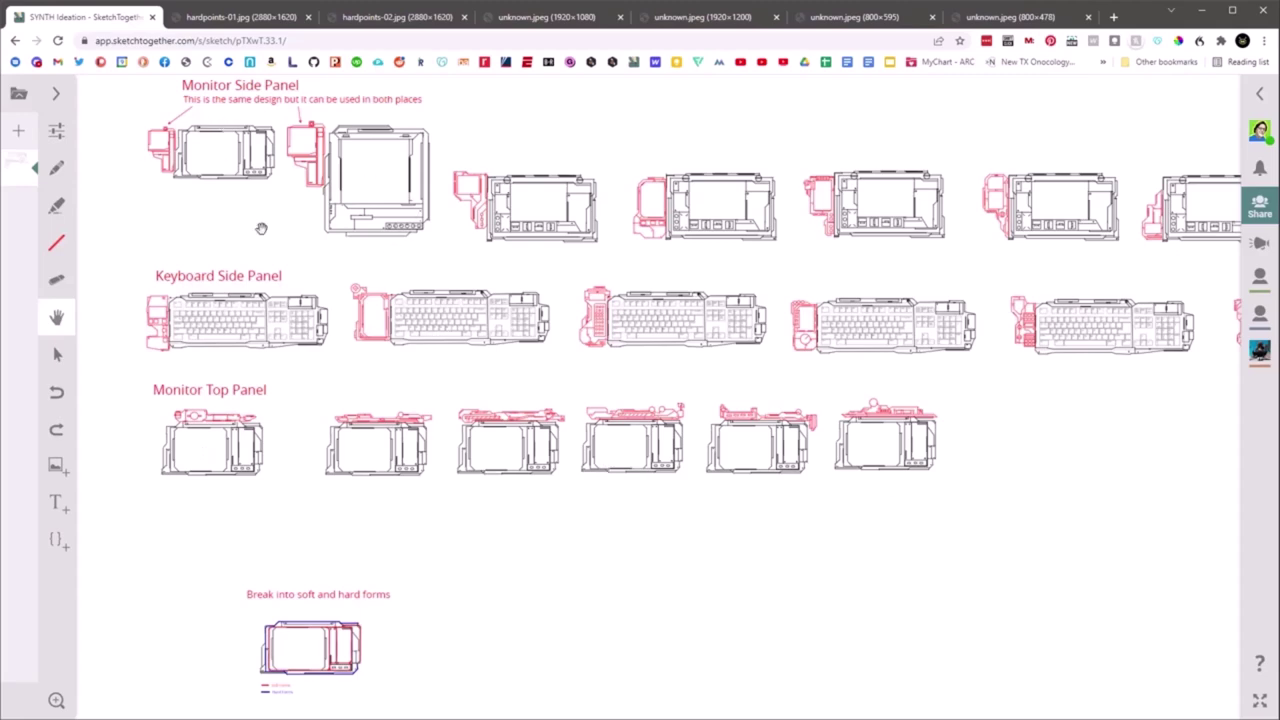
Examine the concept sketches of the monitors, keyboards and their side and top panels across the ideation board.
scroll(497, 351, "down", 5)
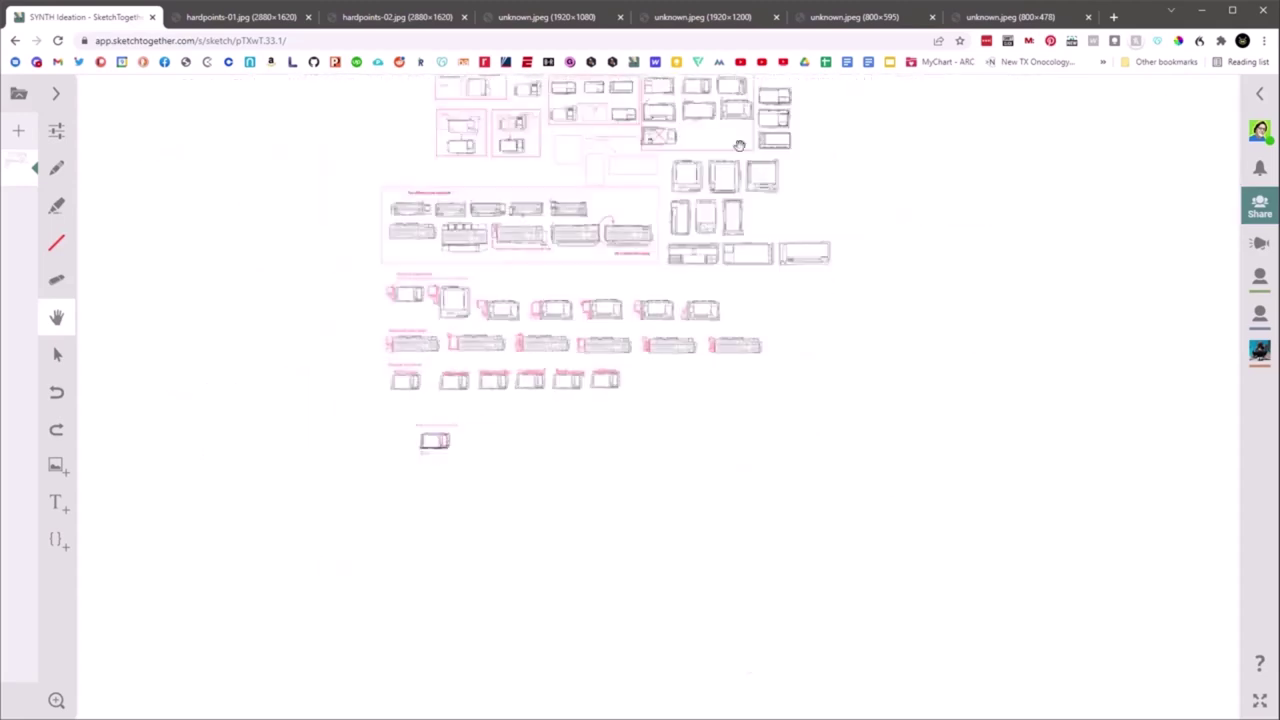
scroll(735, 128, "up", 5)
scroll(593, 494, "up", 3)
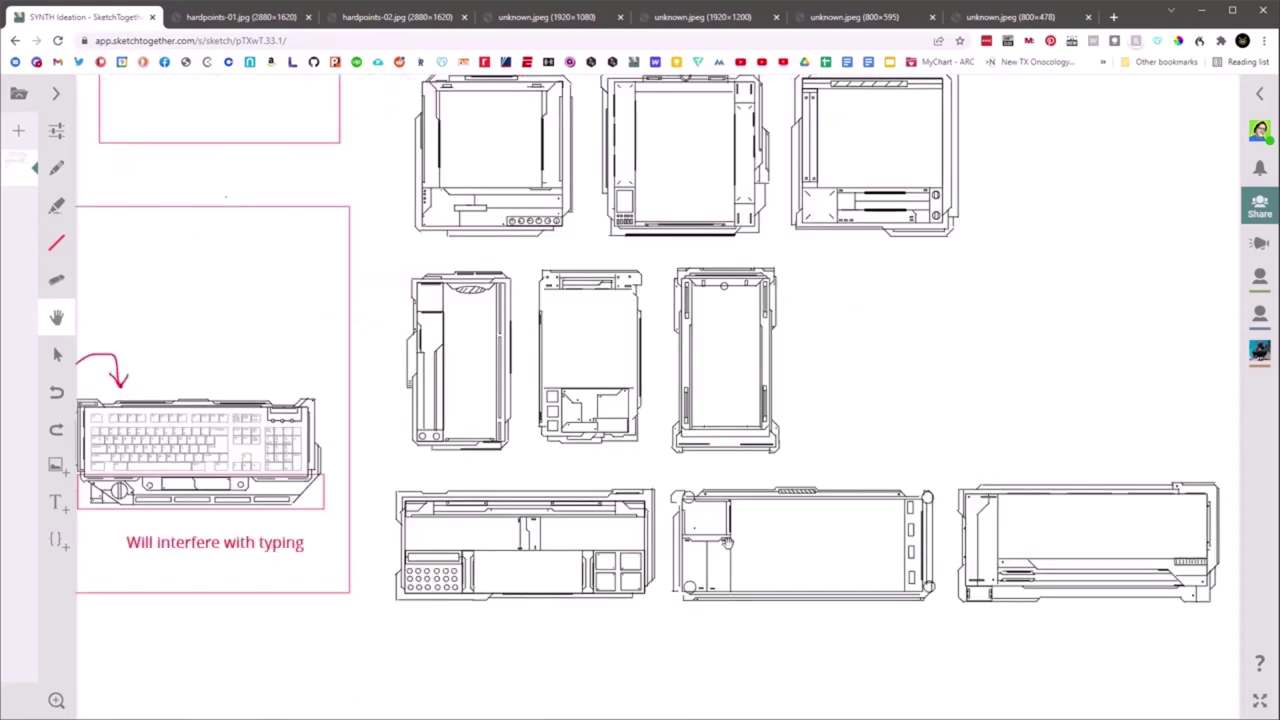
scroll(885, 400, "down", 1)
left_click_drag(896, 411, 925, 428)
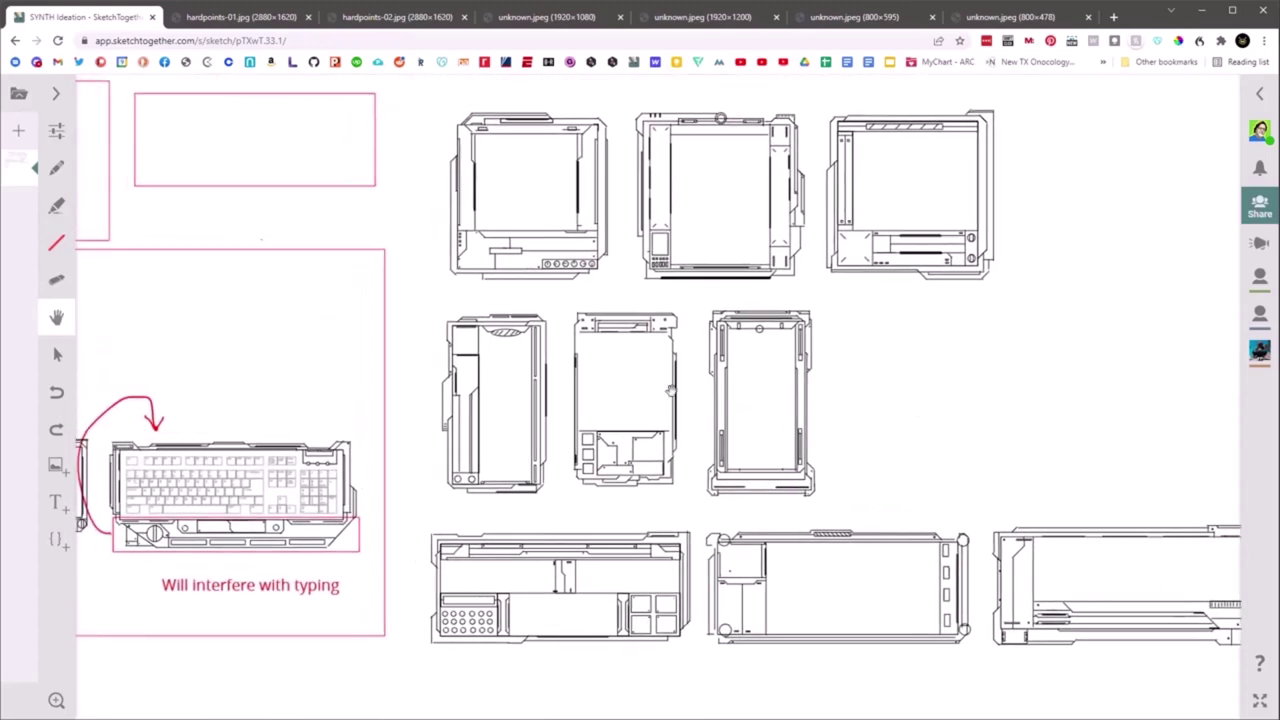
mouse_move(435, 302)
left_mouse_down()
mouse_move(563, 295)
mouse_move(417, 297)
left_mouse_up()
scroll(416, 296, "down", 5)
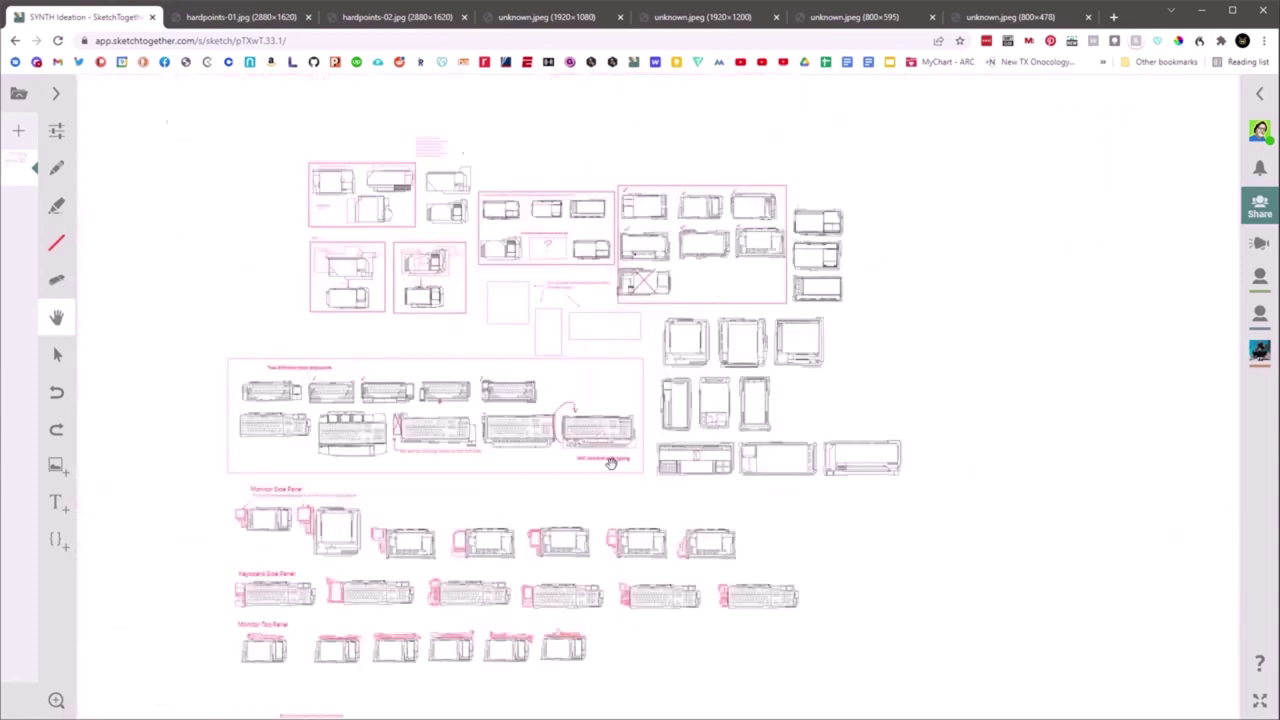
scroll(410, 487, "up", 2)
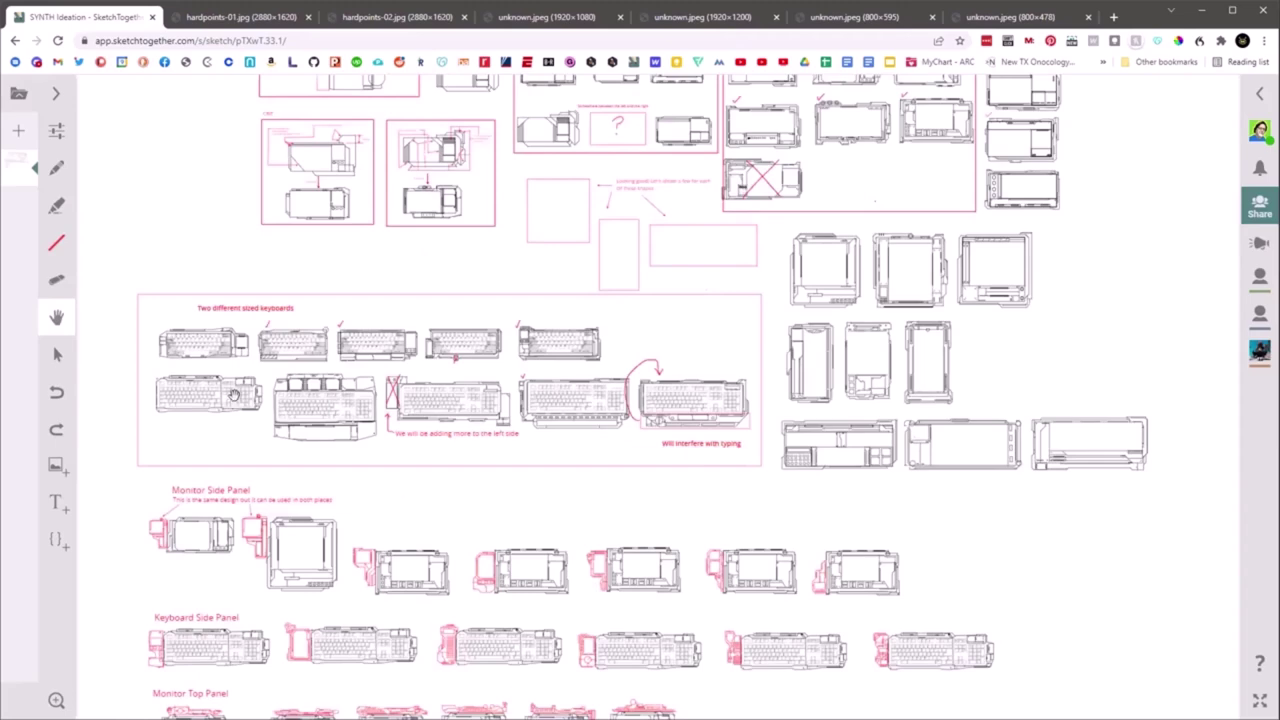
scroll(233, 395, "up", 3)
scroll(640, 560, "down", 3)
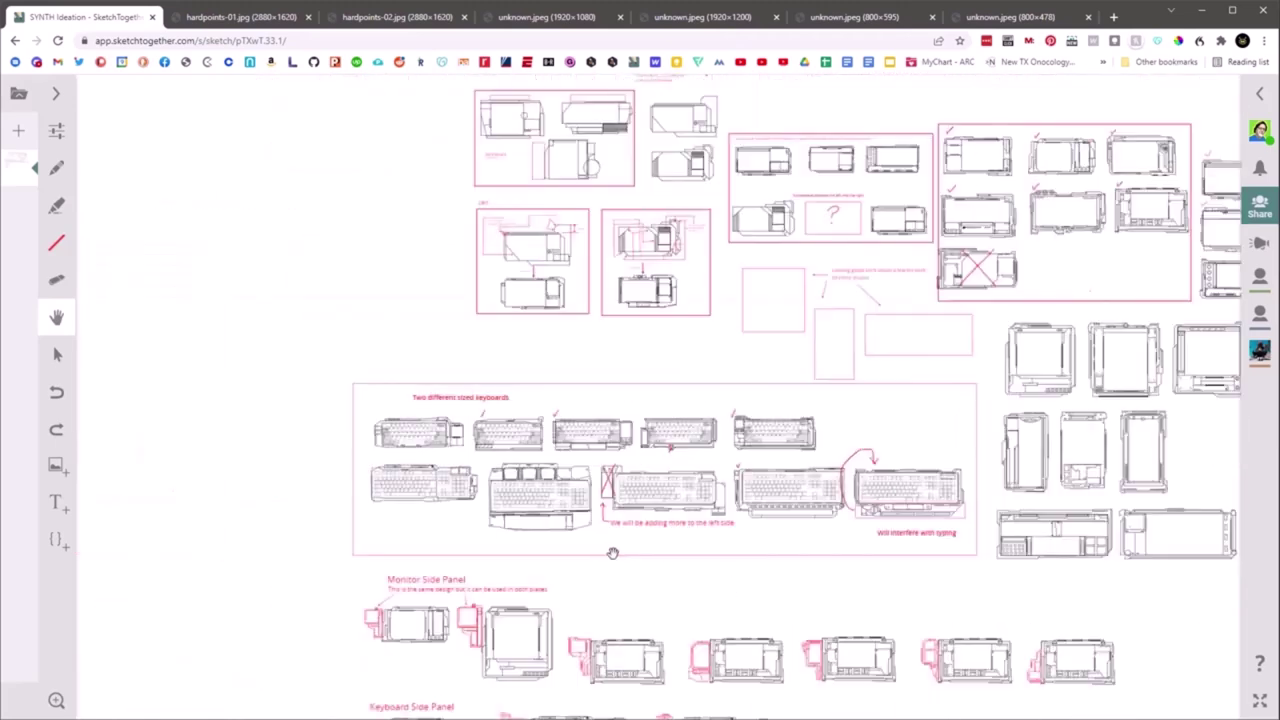
scroll(735, 464, "down", 2)
mouse_move(1145, 607)
left_mouse_down()
mouse_move(1037, 526)
mouse_move(951, 506)
left_mouse_up()
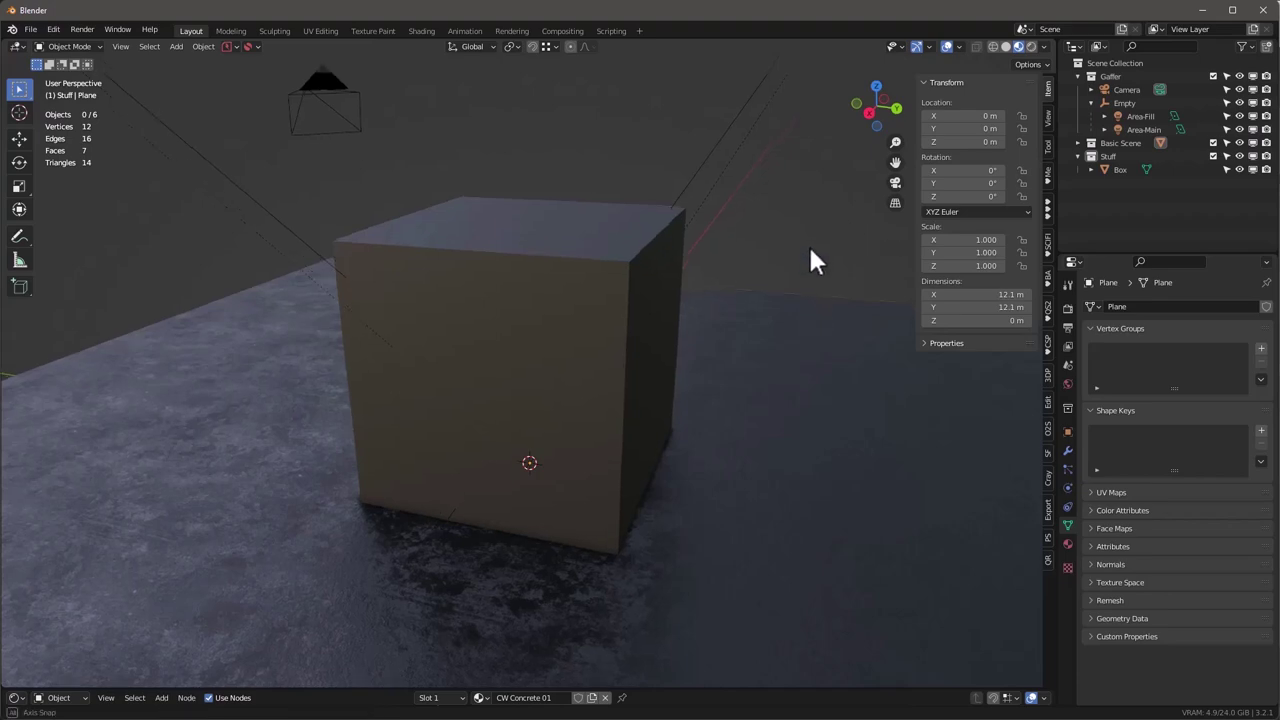
Delete the box and the ground plane from the Blender scene.
middle_click_drag(811, 260, 740, 242)
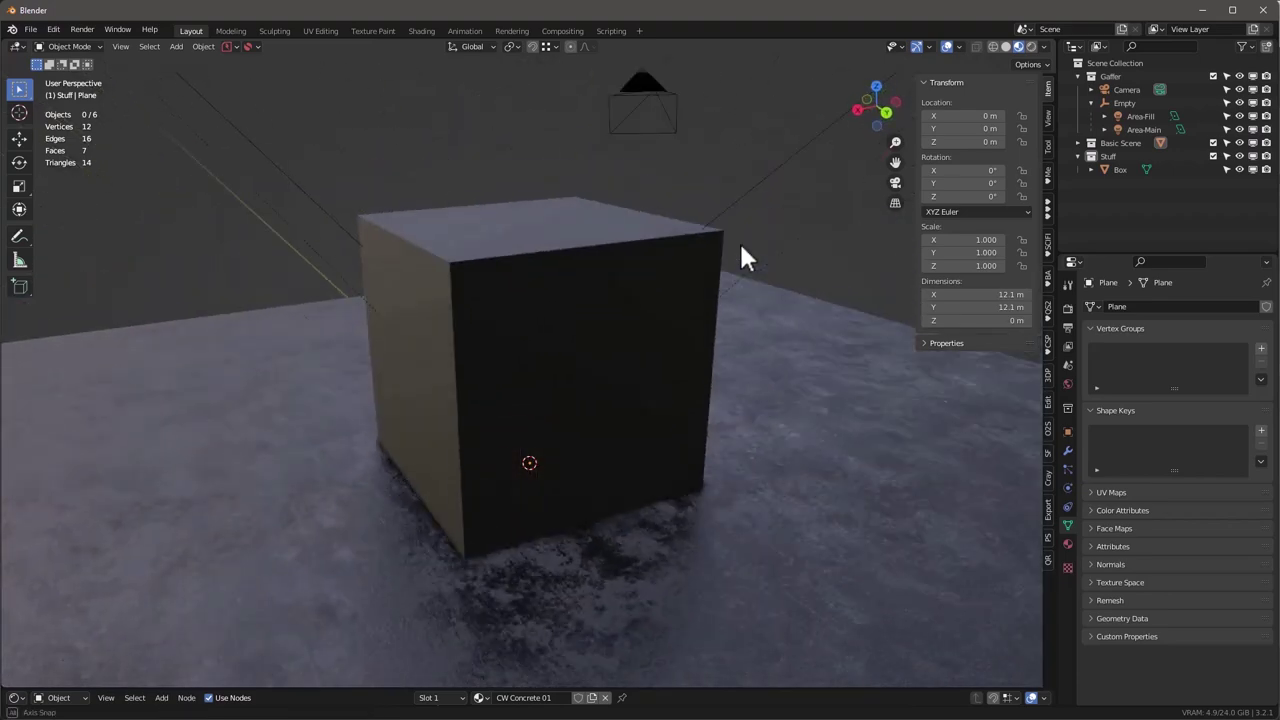
middle_click_drag(642, 268, 597, 312)
left_click(597, 320)
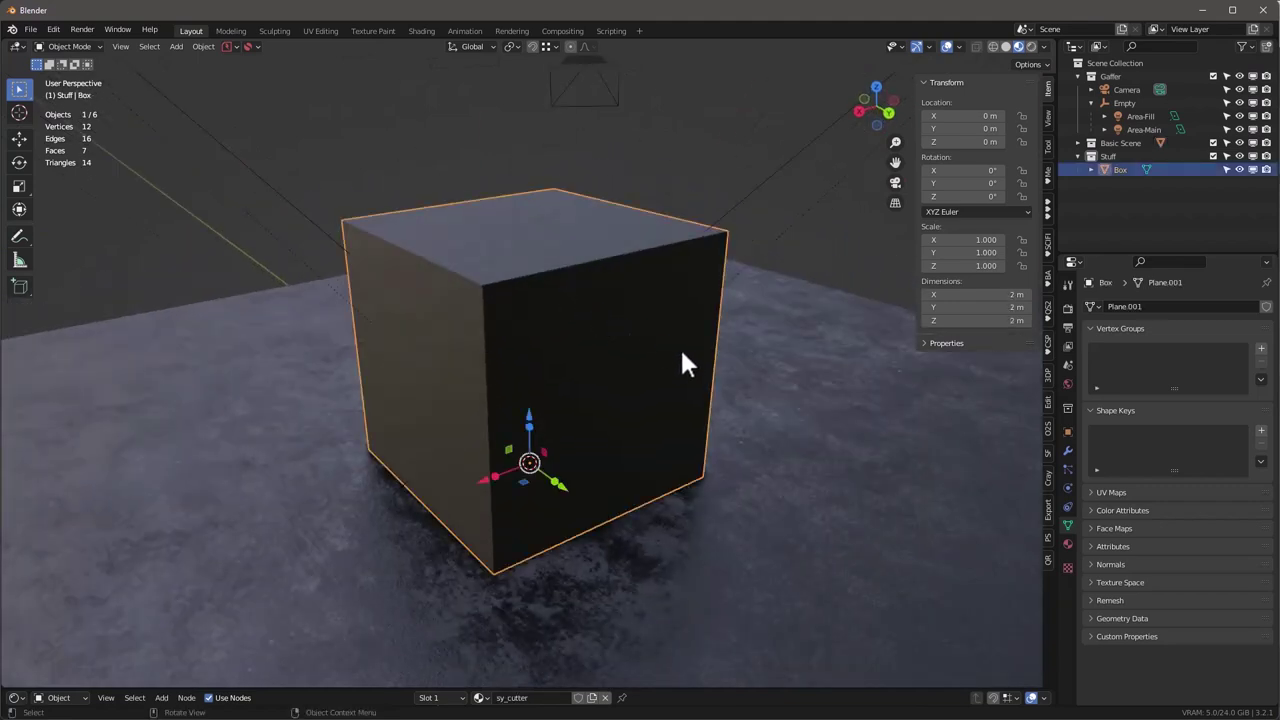
left_click(772, 398, "shift")
key("x")
left_click(775, 388)
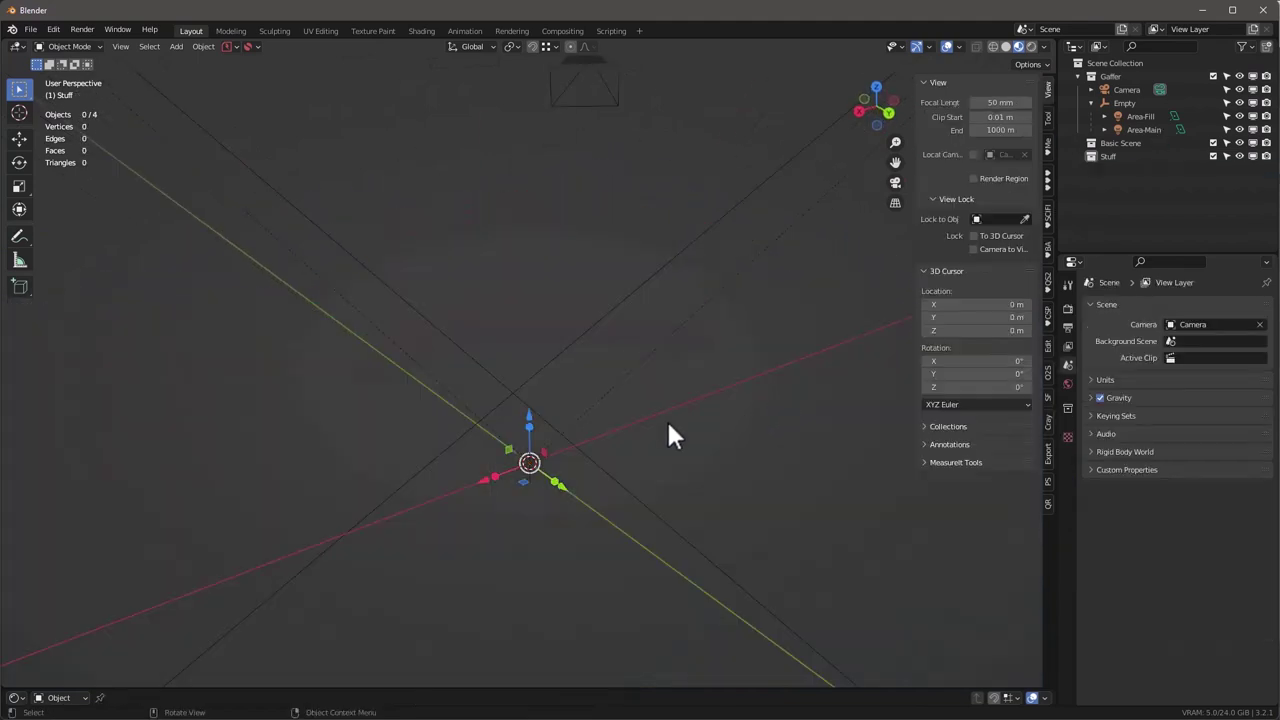
Add a mesh cube at the scene origin and assign the existing sy_cutter material to it.
key("shift+a")
mouse_move(678, 420)
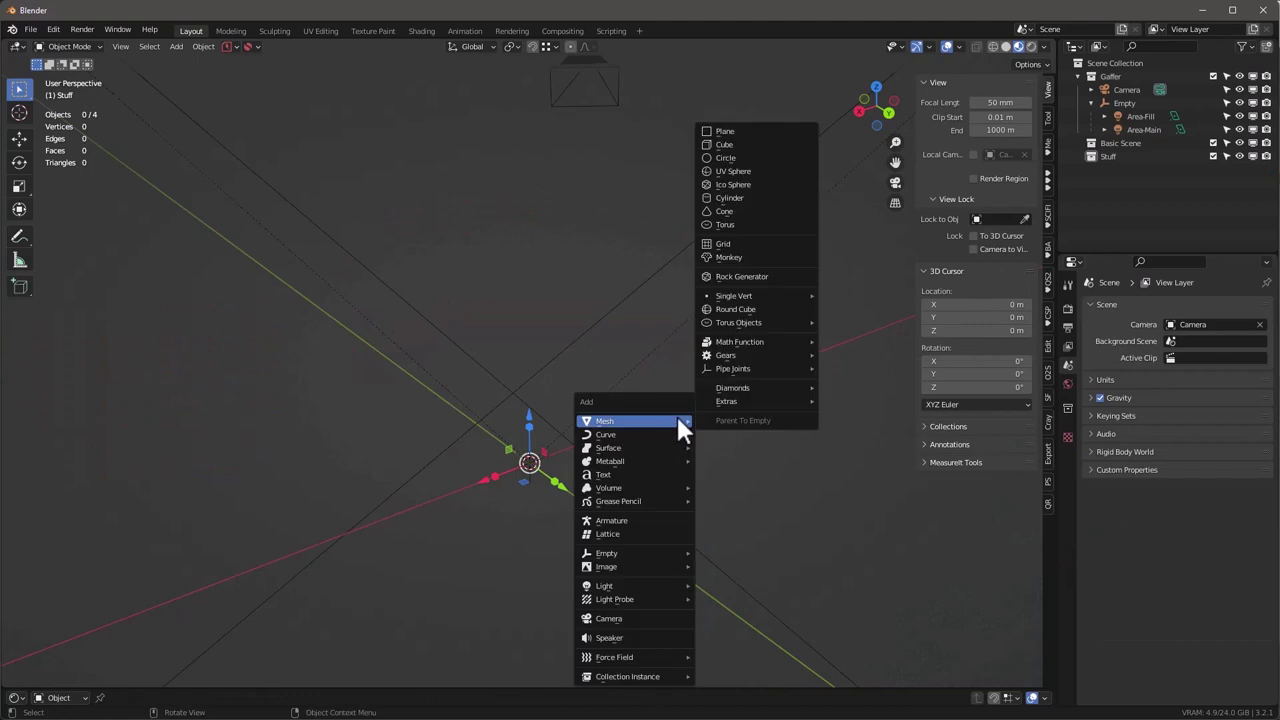
left_click(736, 144)
middle_click_drag(705, 323, 590, 413)
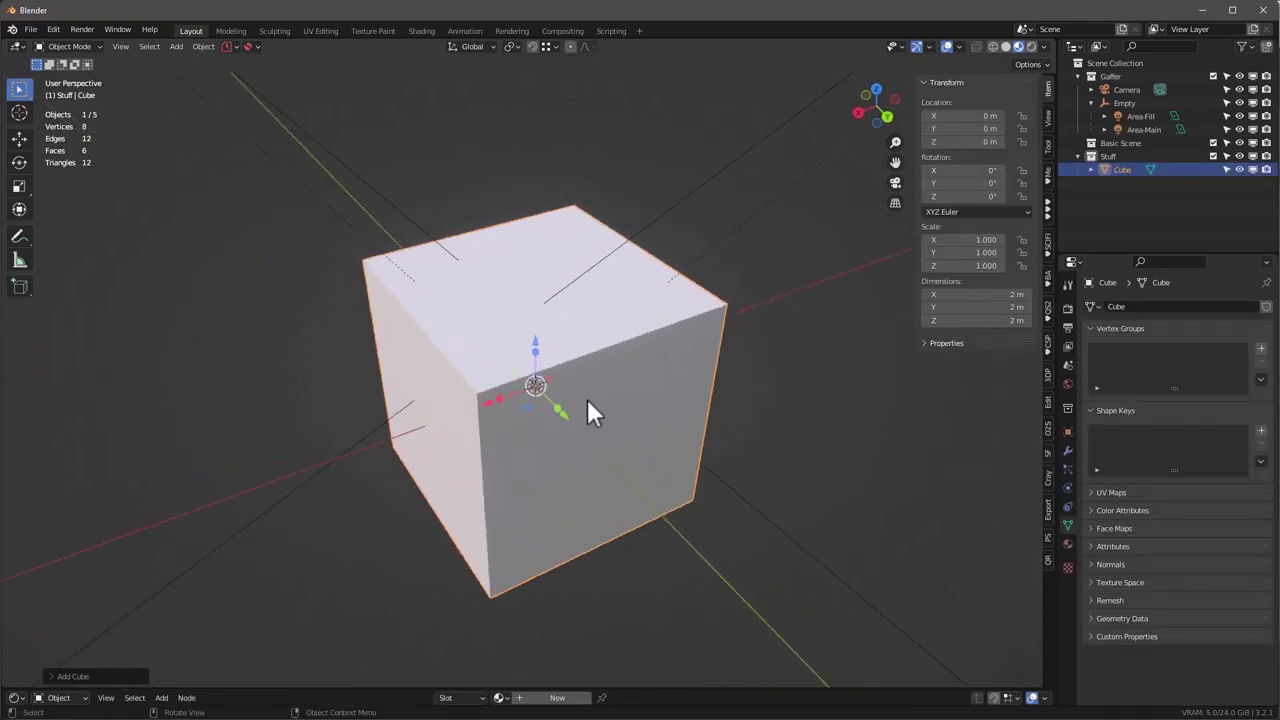
left_click(499, 697)
left_click(533, 574)
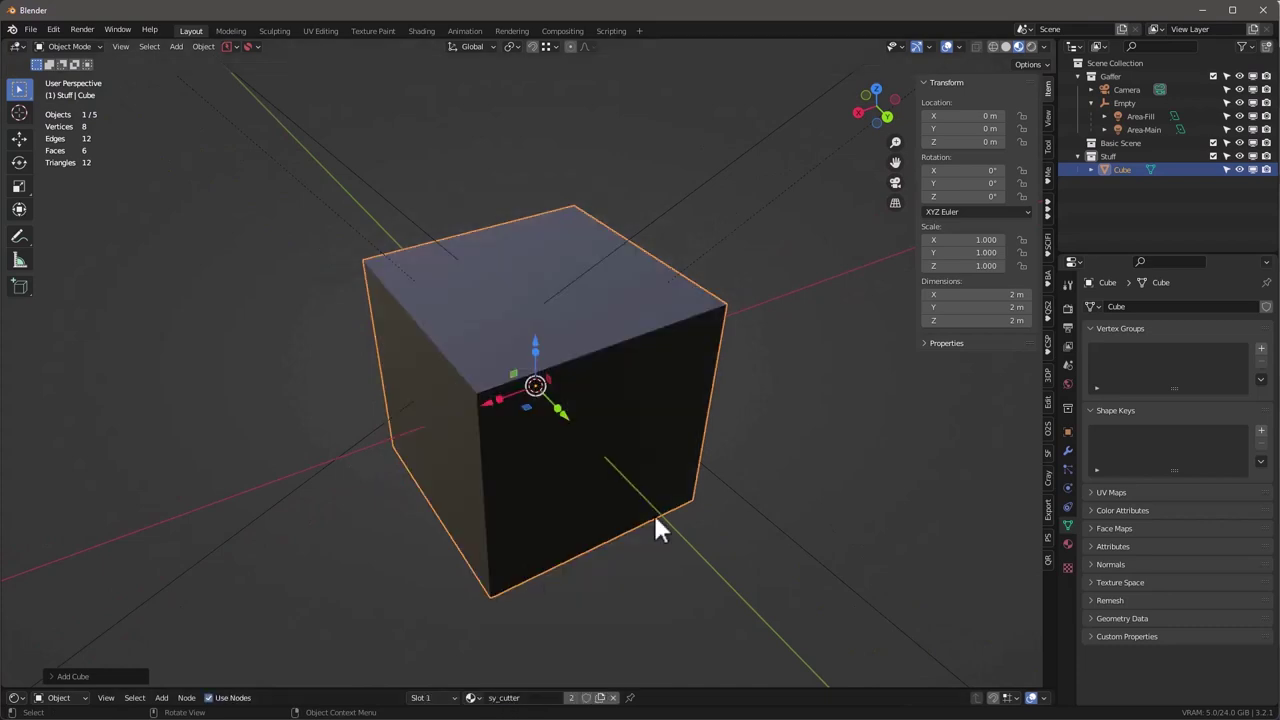
Look through the KO-Special-Mats KPACK in KIT OPS for the sy_cutter material and browse the available KPACKs.
middle_click_drag(655, 530, 600, 330)
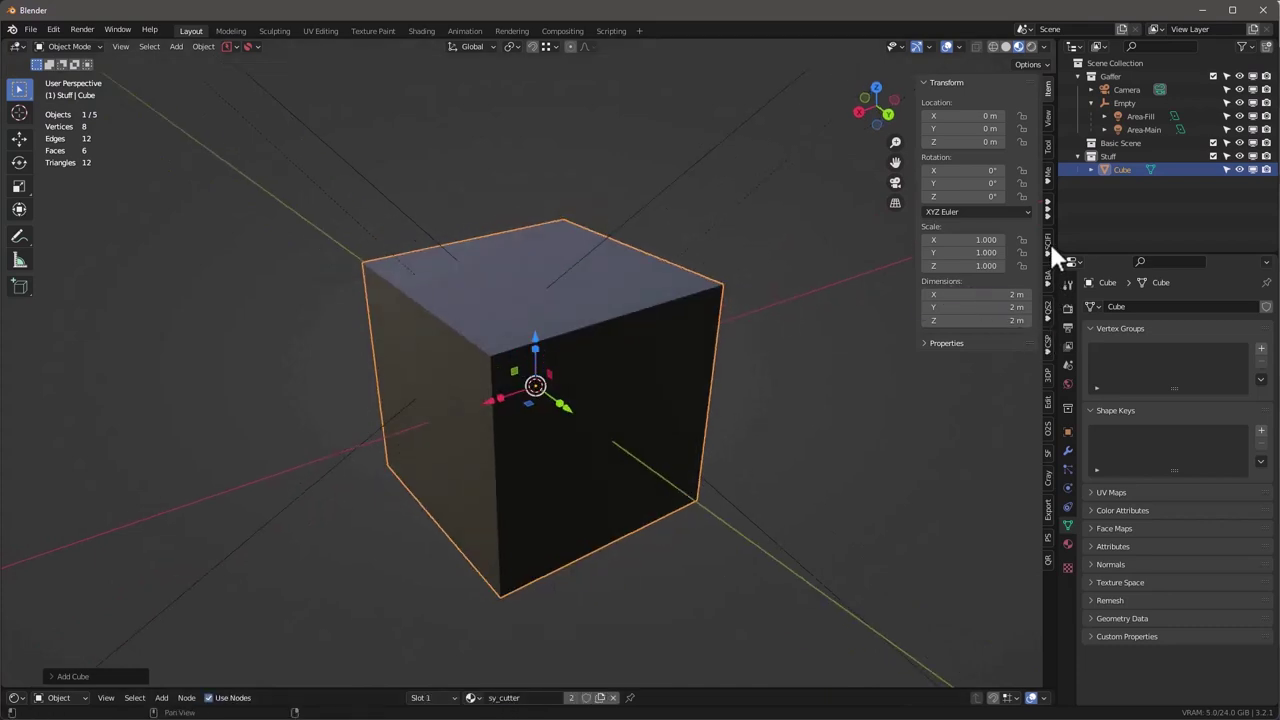
left_click(1047, 210)
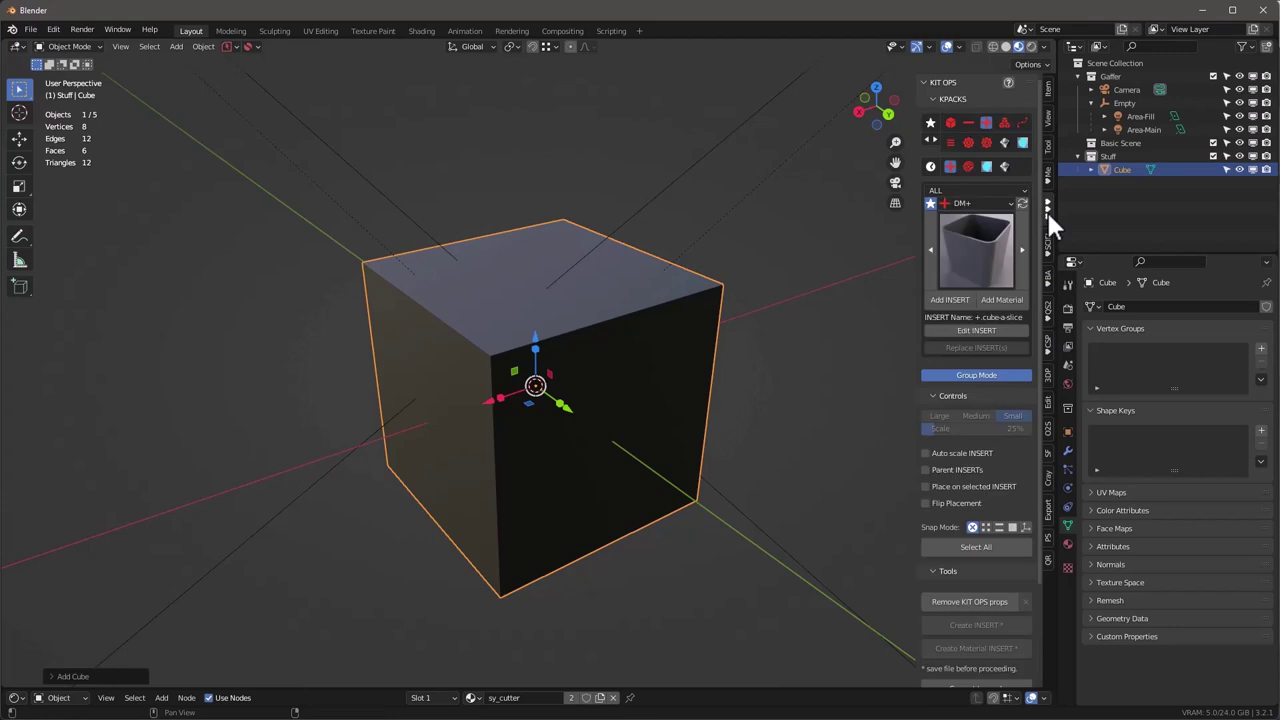
left_click(957, 203)
left_click(410, 423)
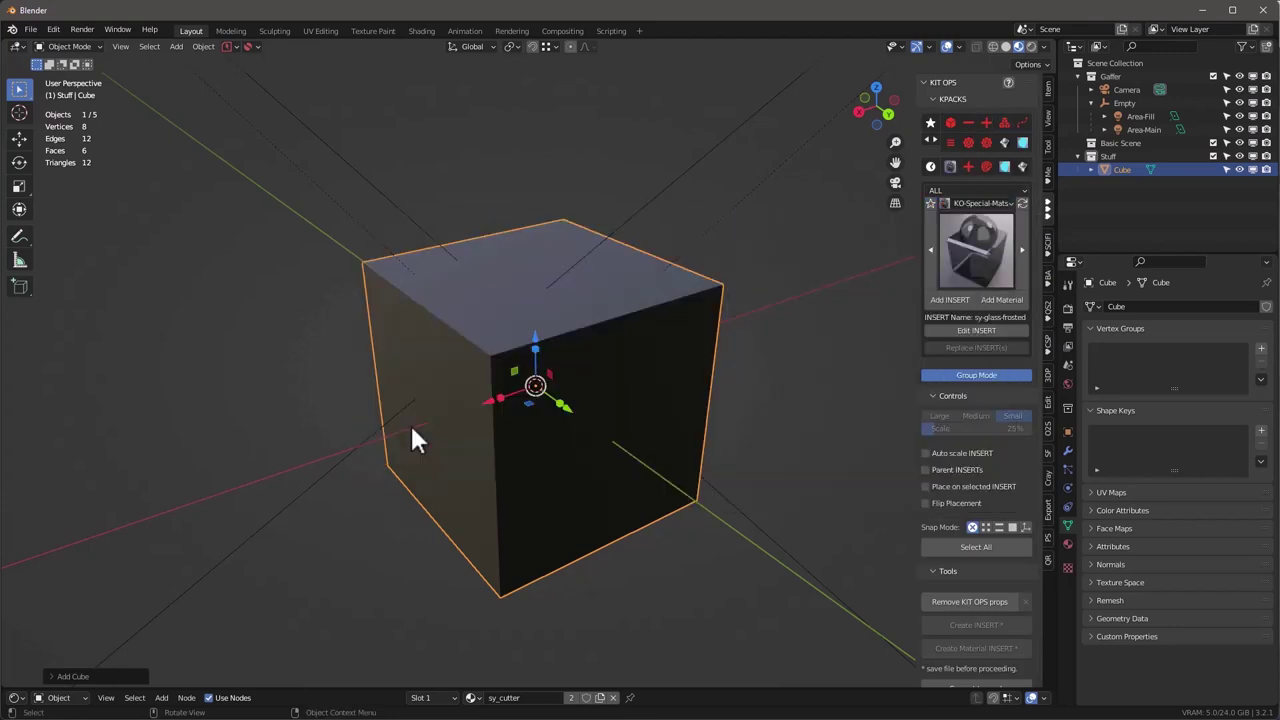
left_click(965, 250)
left_click(983, 256)
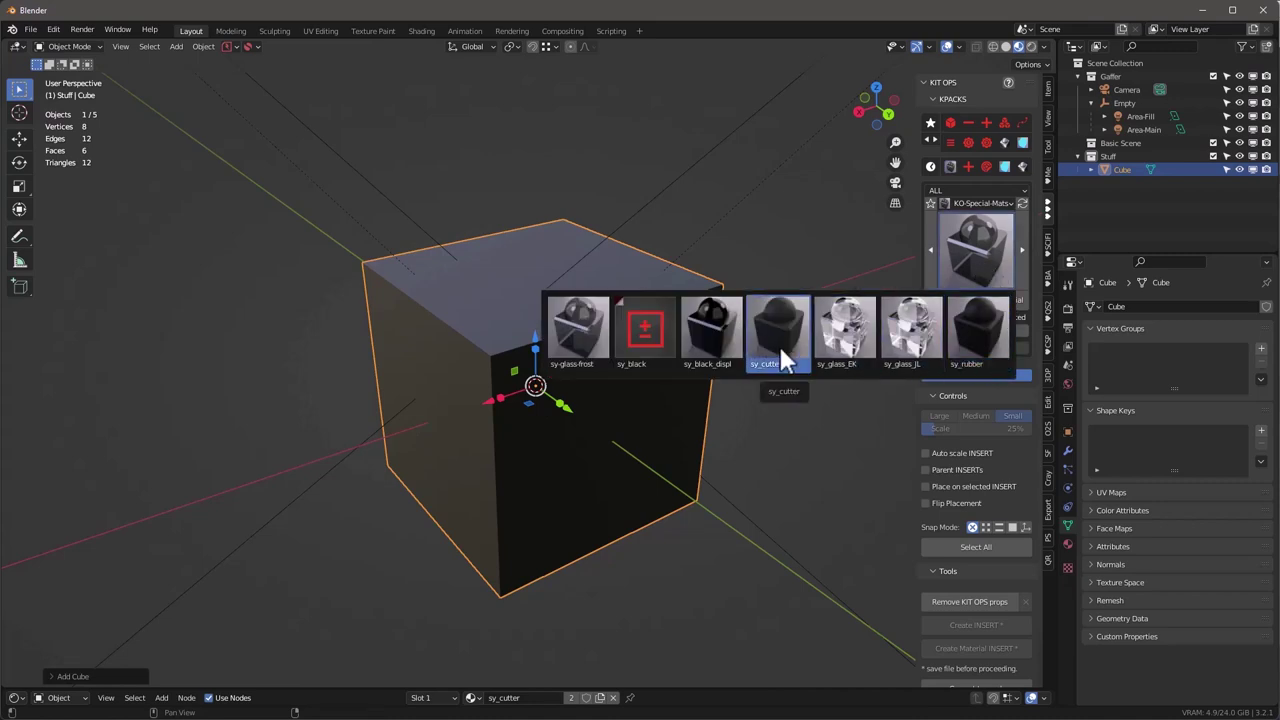
left_click(978, 203)
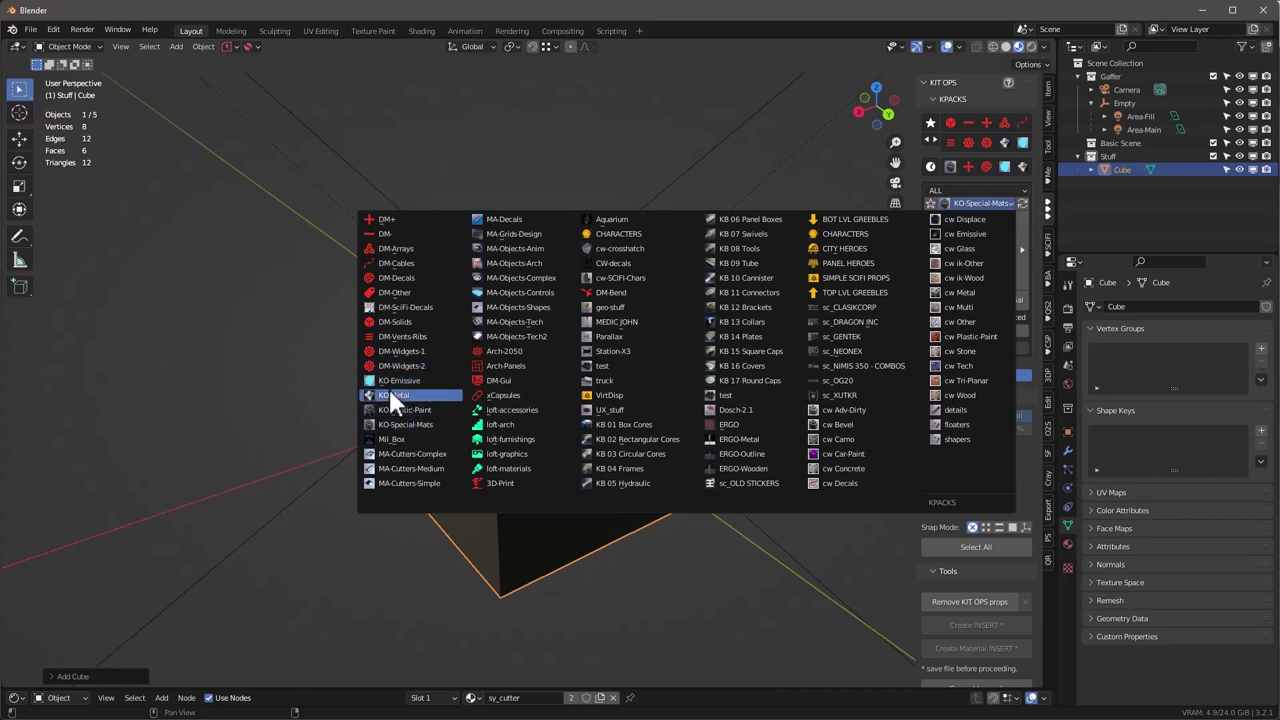
key("Escape")
Scale the cube along X and Z into a box about 3.39 m long and 1.41 m high.
middle_click_drag(573, 354, 517, 410)
key("s")
key("x")
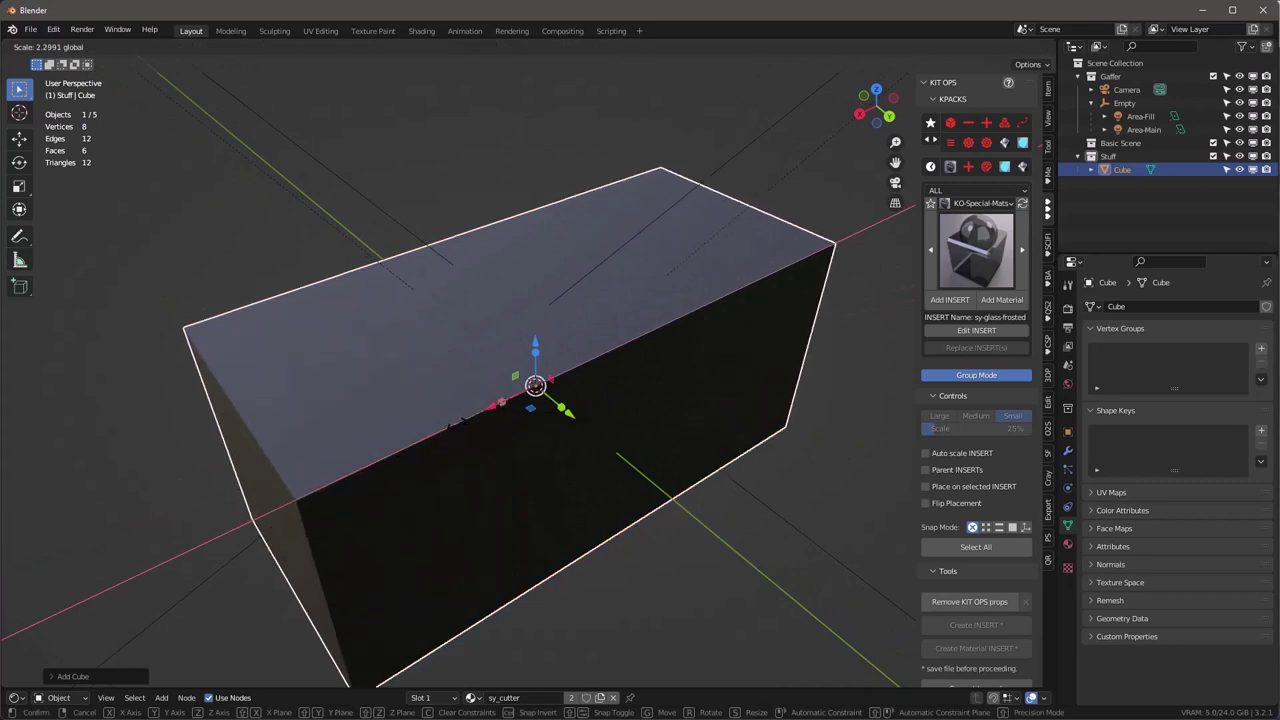
left_click(586, 412)
key("s")
key("z")
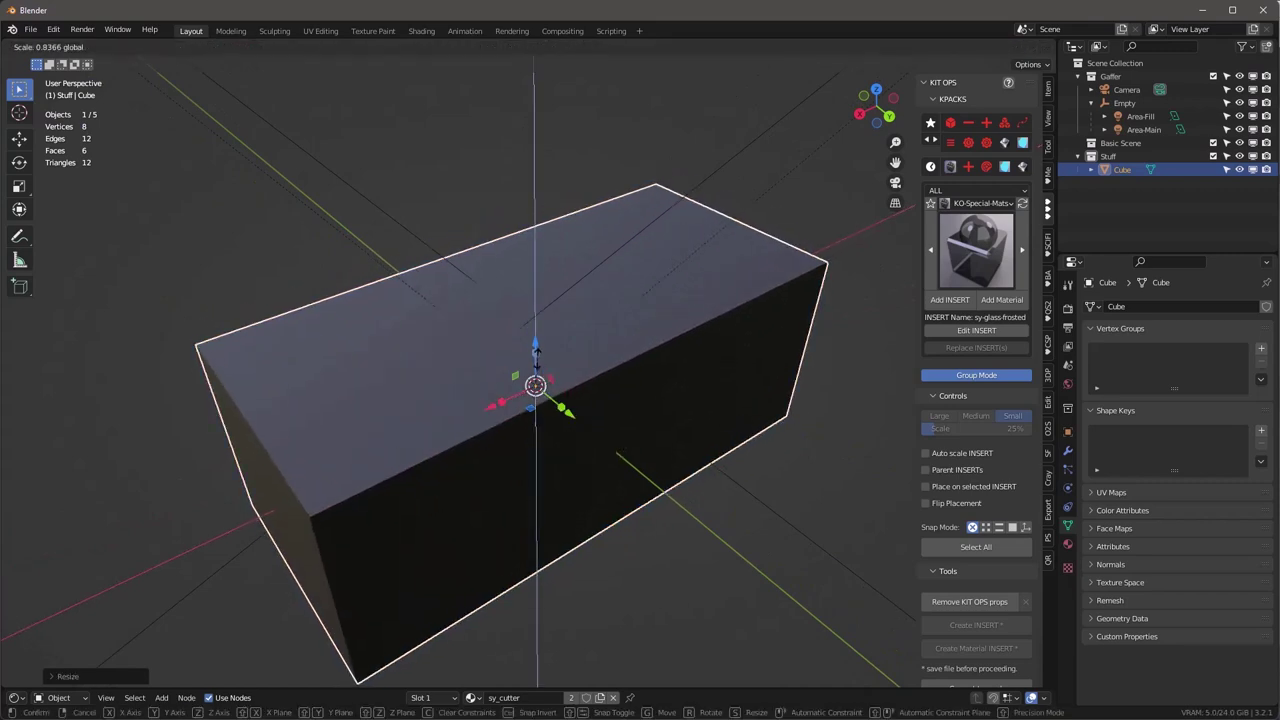
left_click(563, 405)
middle_click_drag(563, 405, 629, 370)
key("s")
key("x")
left_click(555, 405)
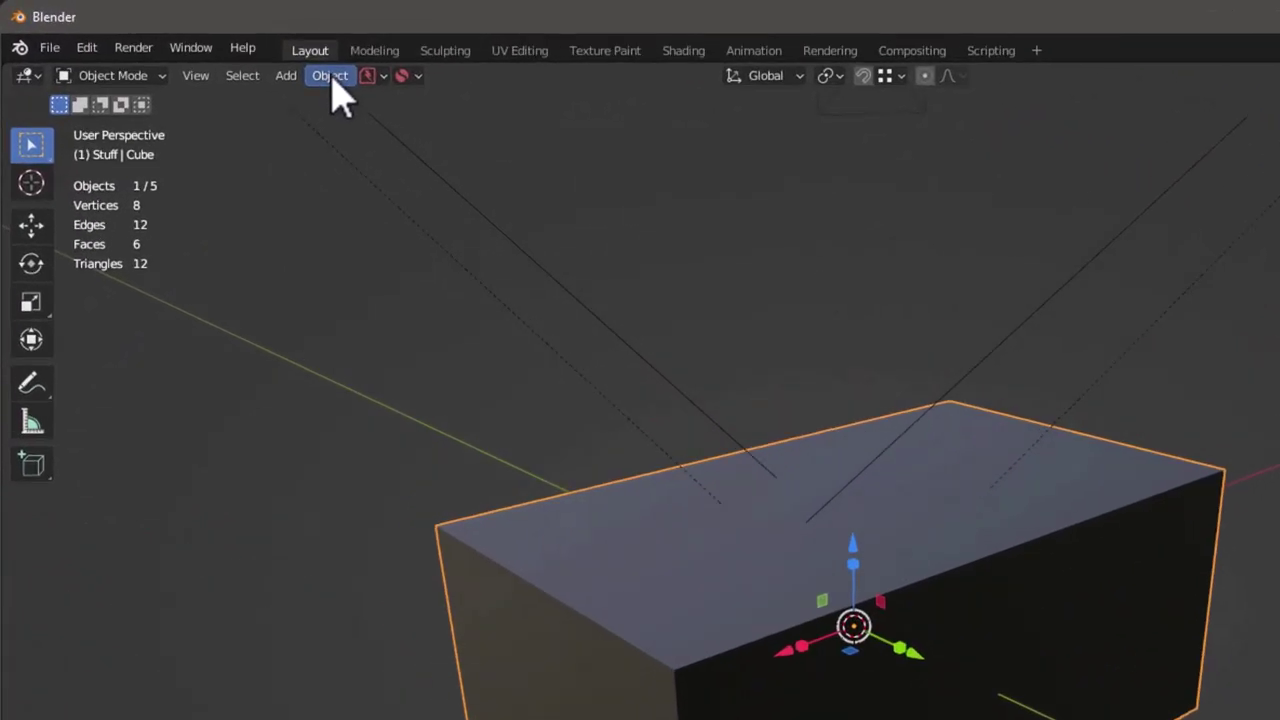
Apply the scale of the resized box.
left_click(205, 47)
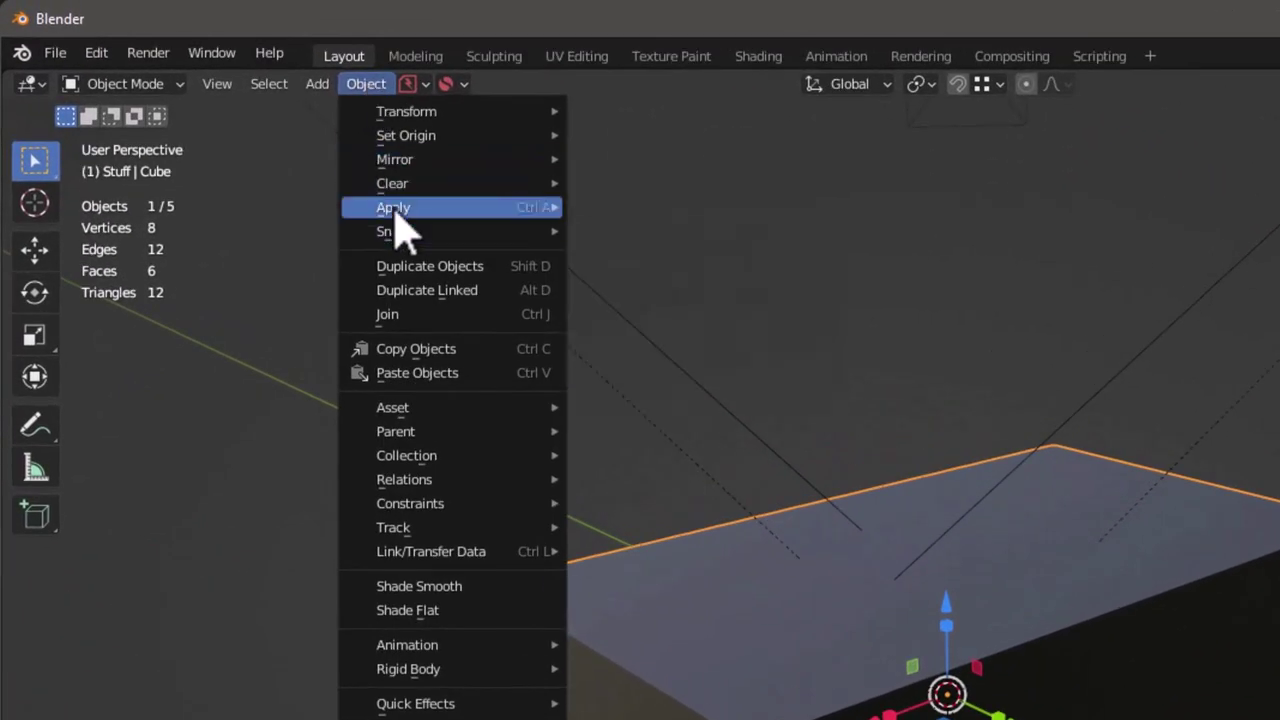
mouse_move(393, 209)
left_click(645, 259)
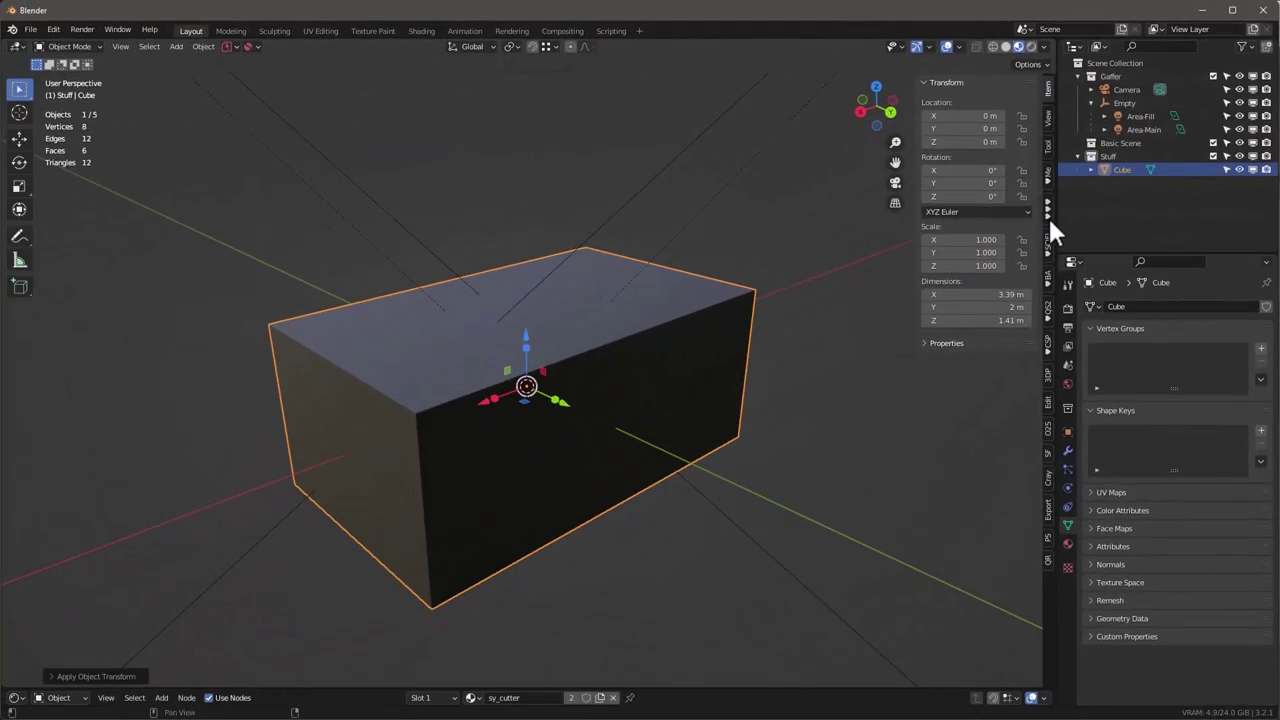
Switch the KIT OPS library to the shapers KPACK.
left_click(905, 345)
middle_click_drag(592, 392, 340, 378)
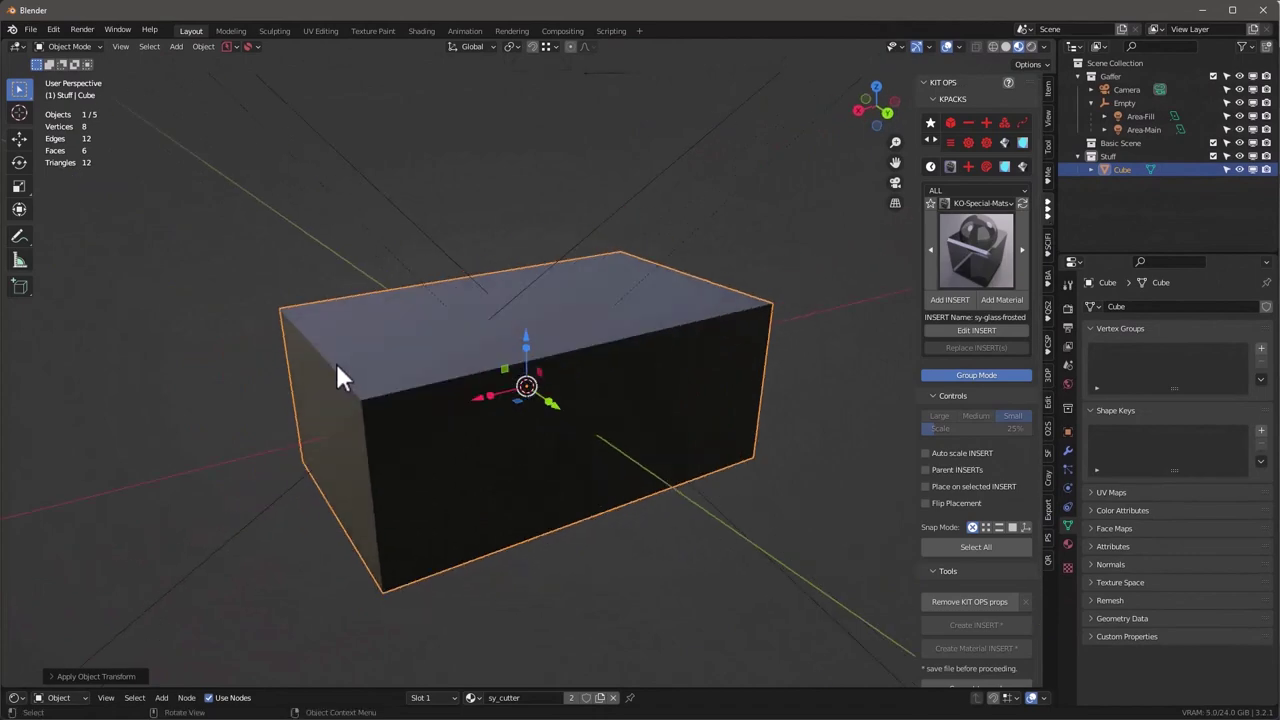
middle_click_drag(650, 412, 614, 440)
left_click(1005, 203)
left_click(975, 442)
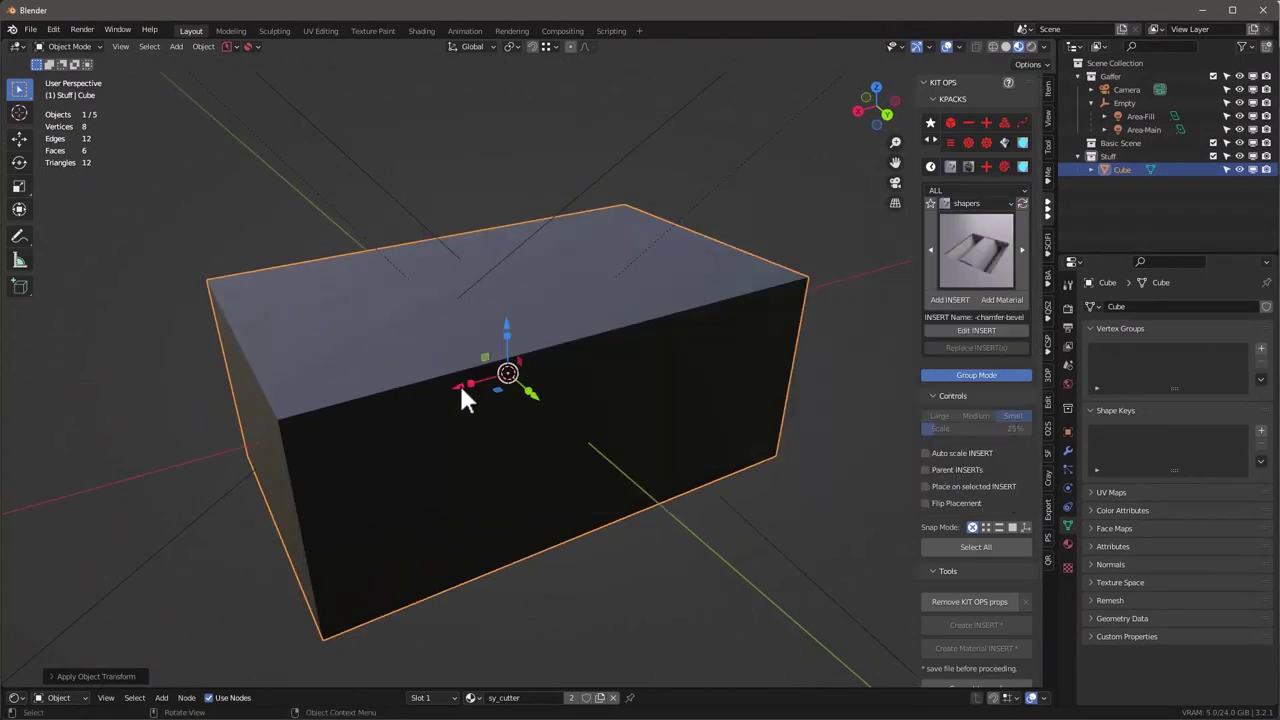
middle_click_drag(459, 382, 480, 380)
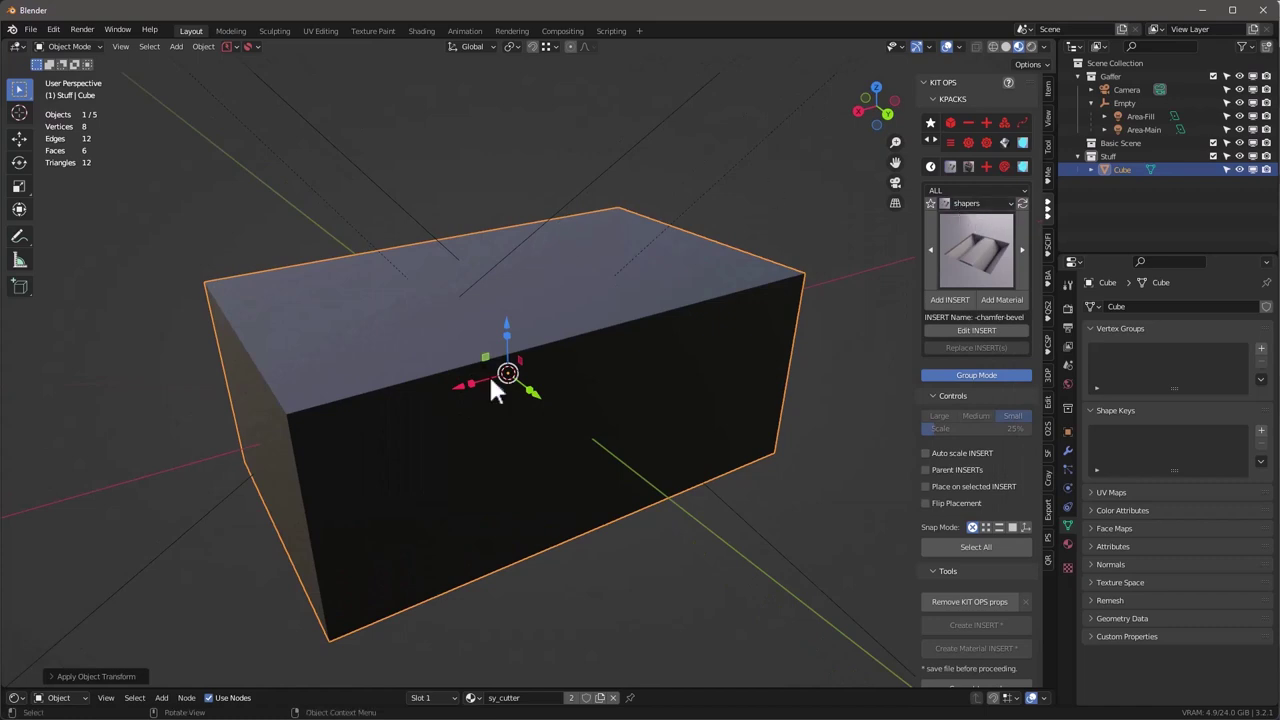
middle_click_drag(672, 267, 682, 277)
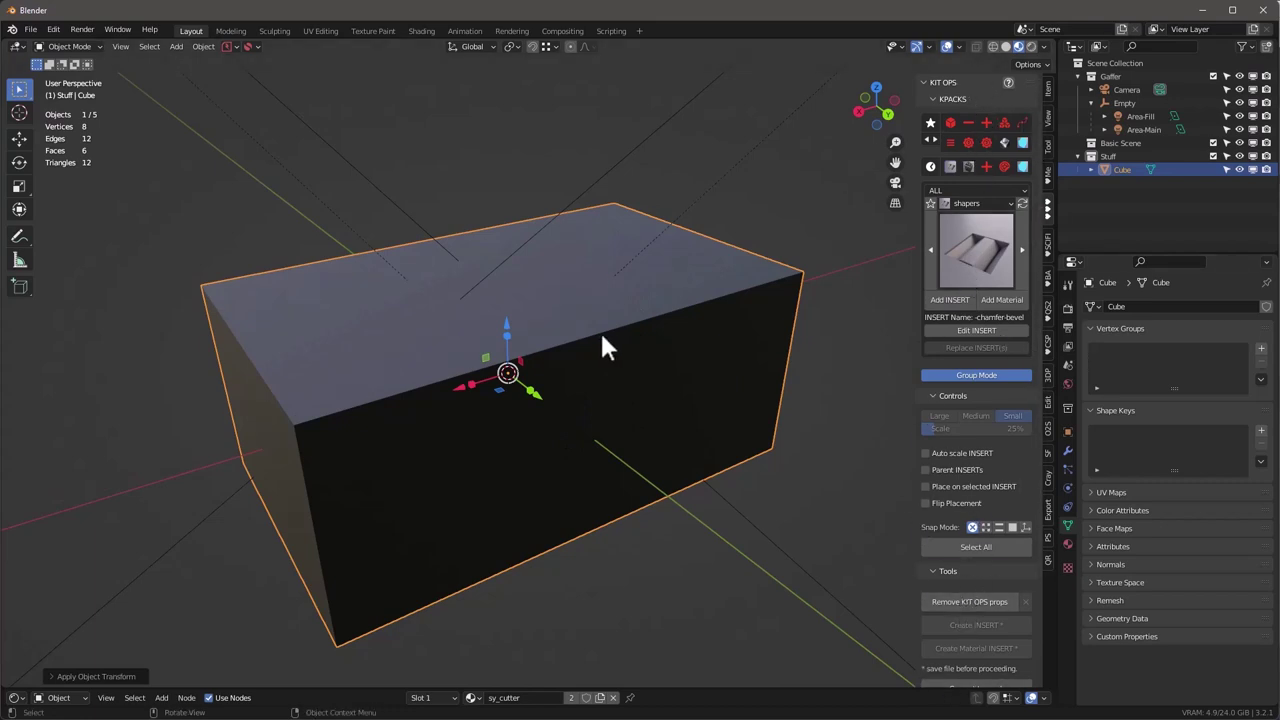
middle_click_drag(886, 377, 912, 377)
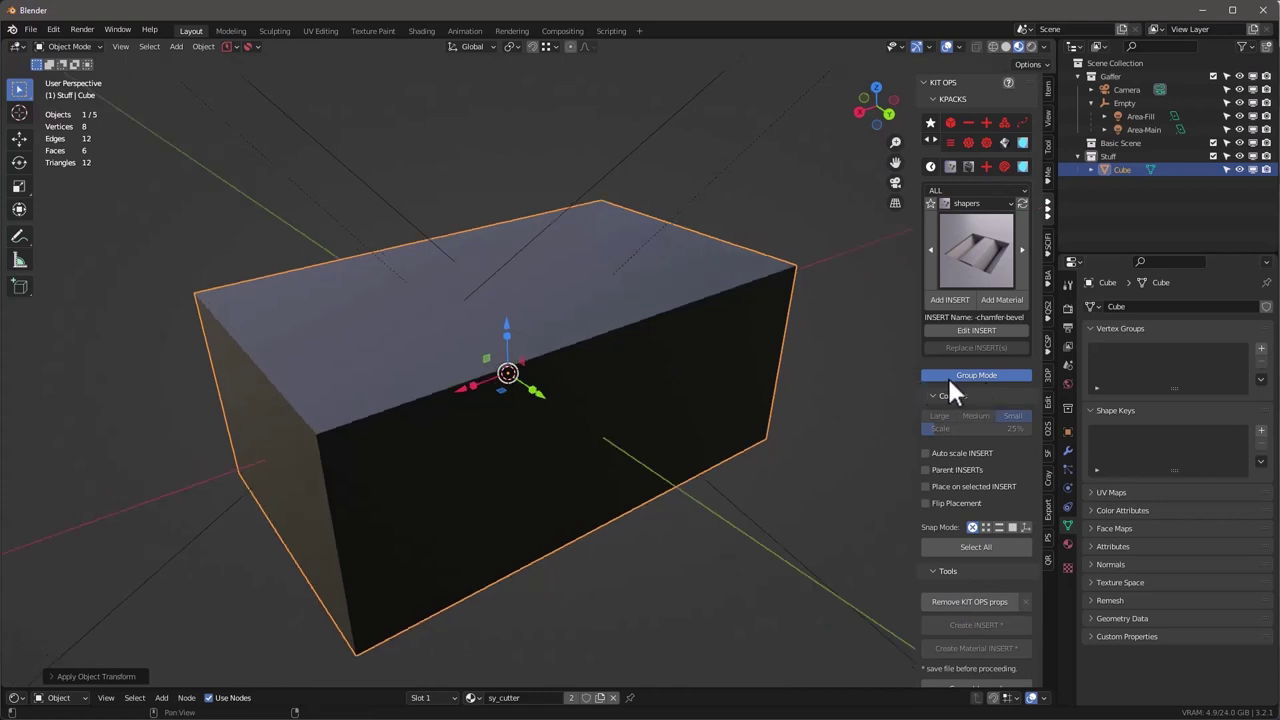
middle_click_drag(648, 309, 608, 340)
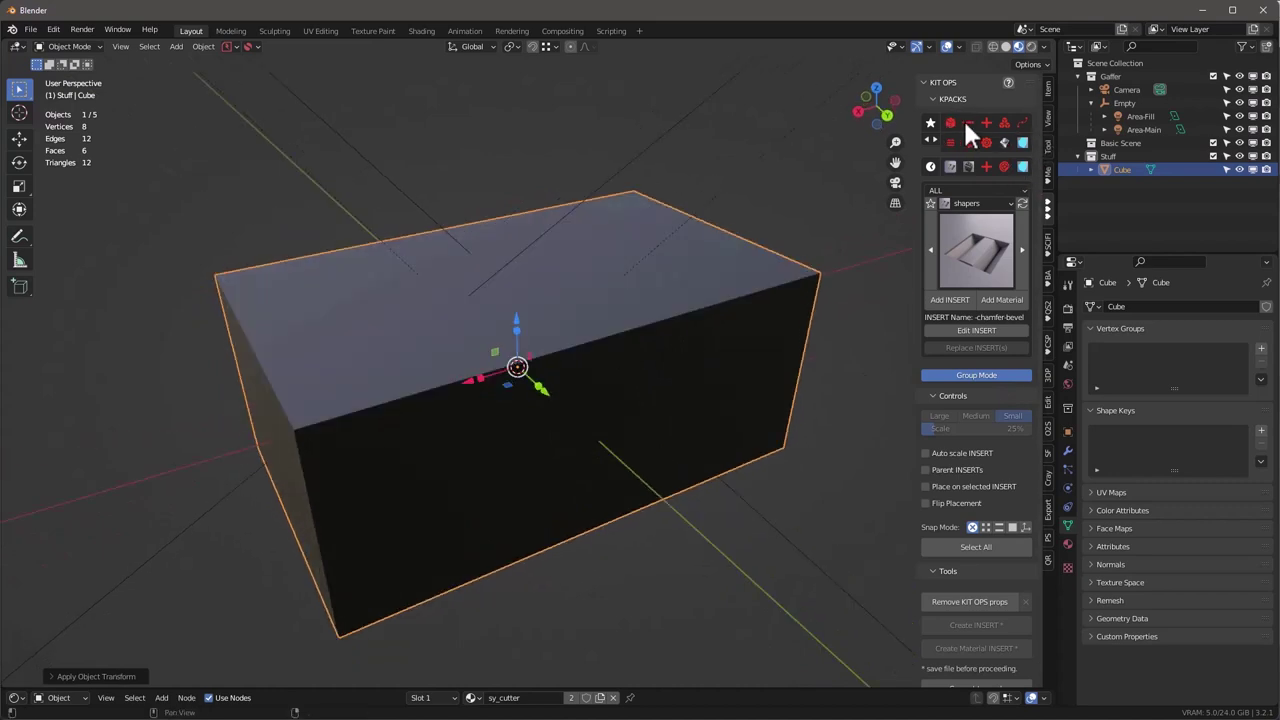
Load the DM+ KPACK in KIT OPS and choose its +.cube INSERT.
left_click(950, 119)
left_click(966, 119)
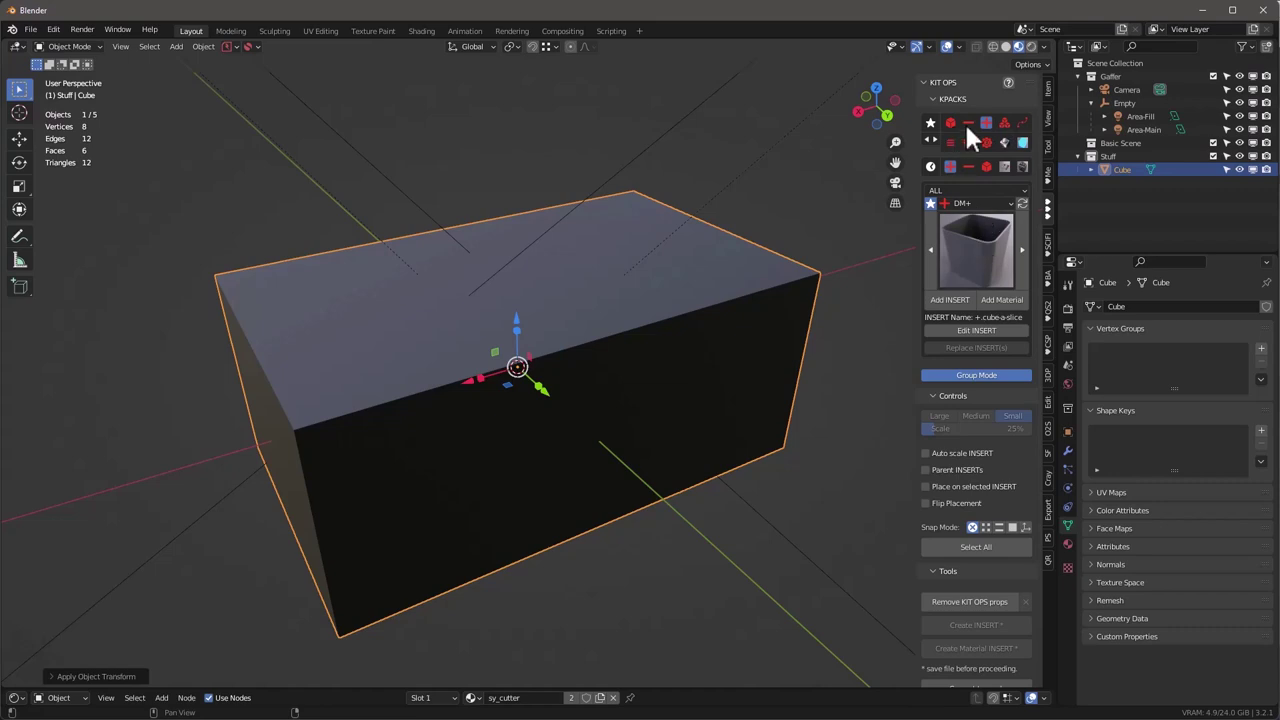
left_click(984, 238)
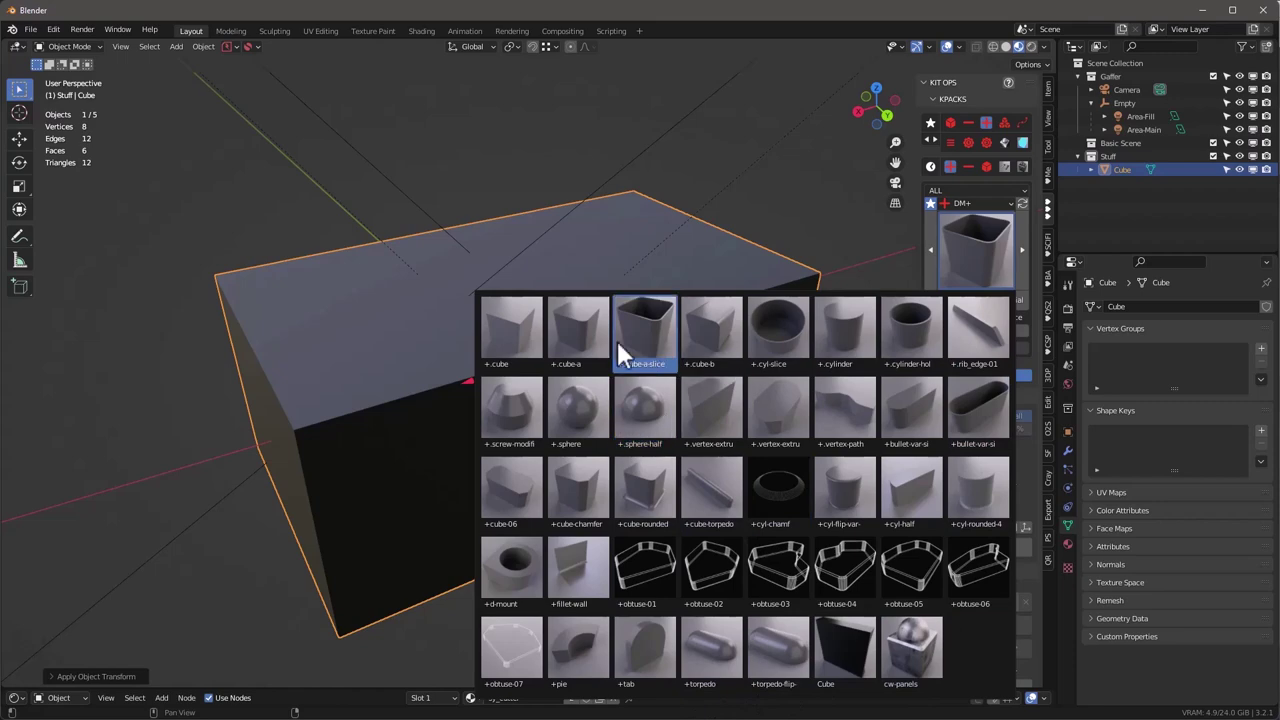
left_click(519, 335)
Try placing the +.cube INSERT on the box's top face, and undo the placement.
left_click(955, 300)
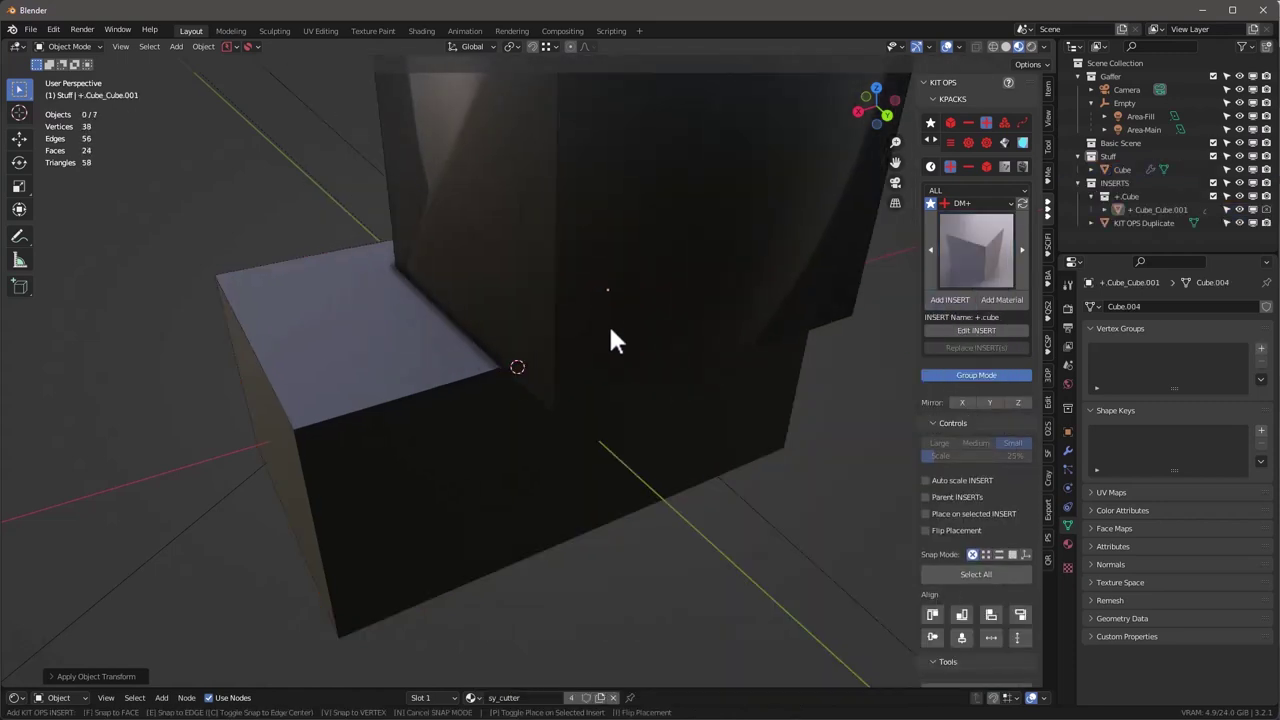
left_click(650, 300)
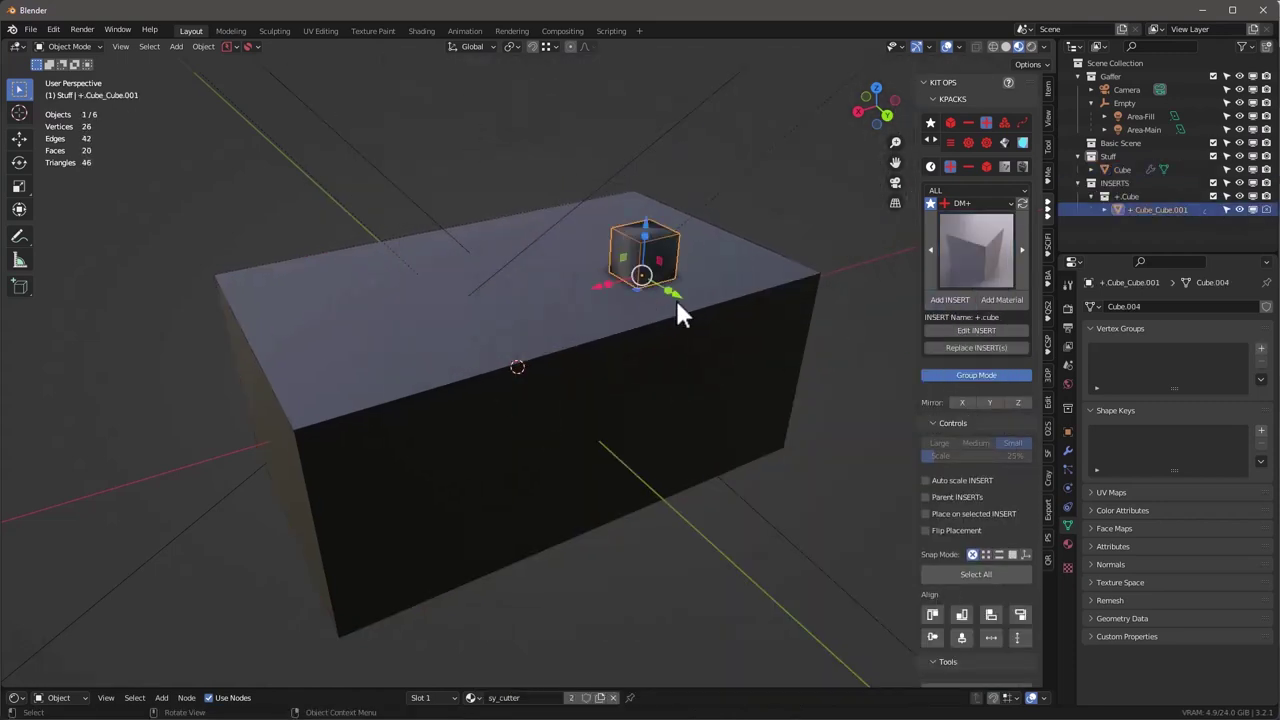
key("ctrl+z")
Shade the box smooth and enable Auto Smooth at 30° in its normals settings.
right_click(560, 291)
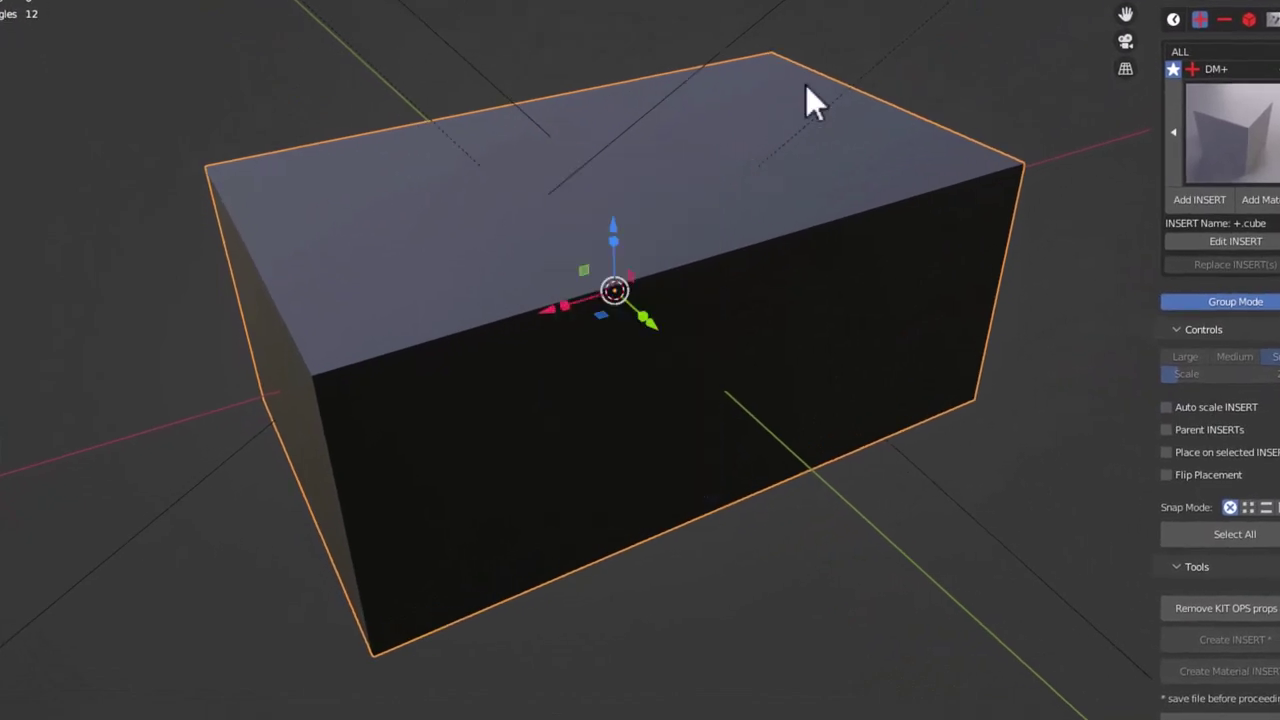
right_click(806, 85)
left_click(806, 84)
key("q")
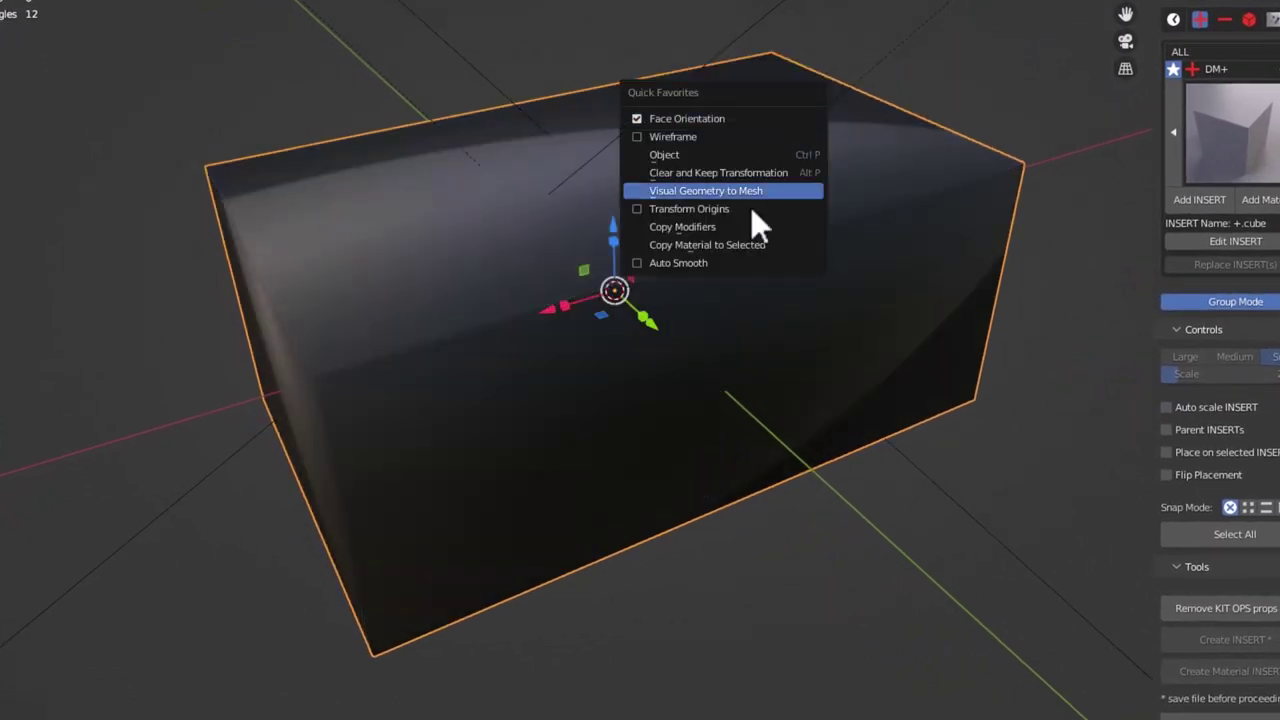
left_click(721, 263)
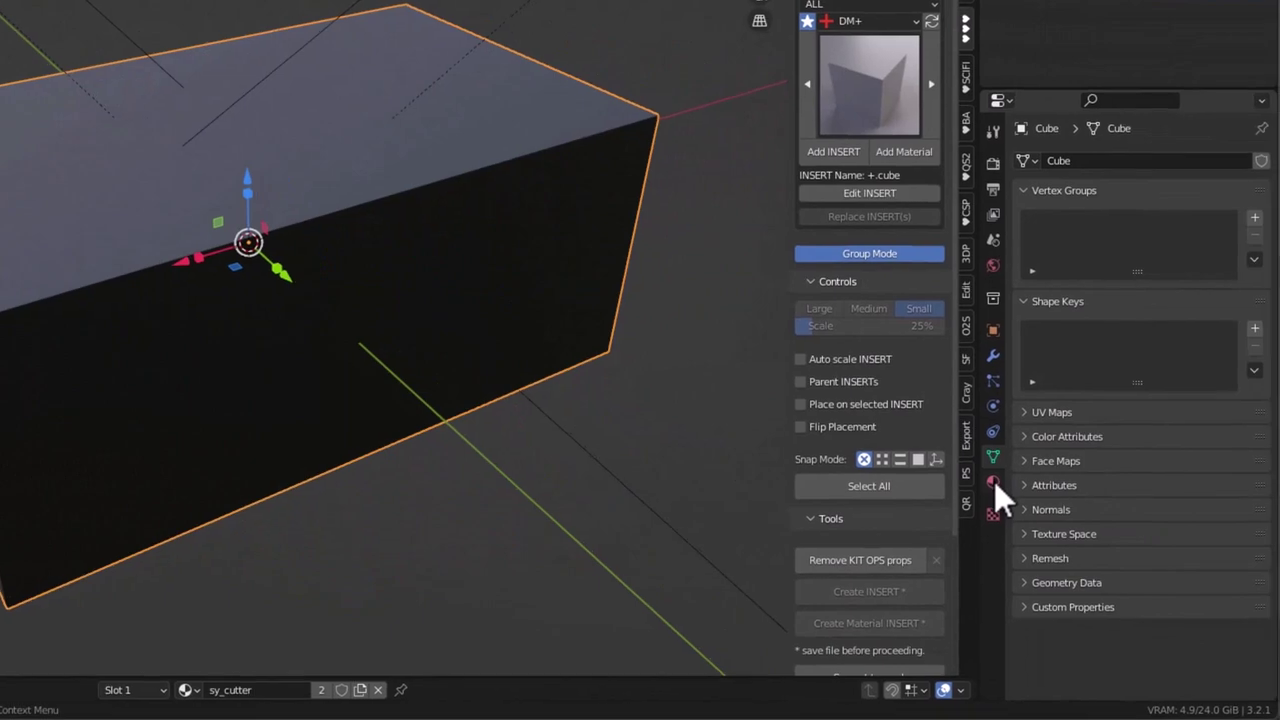
left_click(1153, 502)
left_click(994, 458)
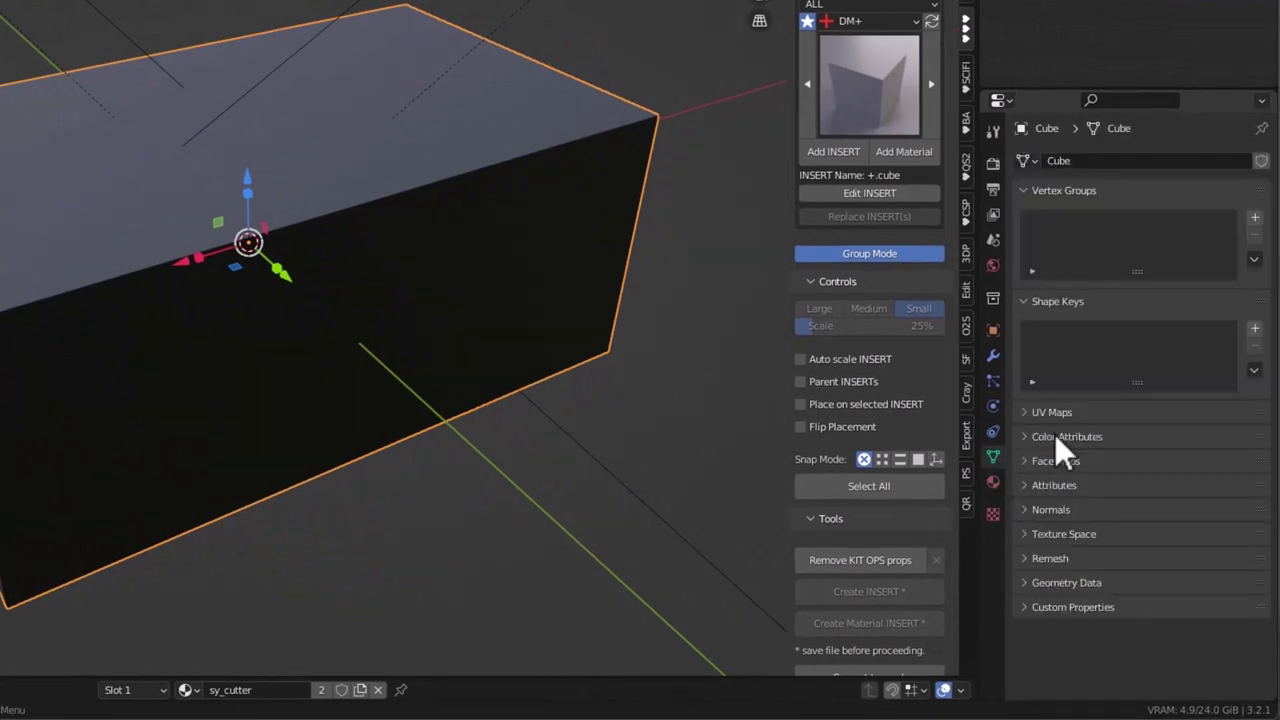
left_click(1020, 508)
Load the shapers KPACK in KIT OPS and mark it as a favorite.
middle_click_drag(192, 120, 250, 127)
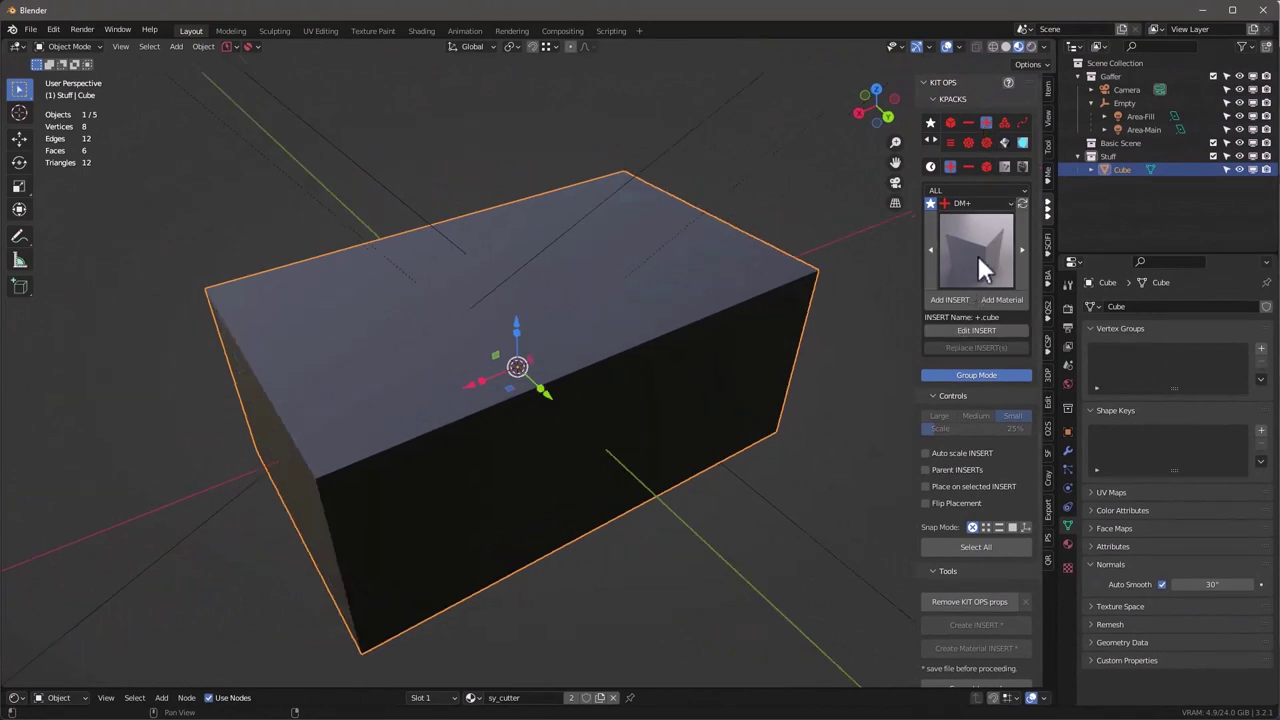
left_click(965, 203)
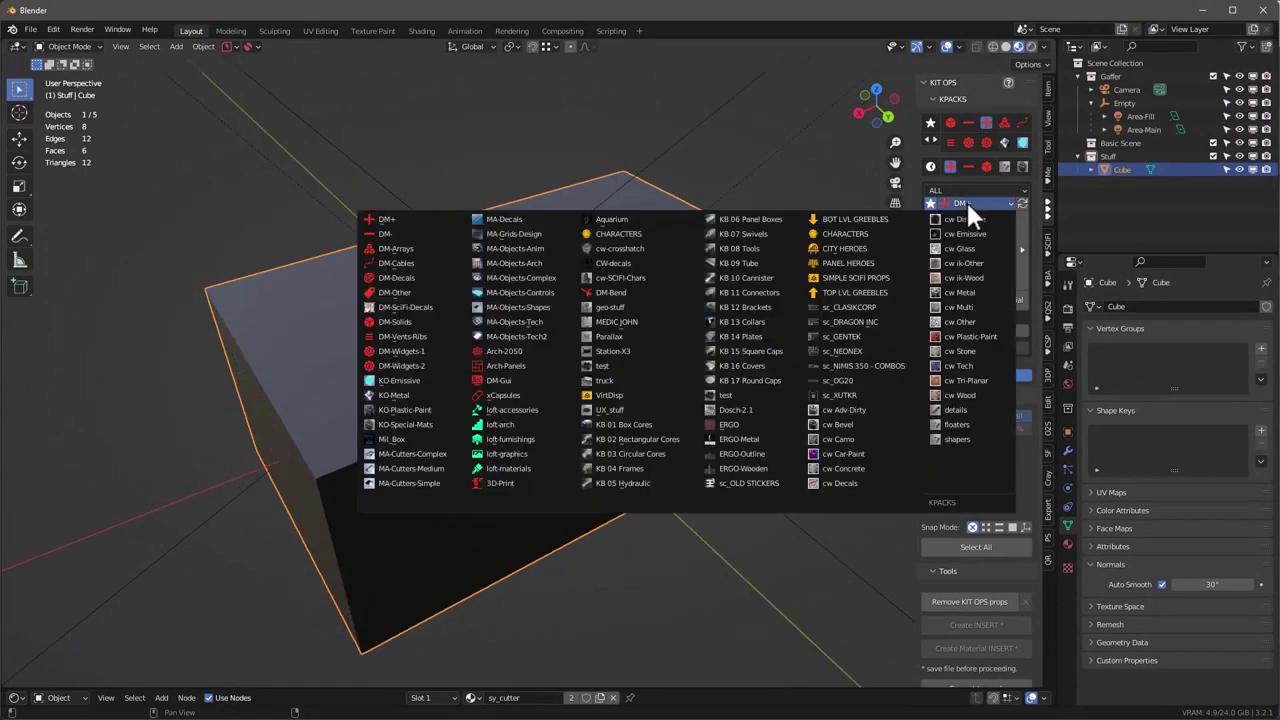
left_click(966, 200)
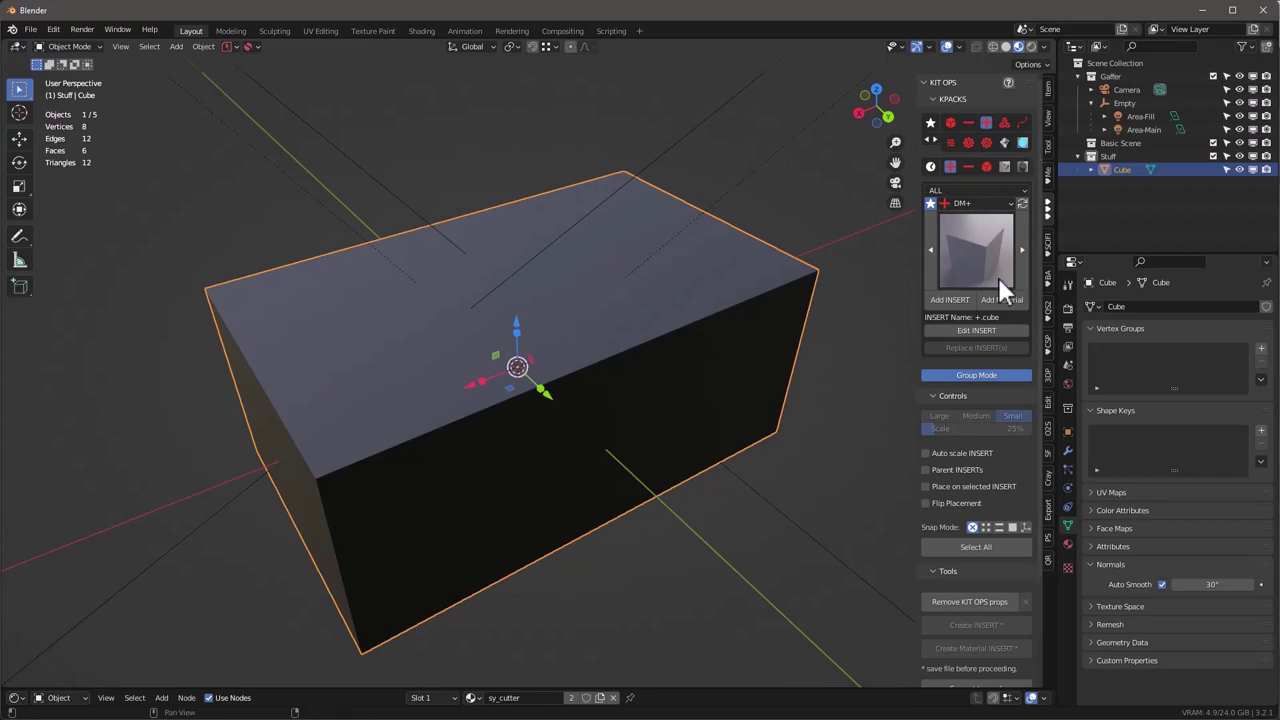
left_click(982, 204)
left_click(948, 438)
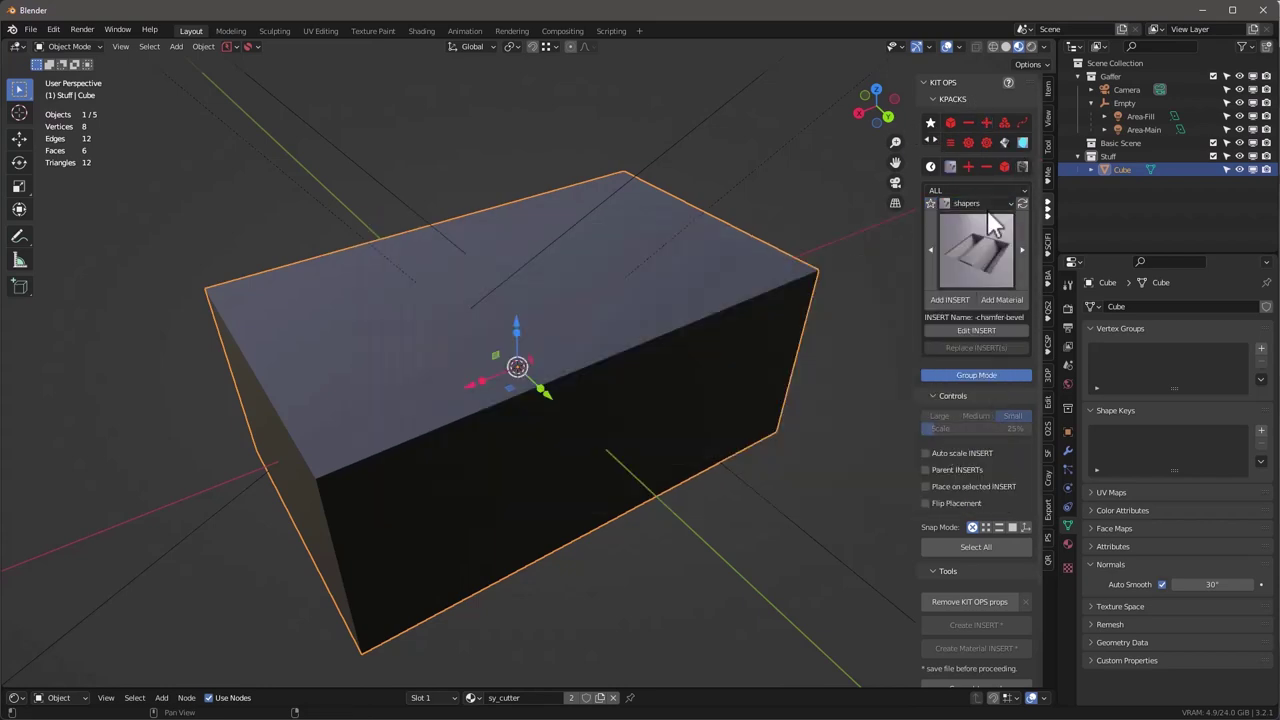
left_click(930, 203)
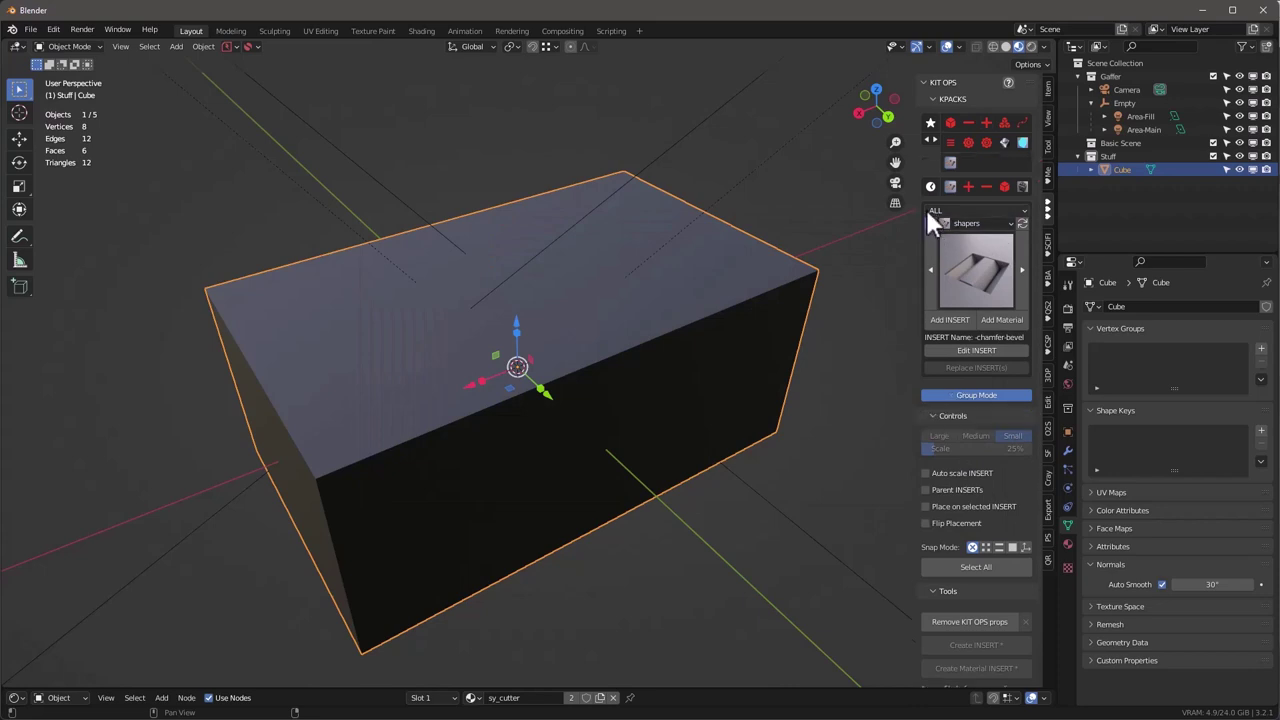
Try switching between the favorite KPACKs, returning to shapers.
left_click(948, 140)
left_click(952, 161)
left_click(965, 140)
left_click(951, 160)
Load the KB 10 Cannister KPACK, browse its INSERTs, and switch back to the shapers KPACK.
left_click(968, 223)
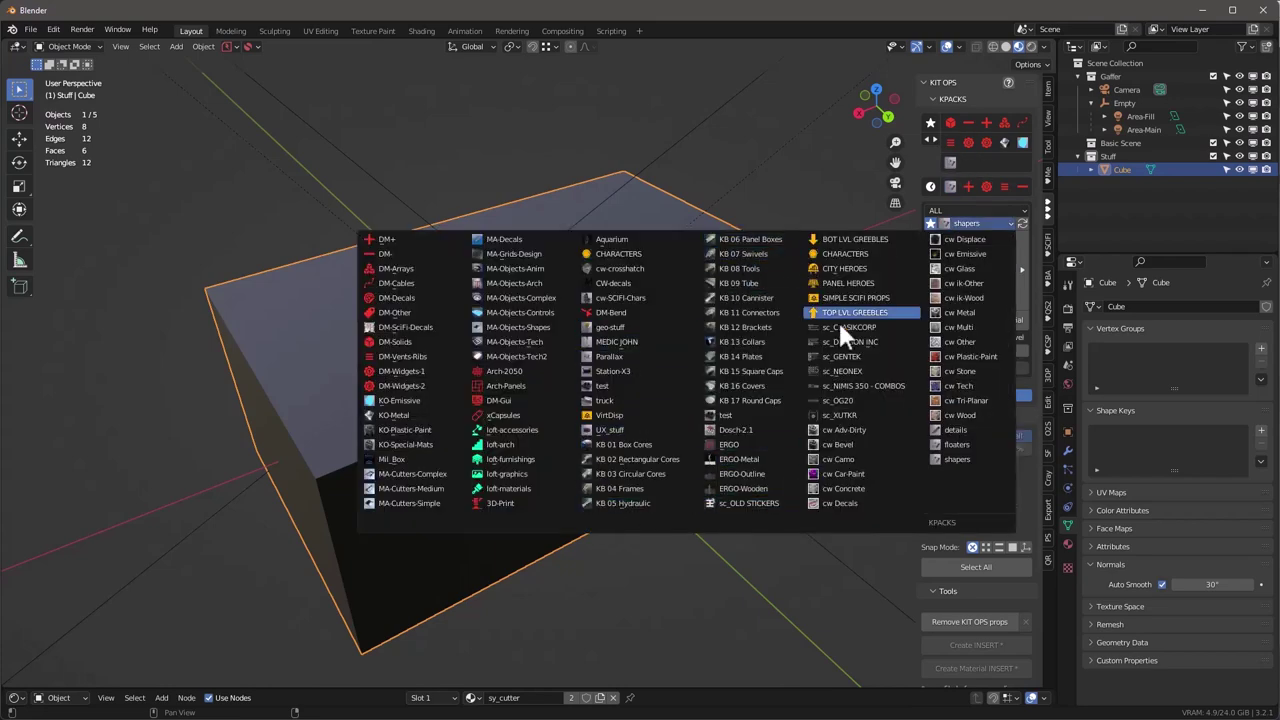
left_click(825, 222)
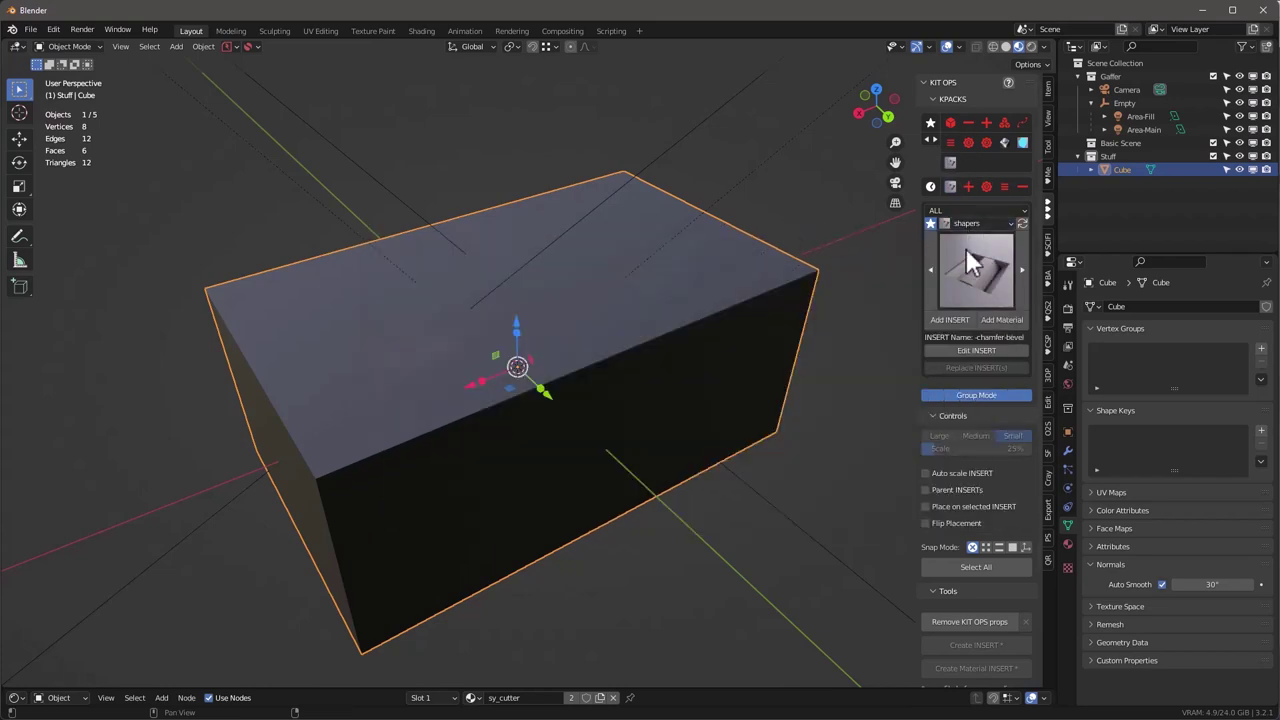
left_click(972, 226)
left_click(744, 294)
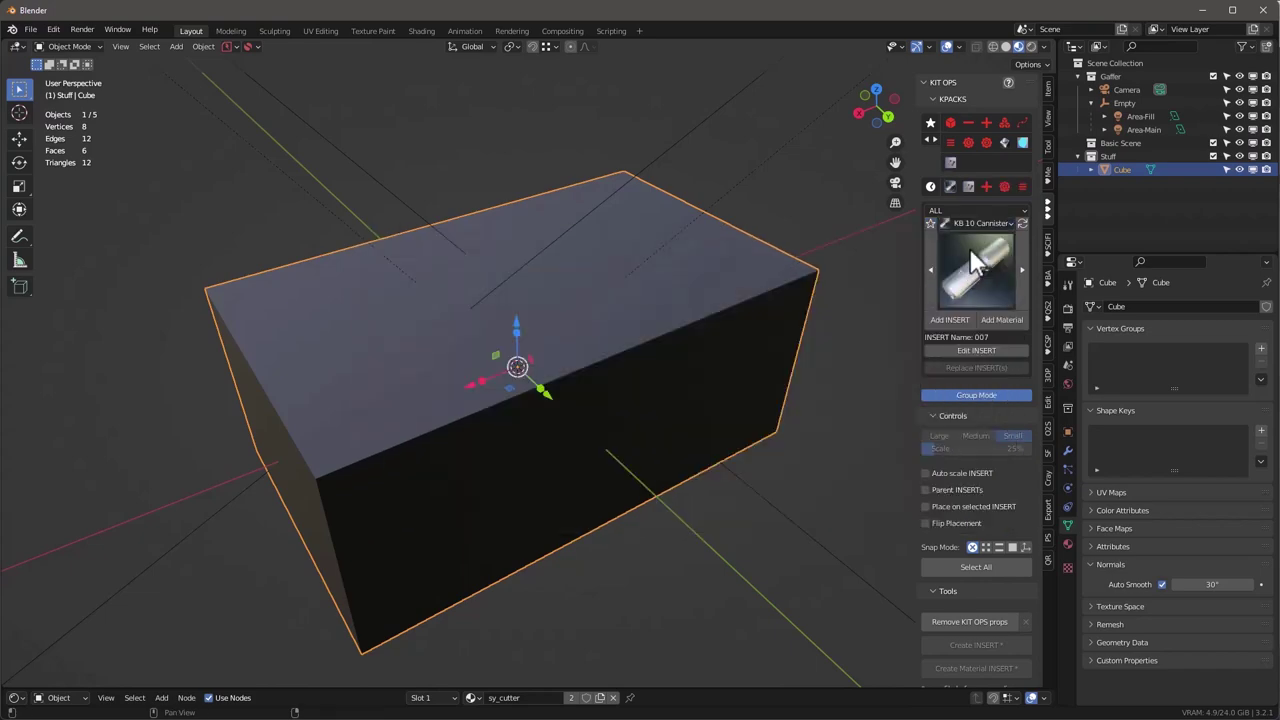
left_click(970, 252)
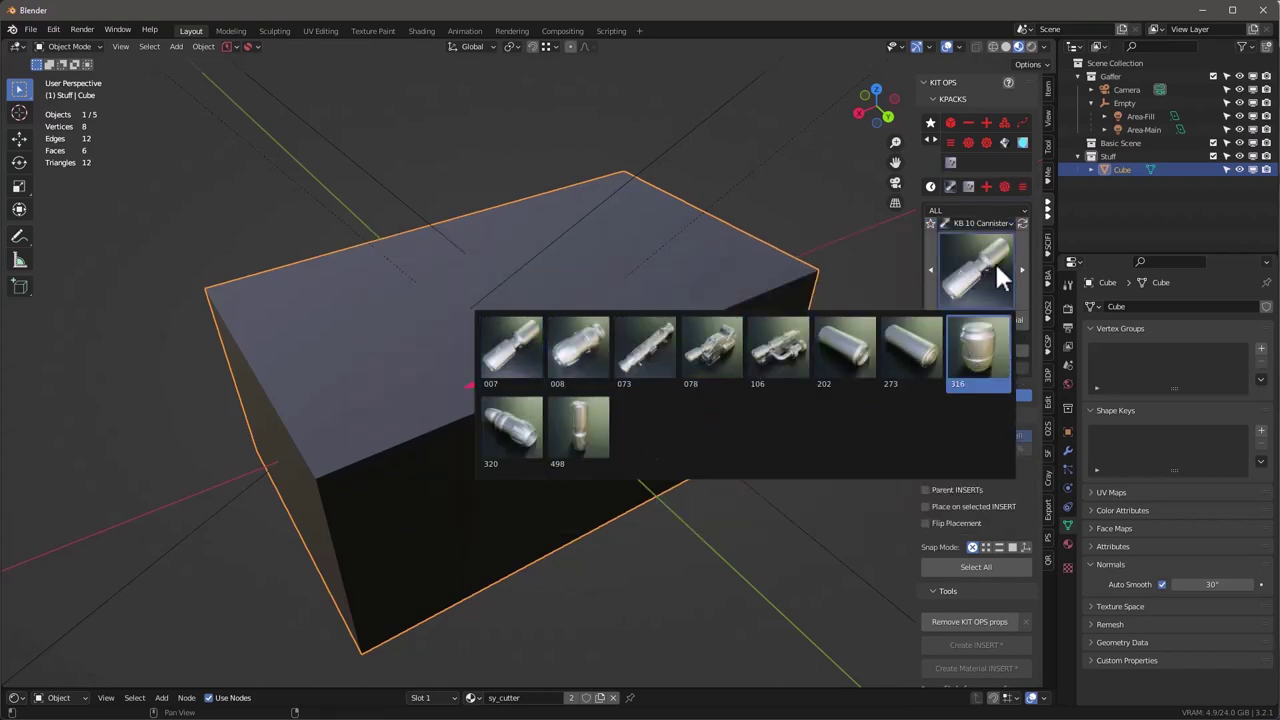
left_click(966, 222)
left_click(962, 458)
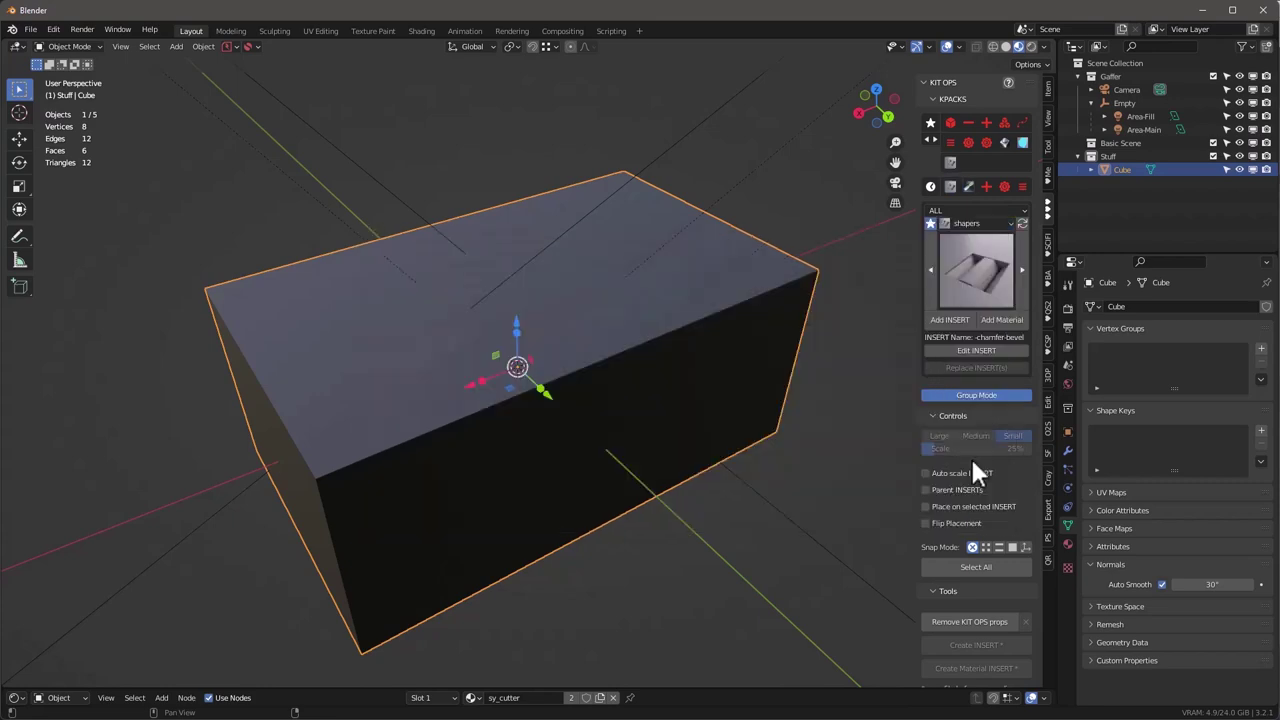
Examine the INSERTs offered by the shapers KPACK and the box they will shape.
middle_click_drag(370, 240, 505, 262)
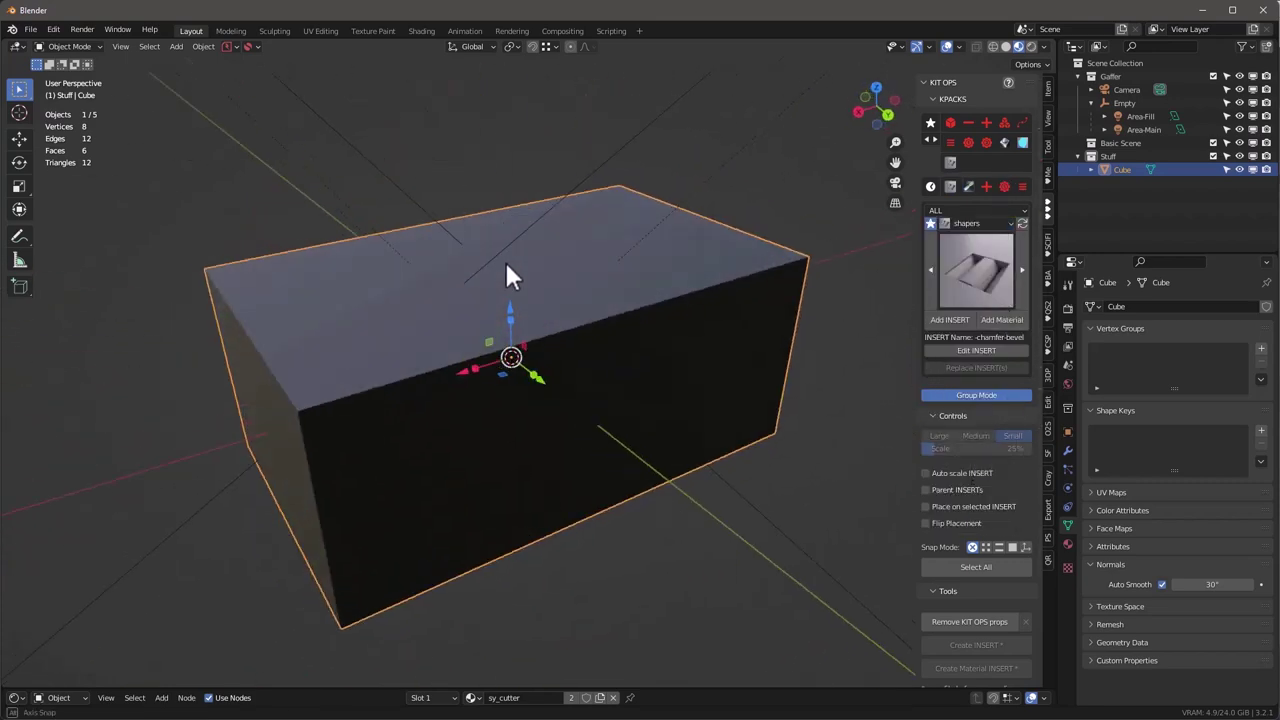
left_click(962, 267)
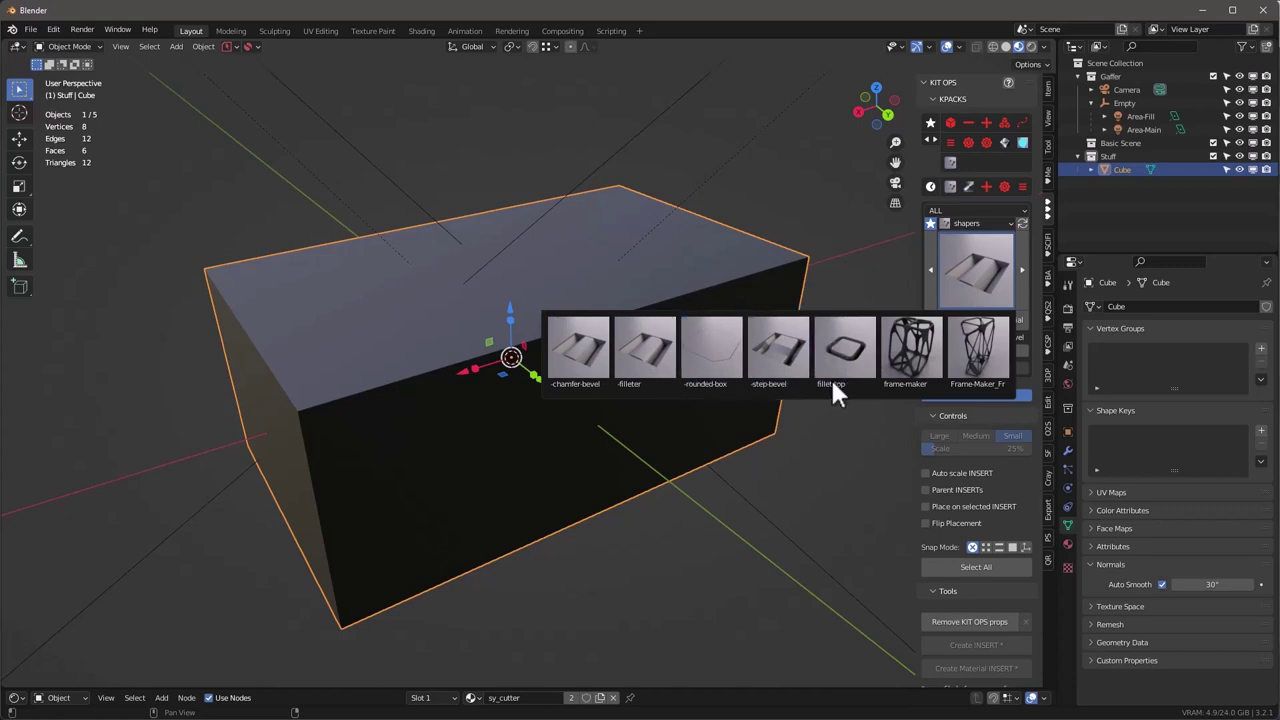
scroll(610, 250, "down", 3)
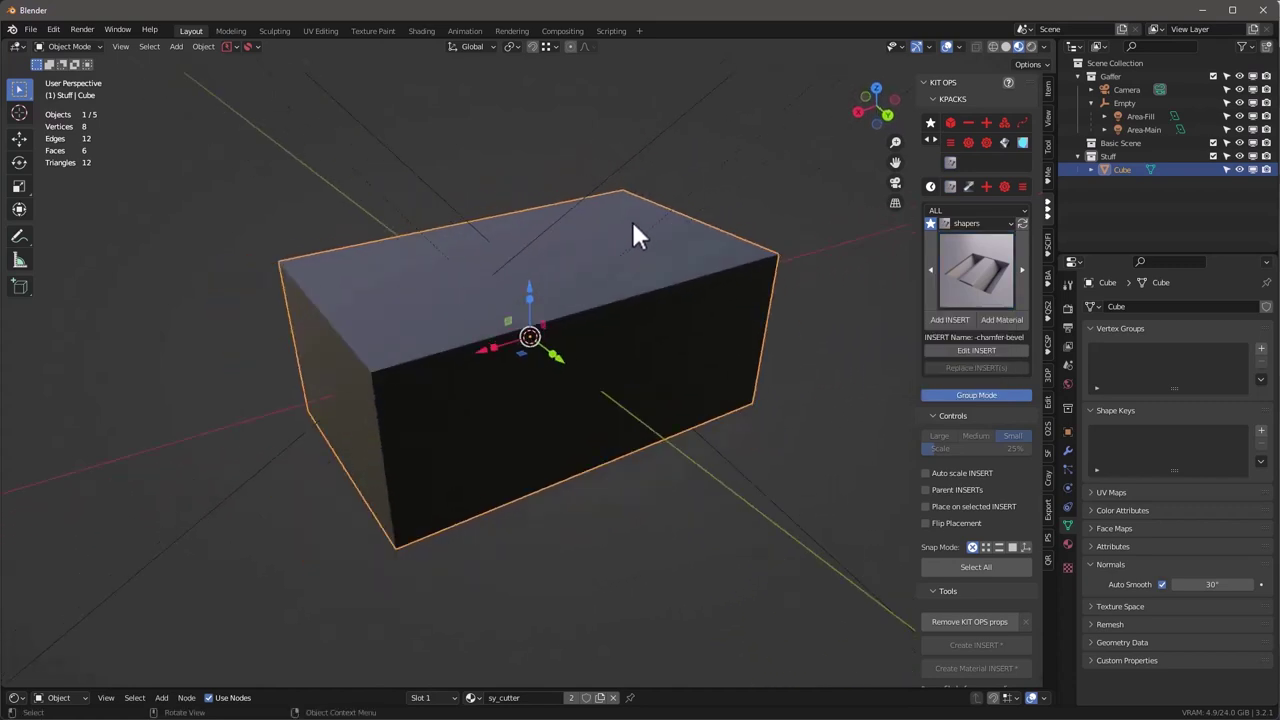
mouse_move(615, 300)
middle_mouse_down()
mouse_move(608, 283)
mouse_move(619, 324)
middle_mouse_up()
scroll(608, 282, "up", 1)
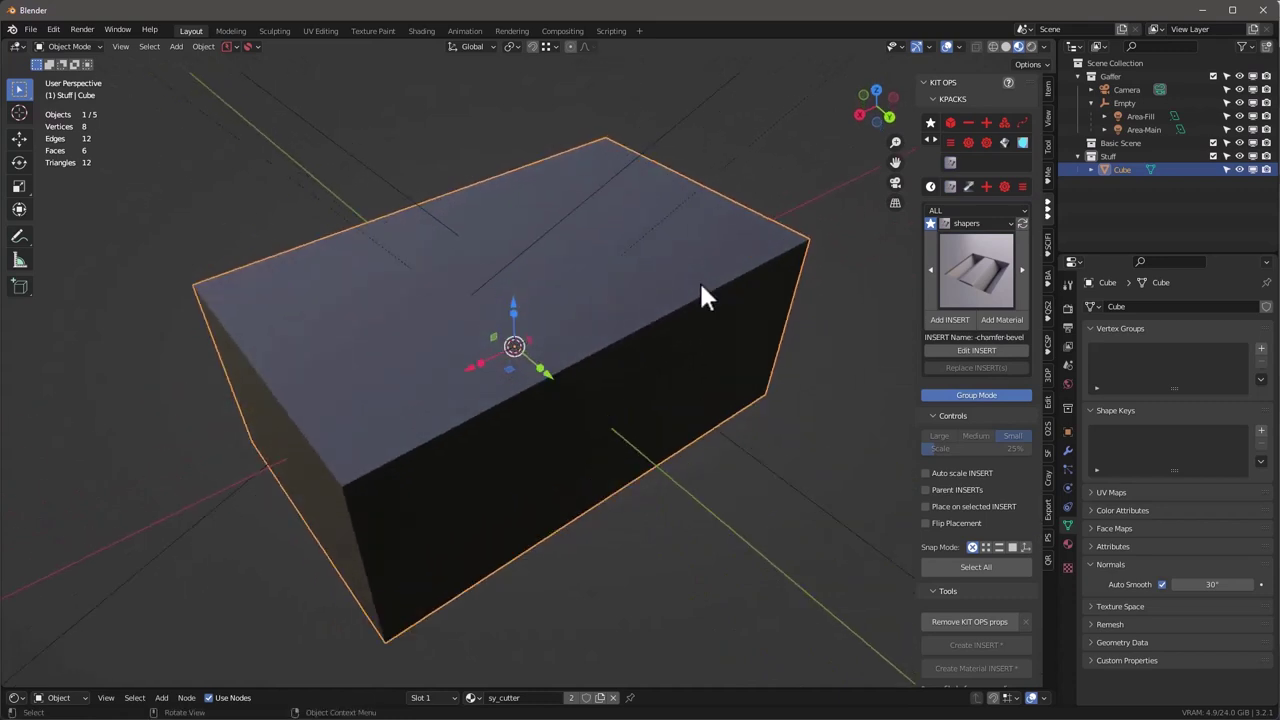
middle_click_drag(703, 295, 645, 275)
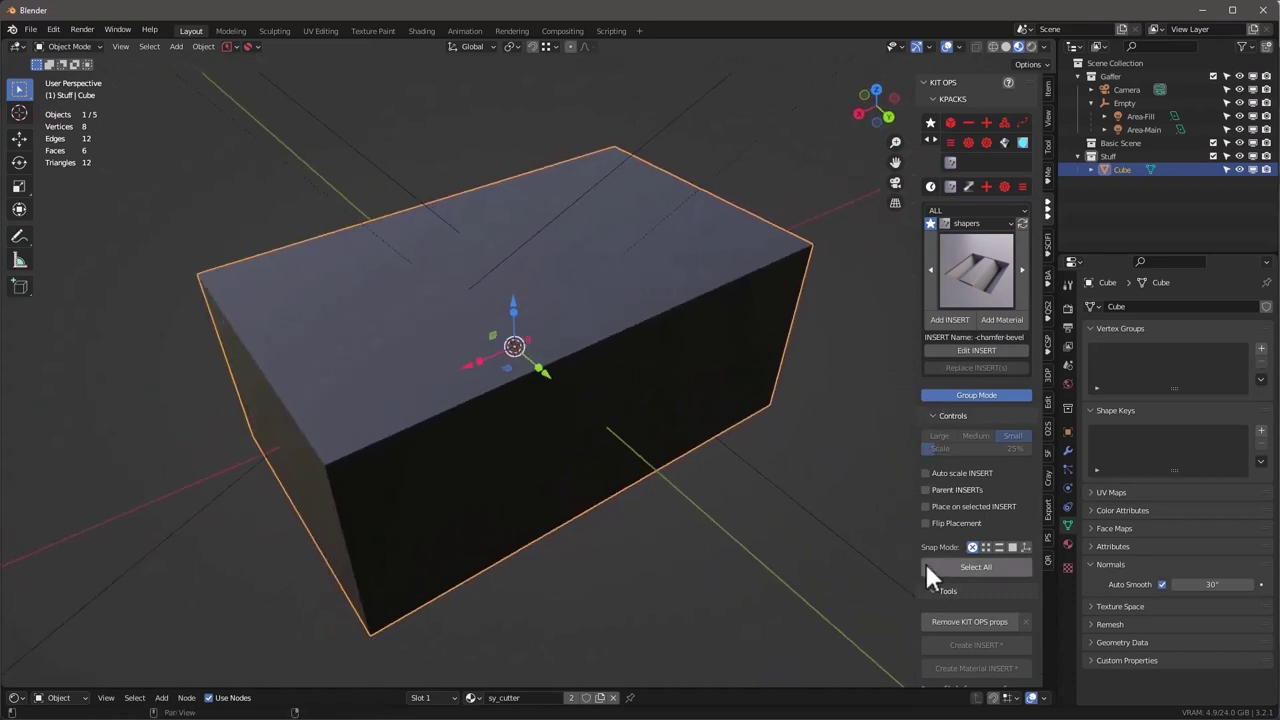
middle_click_drag(574, 351, 584, 357)
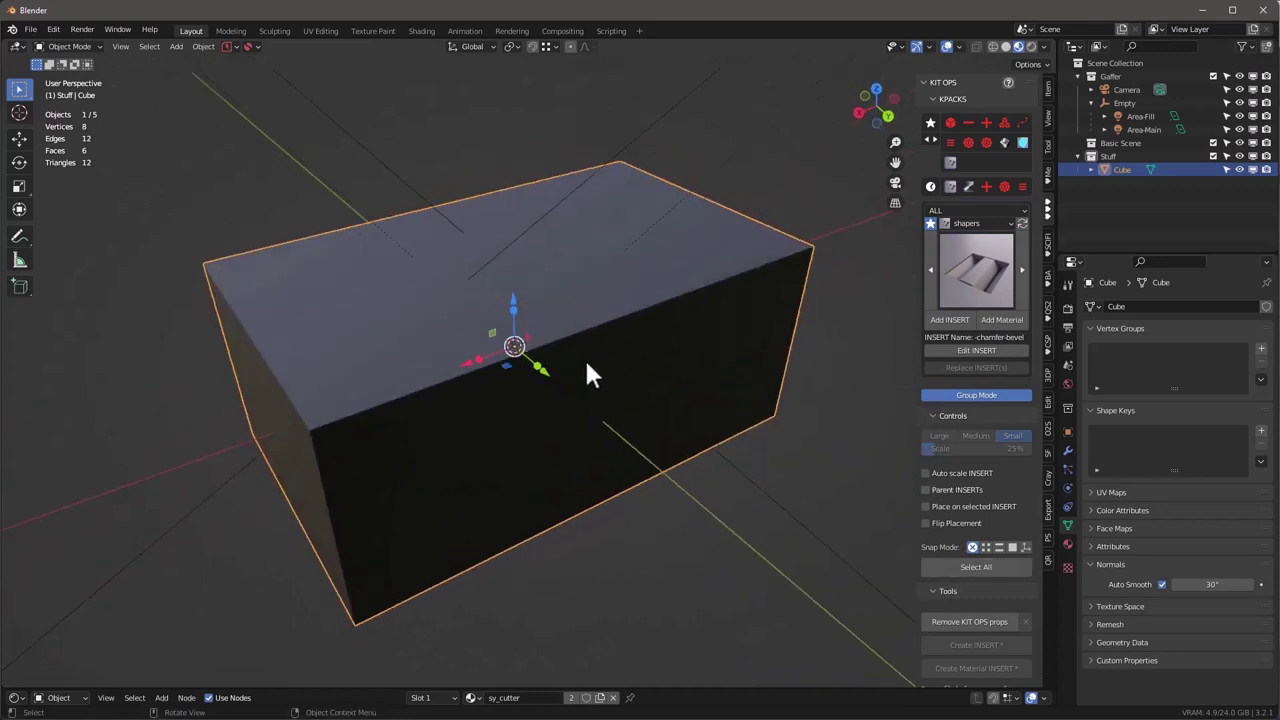
Try the -chamfer-bevel INSERT at different scales with face snapping on the box's top, cancel it, and turn snapping off.
left_click(1010, 546)
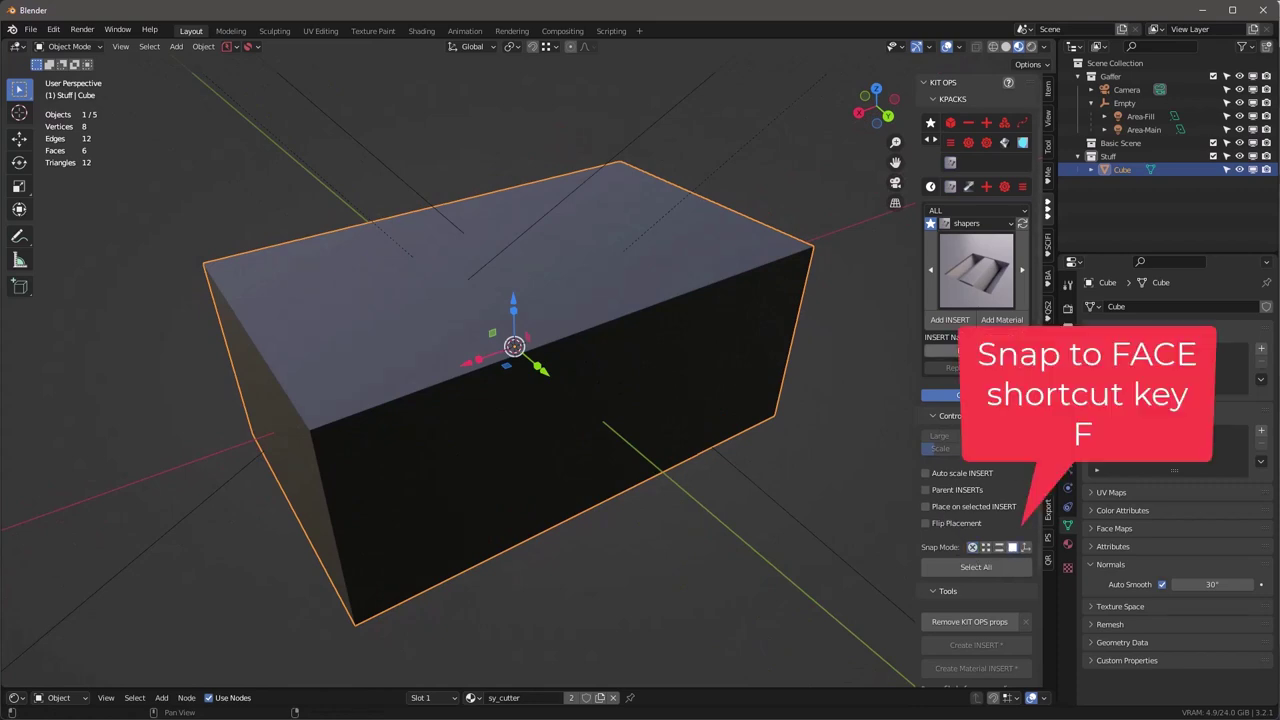
left_click(950, 320)
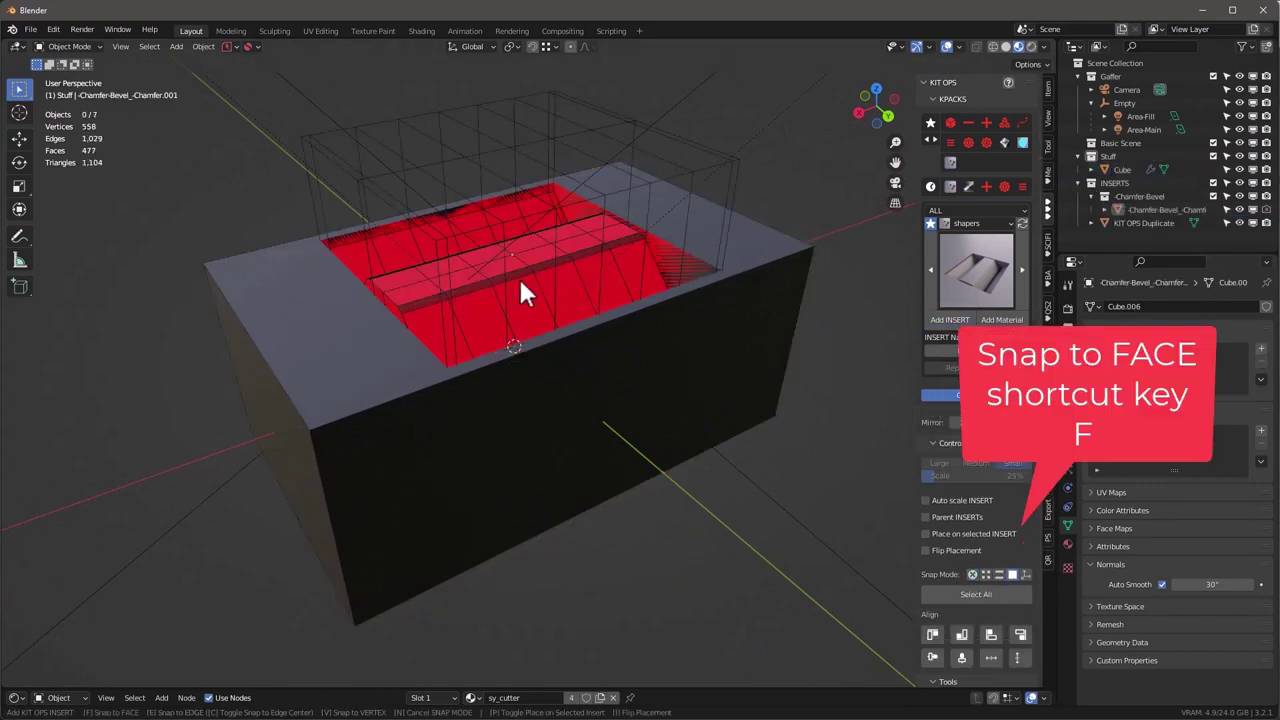
scroll(529, 277, "up", 2)
scroll(530, 278, "down", 2)
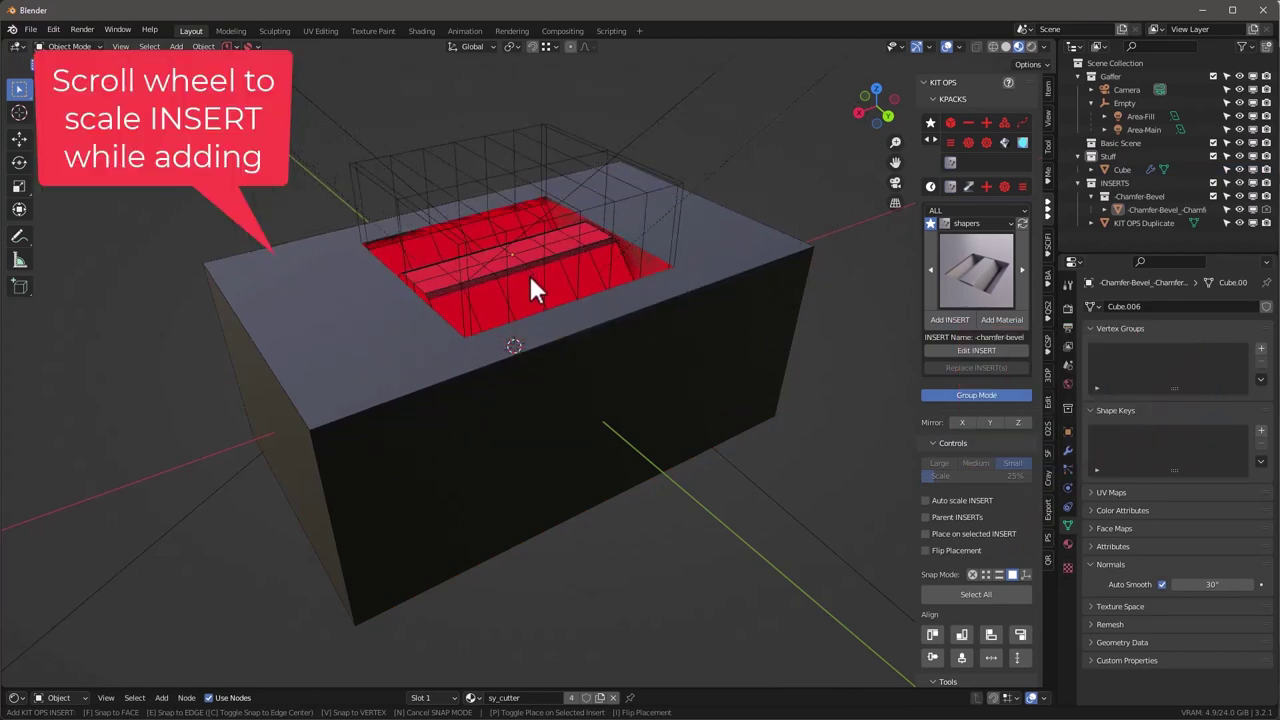
scroll(530, 278, "up", 2)
scroll(530, 278, "up", 3)
scroll(530, 278, "down", 4)
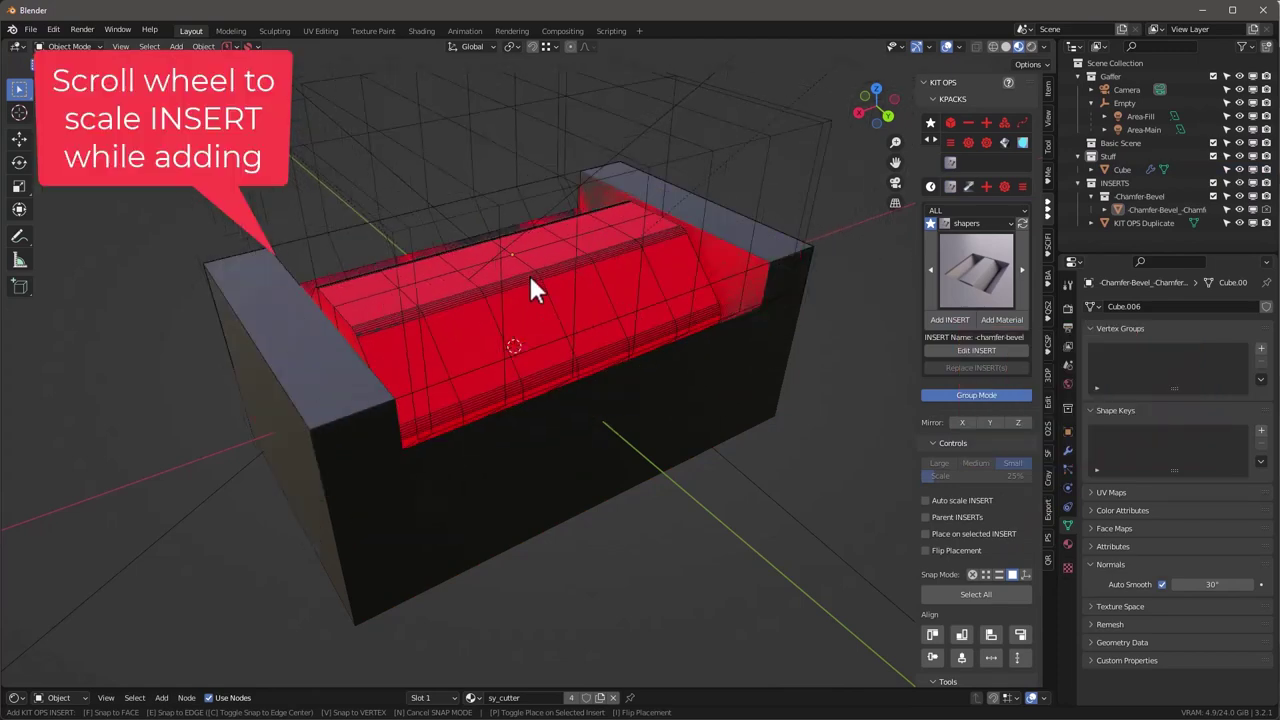
key("Escape")
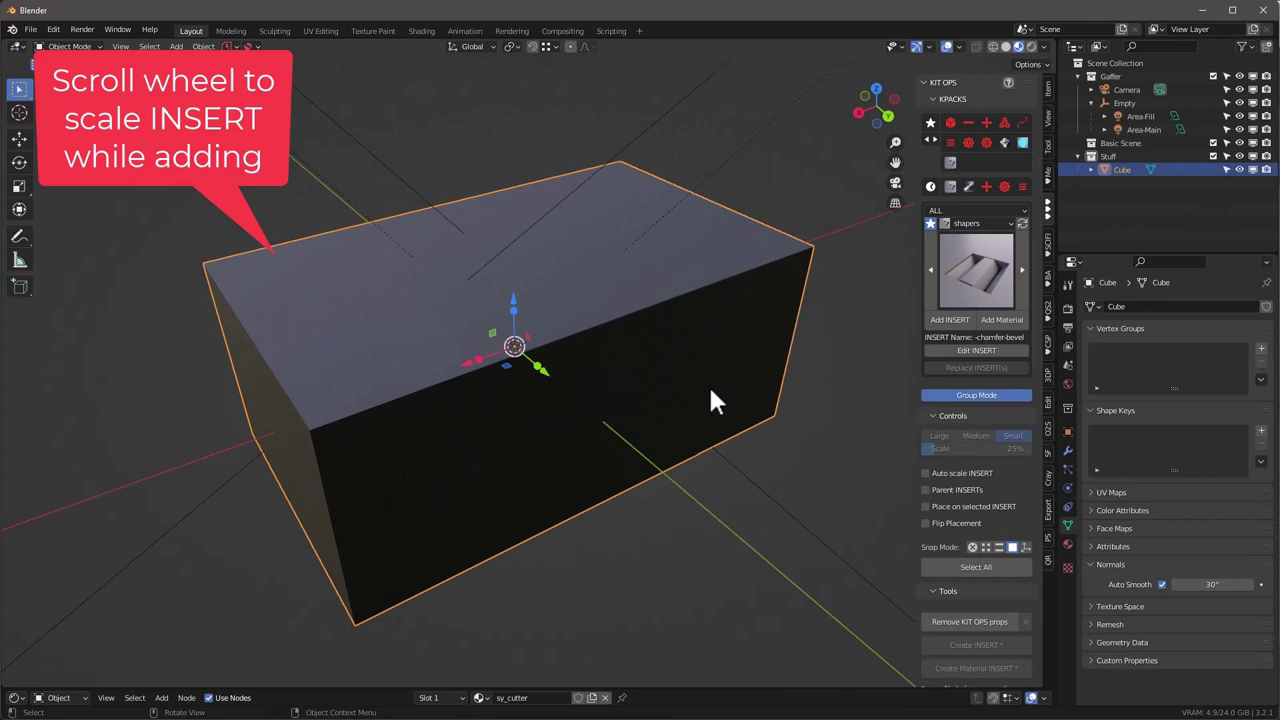
left_click(973, 546)
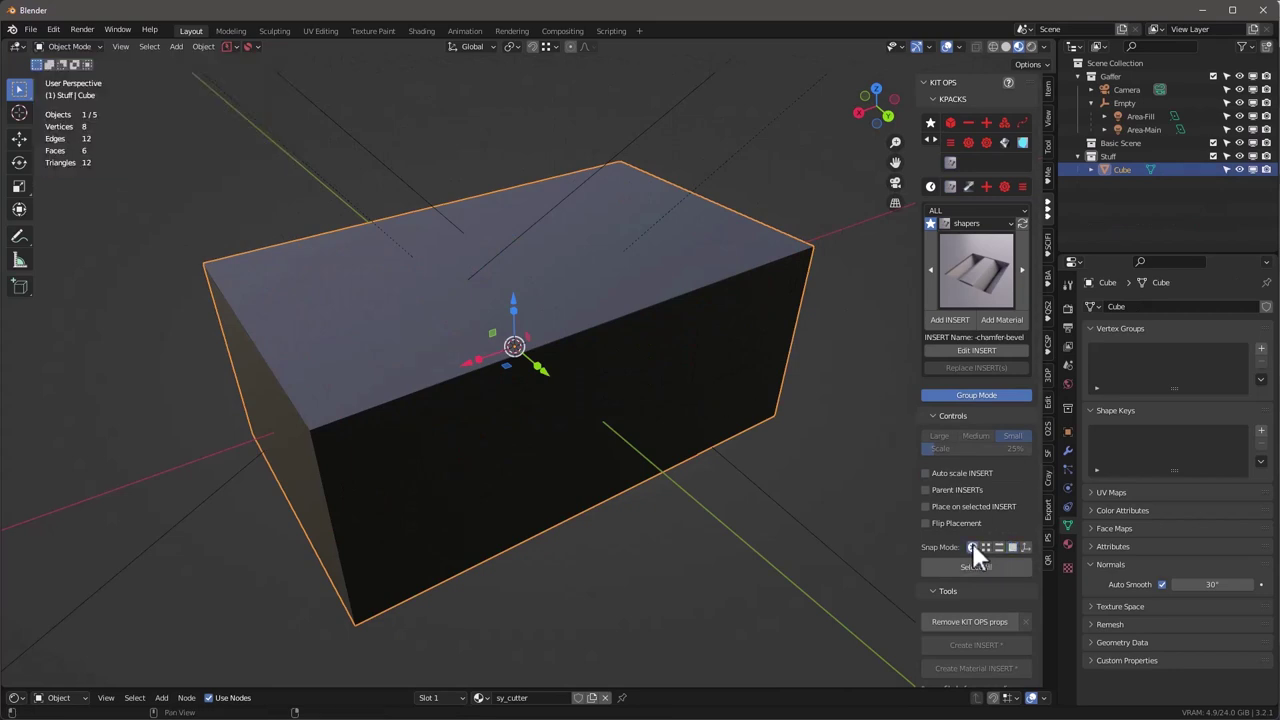
Turn off the Face Orientation overlay in the viewport.
middle_click_drag(570, 230, 577, 241)
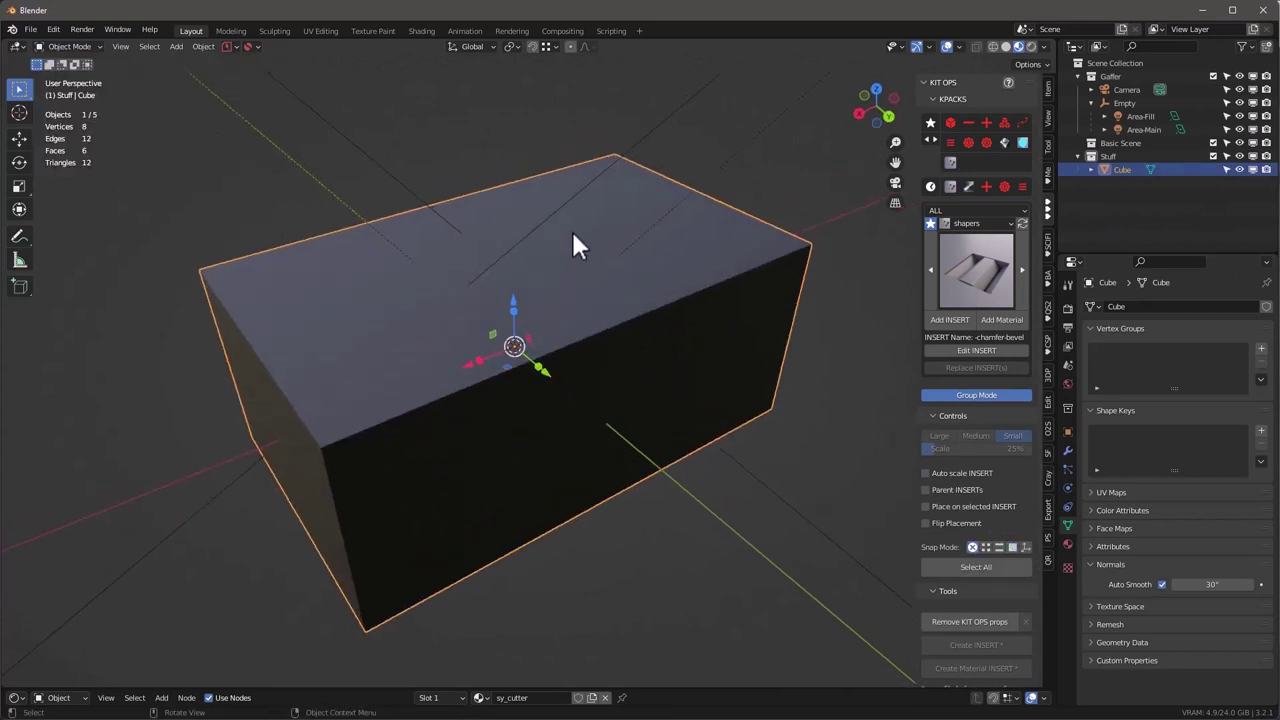
key("q")
left_click(500, 125)
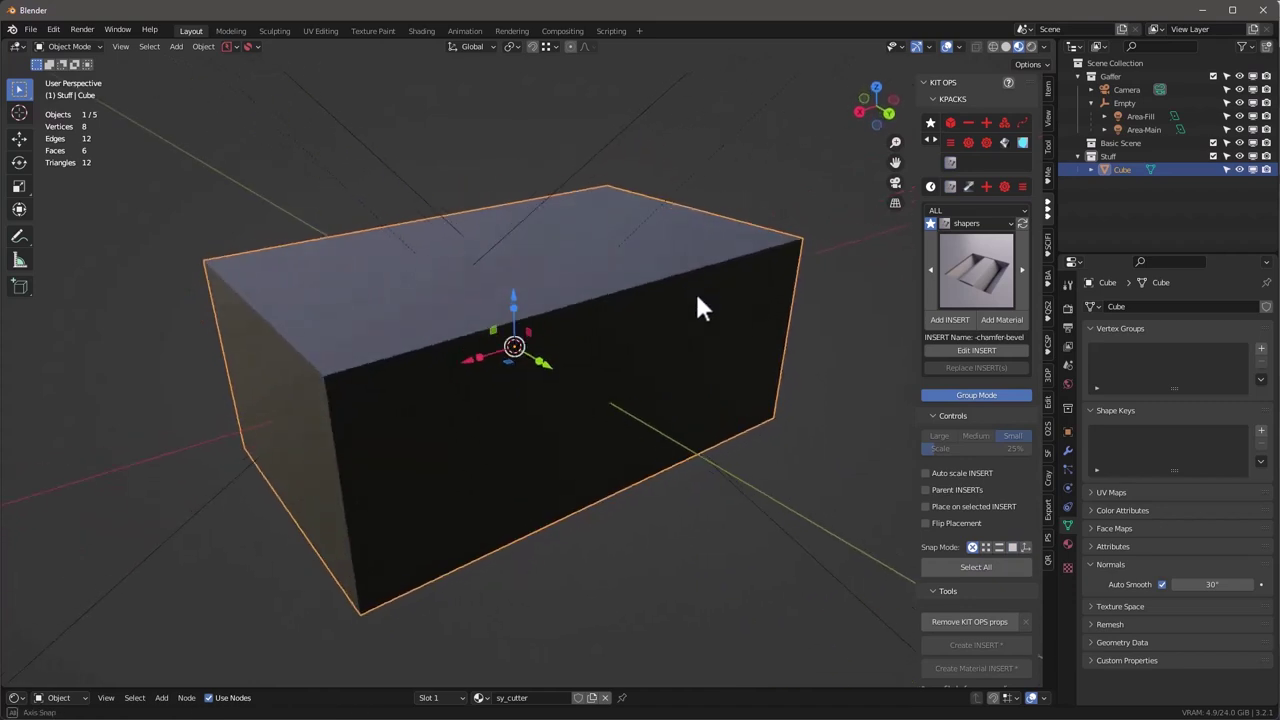
Place the -chamfer-bevel INSERT freely, without snapping, on the box's top face.
left_click(961, 318)
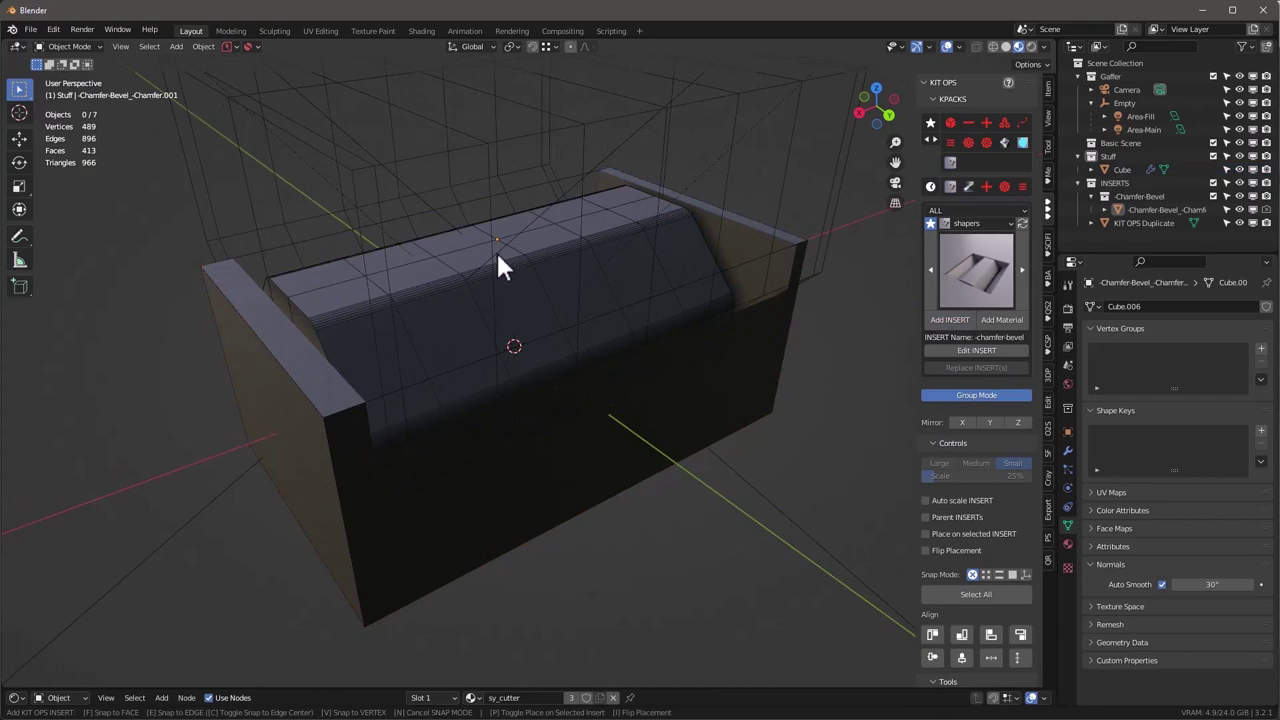
left_click(536, 259)
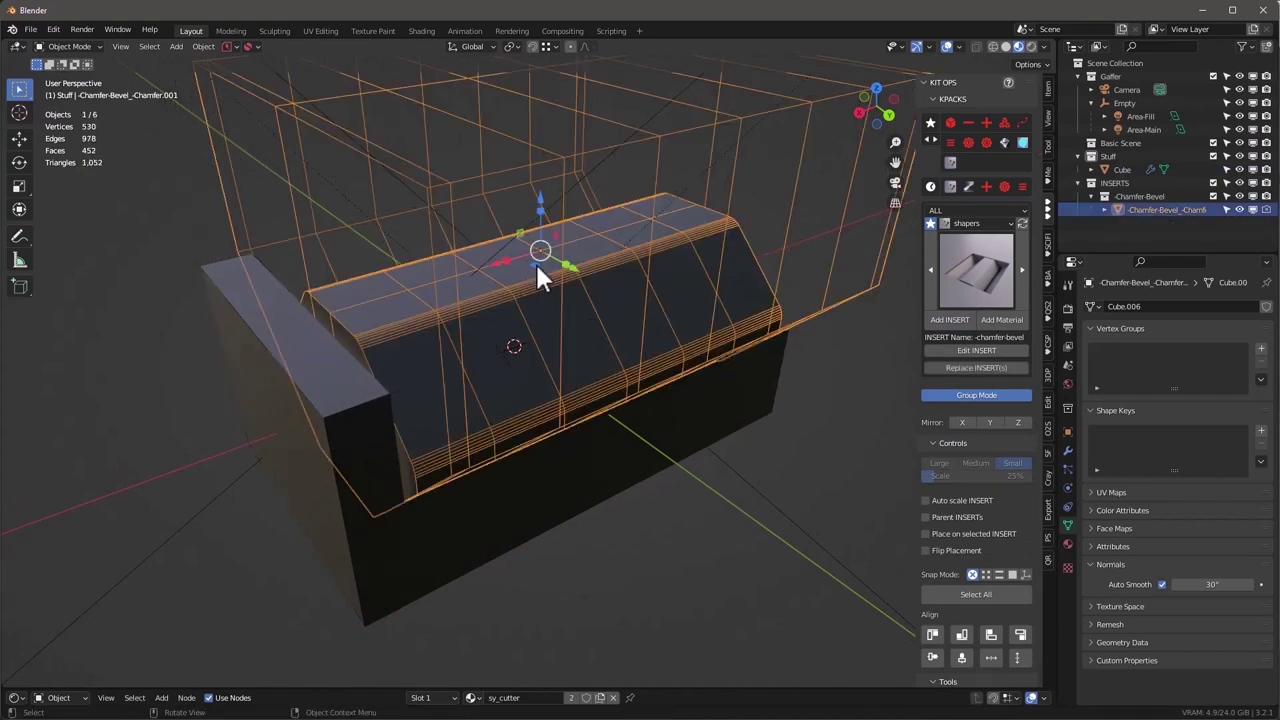
middle_click_drag(537, 263, 500, 286)
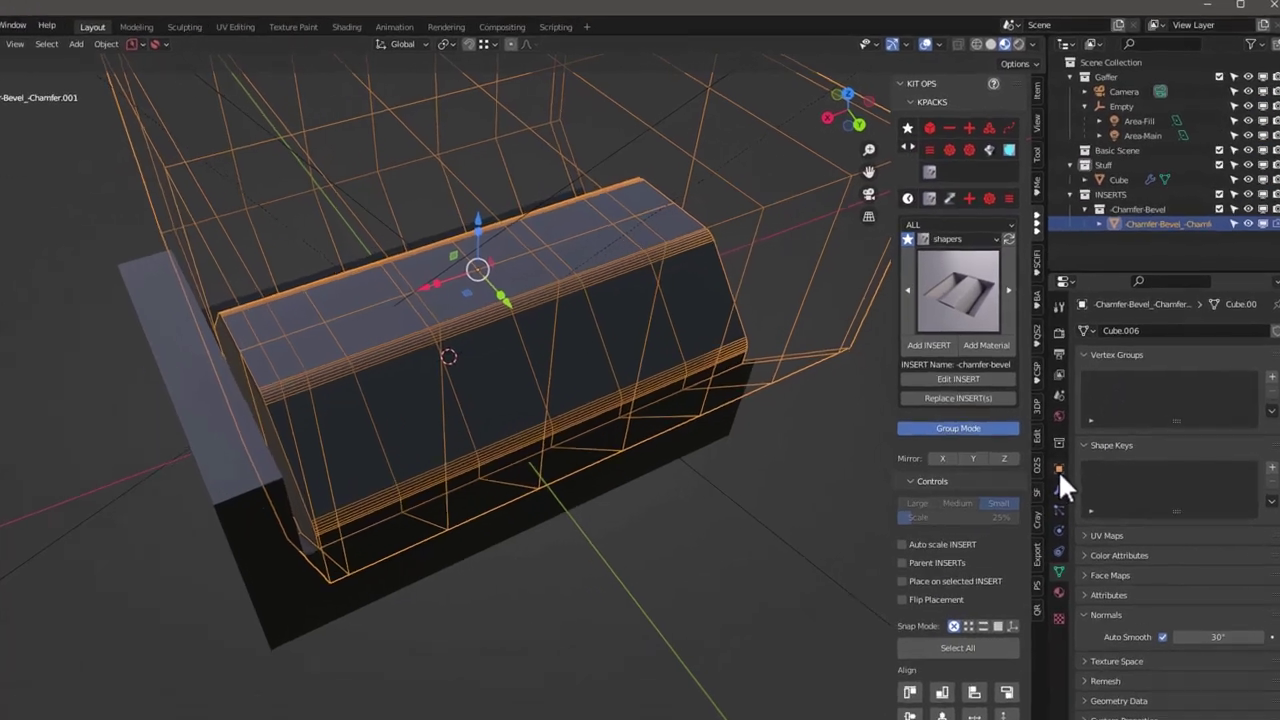
Try centering the chamfer INSERT by setting its X and Y location to 0 m, and undo the change.
left_click(1067, 432)
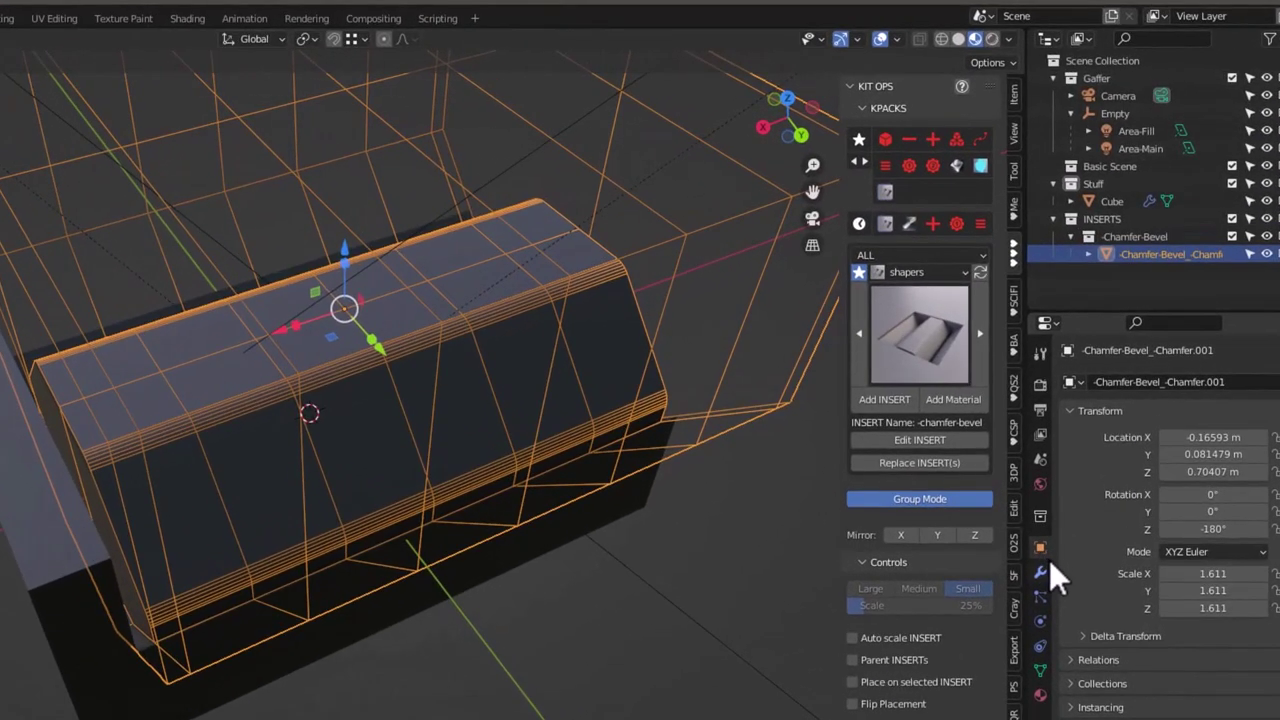
left_click_drag(1213, 437, 1230, 454)
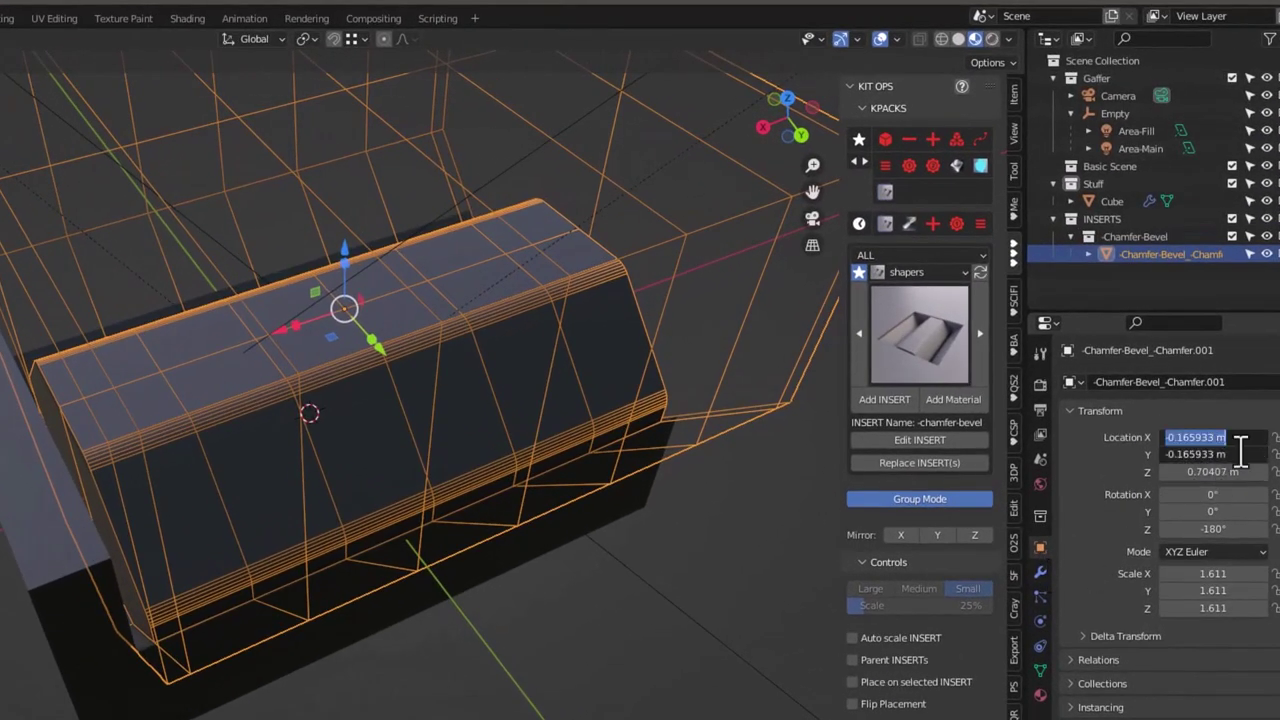
type("0")
key("Return")
mouse_move(468, 368)
middle_mouse_down()
mouse_move(444, 330)
mouse_move(497, 359)
mouse_move(488, 364)
middle_mouse_up()
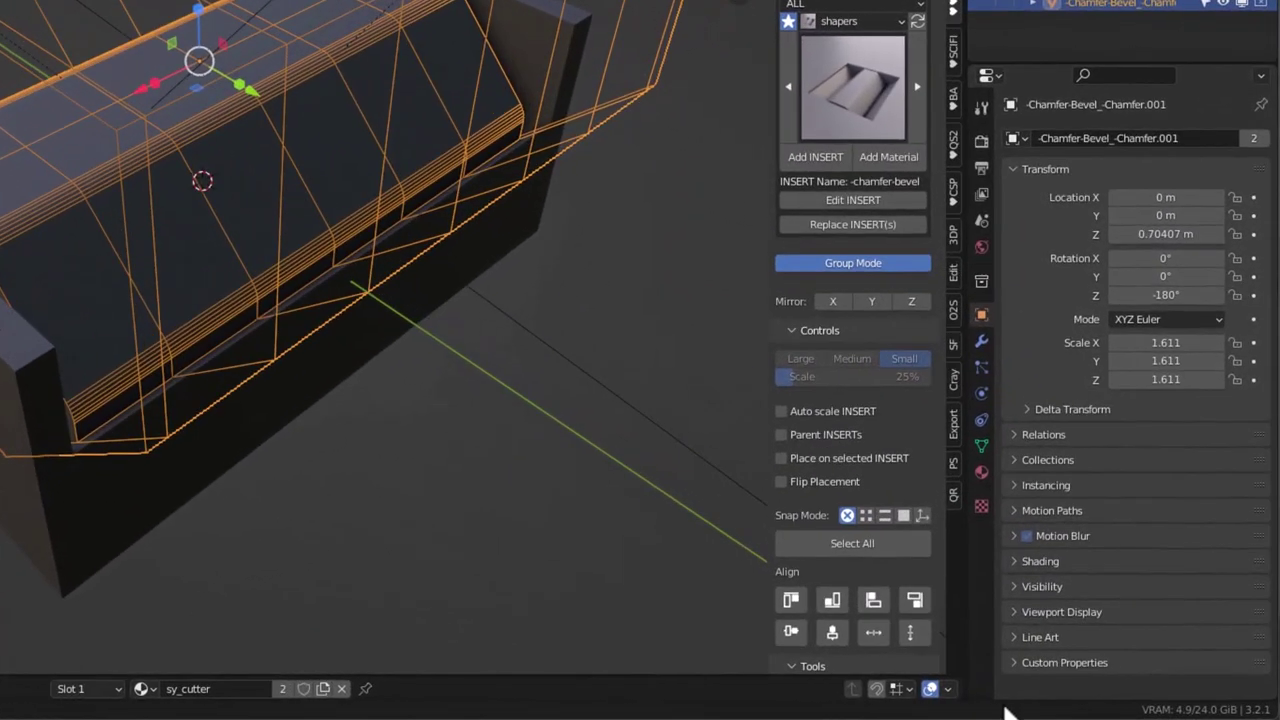
key("ctrl+z")
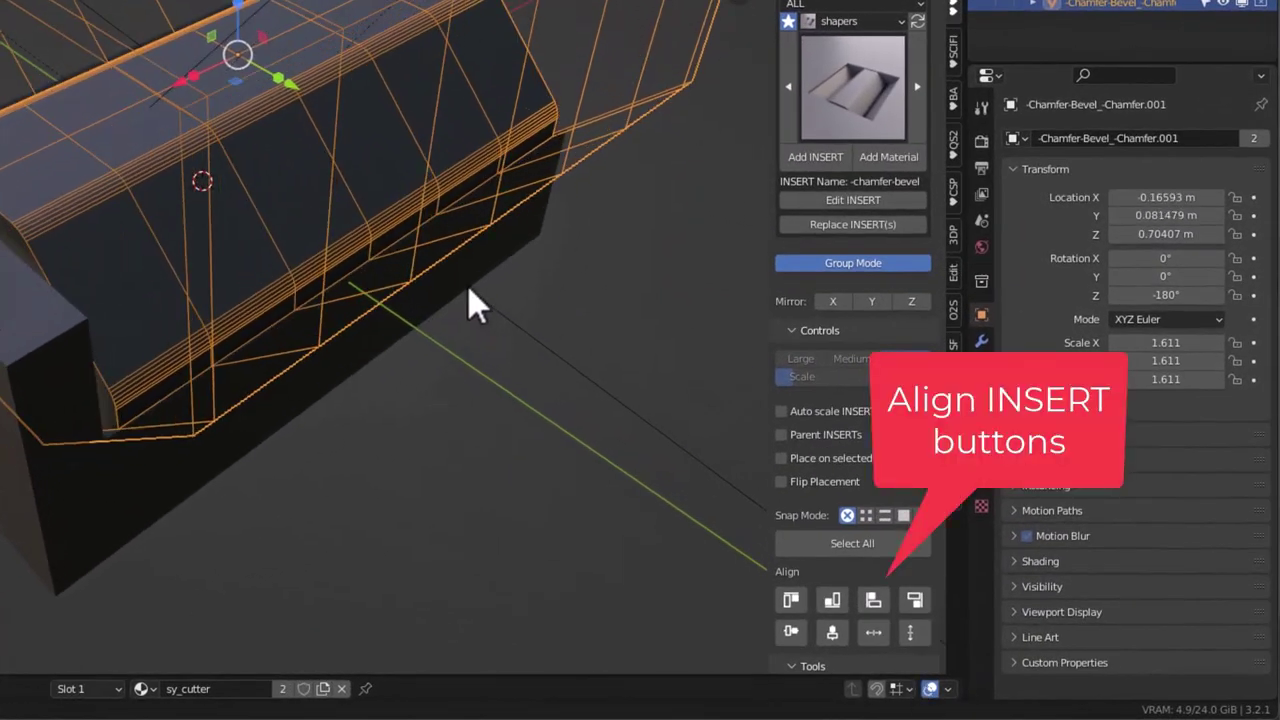
Center the chamfer INSERT on the box in both X and Y using the KIT OPS horizontal and vertical alignment.
left_click(791, 632)
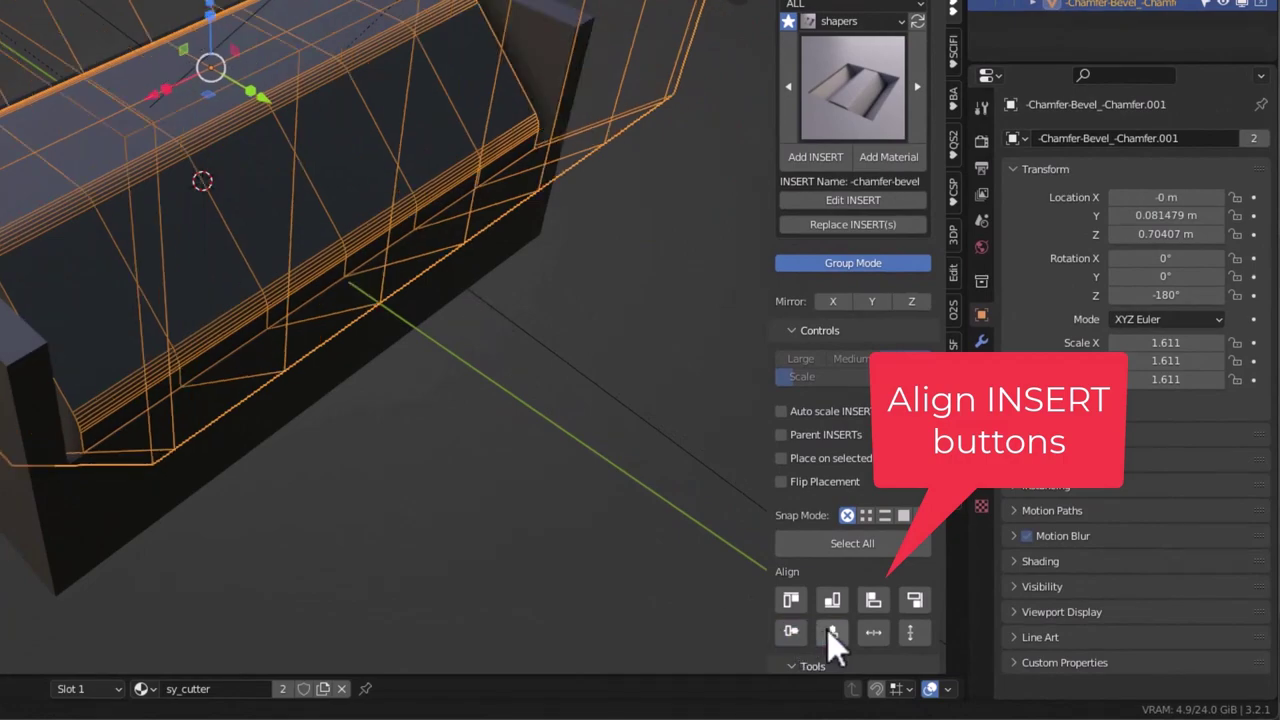
left_click(831, 632)
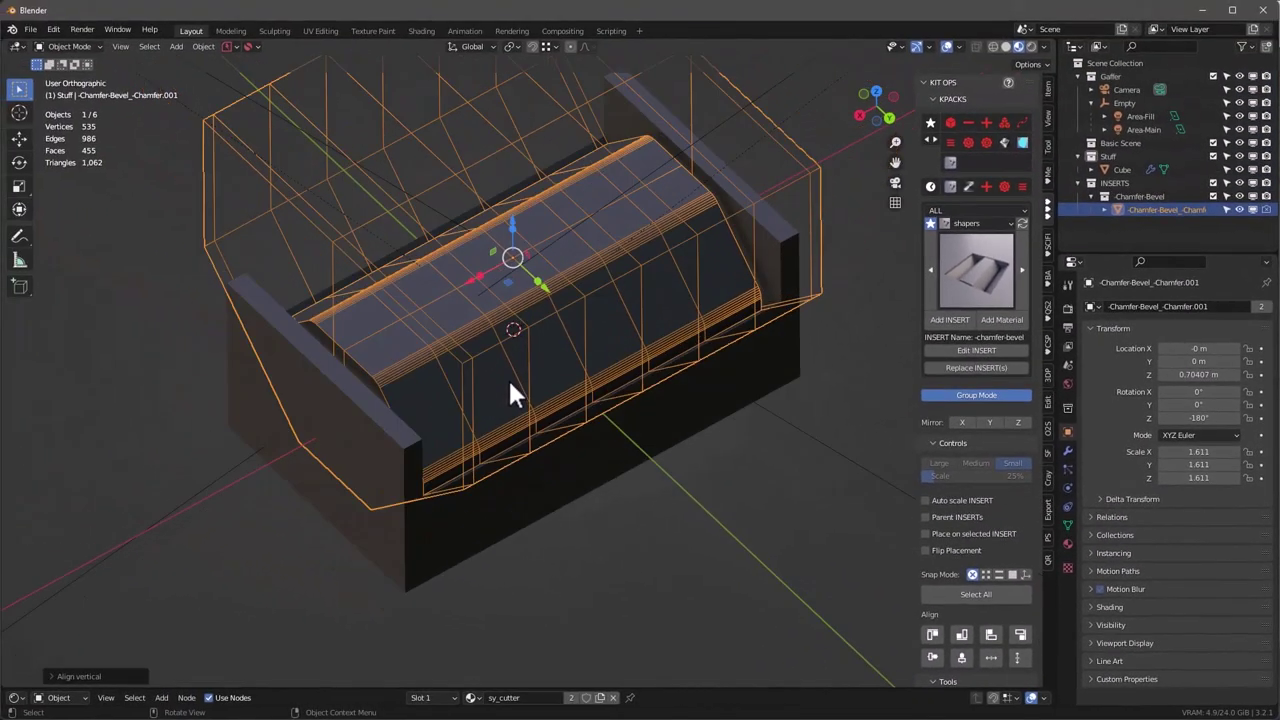
Widen the chamfer INSERT along Y to a scale of about 1.817, checking it in a side wireframe view.
middle_click_drag(500, 378, 657, 400, "alt")
scroll(465, 285, "up", 3)
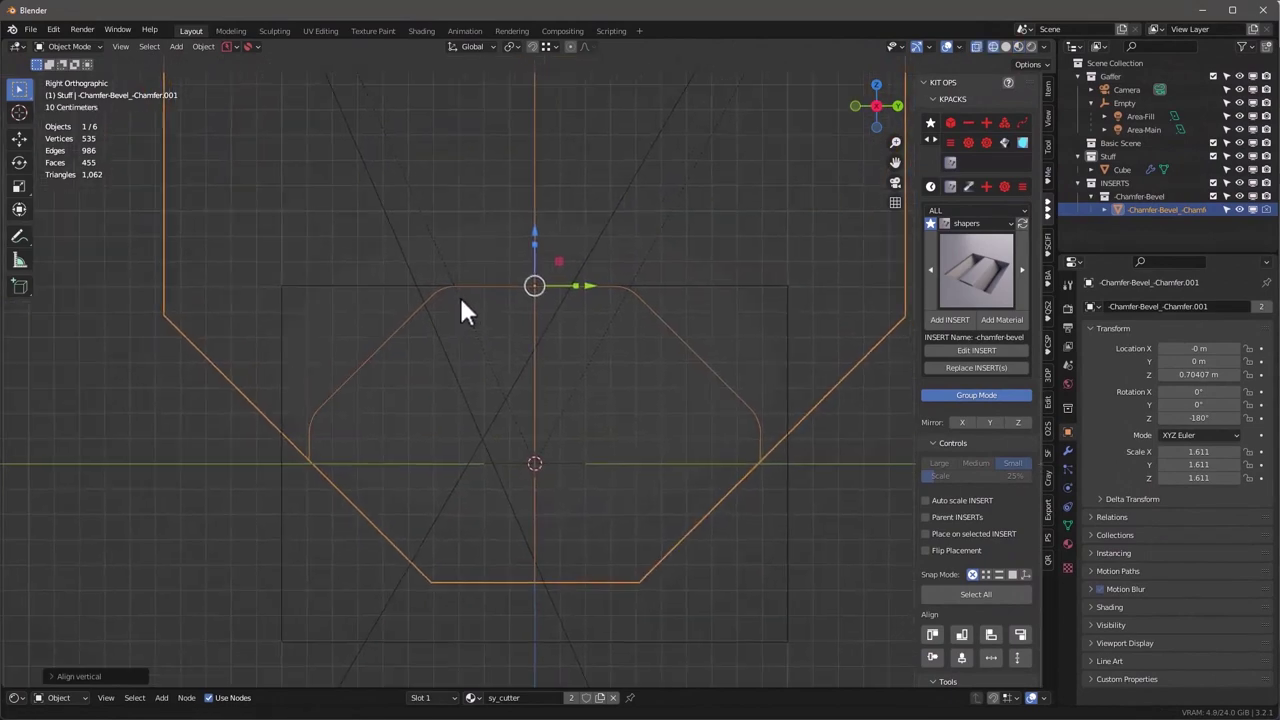
scroll(480, 296, "up", 1)
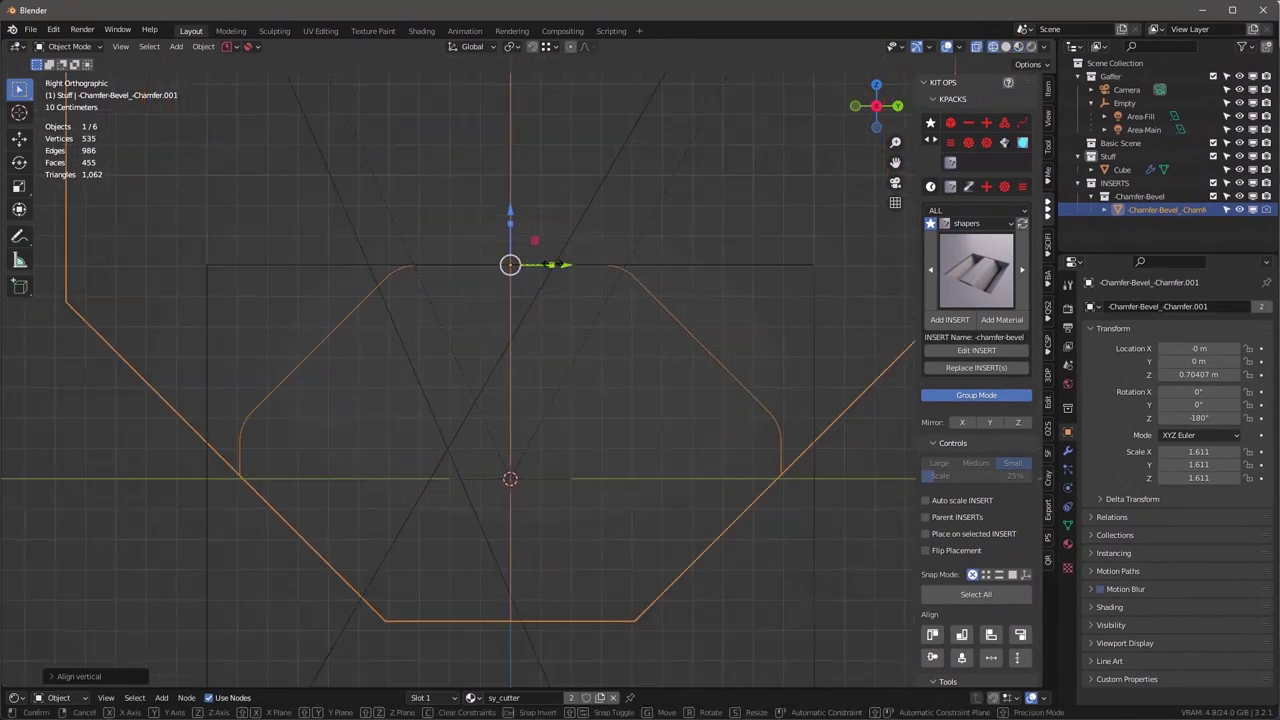
left_click_drag(551, 265, 716, 393)
scroll(820, 435, "up", 8)
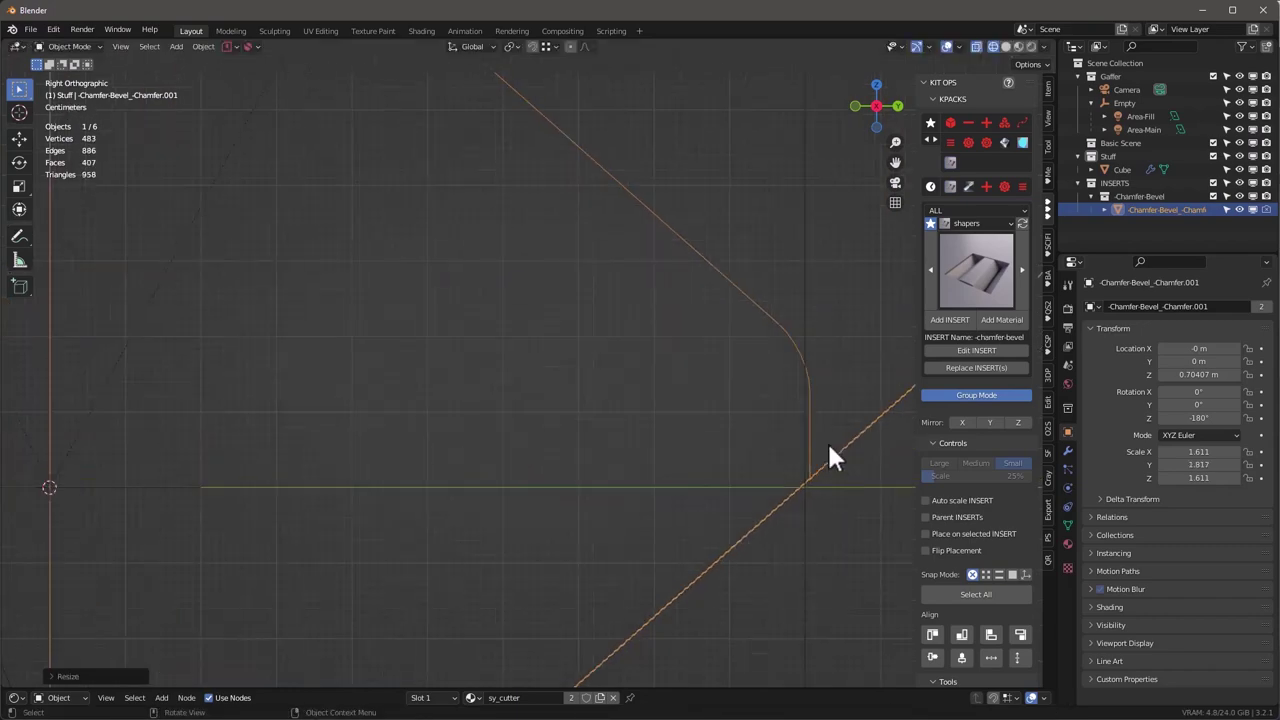
scroll(800, 412, "down", 6)
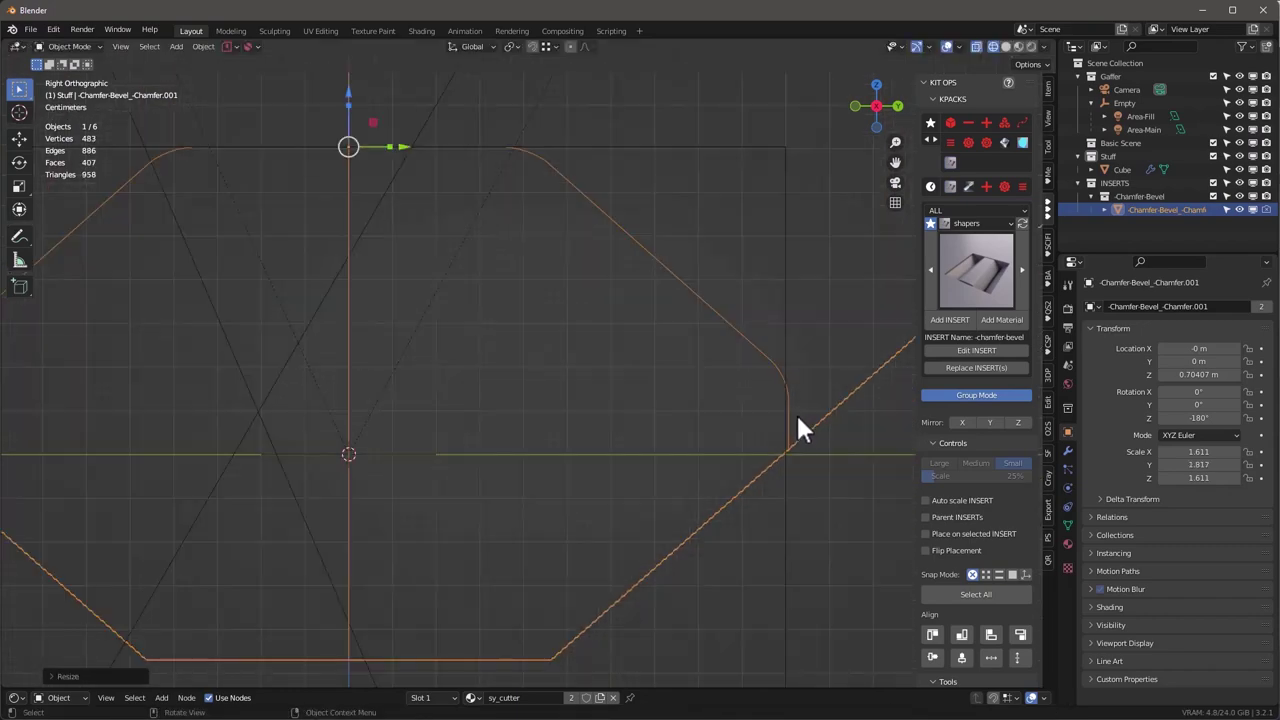
Fine-tune the INSERT's Y scale to about 1.808 so its curve meets the box's side, and return to solid shading.
scroll(797, 416, "up", 5)
key("s")
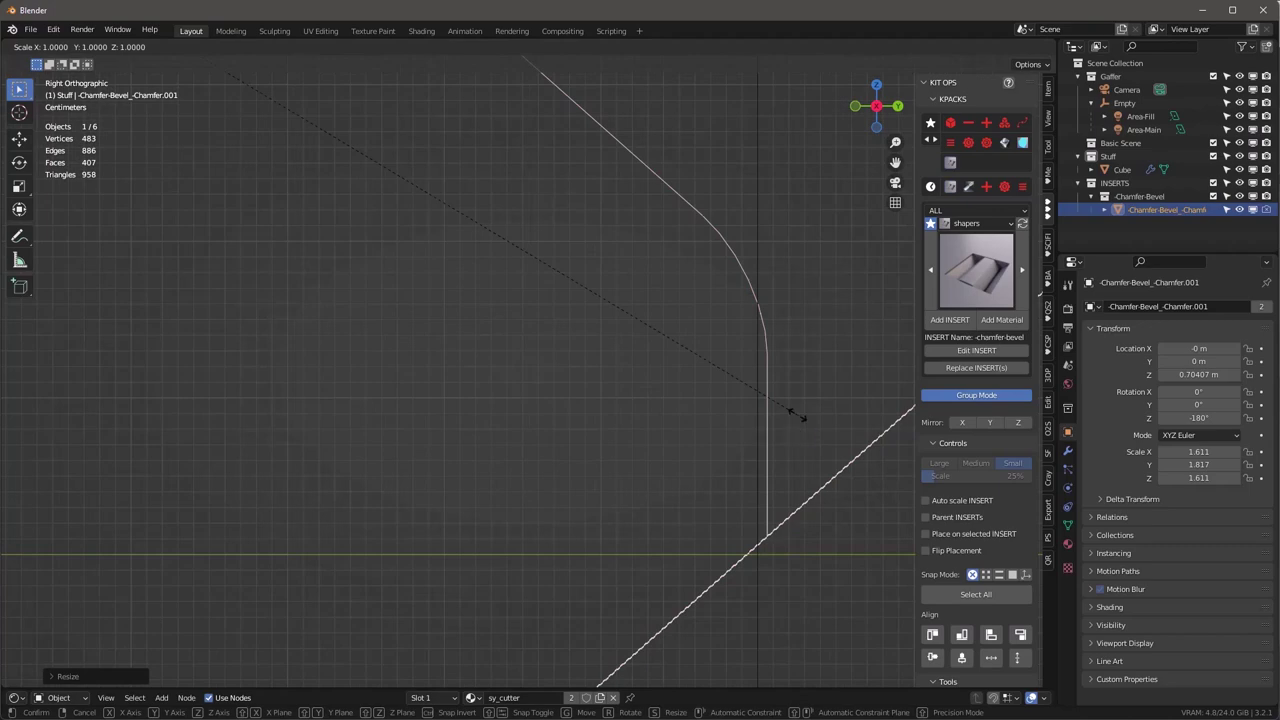
key("y")
left_click(781, 409)
scroll(614, 429, "down", 8)
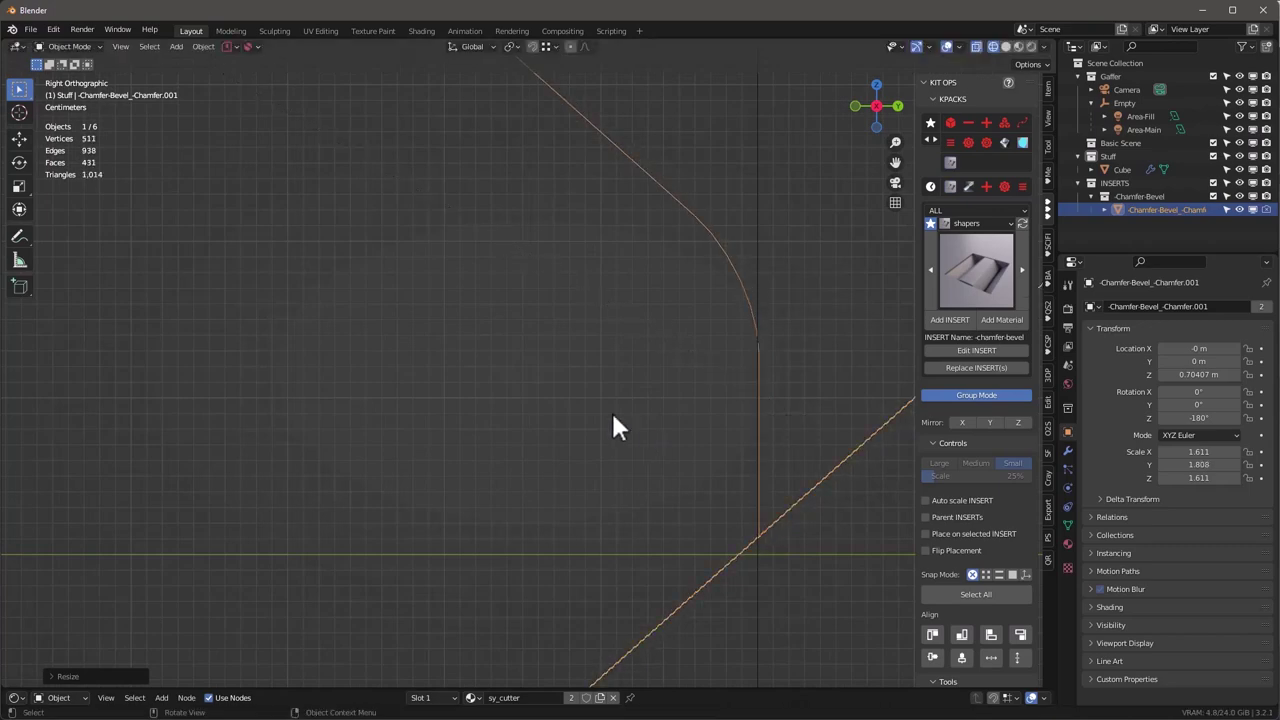
middle_click_drag(688, 374, 608, 418)
scroll(652, 390, "up", 3)
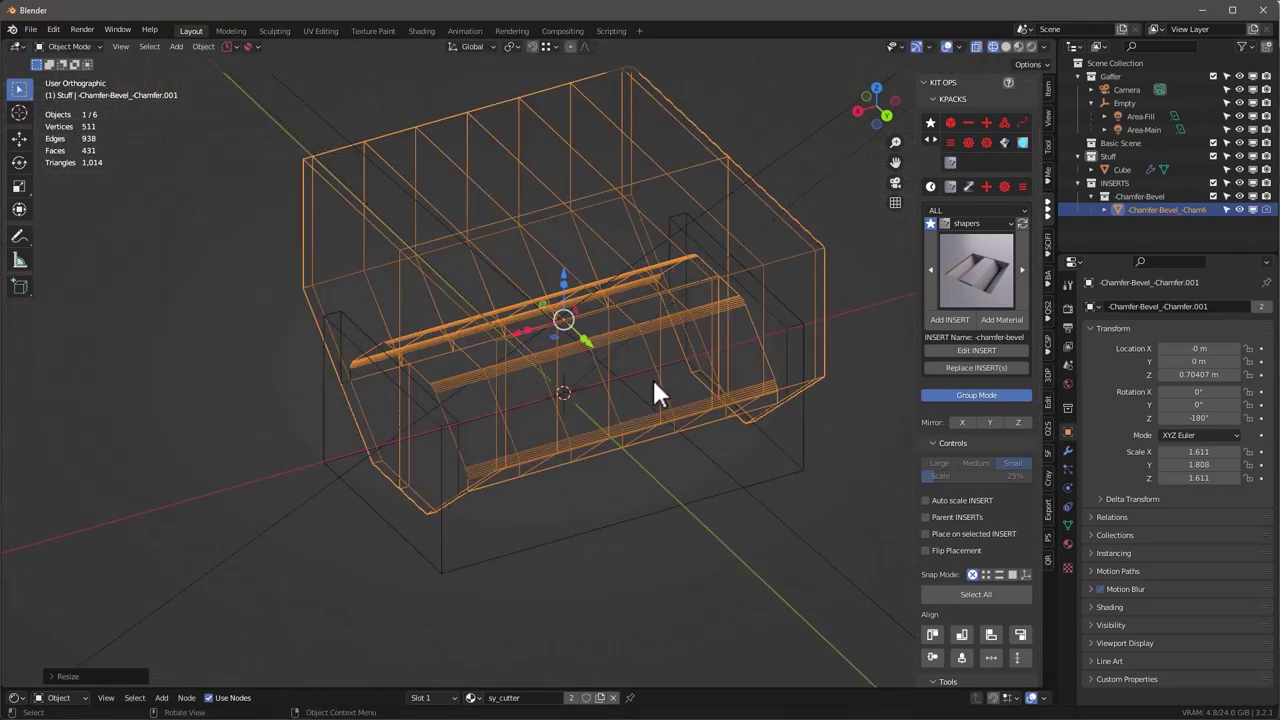
key("shift+z")
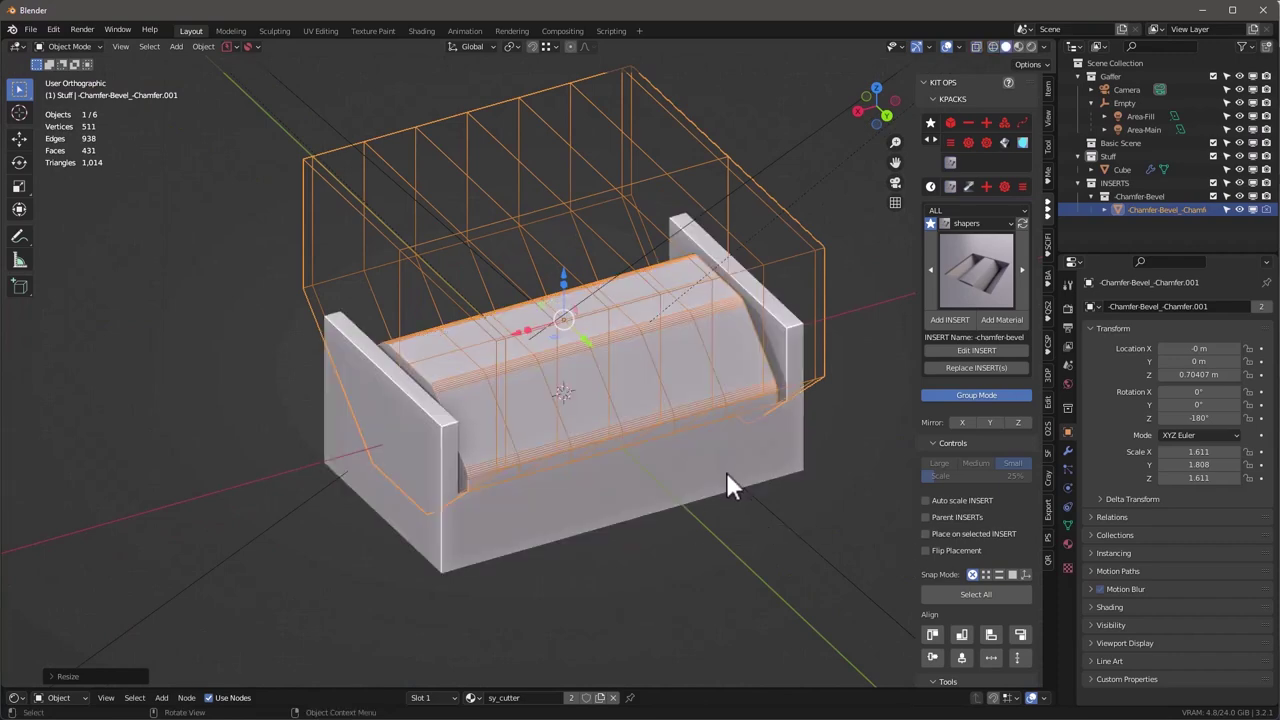
Examine the solver settings of the box's Difference boolean modifier.
left_click(733, 465)
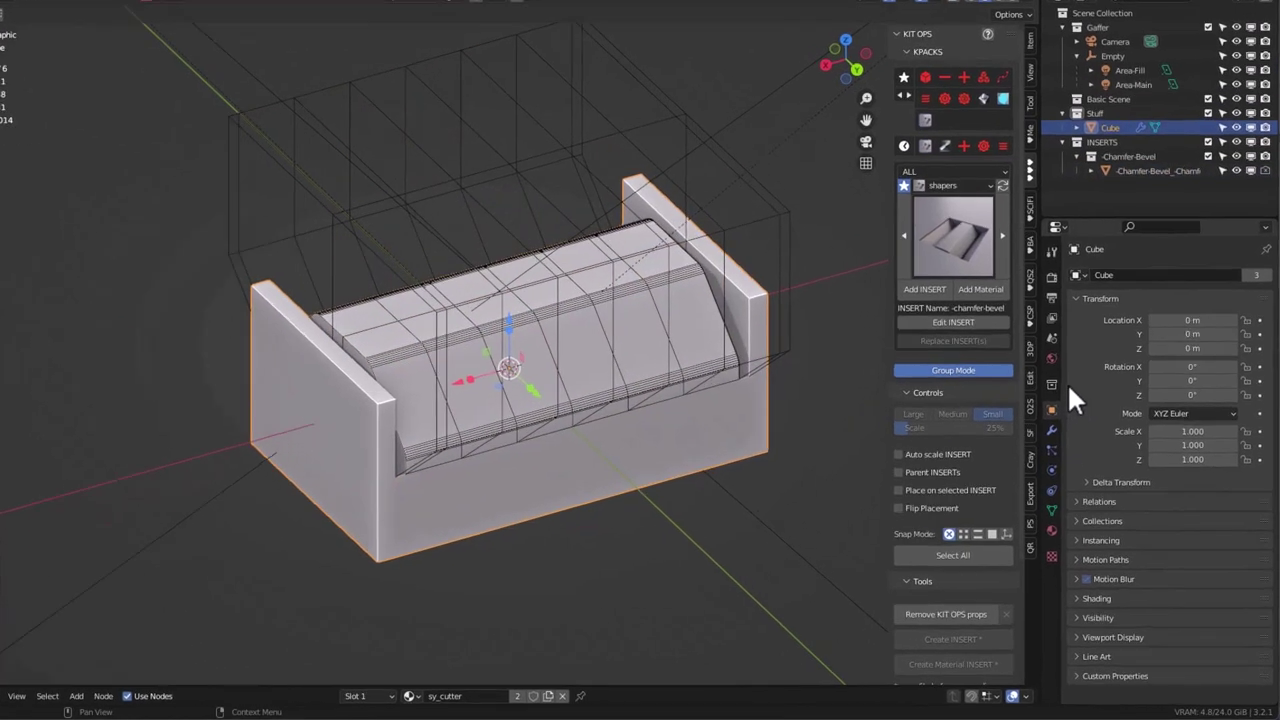
left_click(1051, 430)
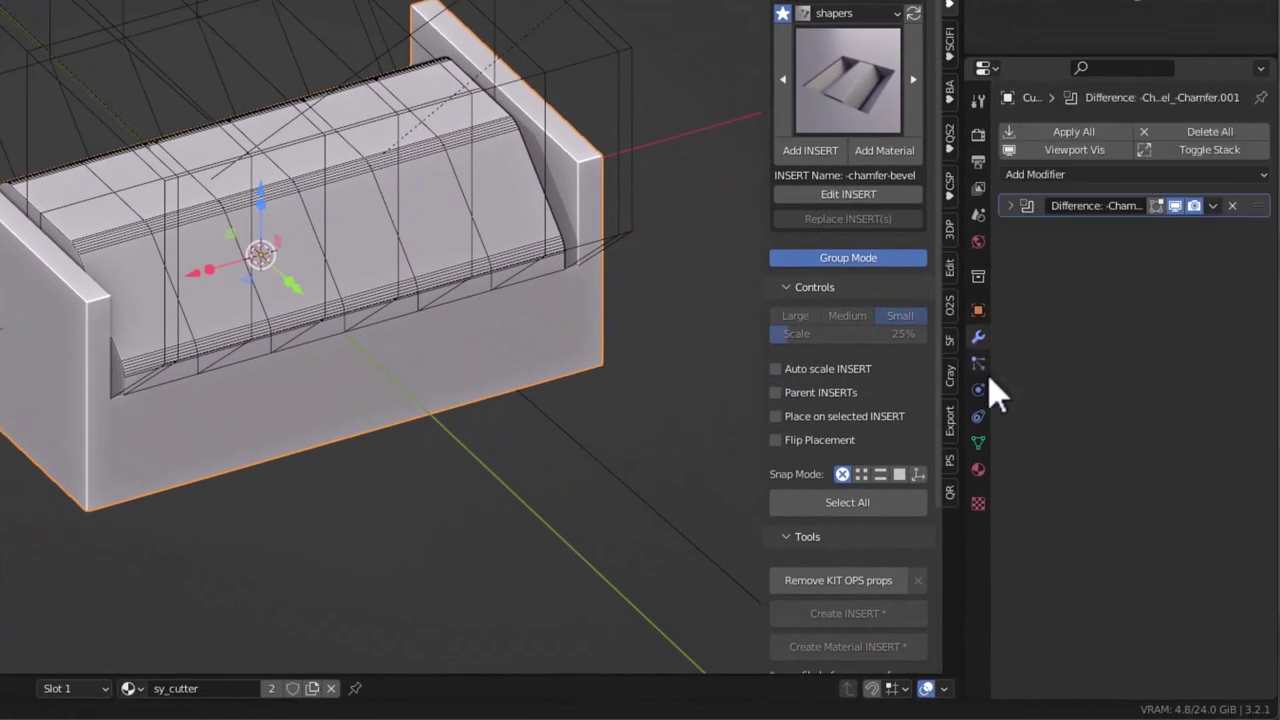
left_click(1010, 206)
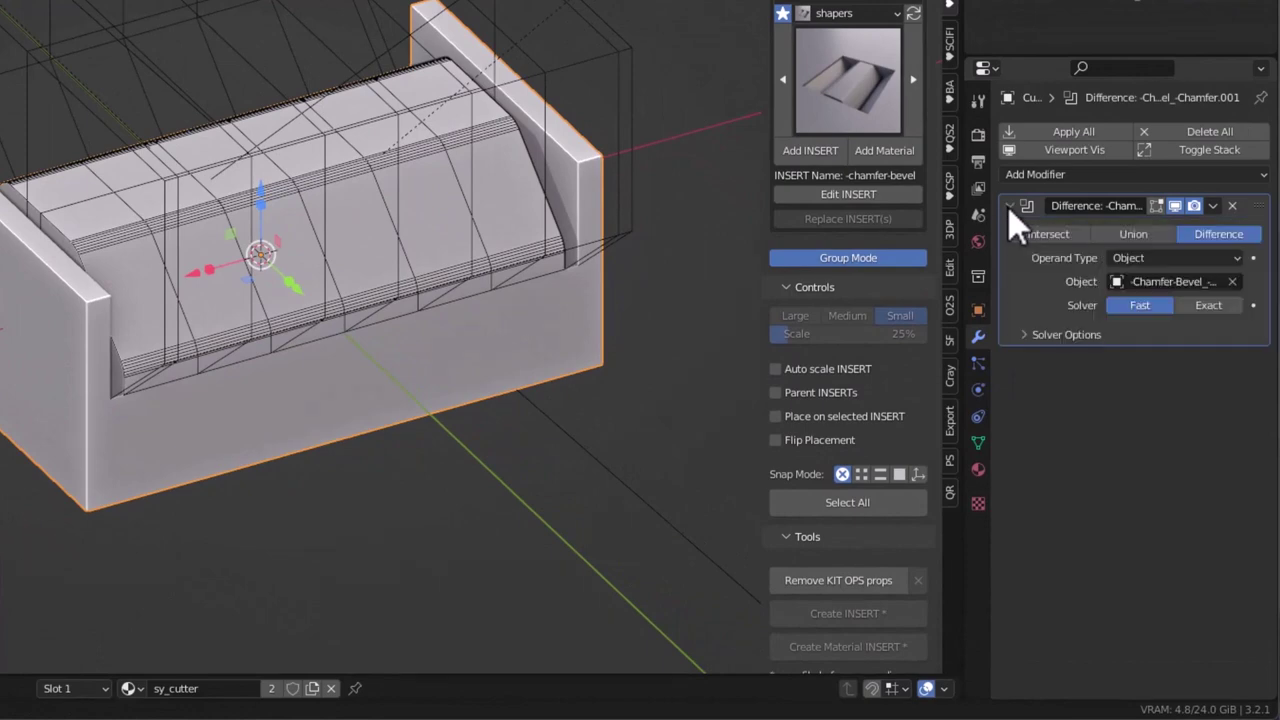
middle_click_drag(325, 163, 345, 175)
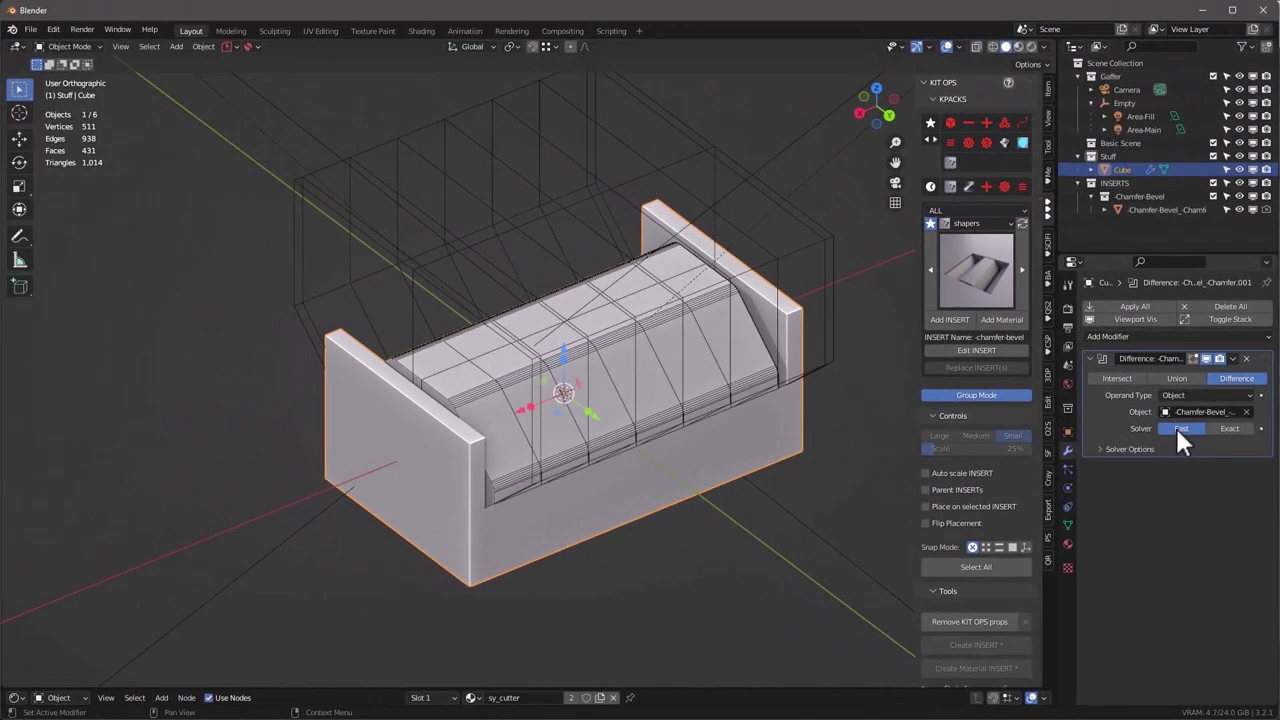
mouse_move(464, 314)
middle_mouse_down()
mouse_move(430, 322)
mouse_move(444, 325)
middle_mouse_up()
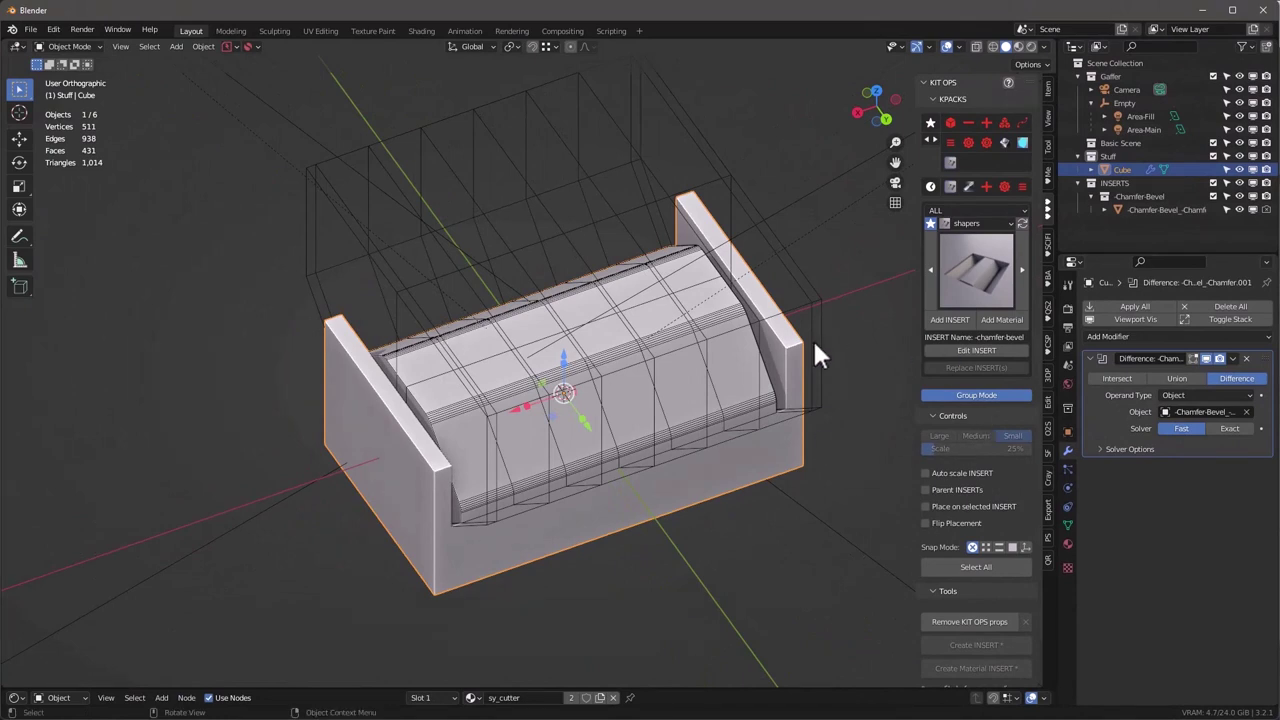
Examine the default Boolean Solver setting in the KIT OPS add-on preferences and close the preferences.
left_click(51, 29)
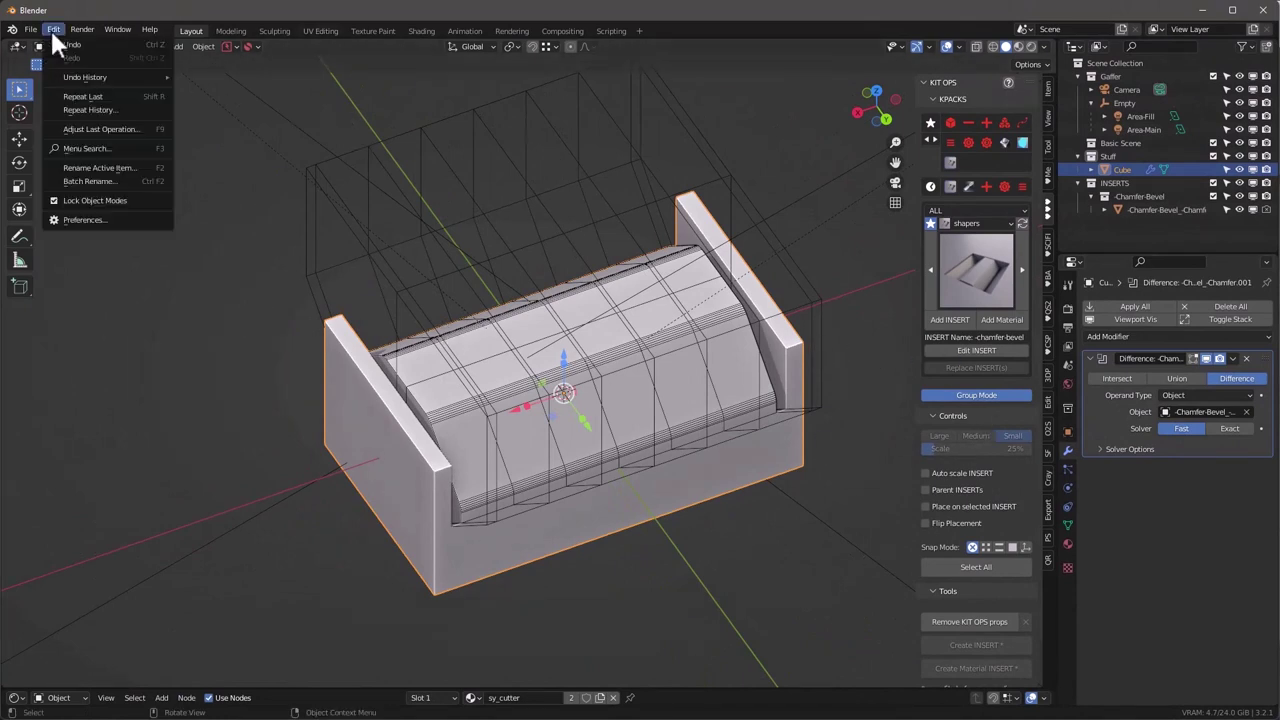
left_click(94, 220)
scroll(290, 250, "down", 5)
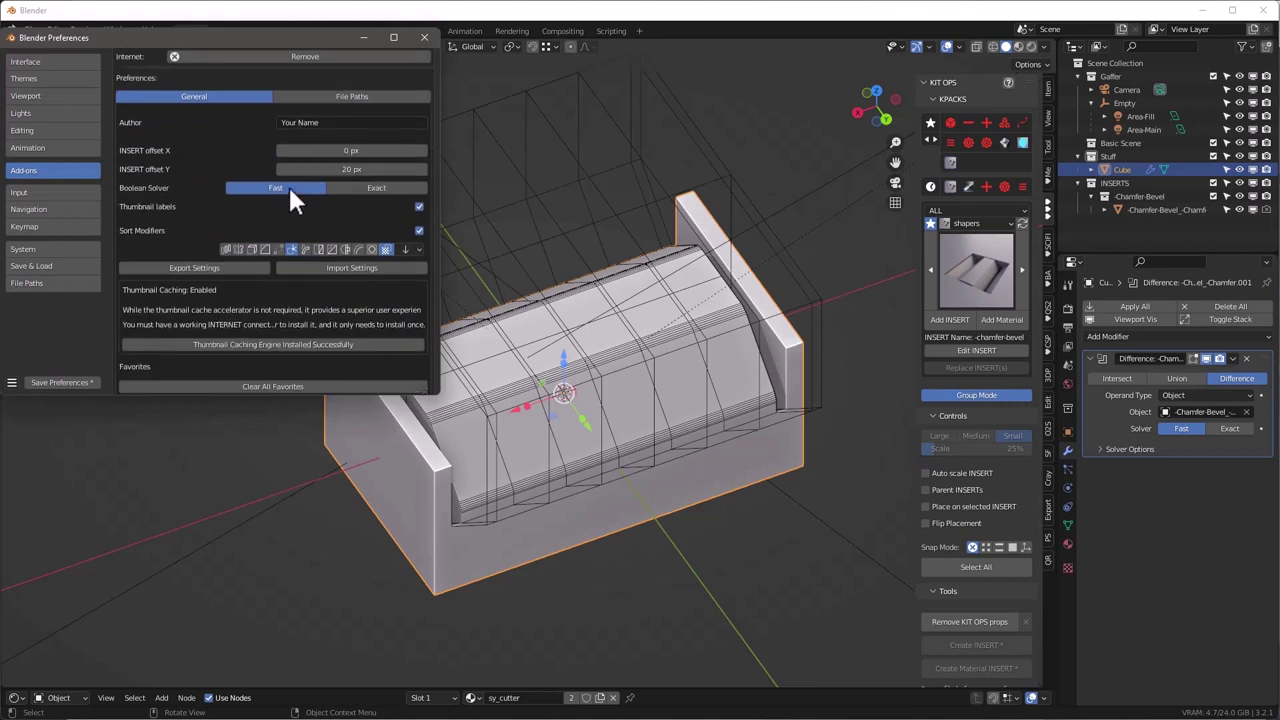
scroll(200, 285, "up", 1)
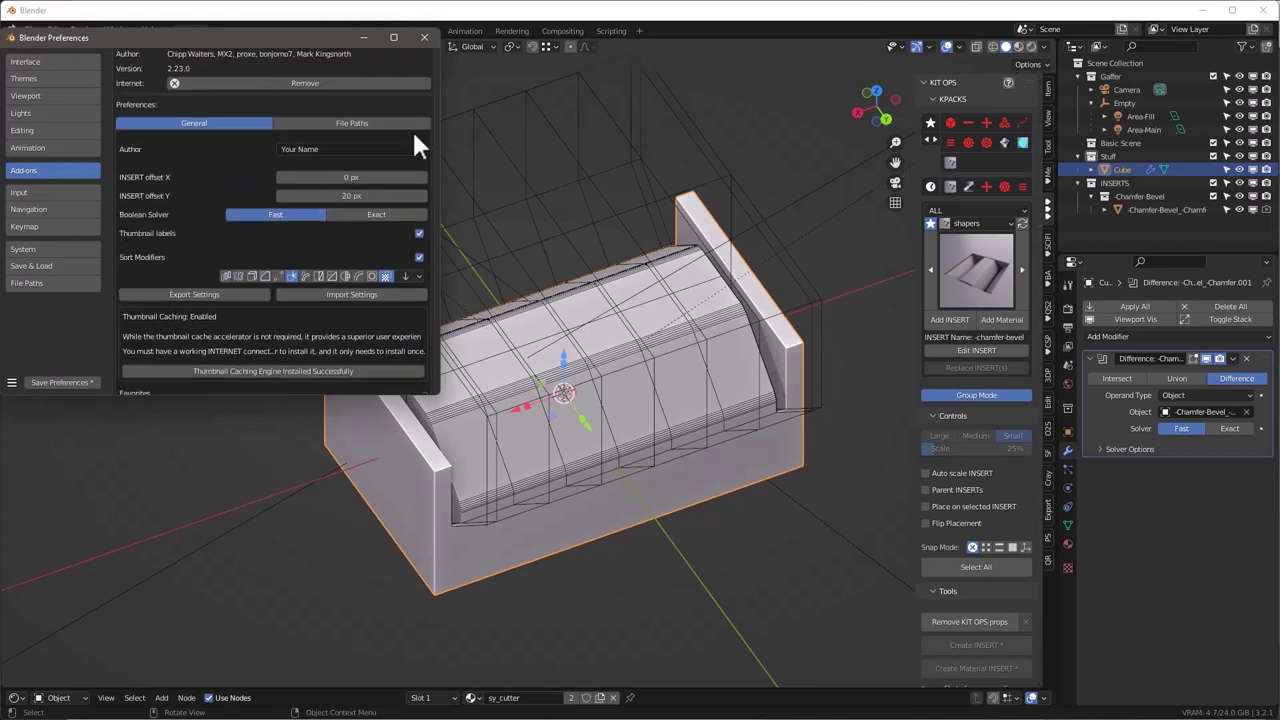
left_click(425, 37)
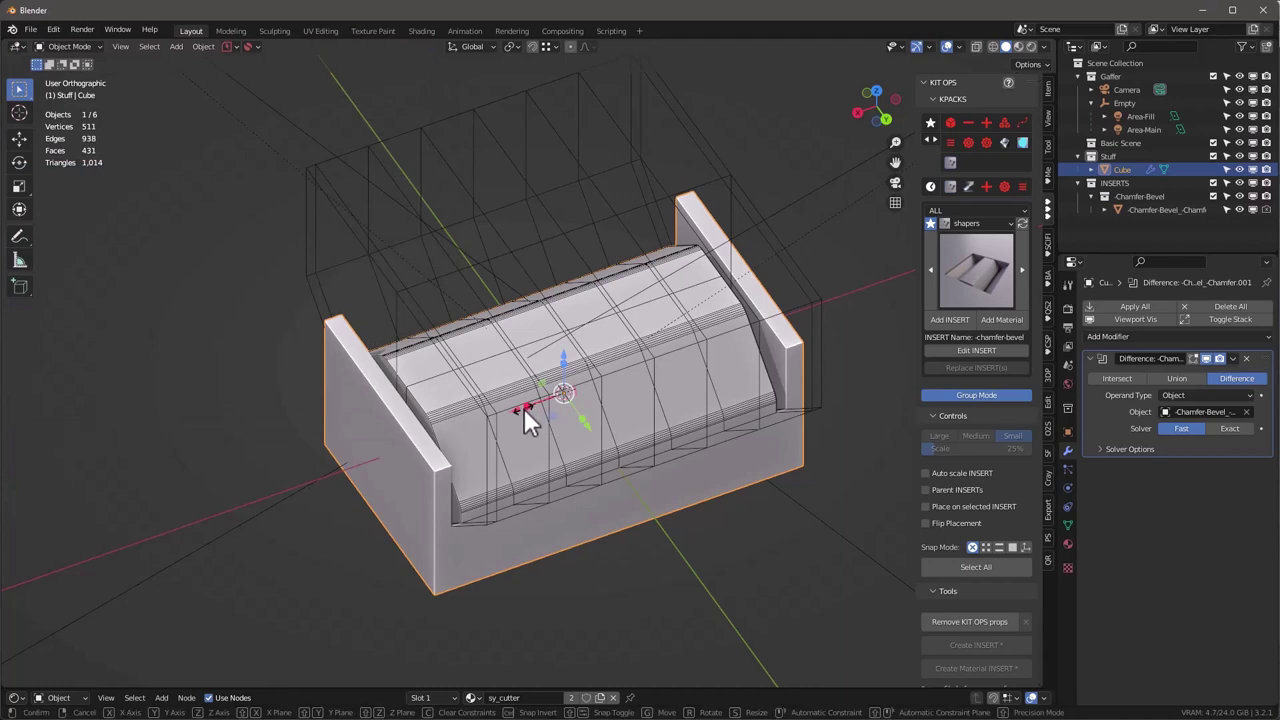
Scale the chamfer INSERT along X until its cut runs past both ends of the box.
left_click(540, 180)
left_click(537, 339)
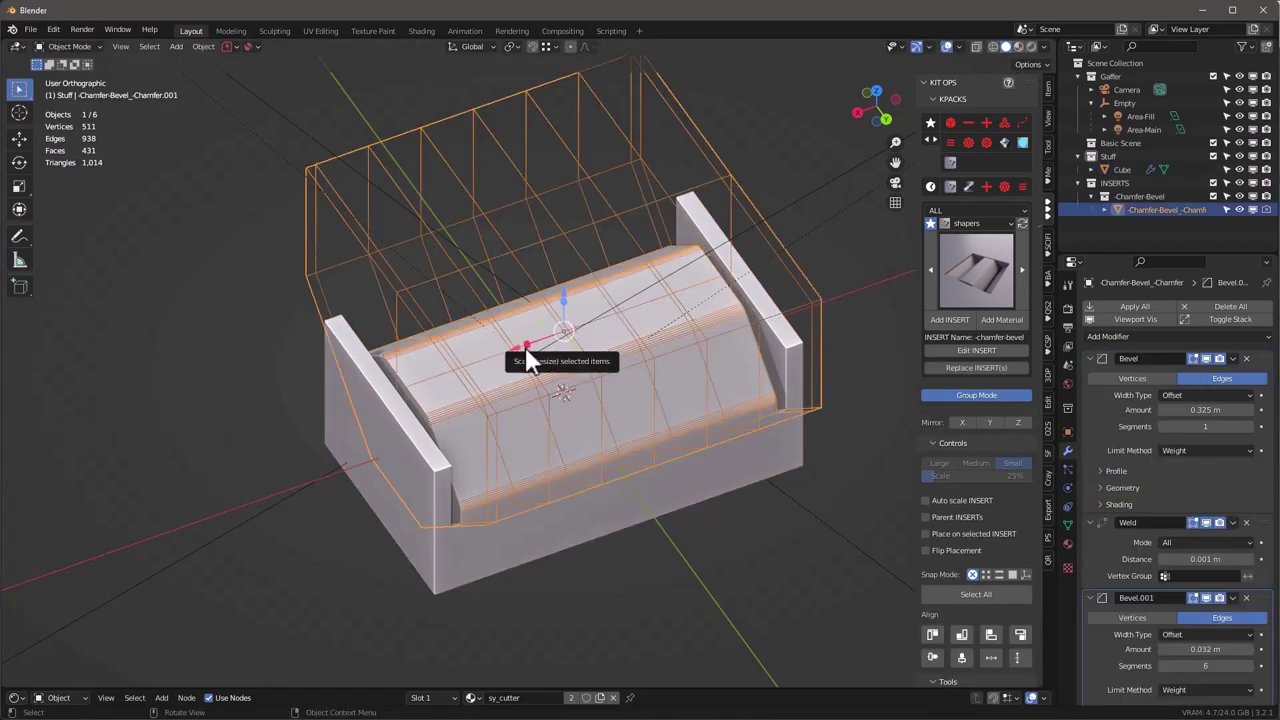
key("s")
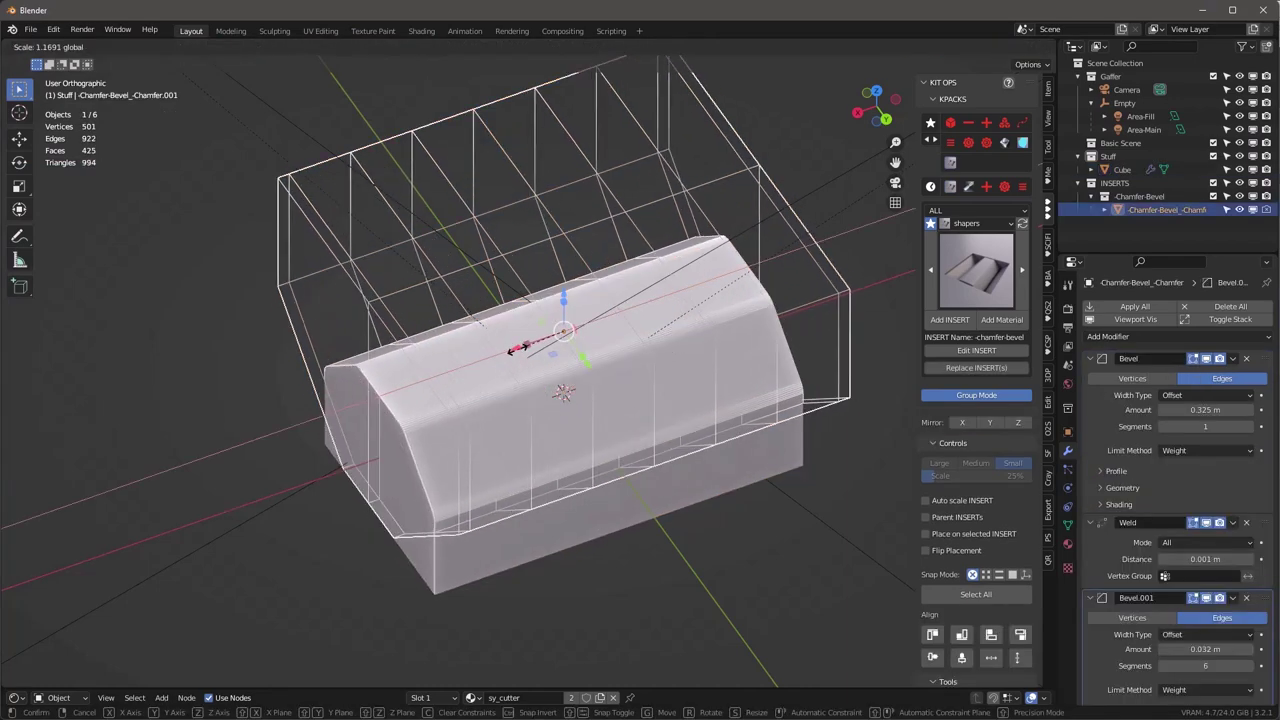
left_click(525, 353)
Flatten the chamfer INSERT by scaling it along Z by about 0.53.
middle_click_drag(525, 353, 621, 345)
middle_click_drag(546, 304, 647, 366)
key("s")
key("z")
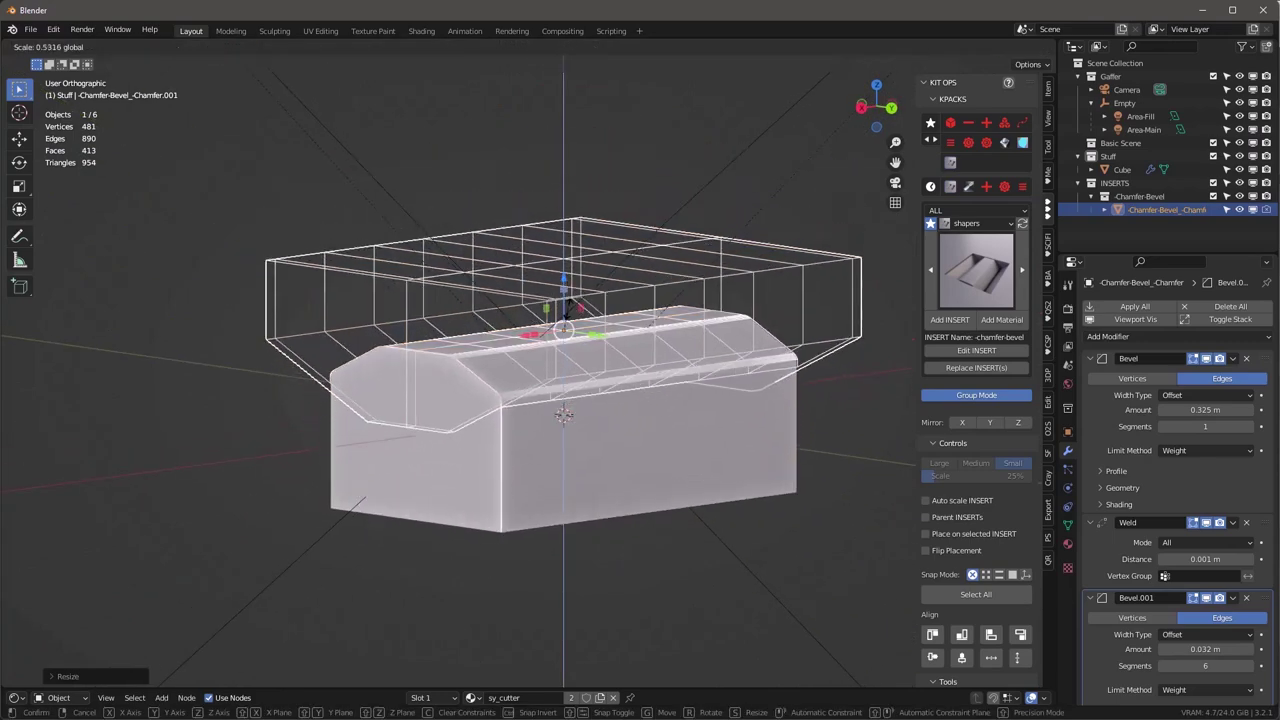
left_click(603, 330)
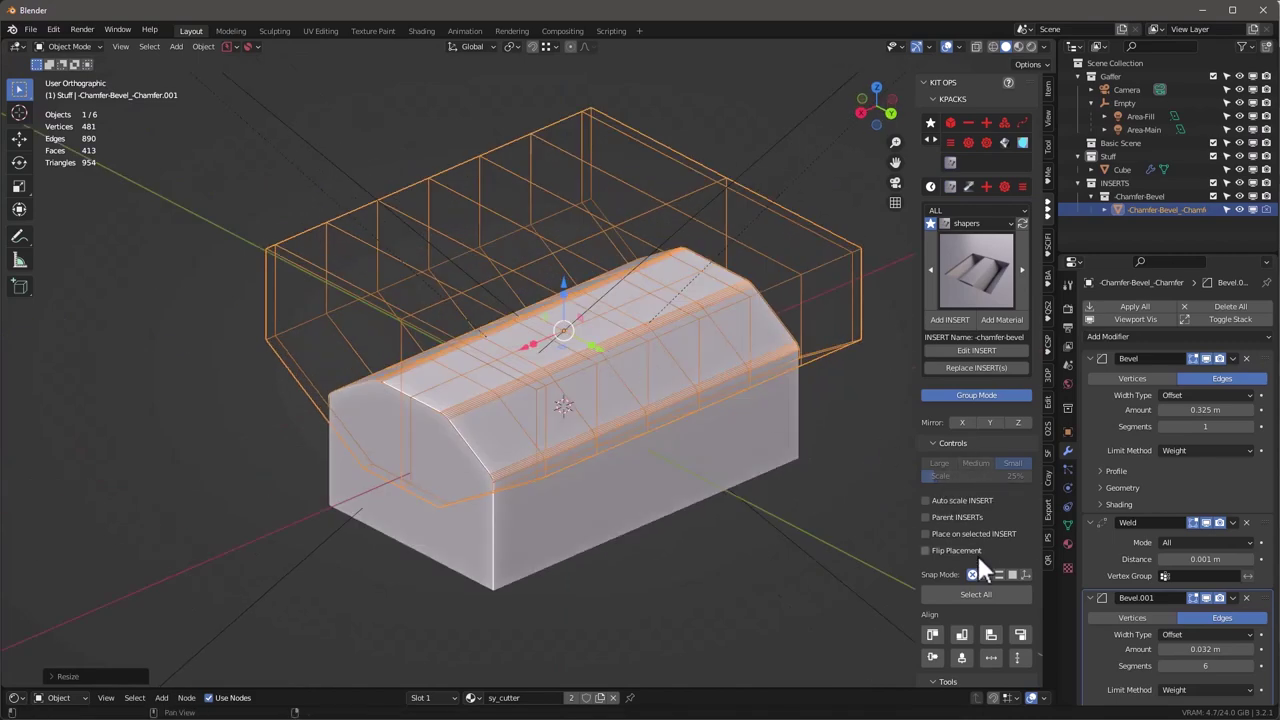
middle_click_drag(676, 412, 703, 427)
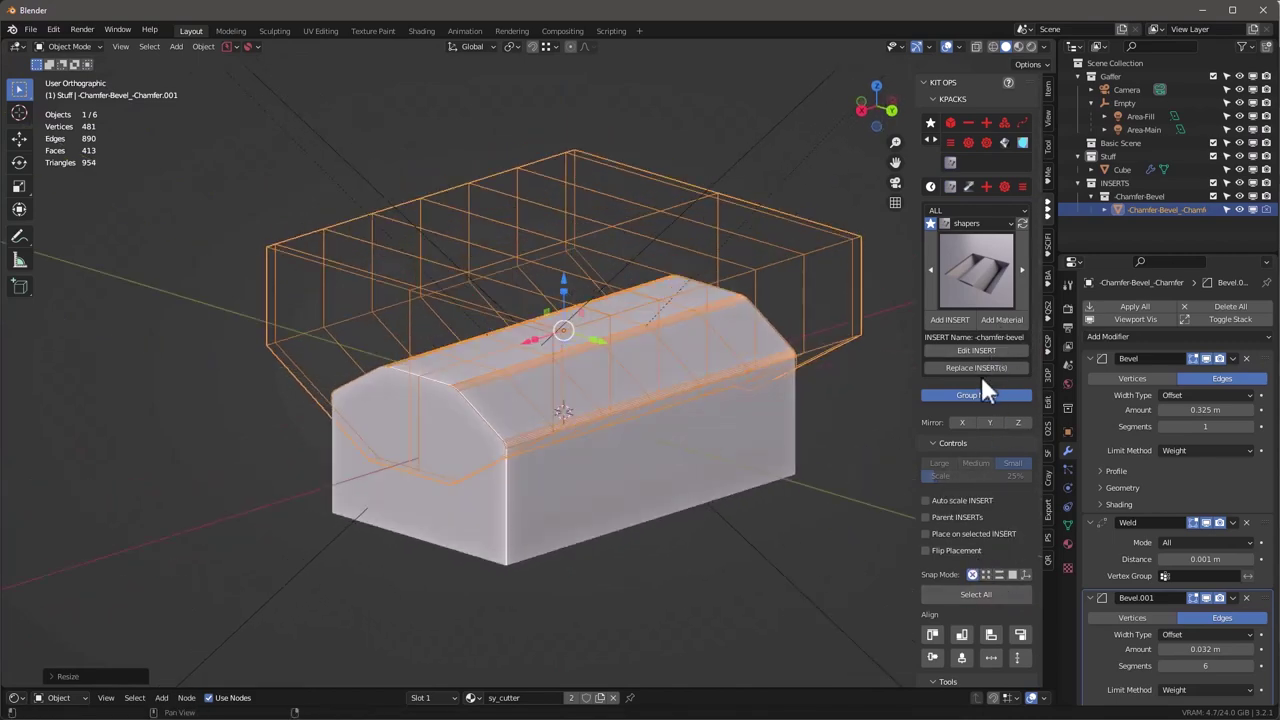
left_click(1017, 421)
middle_click_drag(670, 460, 643, 480)
left_click(1017, 421)
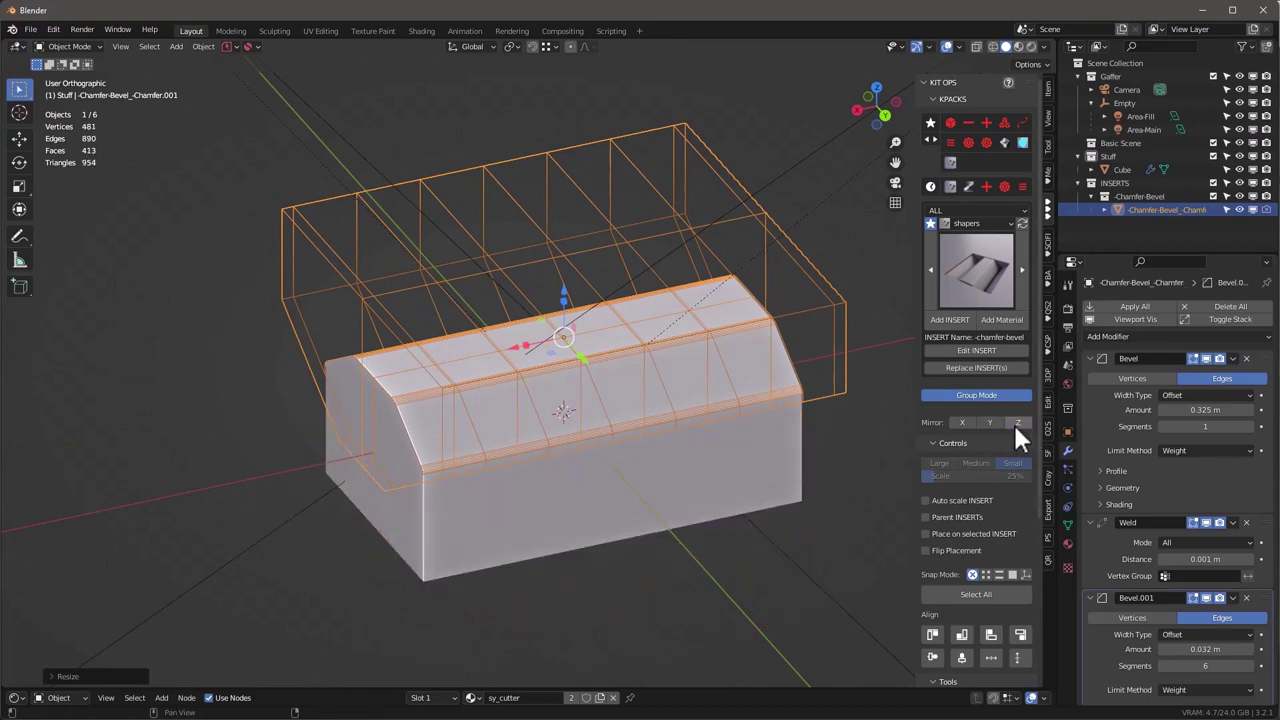
middle_click_drag(780, 424, 752, 412)
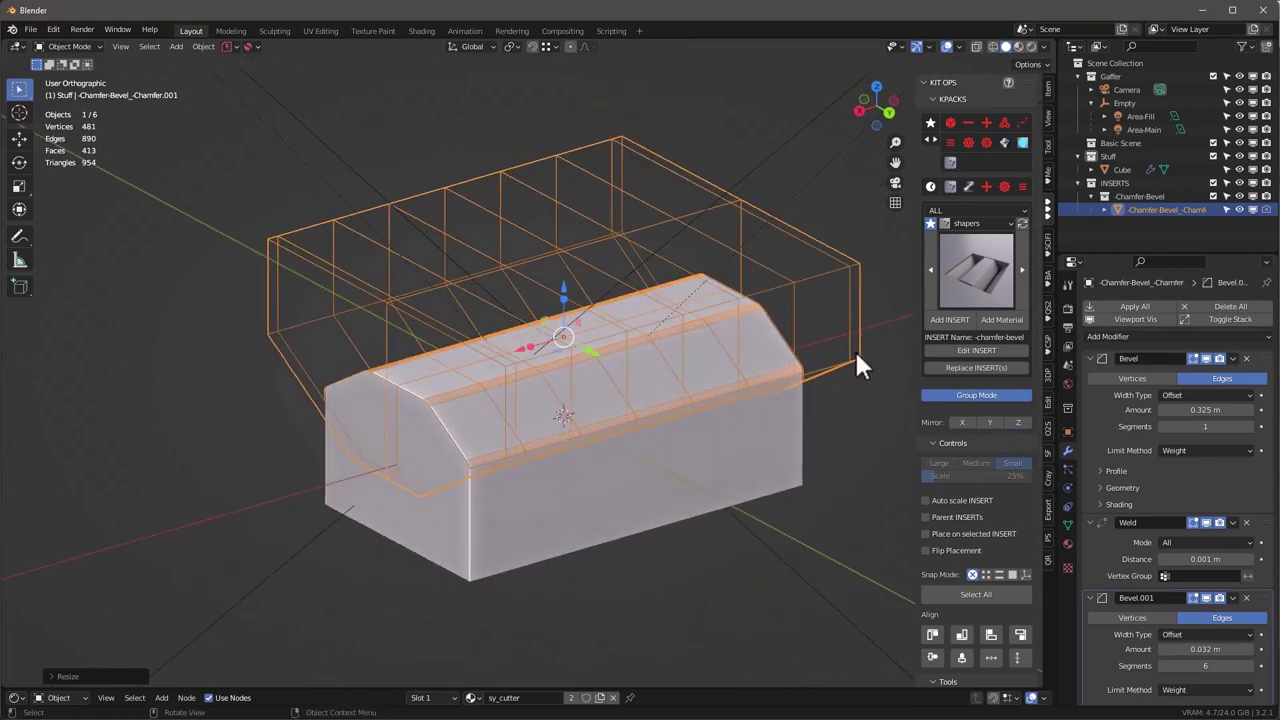
left_click(812, 175)
left_click(759, 213)
Collapse the chamfer INSERT's modifier stack and look up the Modifier Tools add-on in the preferences.
scroll(1175, 443, "down", 2)
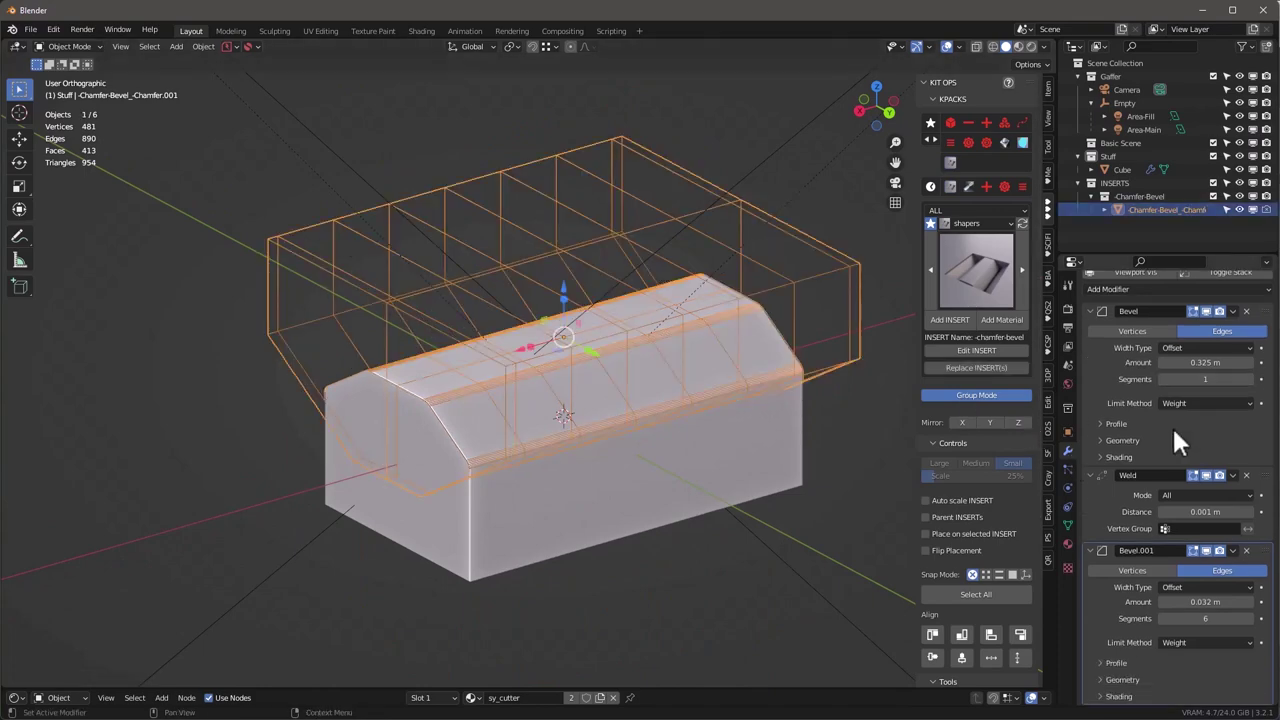
scroll(1150, 330, "up", 2)
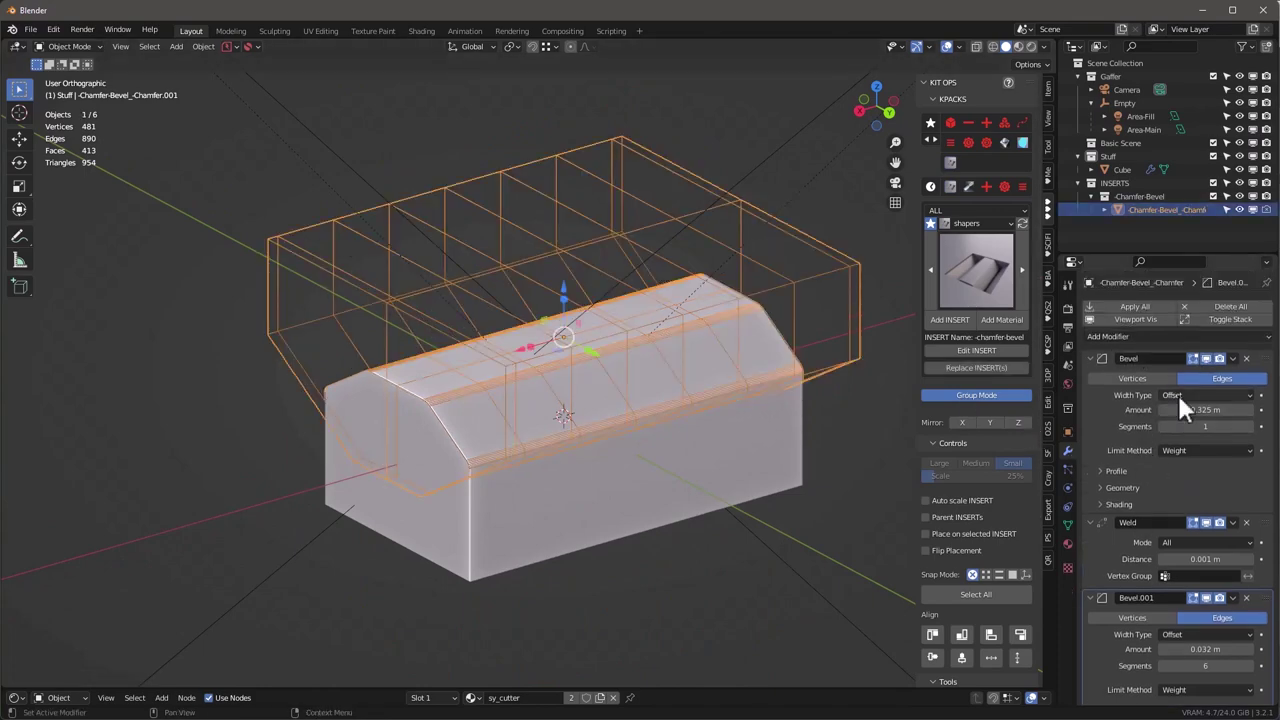
left_click(1242, 322)
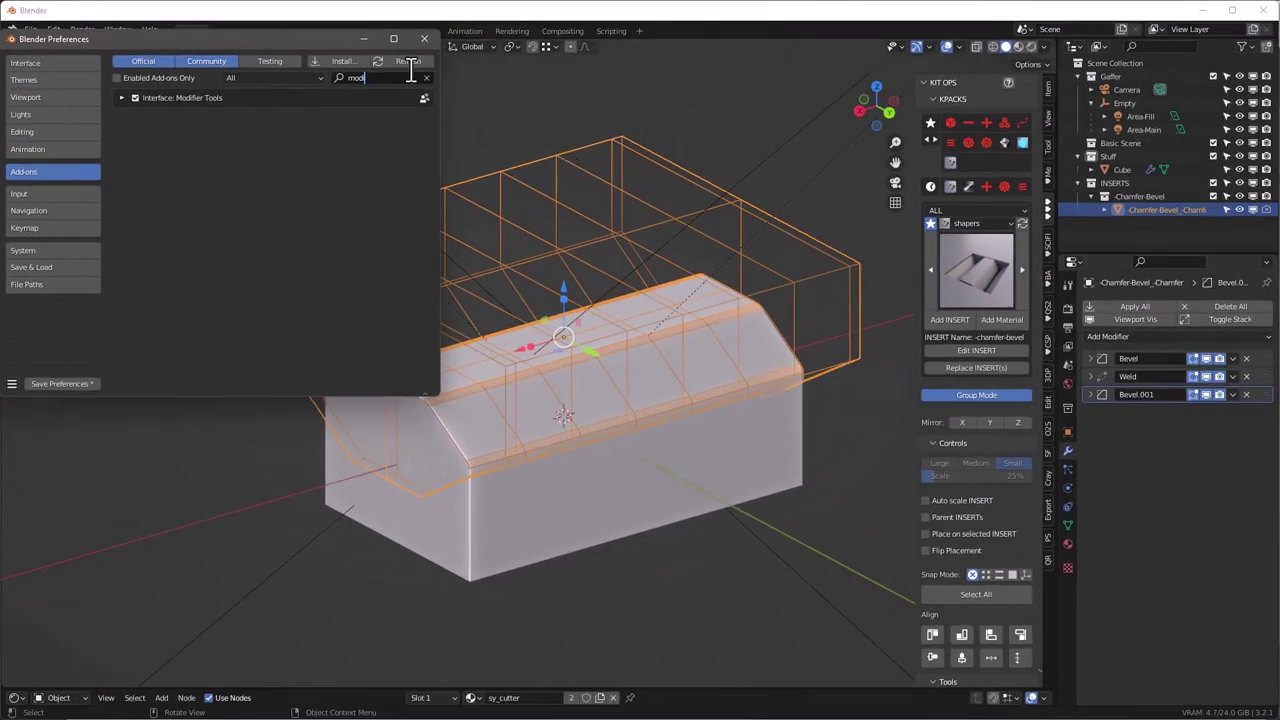
left_click(424, 38)
left_click(1226, 316)
left_click(1226, 316)
Add a Mirror modifier to the chamfer INSERT, mirroring on Z only with Cube as the mirror object.
middle_click_drag(700, 330, 677, 349)
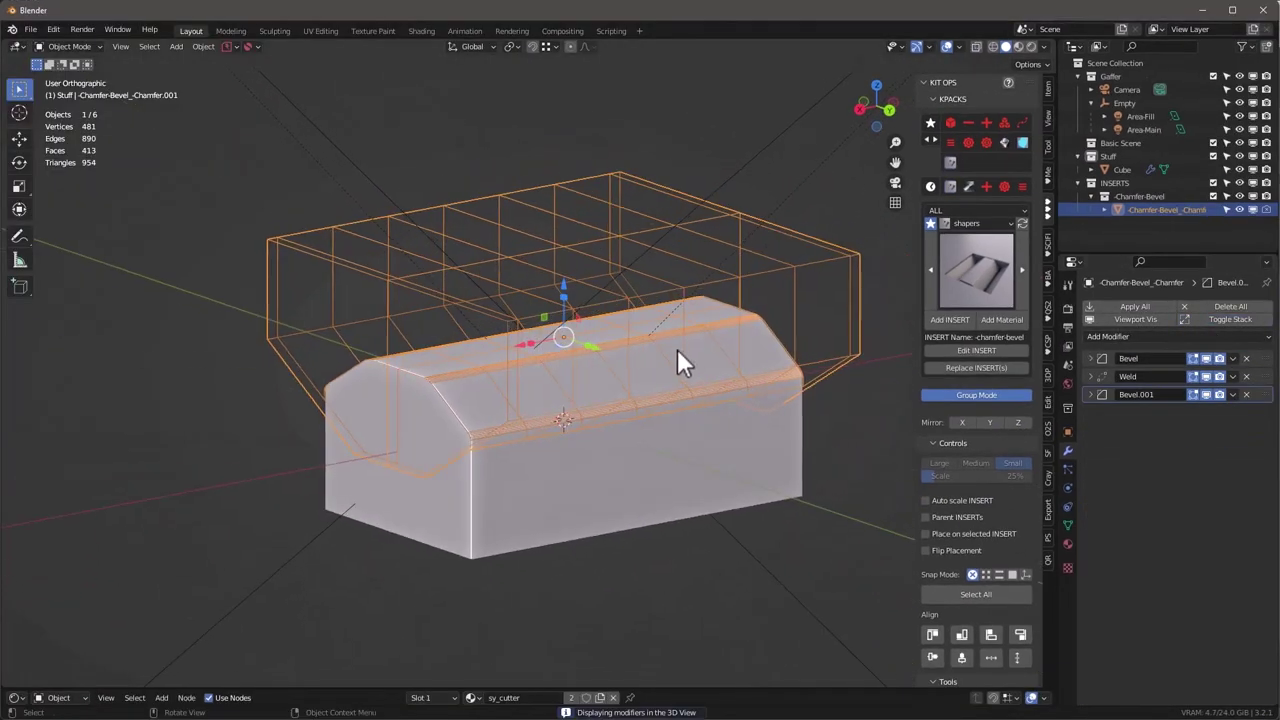
left_click(1130, 337)
left_click(1010, 488)
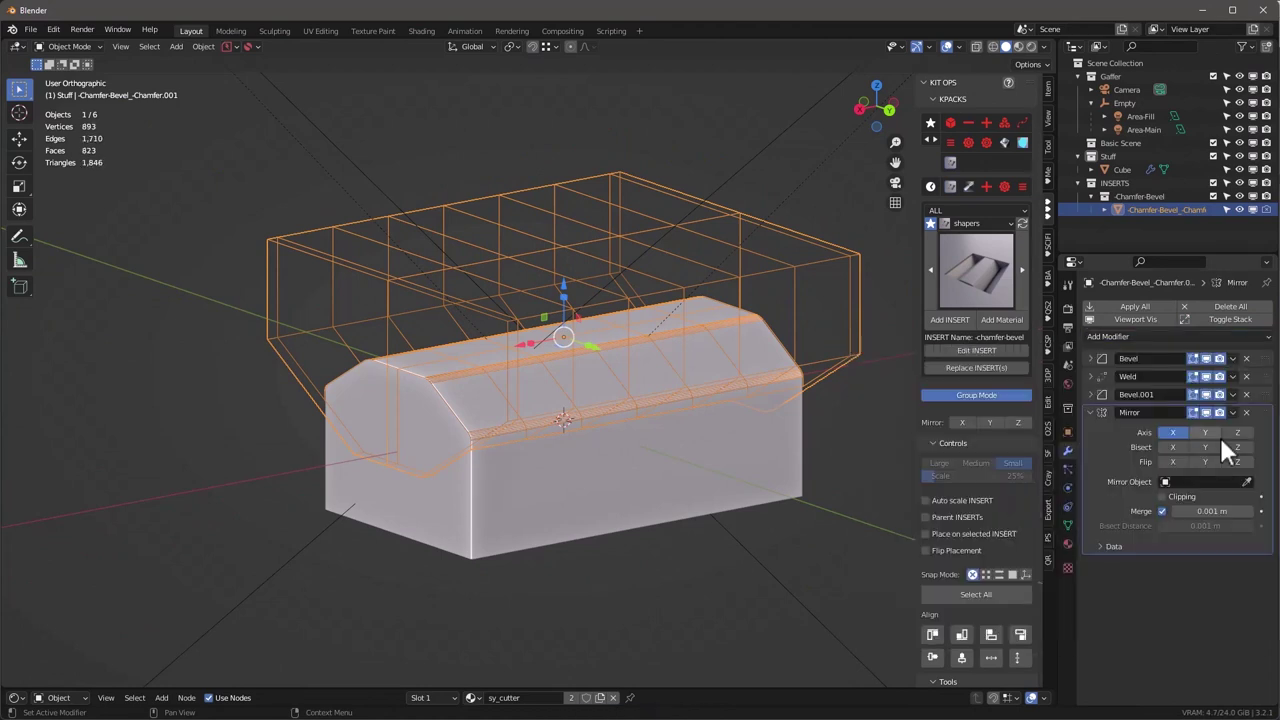
left_click(1236, 434)
left_click(1246, 481)
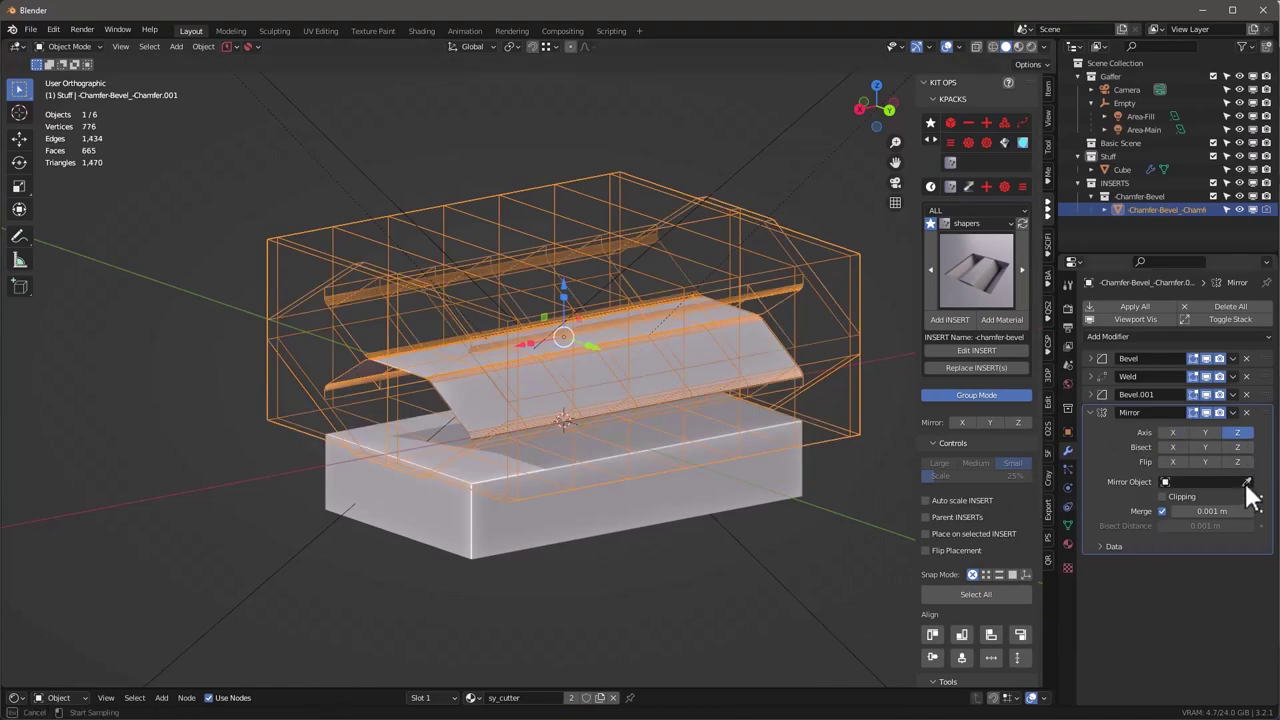
left_click(638, 487)
middle_click_drag(626, 508, 564, 495)
middle_click_drag(627, 461, 534, 362)
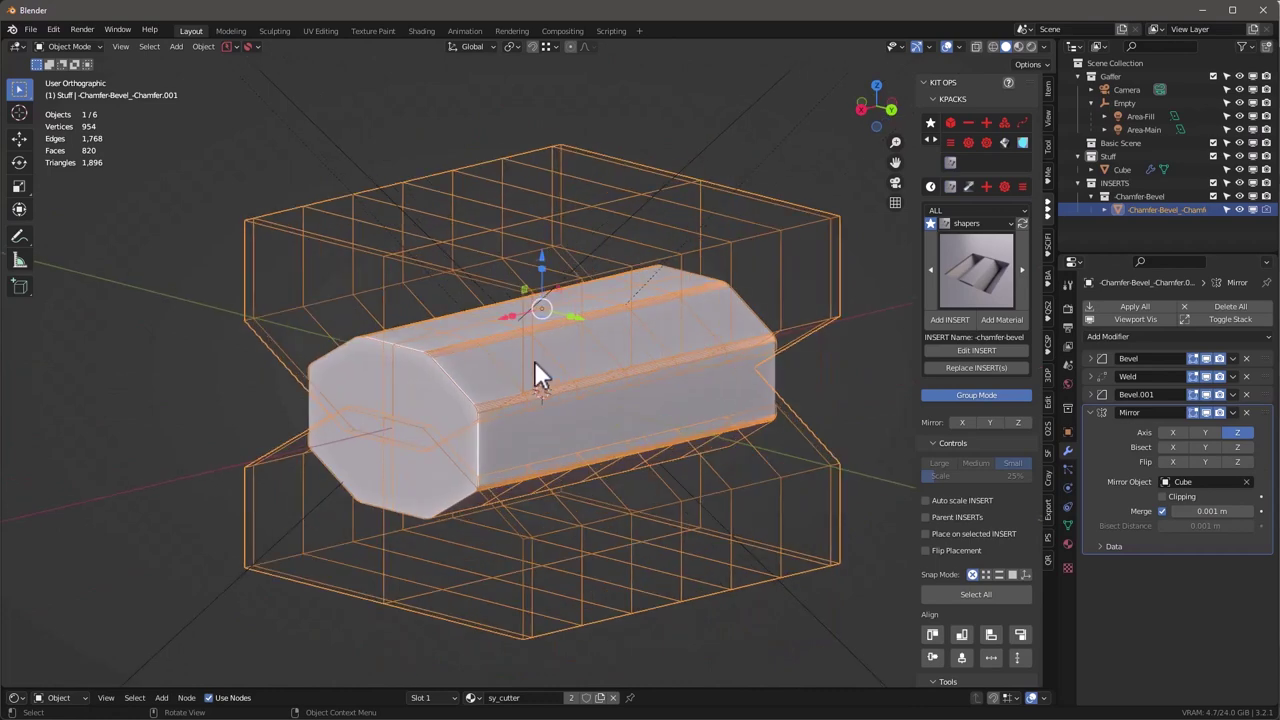
middle_click_drag(660, 374, 649, 369)
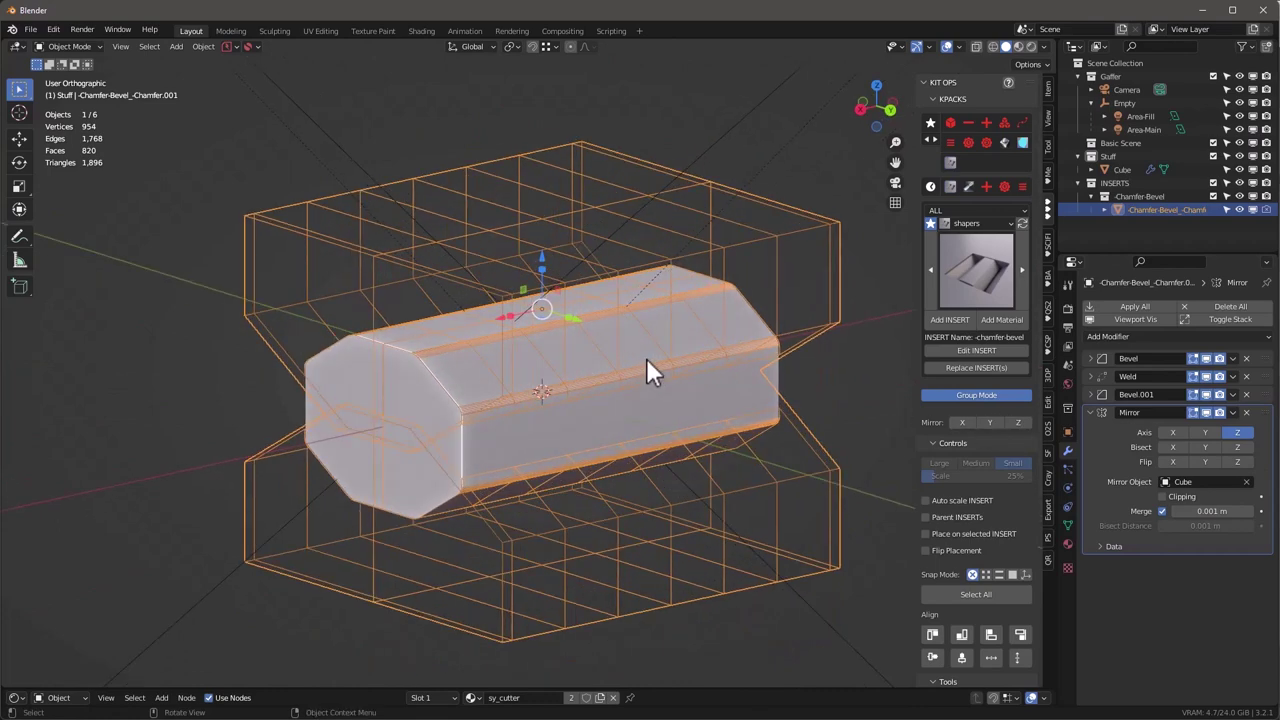
Set the chamfer INSERT's Bevel amount to 0.285 m and its Bevel.001 amount to 0.062 m.
left_click(1090, 358)
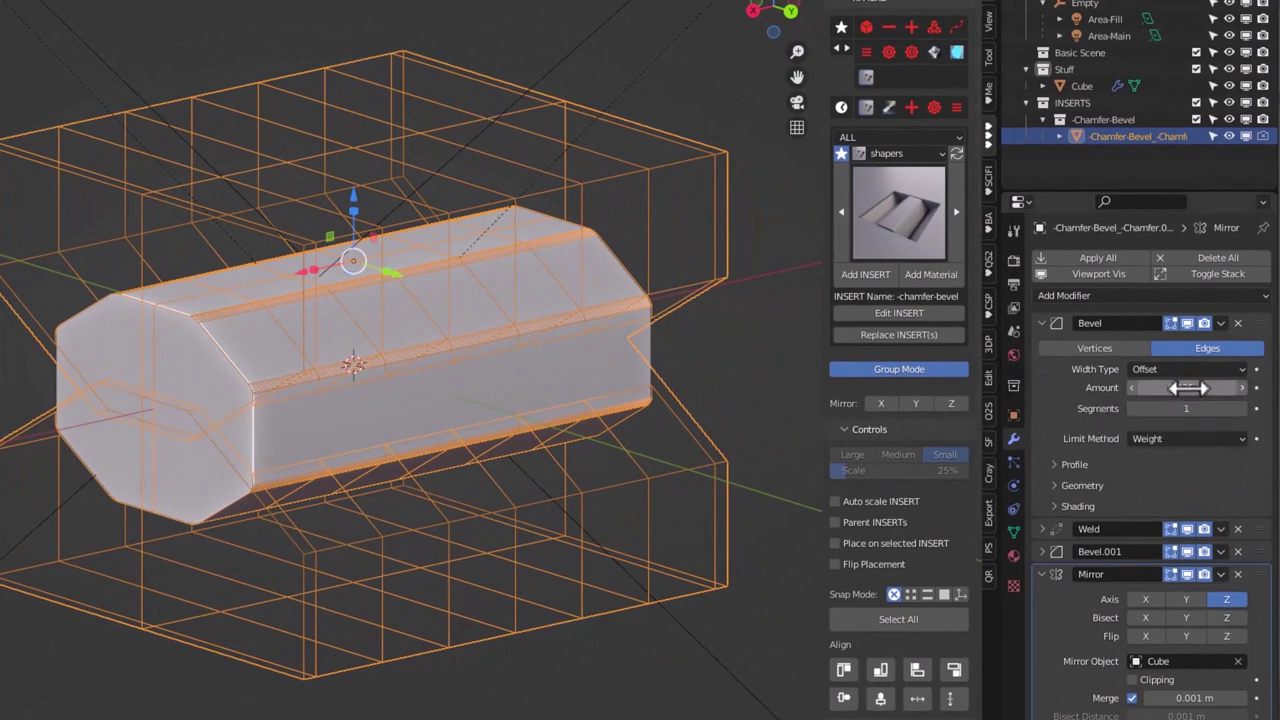
mouse_move(1190, 389)
left_mouse_down()
mouse_move(1226, 389)
mouse_move(1160, 387)
mouse_move(1190, 387)
left_mouse_up()
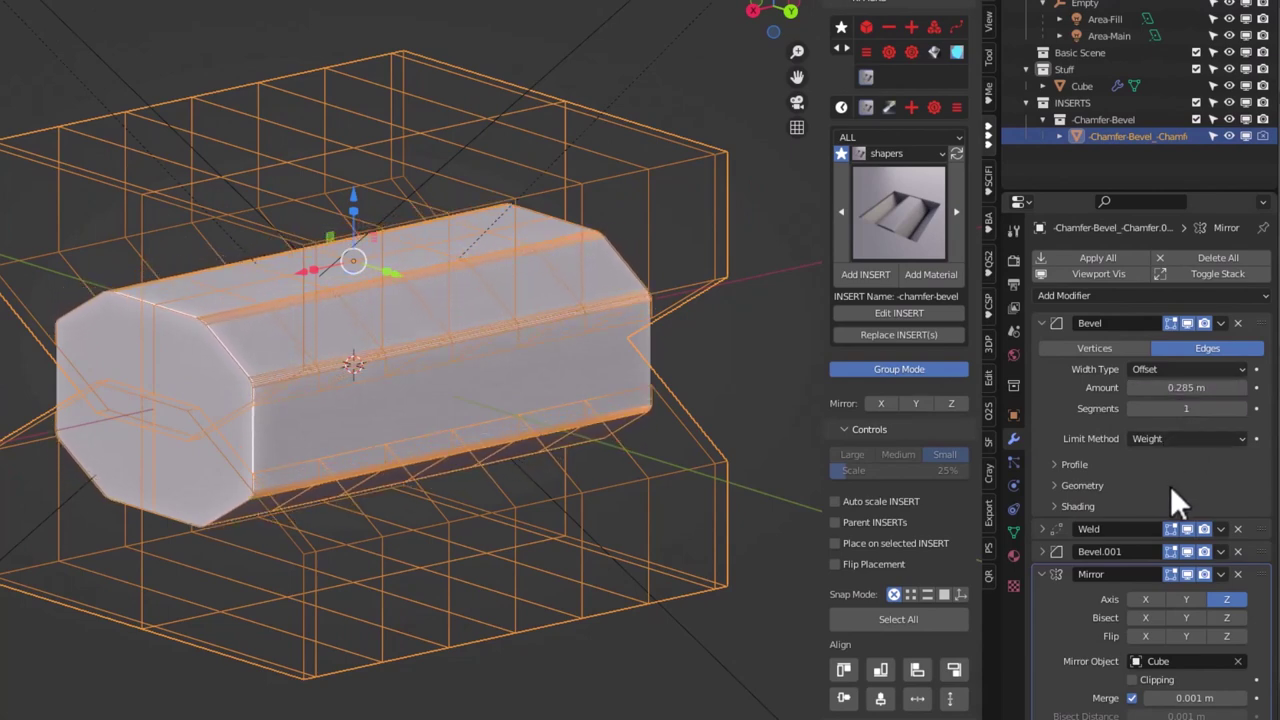
left_click(1040, 551)
scroll(1135, 460, "down", 3)
mouse_move(1150, 482)
left_mouse_down()
mouse_move(1192, 482)
mouse_move(1155, 482)
left_mouse_up()
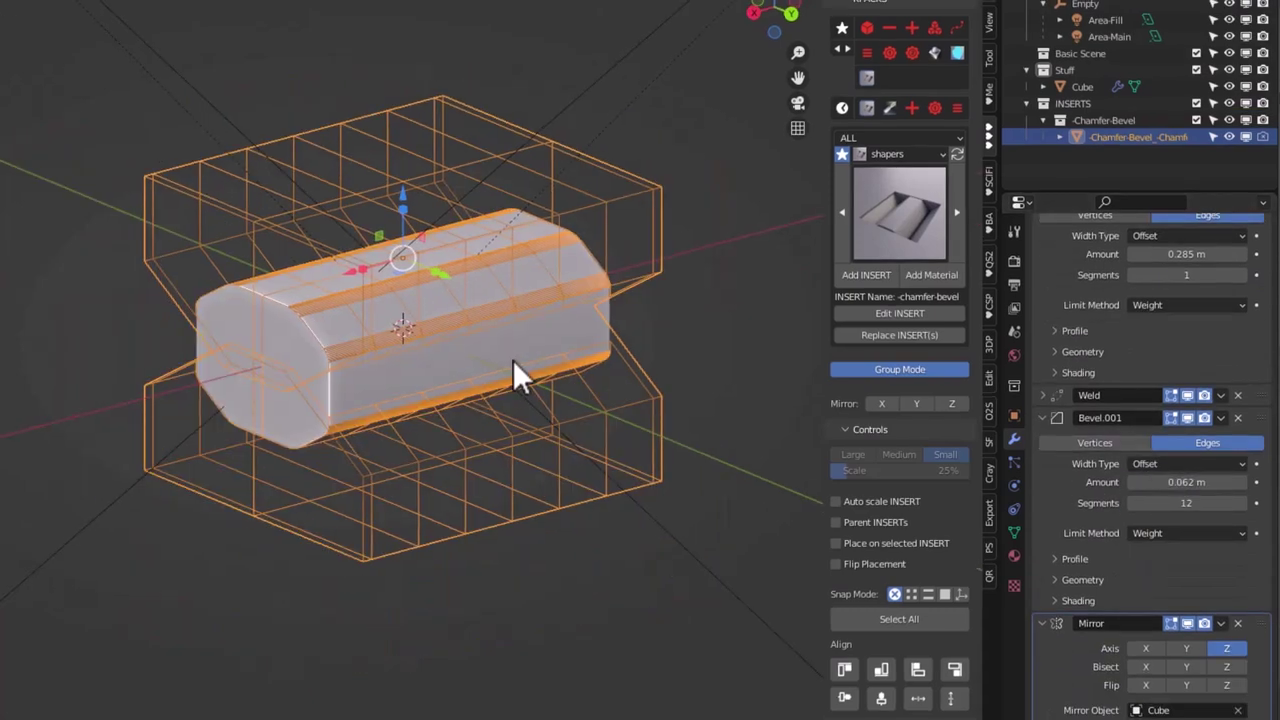
scroll(513, 359, "up", 2)
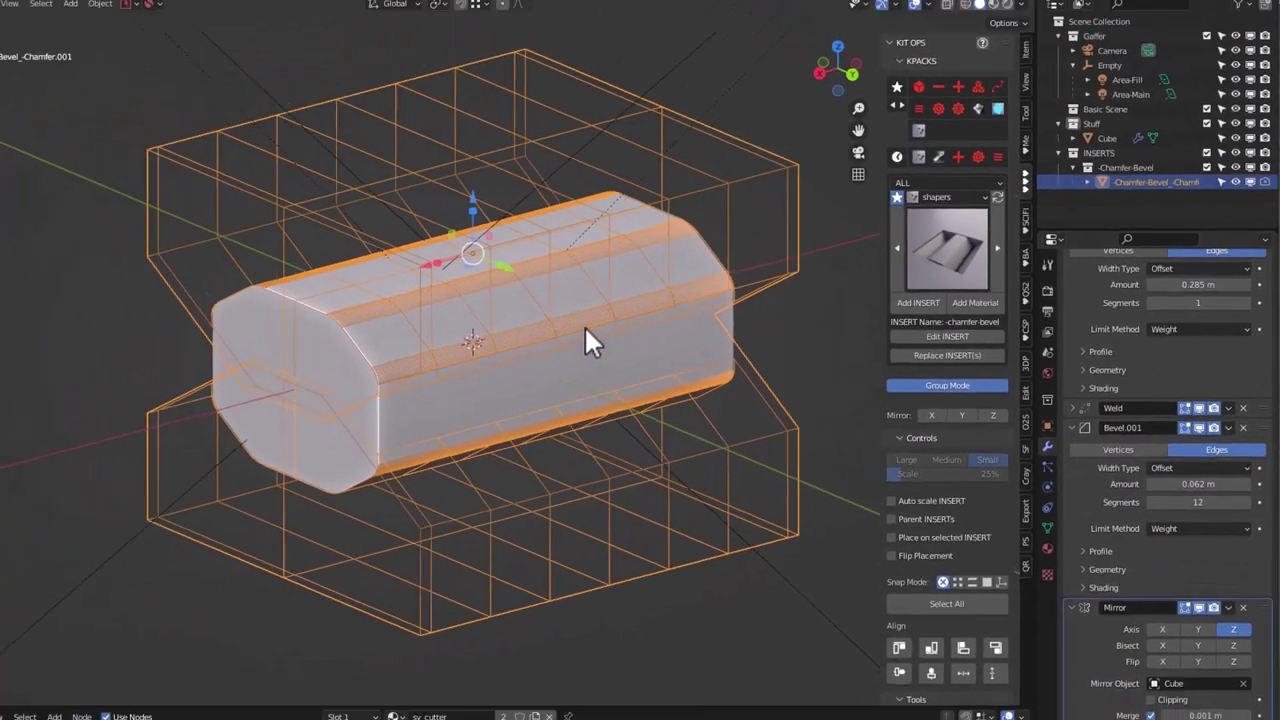
middle_click_drag(486, 299, 472, 313)
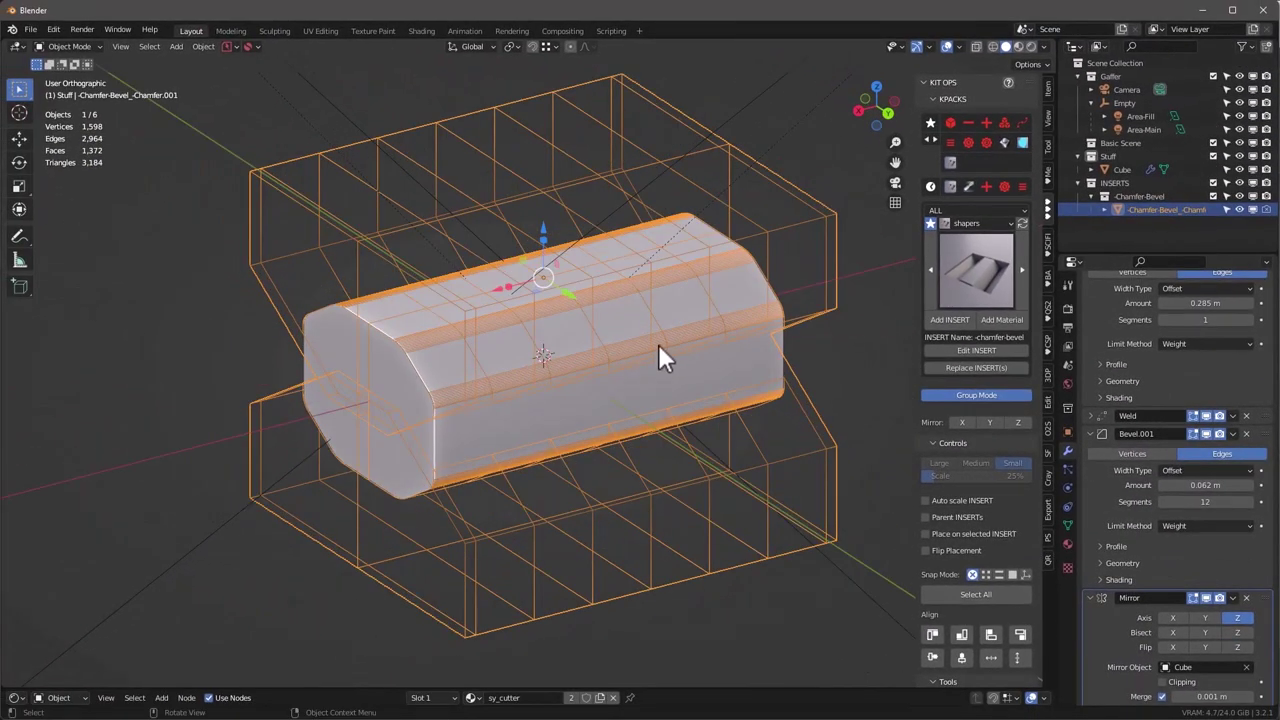
middle_click_drag(659, 347, 671, 364)
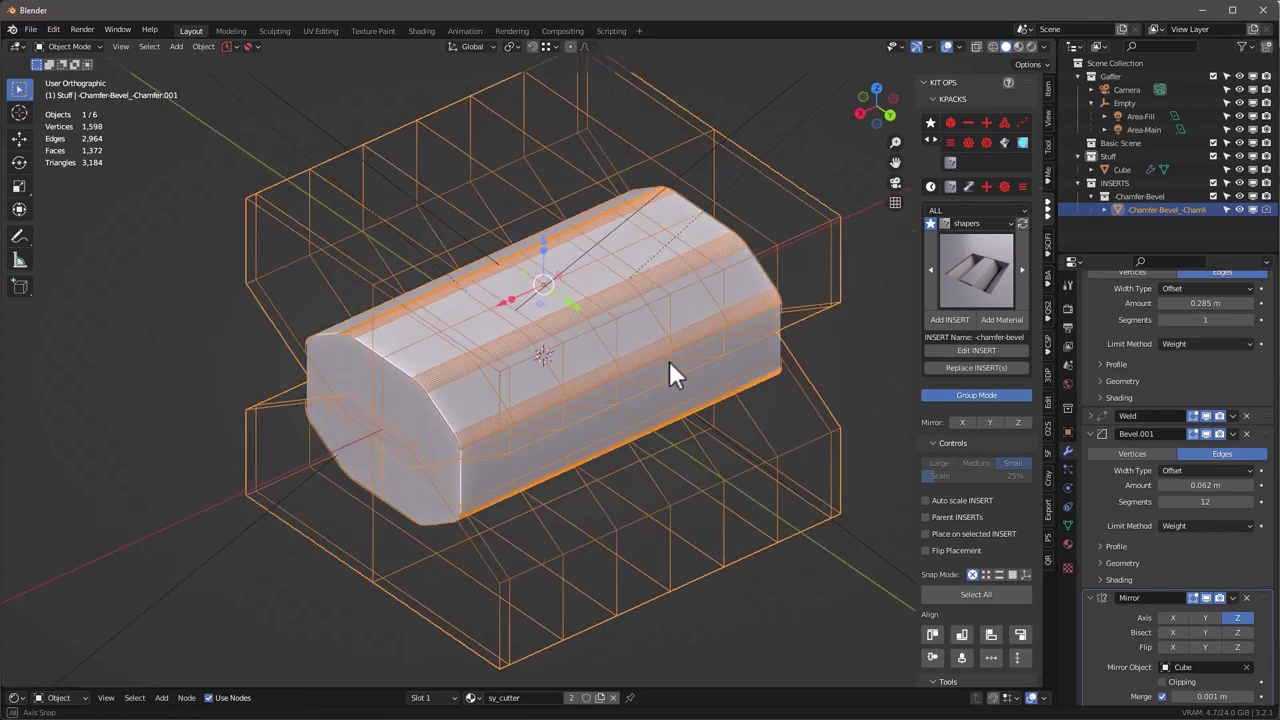
Choose the fillet-top INSERT from the shapers KPACK.
left_click(987, 280)
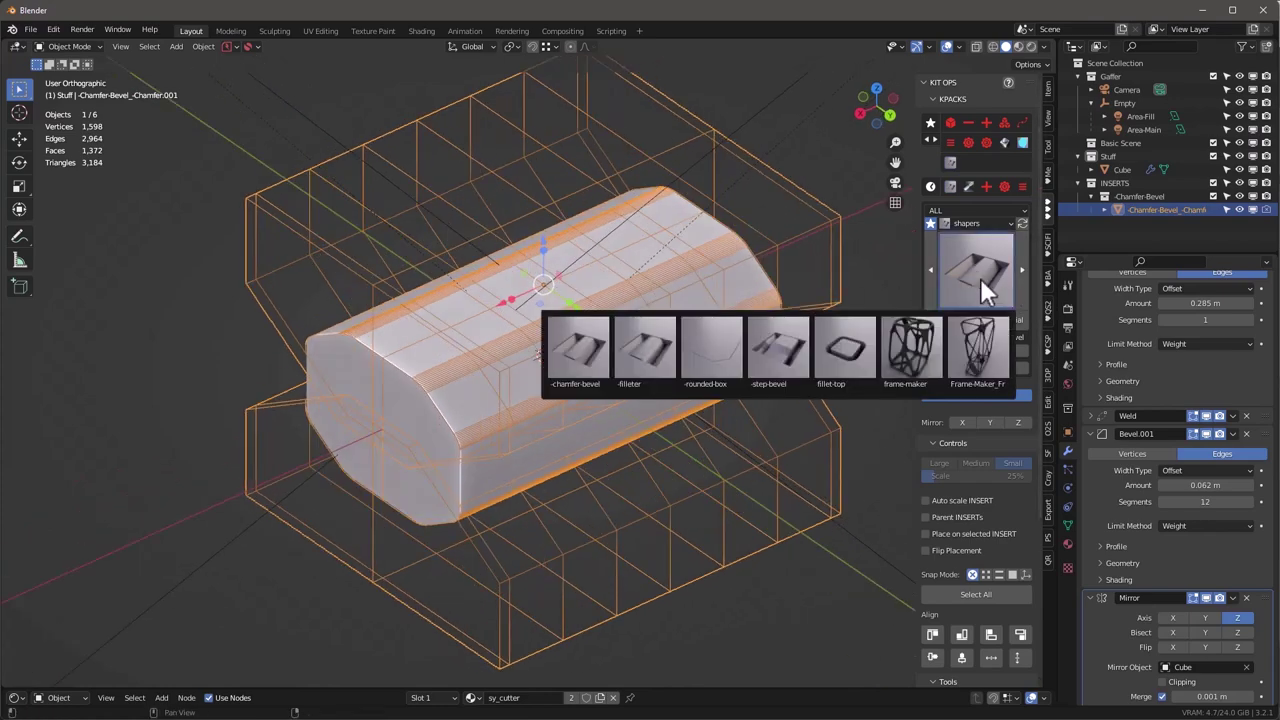
left_click(846, 351)
middle_click_drag(644, 280, 722, 162)
left_click(669, 211)
left_click(786, 420)
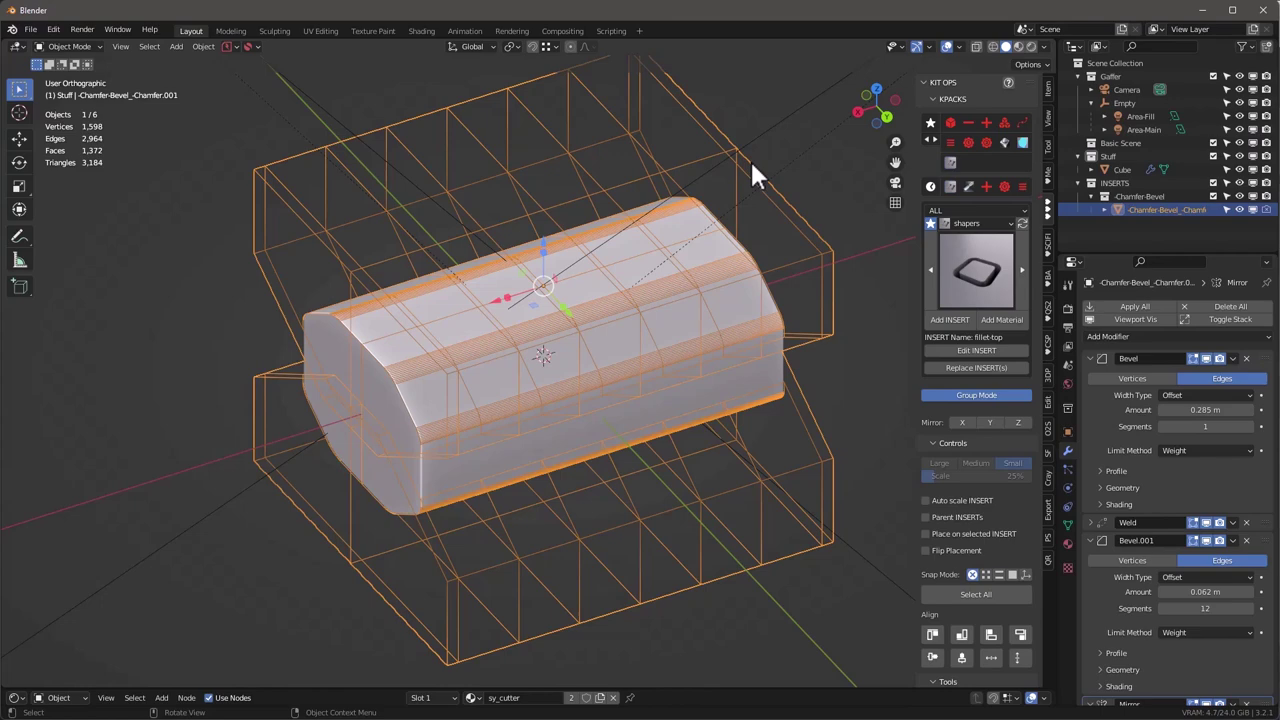
Add the fillet-top INSERT to the Cube, snapping it to the centre of the top face.
left_click(441, 305)
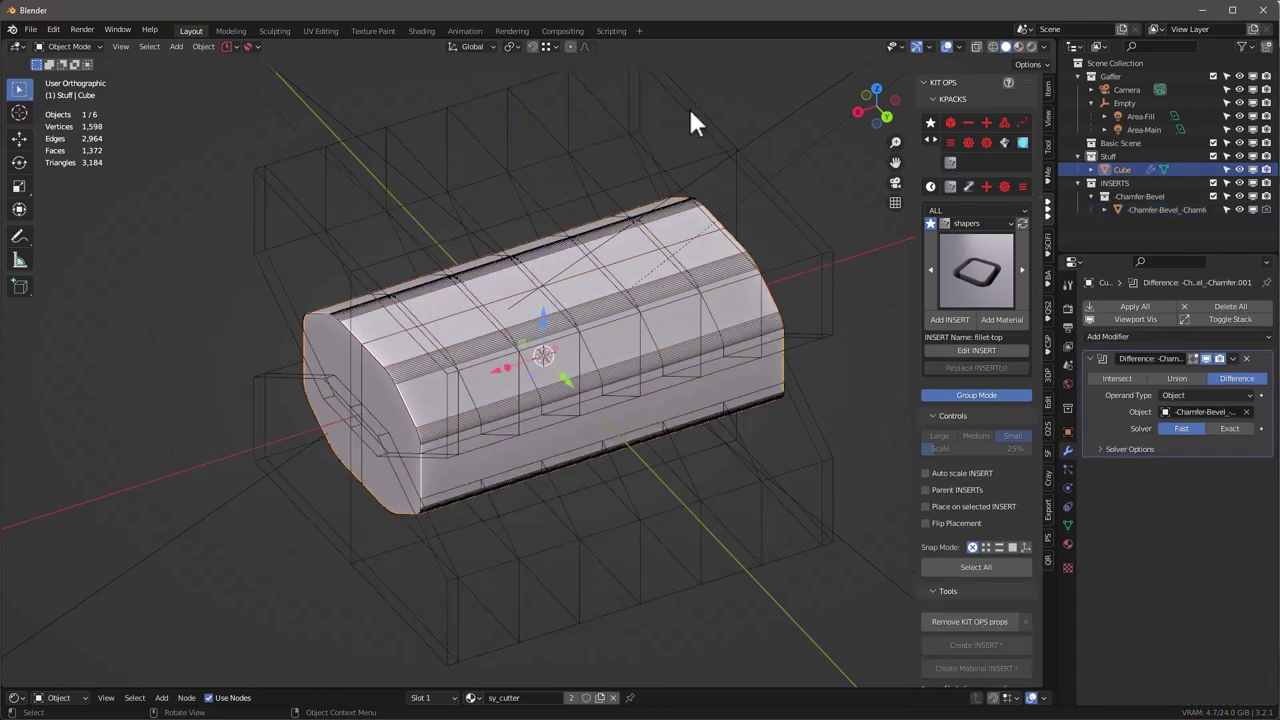
left_click(688, 150)
left_click(961, 318)
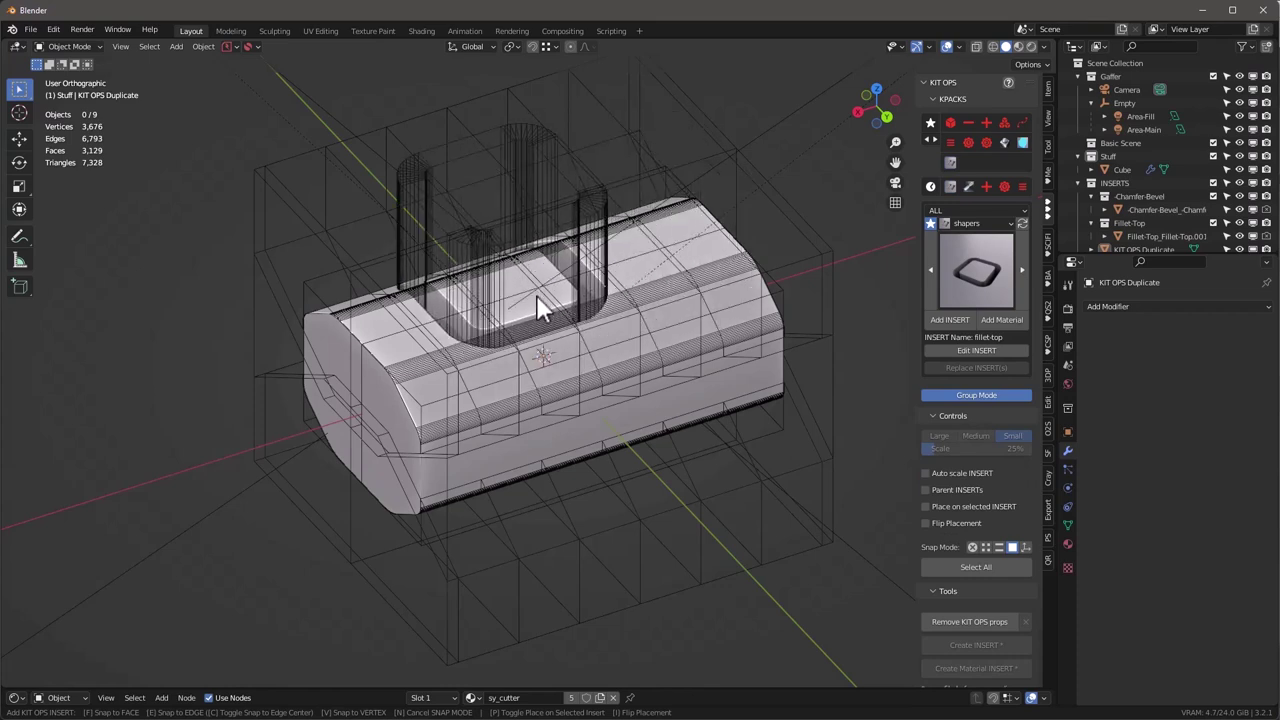
key("e")
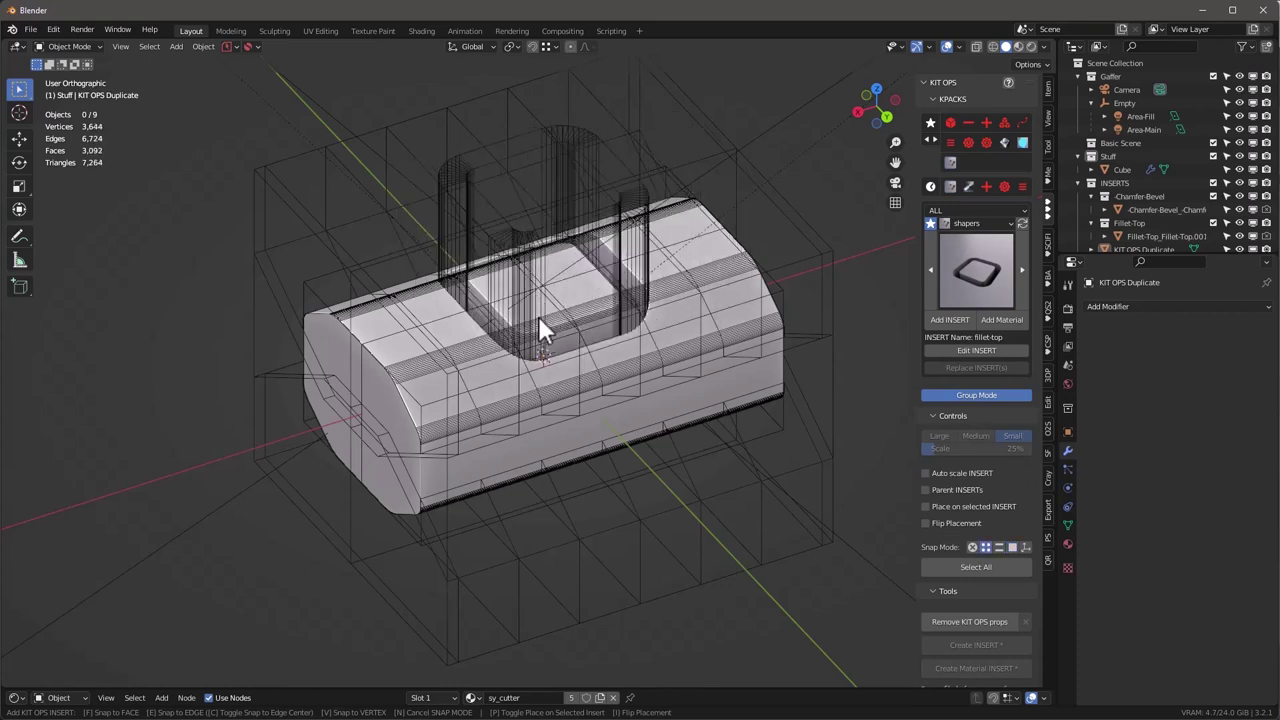
left_click(539, 301)
middle_click_drag(541, 308, 568, 330)
key("q")
key("Escape")
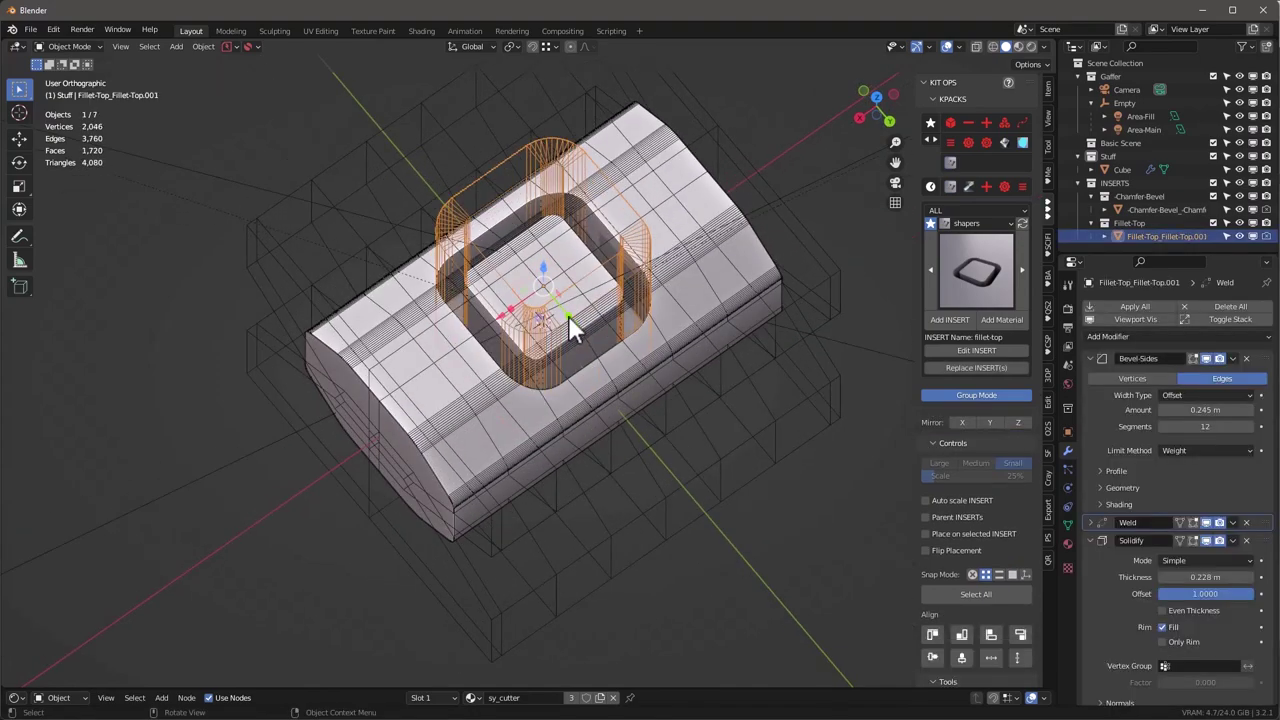
Scale the fillet-top INSERT up uniformly by about 2 in top view until its inner outline spans the box's width.
scroll(569, 316, "up", 5)
middle_click_drag(588, 259, 597, 211)
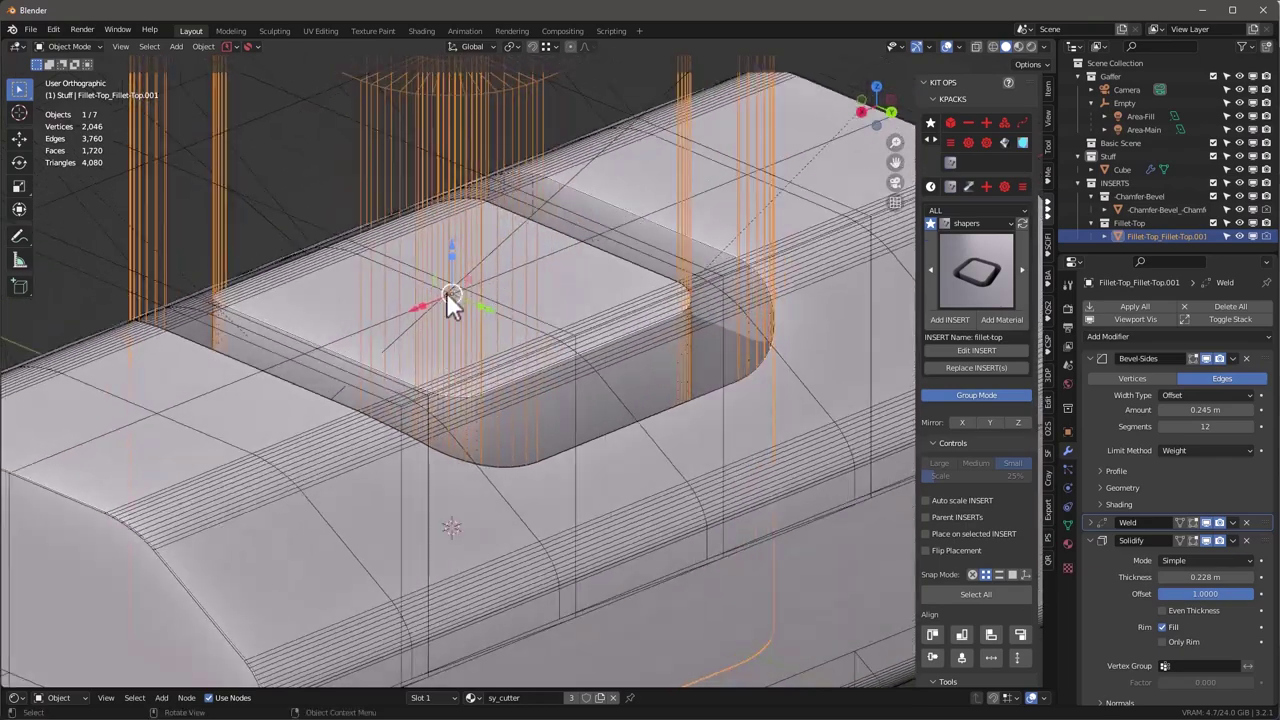
key("q")
left_click(454, 299)
scroll(580, 249, "down", 5)
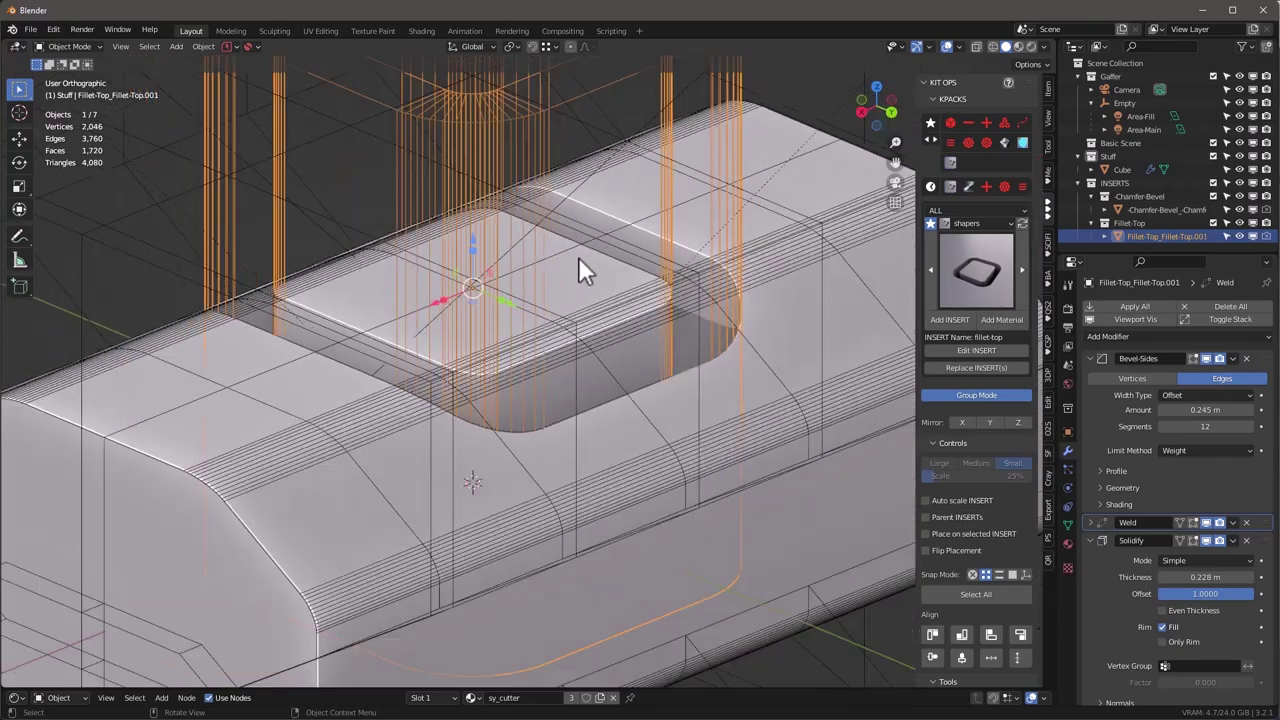
middle_click_drag(582, 246, 596, 264)
key("KP_7")
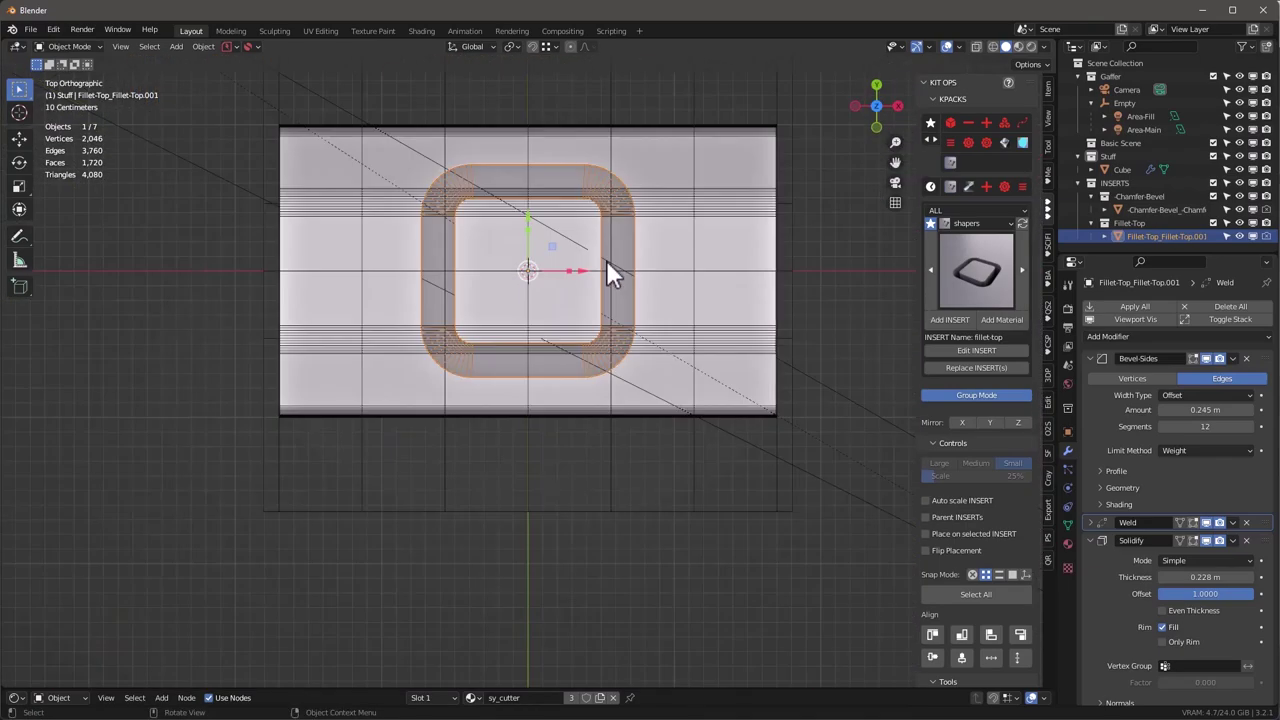
scroll(612, 258, "up", 2)
key("s")
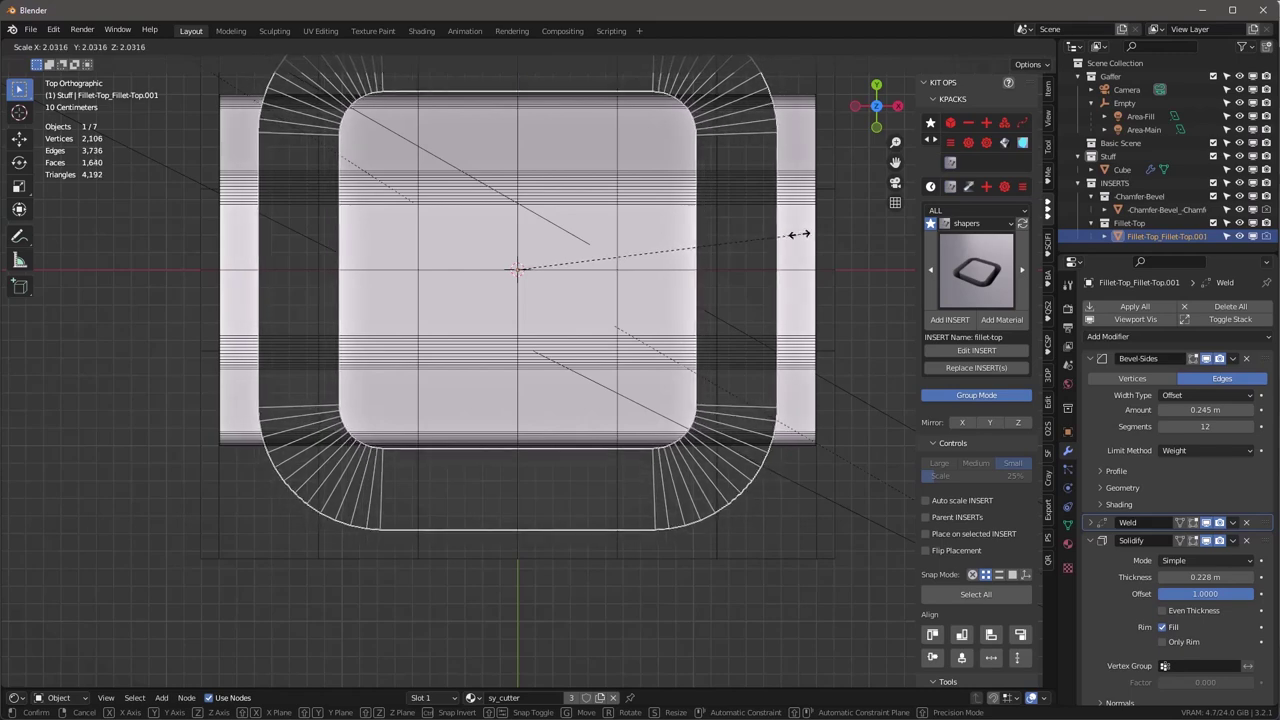
left_click(796, 236)
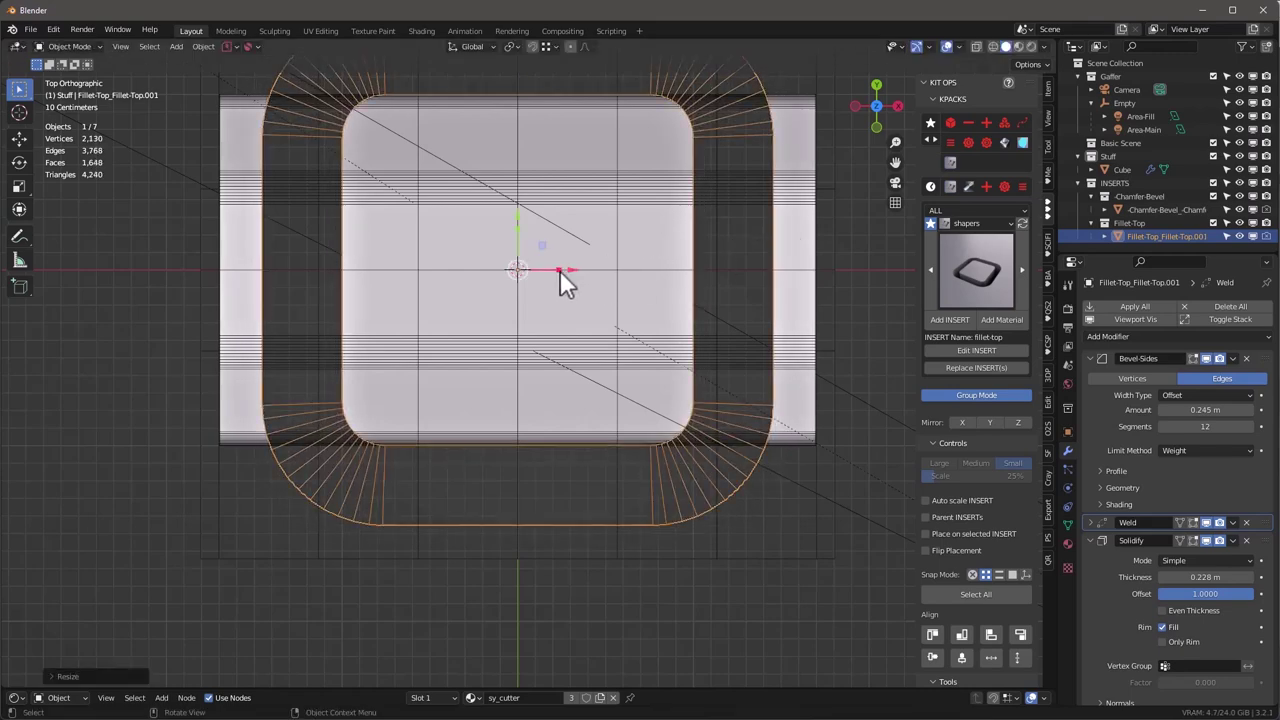
Scale the fillet-top INSERT along X by about 1.71 until its inner outline reaches both ends of the box.
key("s")
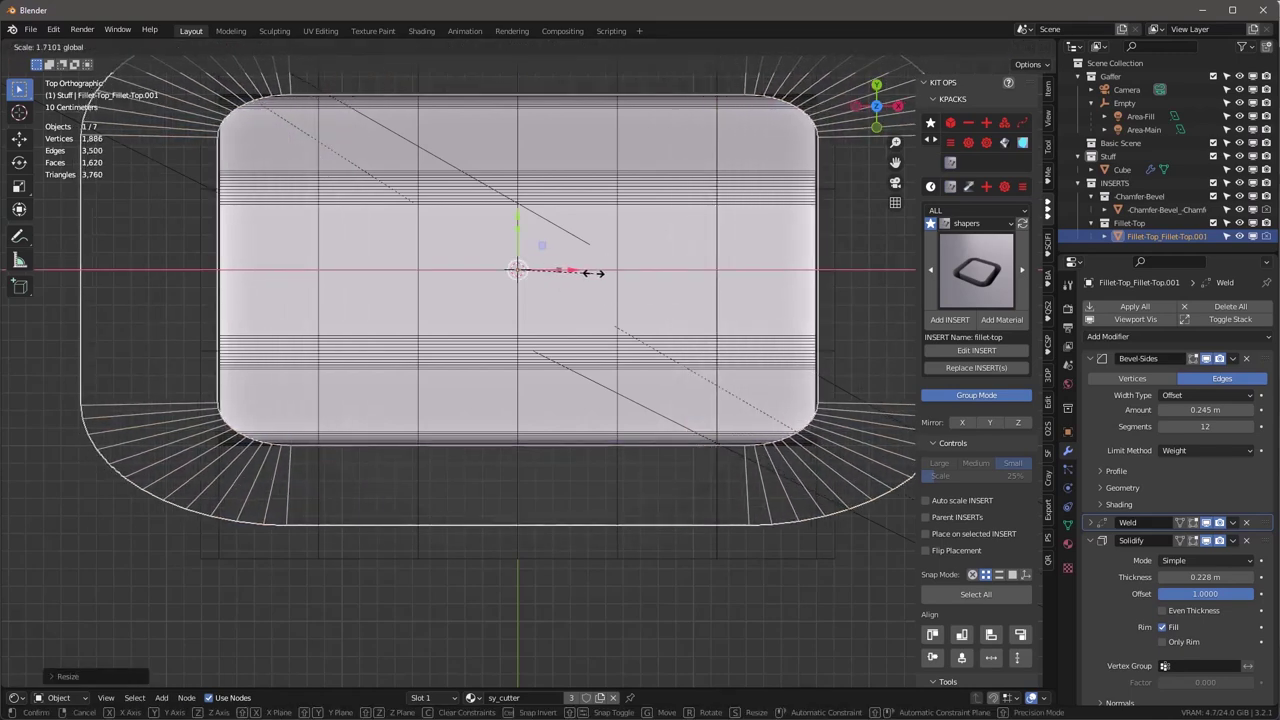
left_click(595, 273)
middle_click_drag(595, 275, 612, 353)
key("KP_7")
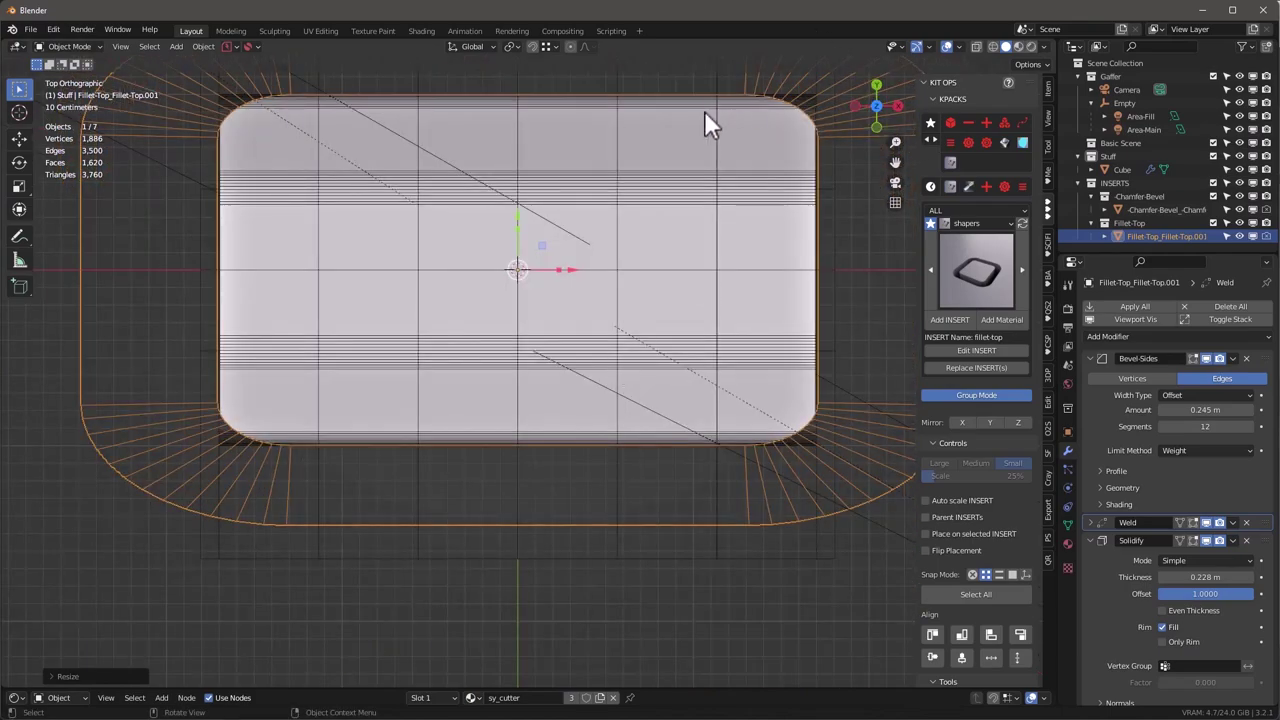
middle_click_drag(474, 177, 464, 258, "shift")
middle_click_drag(565, 336, 755, 448)
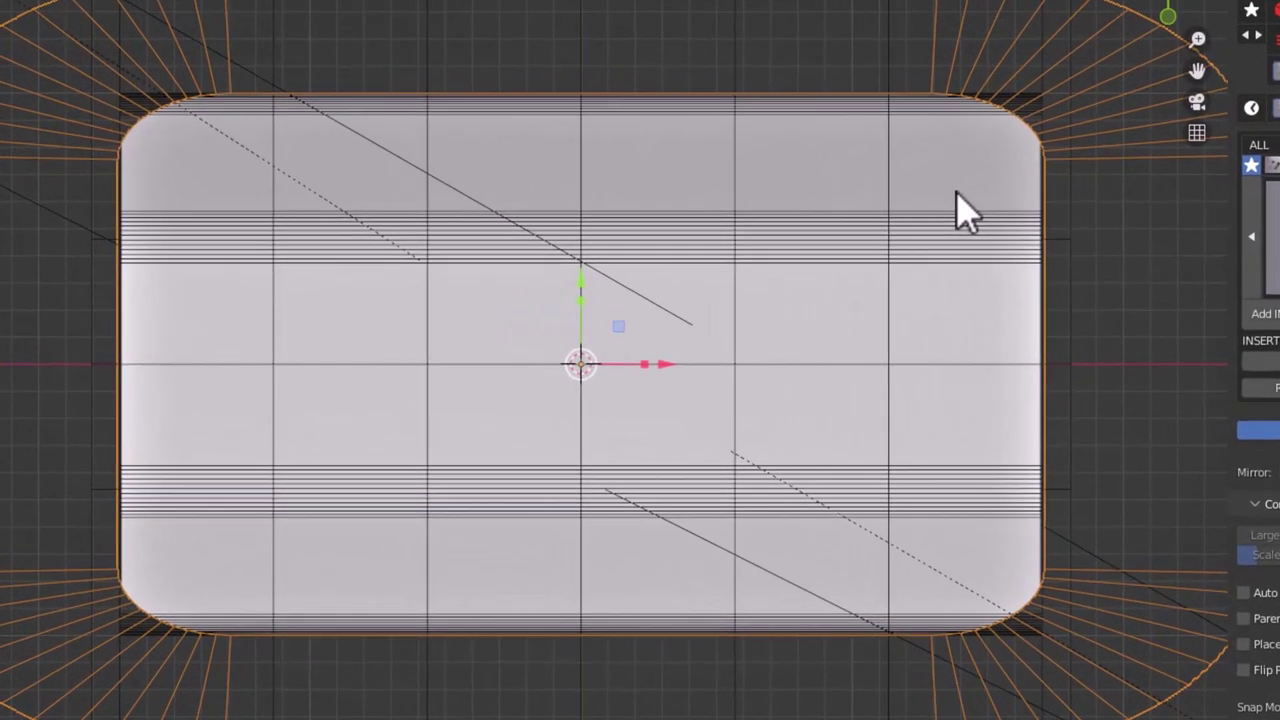
Try applying the fillet-top INSERT's scale to even out its corner rounding.
key("ctrl+a")
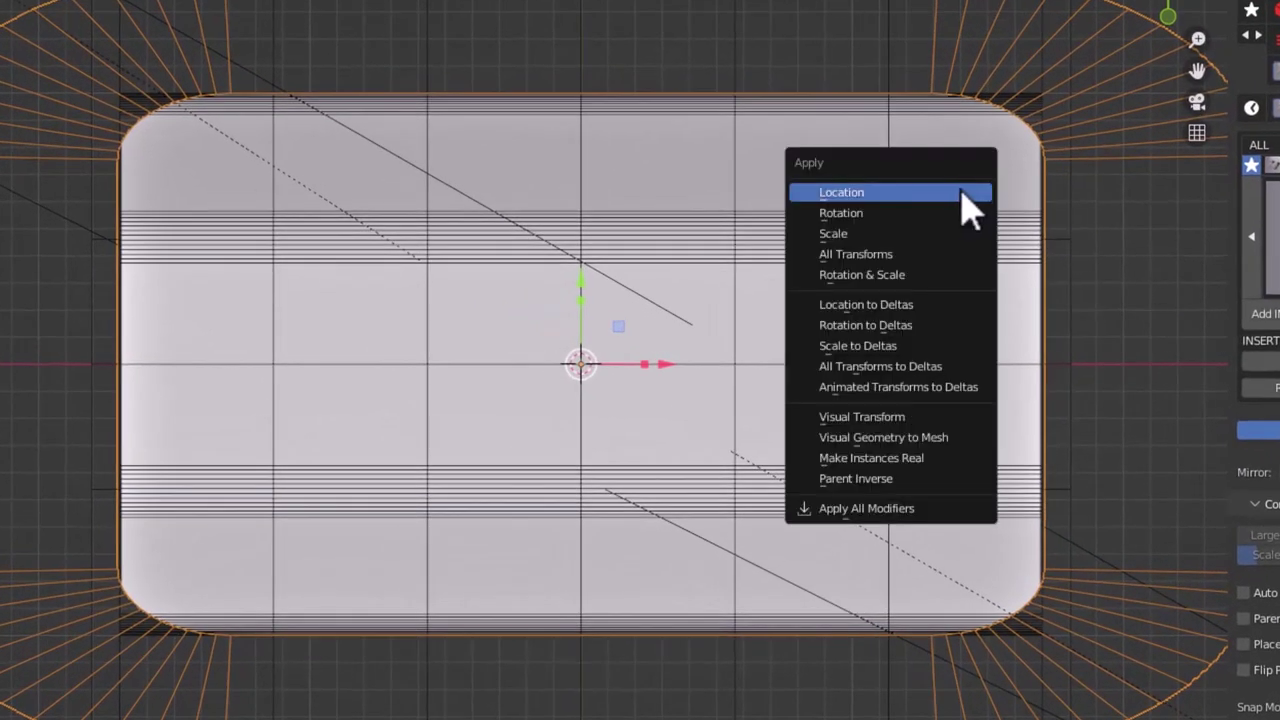
left_click(930, 234)
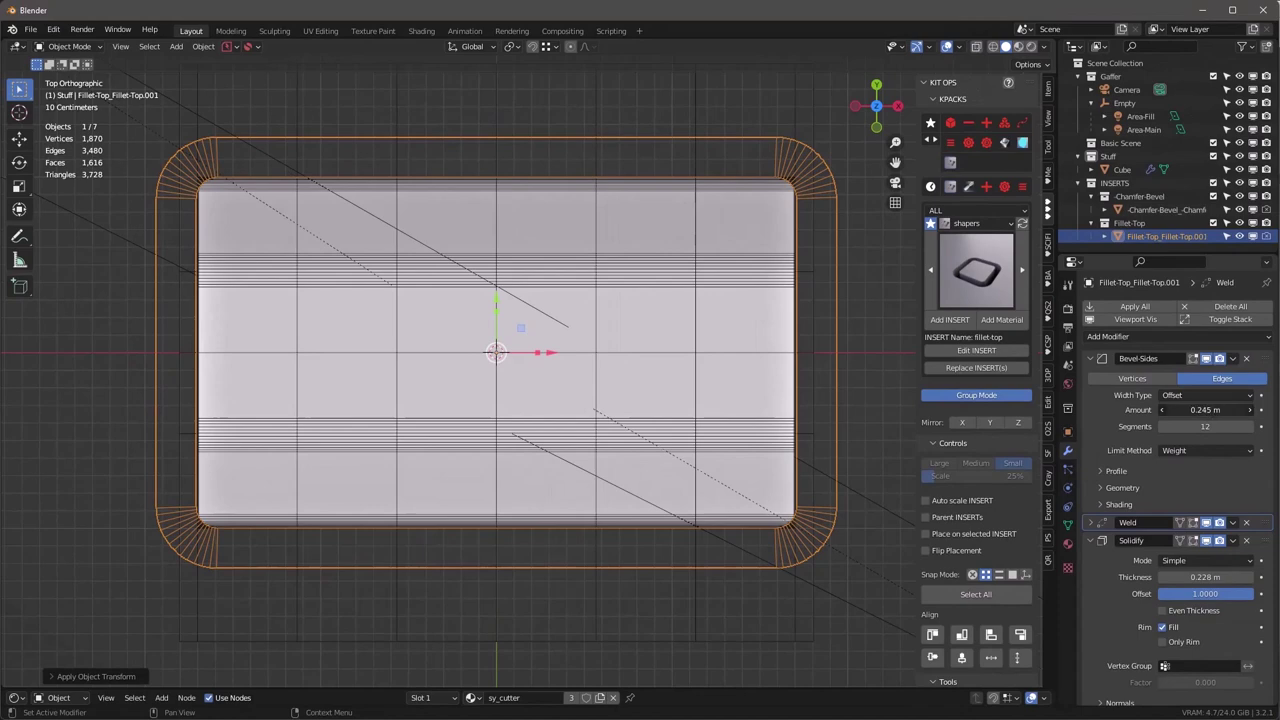
left_click_drag(1205, 410, 1250, 410)
key("ctrl+z")
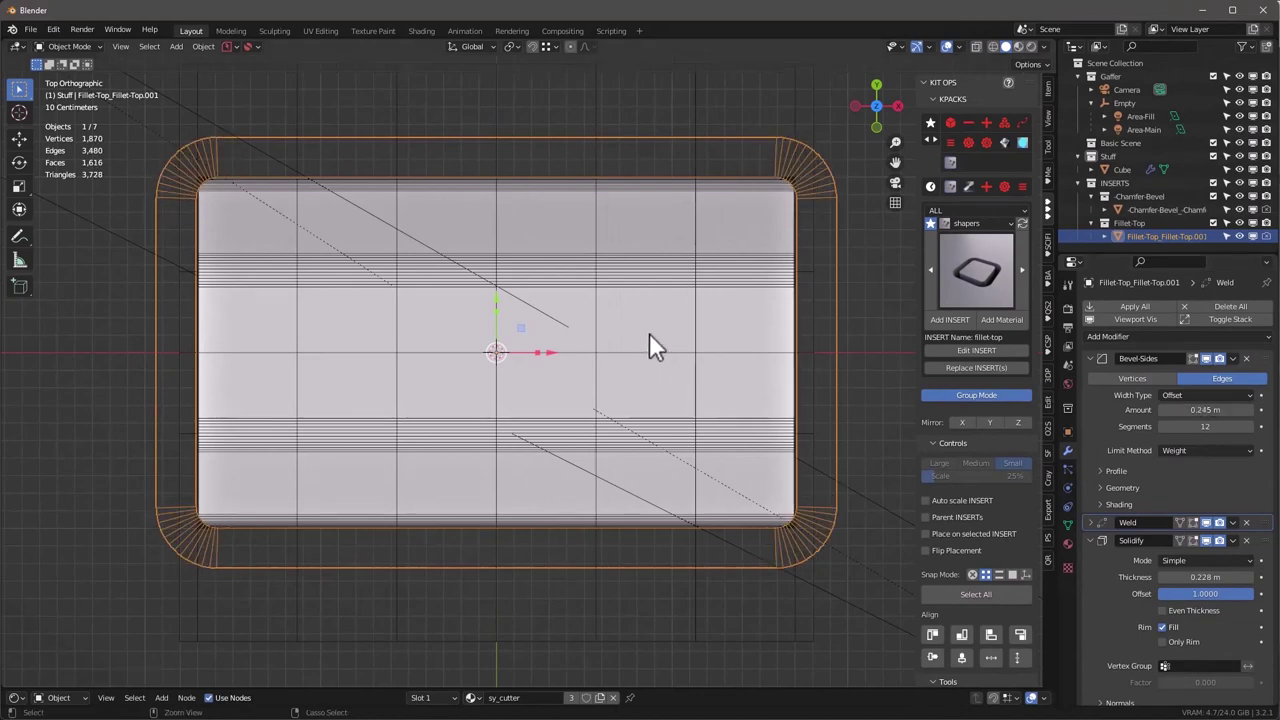
Look up the details of the KIT OPS Toggle VP Display add-on in the preferences.
middle_click_drag(758, 222, 698, 262)
left_click(588, 494)
middle_click_drag(588, 494, 578, 382)
left_click(730, 192)
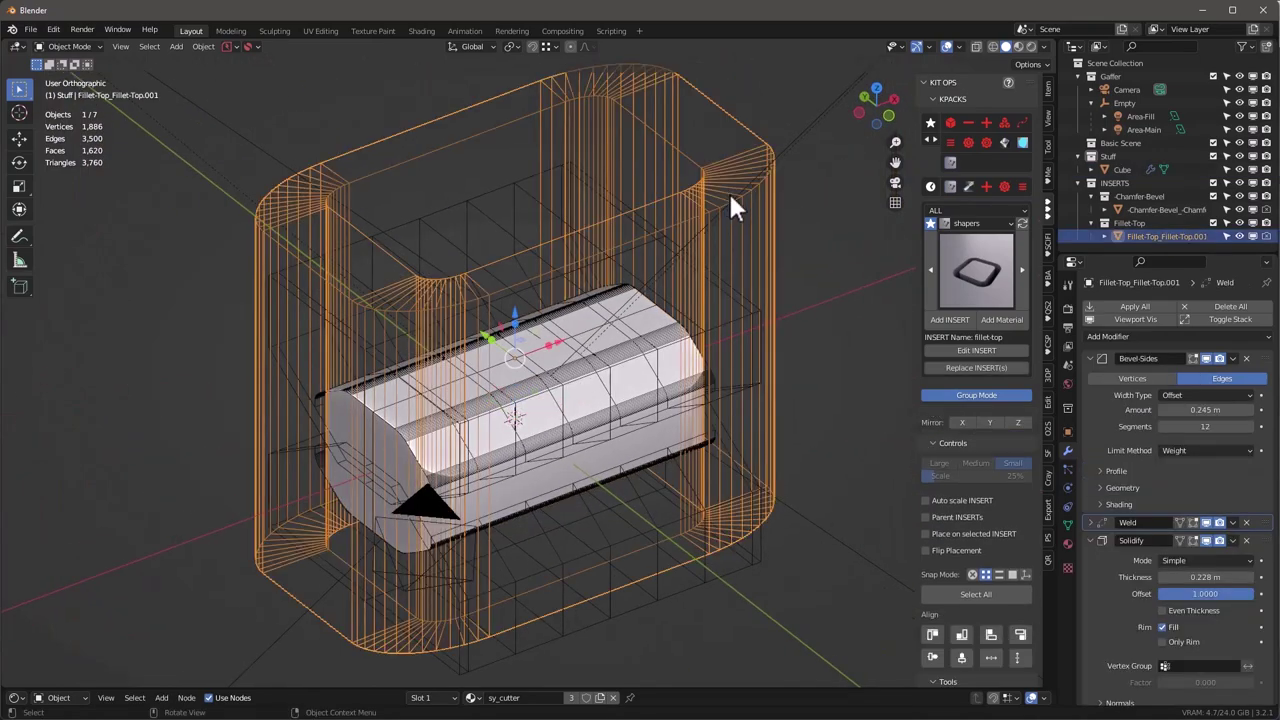
left_click(53, 29)
left_click(70, 236)
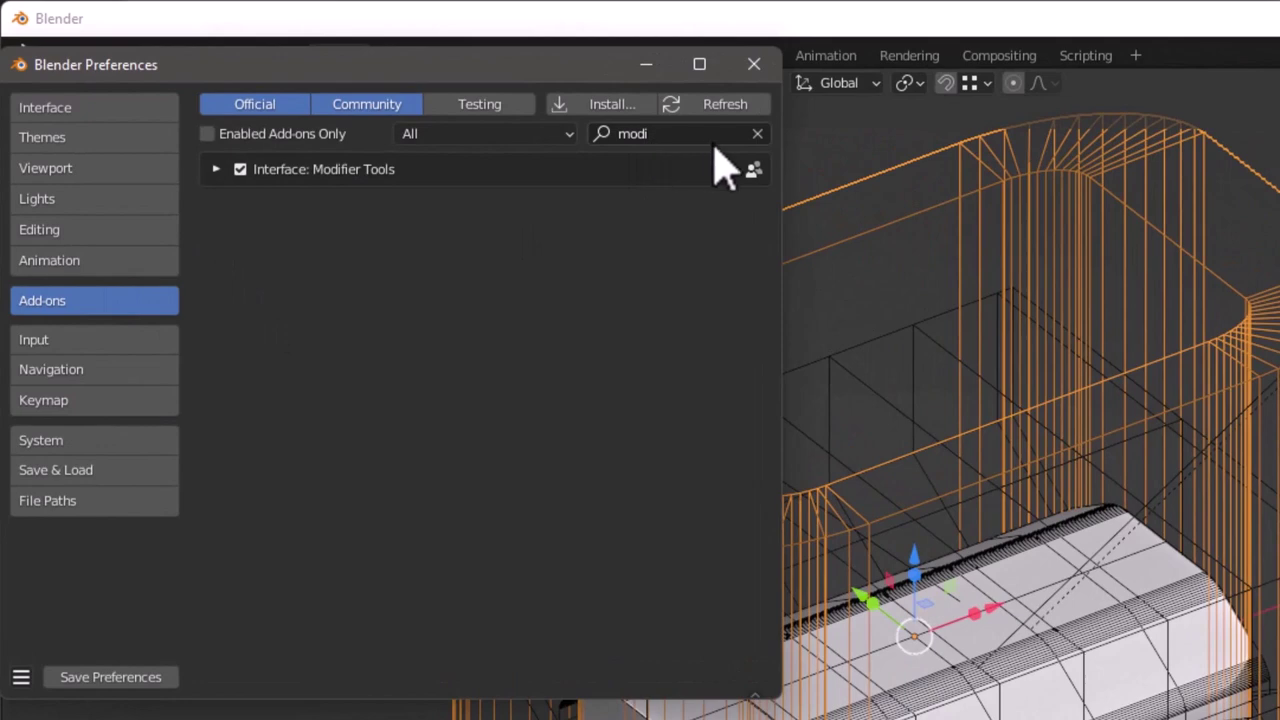
left_click(757, 133)
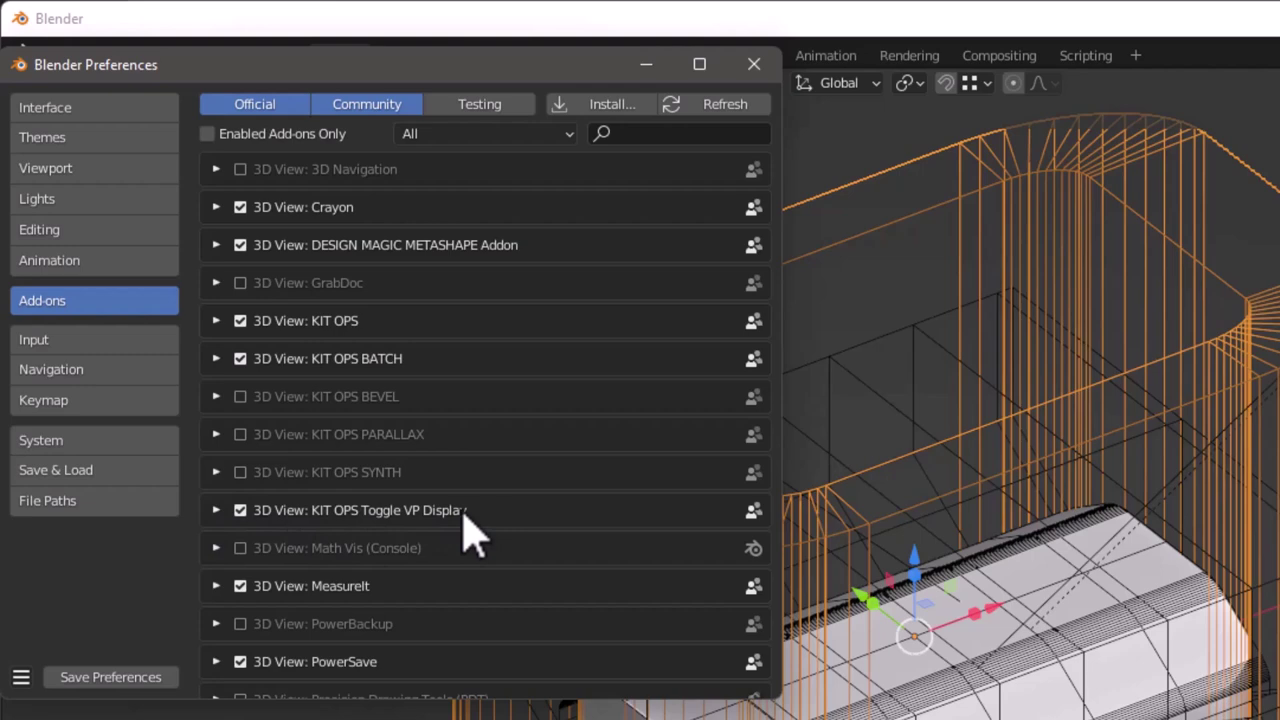
left_click(216, 510)
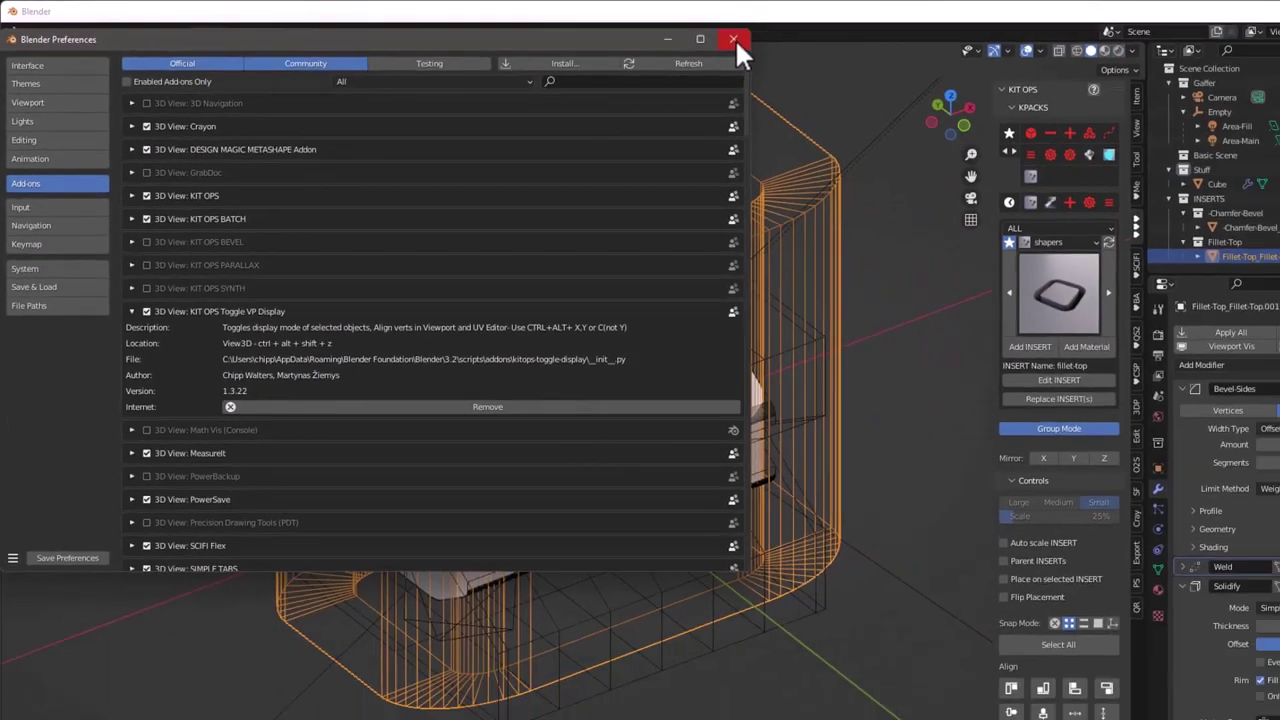
left_click(735, 38)
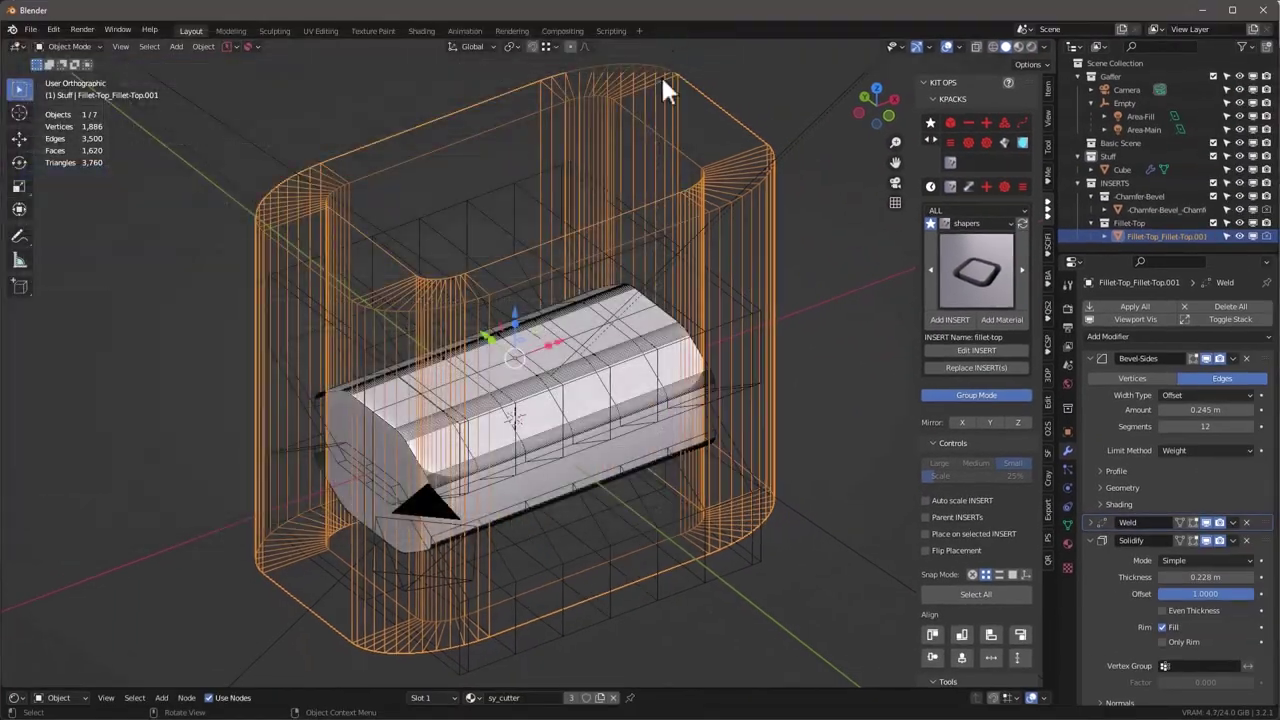
Cycle the fillet-top INSERT's viewport display mode and leave it as a bounding box.
key("ctrl+alt+shift+z")
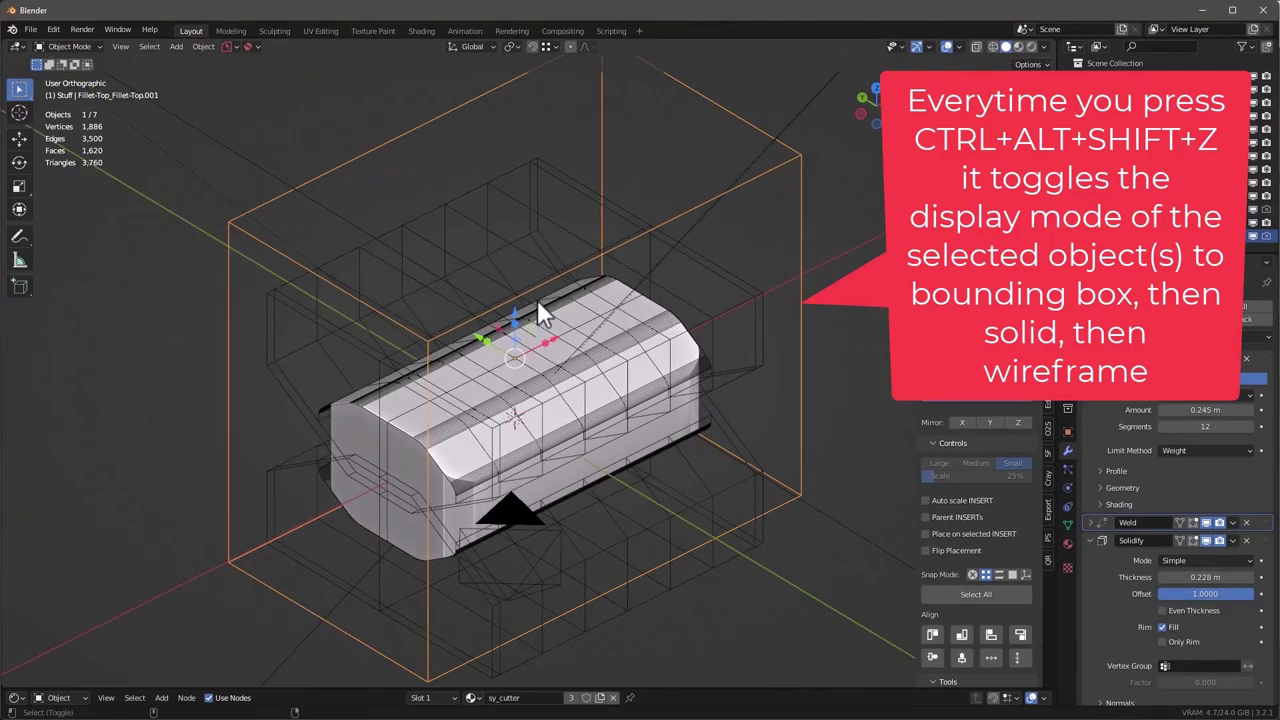
key("ctrl+alt+shift+z")
key("ctrl+alt+shift+z")
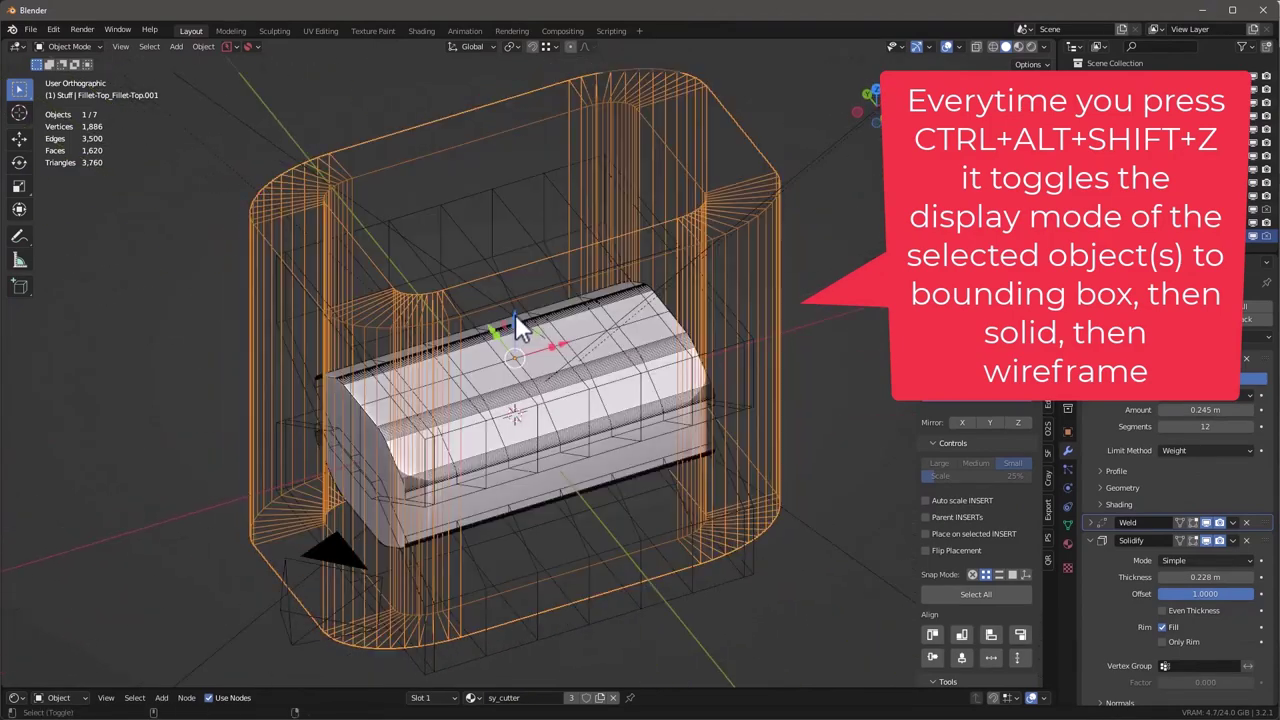
key("ctrl+alt+shift+z")
key("ctrl+alt+shift+z")
key("ctrl+alt+shift+z")
key("ctrl+alt+shift+z")
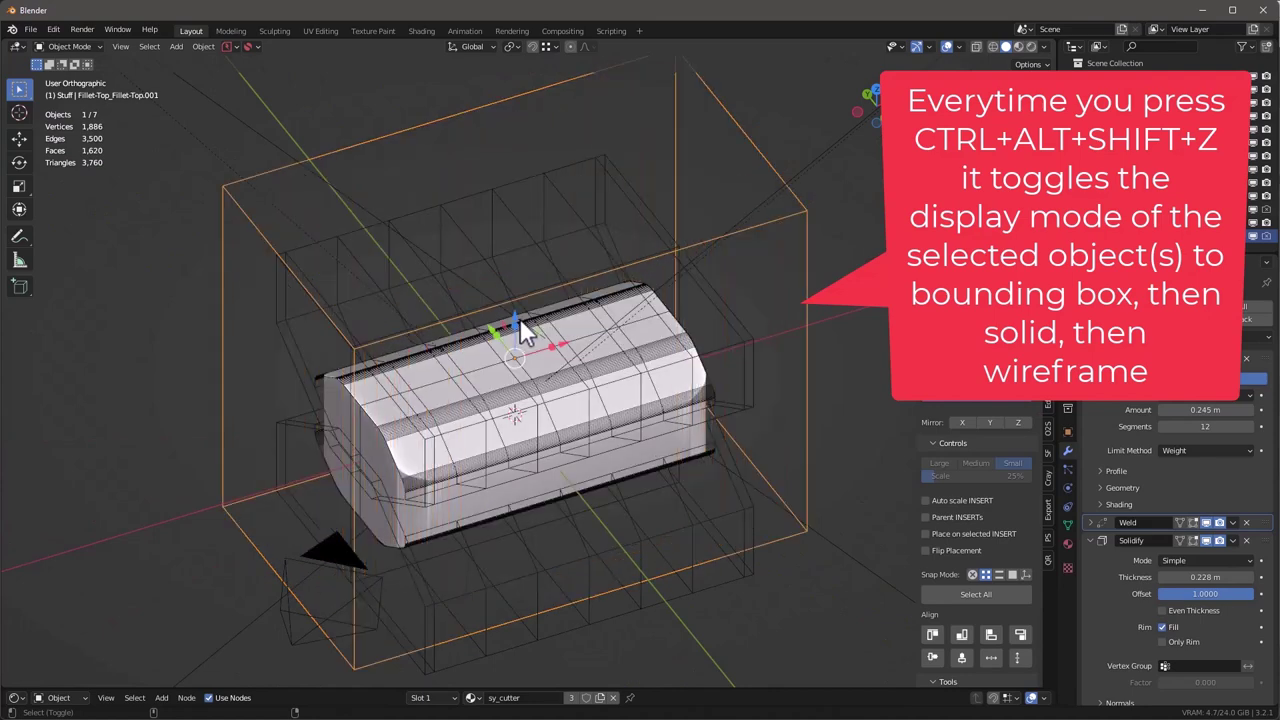
Switch the chamfer INSERT's viewport display to a bounding box and deselect it.
left_click(552, 189)
key("ctrl+alt+shift+z")
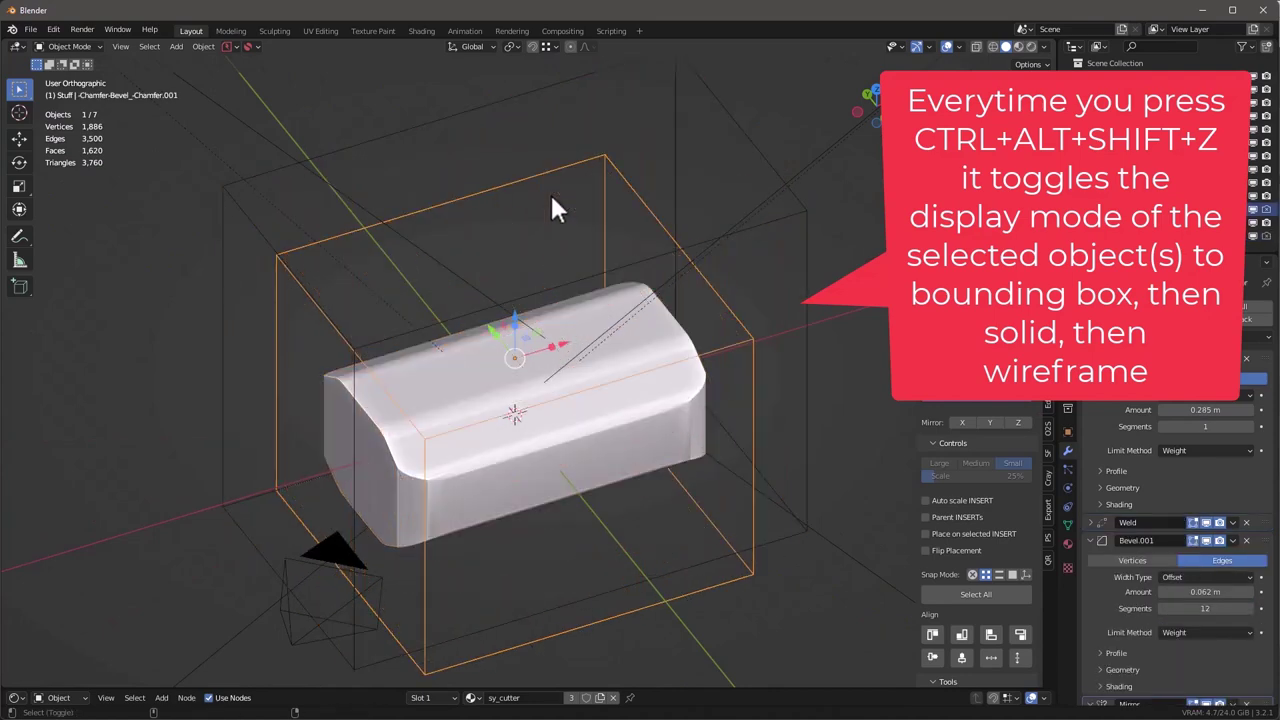
mouse_move(680, 355)
middle_mouse_down()
mouse_move(714, 394)
mouse_move(632, 329)
mouse_move(466, 360)
mouse_move(683, 363)
middle_mouse_up()
left_click(856, 294)
Examine the shading where the rounded vertical corner meets the chamfered top of the box.
middle_click_drag(548, 371, 598, 420)
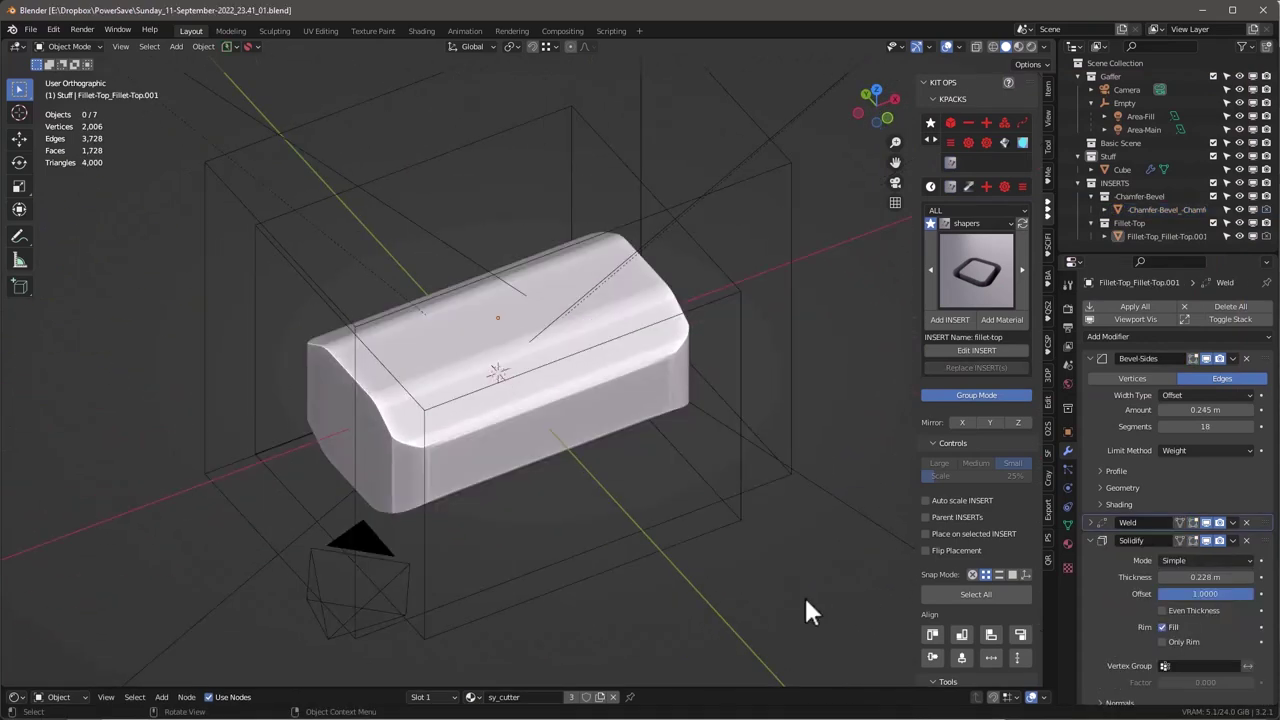
mouse_move(804, 595)
middle_mouse_down()
mouse_move(772, 570)
mouse_move(800, 582)
middle_mouse_up()
scroll(490, 446, "up", 8)
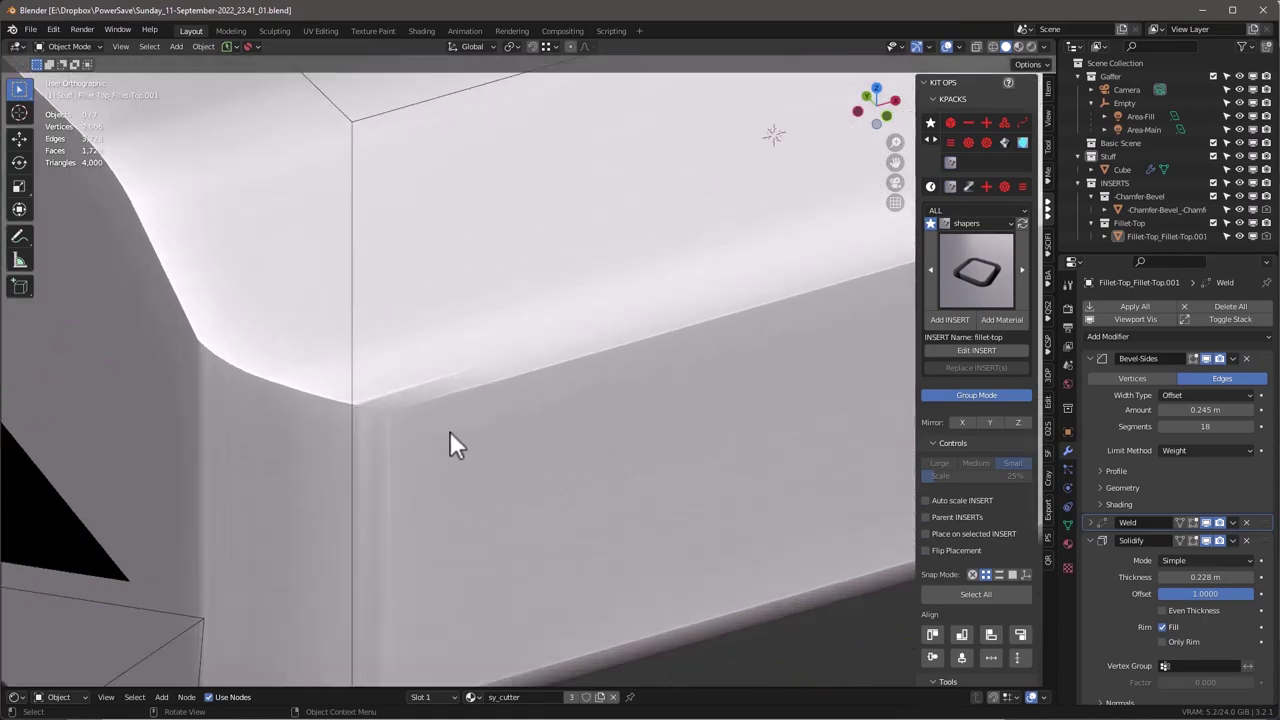
scroll(380, 426, "down", 5)
middle_click_drag(389, 429, 487, 465)
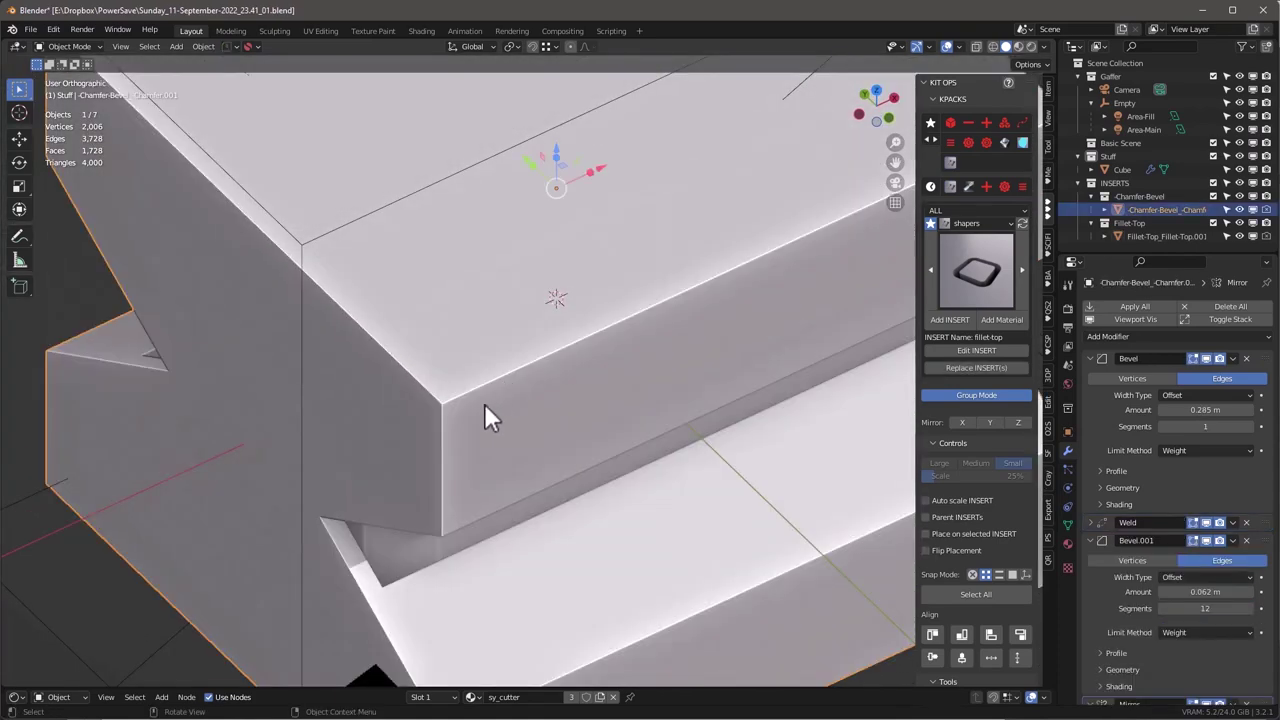
Inspect the box's rounded corner, select the box and turn on the wireframe overlay.
scroll(484, 403, "down", 2)
key("ctrl+shift+z")
middle_click_drag(484, 402, 514, 376)
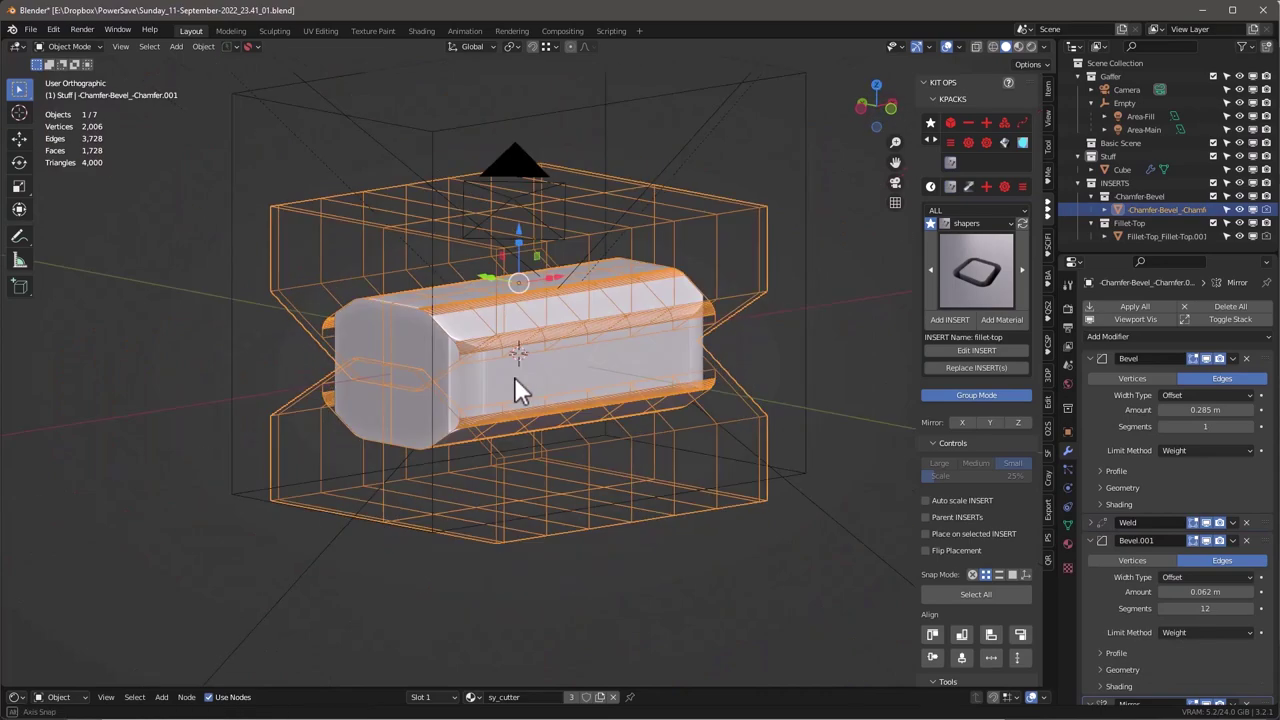
scroll(489, 358, "up", 4)
scroll(489, 345, "up", 5)
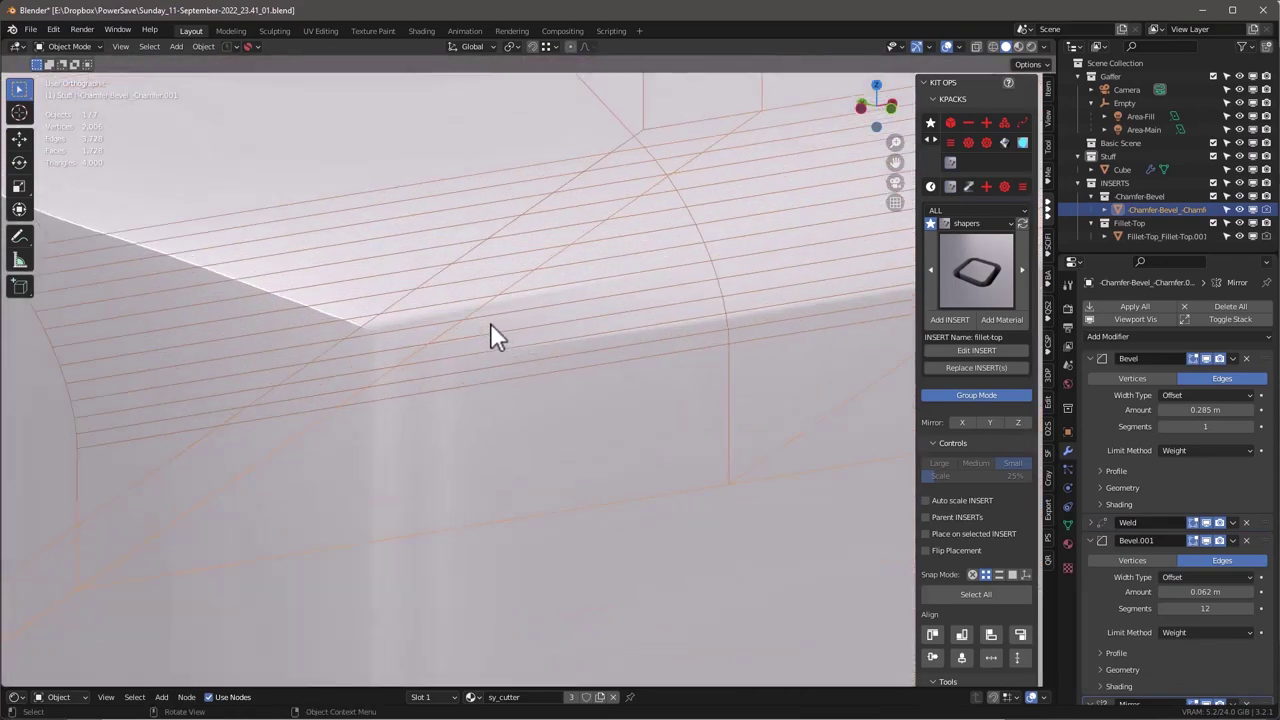
scroll(502, 375, "down", 7)
left_click(576, 437)
right_click(576, 436)
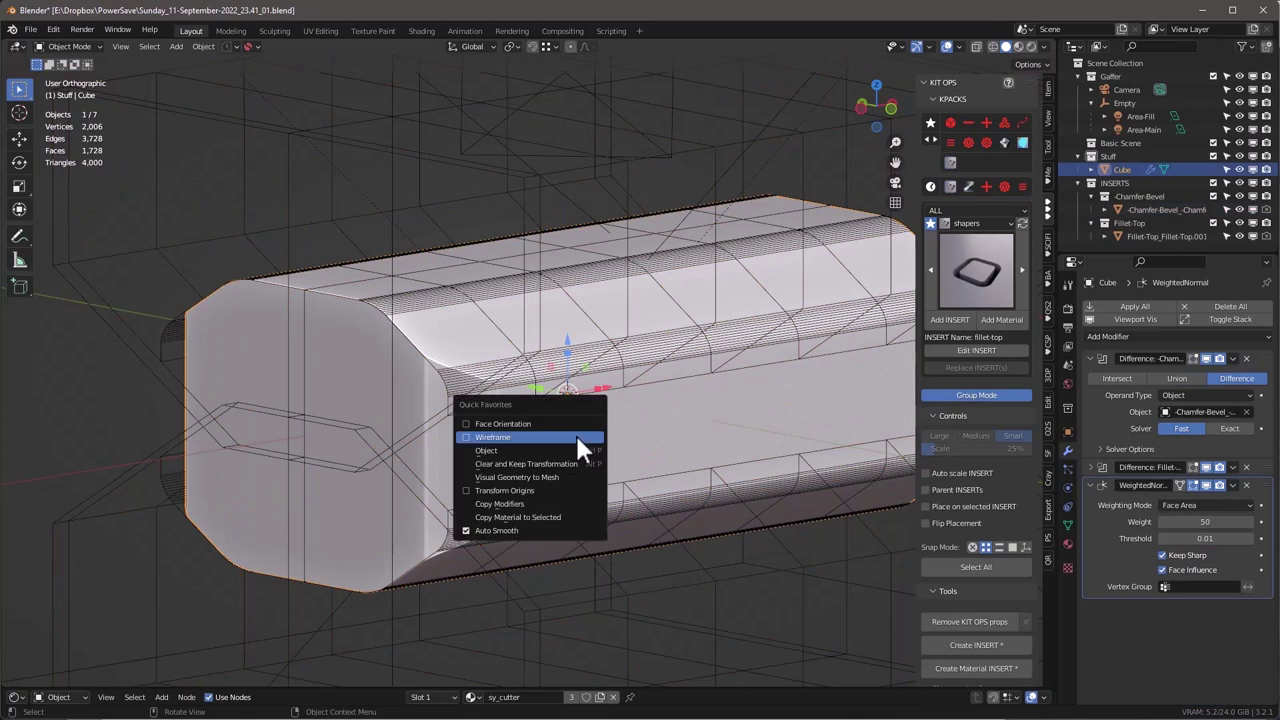
left_click(575, 433)
Select the chamfer INSERT and examine the wireframe edges where the rounded vertical corner meets the chamfer on the box.
scroll(497, 382, "up", 10)
left_click(576, 443)
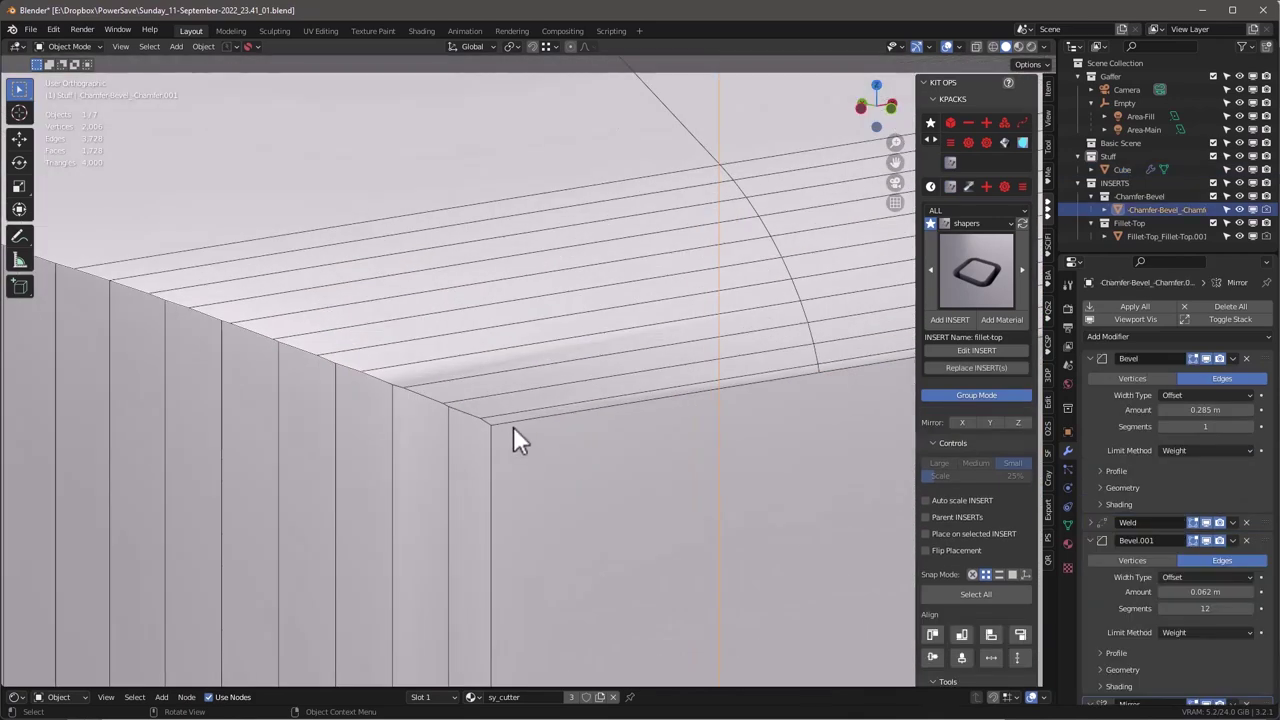
scroll(513, 426, "up", 2)
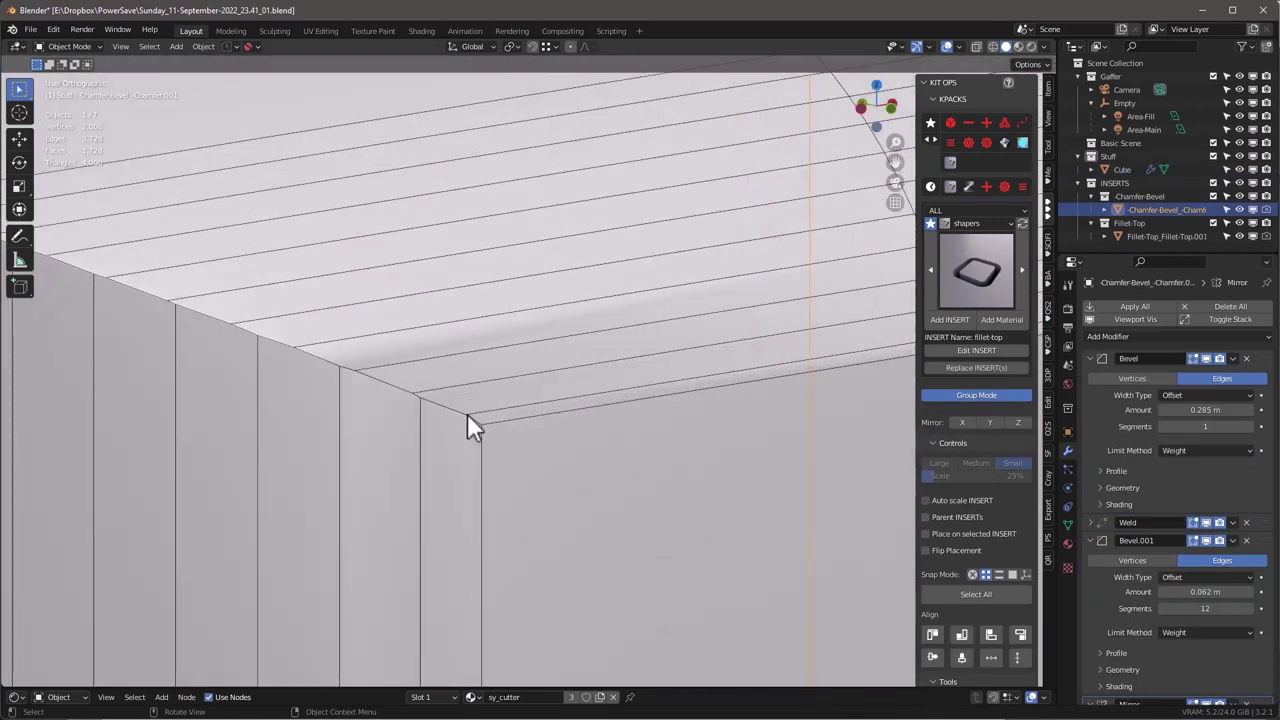
scroll(490, 430, "down", 10)
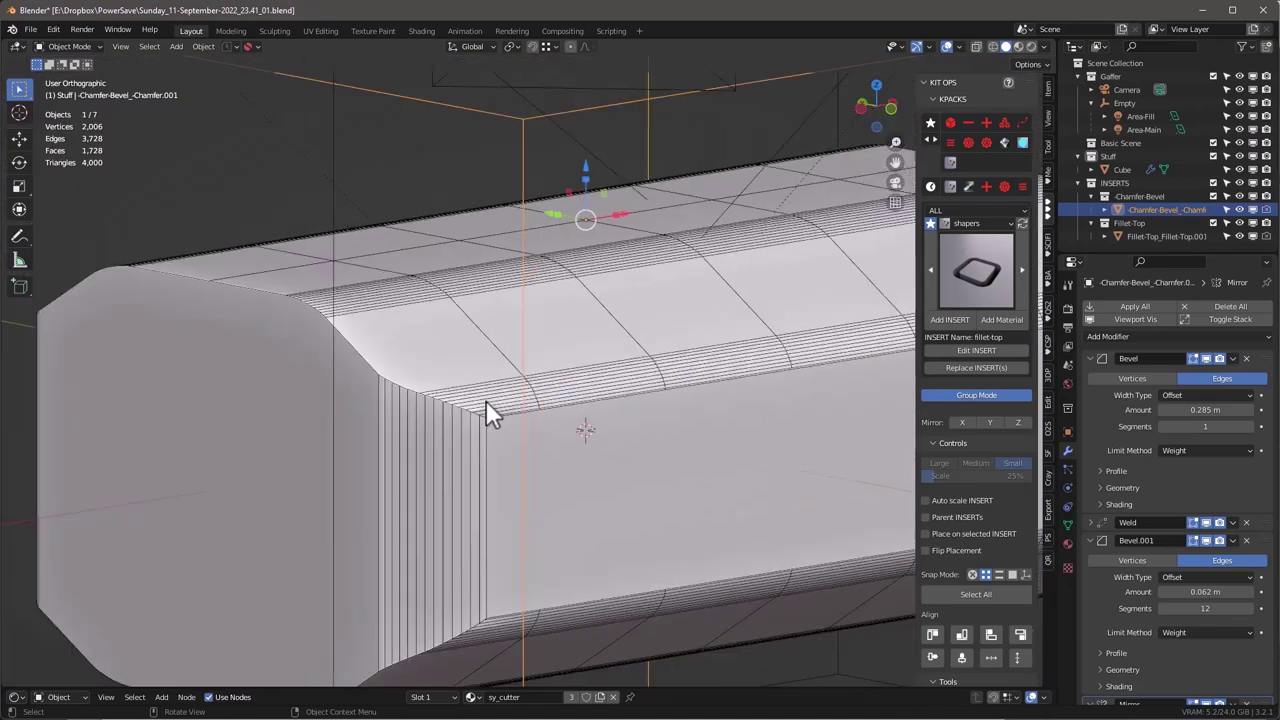
scroll(496, 580, "up", 3)
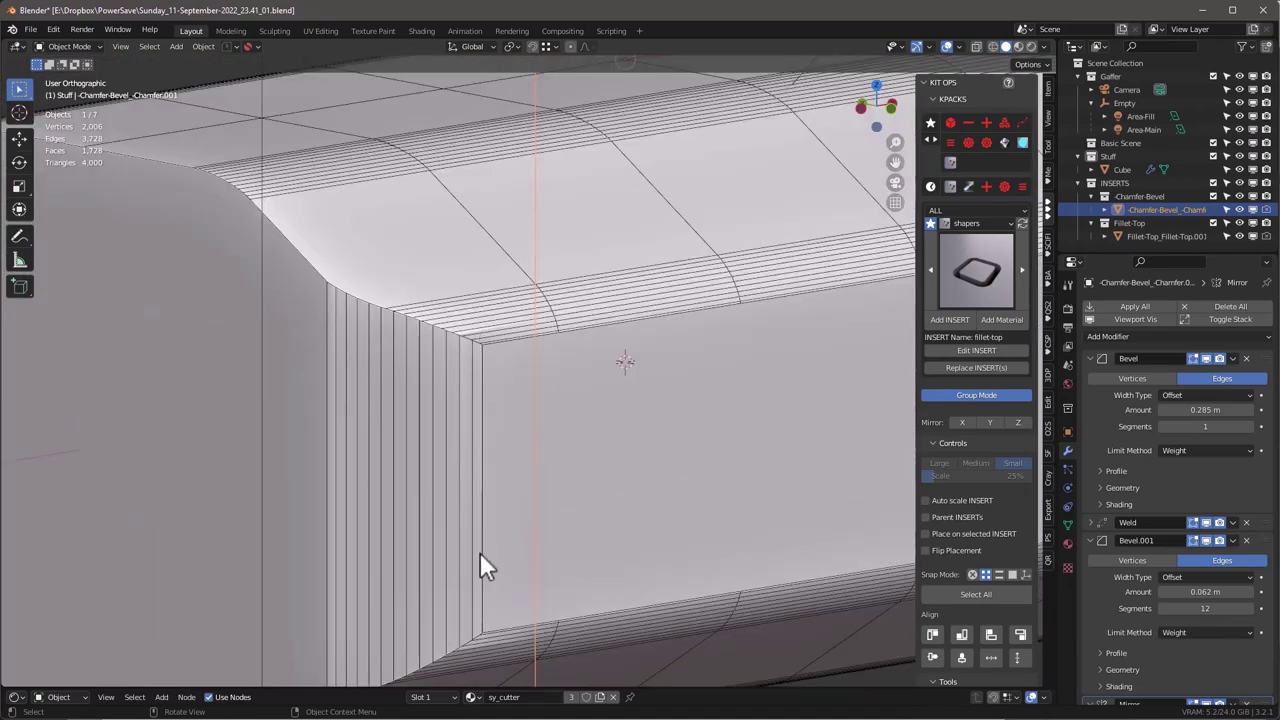
scroll(527, 375, "down", 3)
scroll(518, 373, "up", 2)
scroll(514, 387, "down", 5)
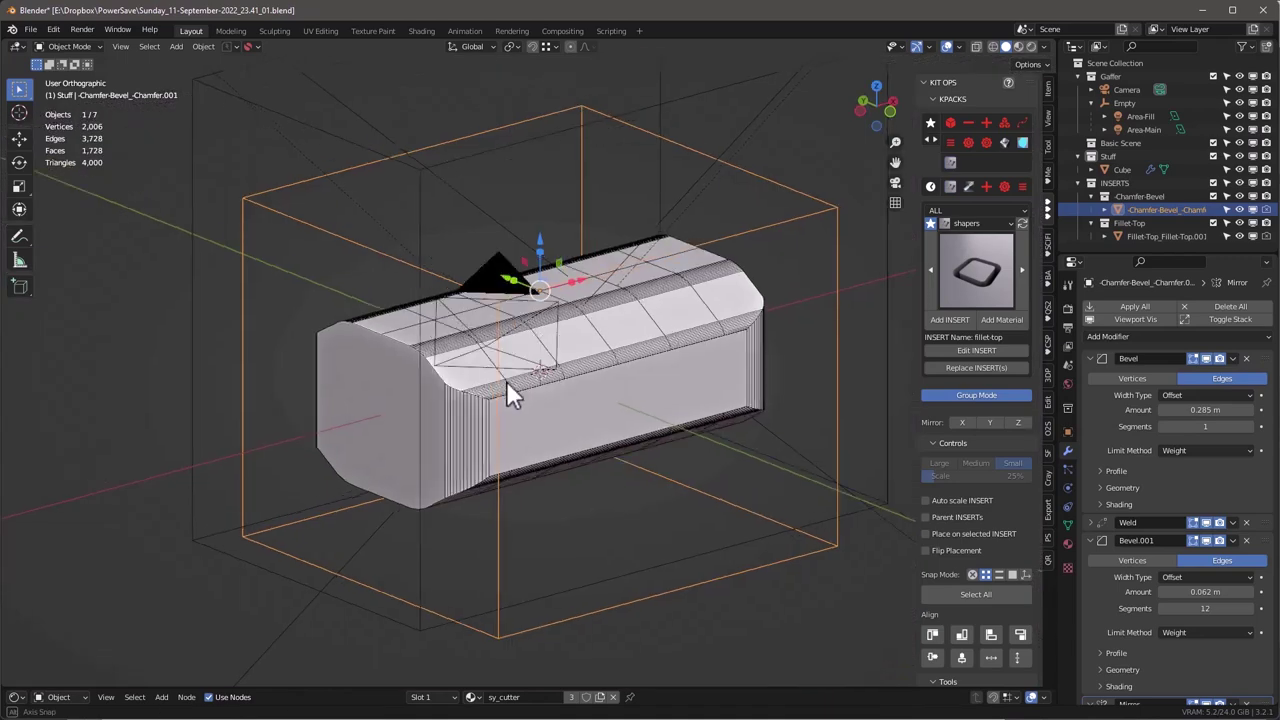
Turn off the wireframe overlay and review the smooth-shaded box.
scroll(518, 380, "up", 2)
right_click(510, 400)
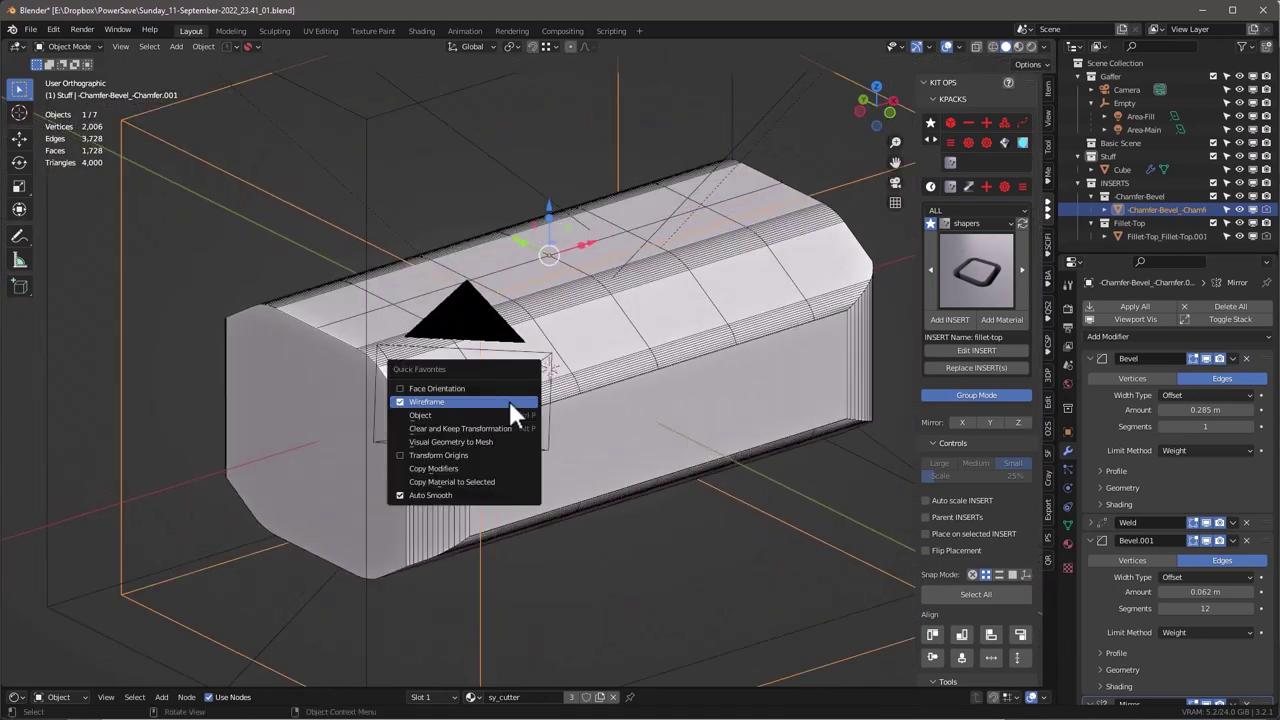
left_click(510, 398)
scroll(608, 276, "up", 1)
scroll(620, 280, "down", 3)
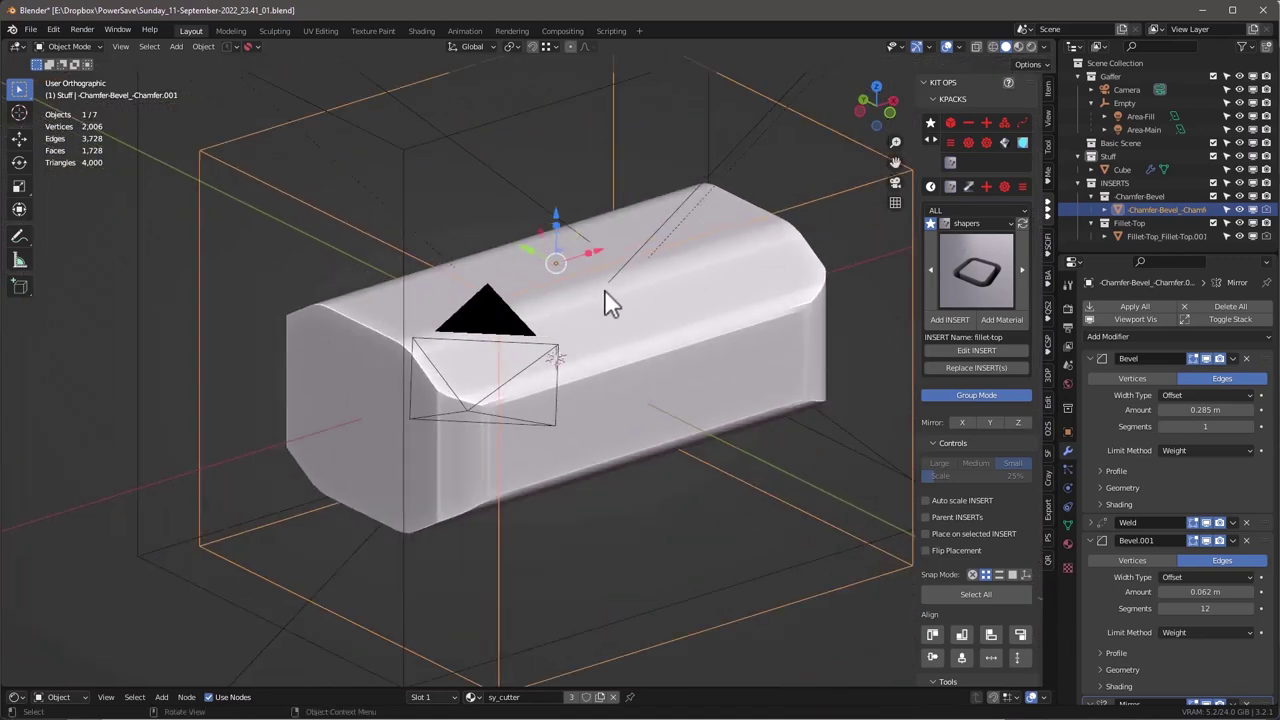
Select the fillet-top INSERT and scale it down slightly to move the corner rounding inward on the box.
left_click(711, 595)
scroll(694, 590, "up", 4)
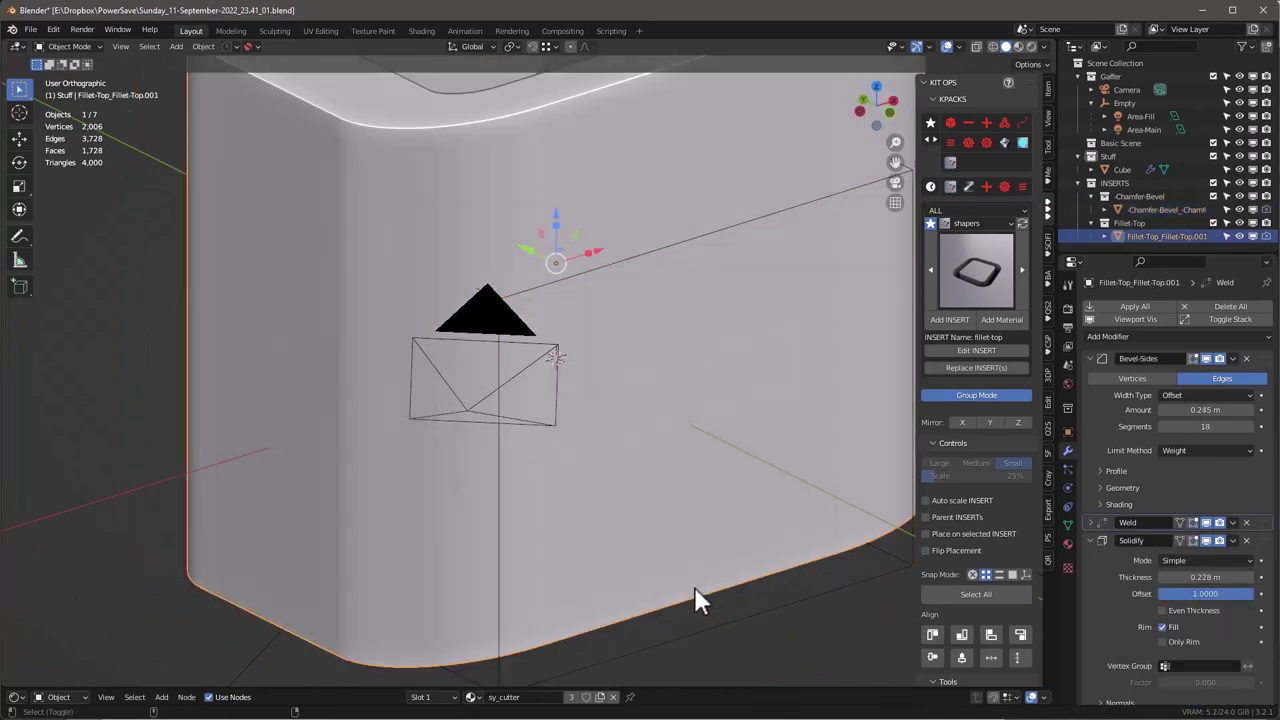
scroll(694, 587, "down", 4)
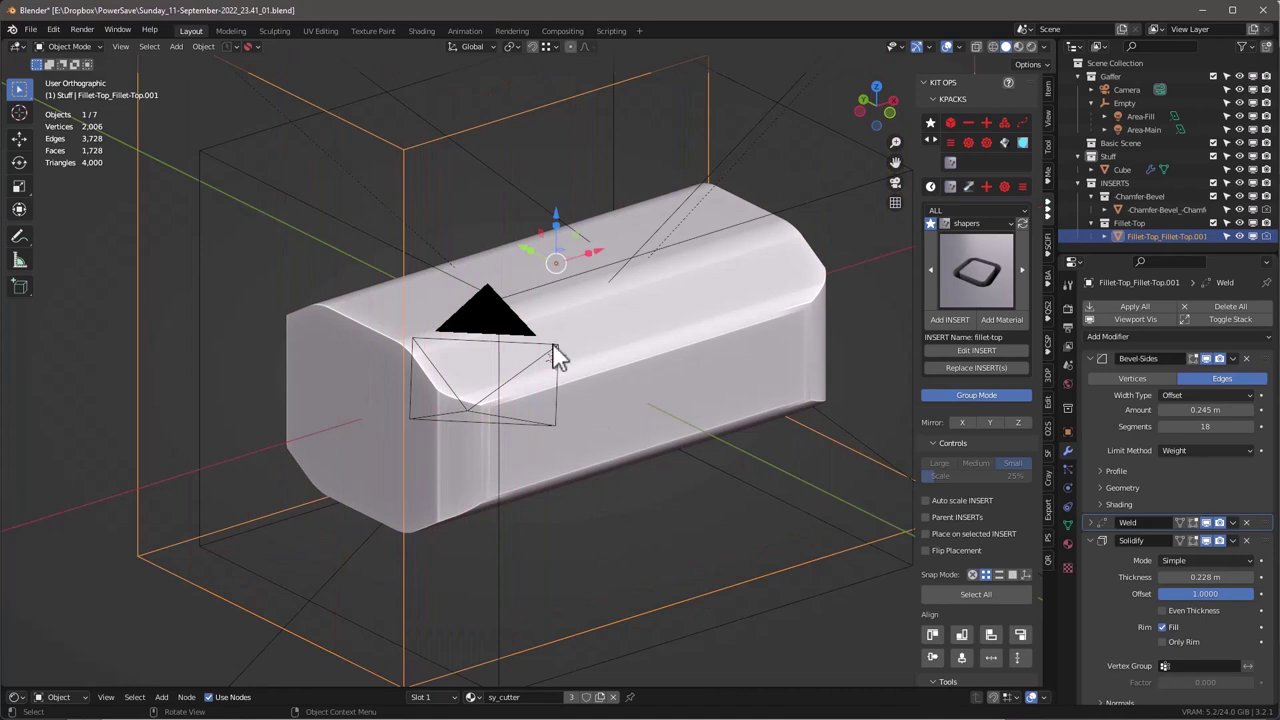
scroll(522, 228, "up", 2)
scroll(486, 503, "up", 1)
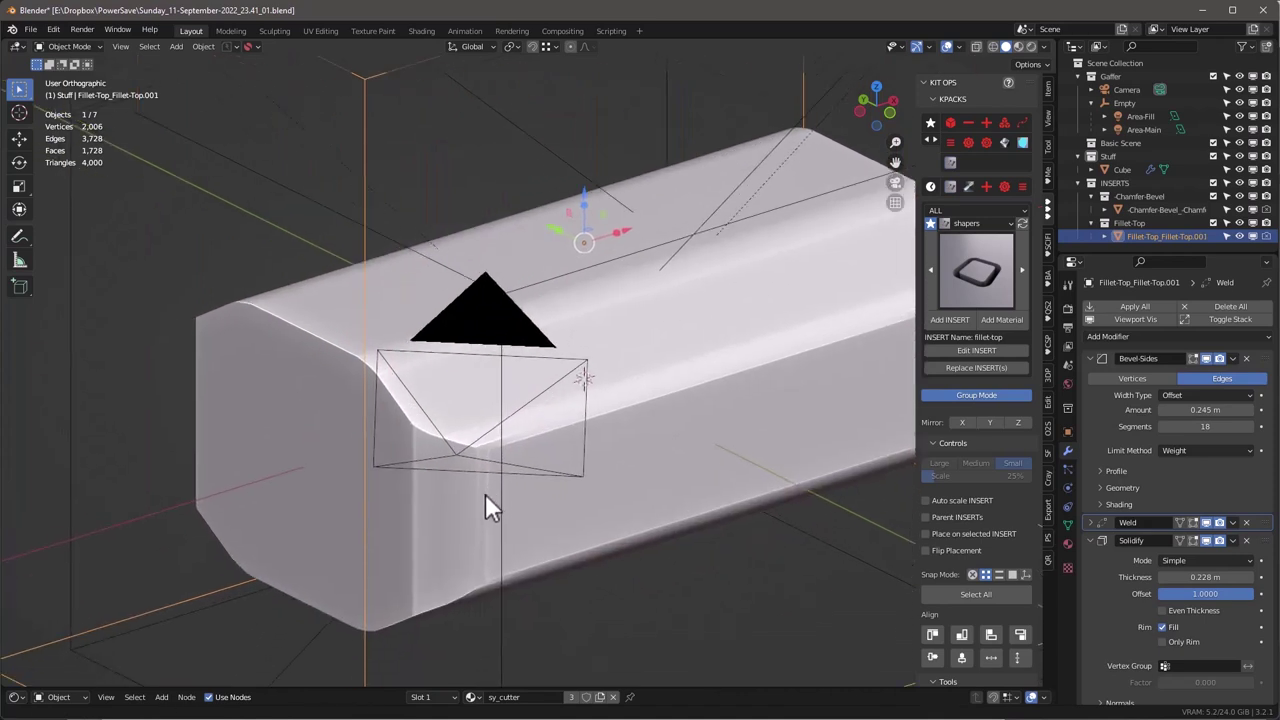
middle_click_drag(534, 312, 565, 219)
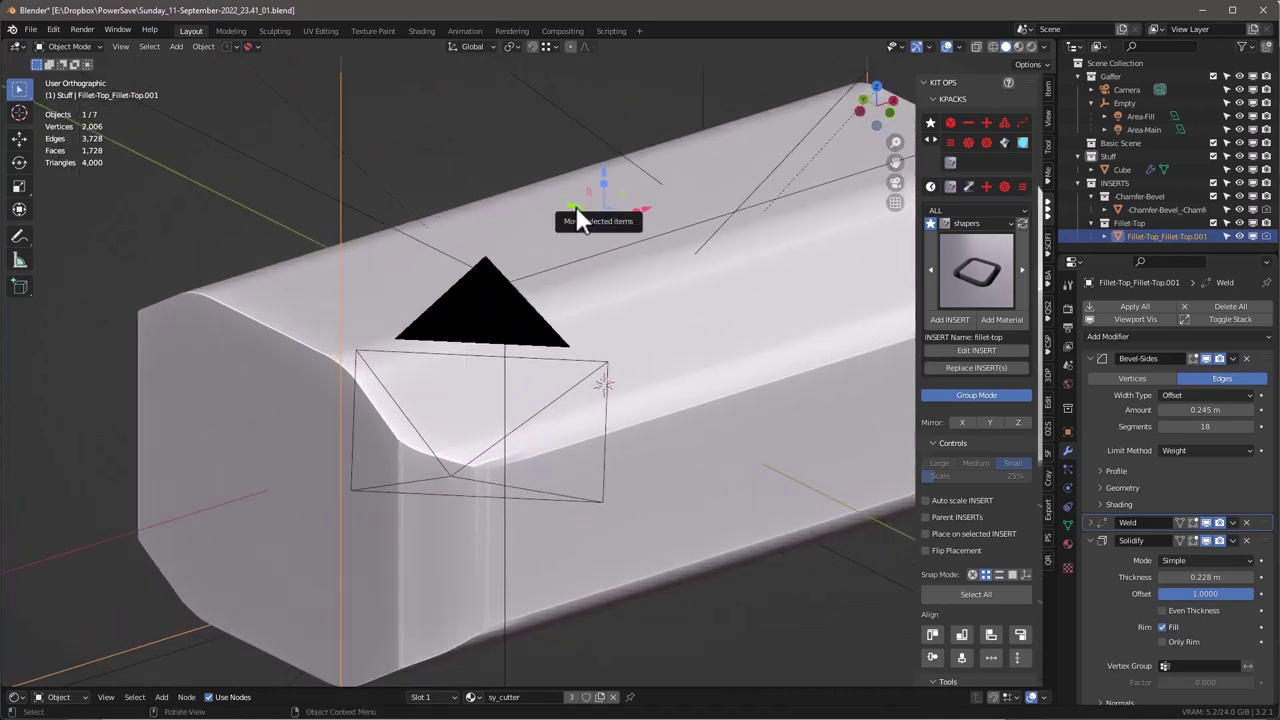
key("s")
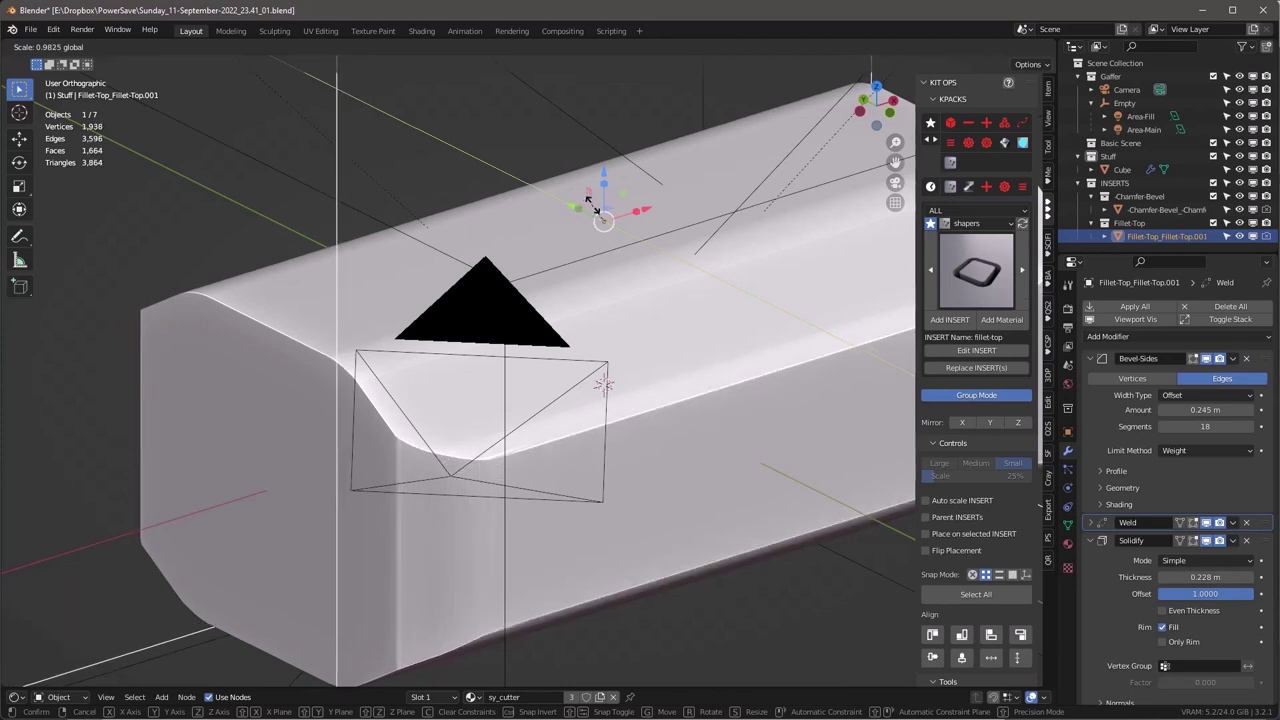
left_click(592, 206)
scroll(584, 367, "down", 4)
middle_click_drag(584, 367, 618, 346)
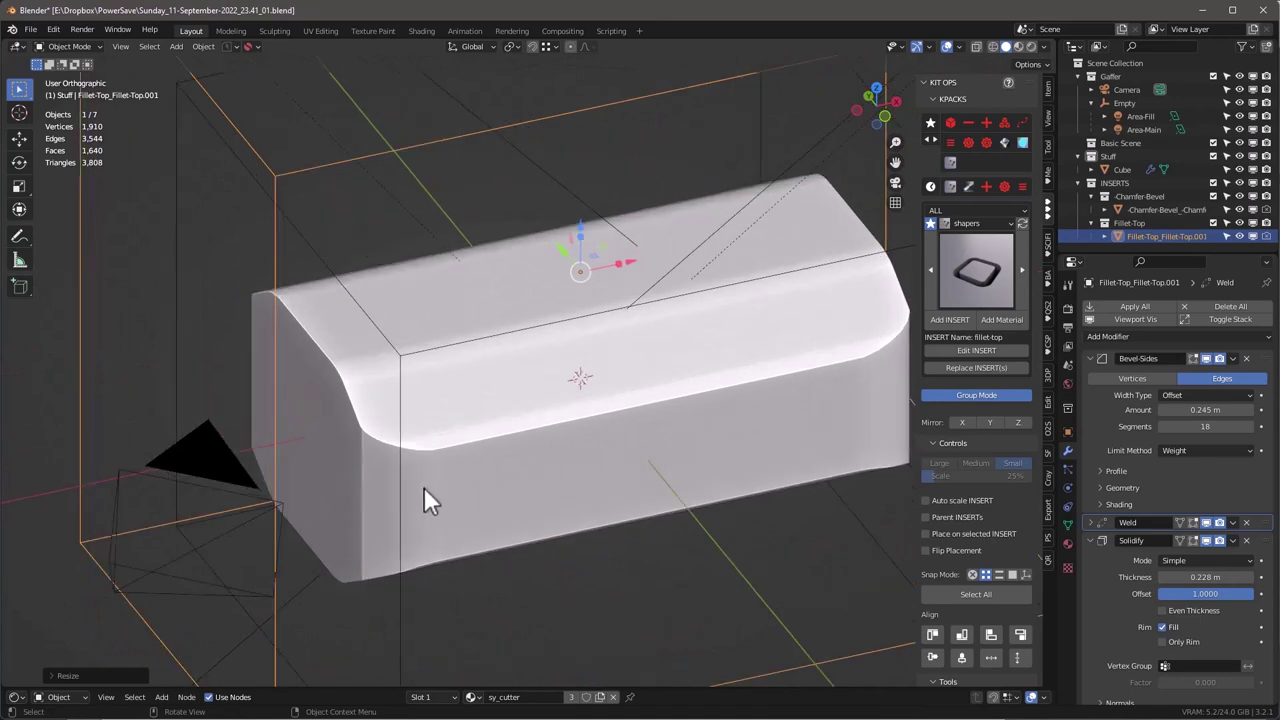
Increase the fillet-top INSERT's Bevel-Sides segments and set the chamfer INSERT's Bevel.001 segments to 24.
middle_click_drag(434, 470, 503, 422)
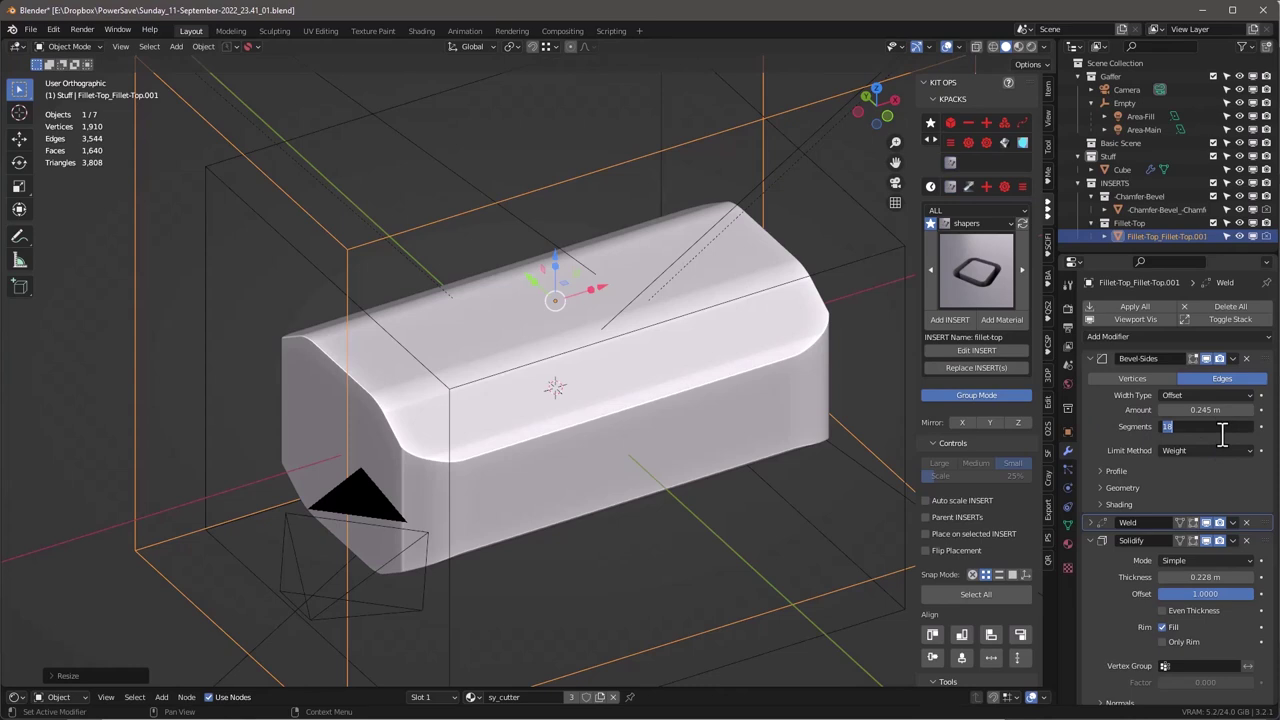
key("Return")
scroll(478, 480, "up", 2)
left_click(268, 195)
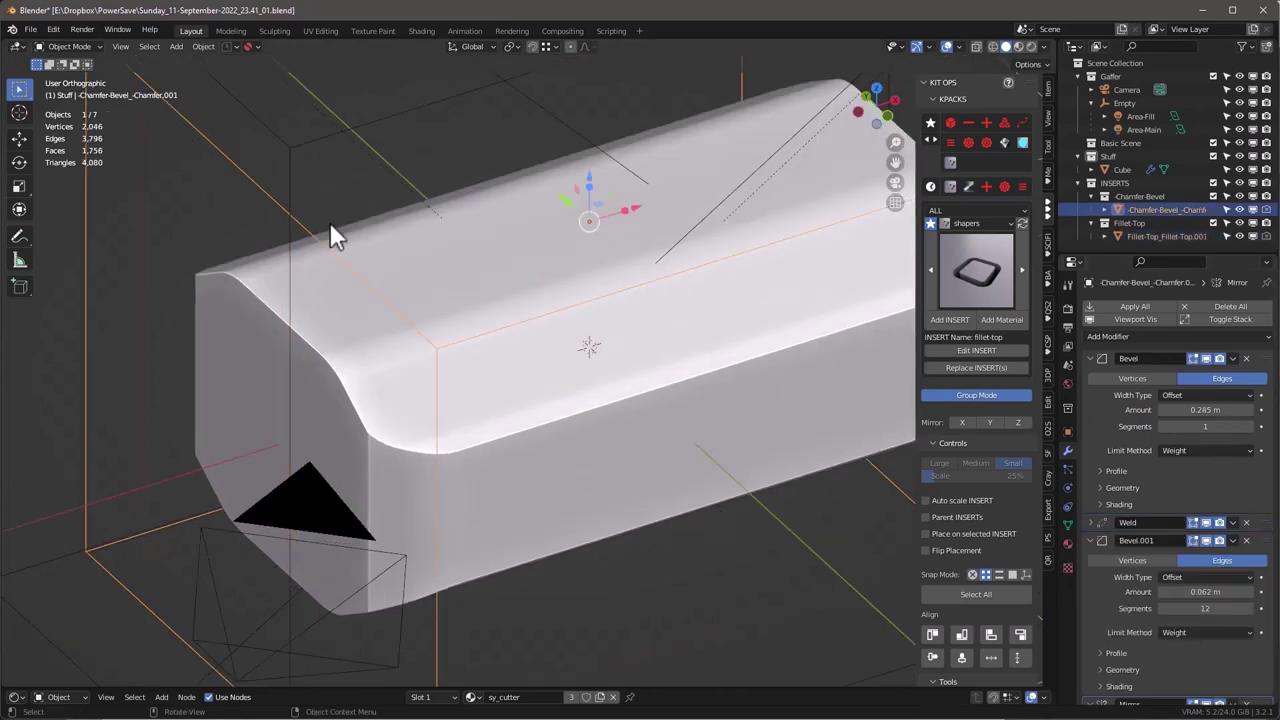
left_click_drag(1205, 425, 1160, 426)
scroll(1159, 638, "down", 2)
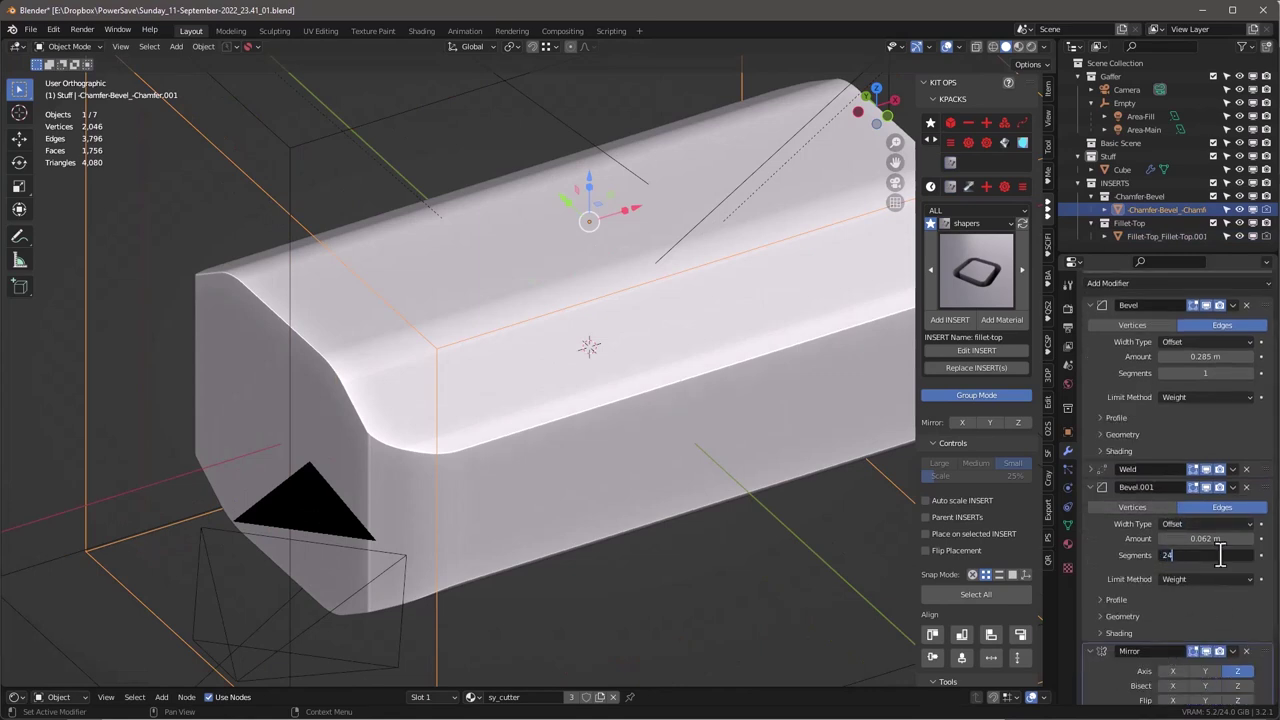
key("Return")
scroll(564, 457, "up", 2)
scroll(562, 455, "down", 1)
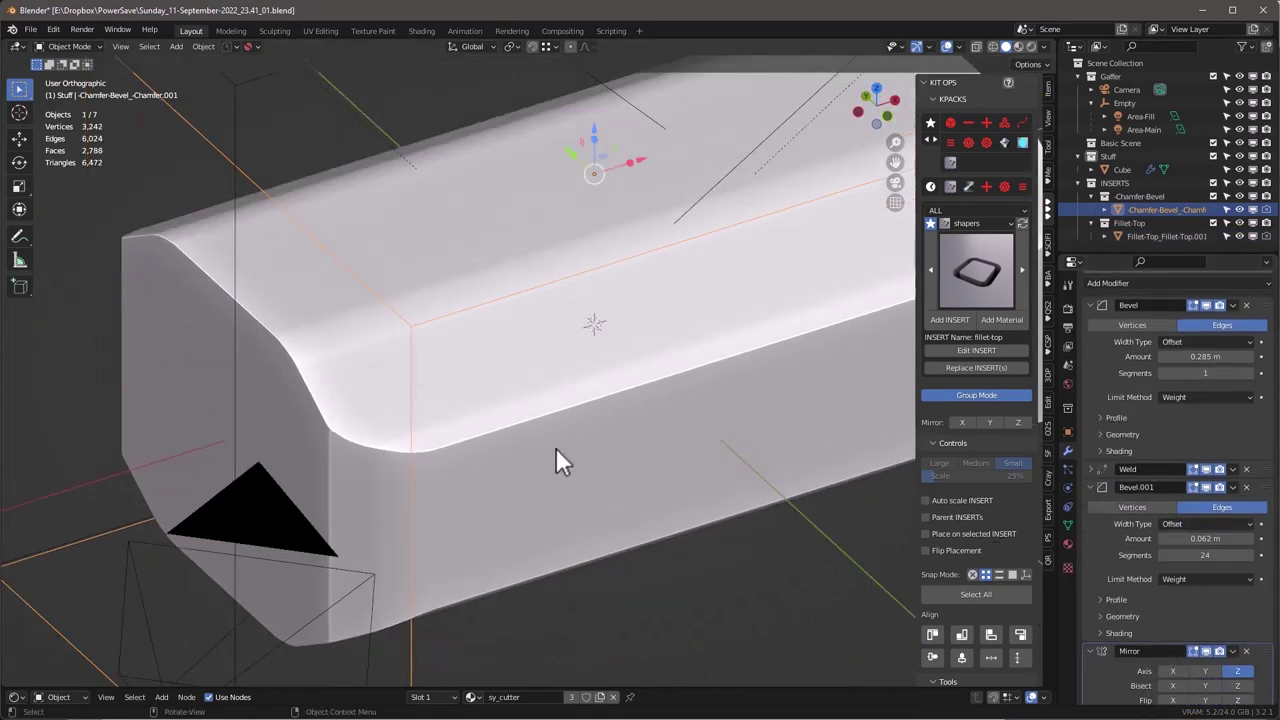
Briefly overlay the wireframe to check the denser corner and chamfer geometry, restoring the plain shaded view.
key("q")
left_click(557, 449)
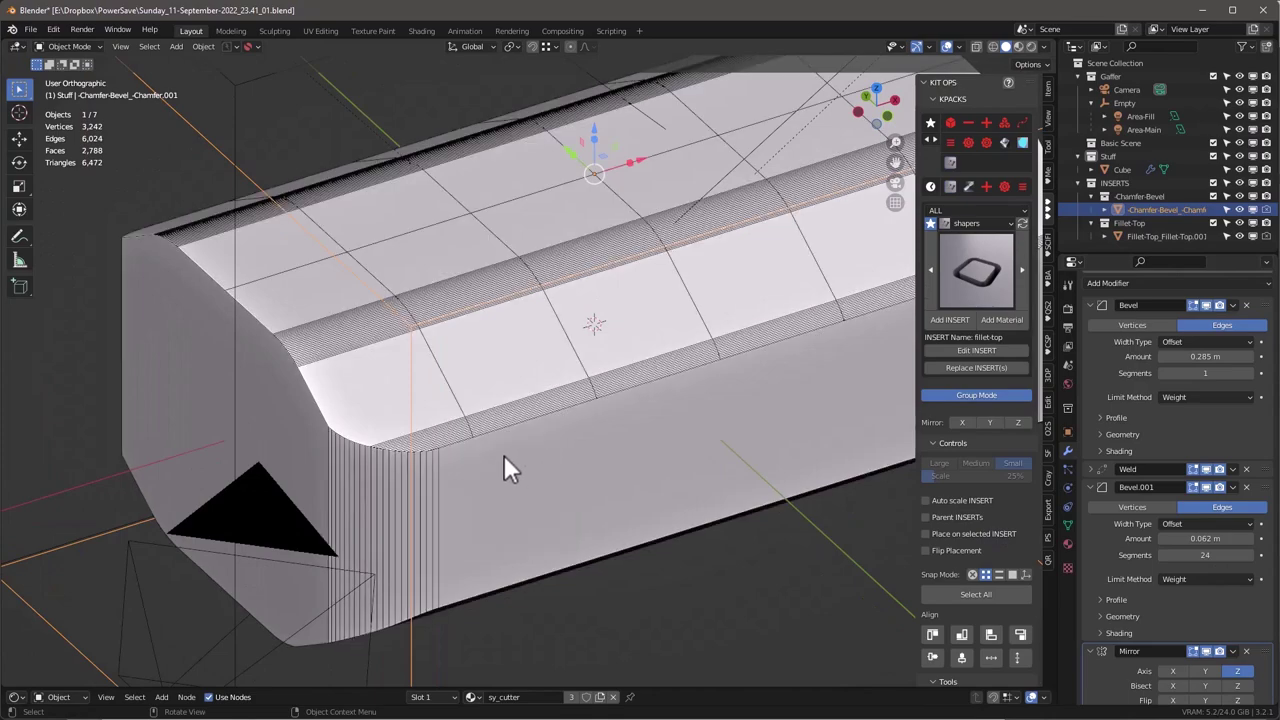
middle_click_drag(504, 458, 582, 455)
scroll(582, 455, "up", 2)
key("q")
left_click(576, 446)
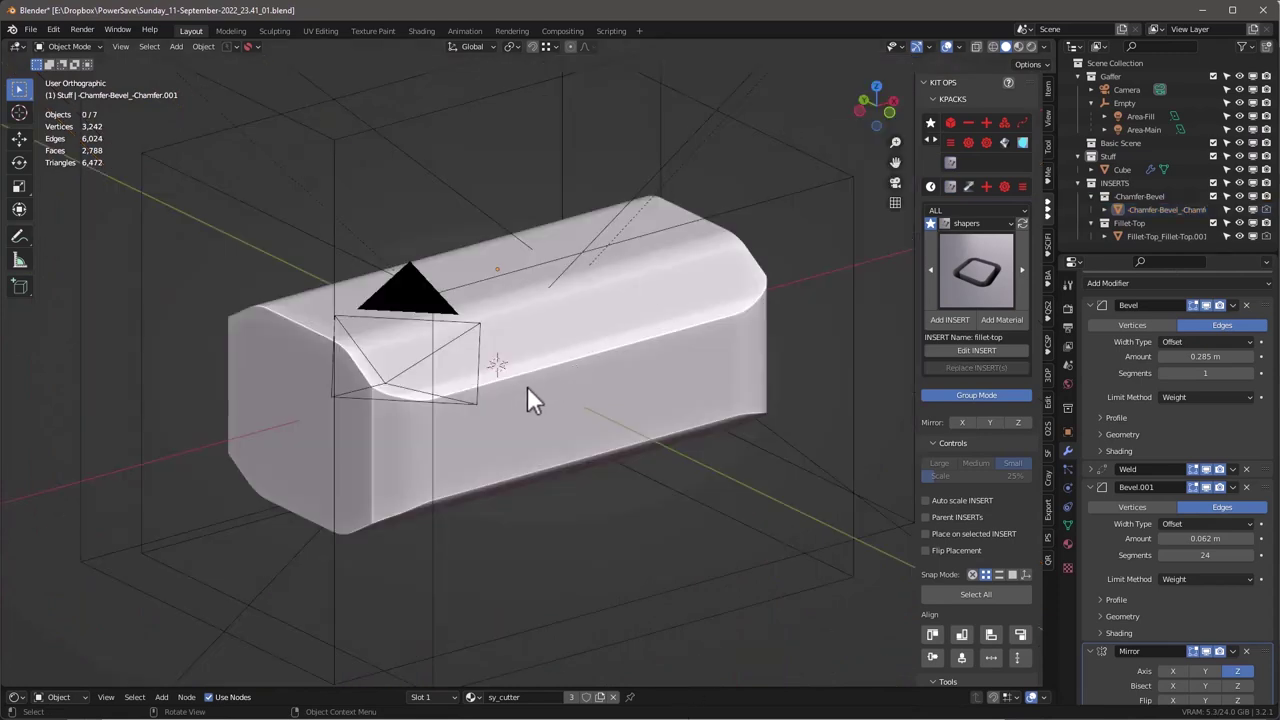
Select the box and choose the -rounded-box INSERT from the shapers KPACK, with the box's flat end in view.
middle_click_drag(527, 386, 652, 366)
left_click(644, 396)
left_click(960, 285)
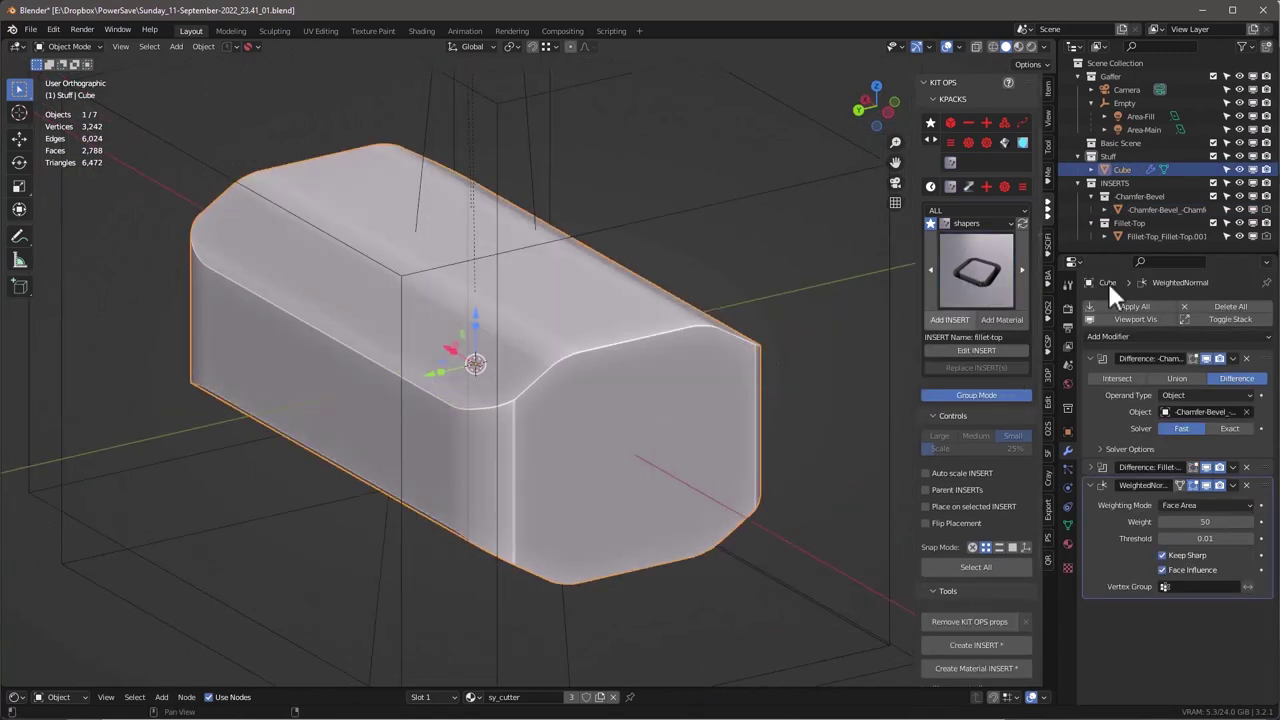
left_click(990, 282)
left_click(720, 345)
middle_click_drag(720, 345, 657, 397)
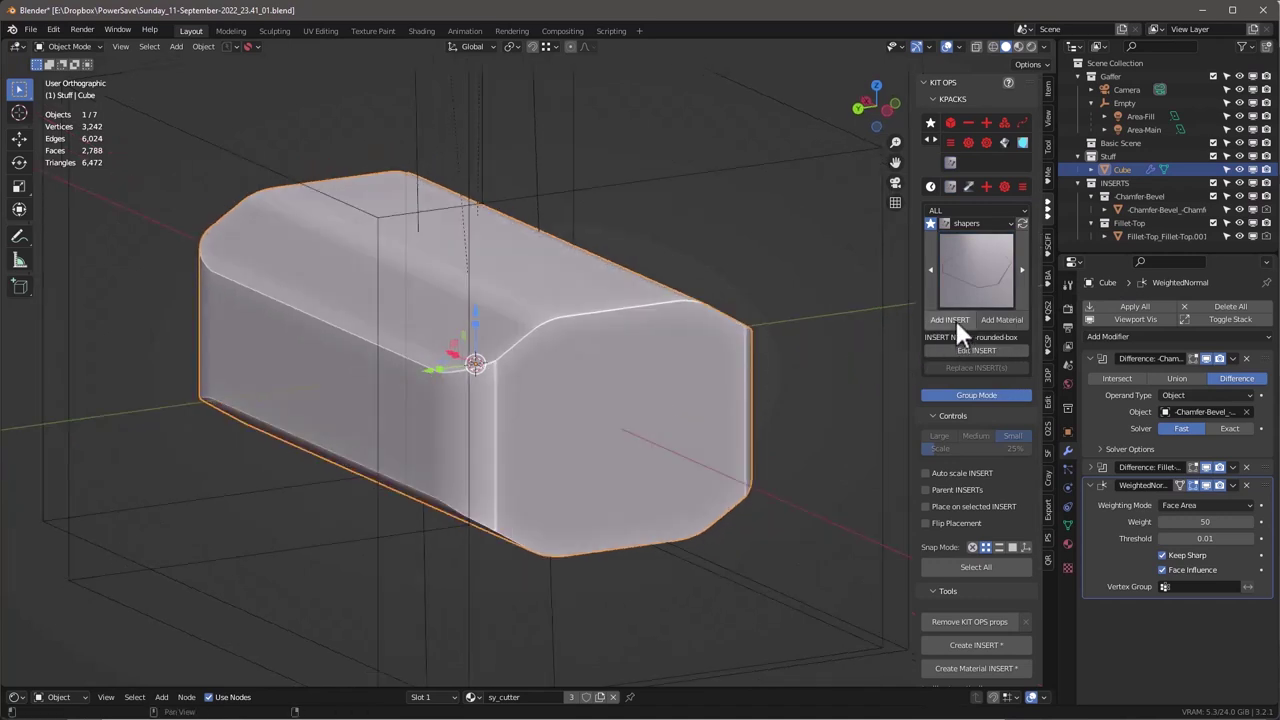
Set the snap mode to face and place the -rounded-box INSERT centred on the box's end face, enlarged to nearly fill it.
left_click(1013, 547)
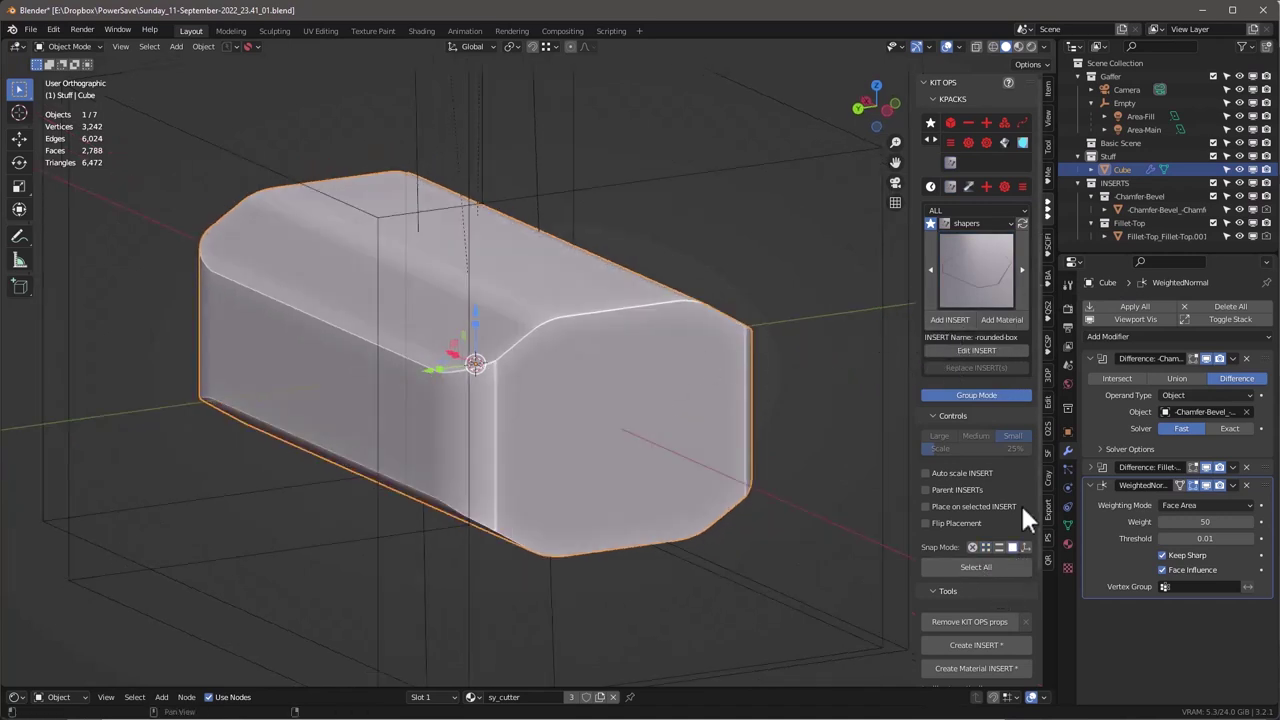
left_click(952, 320)
scroll(616, 441, "down", 2, "alt")
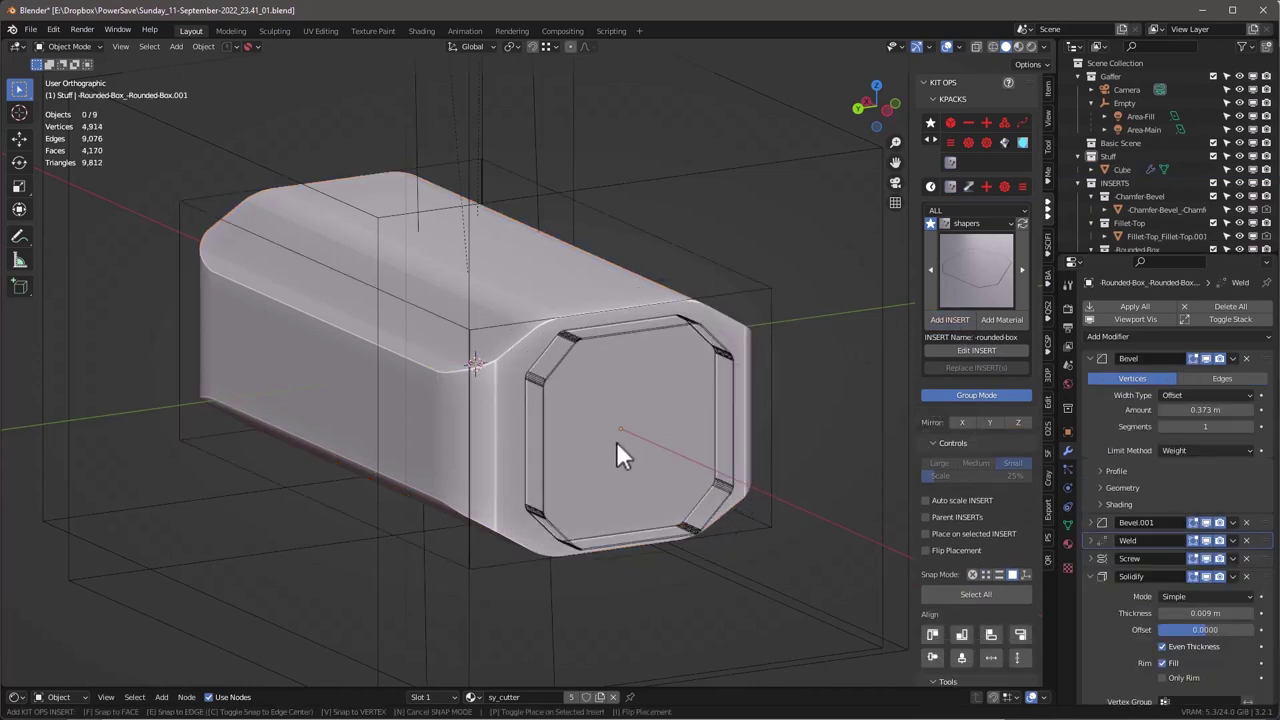
scroll(616, 441, "up", 1, "alt")
scroll(617, 441, "down", 1, "alt")
scroll(617, 441, "up", 1, "alt")
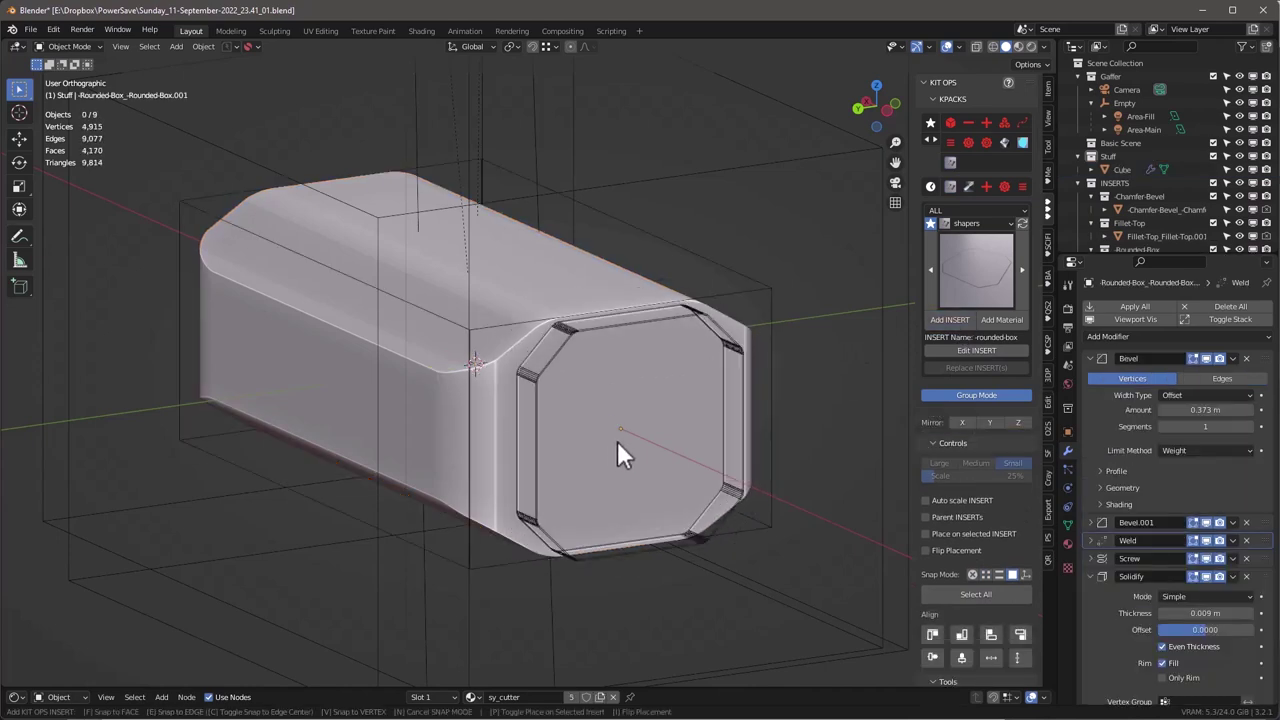
left_click(623, 439)
Widen the rounded-box INSERT along Y in the orthographic end view to better span the end face.
middle_click_drag(626, 426, 583, 408)
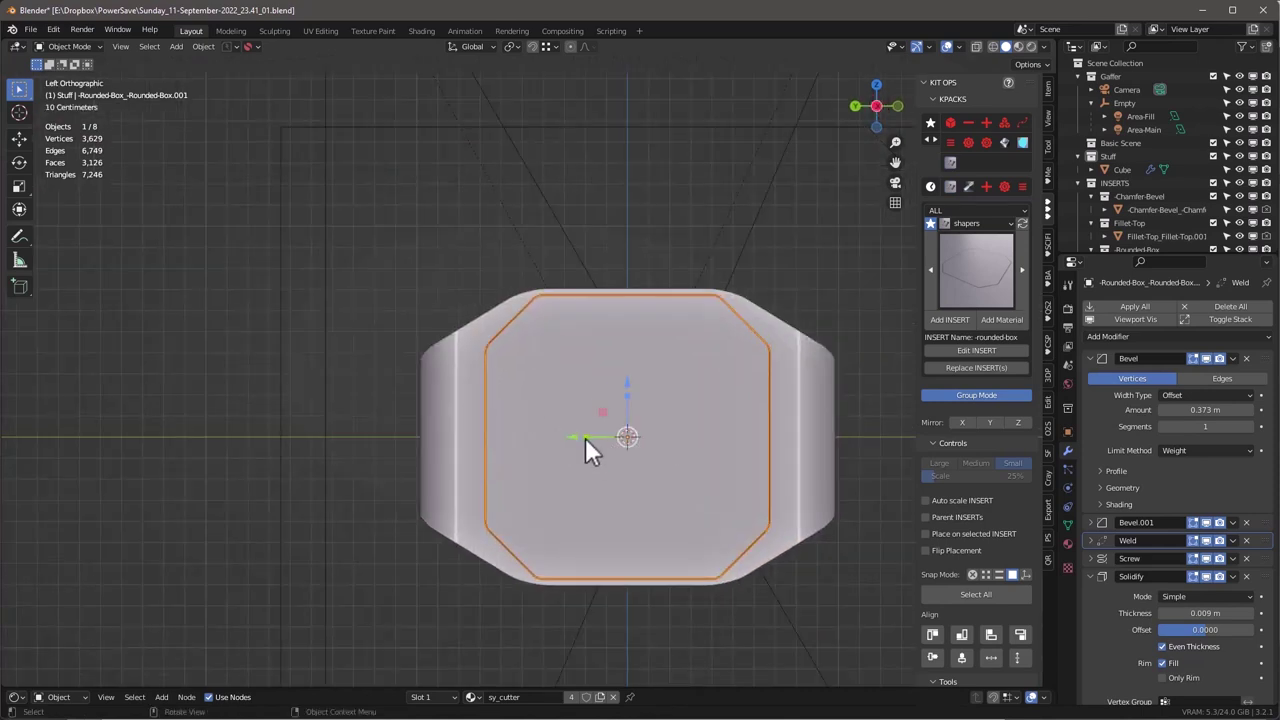
left_click_drag(587, 440, 576, 438)
middle_click_drag(605, 462, 744, 359)
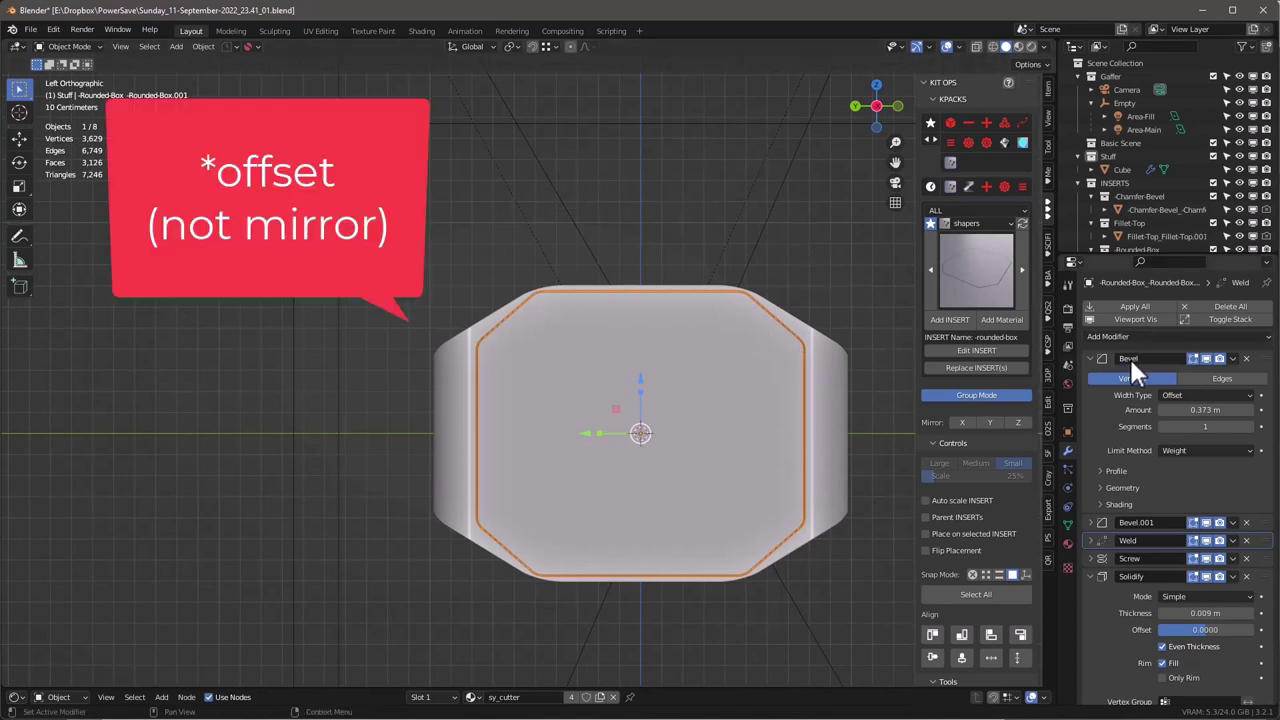
Apply the rounded-box INSERT's first Bevel modifier and open its mesh for editing.
left_click(1234, 360)
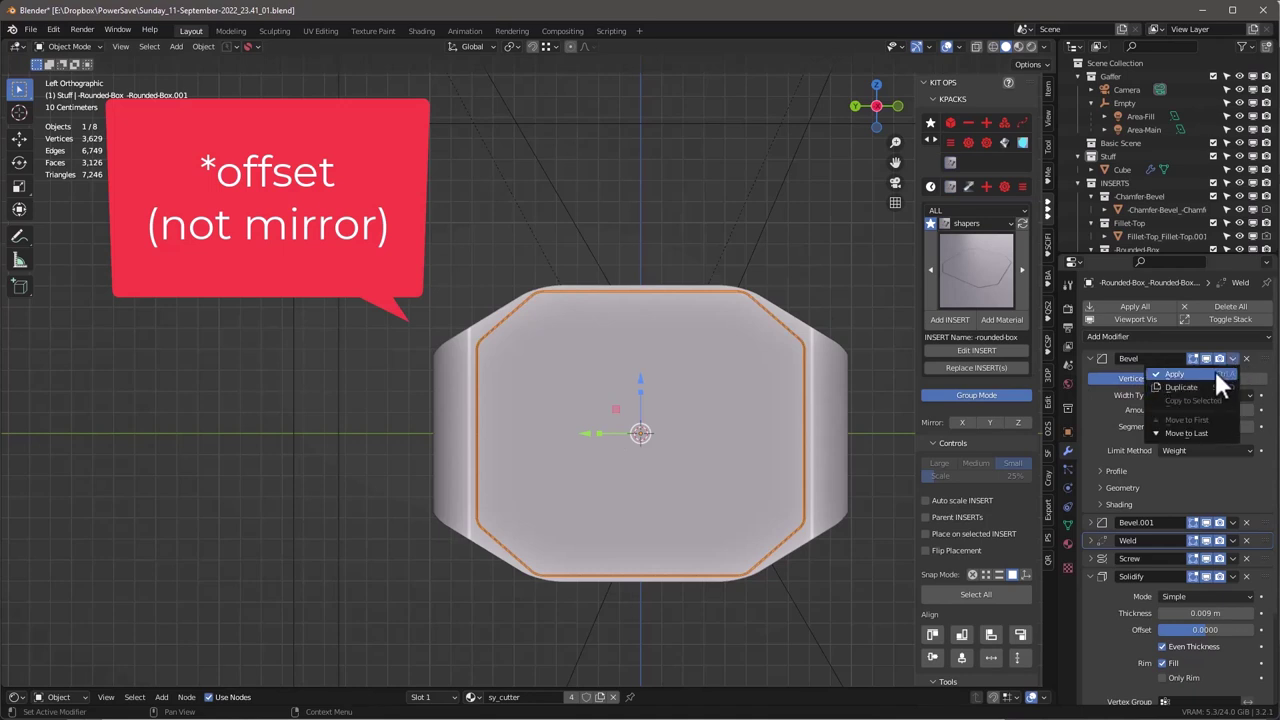
left_click(1214, 368)
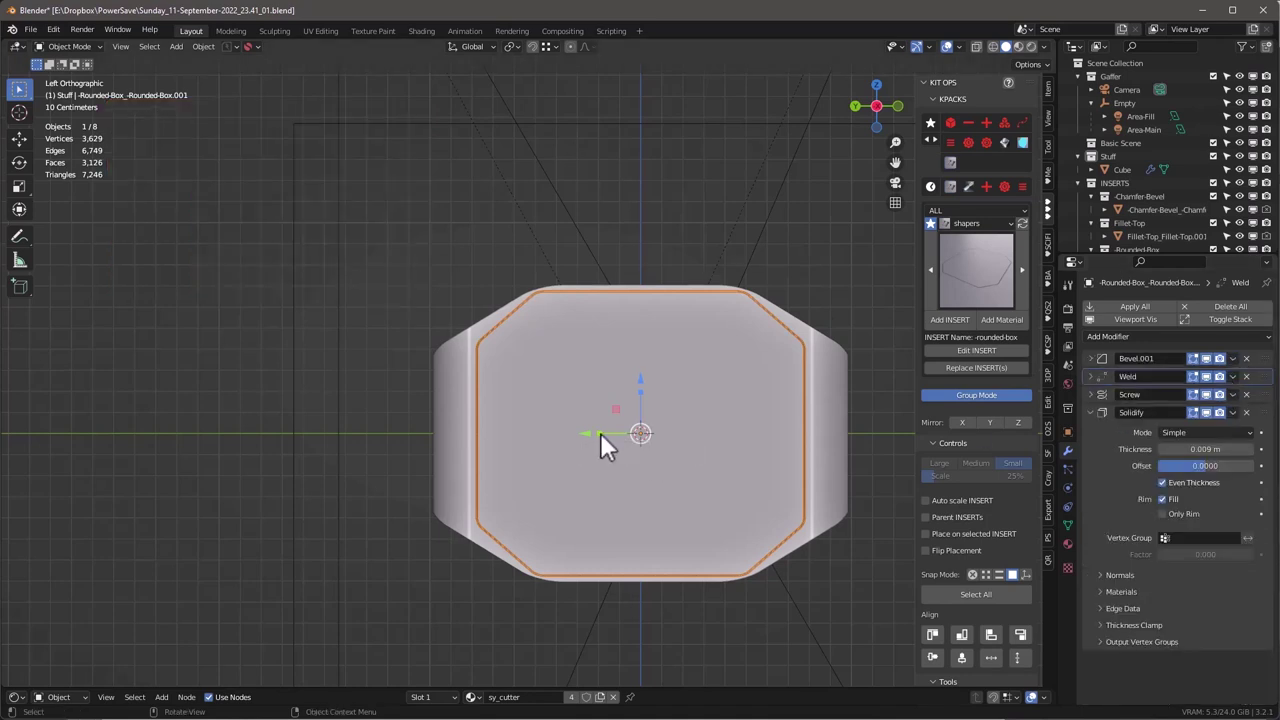
key("Tab")
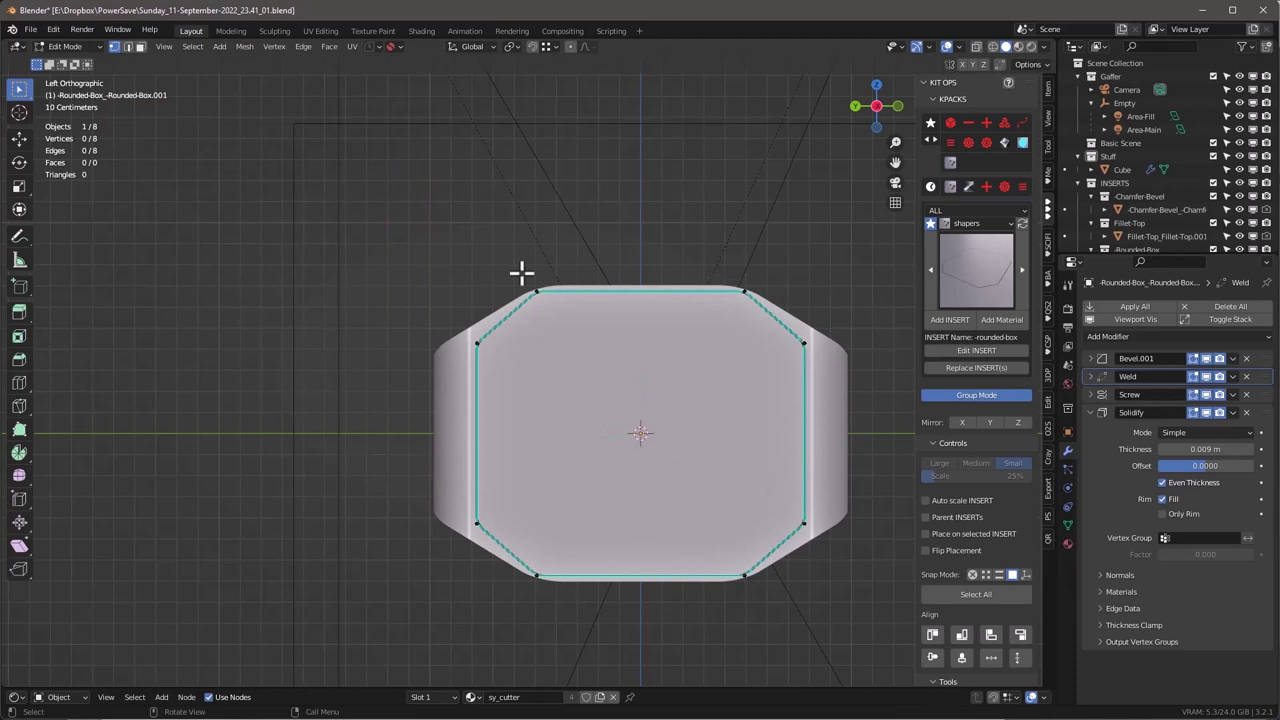
Scale the rounded-box profile's upper and lower edge vertices inward along Y and Z to follow the end face outline.
left_click_drag(521, 272, 766, 600)
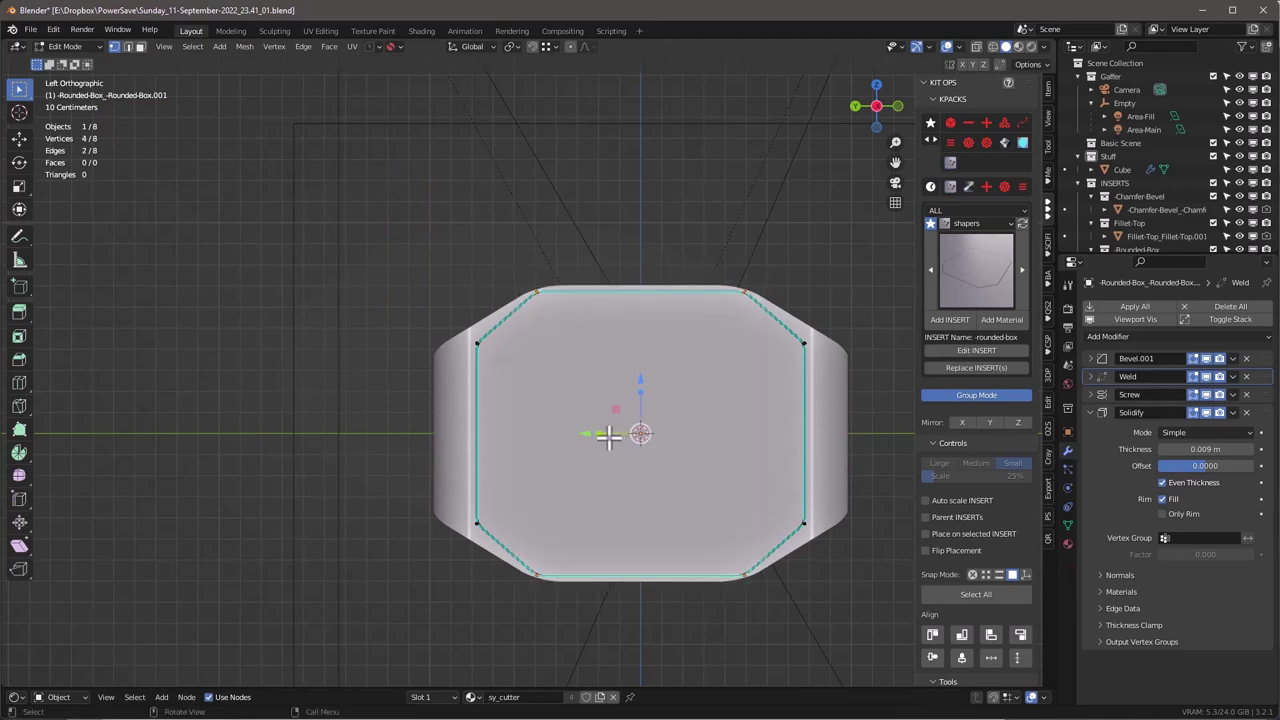
key("s")
key("y")
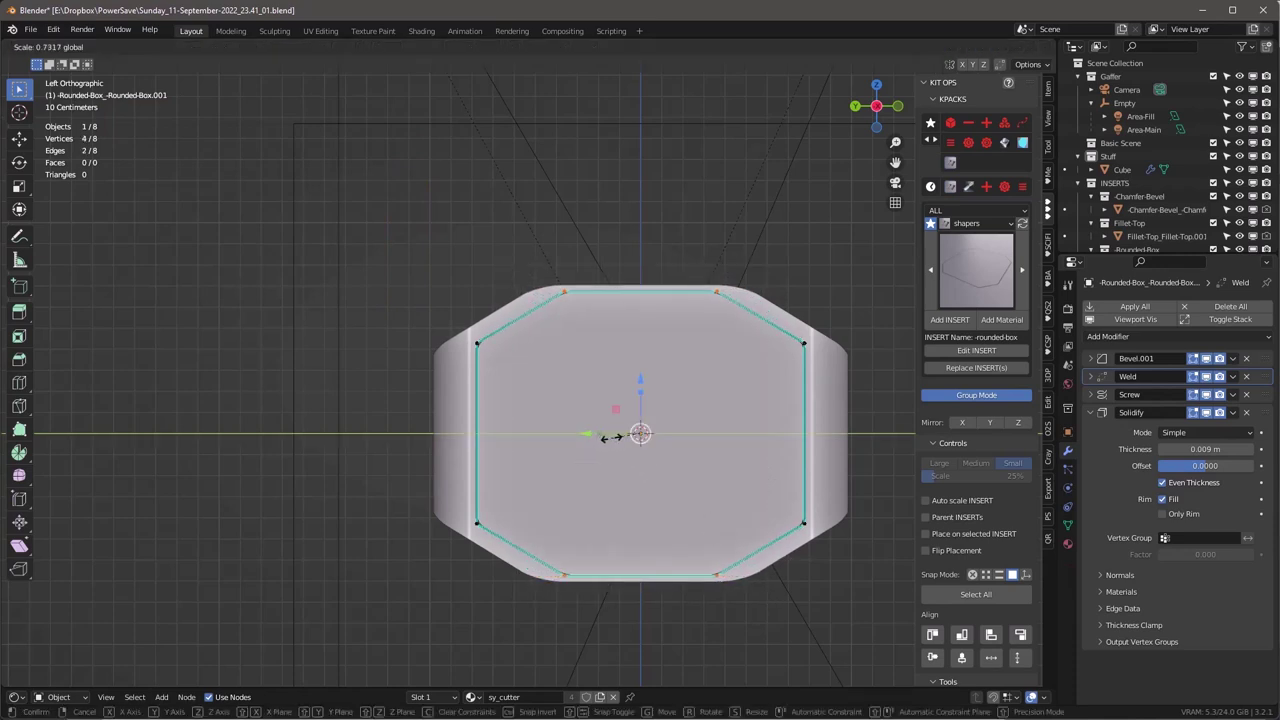
left_click(610, 437)
key("s")
key("y")
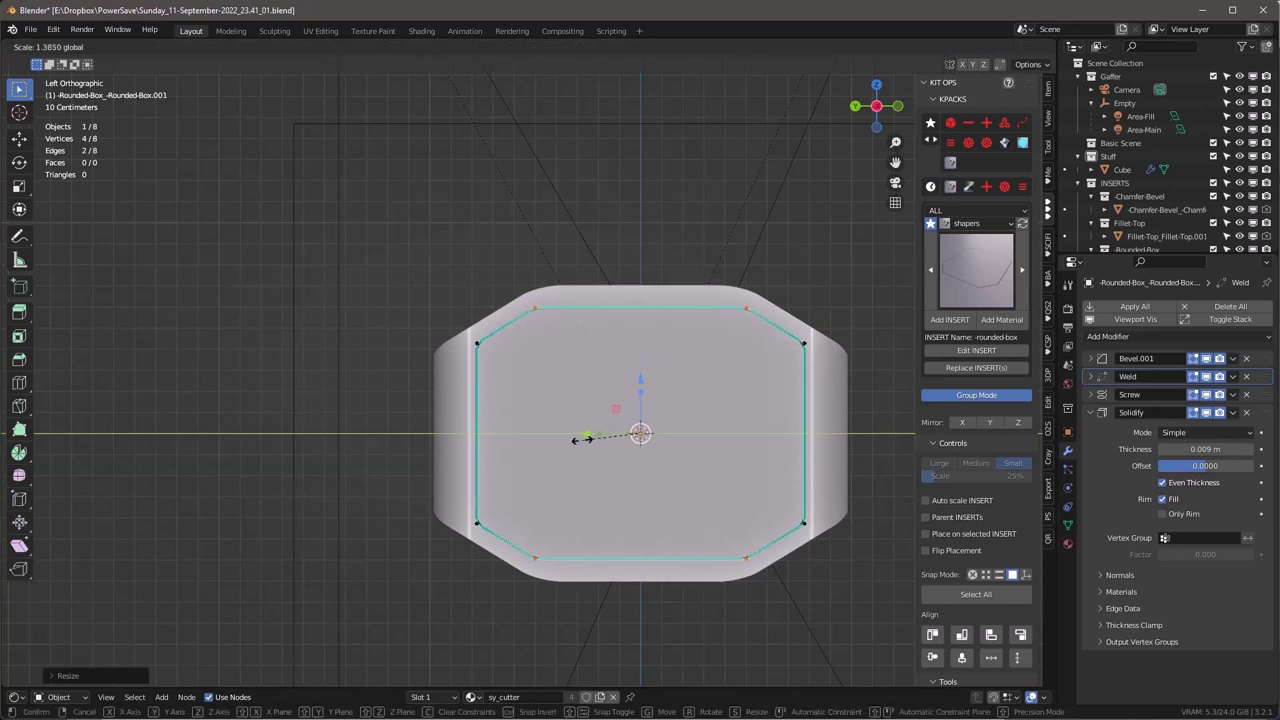
key("z")
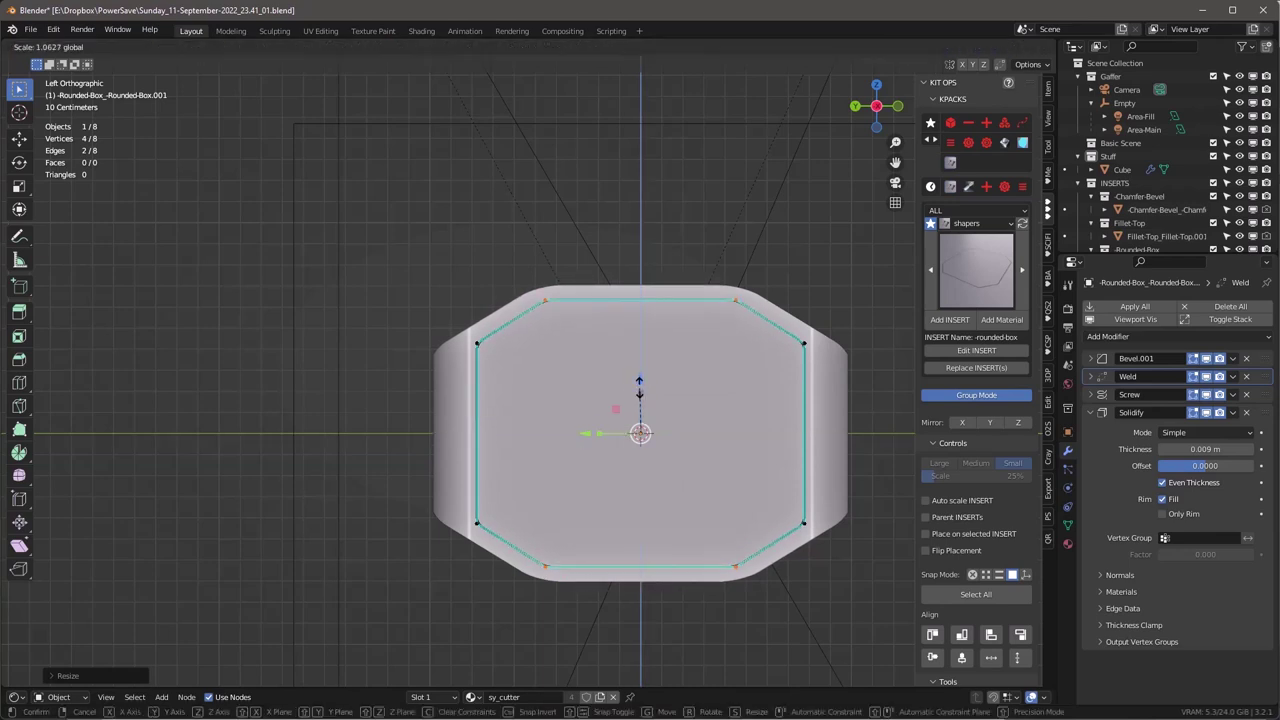
left_click(640, 386)
key("Tab")
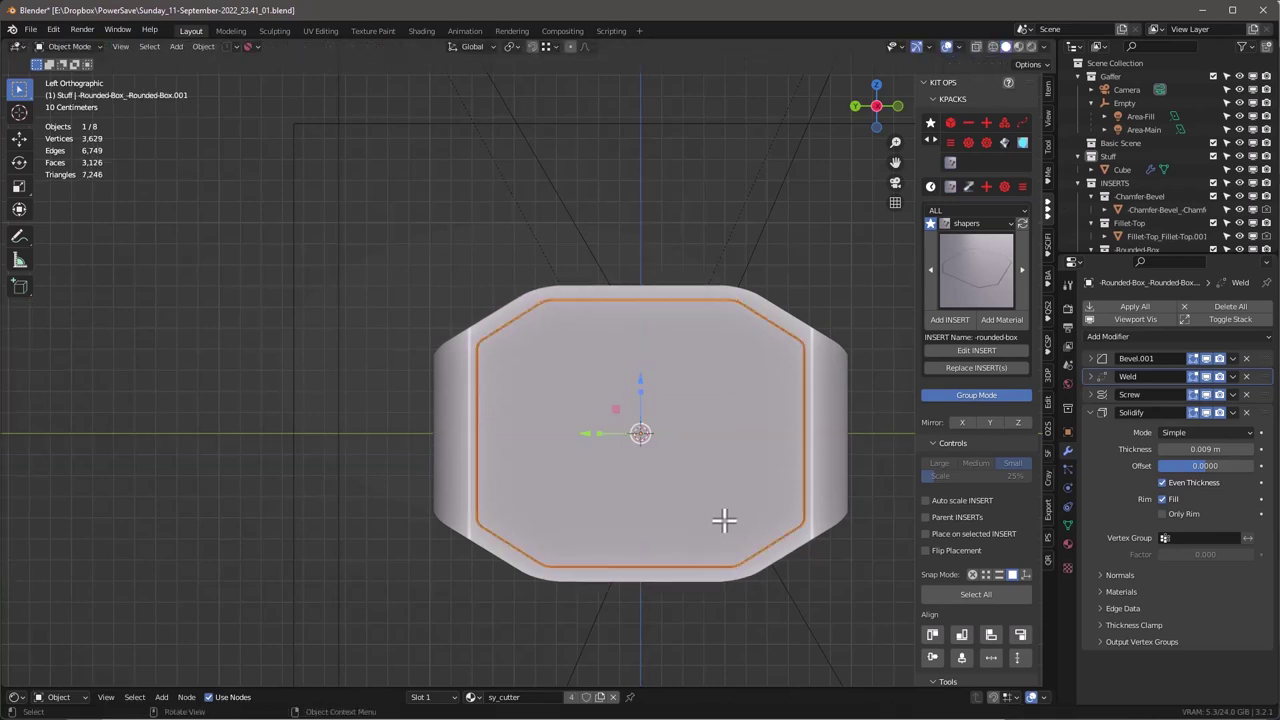
Increase the rounded-box INSERT's Solidify thickness to about 0.091 m to widen the groove around the end face.
middle_click_drag(726, 523, 1134, 468)
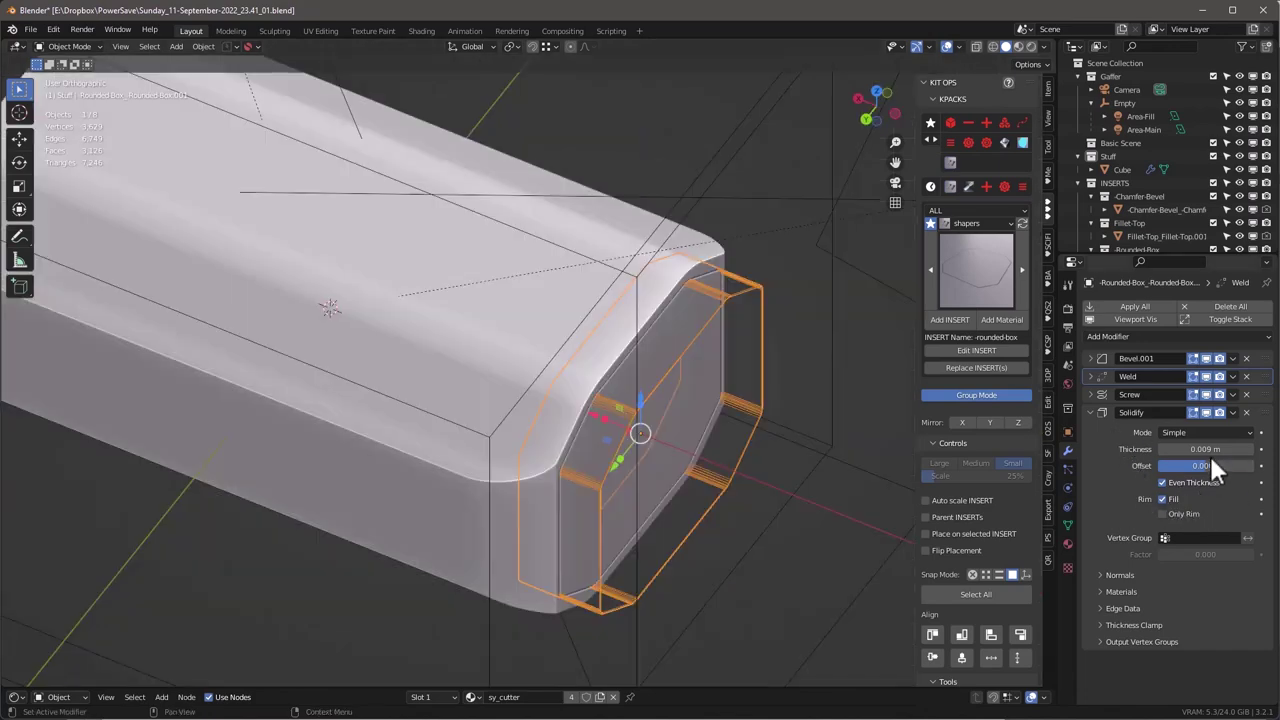
left_click_drag(1203, 450, 1225, 450)
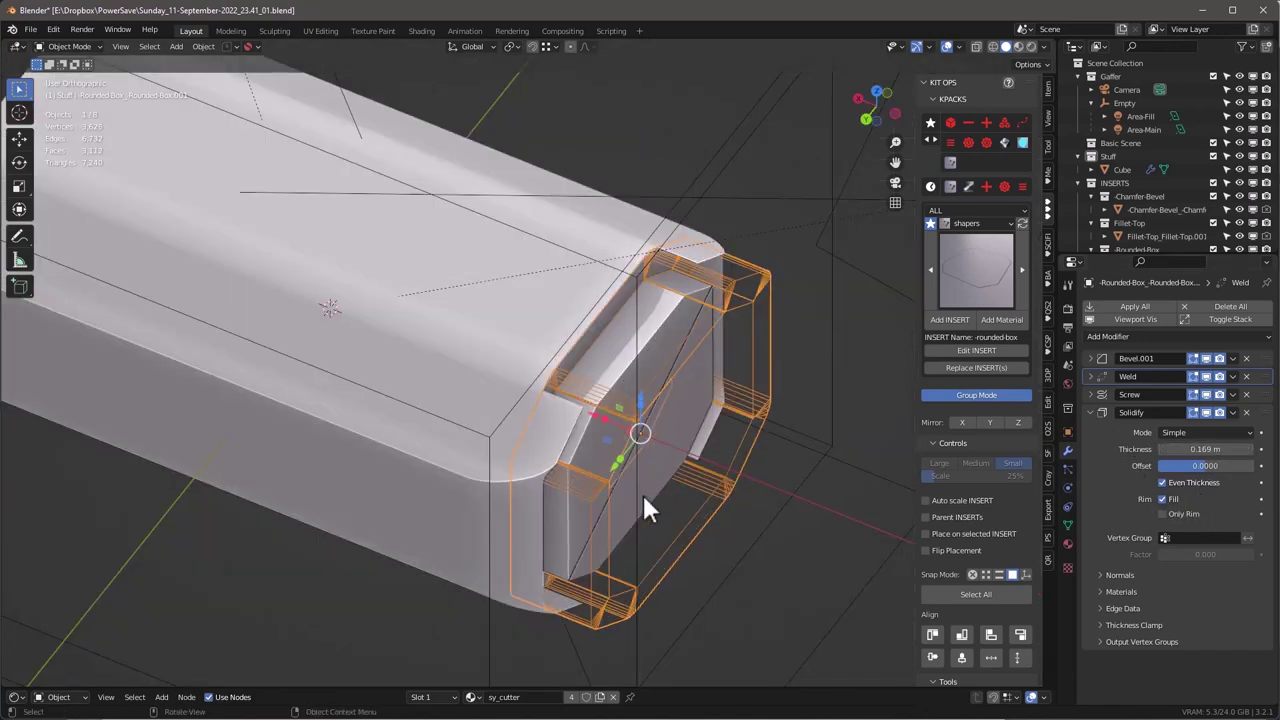
middle_click_drag(643, 491, 640, 455)
left_click_drag(1205, 449, 1181, 449)
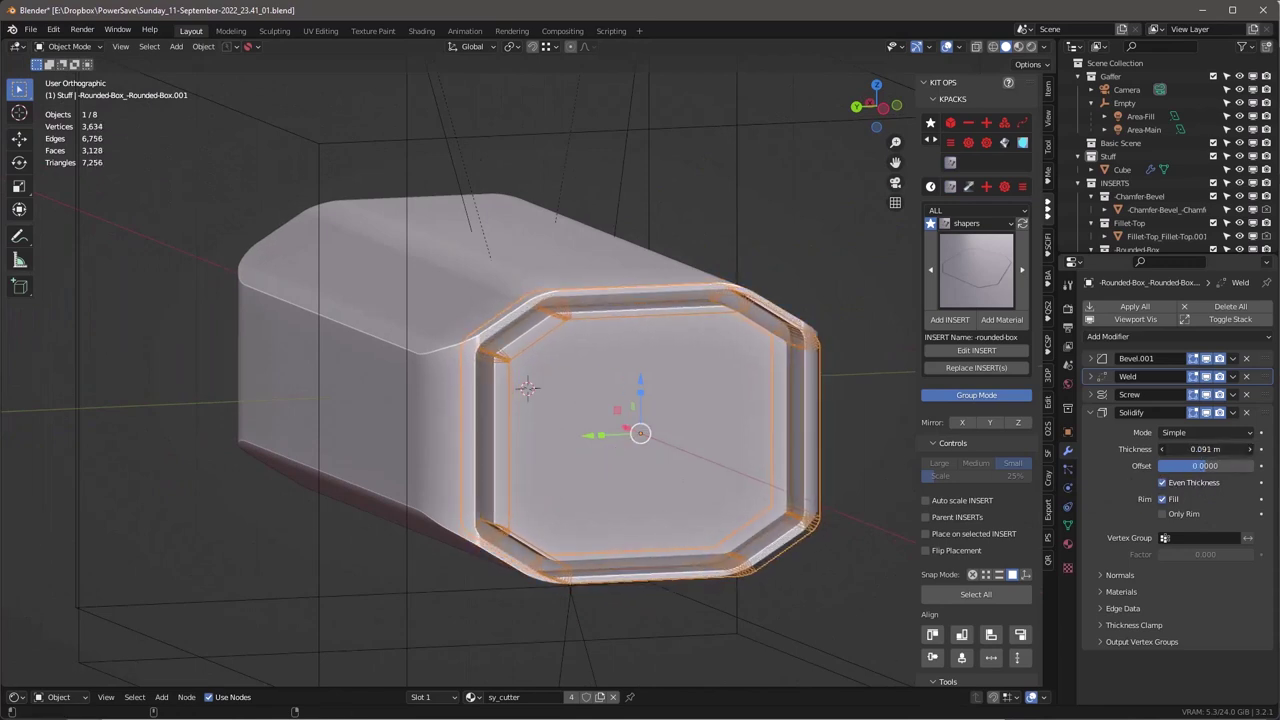
Set the Screw modifier's screw distance on the rounded-box INSERT to about -0.33 m.
left_click(1090, 394)
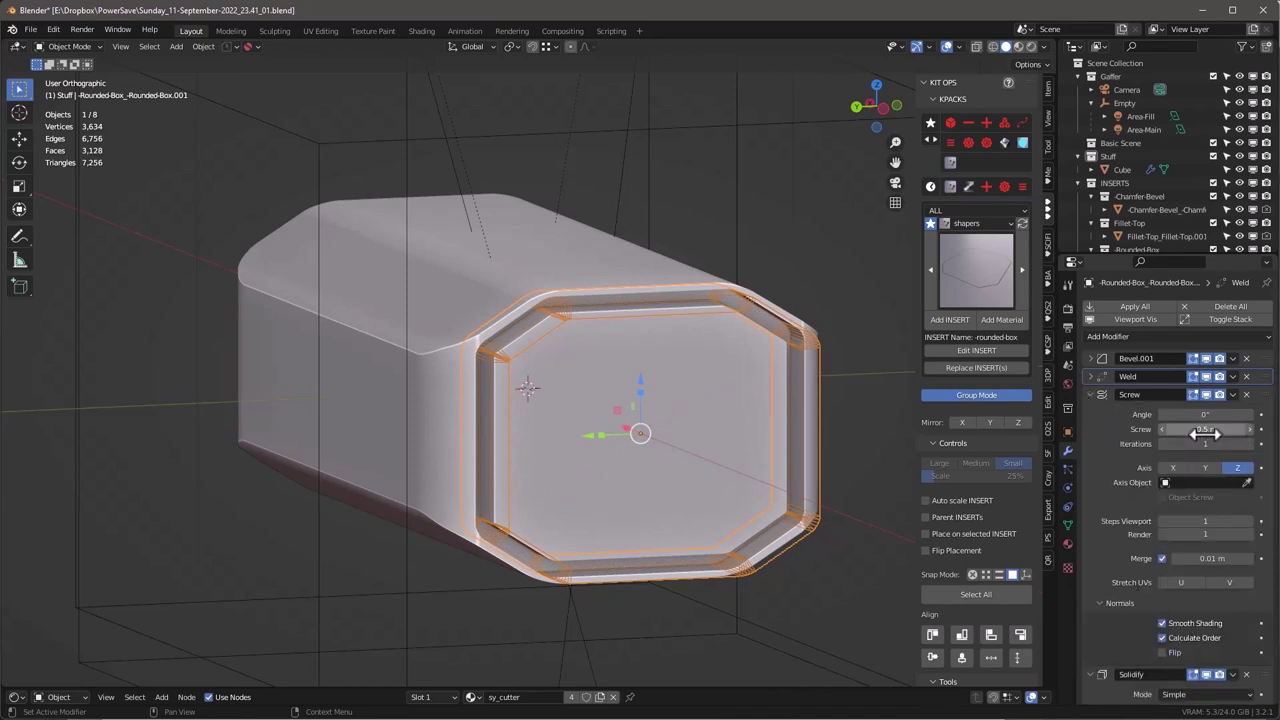
mouse_move(1204, 432)
left_mouse_down()
mouse_move(1140, 432)
mouse_move(1209, 432)
left_mouse_up()
middle_click_drag(765, 405, 782, 416)
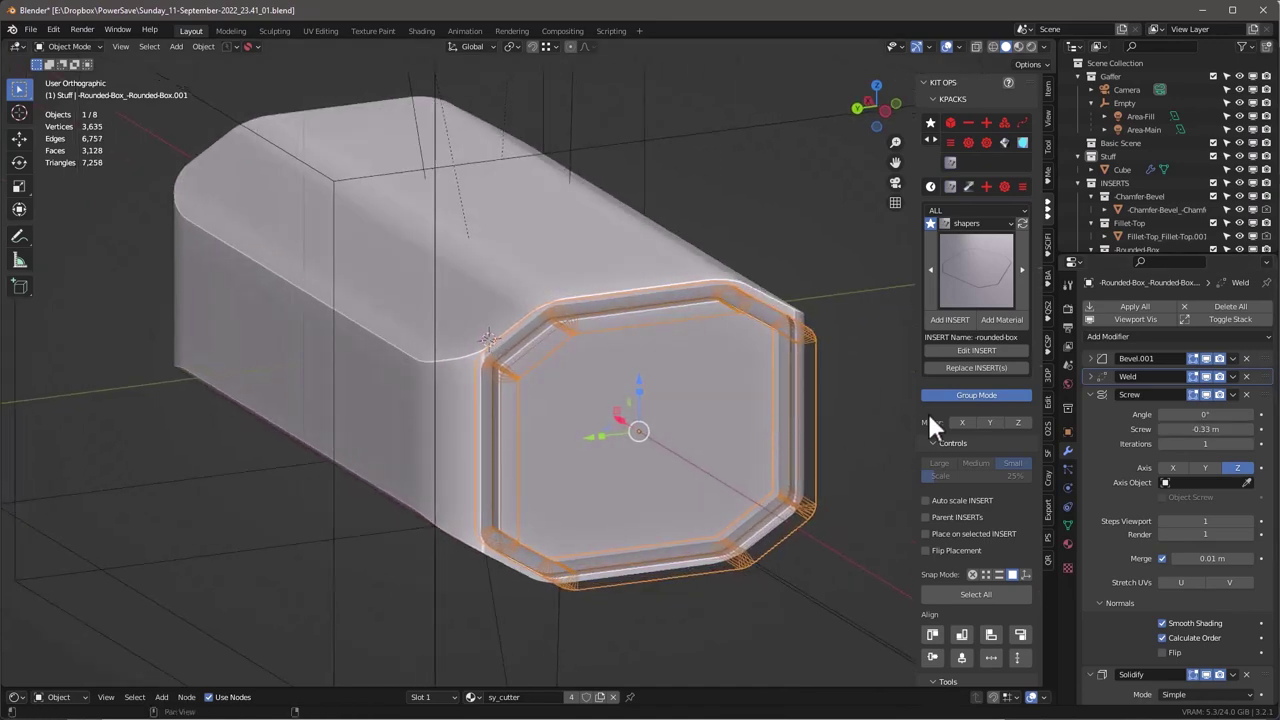
Mirror the rounded-box INSERT across X to cut the opposite end, and check both ends.
left_click(960, 422)
scroll(485, 343, "down", 4)
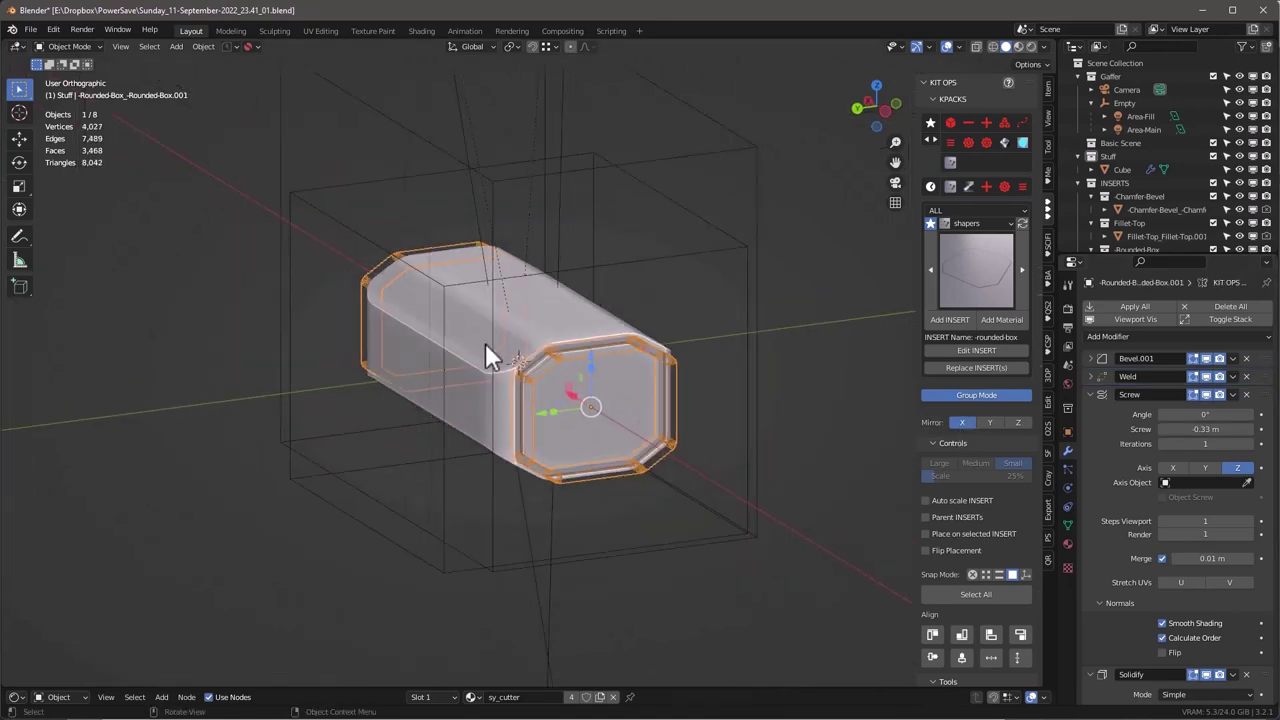
middle_click_drag(485, 343, 437, 335)
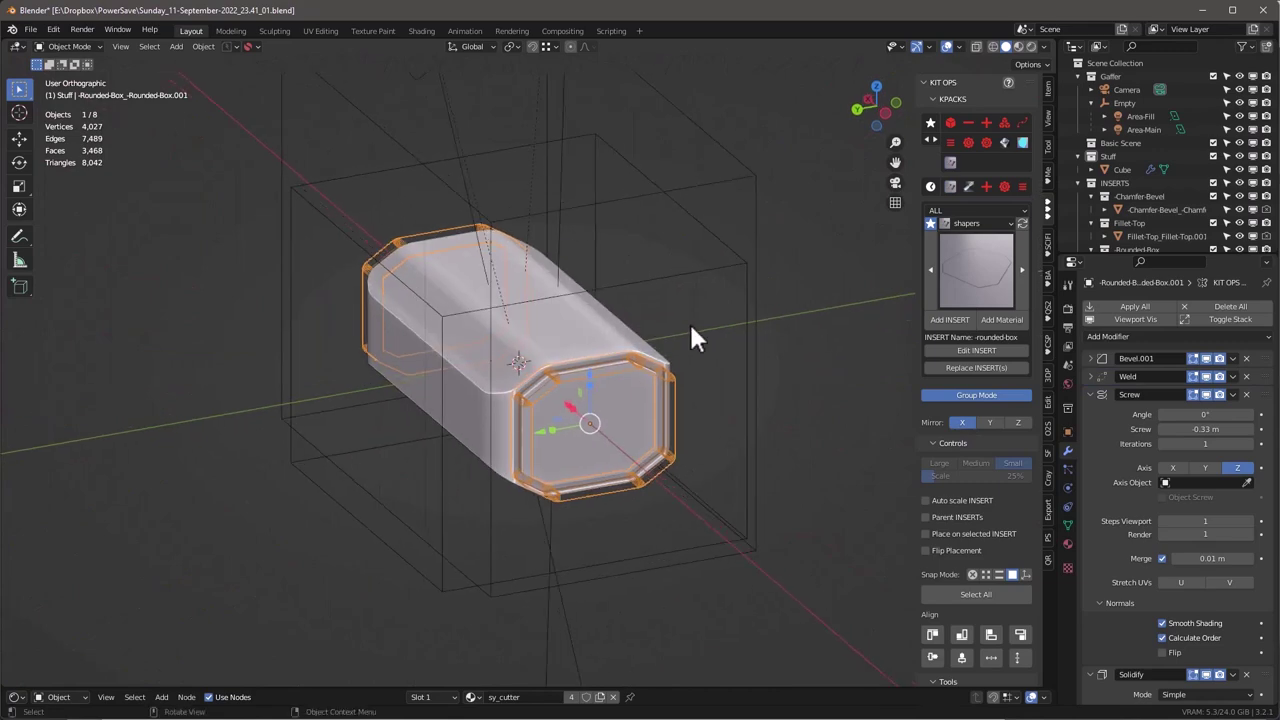
scroll(589, 432, "up", 3)
left_click(740, 345)
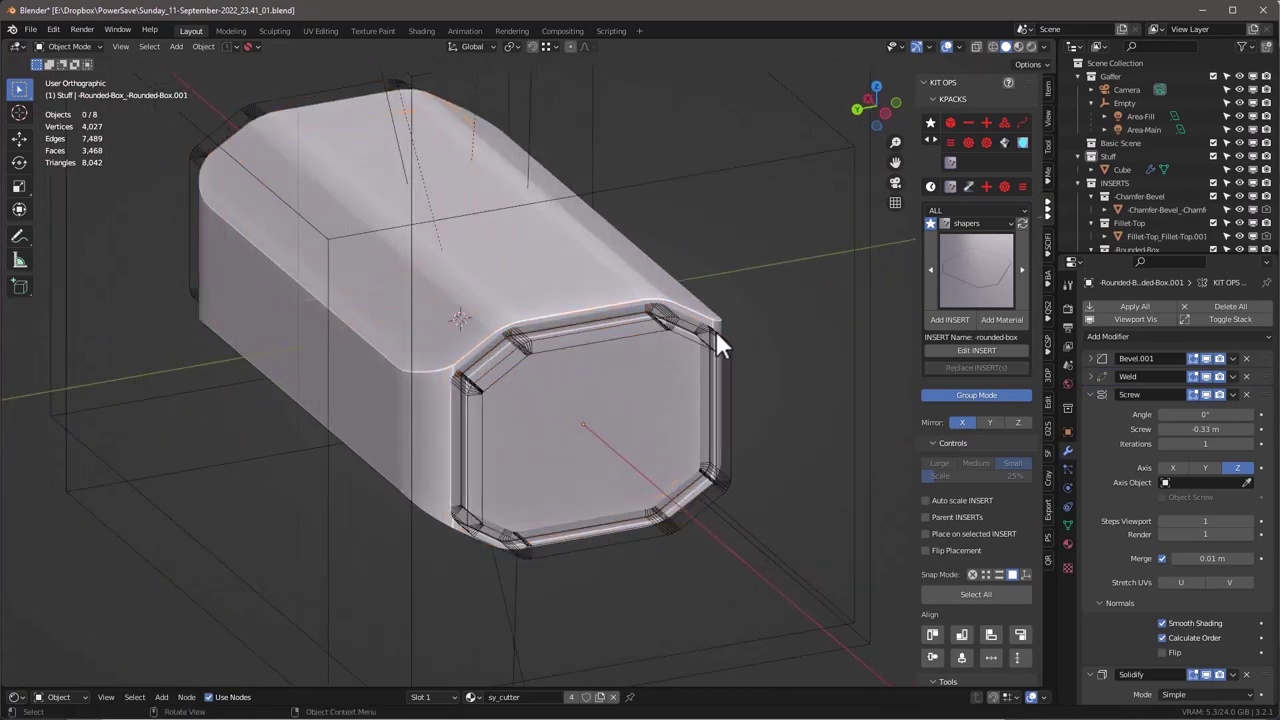
left_click(716, 331)
middle_click_drag(725, 337, 769, 332)
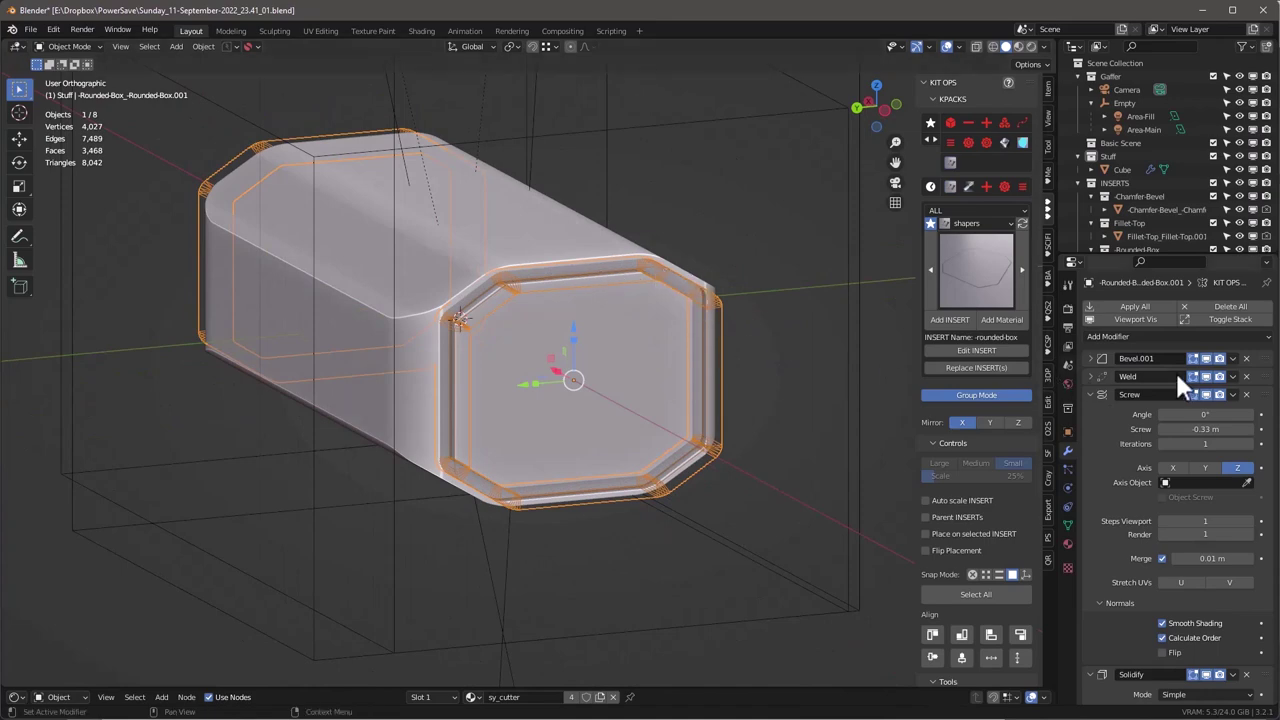
middle_click_drag(677, 351, 528, 346)
Place another -rounded-box INSERT, scaled down, at the centre of the box's long side face.
left_click(489, 366)
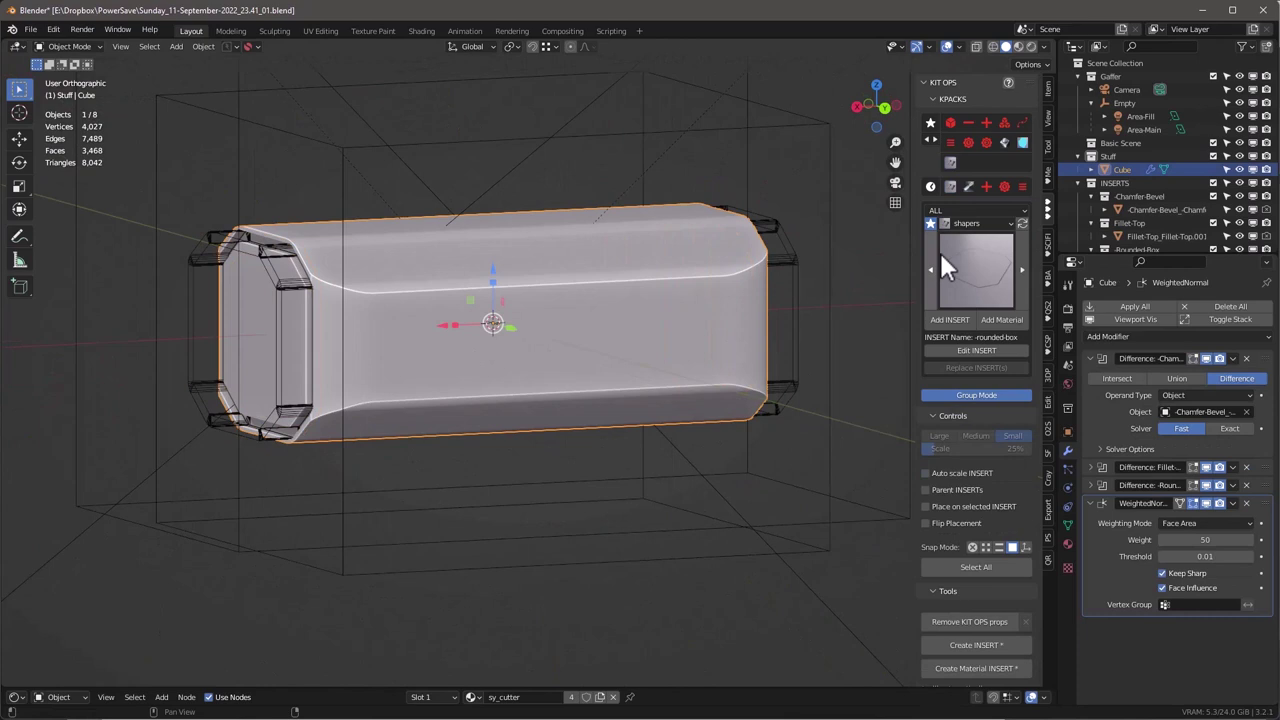
left_click(950, 318)
scroll(460, 337, "down", 5)
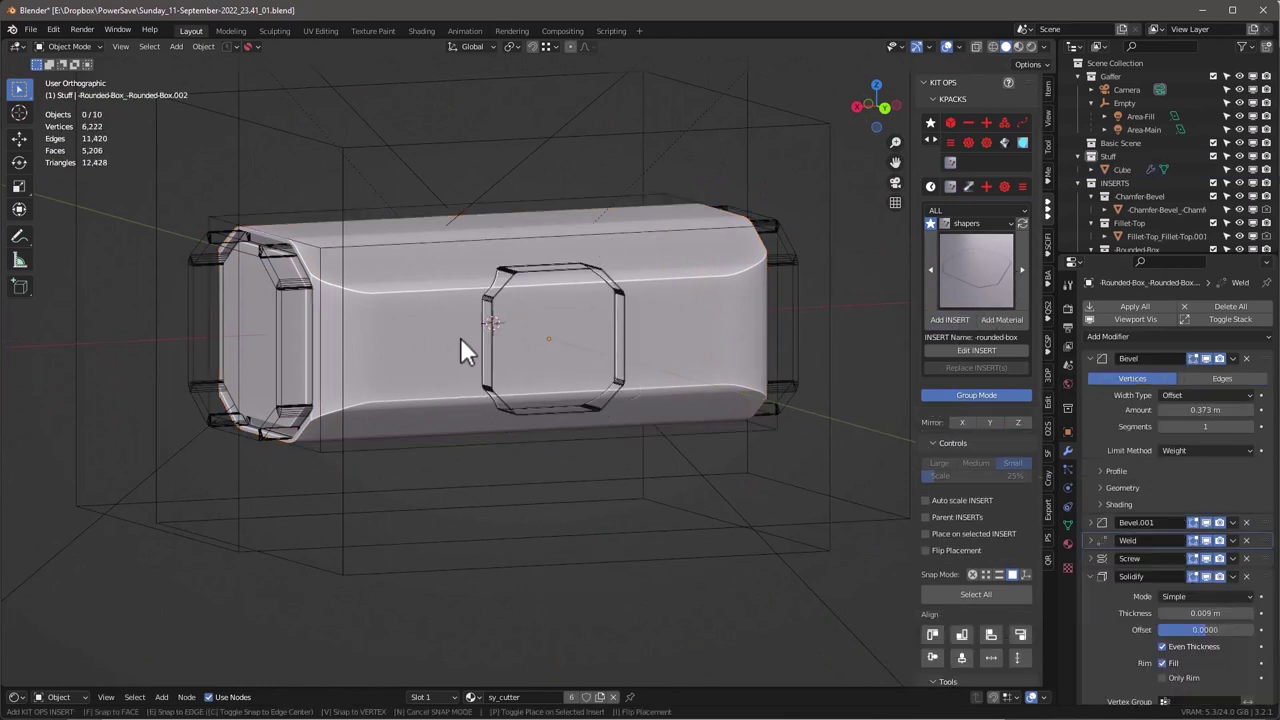
left_click(466, 330)
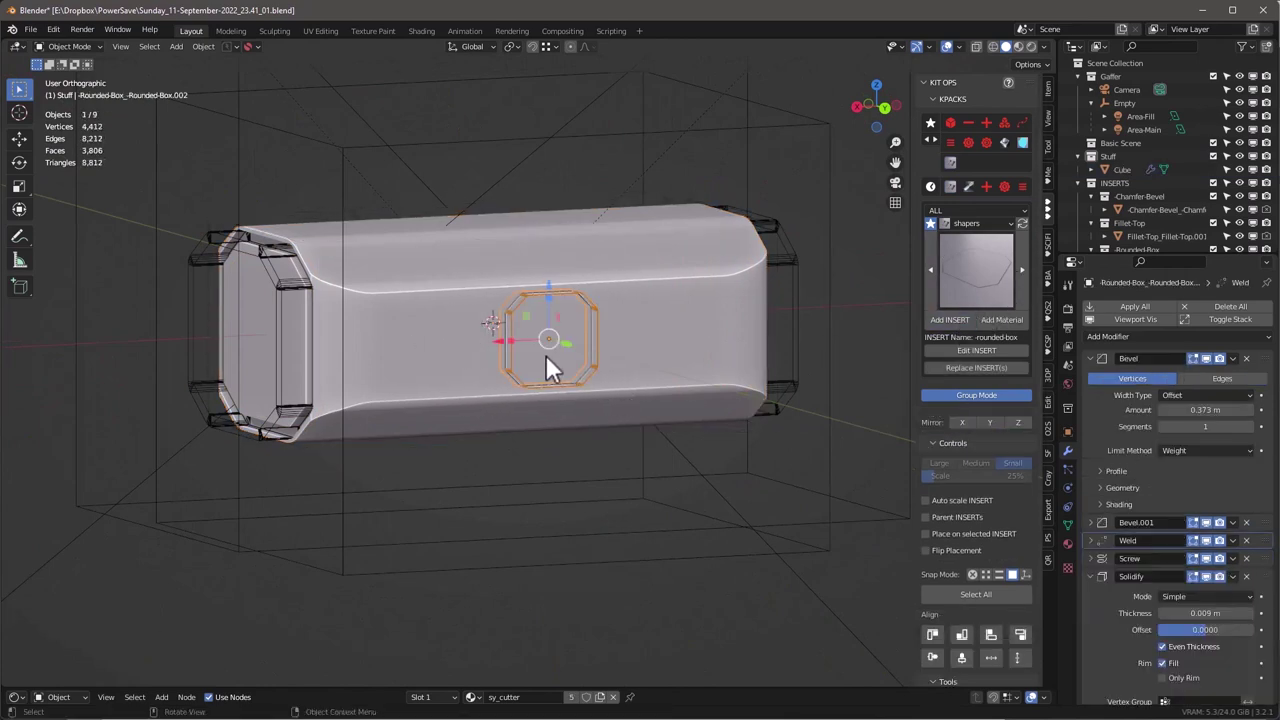
Set the side INSERT's first Bevel modifier to 8 segments.
left_click(1200, 426)
key("Return")
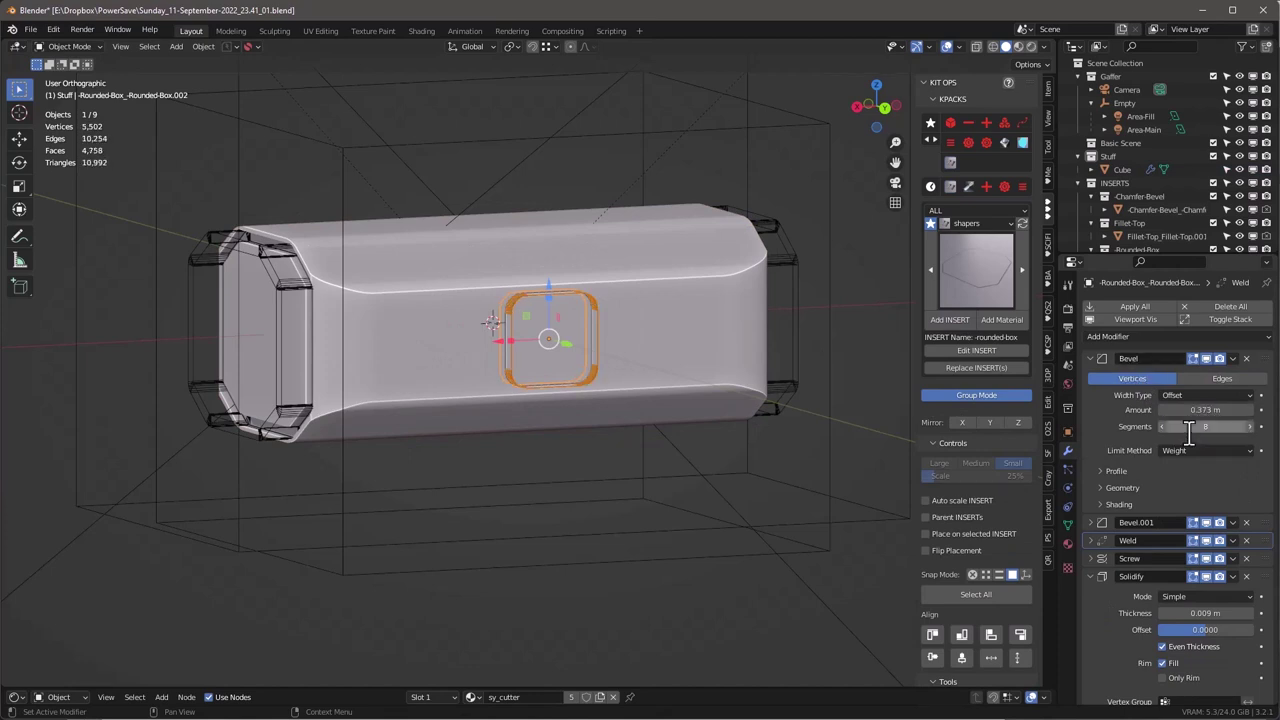
left_click(702, 316)
Move the side rounded-box INSERT about 1 m along X toward one end of the box.
middle_click_drag(534, 280, 548, 310)
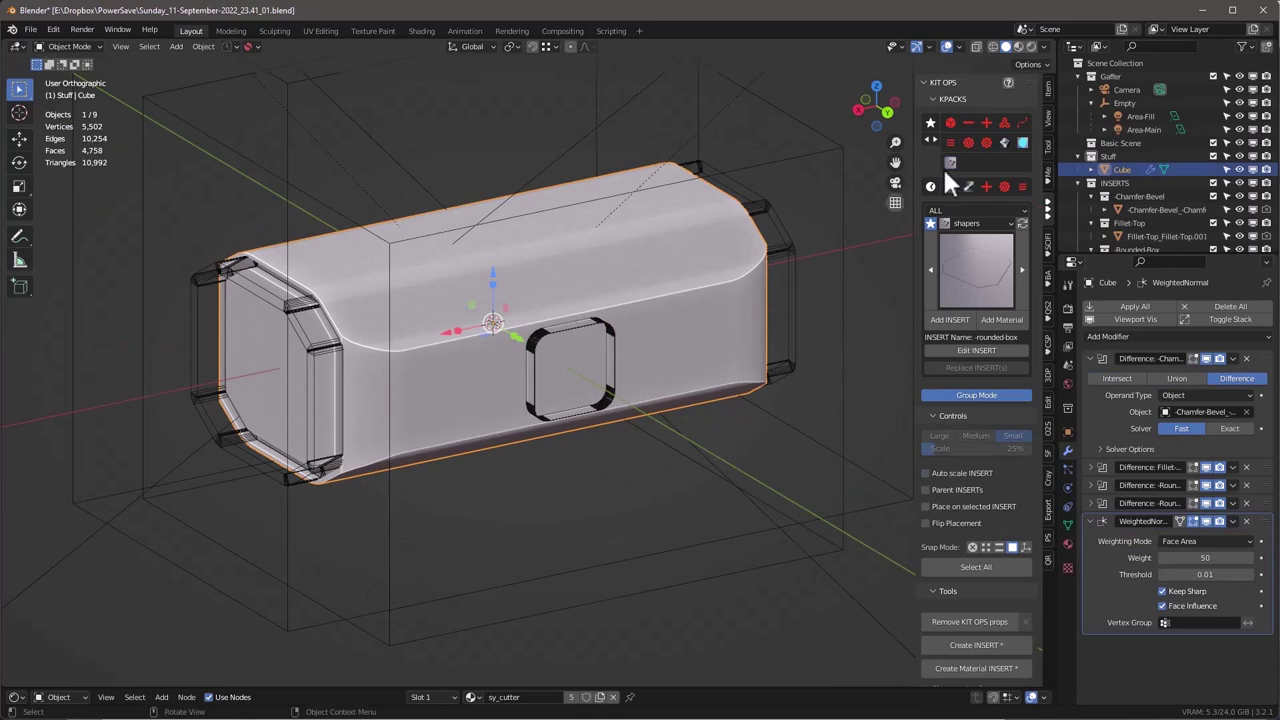
left_click(947, 47)
scroll(498, 350, "up", 4)
scroll(498, 350, "down", 1)
middle_click_drag(498, 350, 519, 440)
left_click(539, 263)
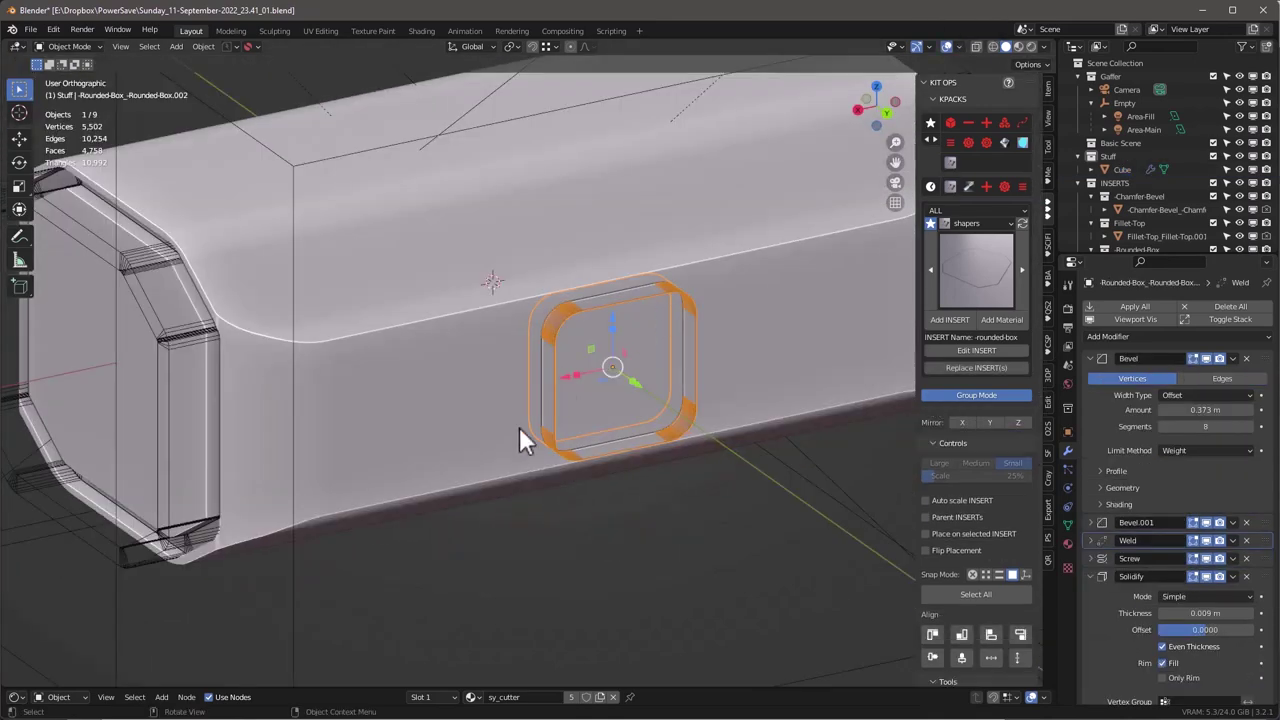
key("g")
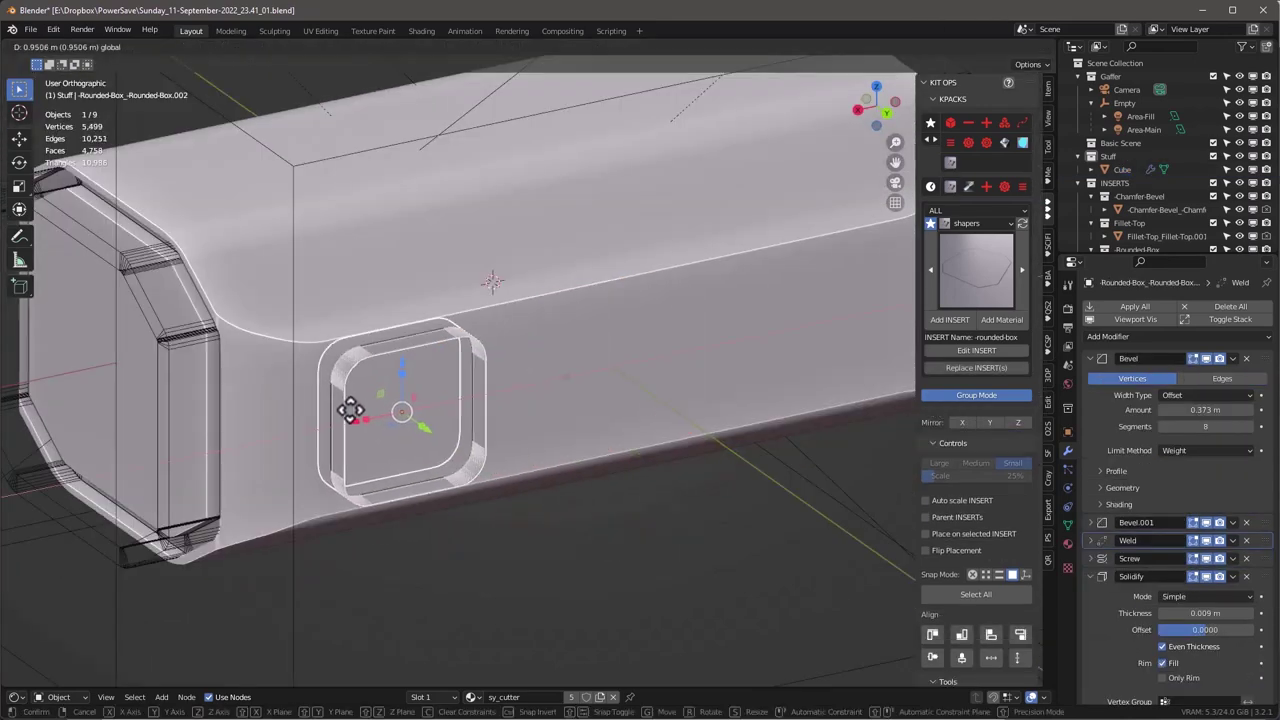
left_click(342, 384)
scroll(342, 383, "down", 1)
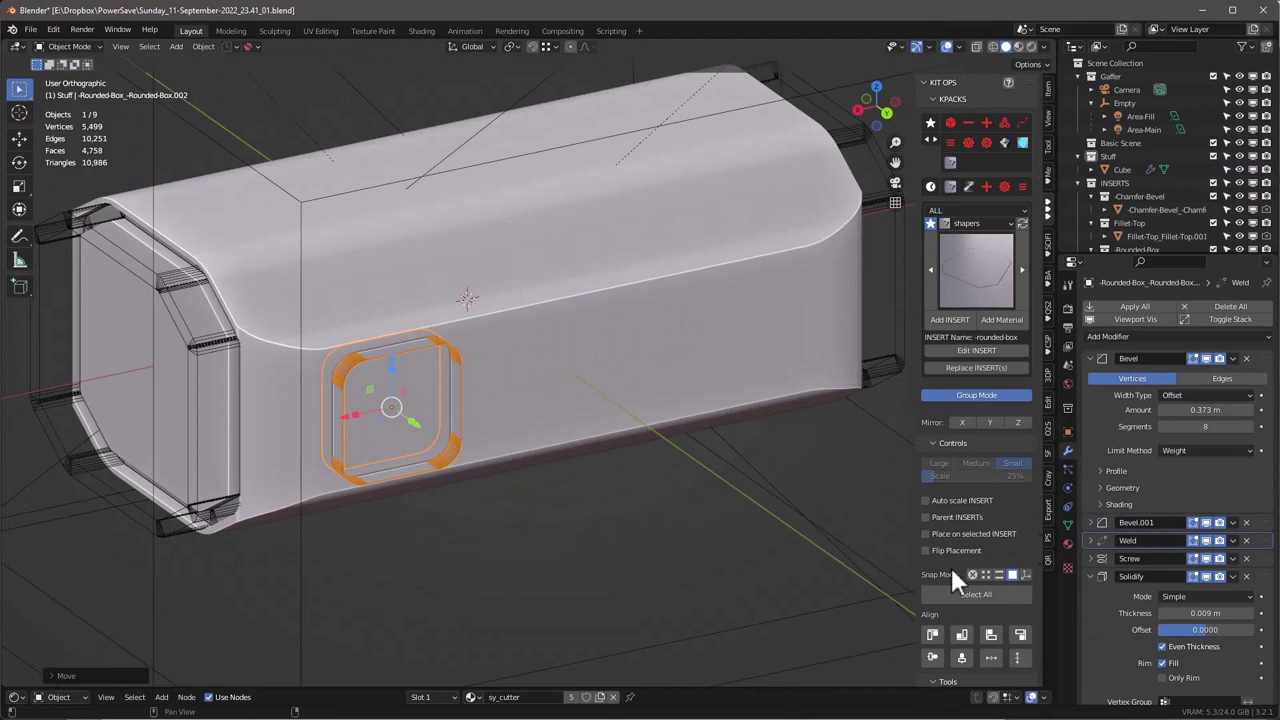
Mirror the side rounded-box INSERT across X and Y and inspect the panel cuts with overlays hidden.
left_click(962, 422)
left_click(990, 422)
middle_click_drag(591, 429, 394, 386)
left_click(947, 46)
middle_click_drag(650, 300, 612, 300)
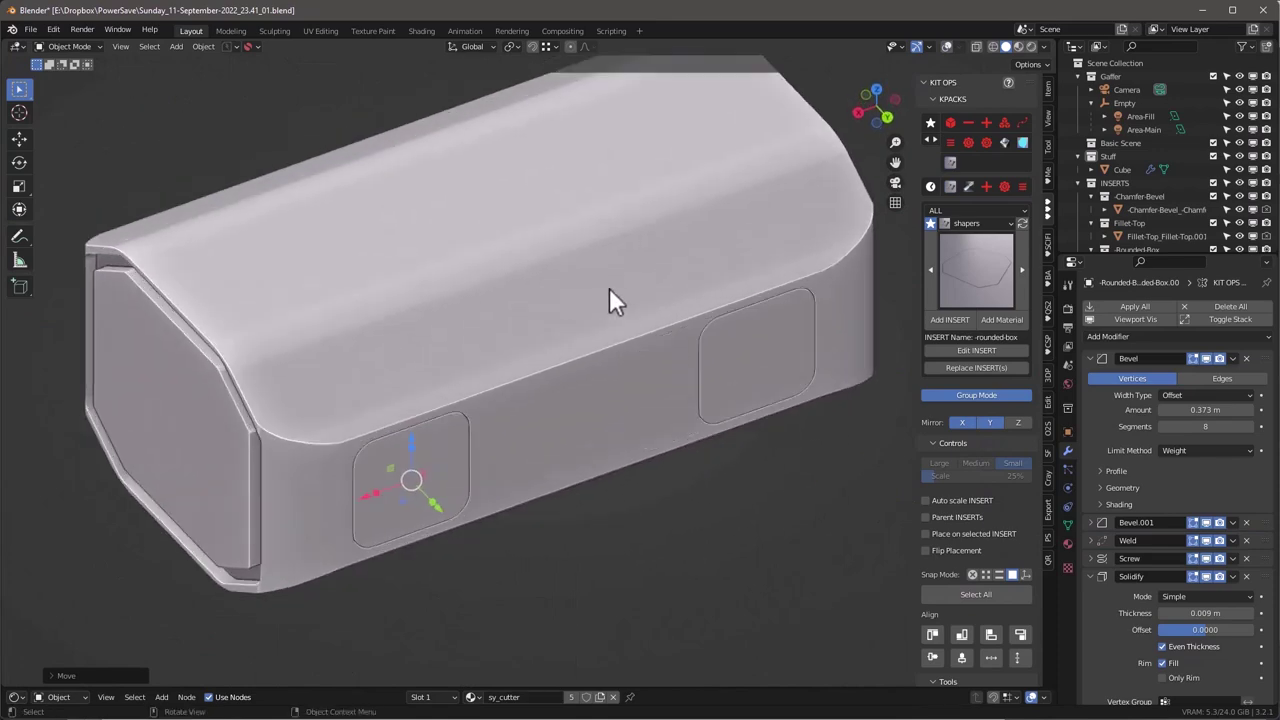
Save an incremental version of the file ending in _02.
left_click(231, 47)
left_click(247, 92)
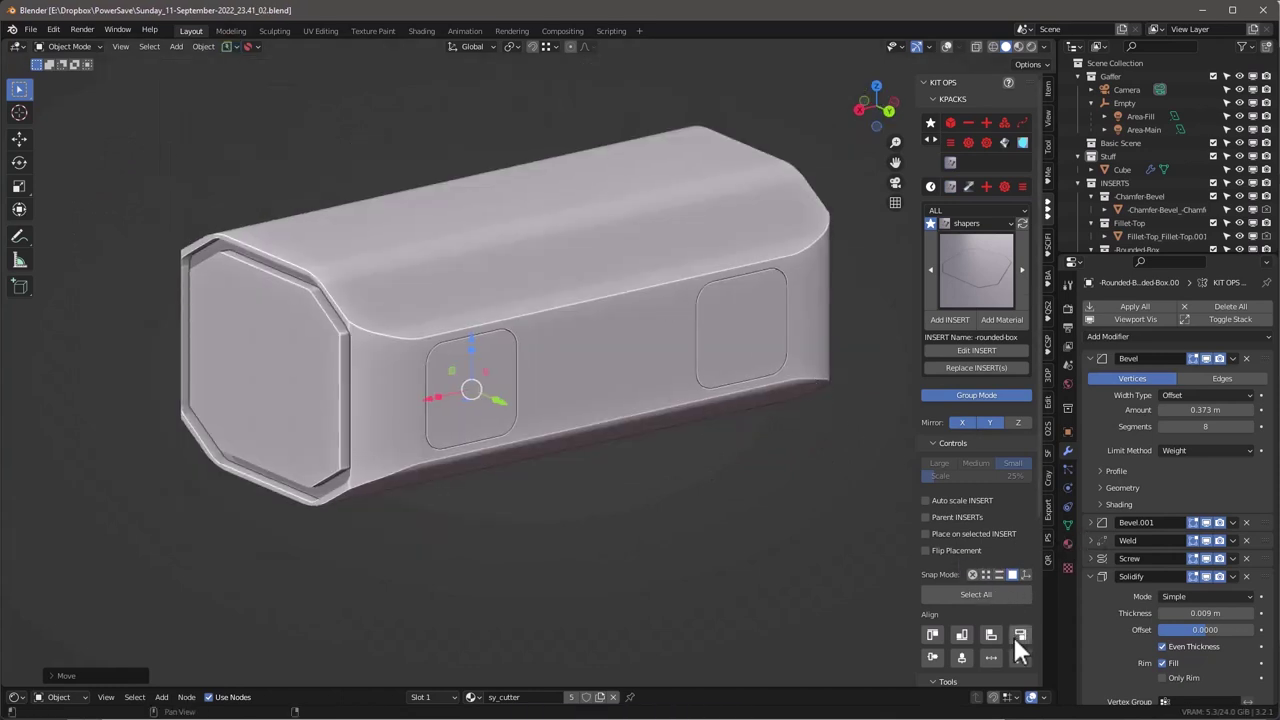
Show the overlays, convert the box to mesh with the KIT OPS tools and remove the unused wire INSERTs.
scroll(1014, 630, "down", 4)
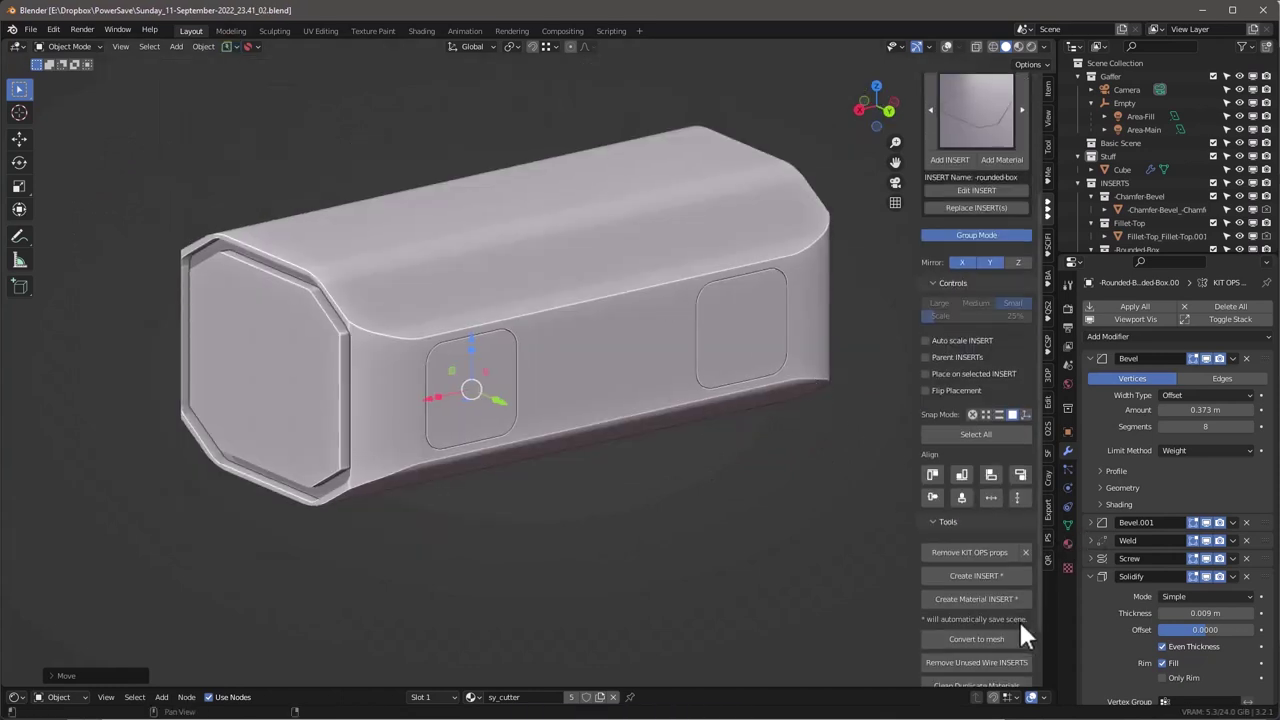
left_click(947, 47)
middle_click_drag(700, 220, 636, 268)
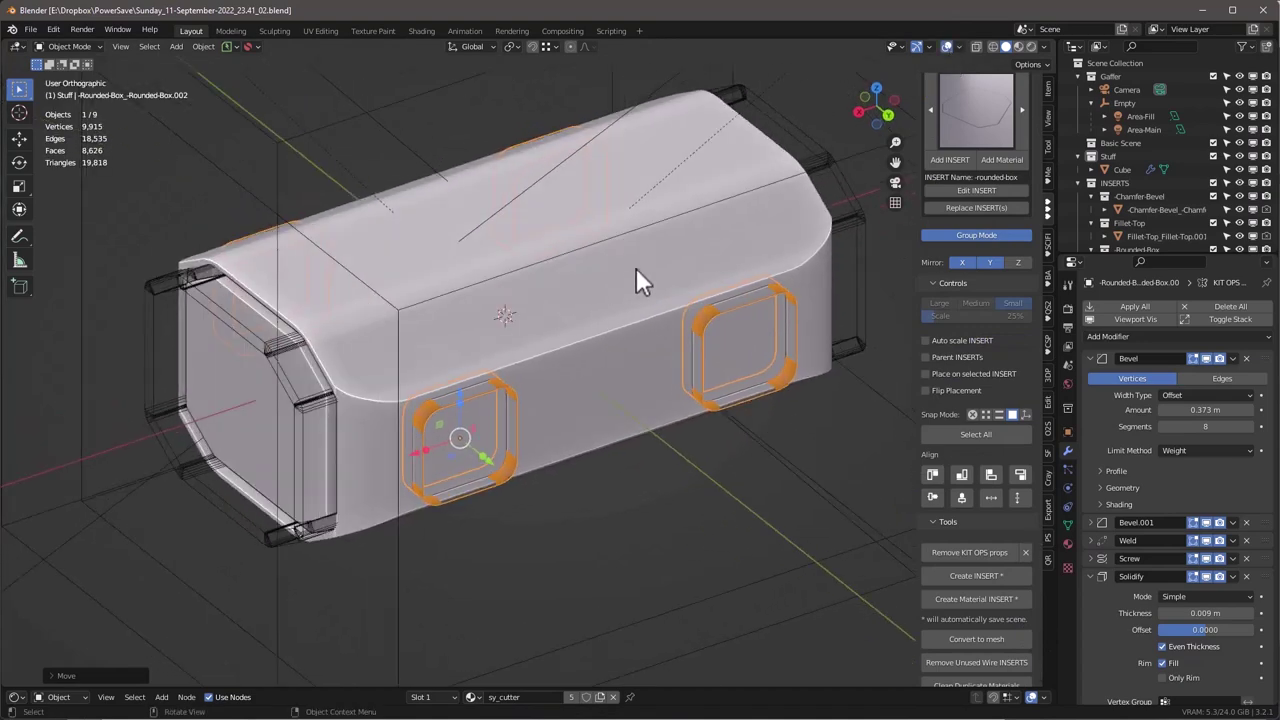
left_click(969, 564)
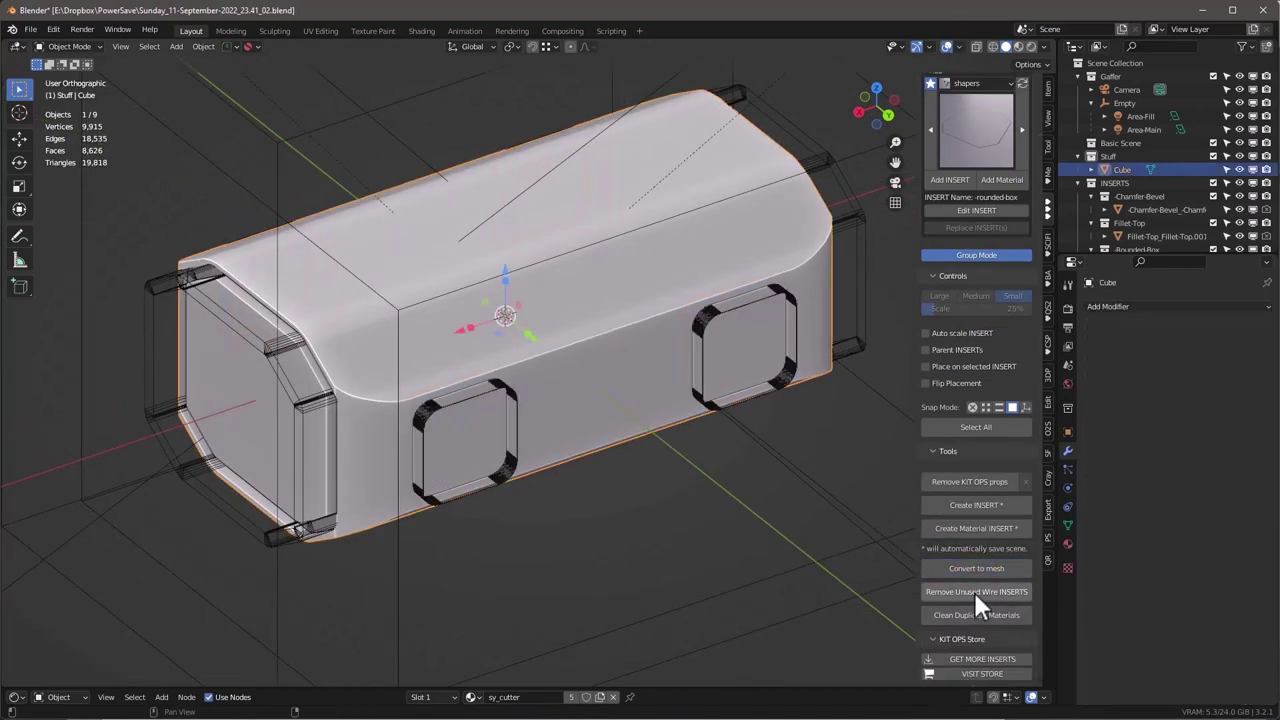
left_click(974, 592)
middle_click_drag(560, 400, 583, 269)
scroll(557, 283, "up", 2)
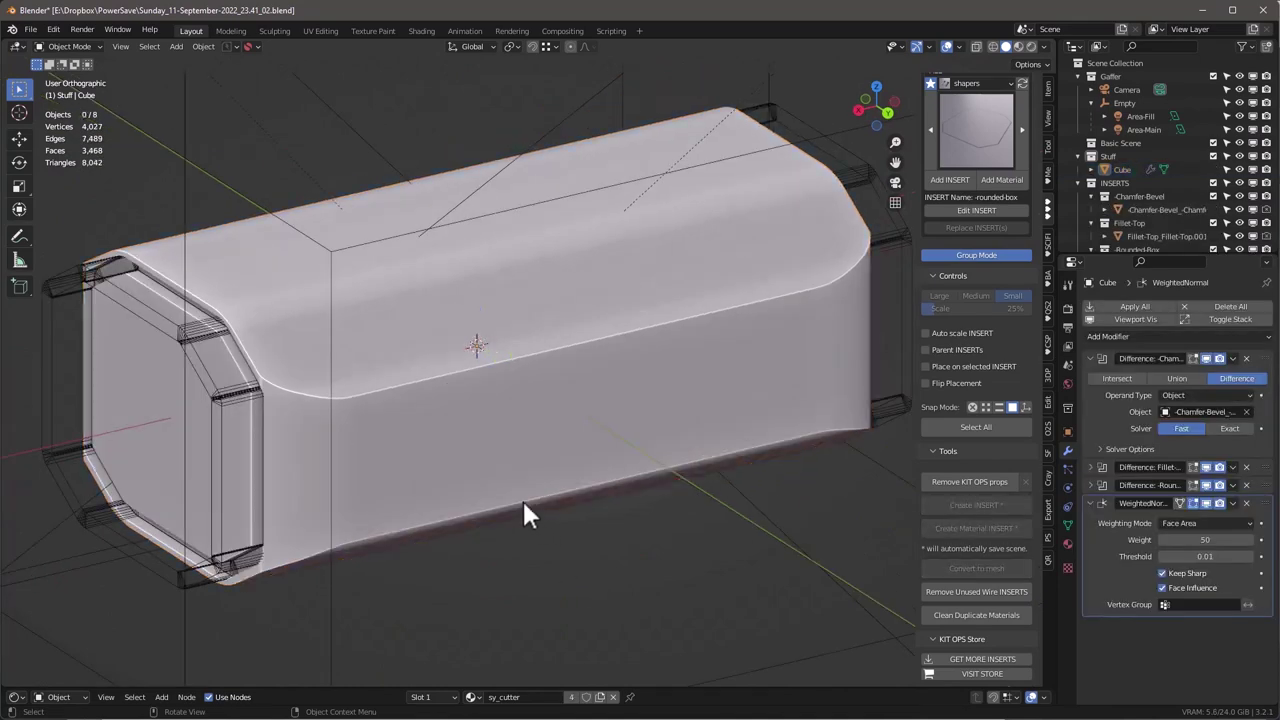
mouse_move(522, 498)
middle_mouse_down()
mouse_move(540, 498)
mouse_move(527, 493)
middle_mouse_up()
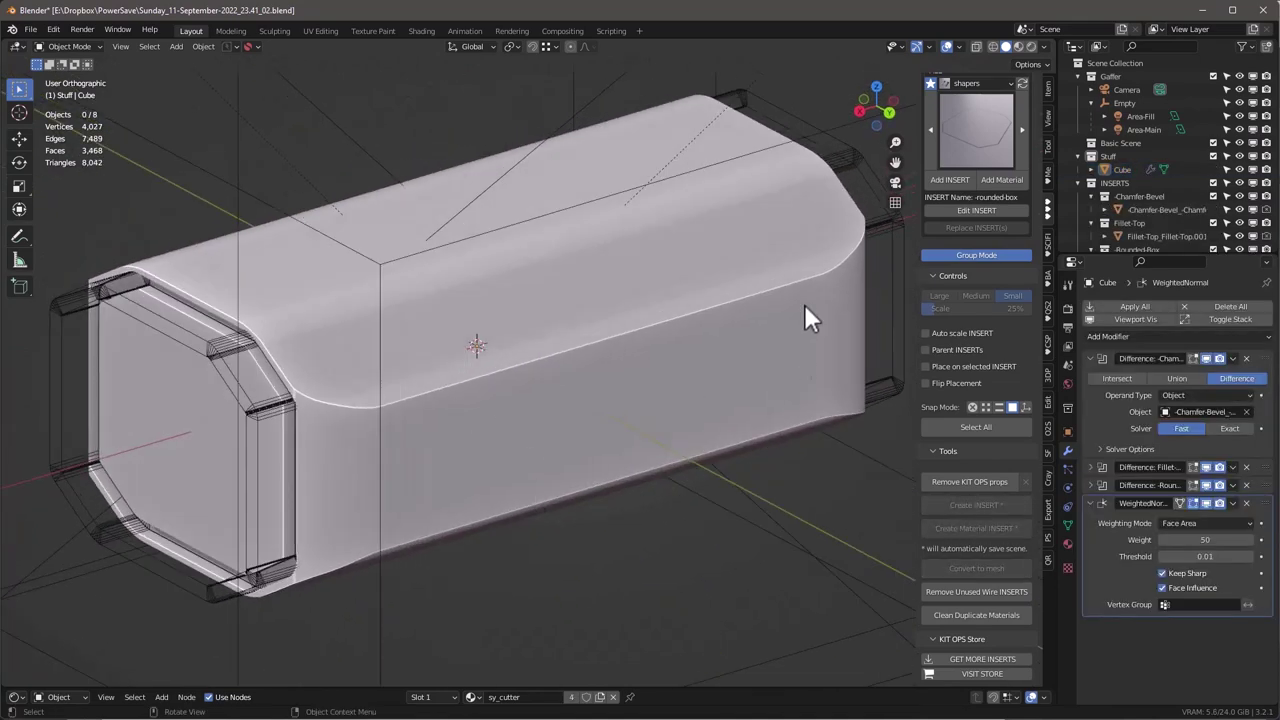
mouse_move(472, 402)
middle_mouse_down()
mouse_move(365, 431)
mouse_move(325, 393)
mouse_move(459, 404)
middle_mouse_up()
left_click(1005, 145)
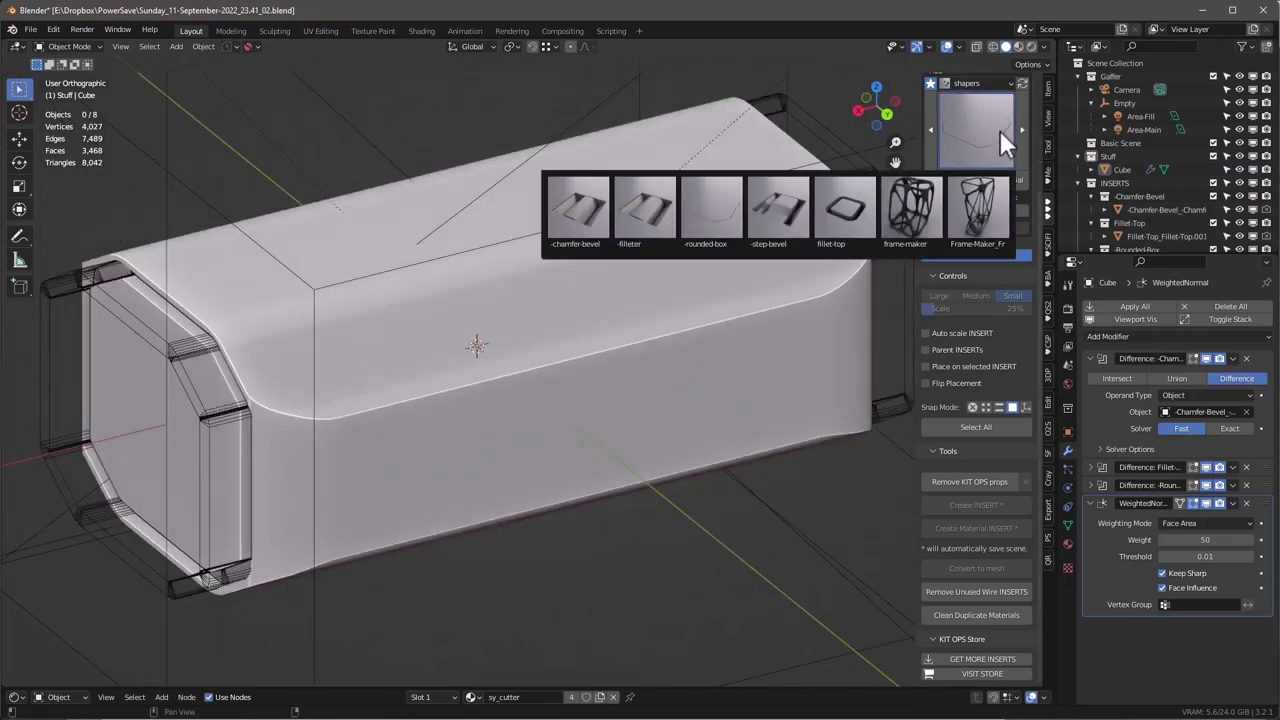
left_click(990, 128)
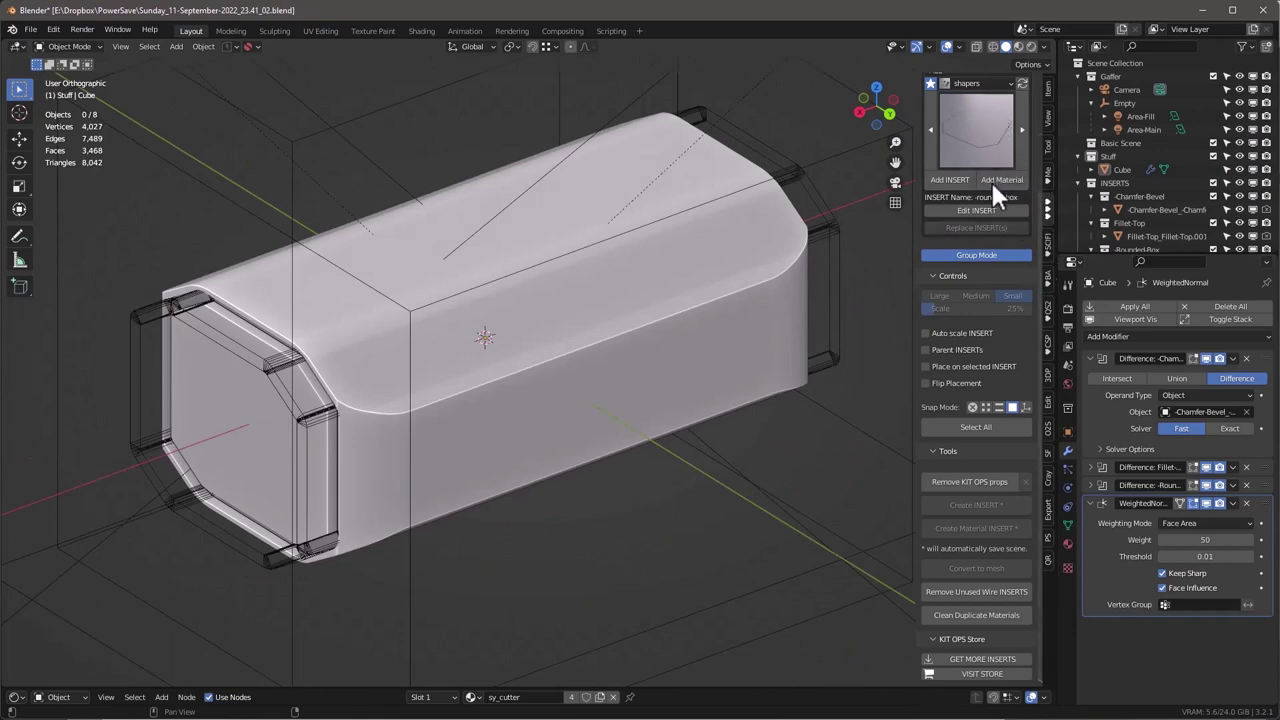
Switch to the details KPACK and choose the -med-detail-02 INSERT, with the box's end face in view.
scroll(988, 200, "up", 4)
left_click(985, 223)
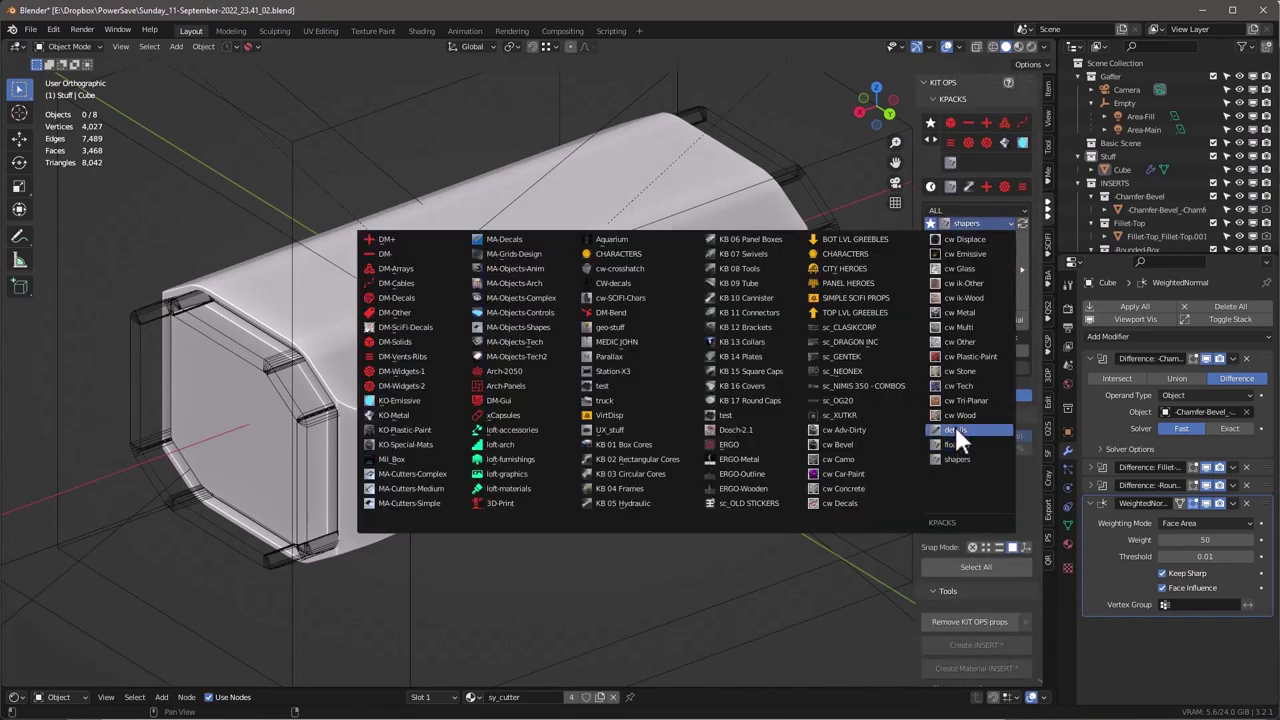
left_click(954, 429)
left_click(978, 268)
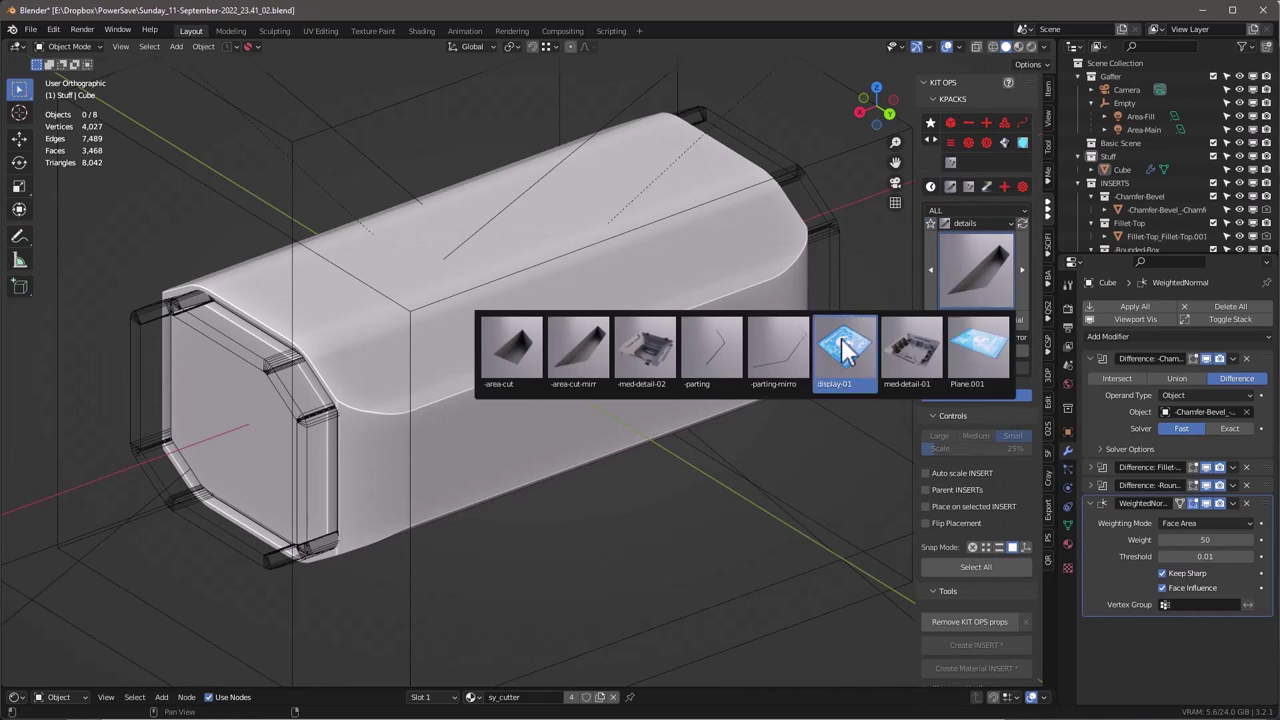
left_click(644, 349)
middle_click_drag(516, 391, 477, 379)
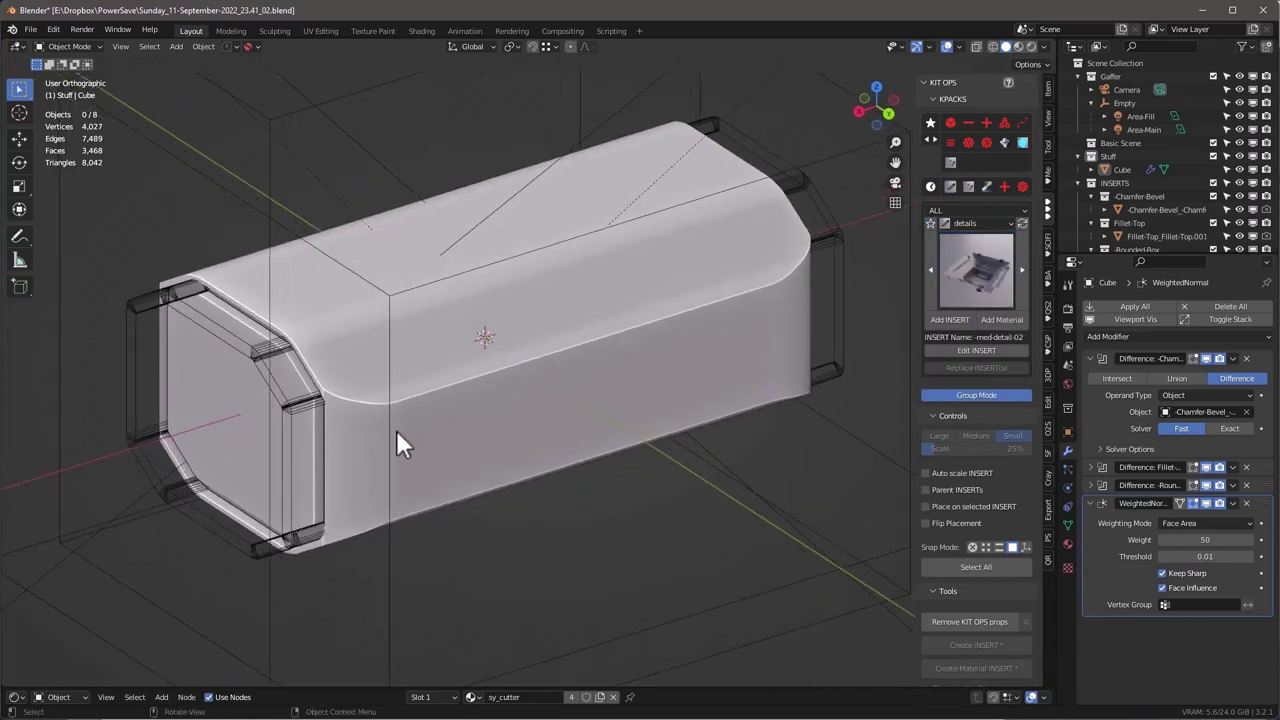
middle_click_drag(396, 445, 640, 400)
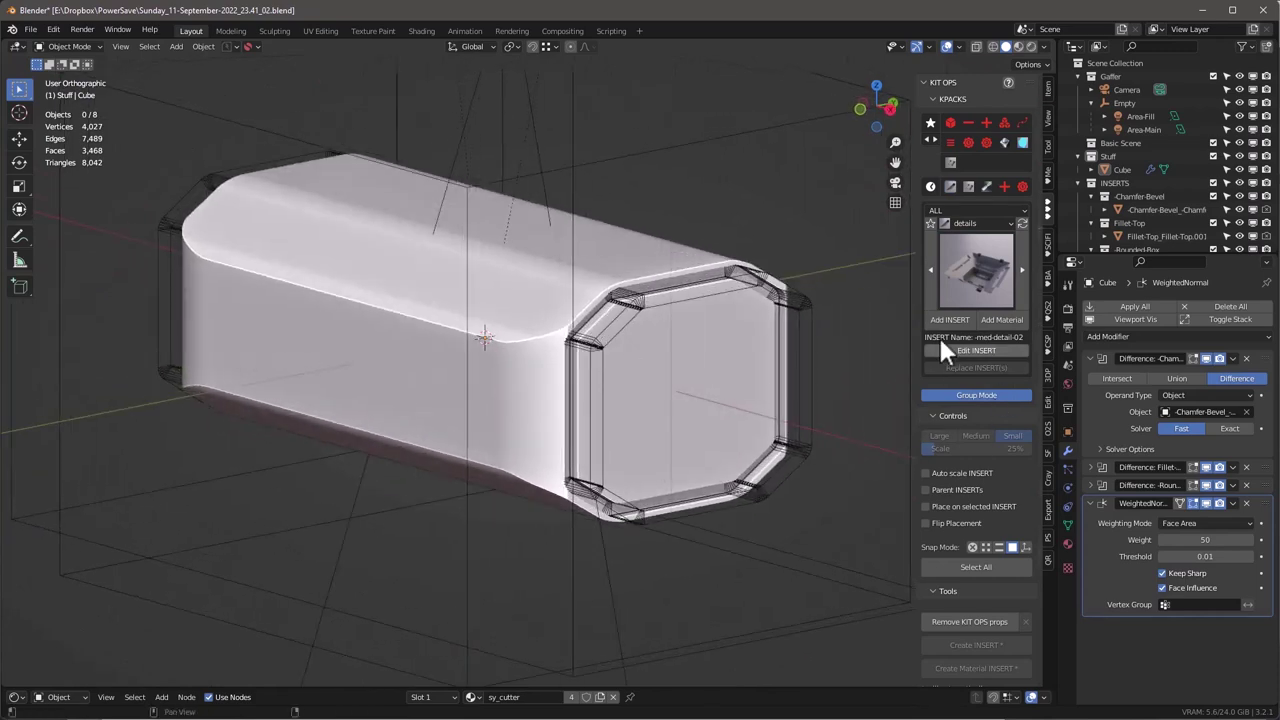
Add the -med-detail-02 INSERT to the box and place it, resized, on the sloped upper edge of the long side.
left_click(698, 360)
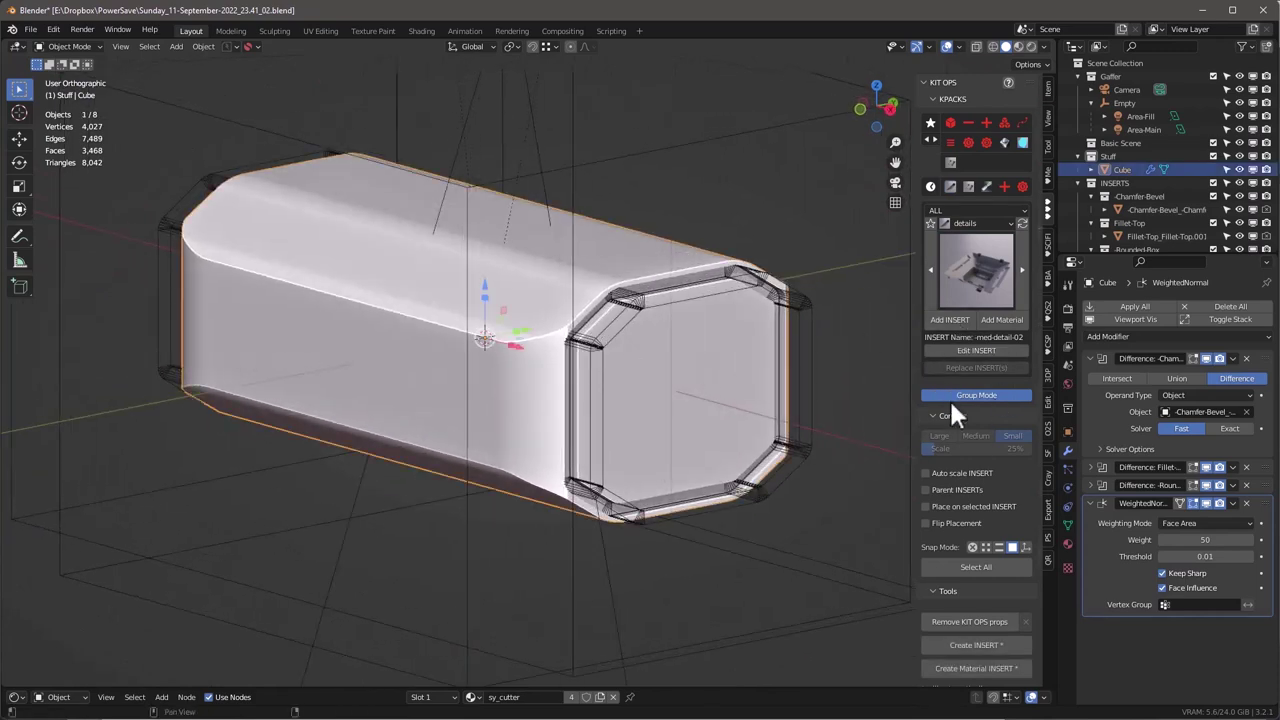
left_click(948, 319)
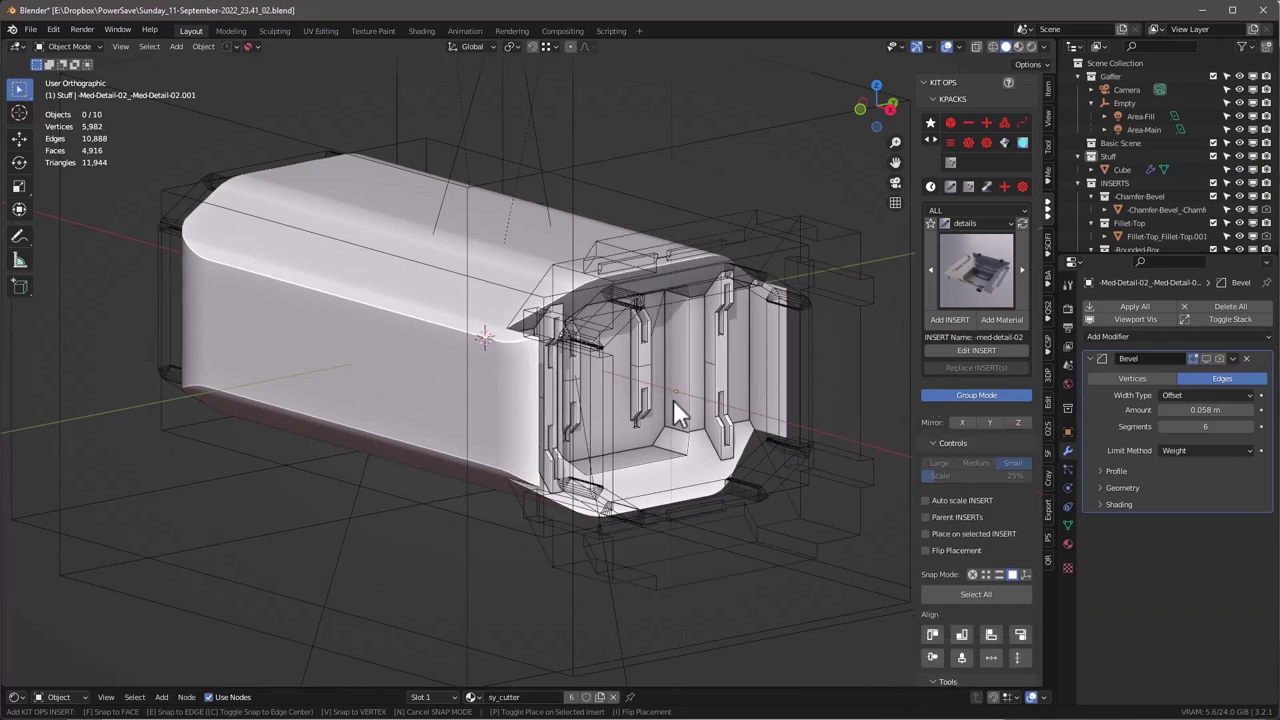
scroll(674, 390, "up", 2, "ctrl")
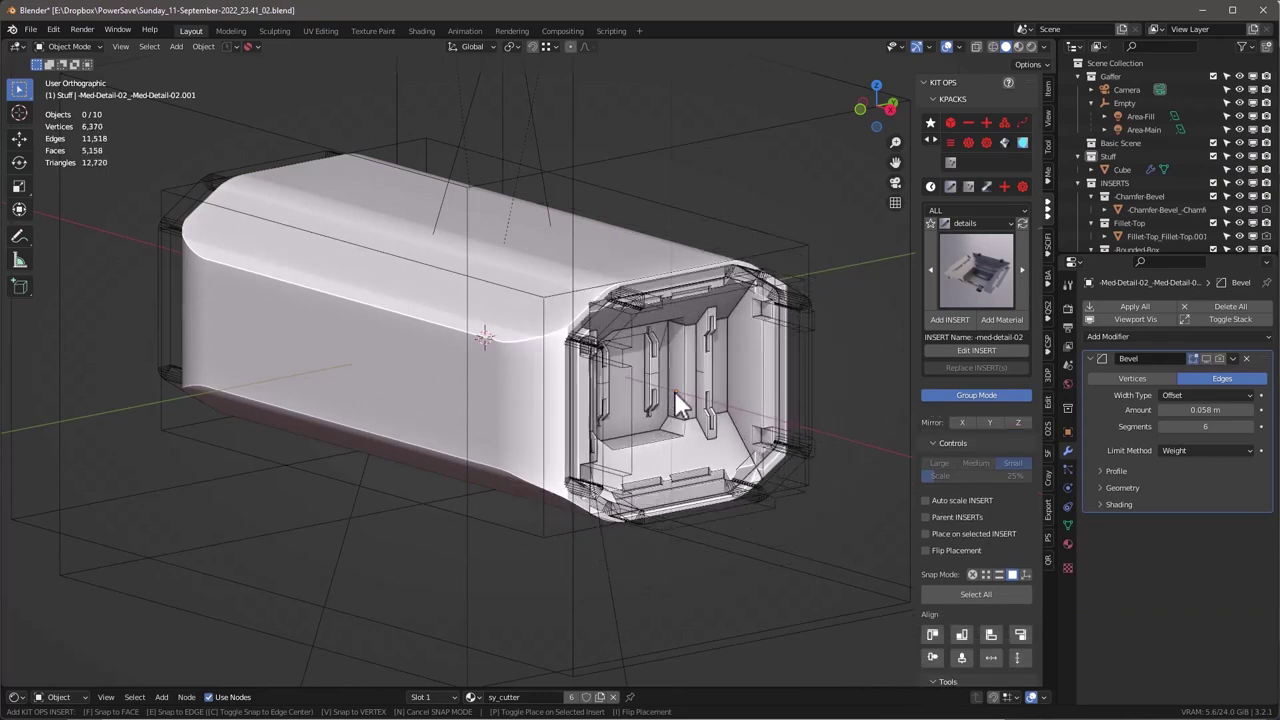
scroll(674, 390, "down", 1, "ctrl")
scroll(674, 390, "down", 3)
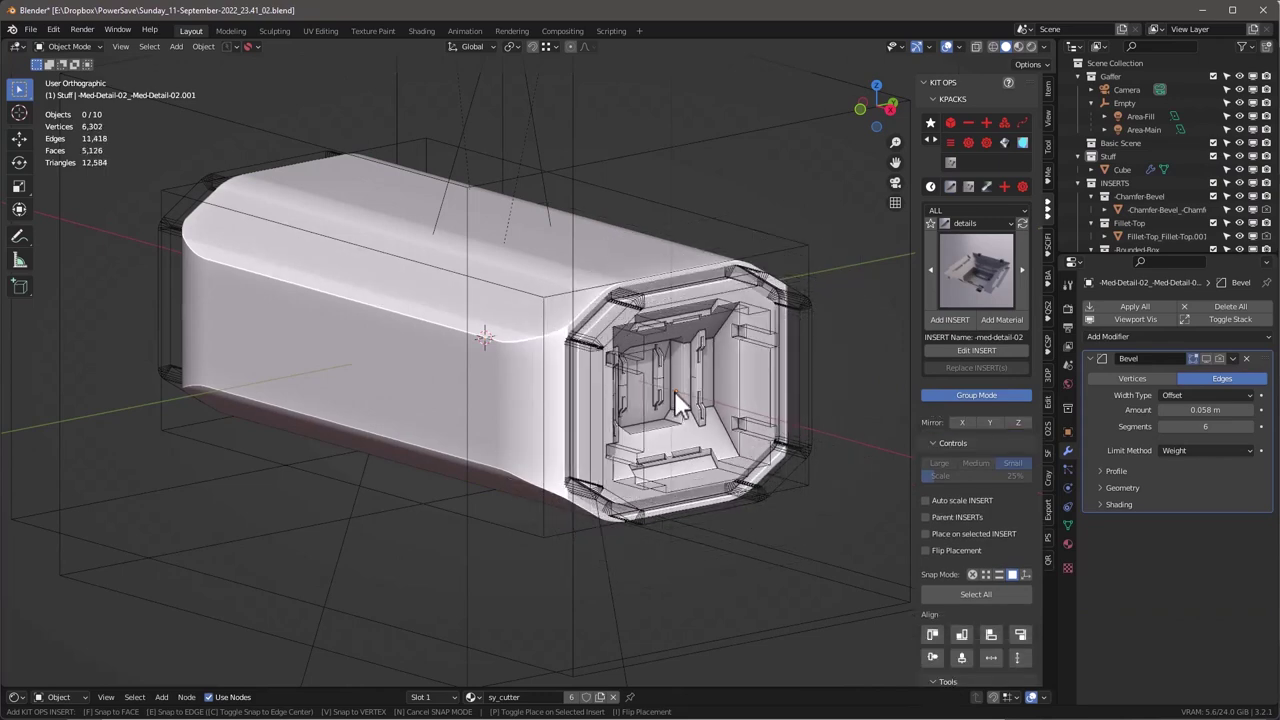
scroll(674, 390, "down", 2)
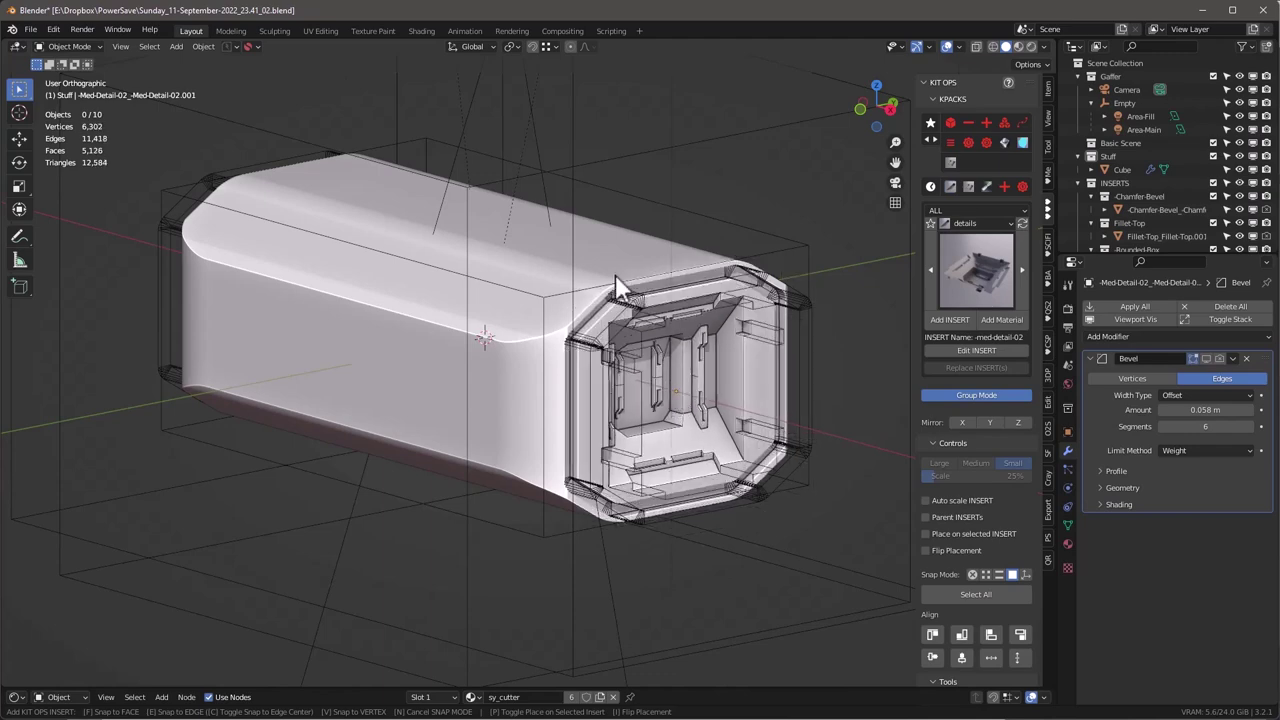
scroll(467, 211, "down", 1)
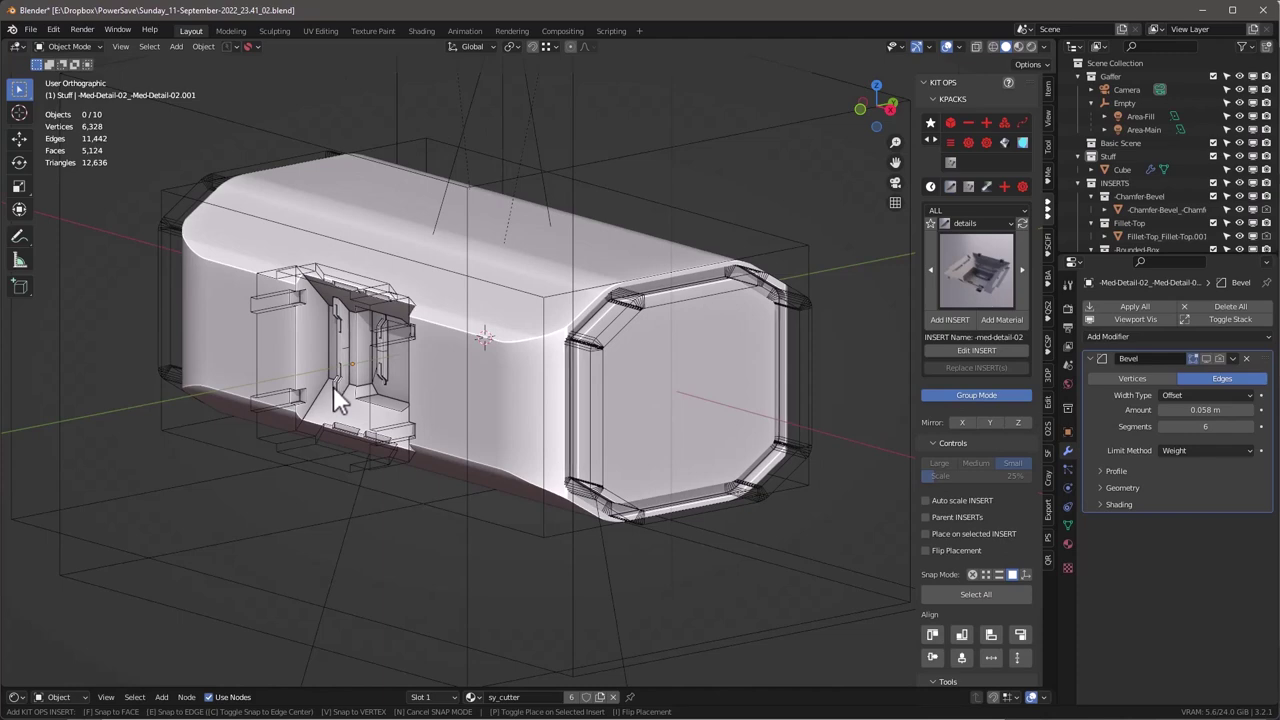
scroll(333, 386, "down", 3)
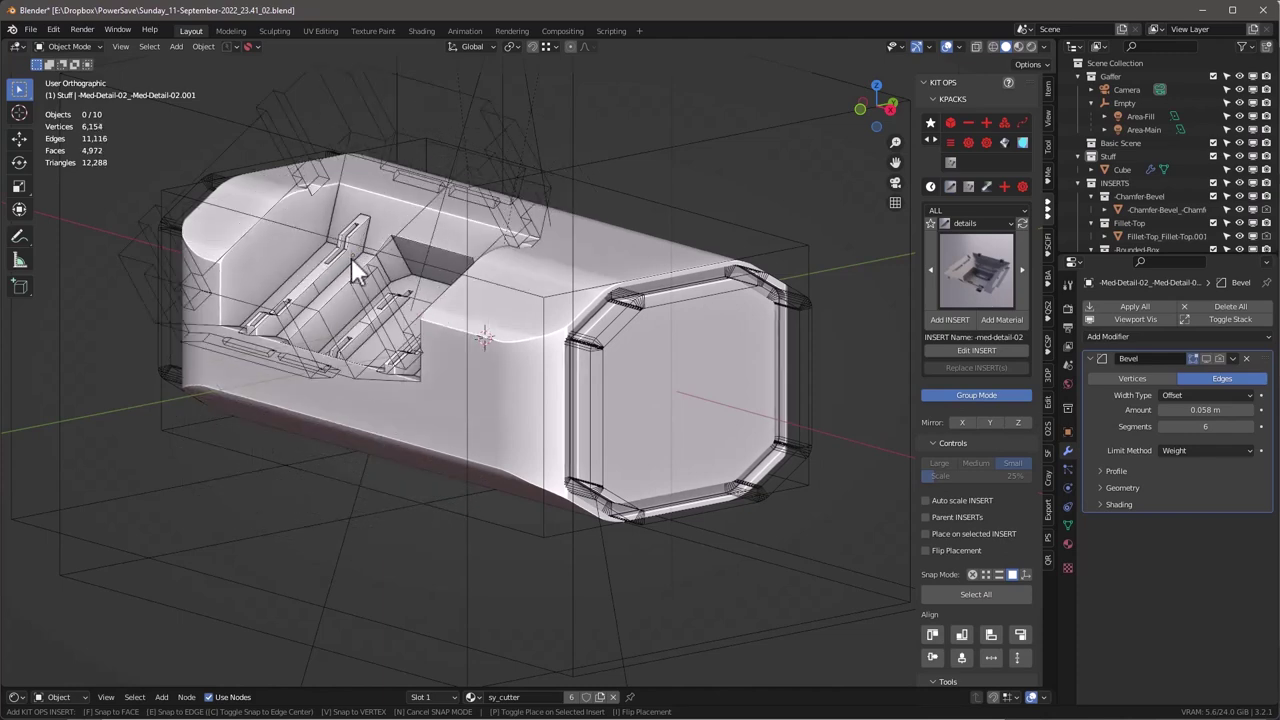
left_click(391, 281)
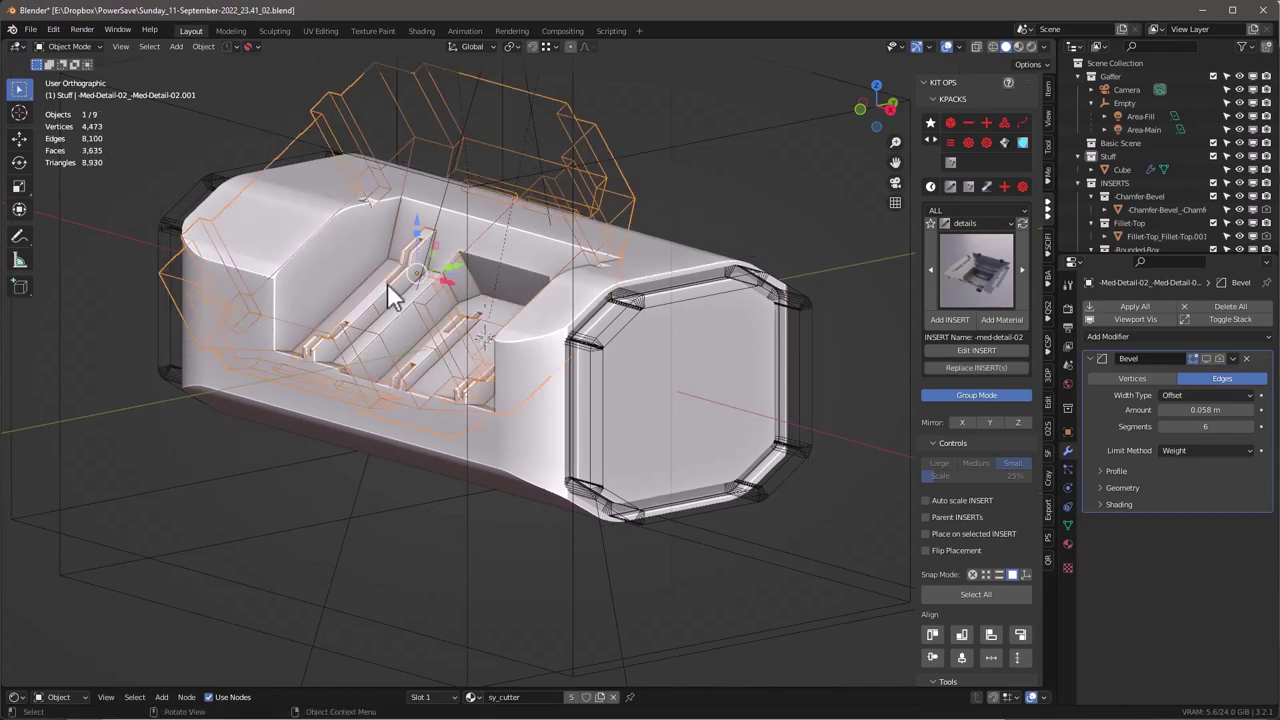
Align the placed INSERT horizontally with the box and enlarge it.
middle_click_drag(387, 283, 356, 258)
left_click(932, 657)
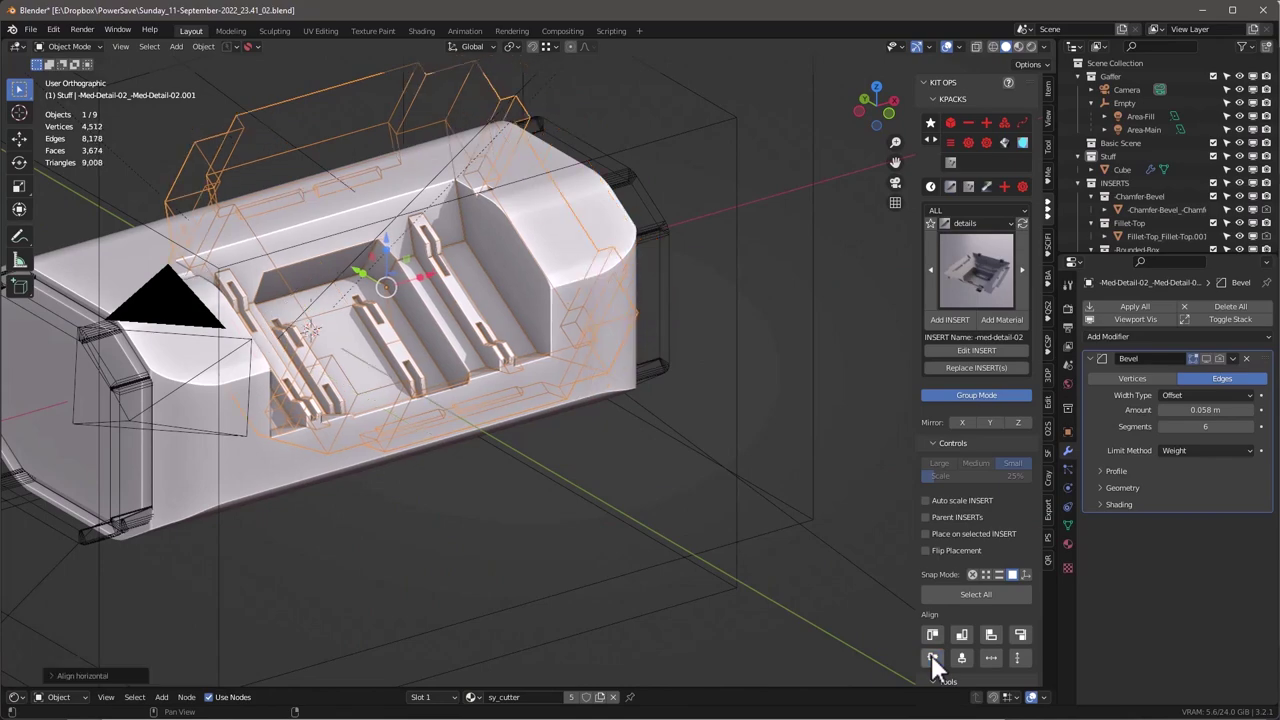
middle_click_drag(420, 320, 430, 285)
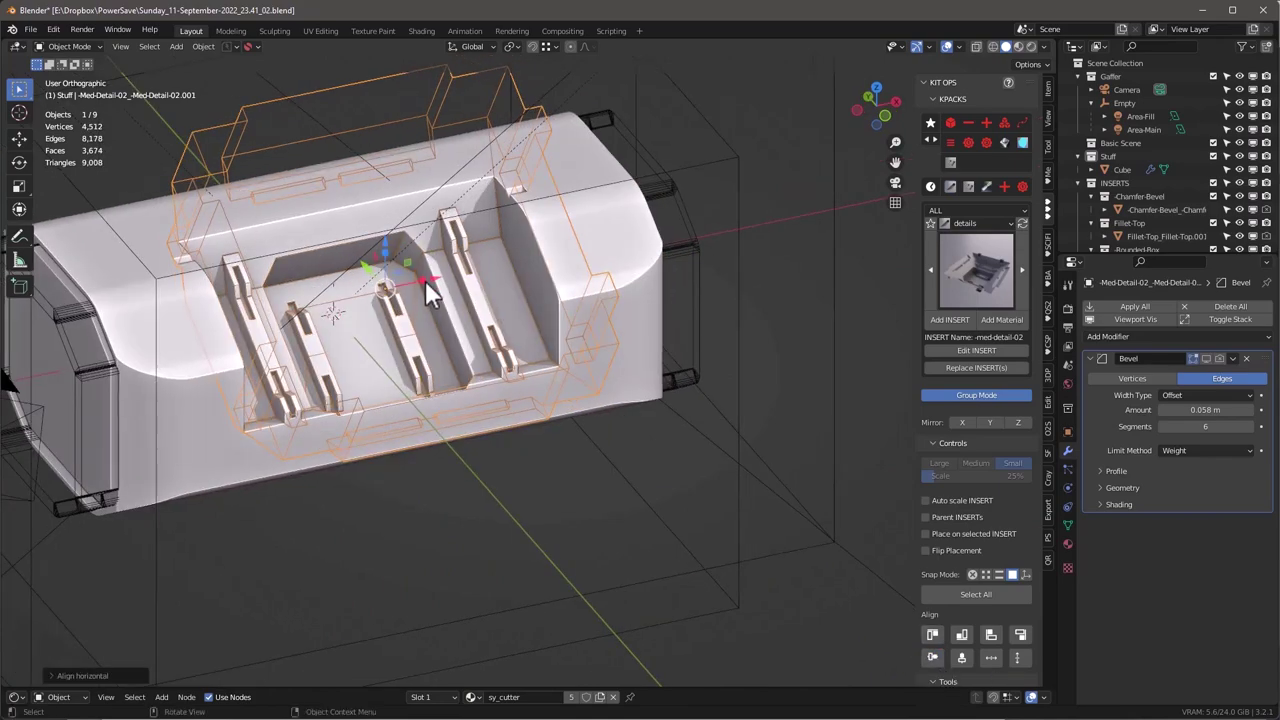
left_click_drag(423, 280, 444, 276)
middle_click_drag(407, 315, 430, 272)
Set the transform orientation to Local and resize the INSERT along its own axes so it suits the sloped side.
left_click(472, 46)
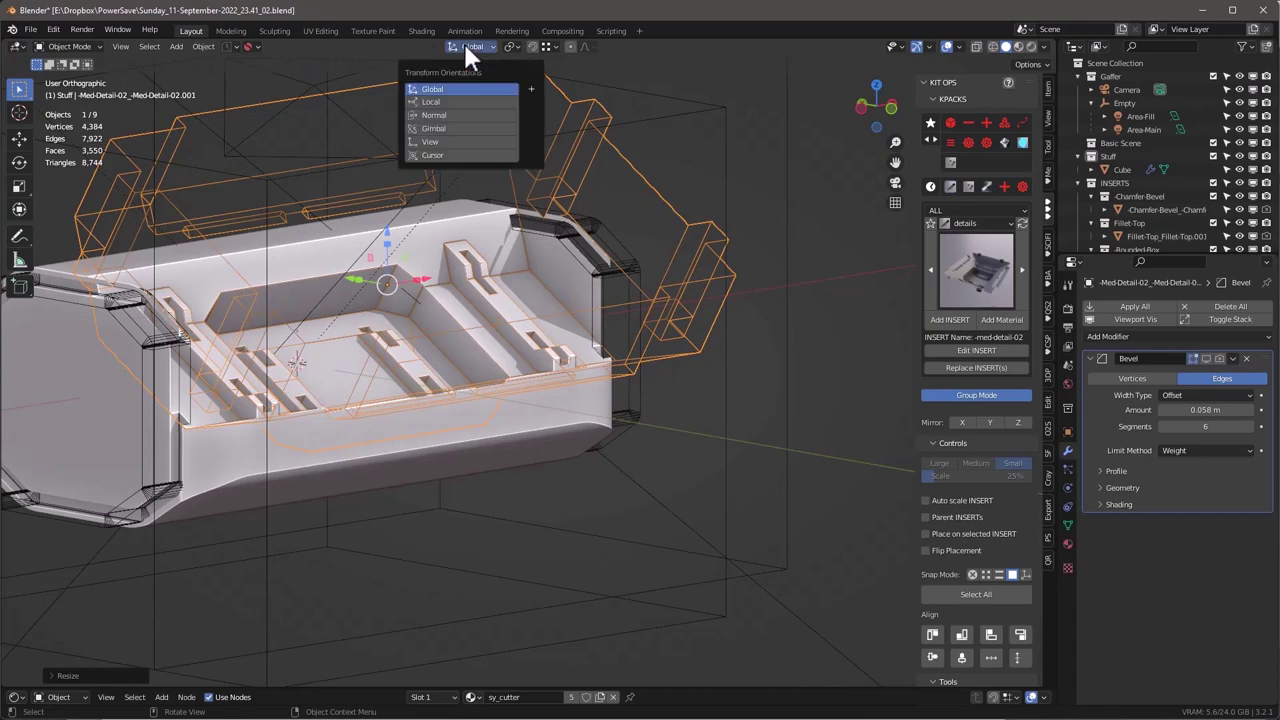
left_click(458, 112)
middle_click_drag(365, 250, 363, 320)
mouse_move(422, 286)
middle_mouse_down()
mouse_move(434, 234)
mouse_move(407, 268)
middle_mouse_up()
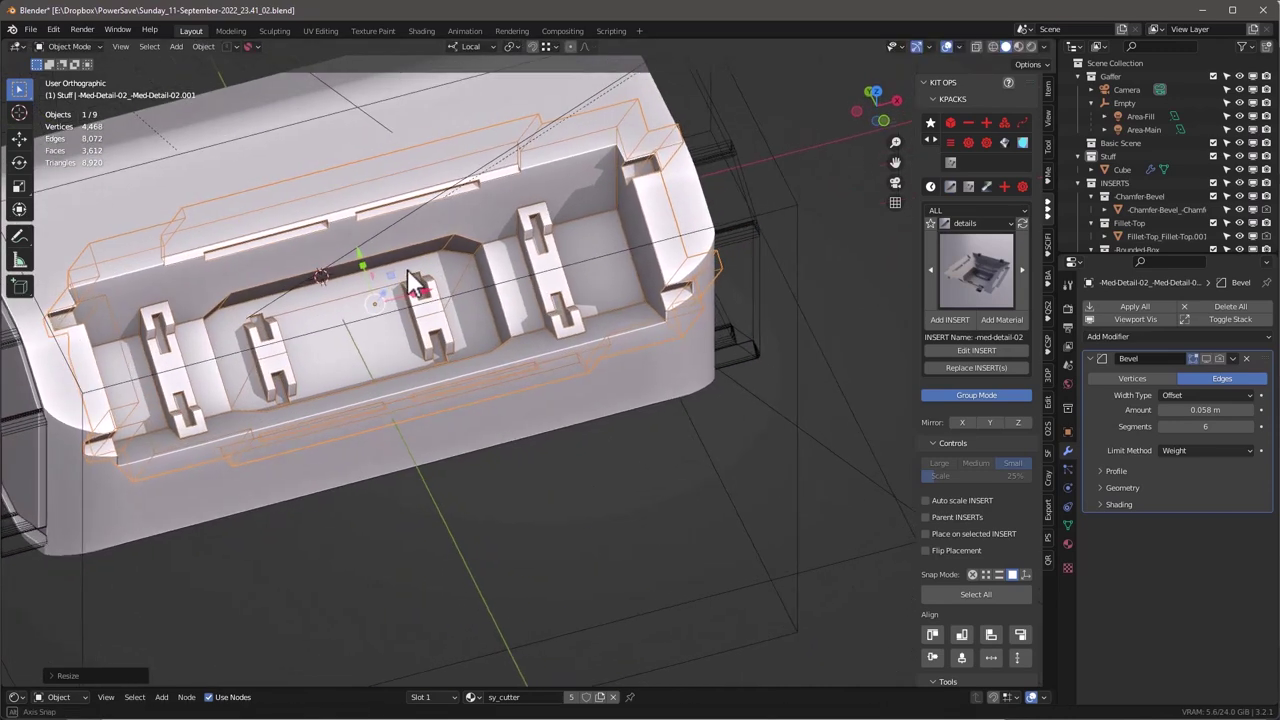
middle_click_drag(342, 327, 441, 287)
scroll(443, 297, "up", 1)
Narrow the INSERT along its local X axis and slide it along the box toward one end.
key("s")
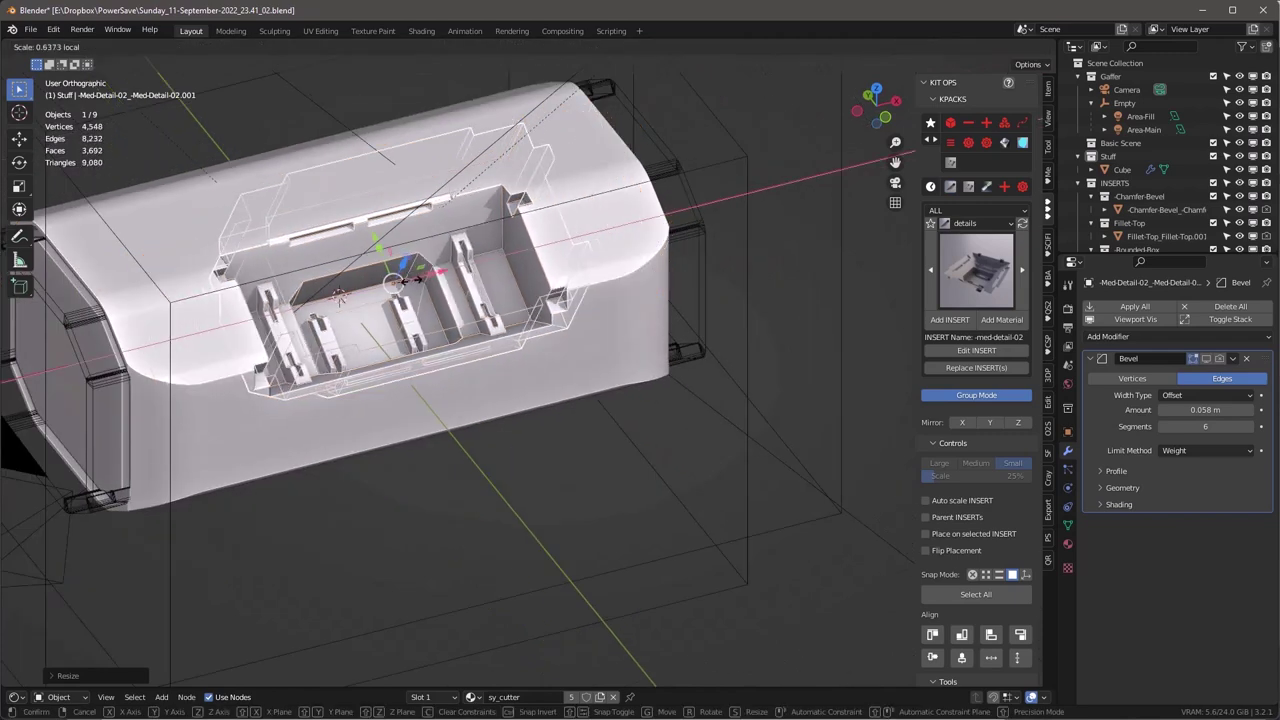
left_click(433, 268)
left_click_drag(444, 271, 365, 288)
middle_click_drag(365, 286, 347, 320)
Mirror the INSERT across Y, nudge it closer to the box's end and narrow it slightly along local X.
left_click(990, 422)
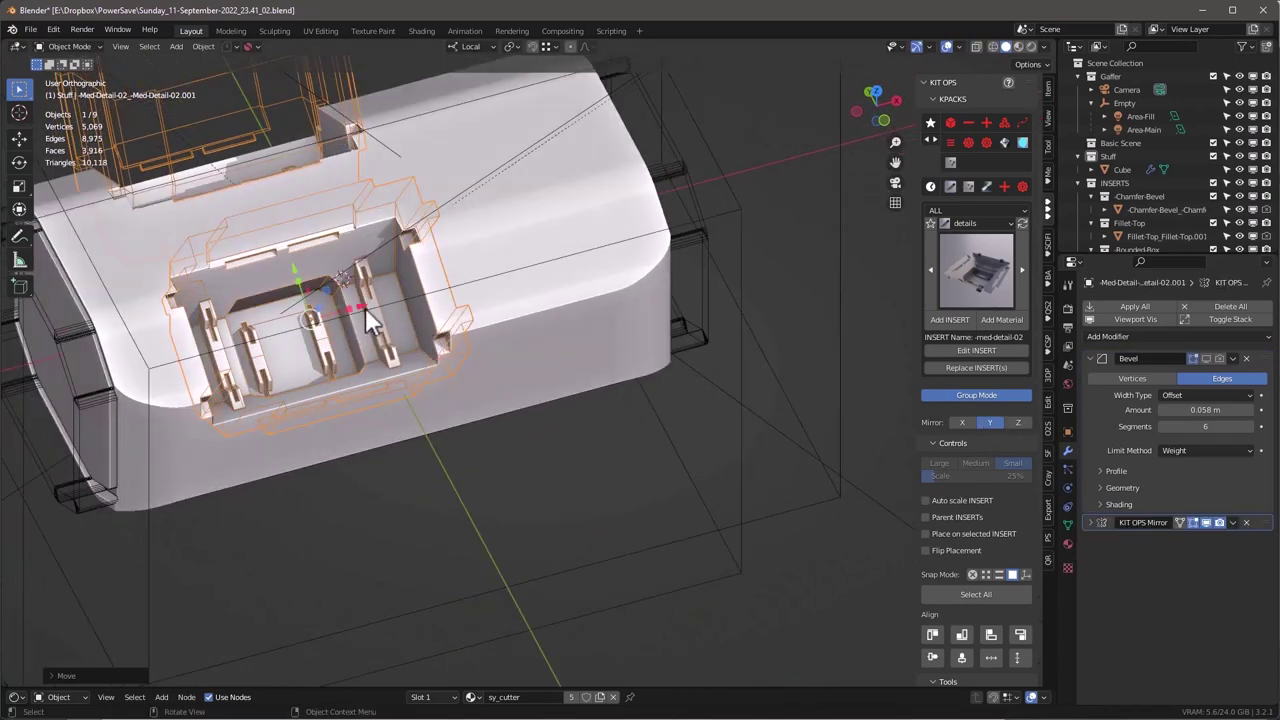
left_click_drag(362, 305, 337, 310)
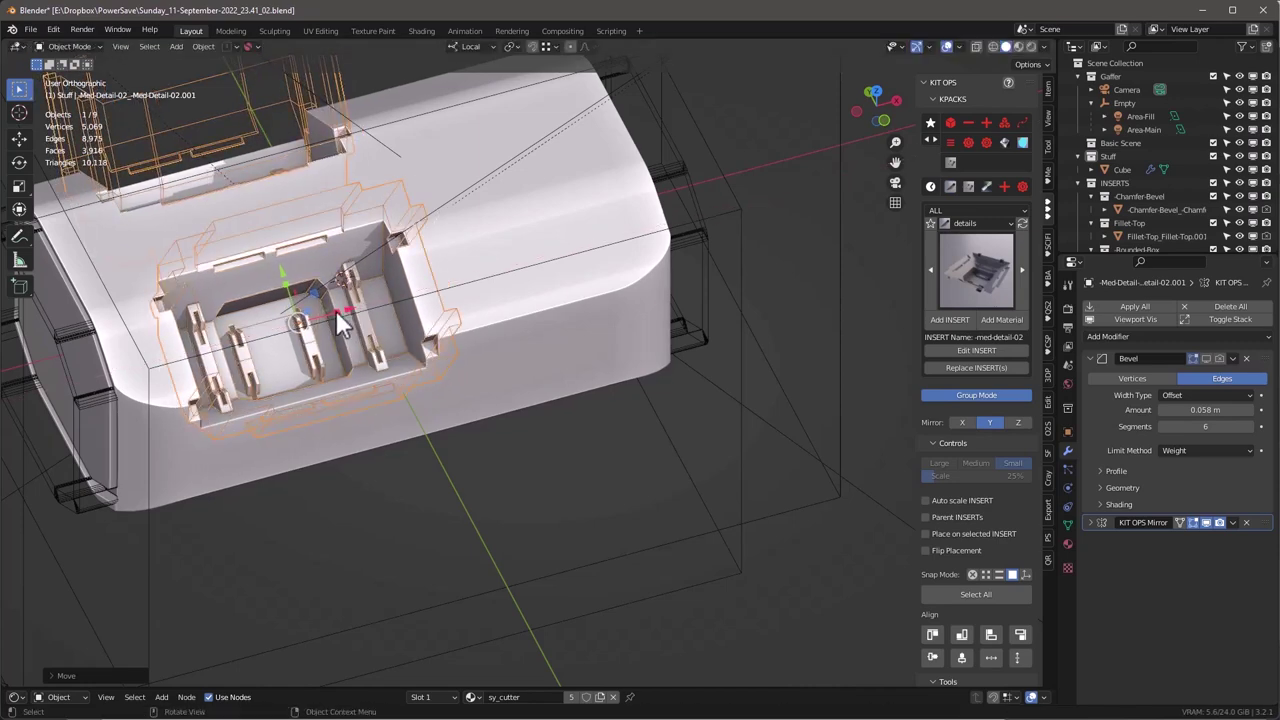
key("alt+z")
key("s")
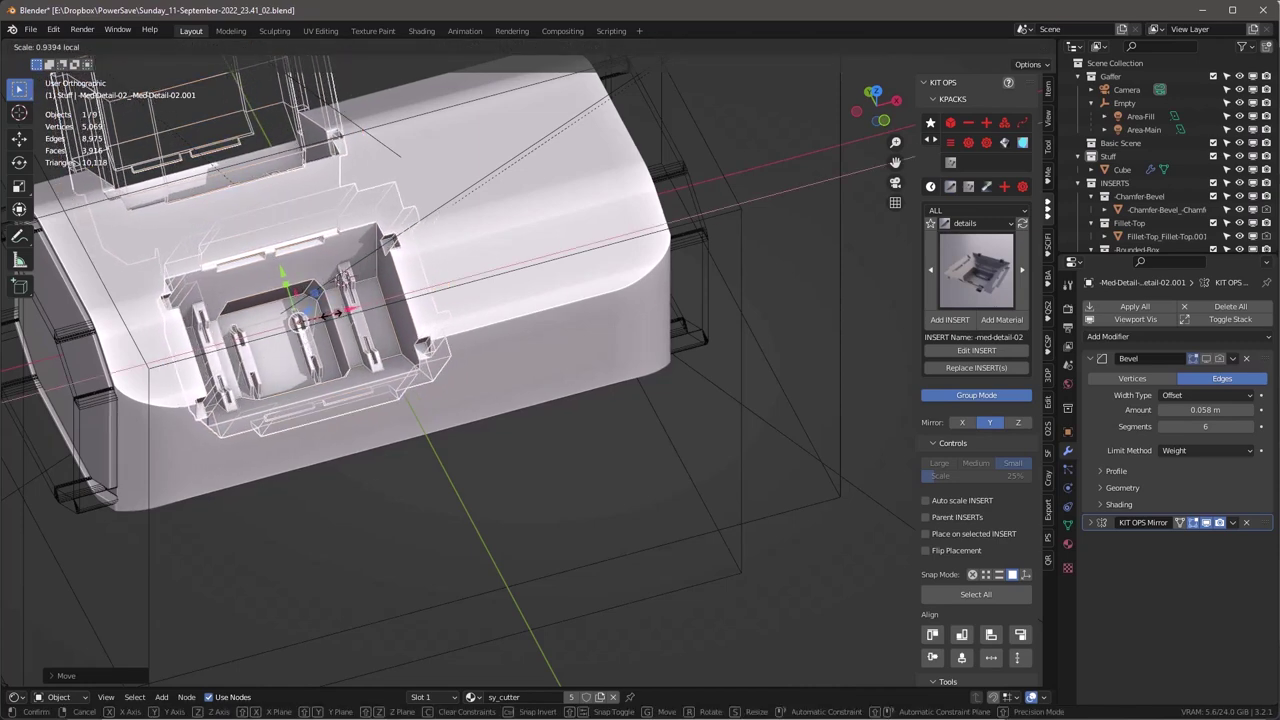
left_click(333, 314)
key("alt+z")
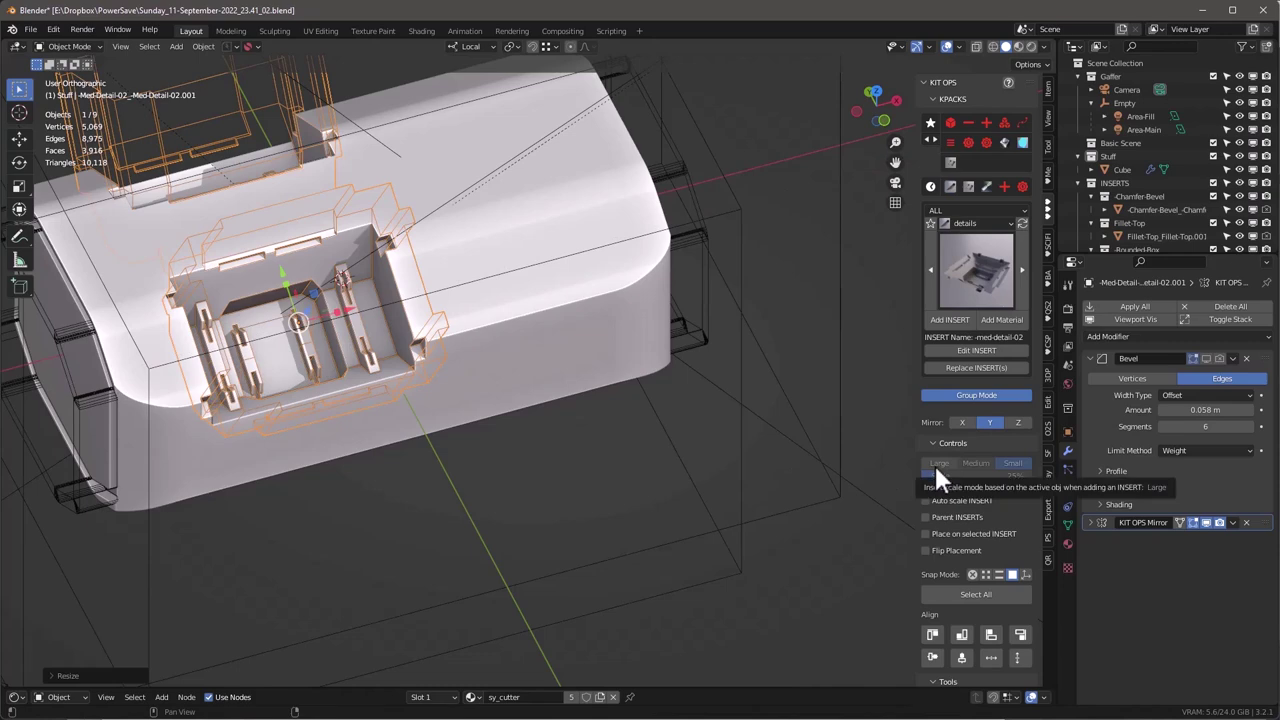
Mirror the INSERT across X as well and slide it along local X to adjust the two neighbouring pockets.
left_click(960, 422)
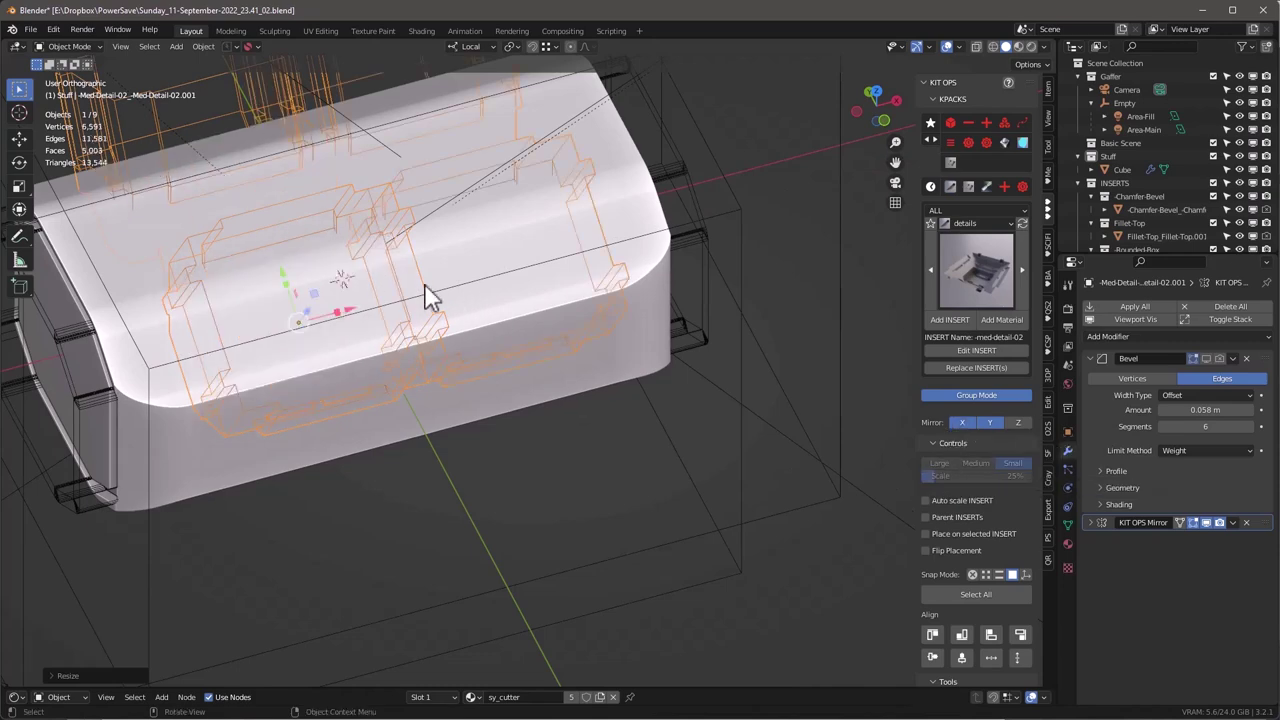
middle_click_drag(410, 262, 463, 334)
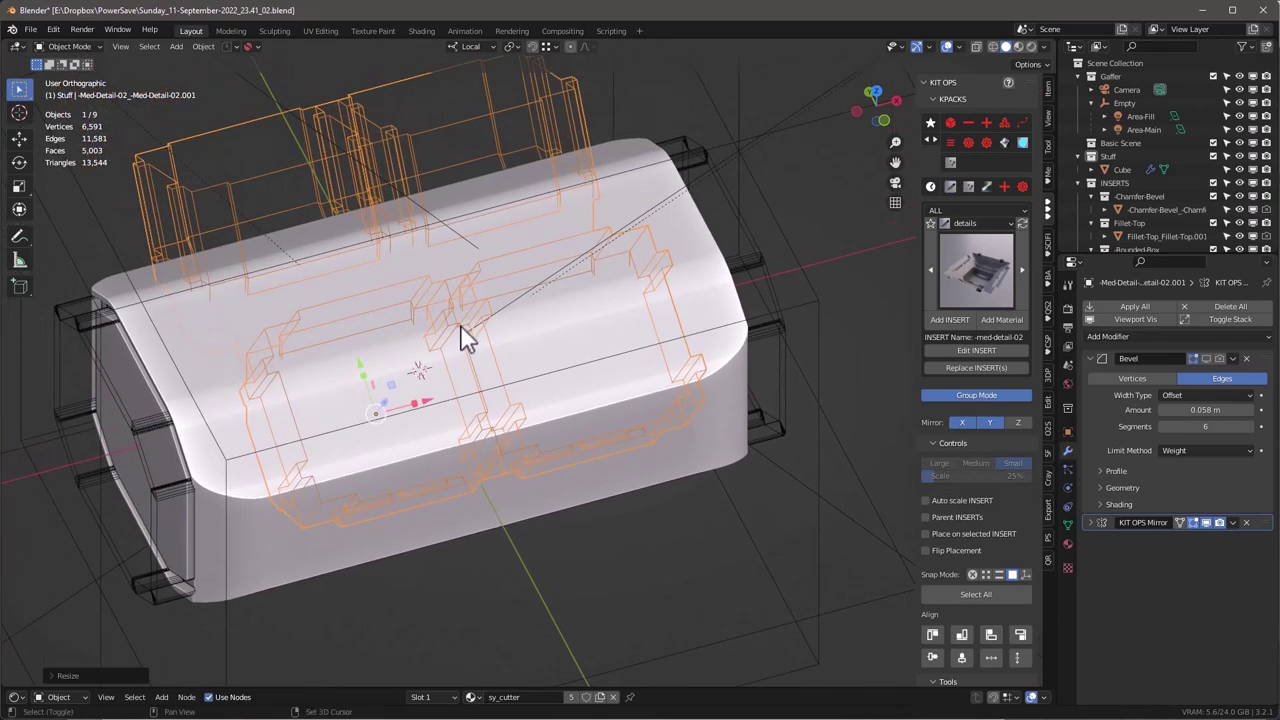
left_click_drag(426, 400, 400, 400)
middle_click_drag(400, 400, 405, 225)
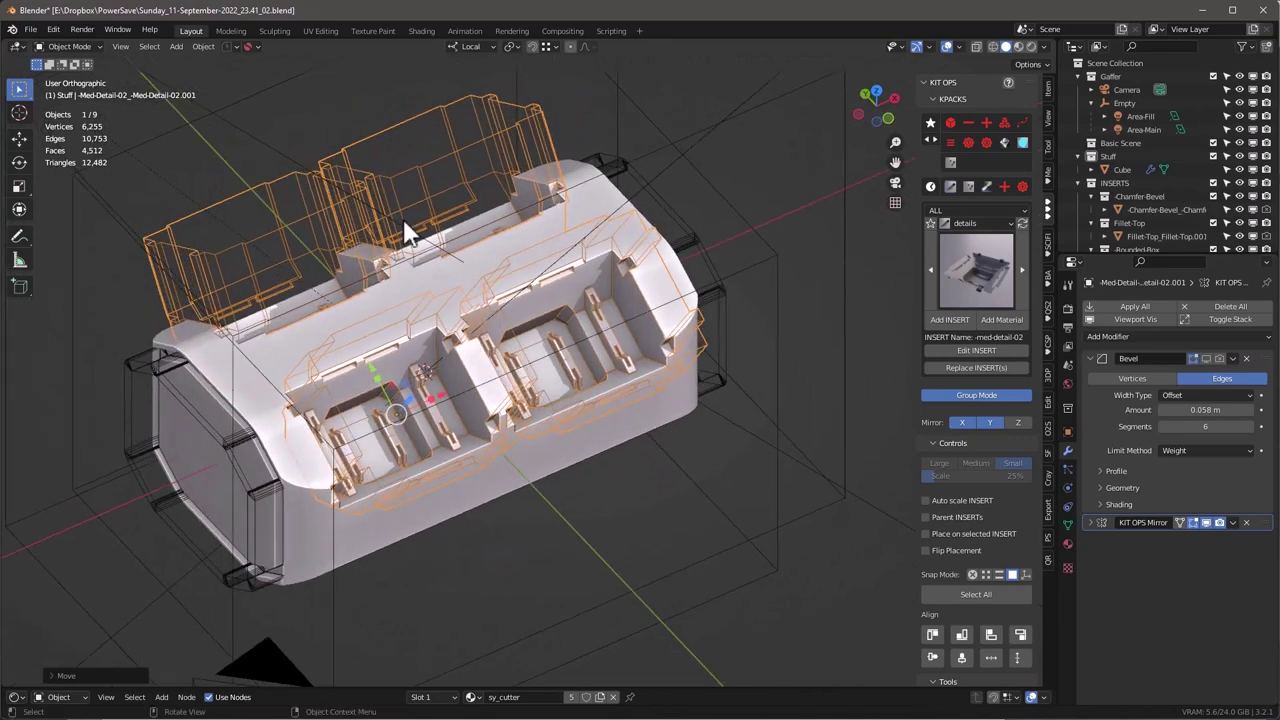
With the box as target, add another -med-detail-02 INSERT and snap and scale it on the top face between the mirrored pockets.
left_click(598, 196)
left_click(478, 129)
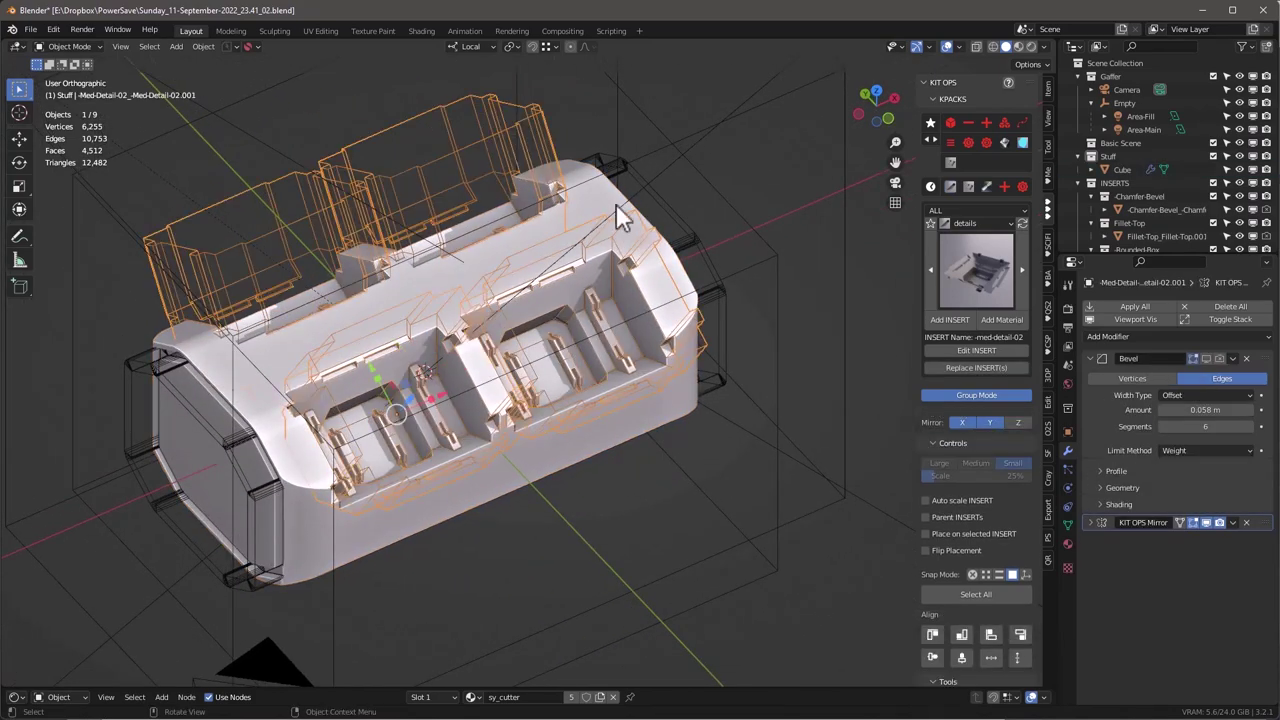
left_click(950, 319)
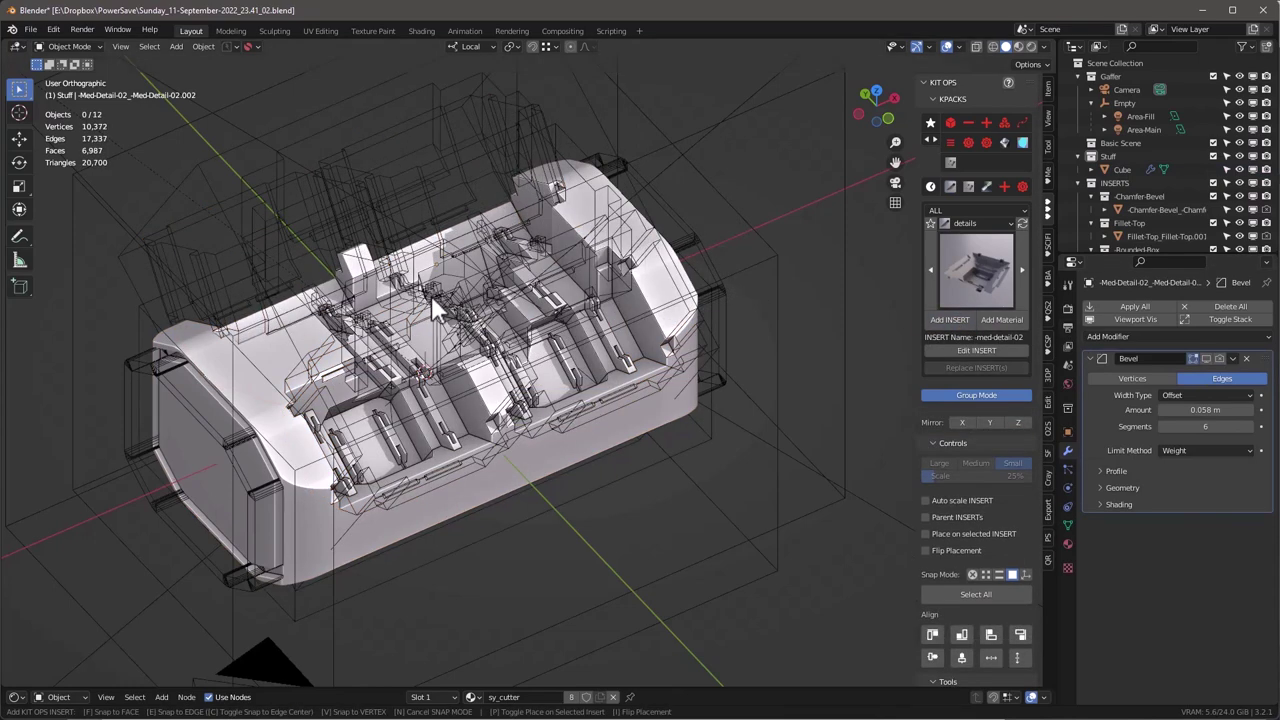
left_click(425, 296)
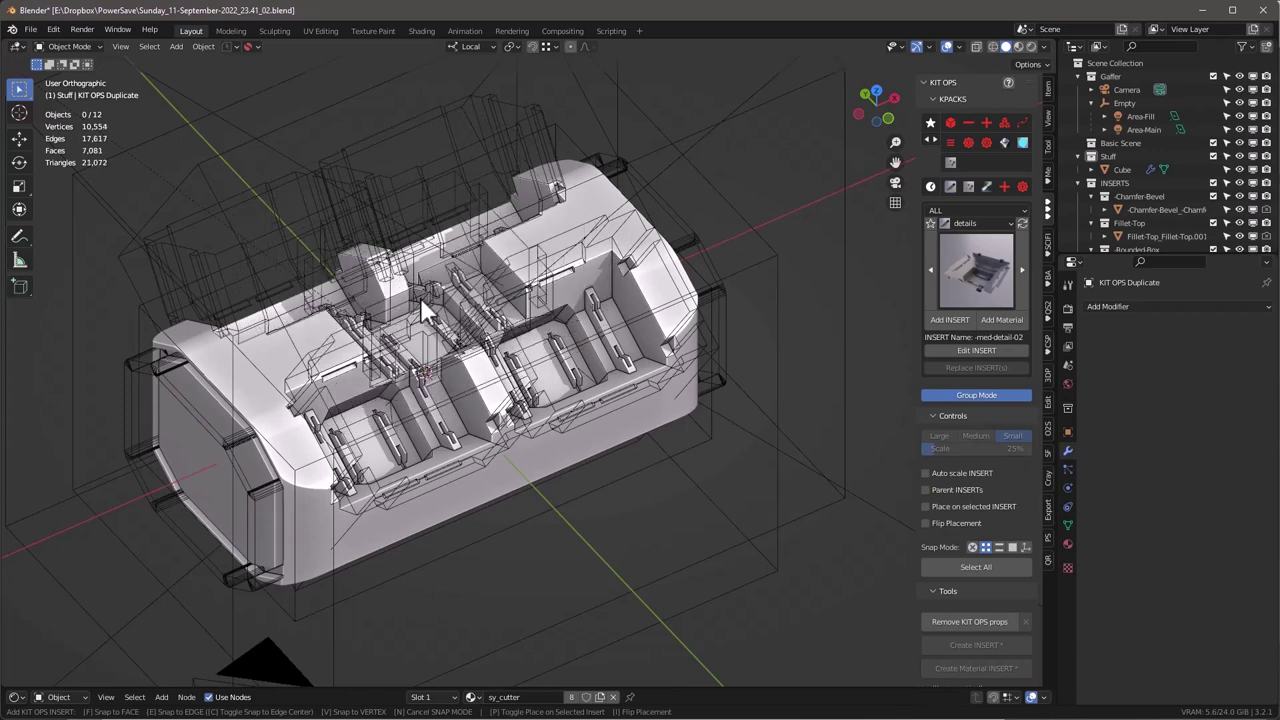
scroll(420, 297, "down", 1)
scroll(420, 297, "up", 4)
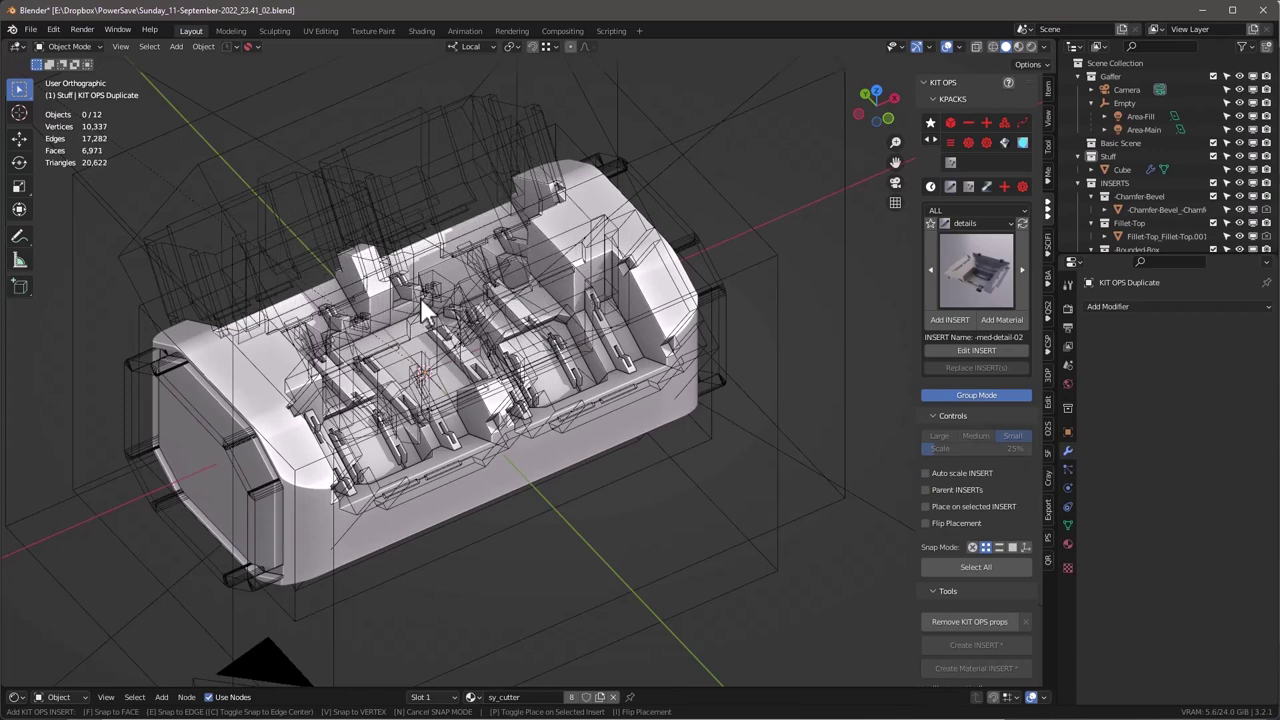
scroll(420, 297, "down", 4, "ctrl")
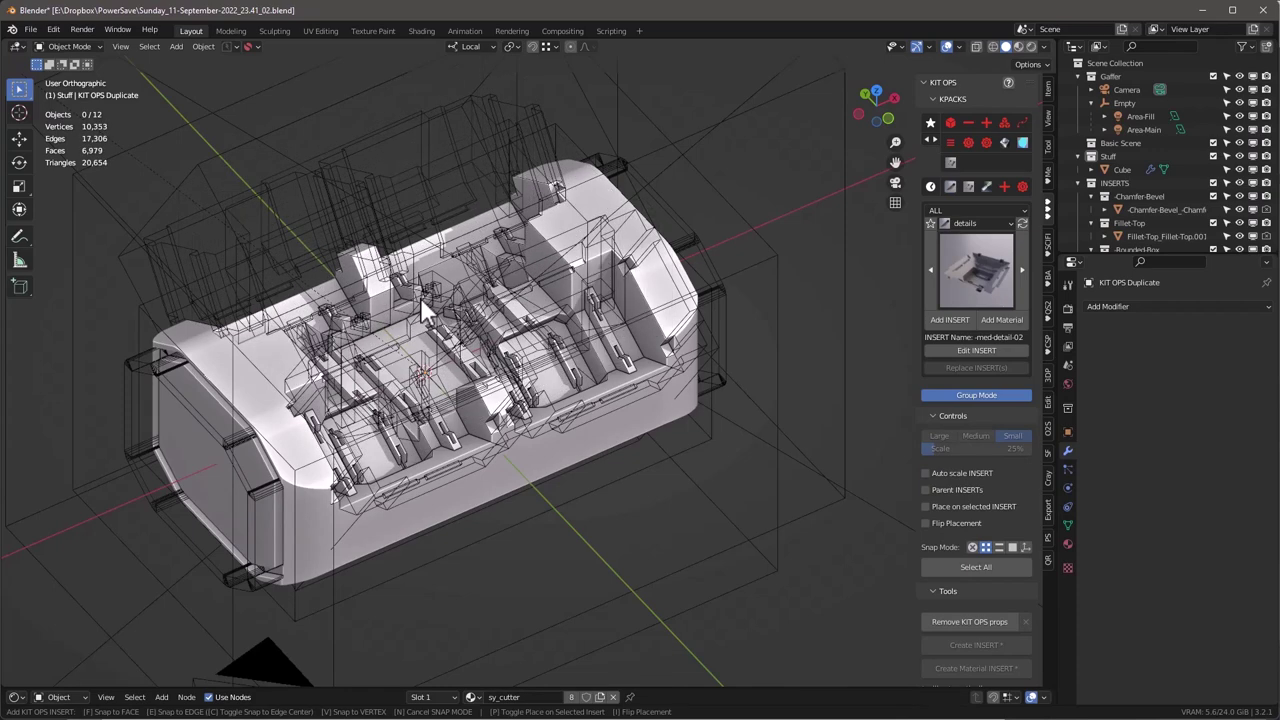
Slide the med-detail-02 insert along its local X axis to preview its cut across the body with the overlays hidden.
key("Escape")
middle_click_drag(456, 284, 428, 276)
left_click(946, 46)
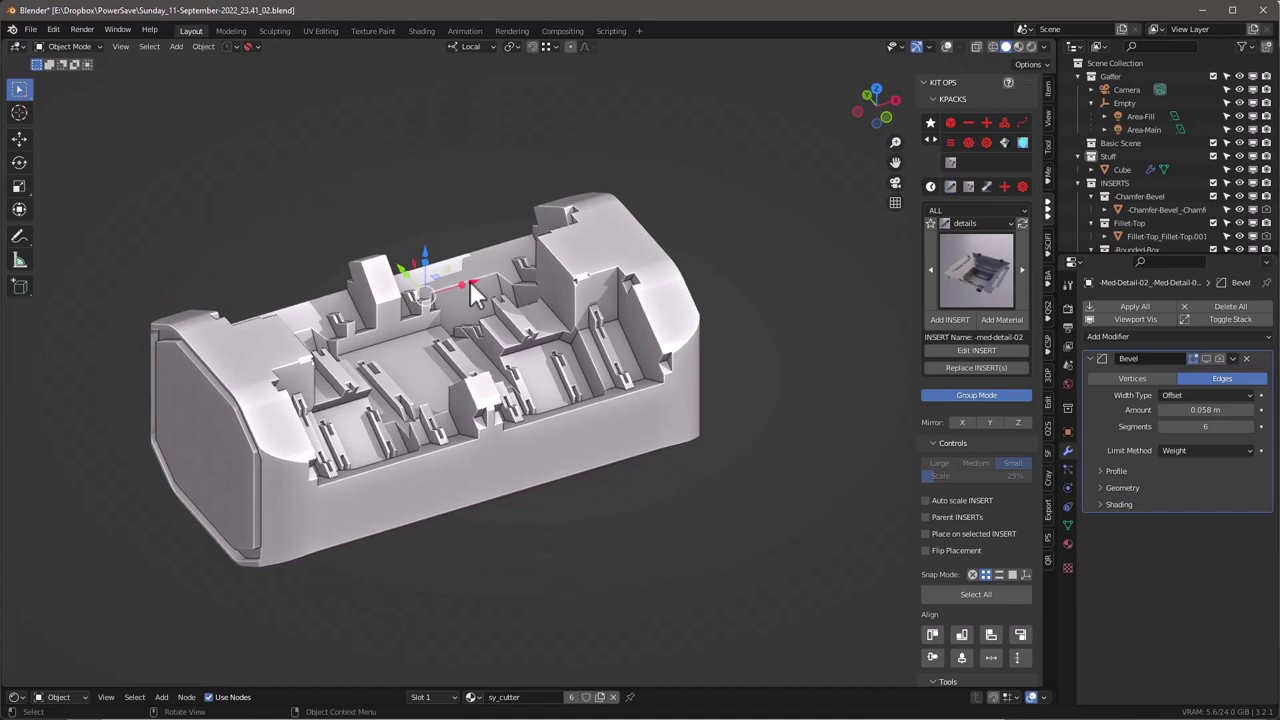
key("g")
key("x")
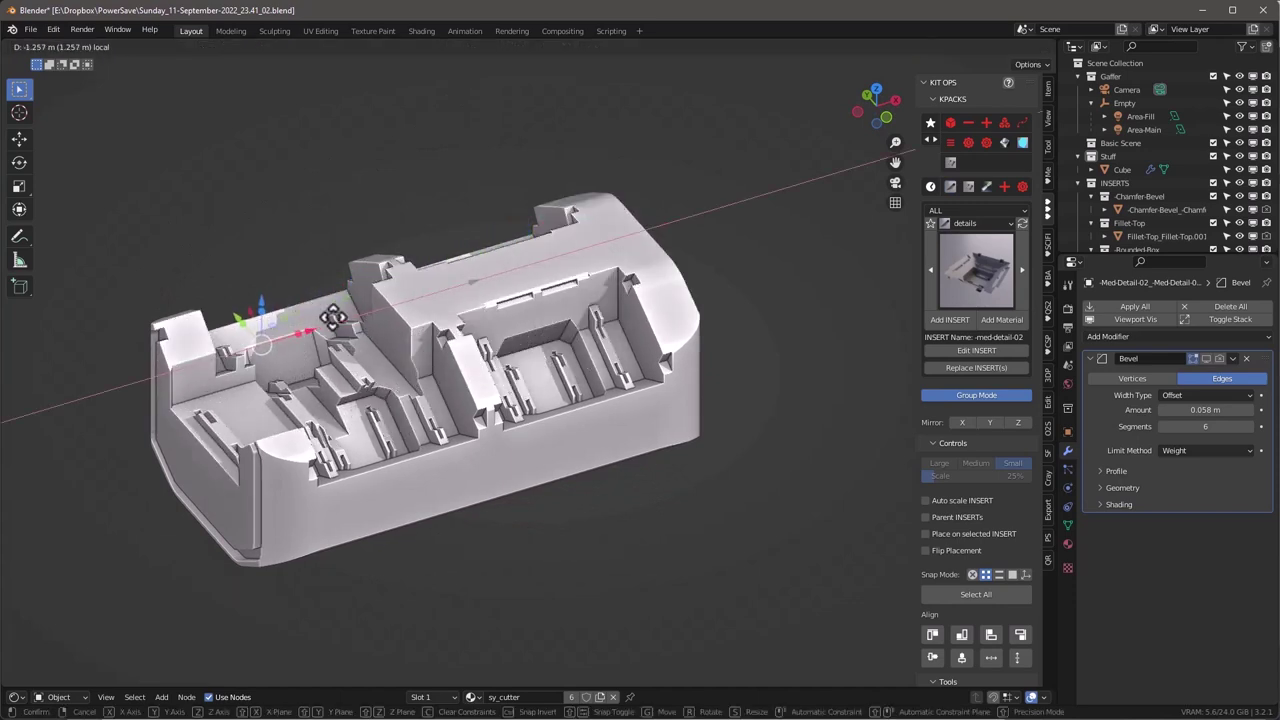
left_click(449, 343)
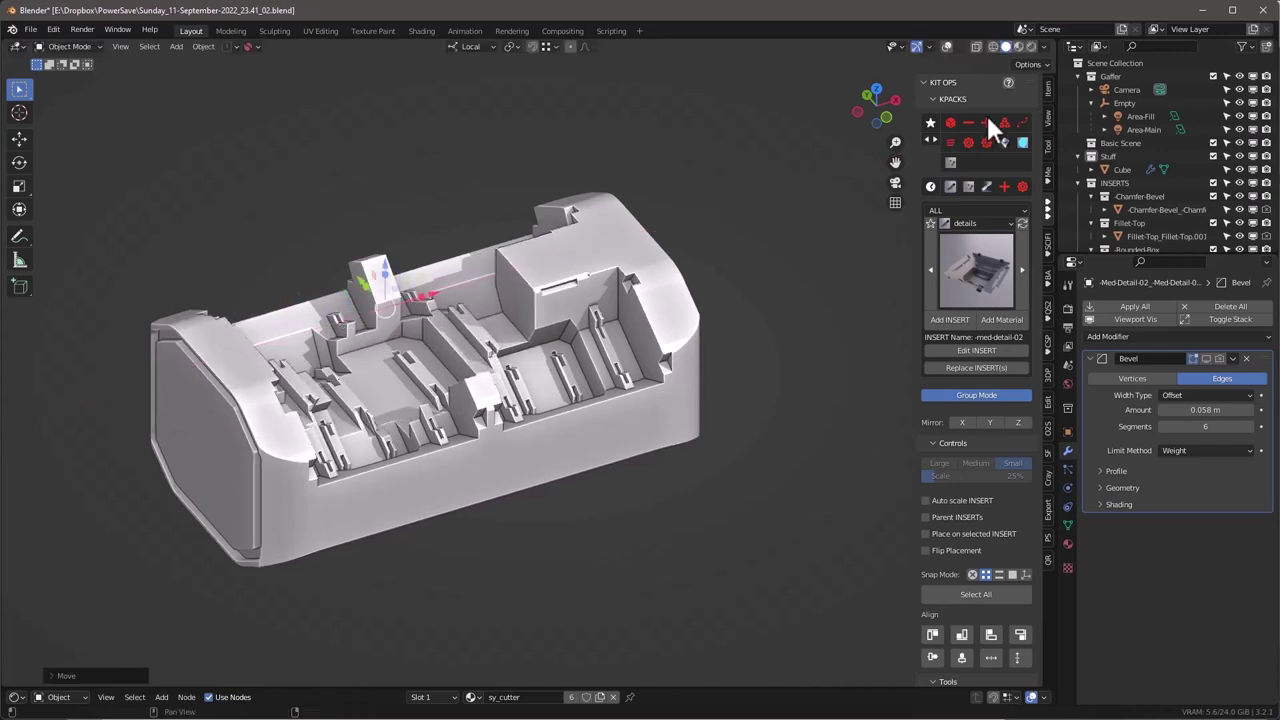
left_click(945, 46)
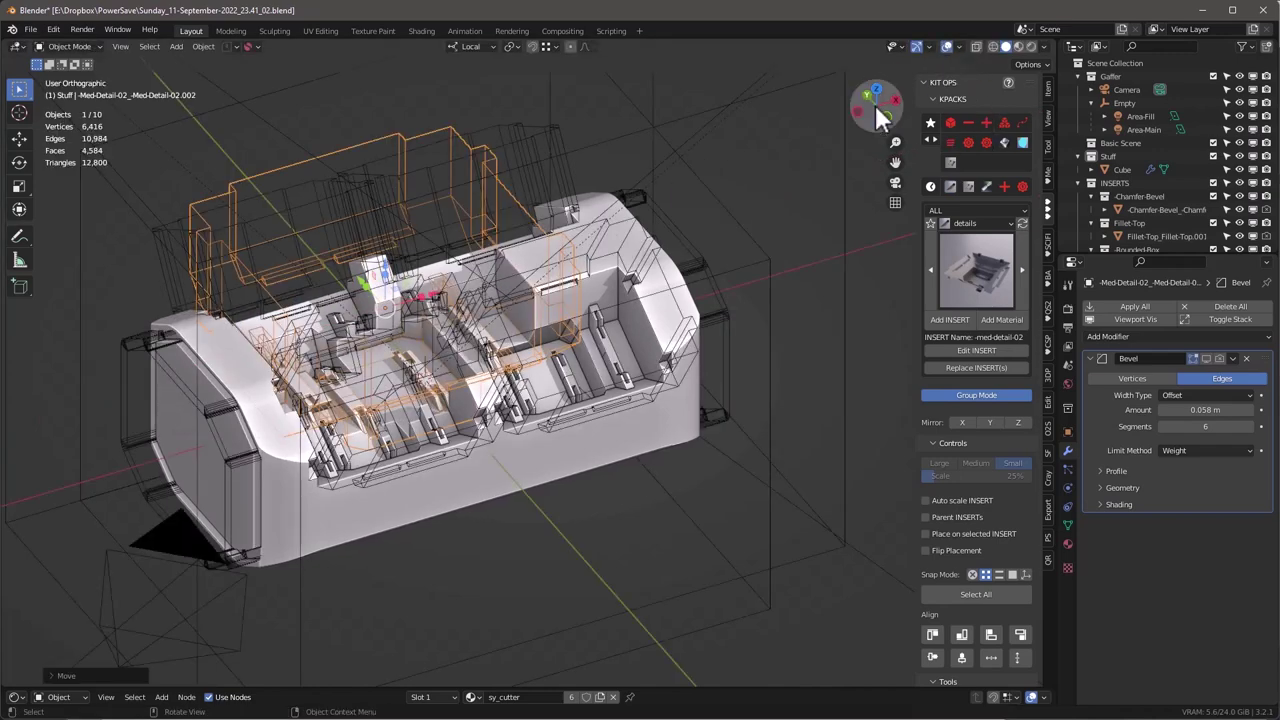
key("alt+z")
key("alt+z")
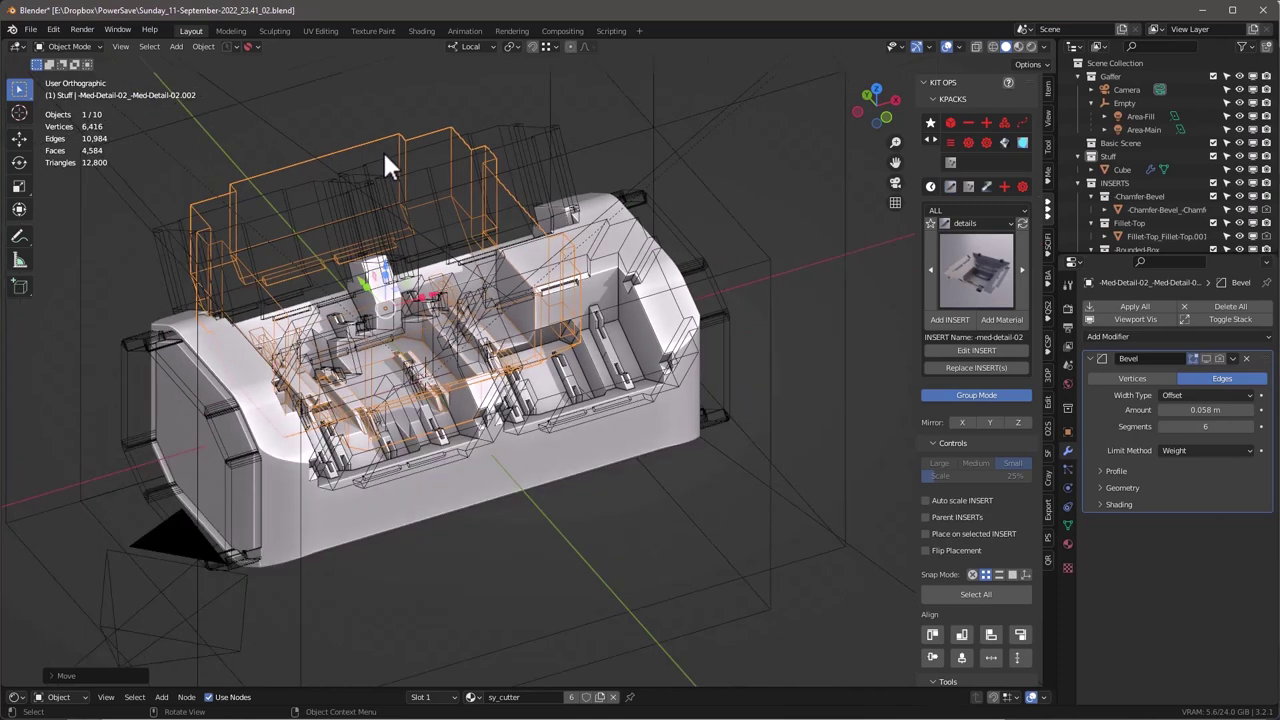
Reposition the med-detail-02 insert with KIT OPS placement, setting it small on the flat strip along the body's top.
right_click(405, 136)
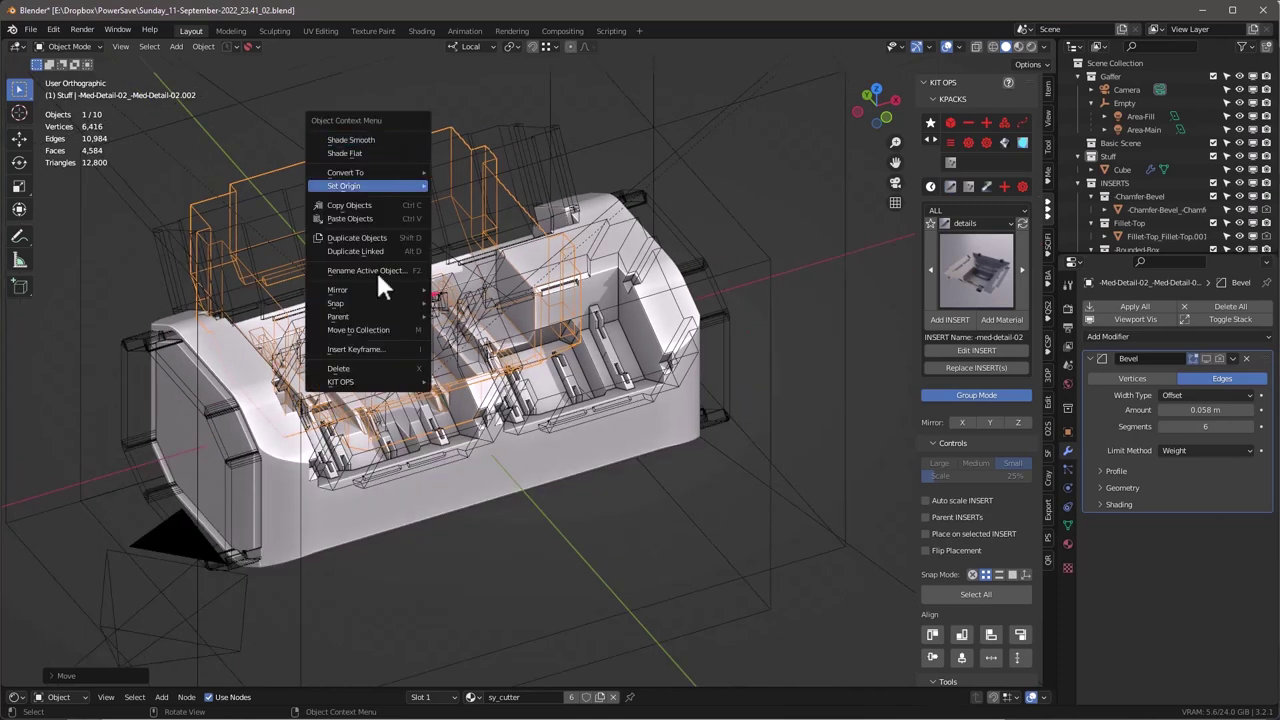
mouse_move(380, 381)
left_click(471, 396)
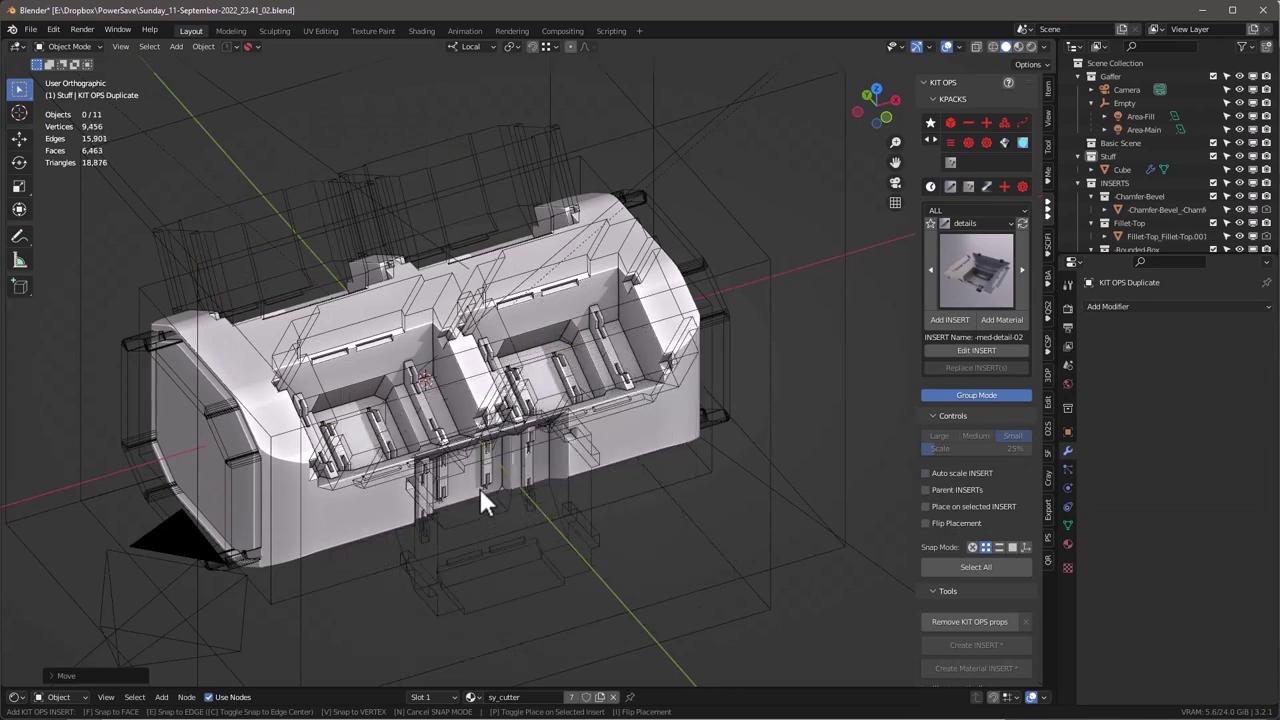
left_click(438, 292)
key("ctrl+z")
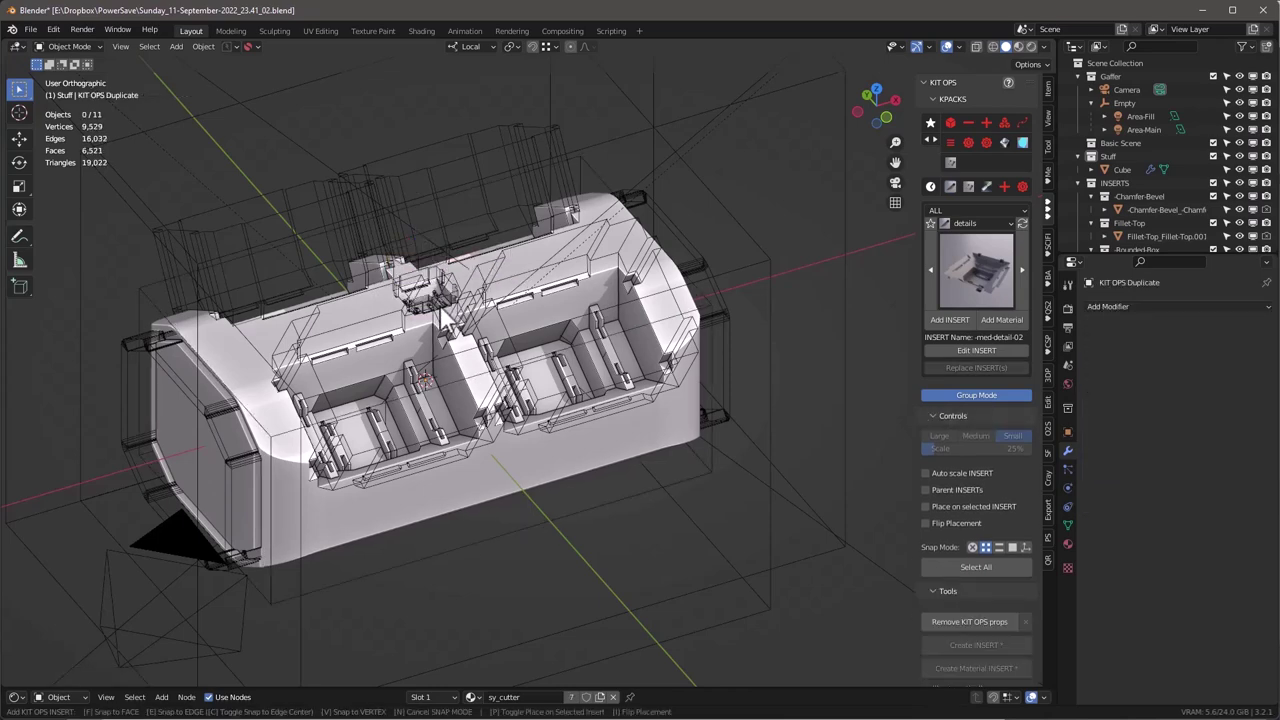
left_click(436, 303)
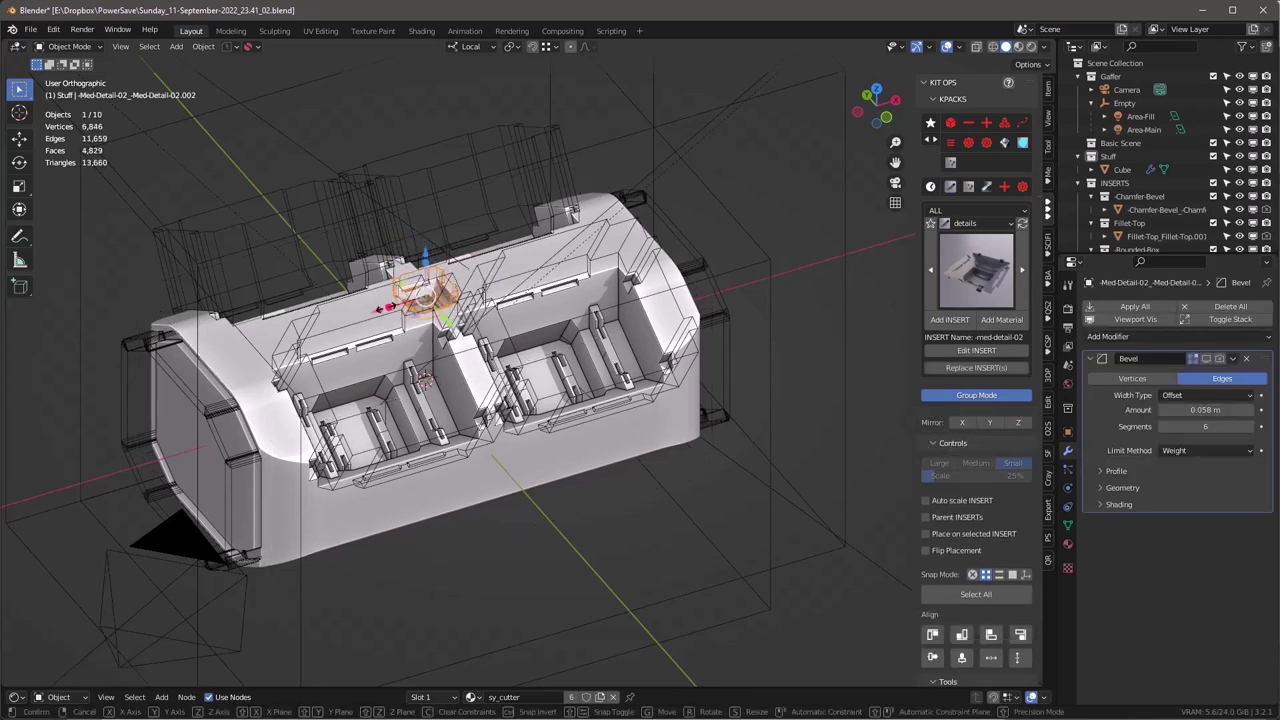
Stretch the top med-detail-02 insert along its local X axis to about 8.7 times its length.
key("s")
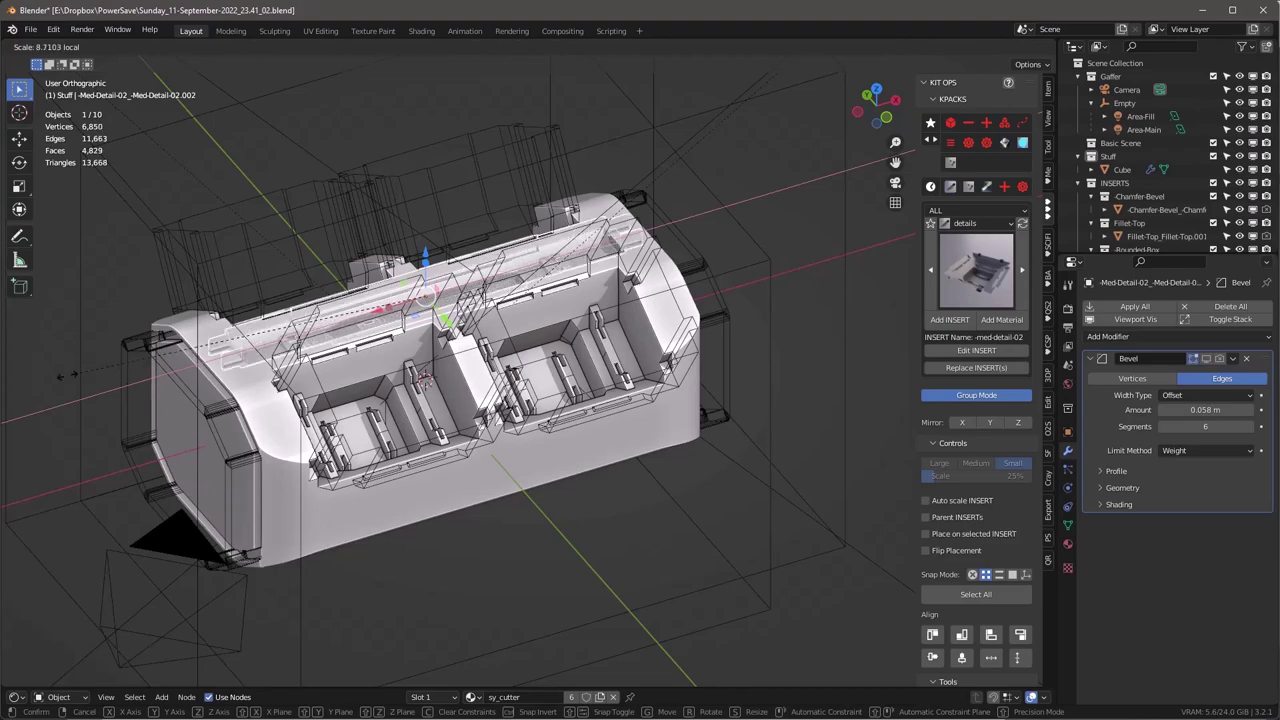
left_click(52, 380)
left_click(751, 521)
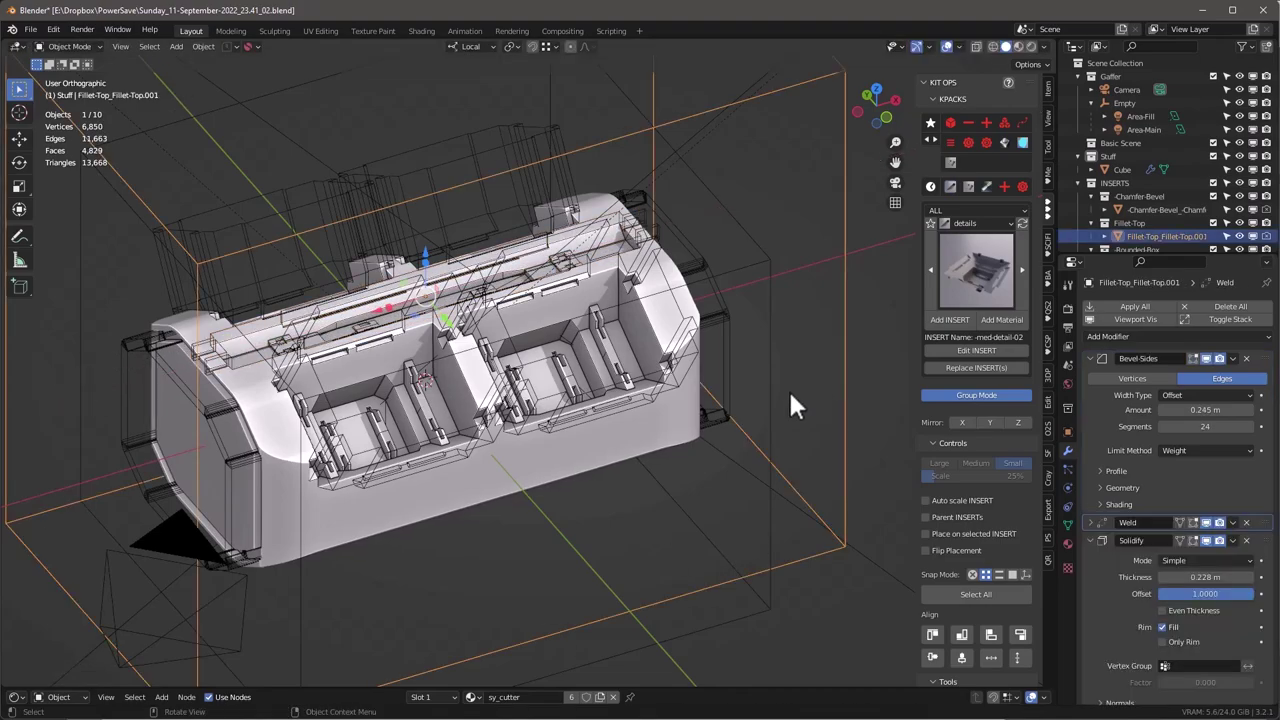
Try mirroring the med-detail-02 pocket insert across Z, and switch the Z mirror off again.
middle_click_drag(788, 388, 598, 312)
left_click(589, 307)
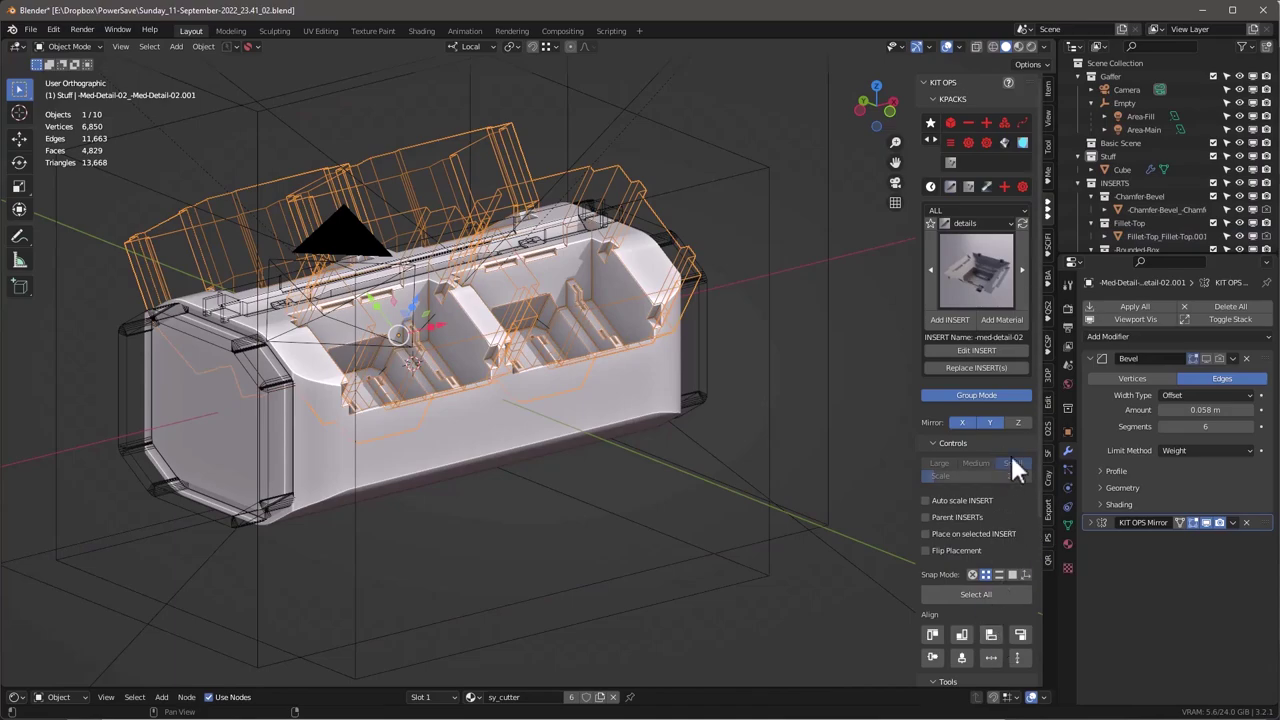
left_click(1019, 421)
middle_click_drag(500, 410, 459, 420)
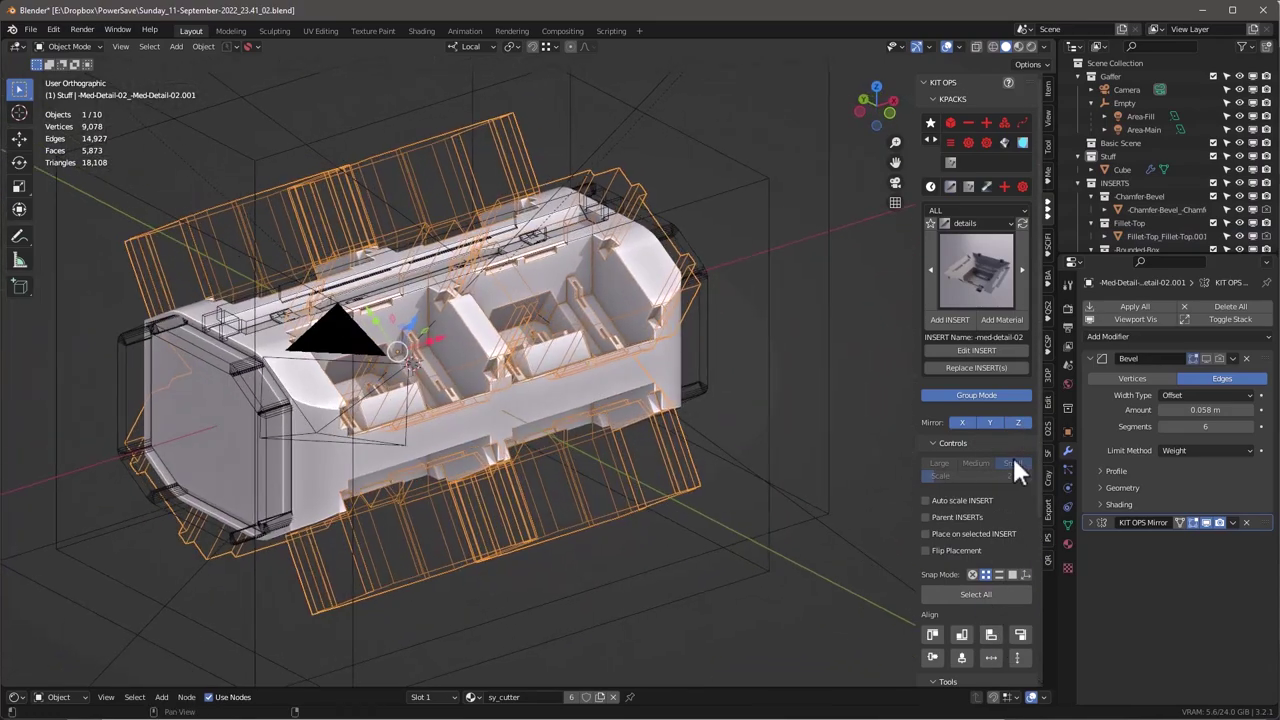
left_click(1019, 422)
middle_click_drag(548, 437, 530, 388)
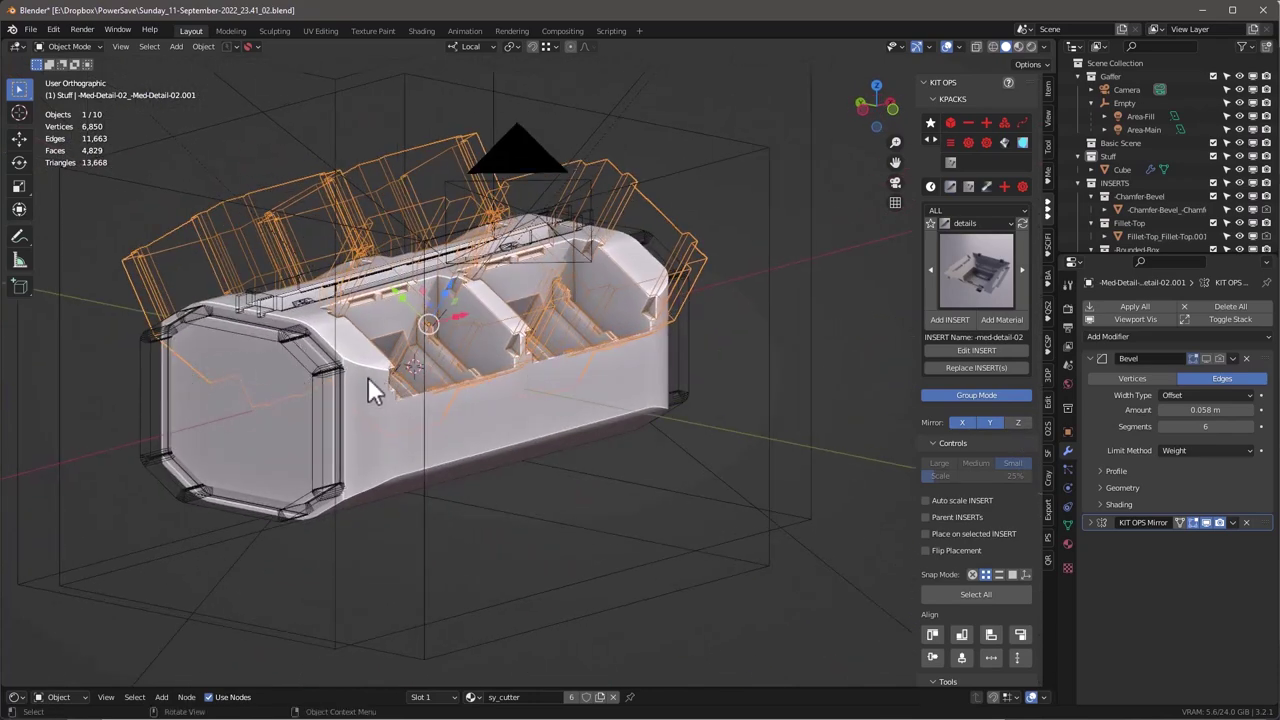
middle_click_drag(368, 390, 230, 360)
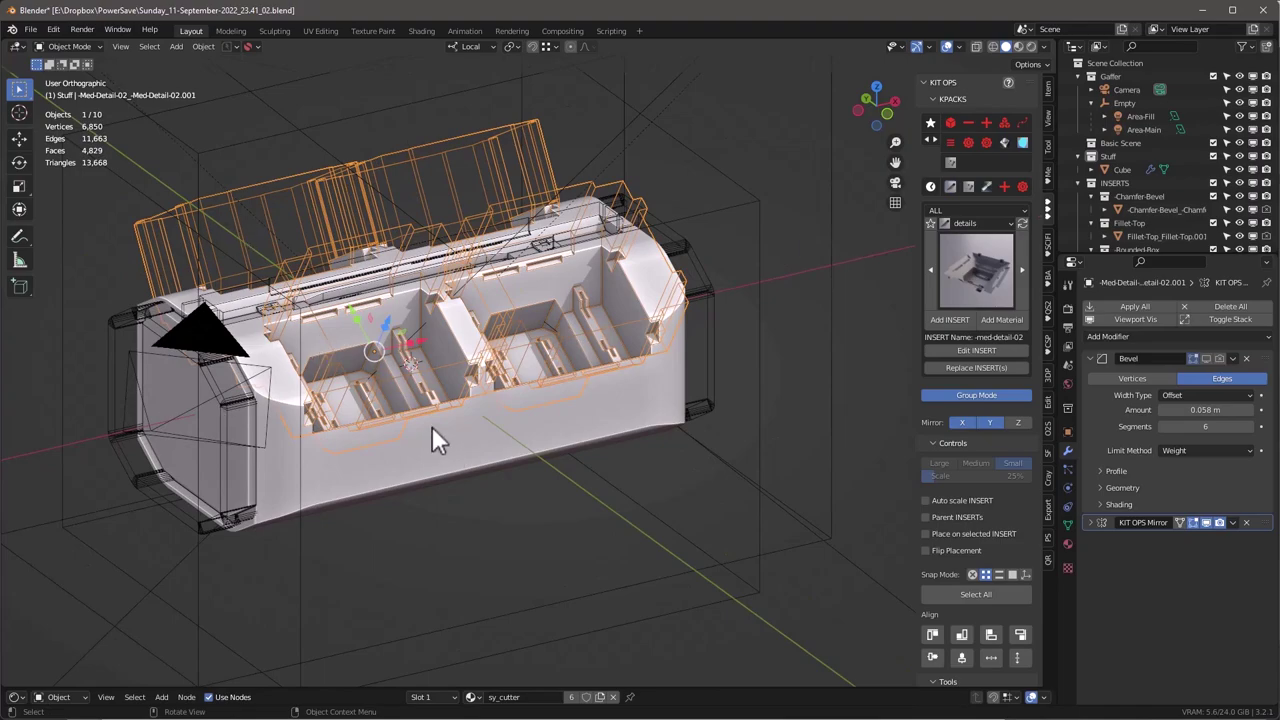
middle_click_drag(432, 426, 487, 398)
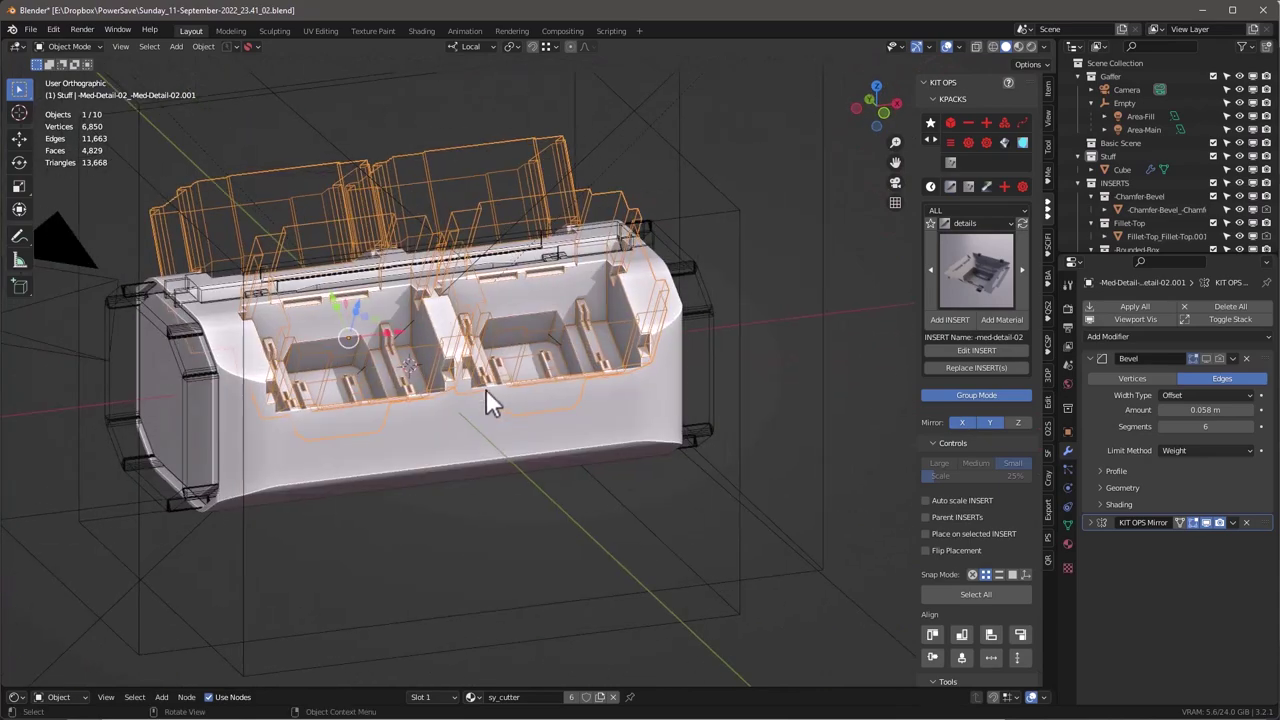
Add the med-detail-01 insert to the cube, placing it on the long side face below the pockets.
left_click(970, 275)
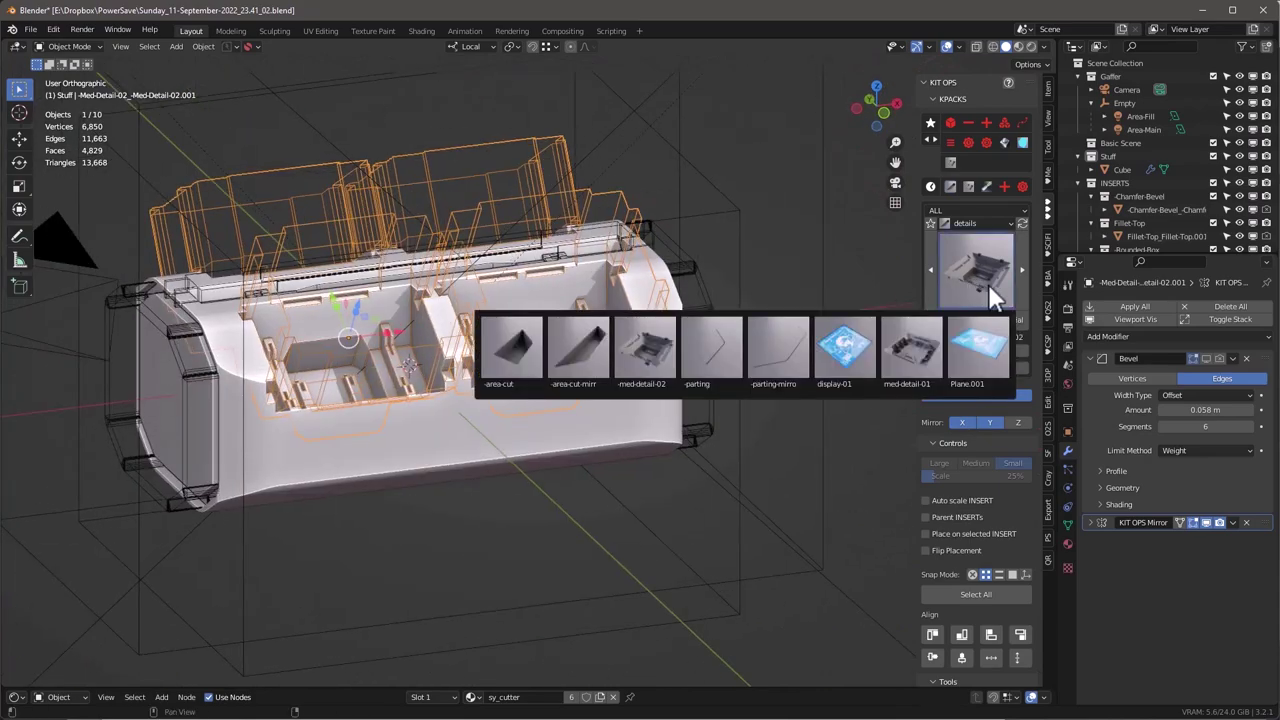
left_click(902, 346)
middle_click_drag(880, 373, 998, 351)
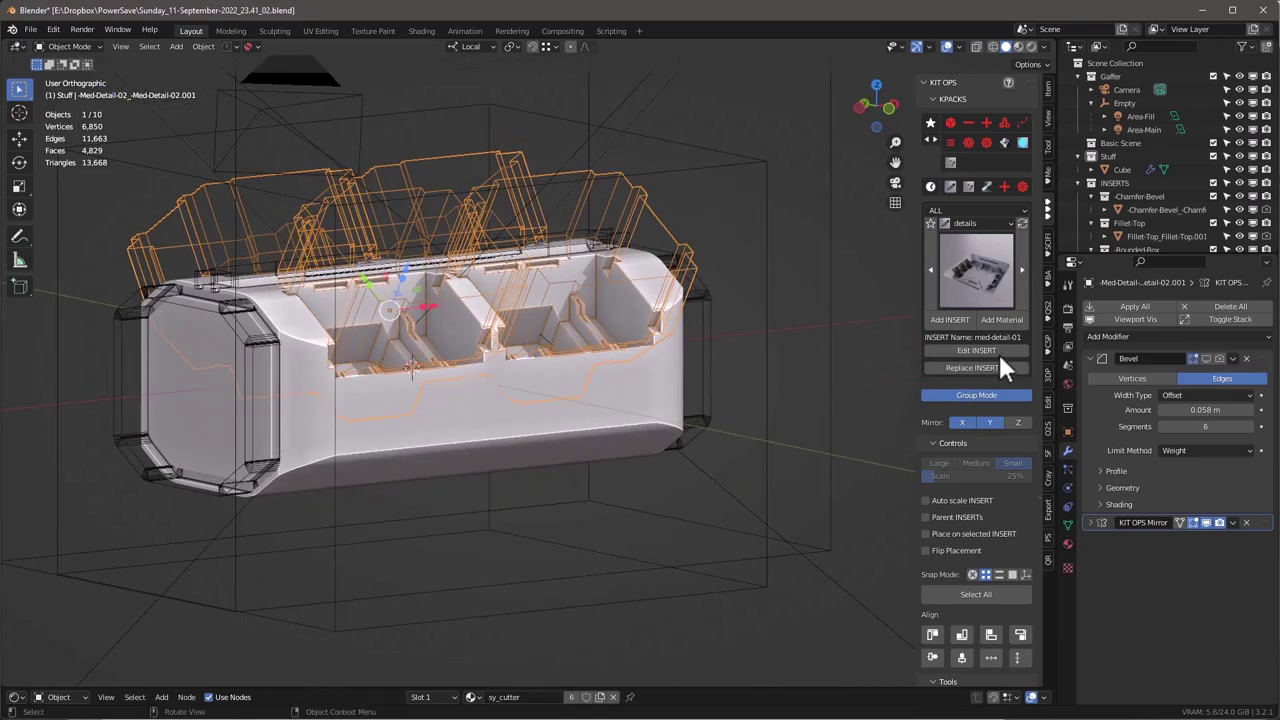
left_click(643, 383)
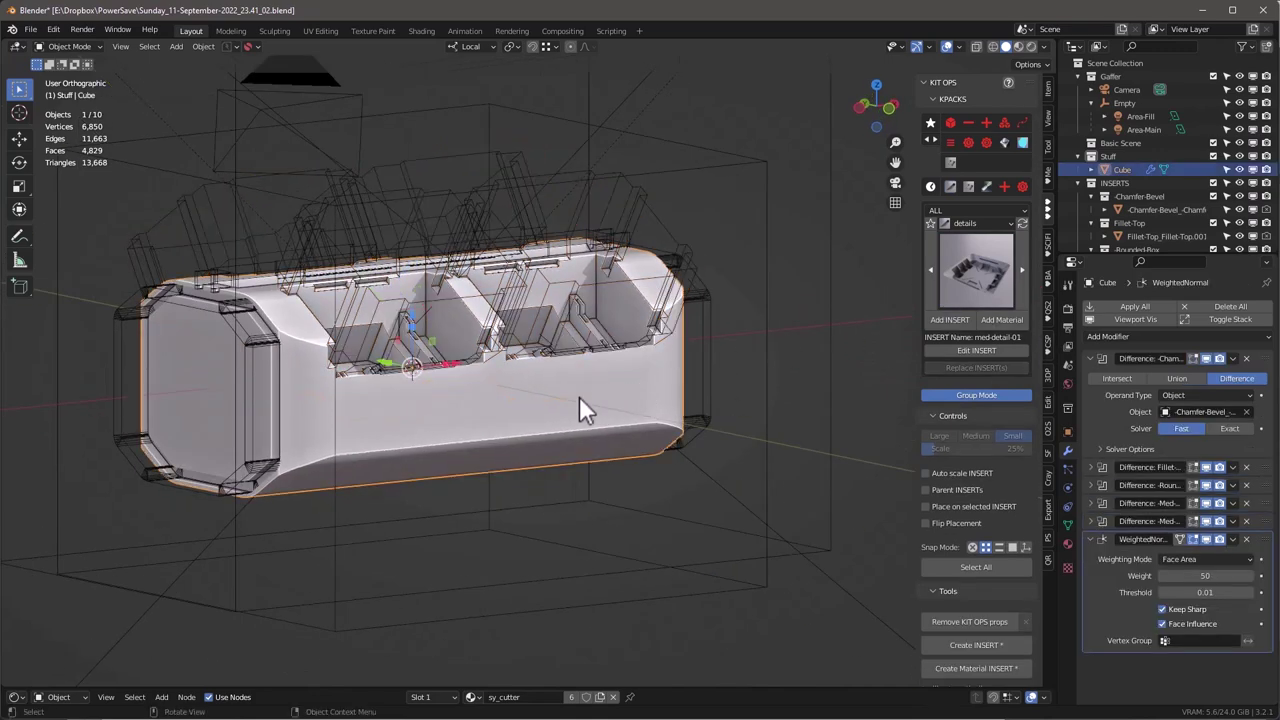
left_click(958, 320)
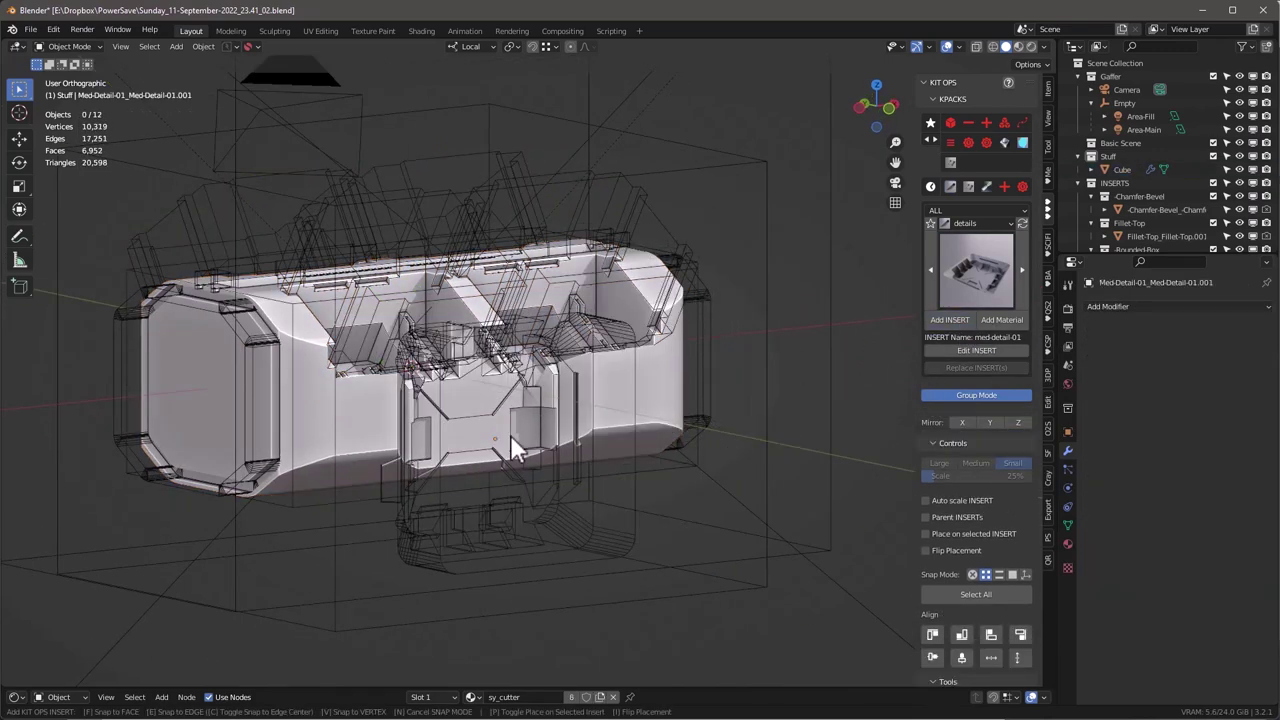
left_click(510, 434)
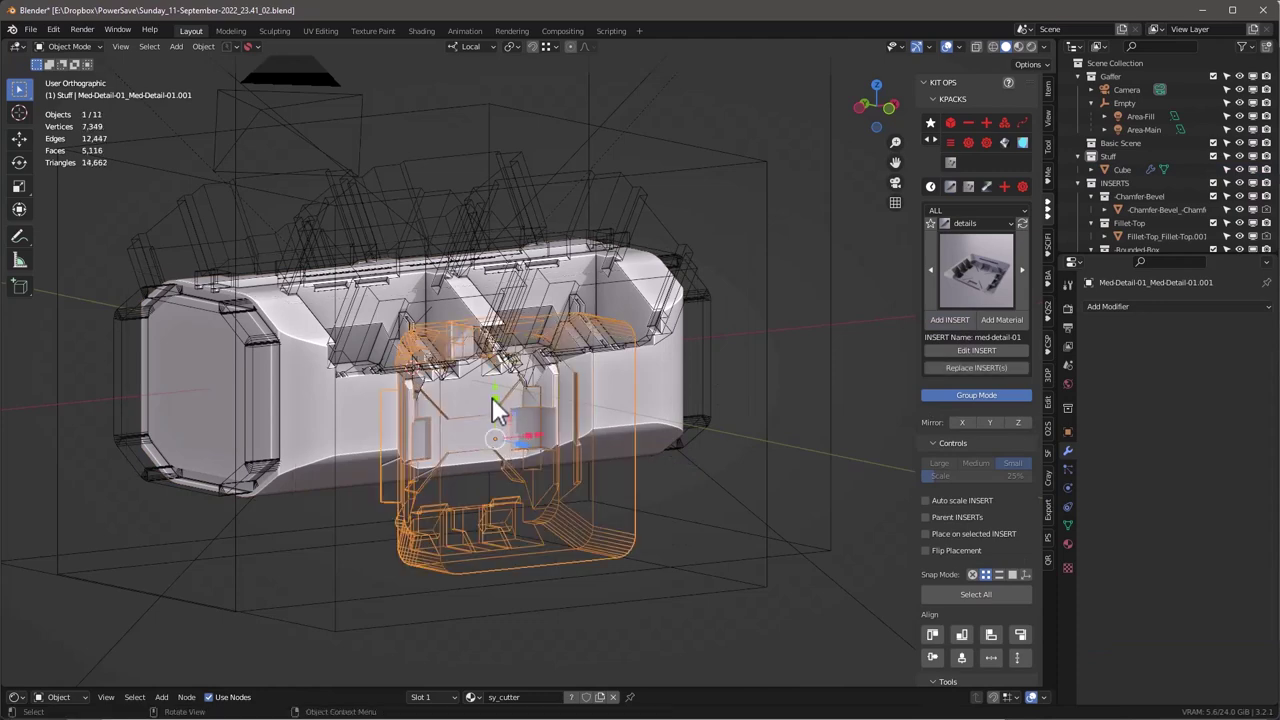
Reduce the med-detail-01 insert's height and stretch it along local X to span most of the side face.
key("s")
key("z")
left_click(481, 428)
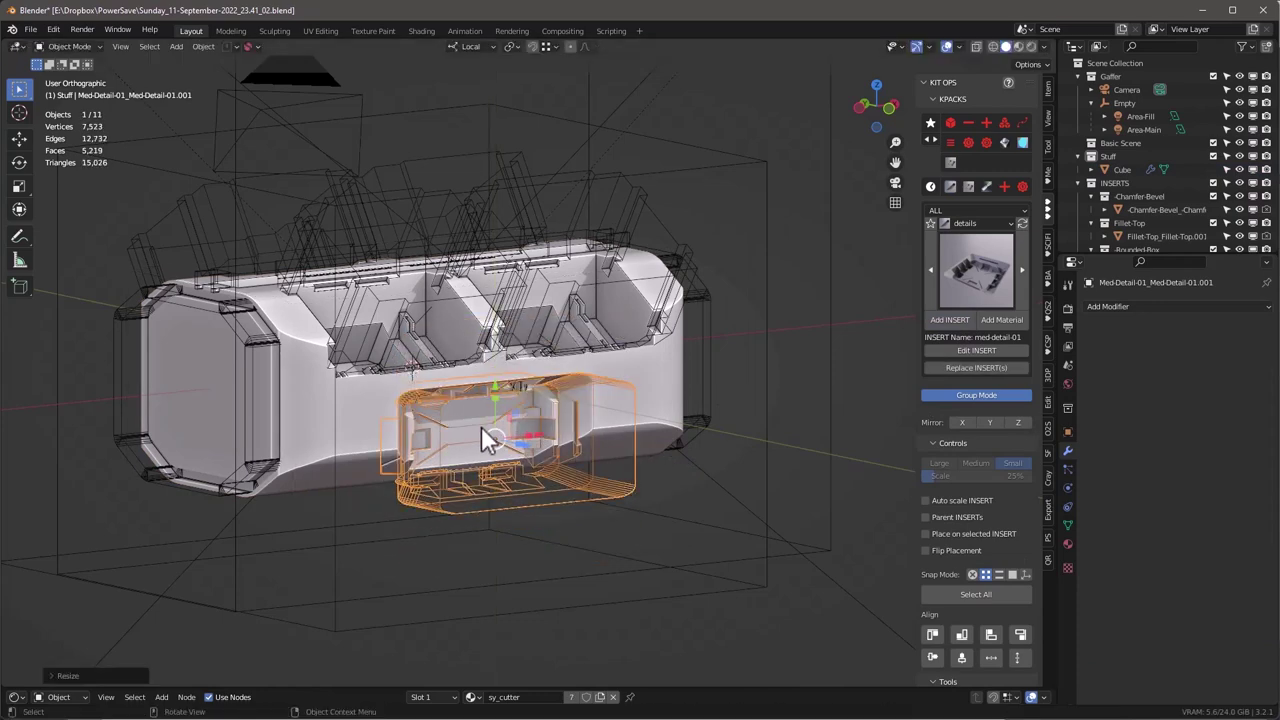
left_click_drag(532, 437, 568, 437)
middle_click_drag(531, 419, 470, 356)
scroll(611, 385, "up", 1)
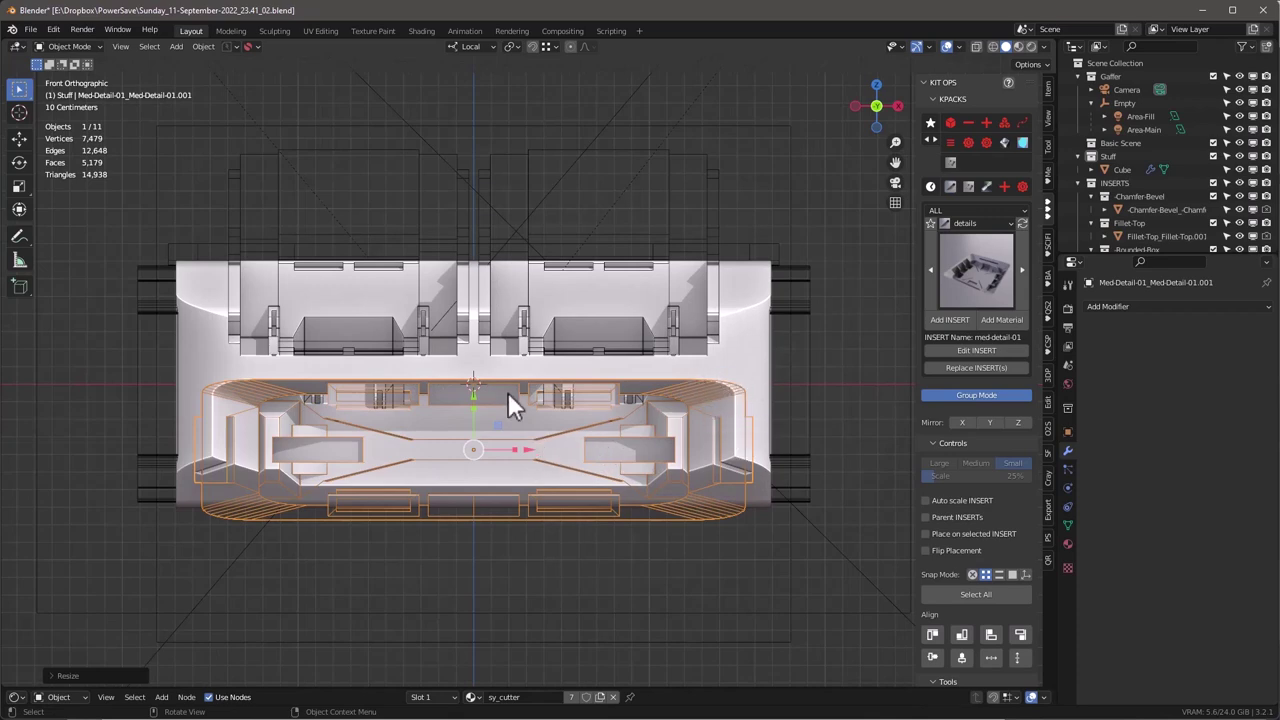
Raise the med-detail-01 insert about 0.11 m along its local Y axis and hide the viewport overlays.
key("g")
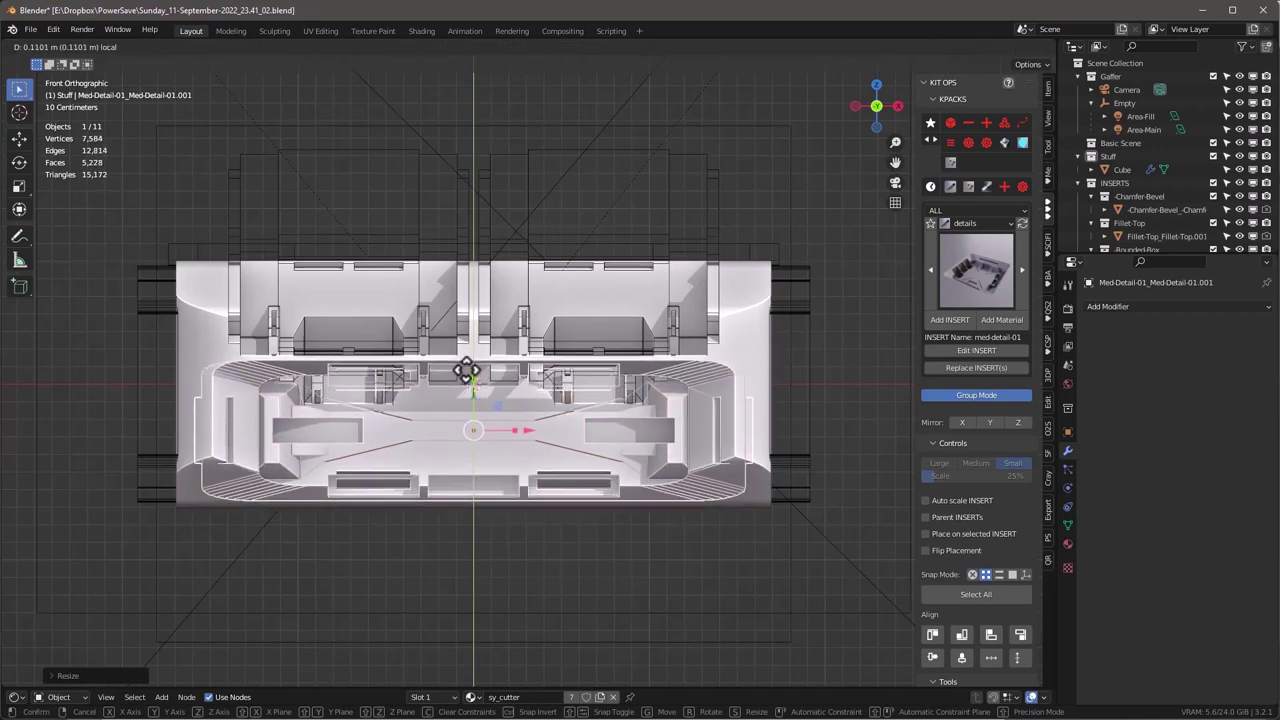
left_click(467, 370)
middle_click_drag(701, 371, 809, 316)
left_click(946, 46)
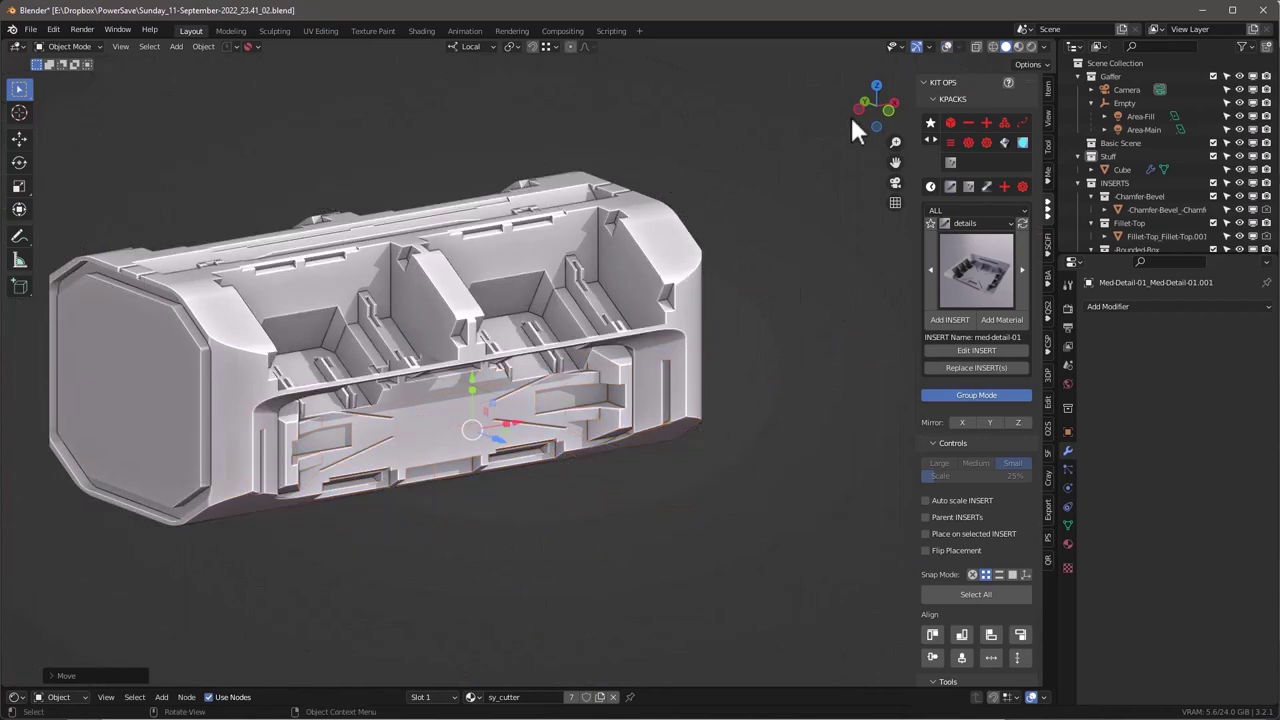
middle_click_drag(850, 118, 397, 268)
middle_click_drag(517, 222, 378, 362)
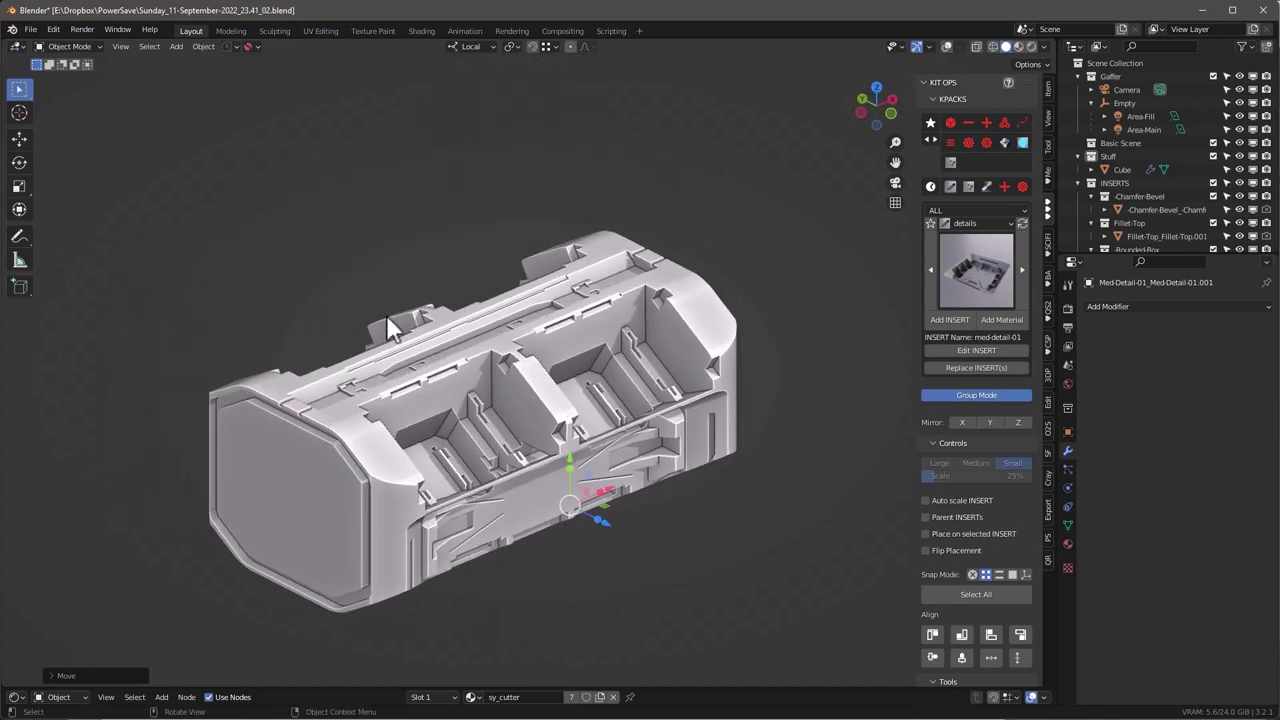
middle_click_drag(510, 259, 692, 334)
scroll(706, 331, "up", 2)
middle_click_drag(663, 267, 680, 340)
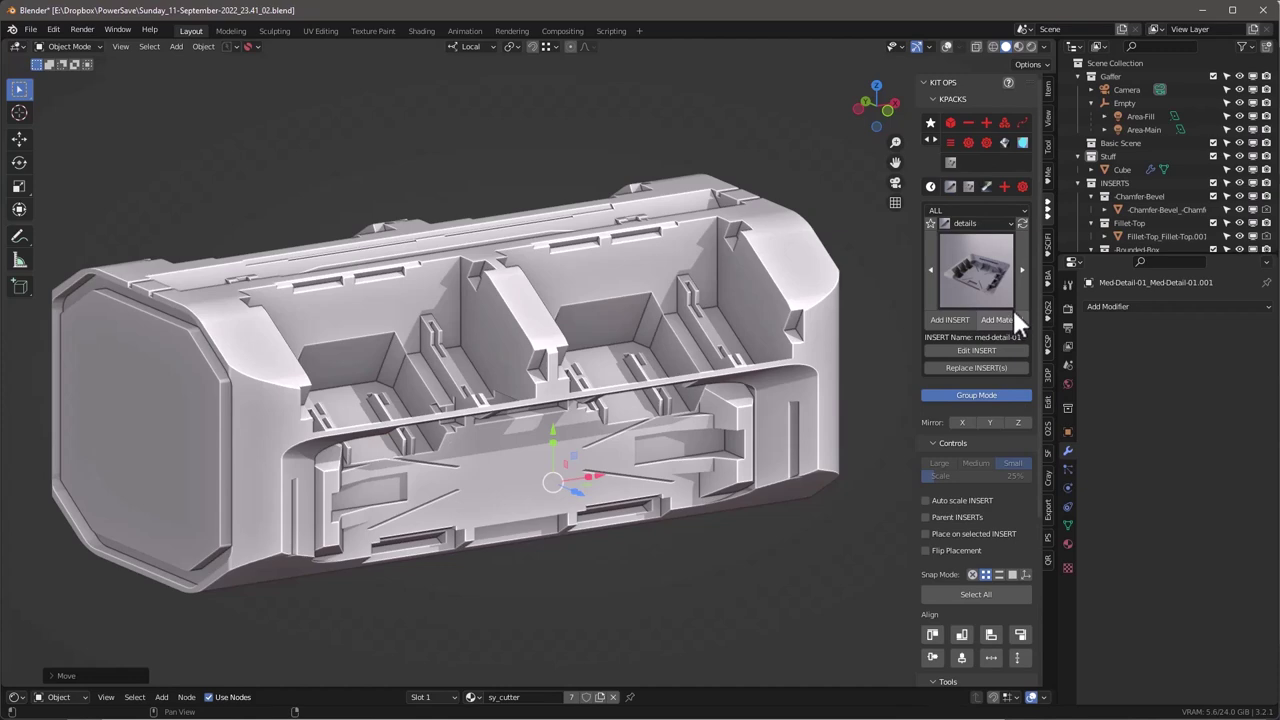
Choose the latch_cut1_1 insert from the MA-Cutters-Complex pack.
left_click(996, 222)
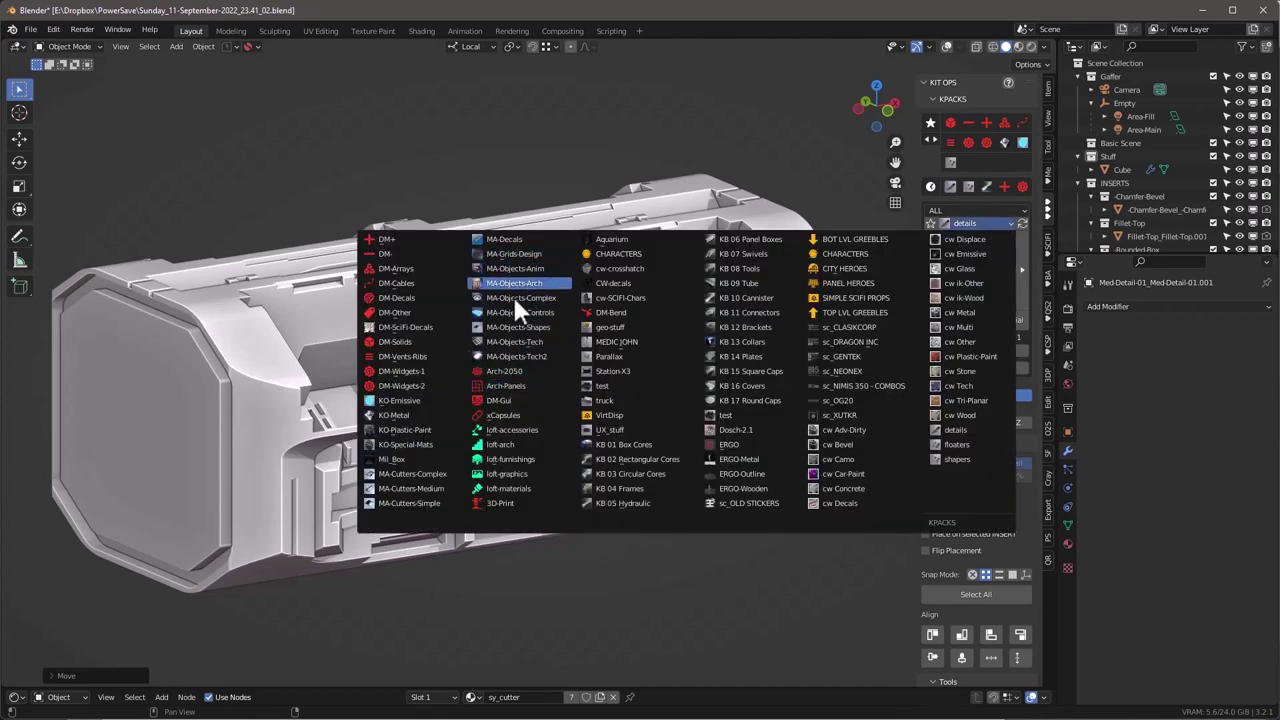
left_click(508, 356)
left_click(975, 285)
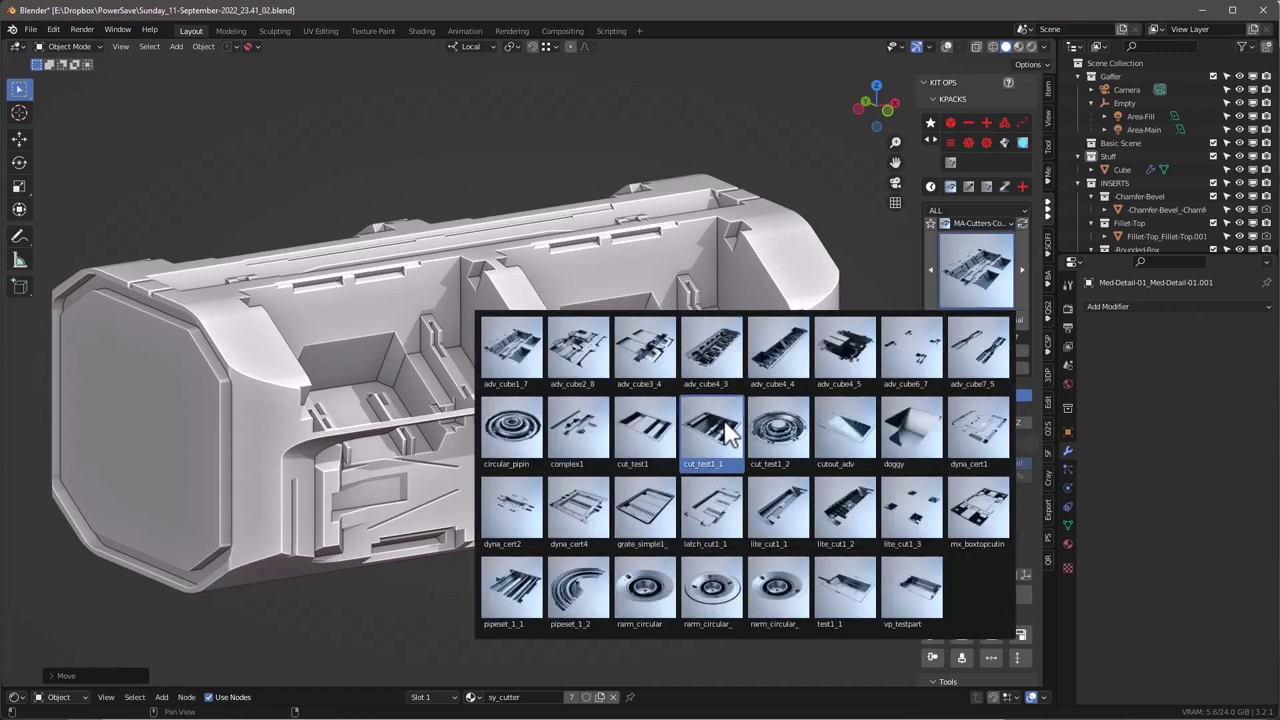
left_click(707, 511)
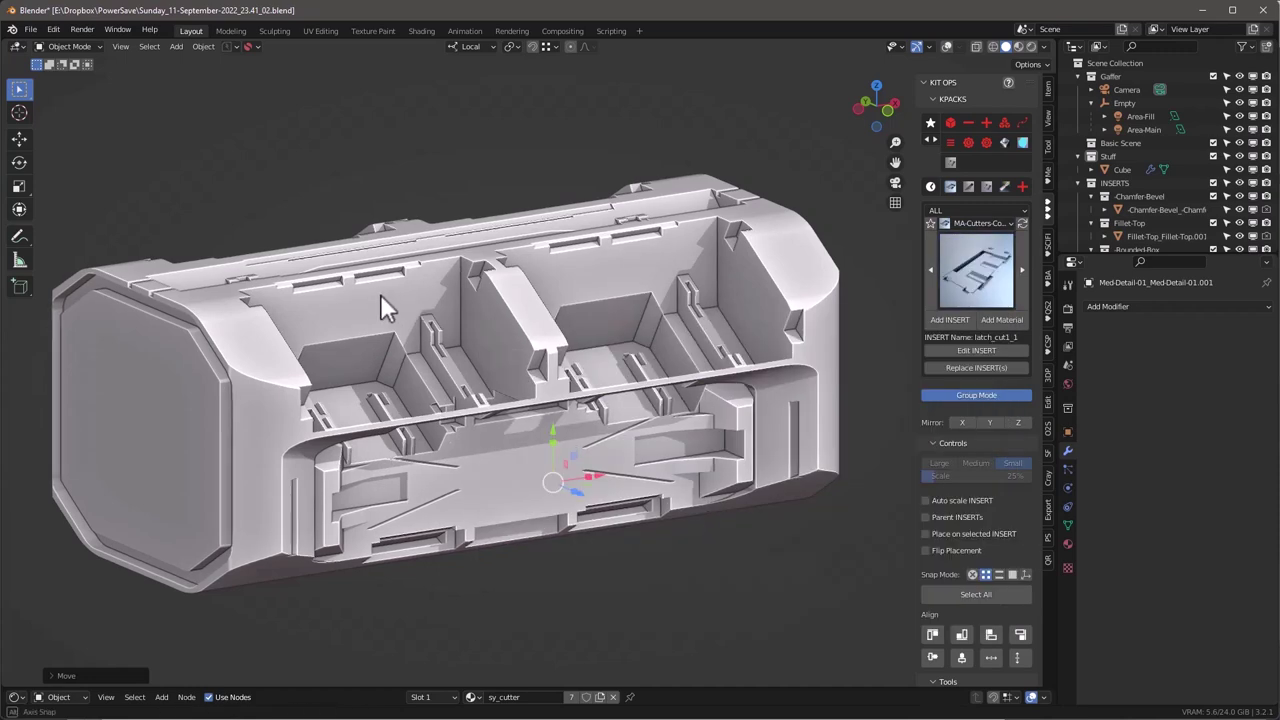
Add the latch_cut1_1 insert to the cube's octagonal end face, using face snapping to position it.
middle_click_drag(380, 294, 582, 510)
left_click(630, 513)
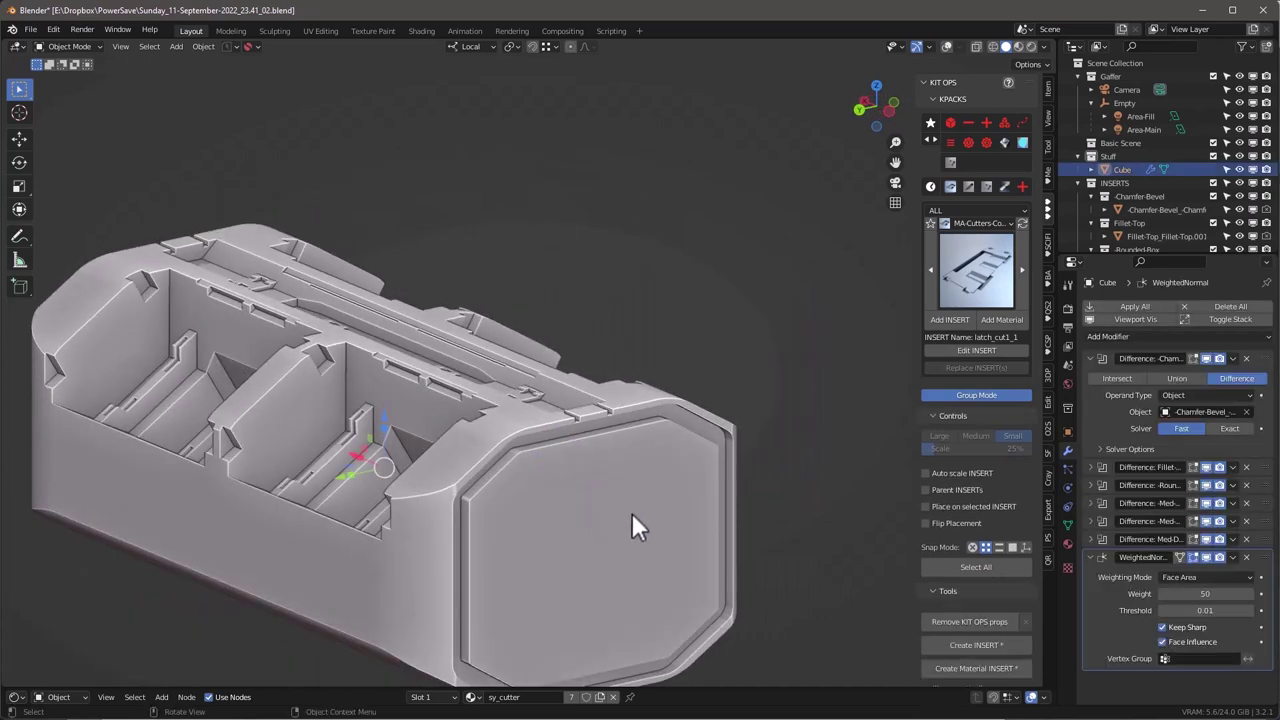
left_click(948, 321)
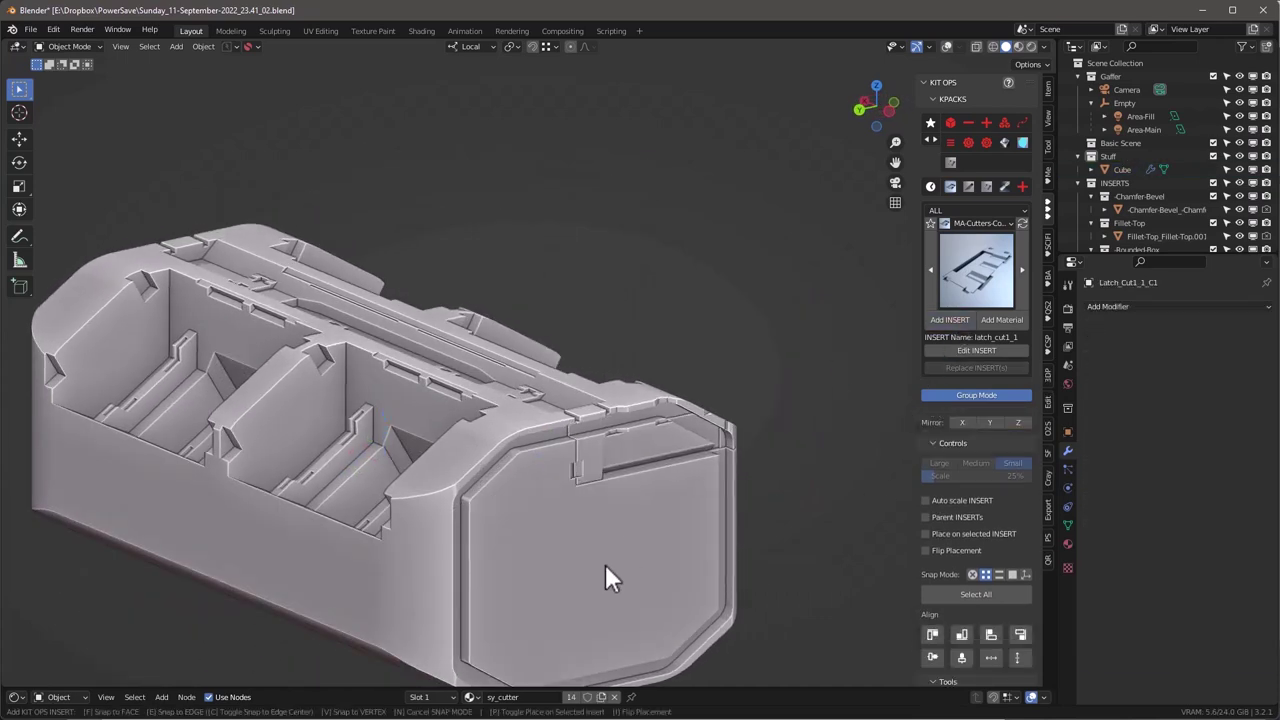
key("f")
scroll(595, 576, "up", 3)
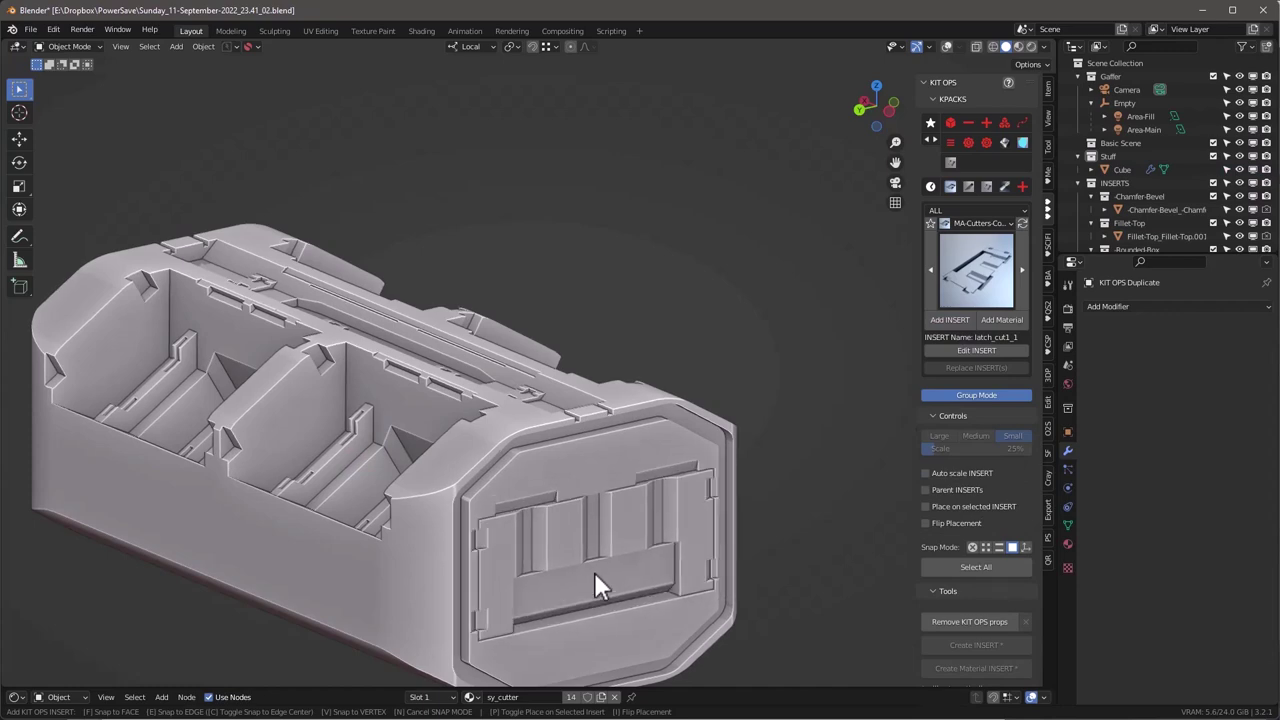
left_click(594, 572)
Mirror the latch_cut1_1 insert across X onto the opposite end of the body.
middle_click_drag(594, 572, 572, 536)
scroll(600, 510, "down", 4)
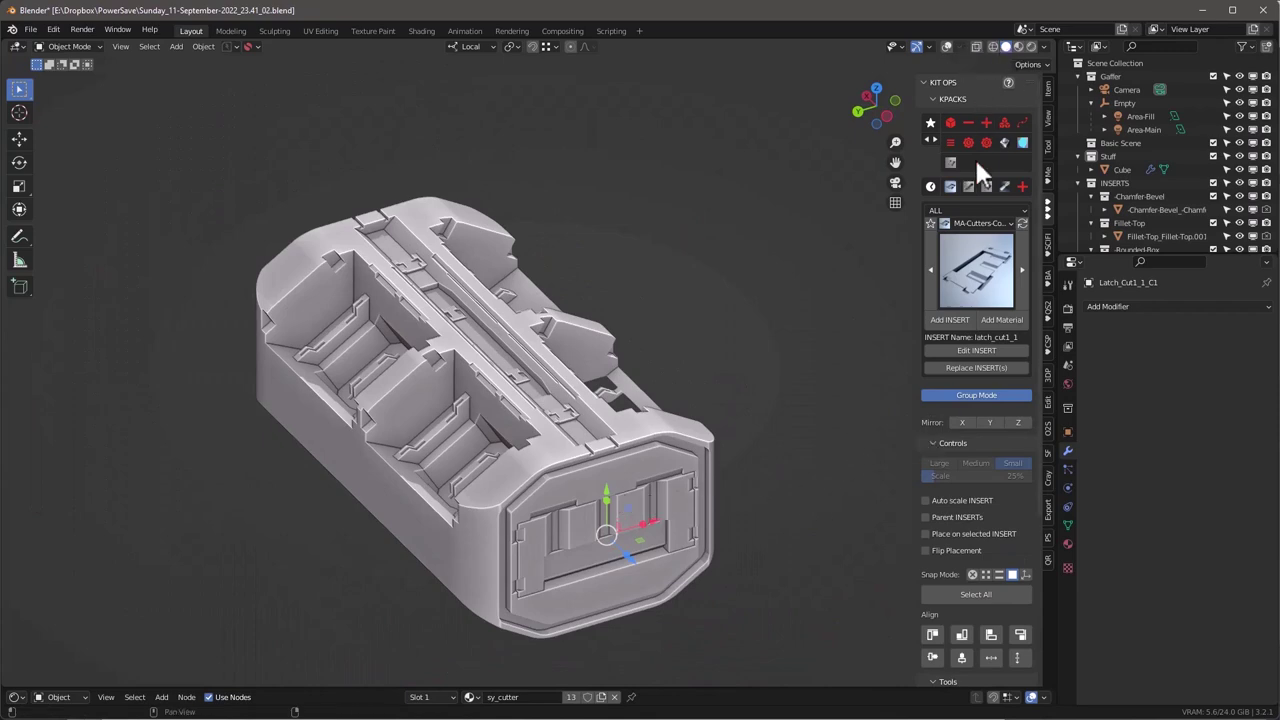
left_click(962, 422)
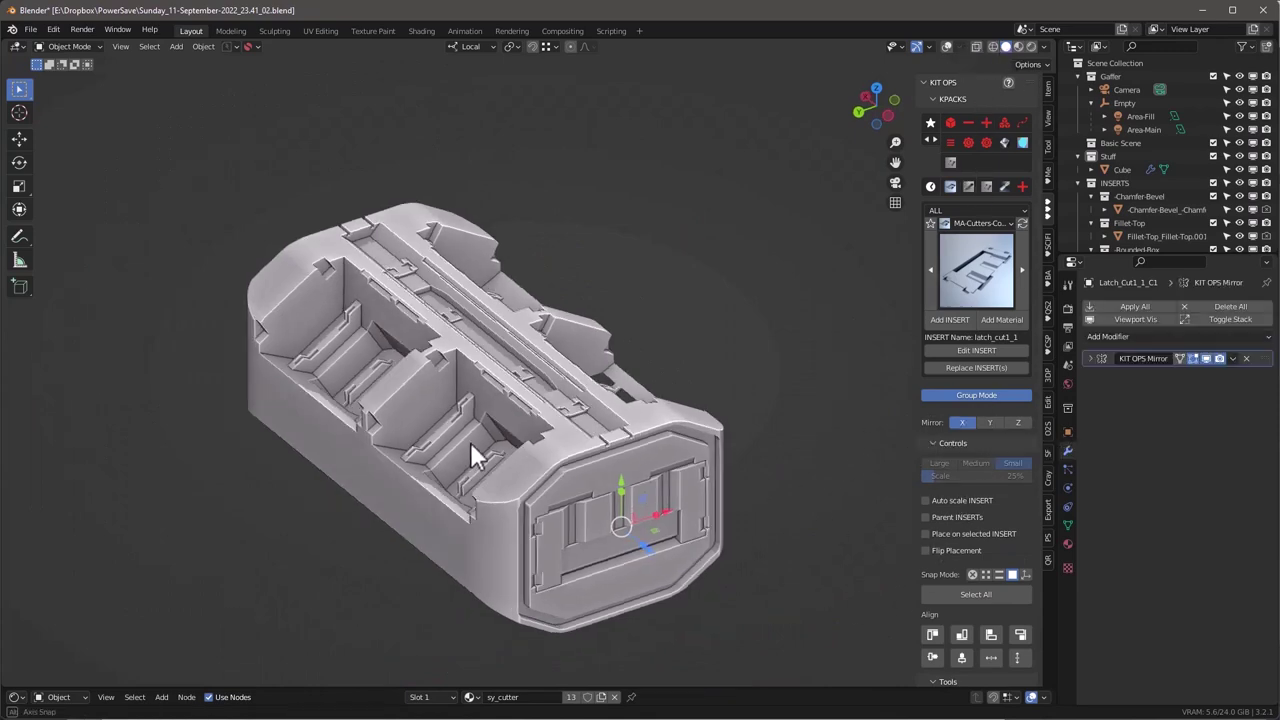
middle_click_drag(477, 451, 567, 483)
scroll(733, 468, "up", 3)
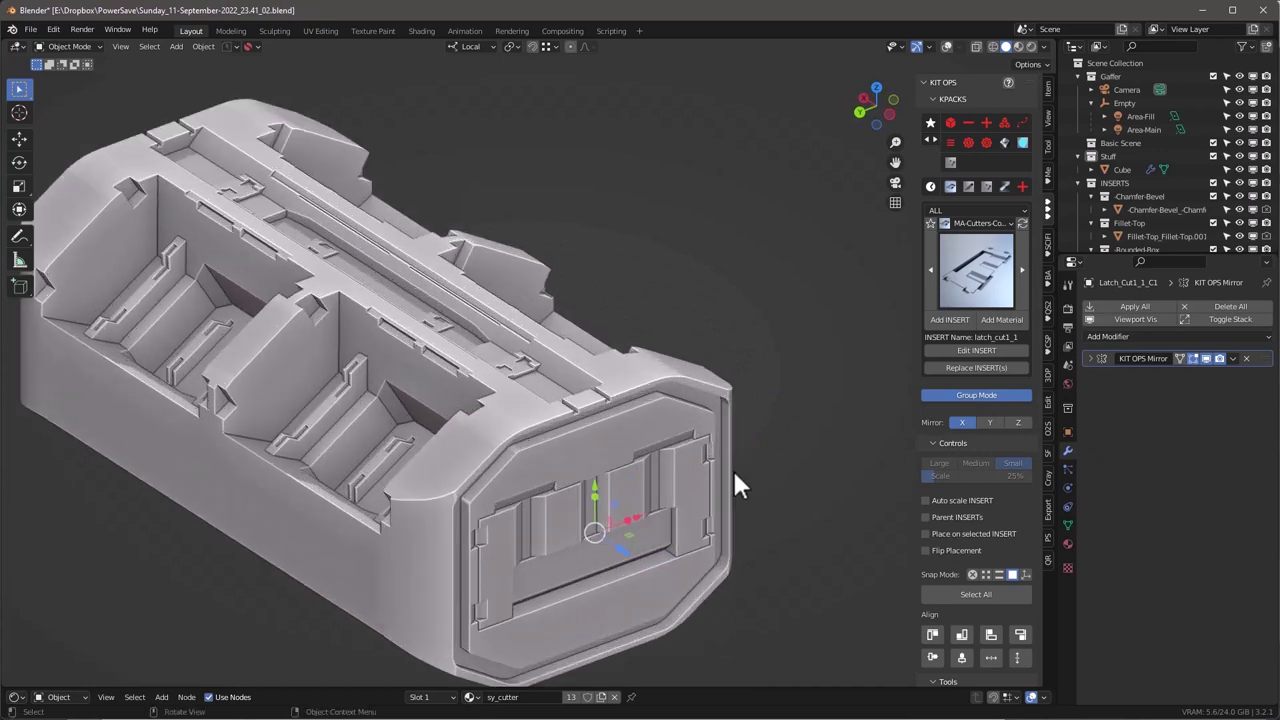
left_click(980, 270)
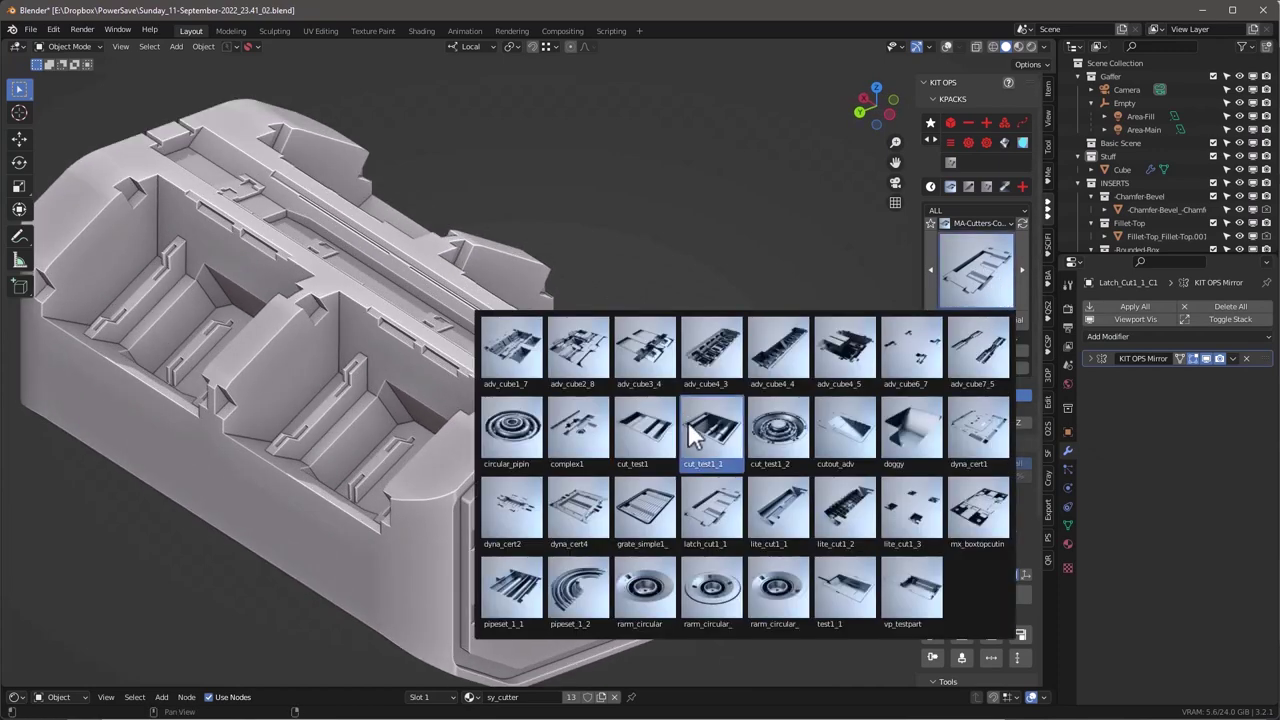
middle_click_drag(726, 165, 525, 222)
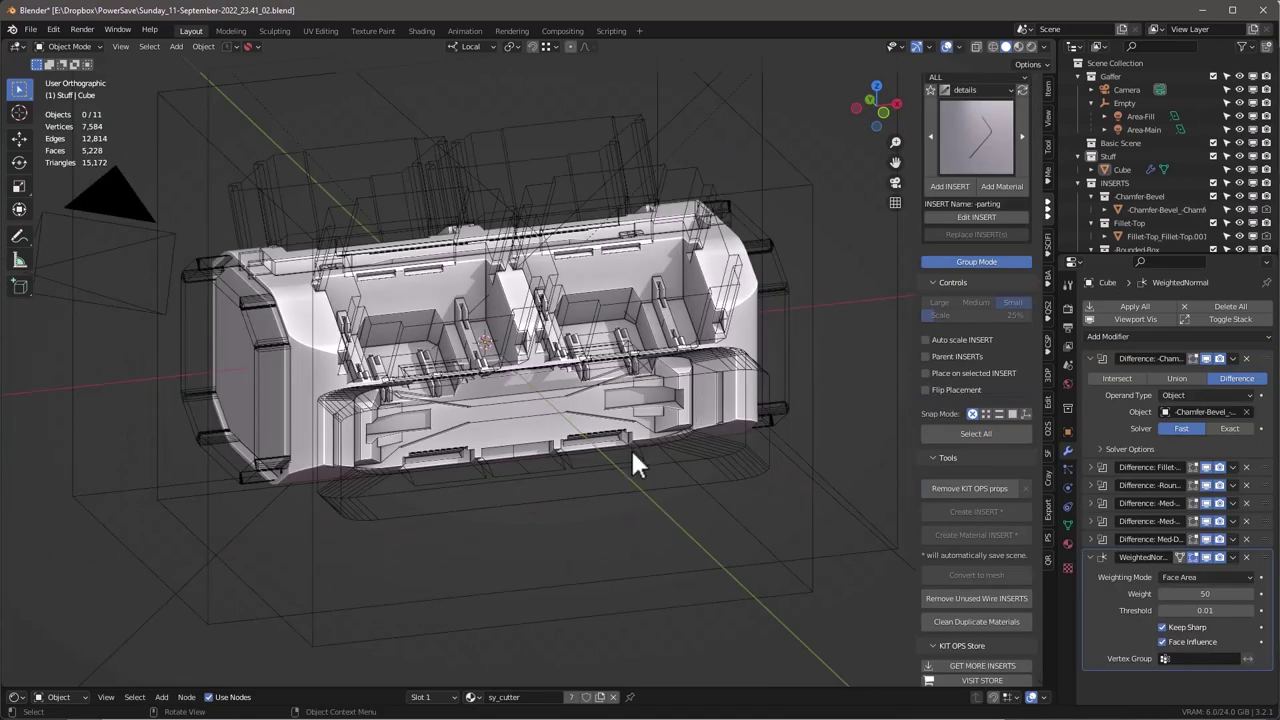
Lower the Med-Detail-01 insert slightly along its local Y axis on the long side of the body.
left_click(756, 467)
key("g")
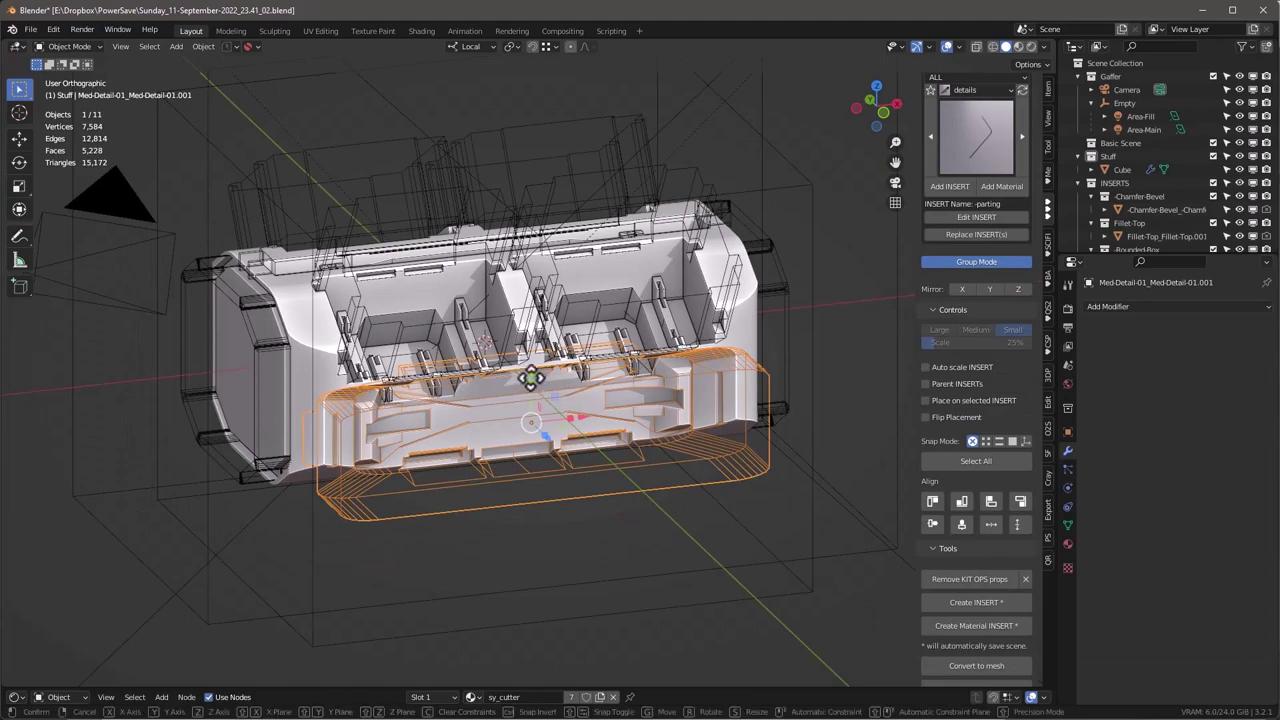
key("y")
key("y")
left_click(530, 383)
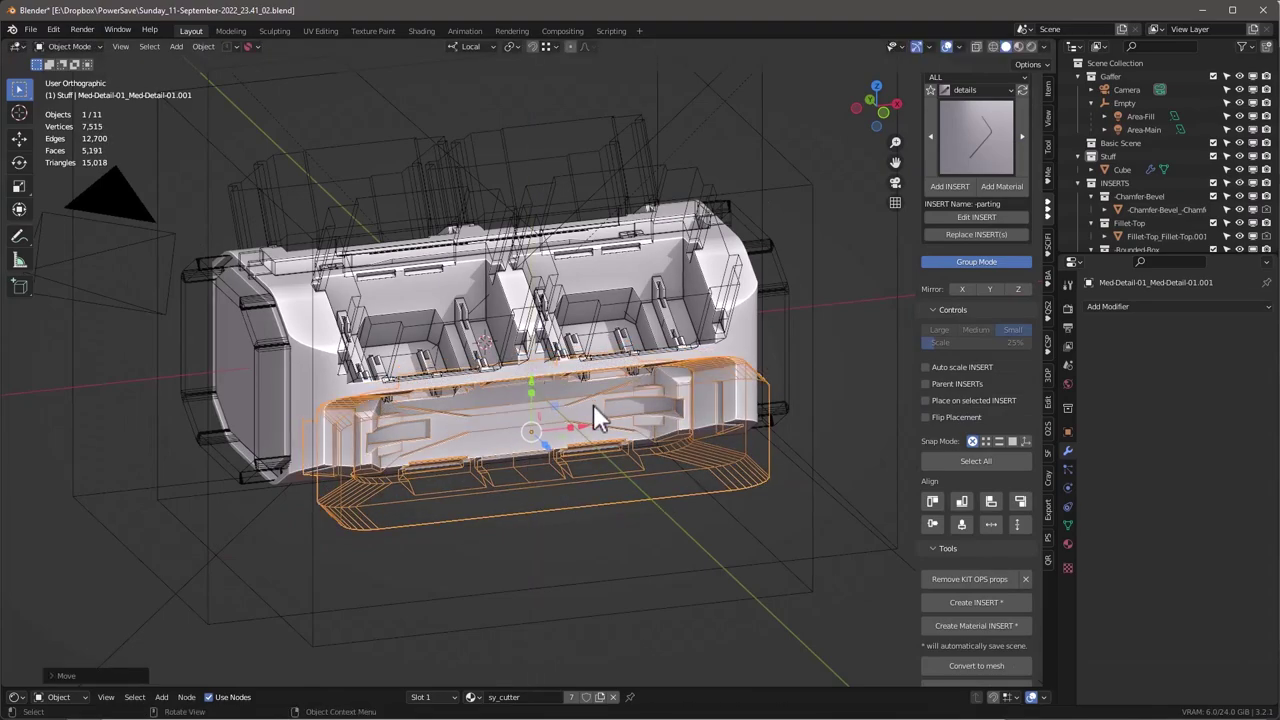
middle_click_drag(593, 404, 630, 420)
Convert the cube with all its boolean cuts to a mesh and remove the unused wire INSERTs.
left_click(743, 321)
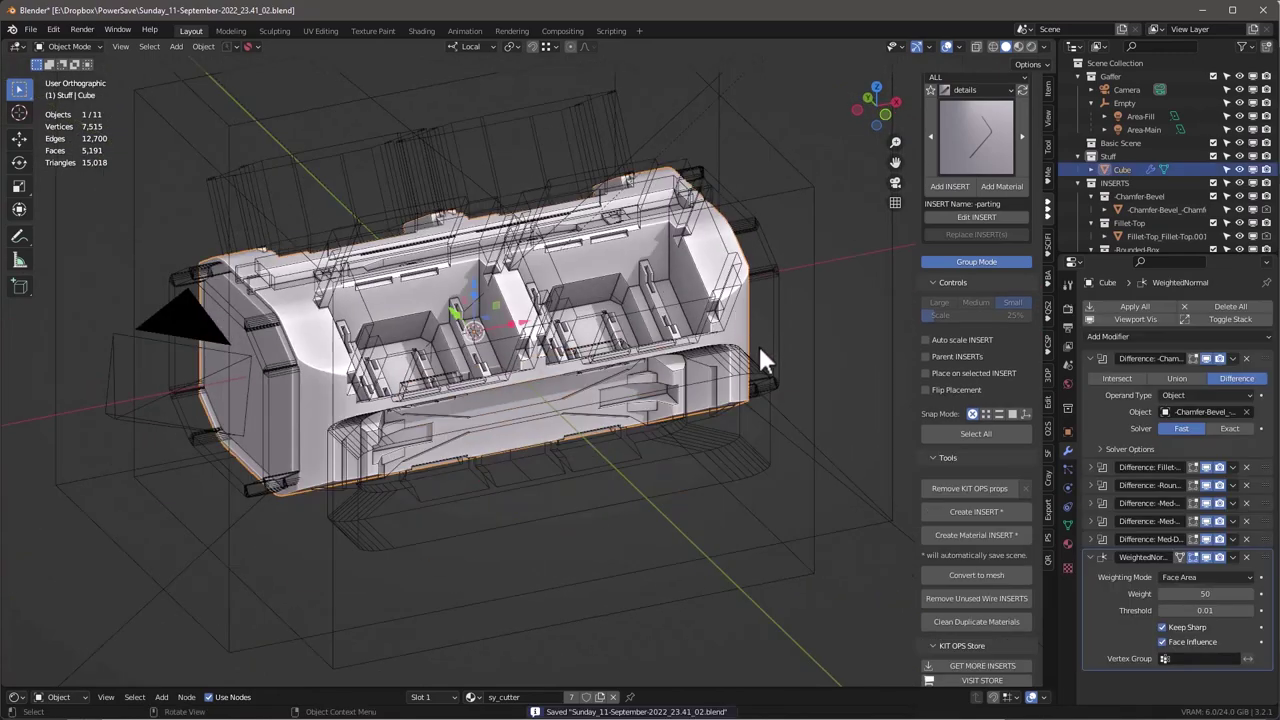
left_click(977, 574)
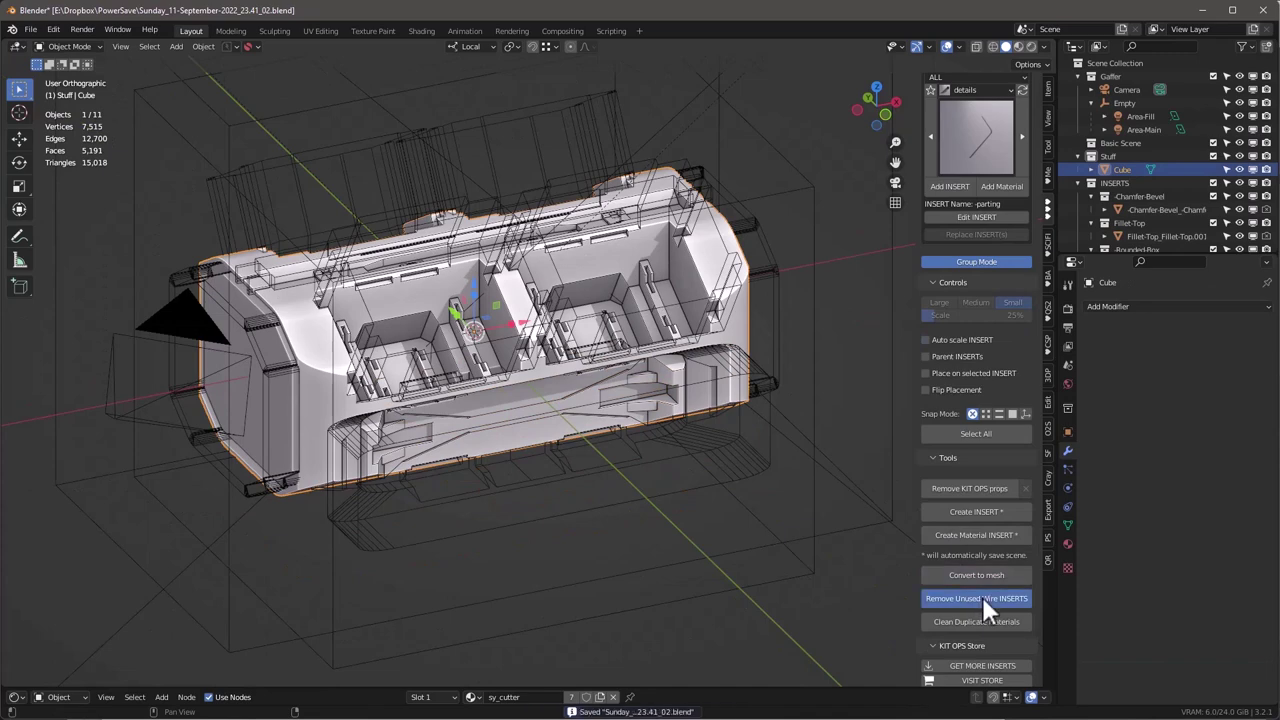
left_click(982, 597)
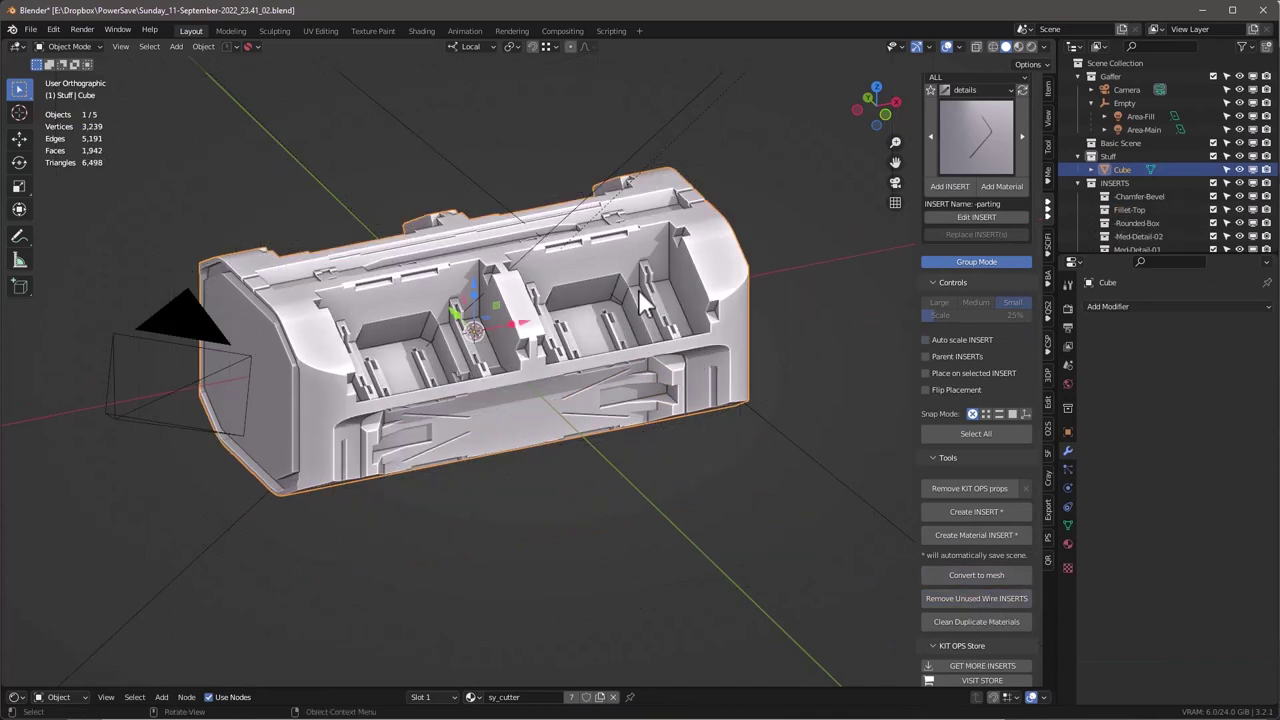
key("Tab")
key("Tab")
middle_click_drag(660, 343, 740, 300)
Choose the -parting-mirror insert from the details pack.
left_click(982, 137)
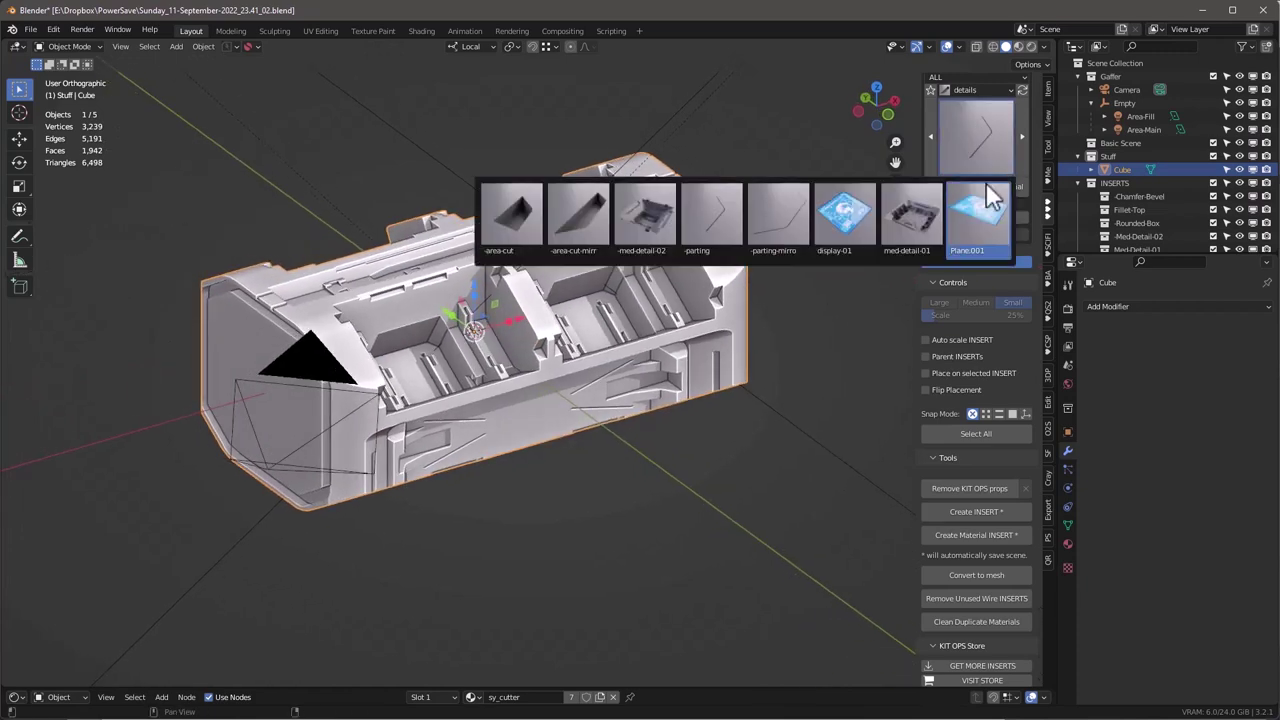
left_click(986, 185)
key("KP_1")
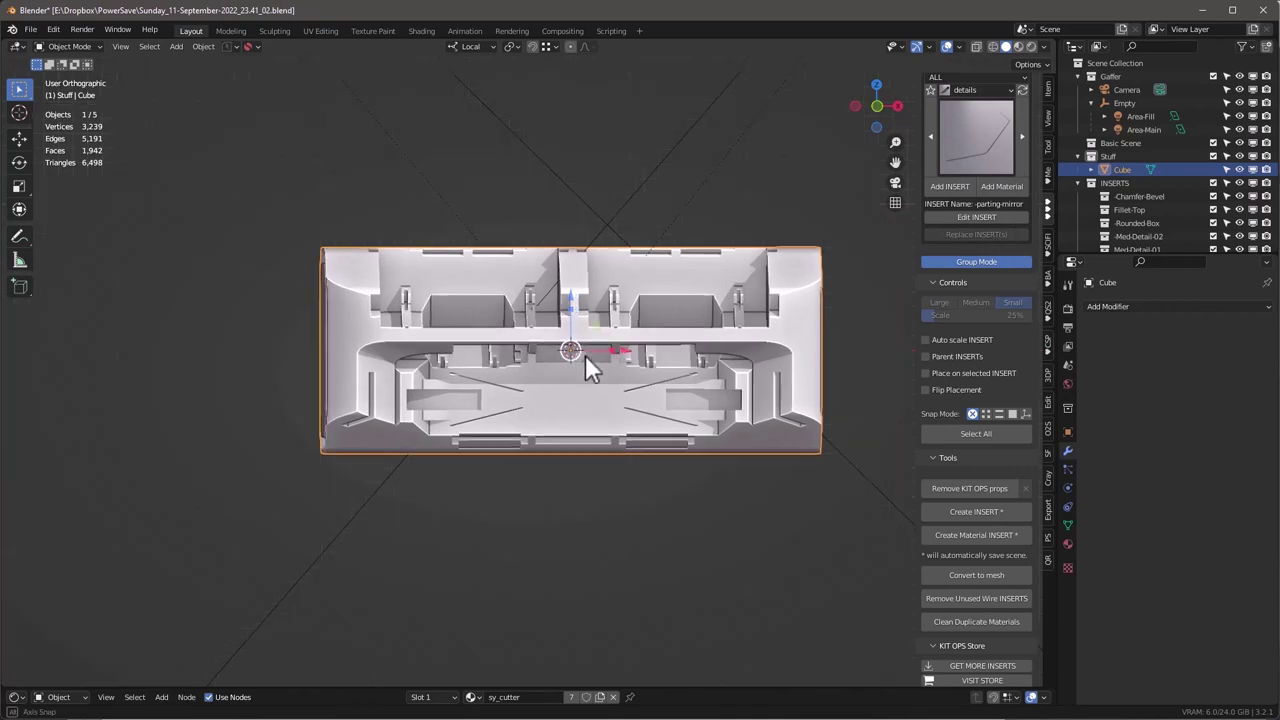
middle_click_drag(585, 355, 697, 363)
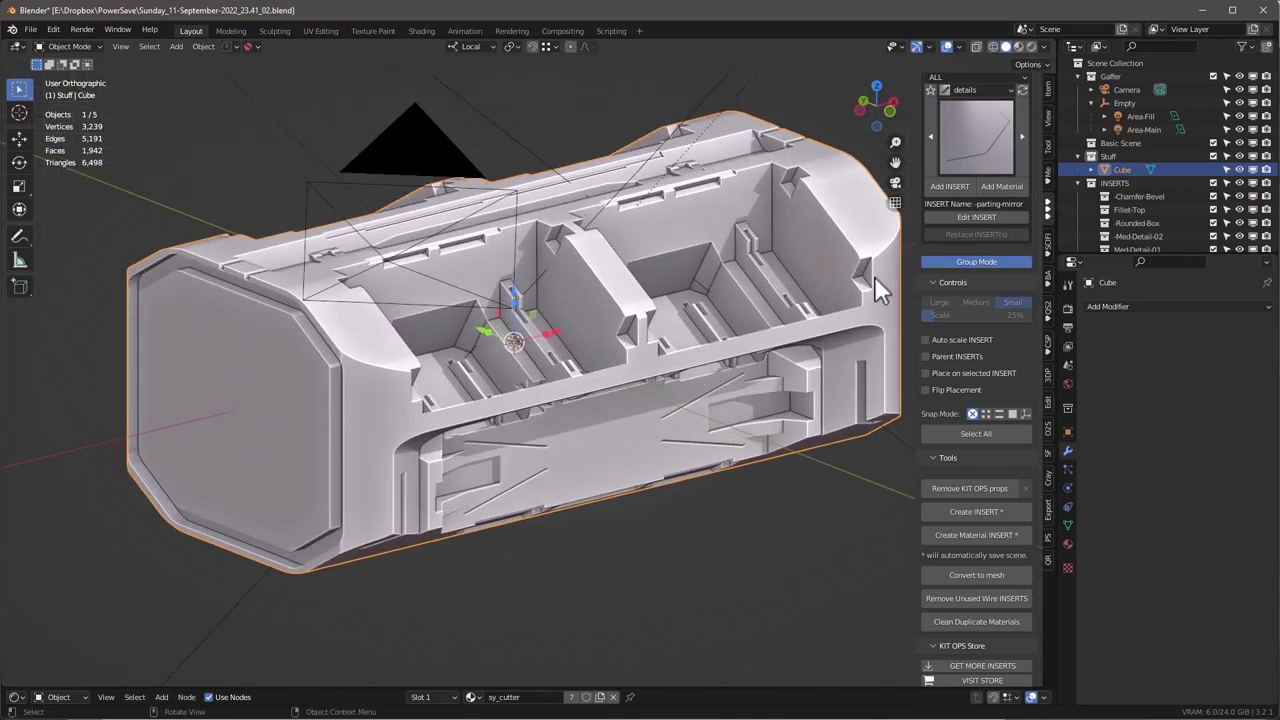
Add the -parting-mirror insert to the rail between the upper openings and the side recess, and align it horizontally.
left_click(951, 186)
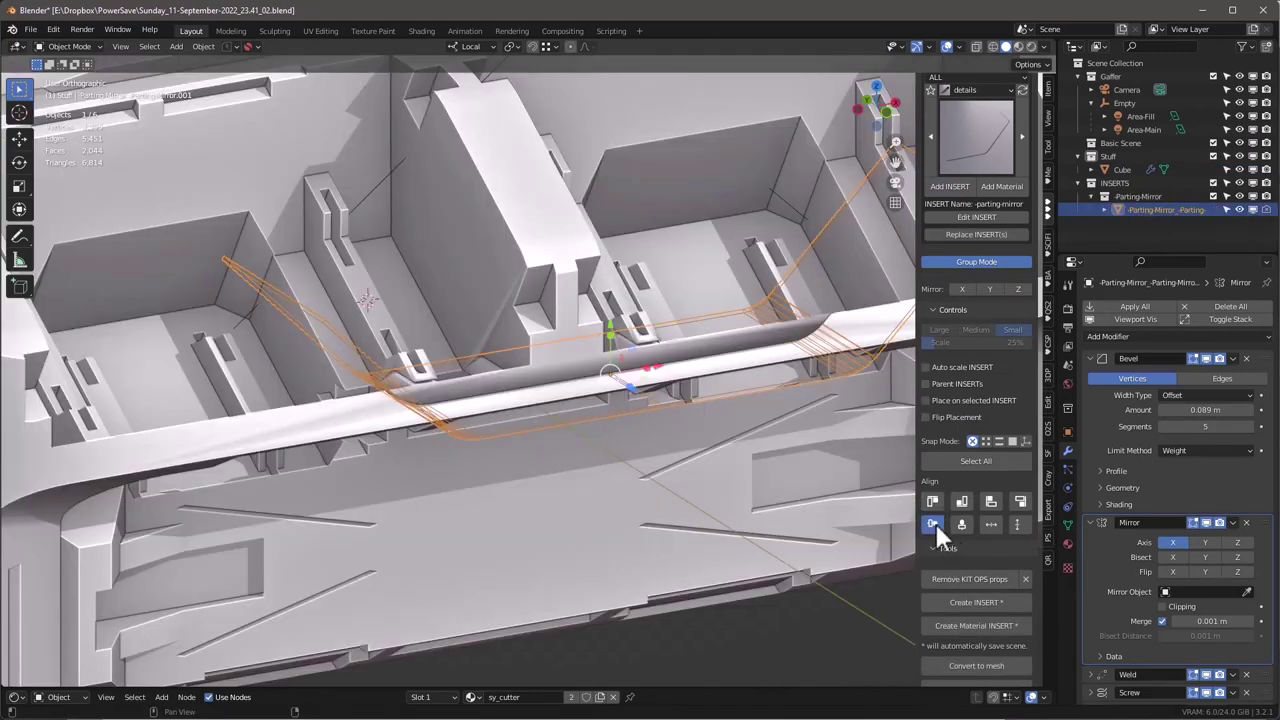
left_click(933, 524)
middle_click_drag(619, 406, 523, 229)
scroll(683, 308, "down", 3)
scroll(683, 308, "up", 2)
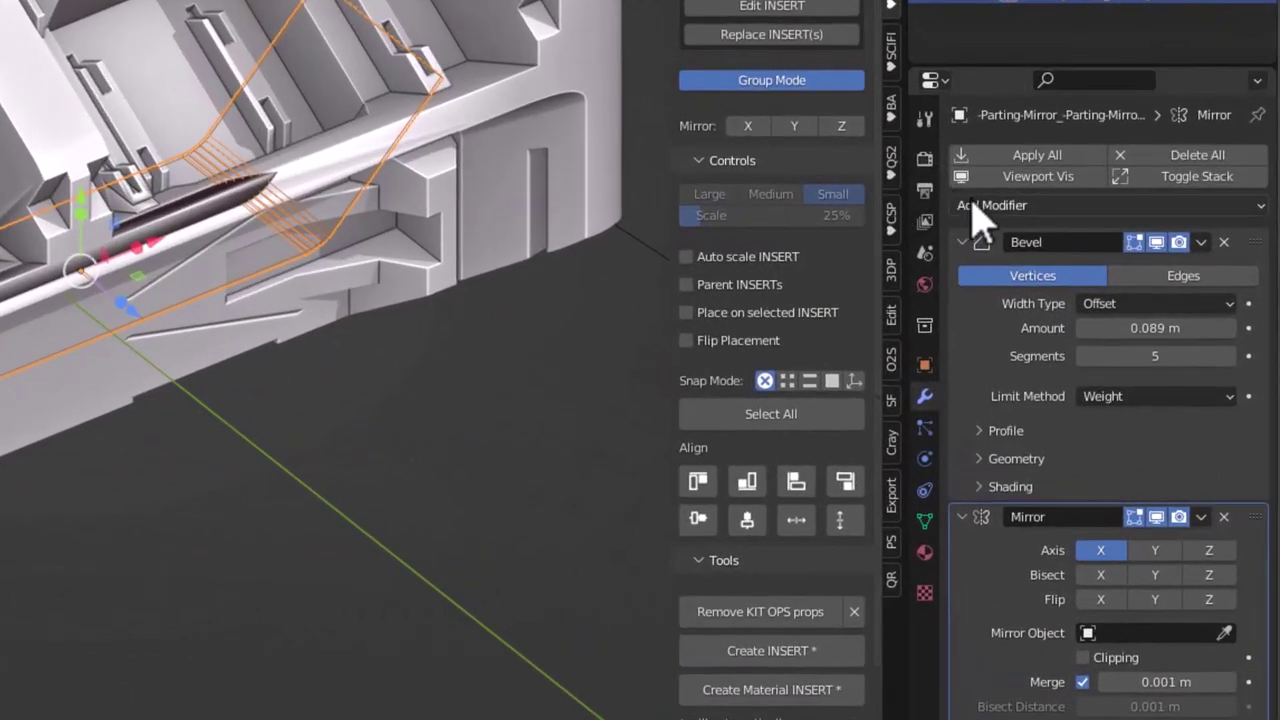
left_click(975, 210)
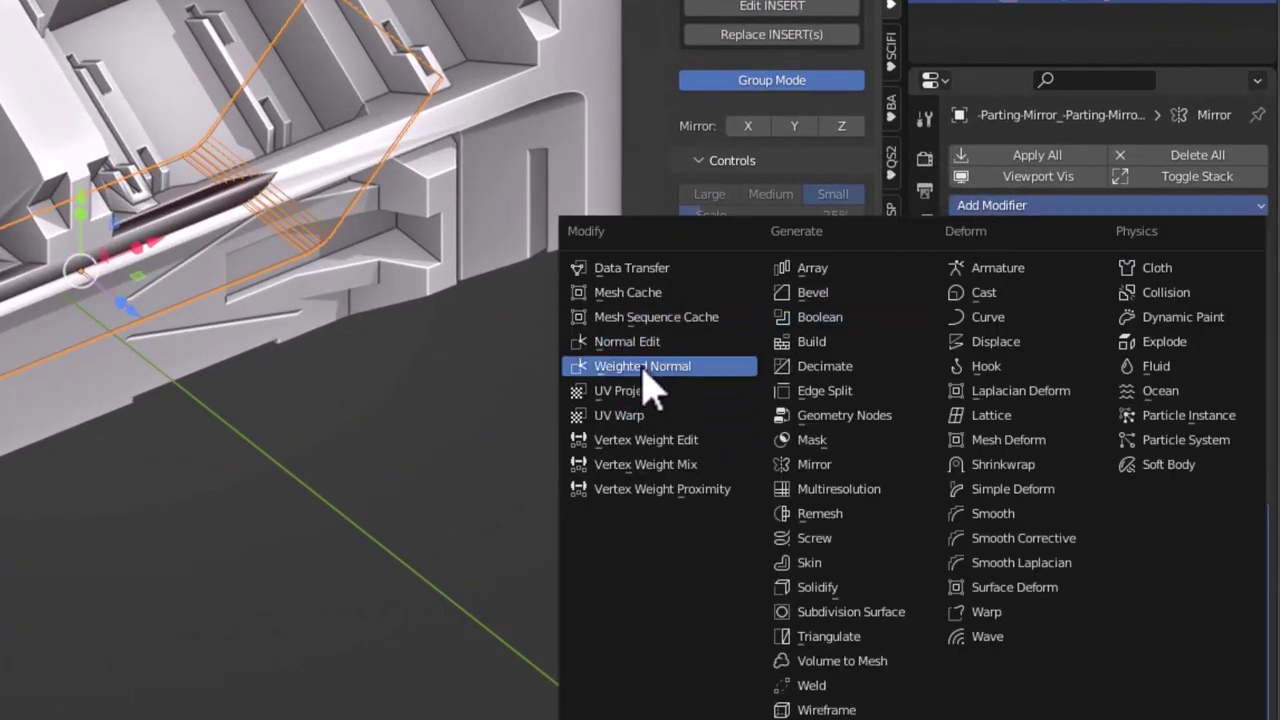
left_click(650, 366)
middle_click_drag(137, 320, 256, 230)
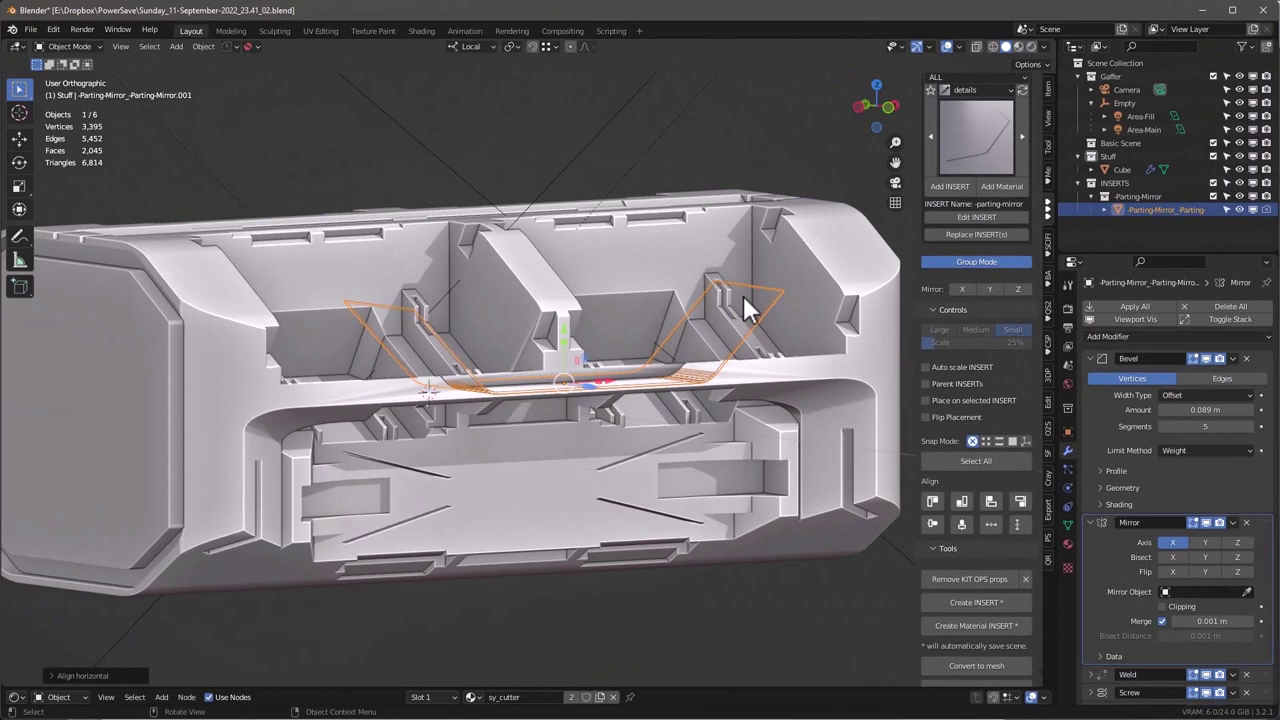
Clear the custom split normals data from the cube's mesh.
middle_click_drag(718, 322, 727, 349)
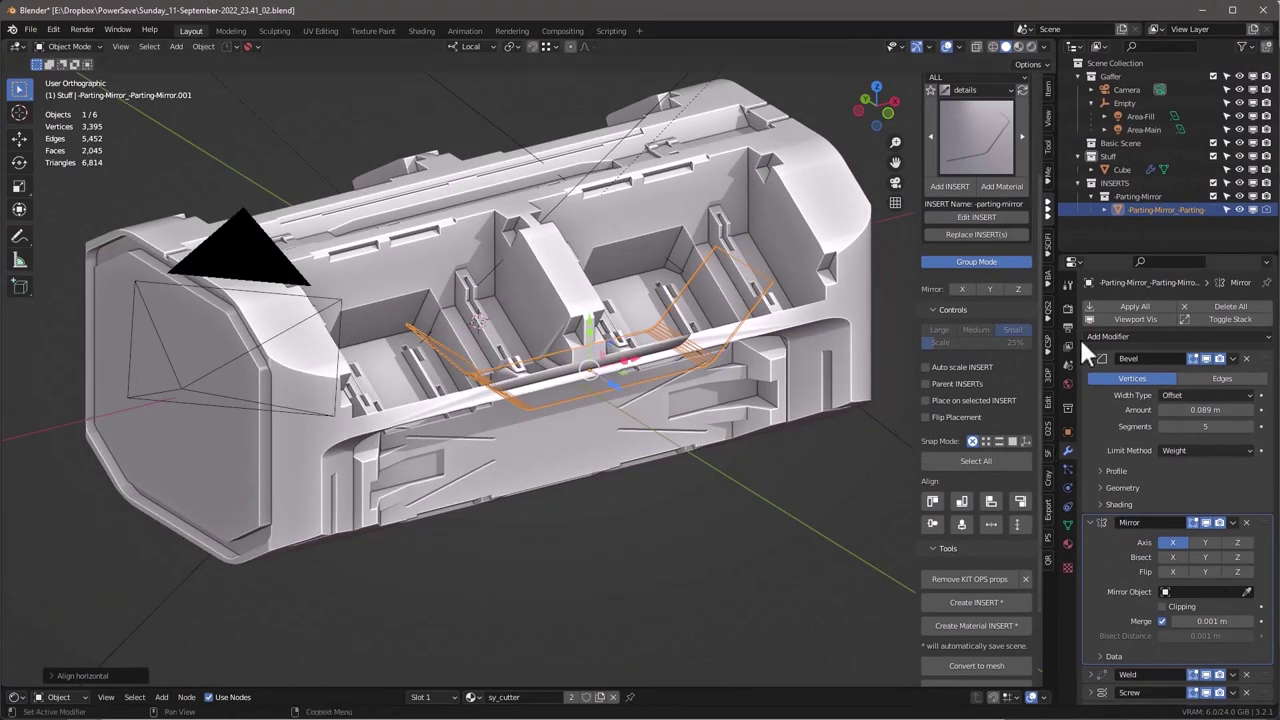
left_click(1066, 522)
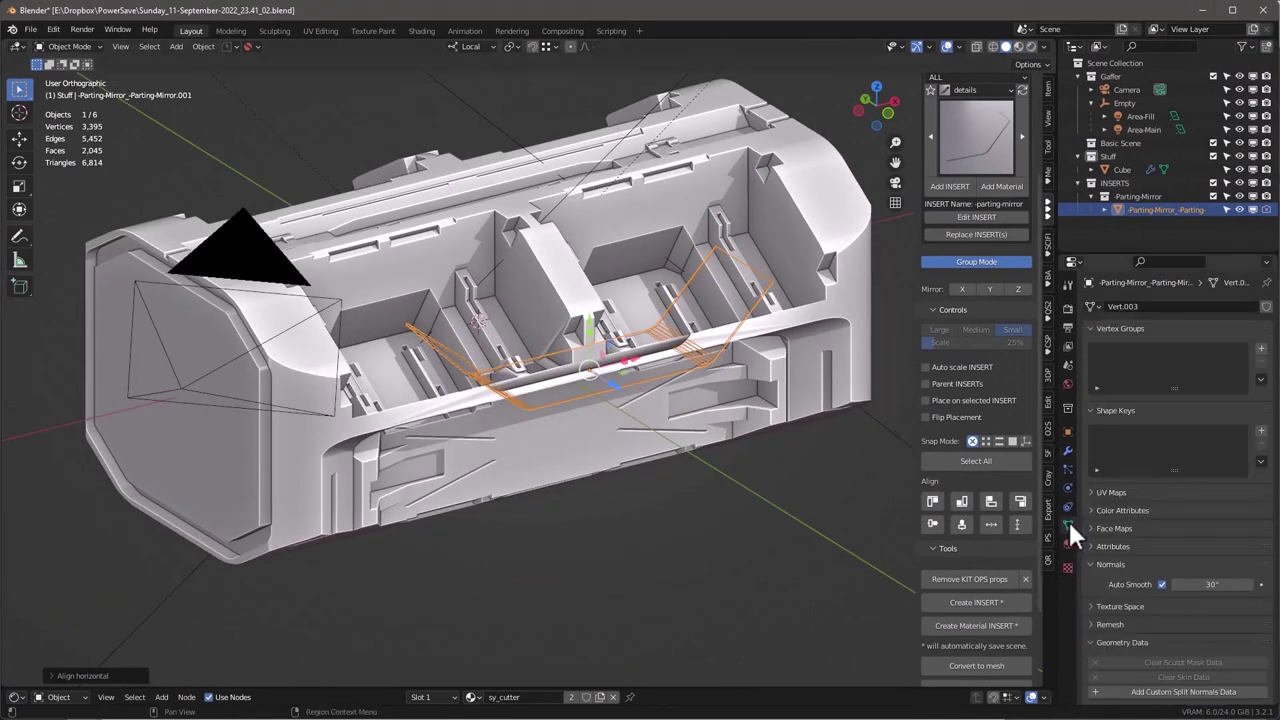
middle_click_drag(808, 213, 834, 238)
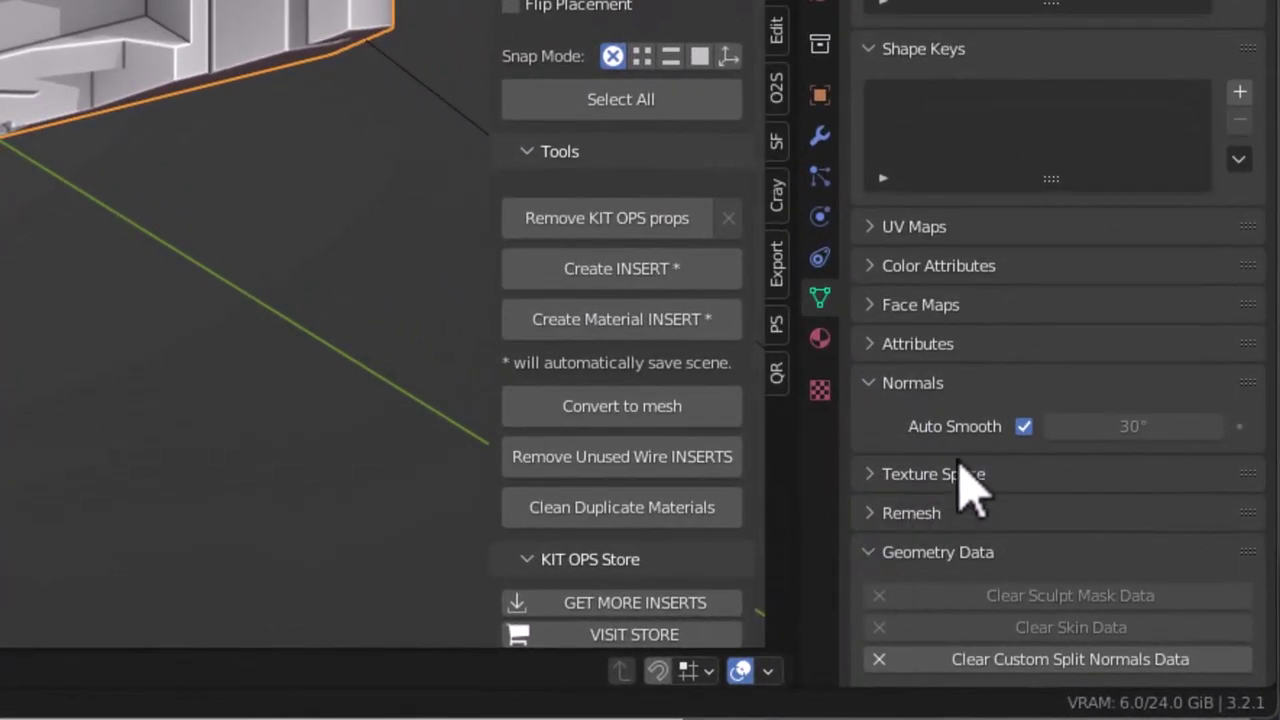
scroll(930, 480, "down", 3)
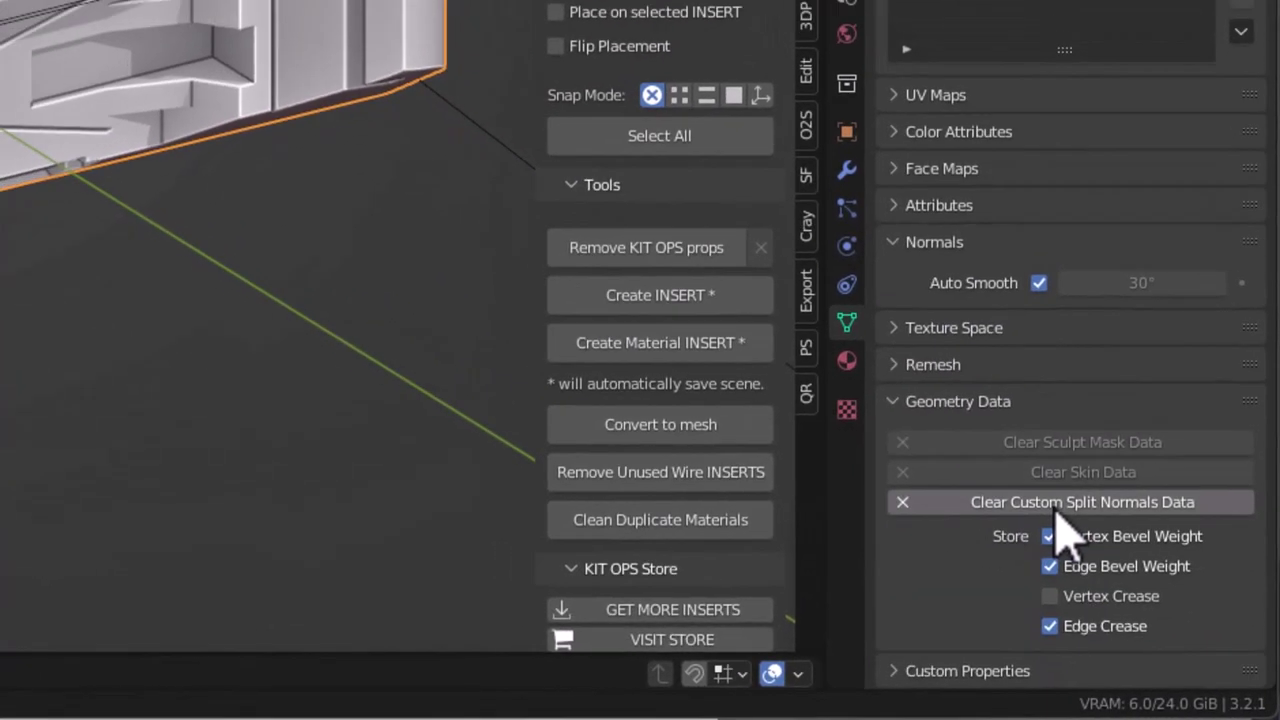
left_click(1030, 488)
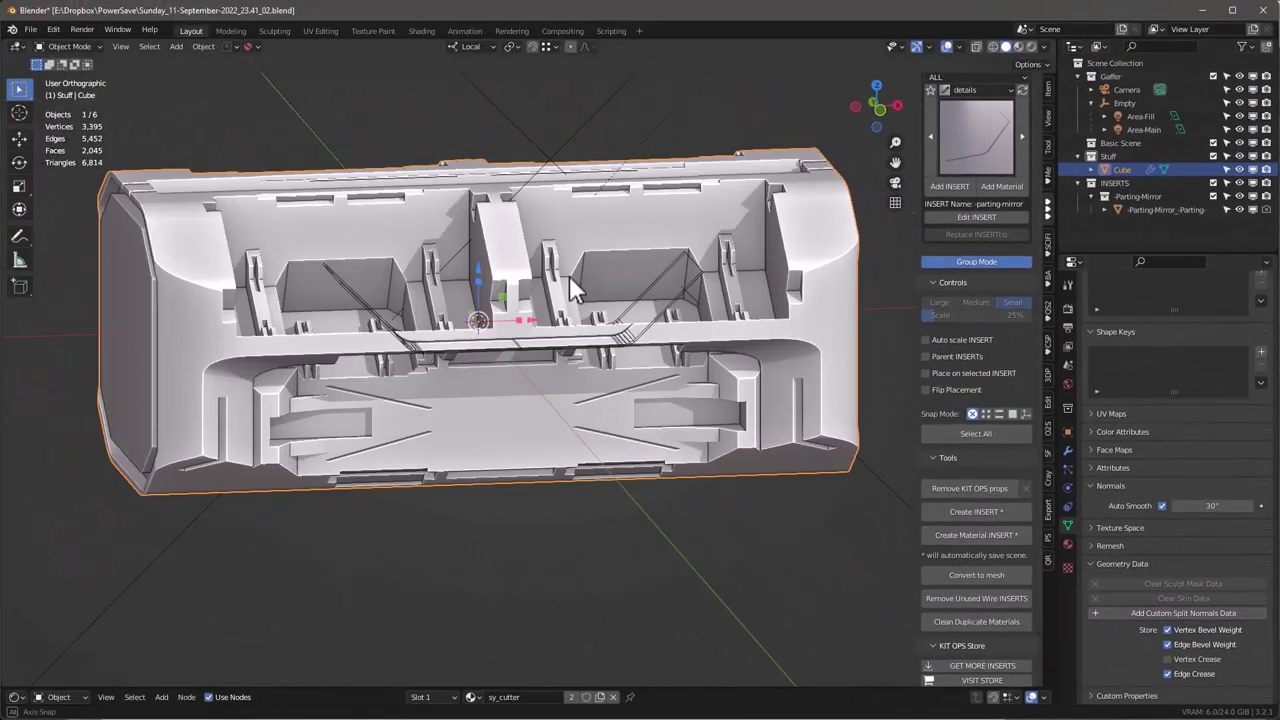
In front view, move the parting-mirror insert's corner and end vertices outward along X until the line reaches the ends of the body.
key("KP_1")
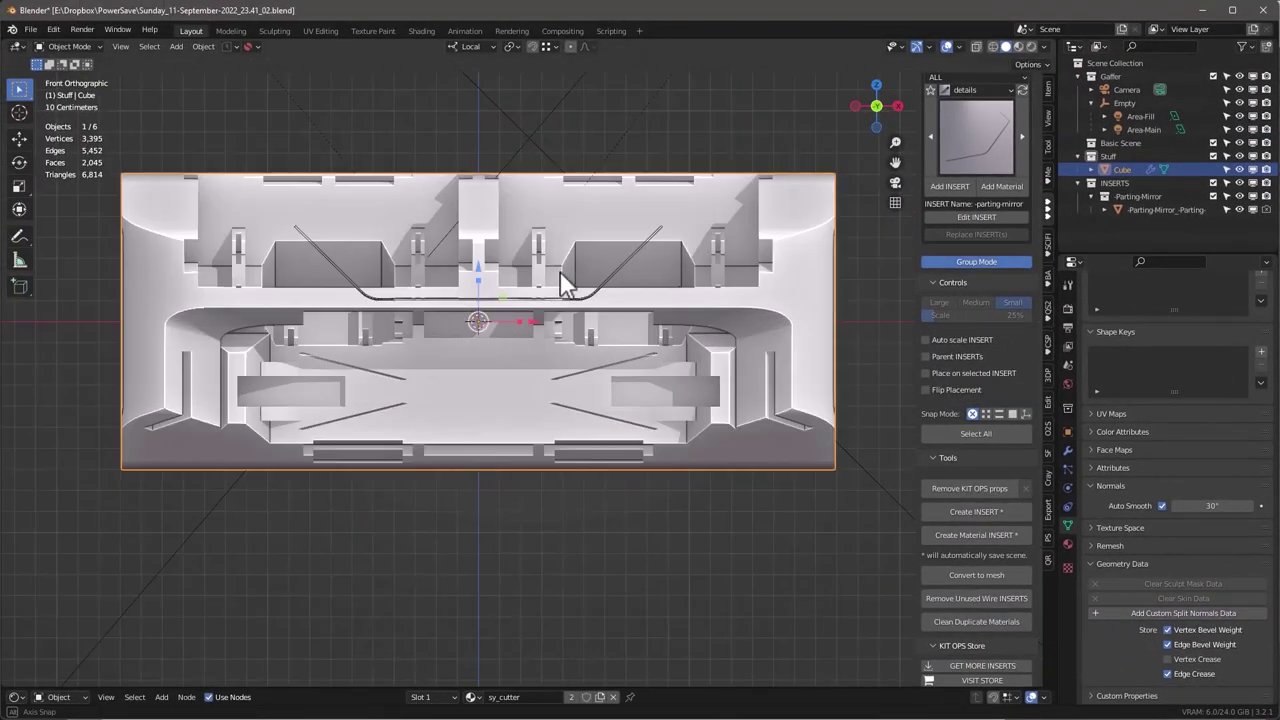
scroll(553, 270, "up", 2)
mouse_move(559, 276)
middle_mouse_down()
mouse_move(571, 341)
mouse_move(568, 272)
middle_mouse_up()
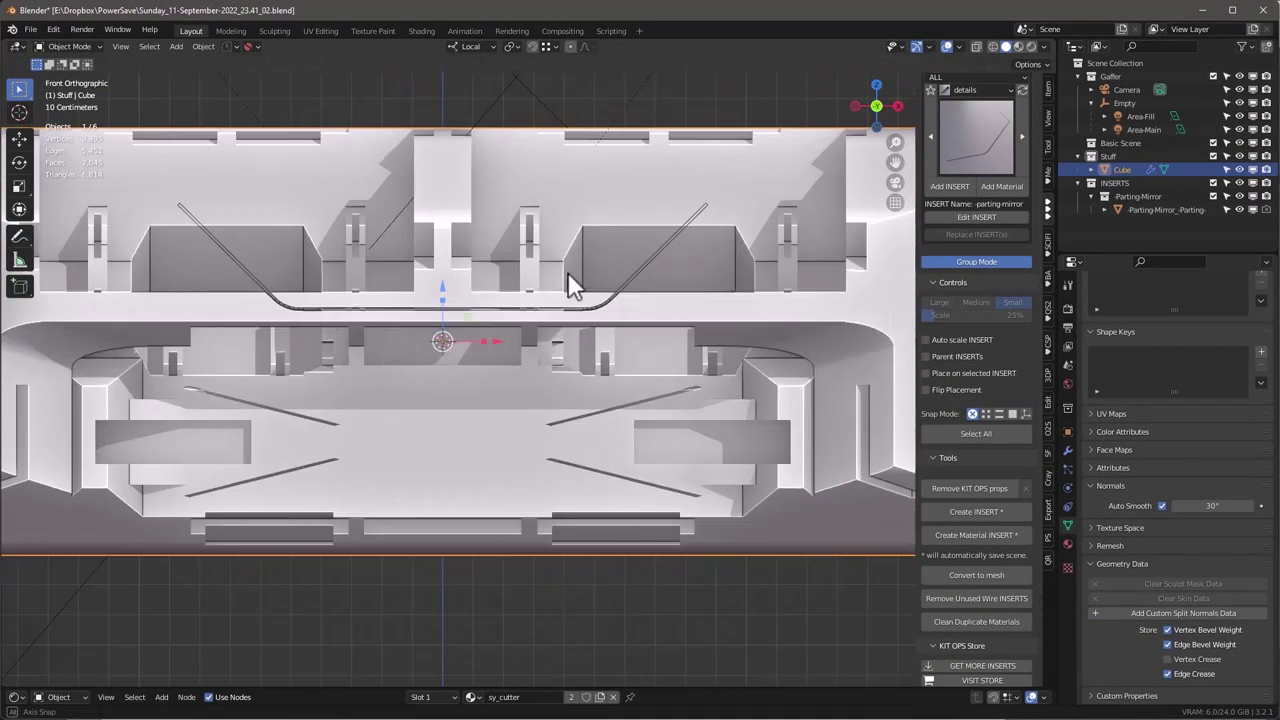
scroll(614, 252, "down", 3)
scroll(620, 252, "up", 2)
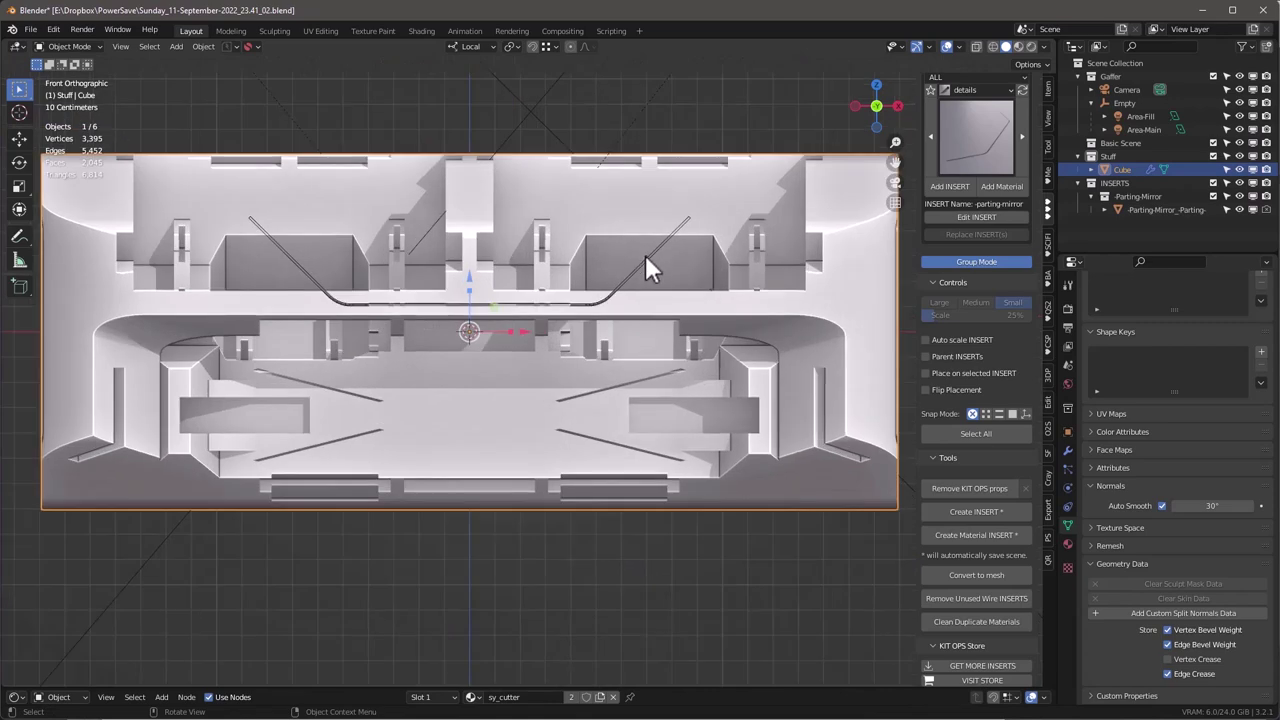
left_click(648, 262)
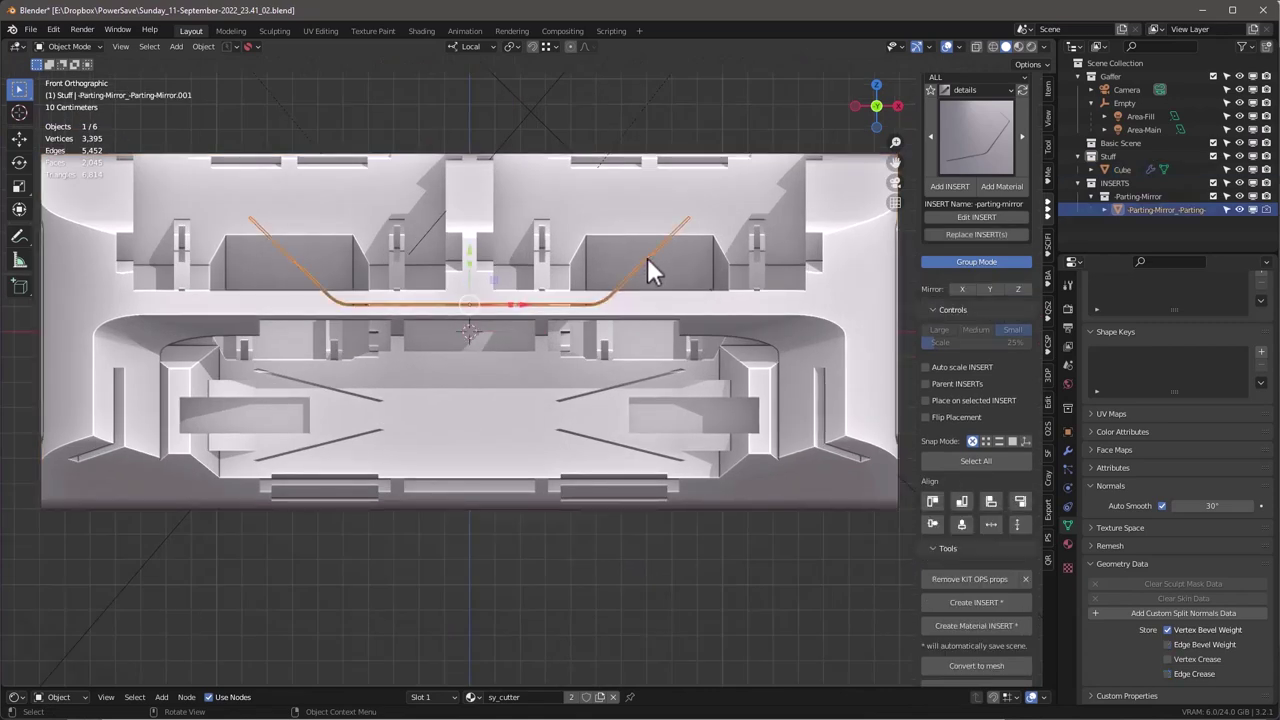
key("Tab")
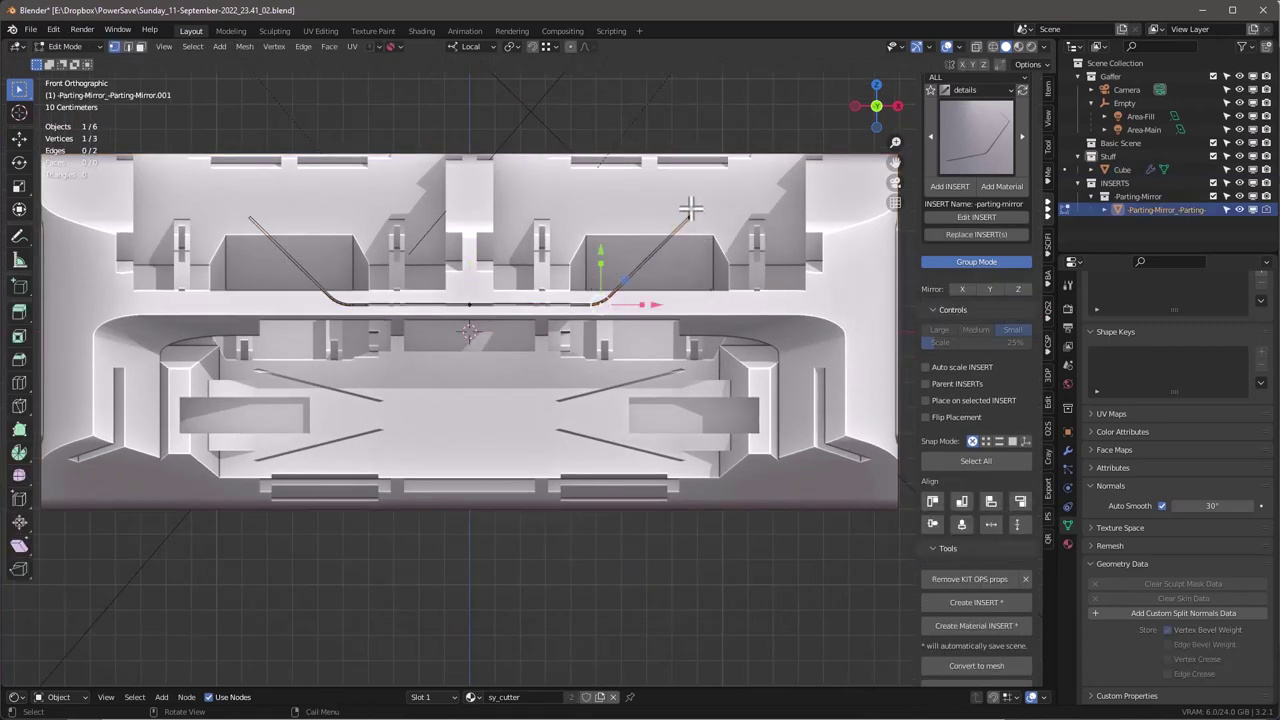
scroll(720, 232, "down", 2)
left_click(701, 222, "shift")
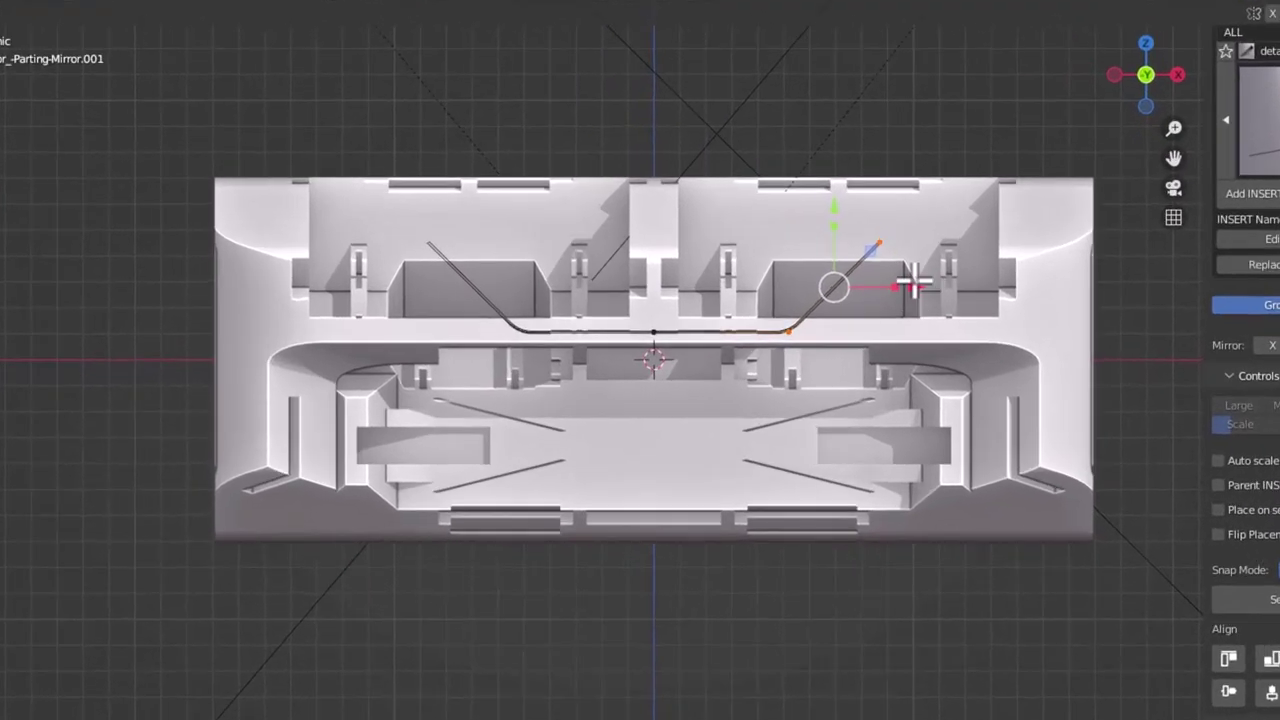
key("g")
key("x")
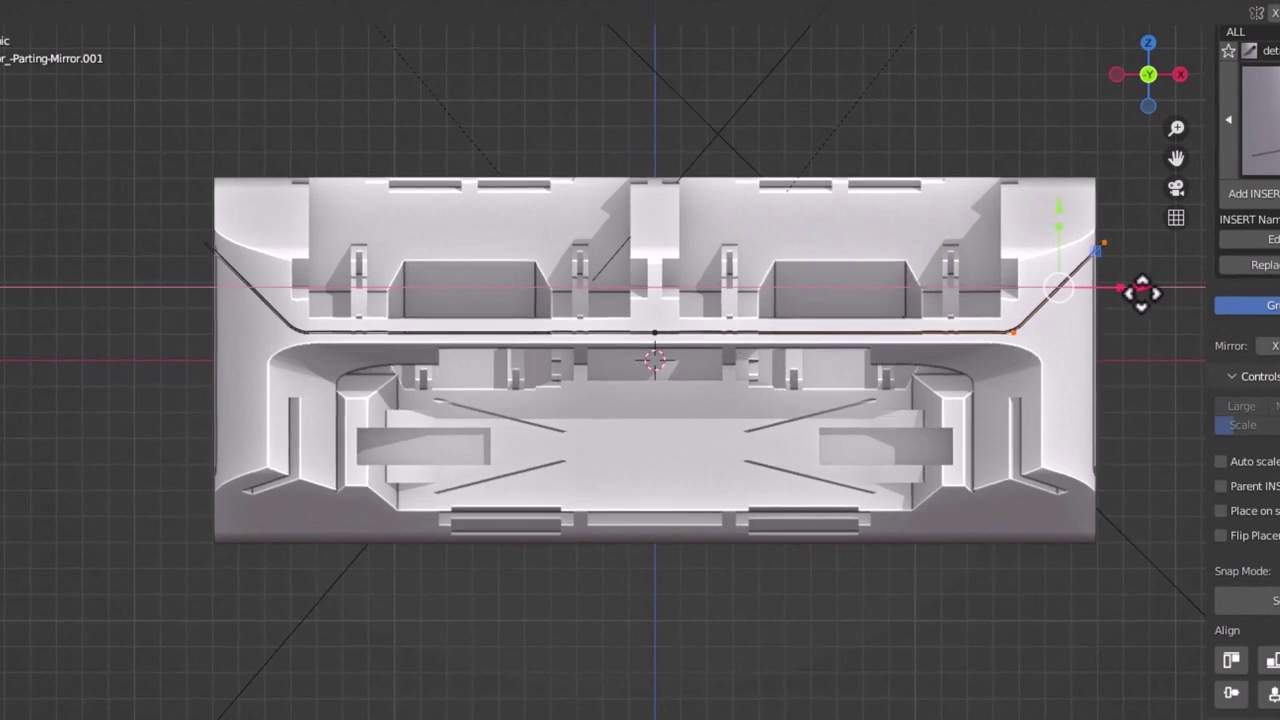
left_click(1141, 289)
Move the insert's end vertex below the horizontal line and pull it inward along X beside the recess.
left_click(1104, 243)
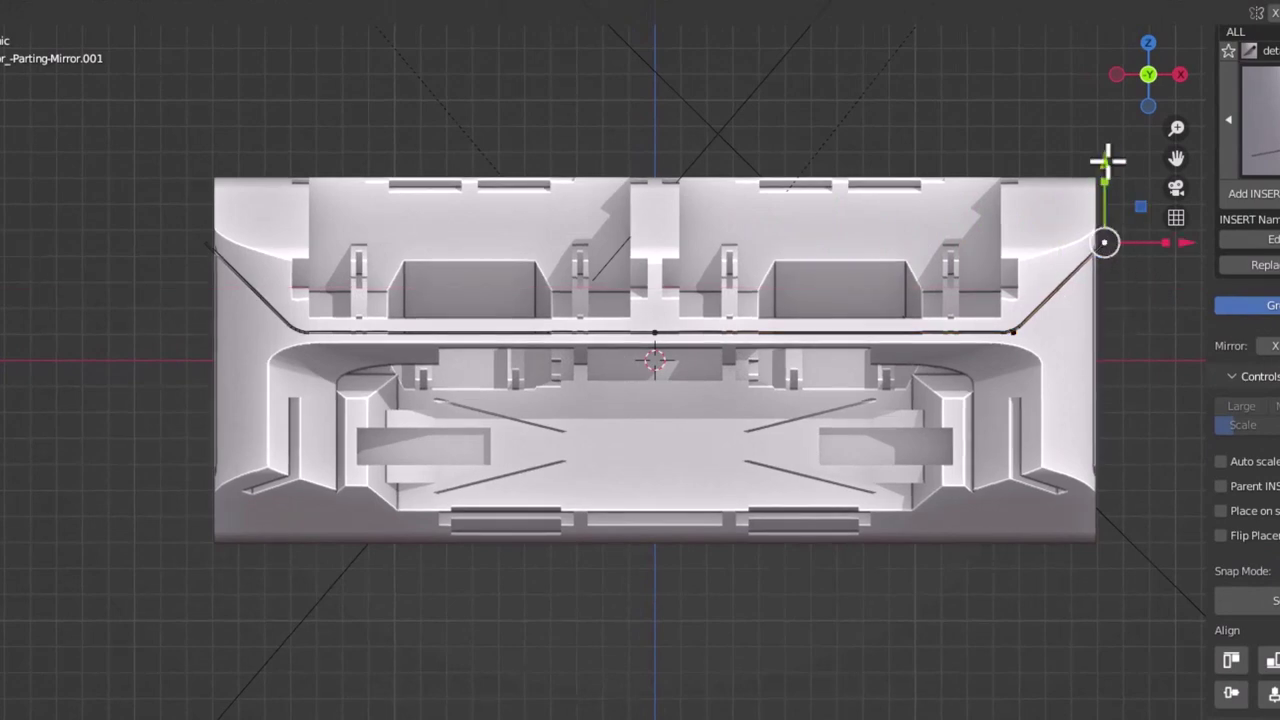
left_click_drag(1107, 158, 1121, 333)
left_click(1113, 330)
left_click(1013, 333)
middle_click_drag(1136, 303, 955, 284, "shift")
scroll(937, 268, "up", 5)
scroll(928, 274, "down", 2)
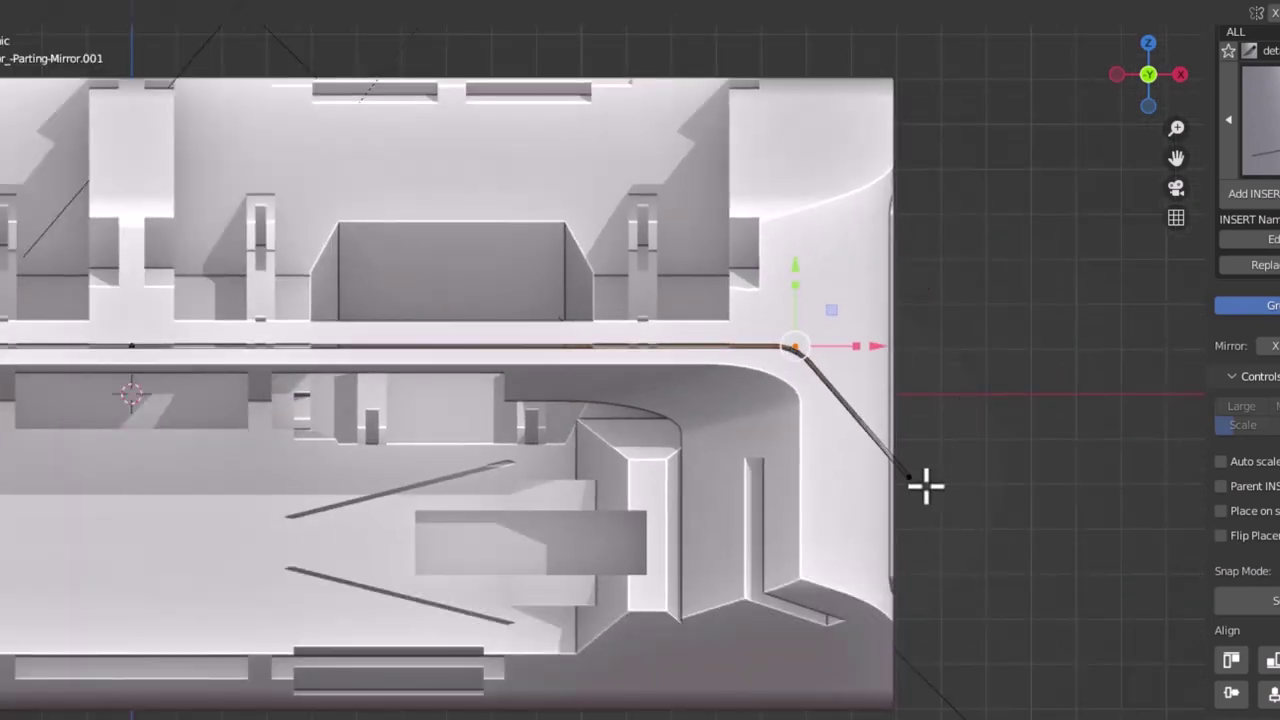
left_click(916, 477)
left_click_drag(986, 480, 932, 483)
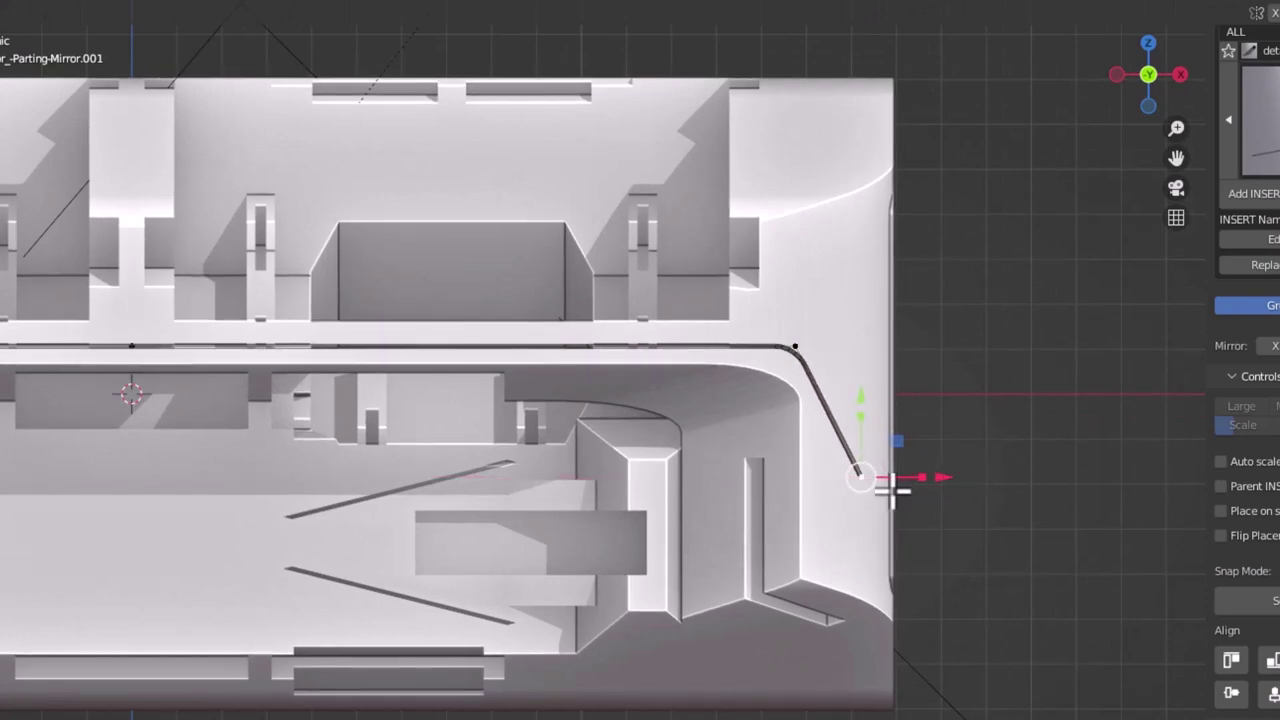
Extrude the end vertex straight down along Y, and extrude it again about 0.28 m diagonally outward past the body's end.
key("e")
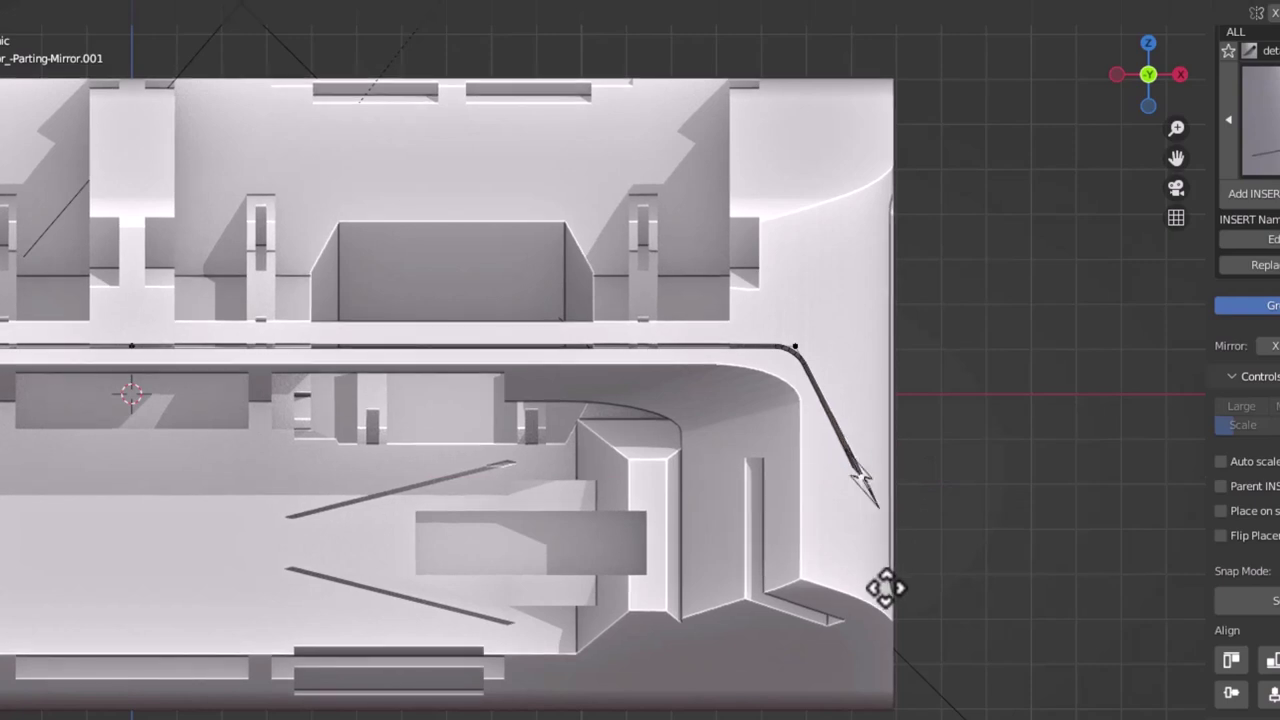
key("y")
key("y")
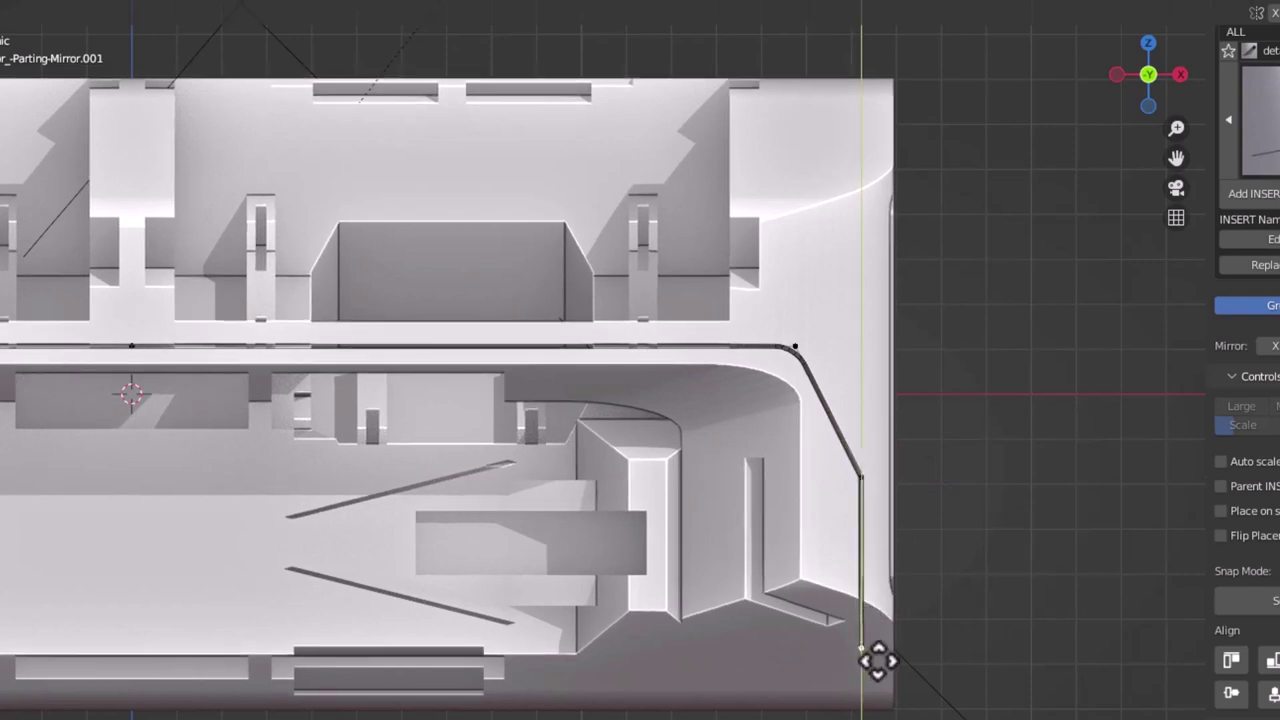
left_click(880, 596)
key("e")
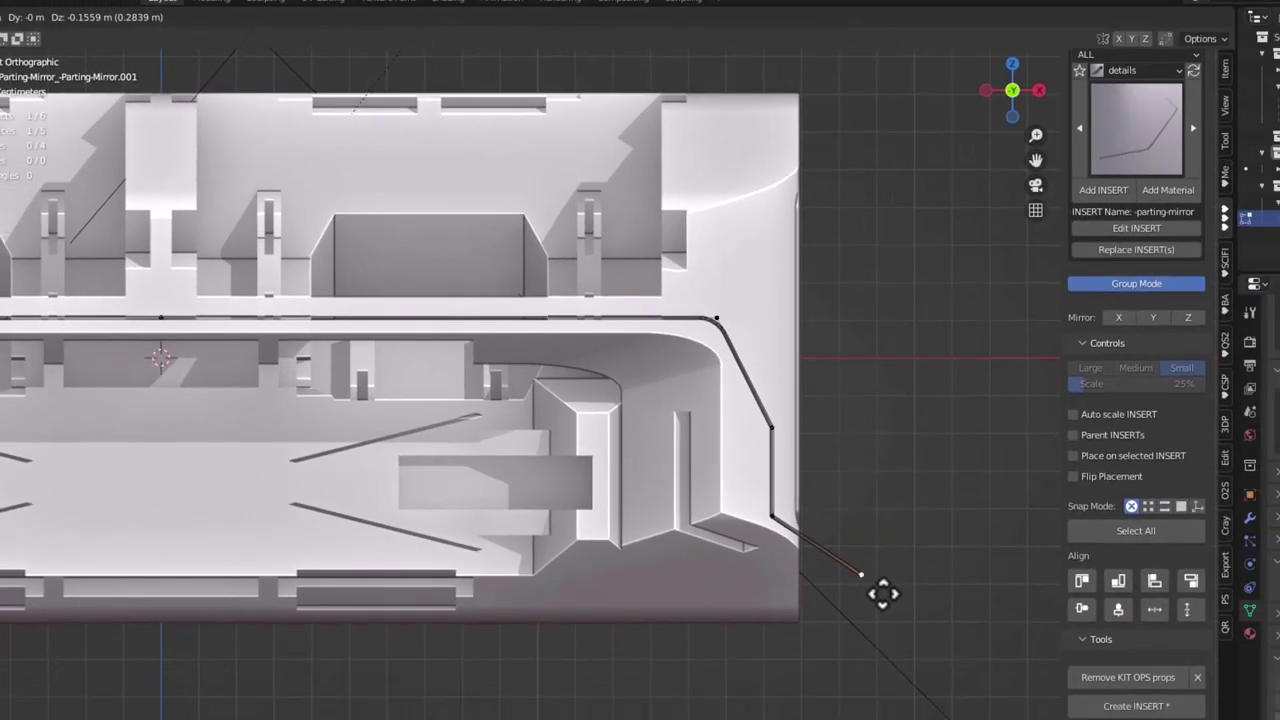
left_click(883, 594)
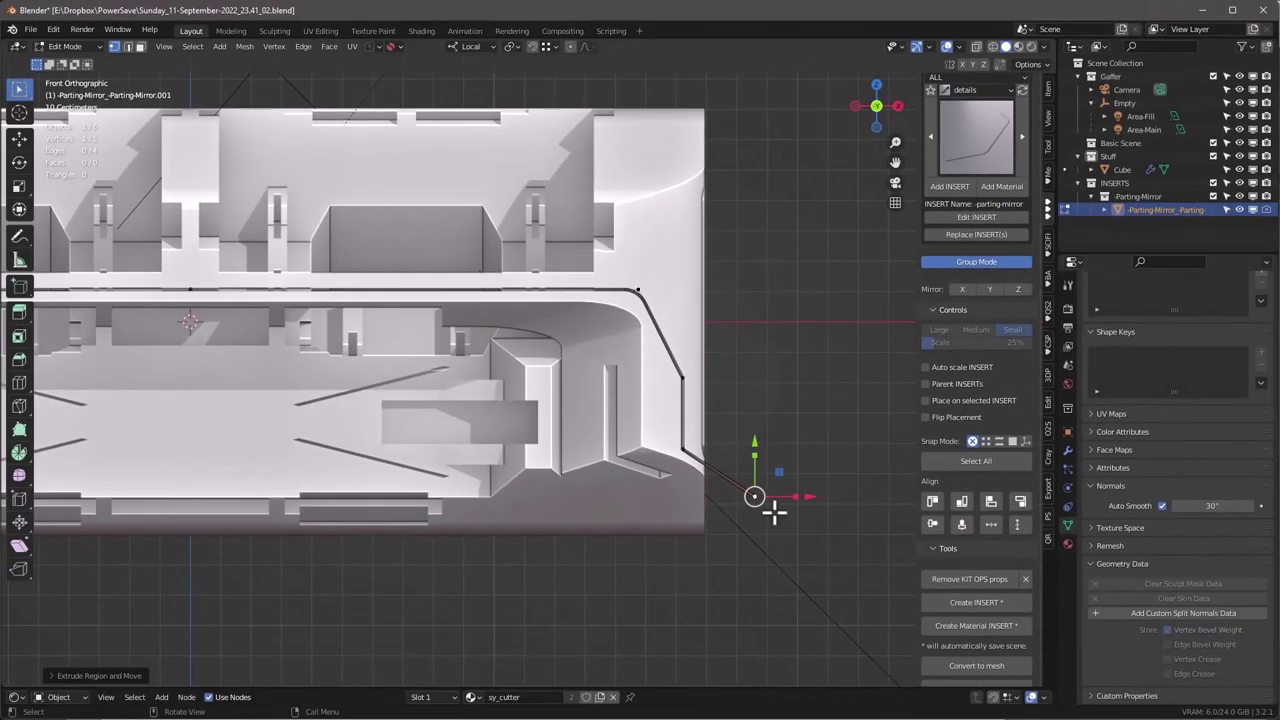
Give the insert line's upper bend vertex beside the recess a bevel weight of 0.28 and set the Bevel modifier to 6 segments.
scroll(776, 500, "up", 1)
mouse_move(797, 337)
middle_mouse_down("shift")
mouse_move(777, 286)
mouse_move(797, 288)
middle_mouse_up("shift")
left_click_drag(707, 308, 742, 338)
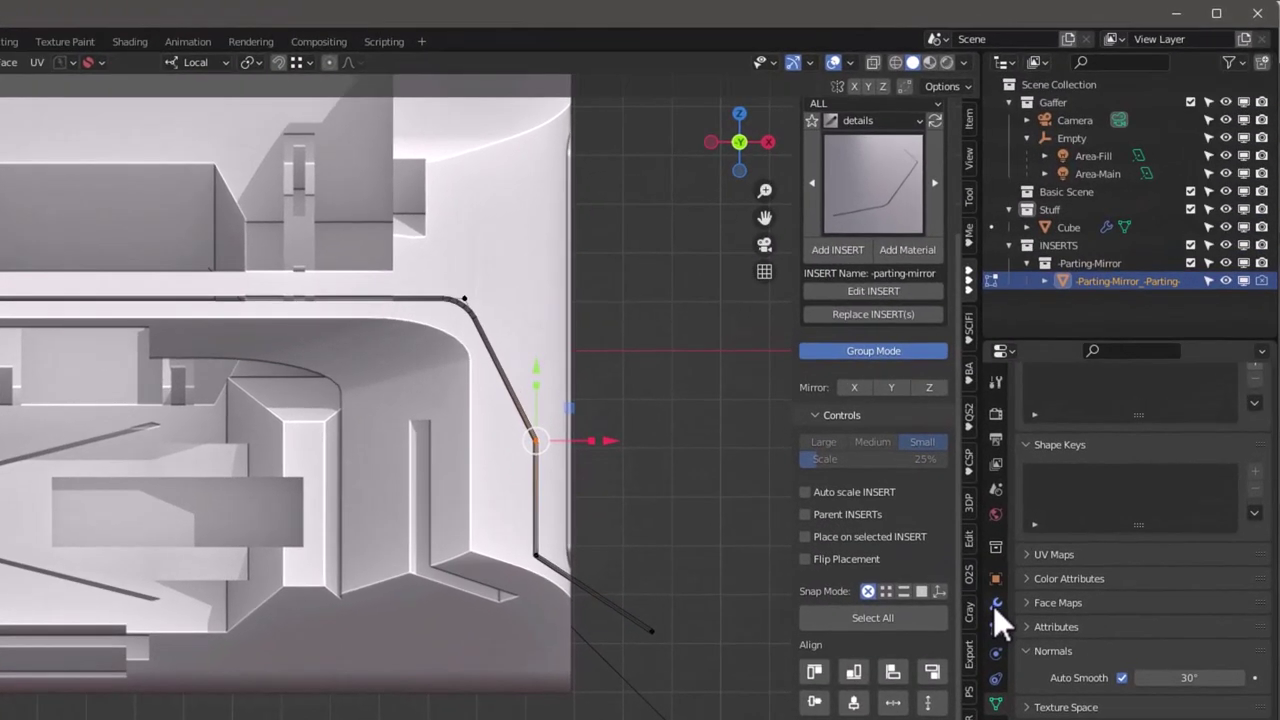
left_click(995, 604)
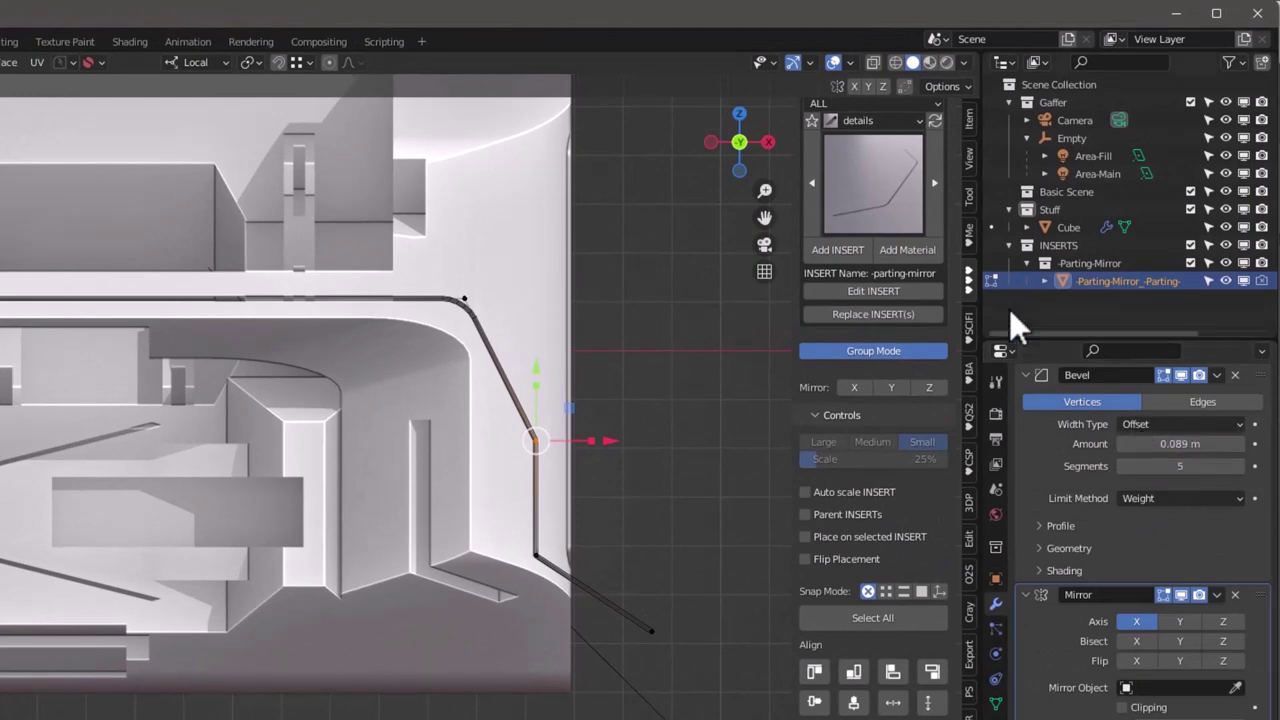
left_click(969, 120)
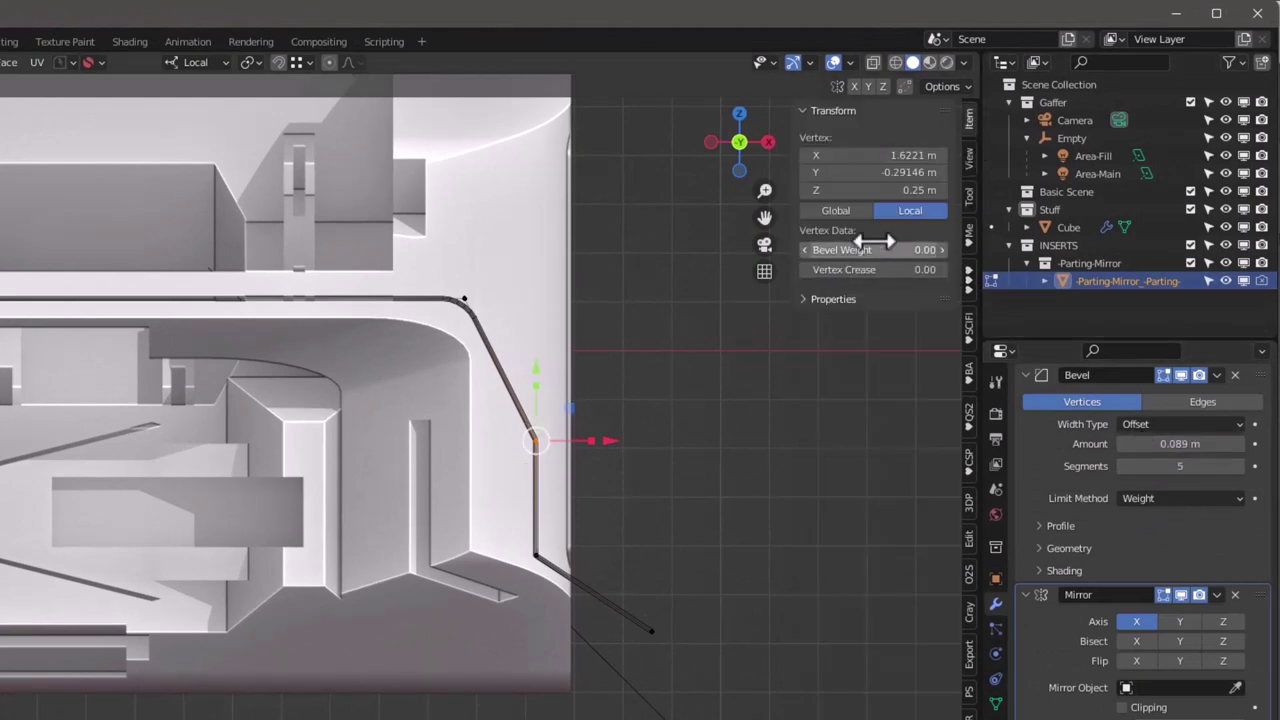
mouse_move(866, 256)
left_mouse_down()
mouse_move(1012, 250)
mouse_move(902, 252)
mouse_move(908, 269)
left_mouse_up()
left_click(1240, 465)
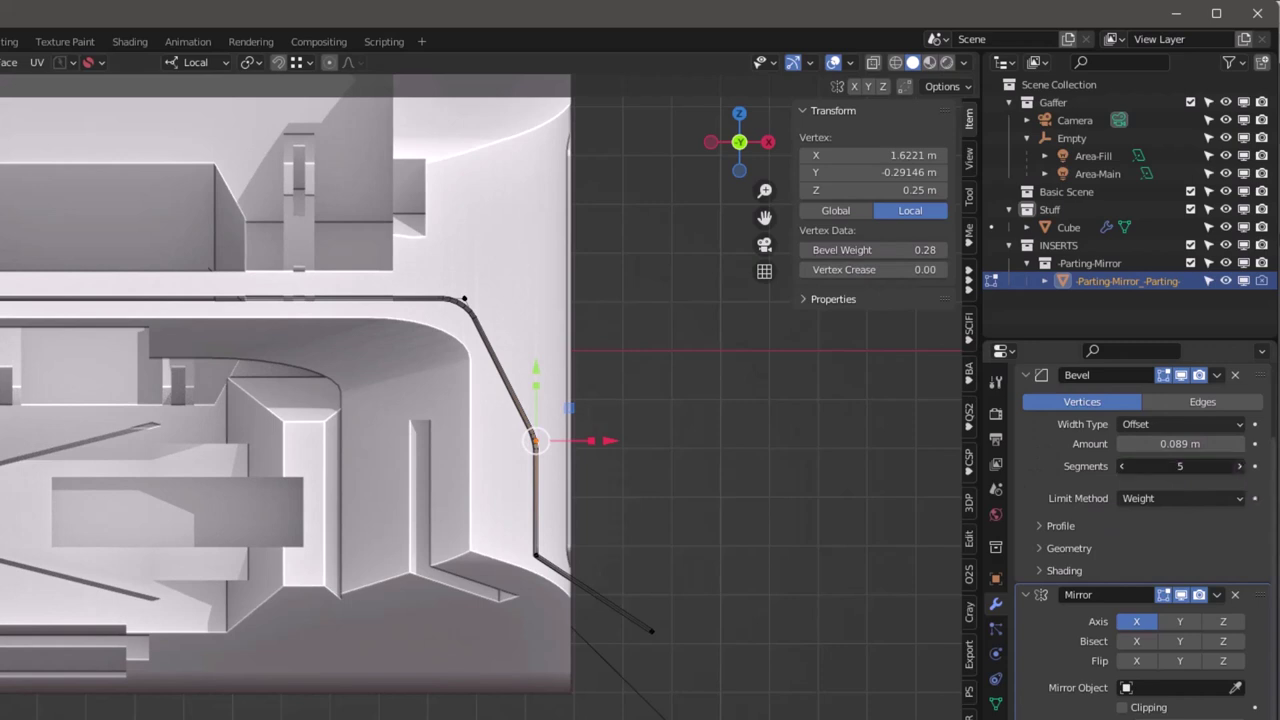
Pull the line's lower and upper bend vertices slightly inward along X, the upper one to about X 1.59 m.
left_click(533, 558)
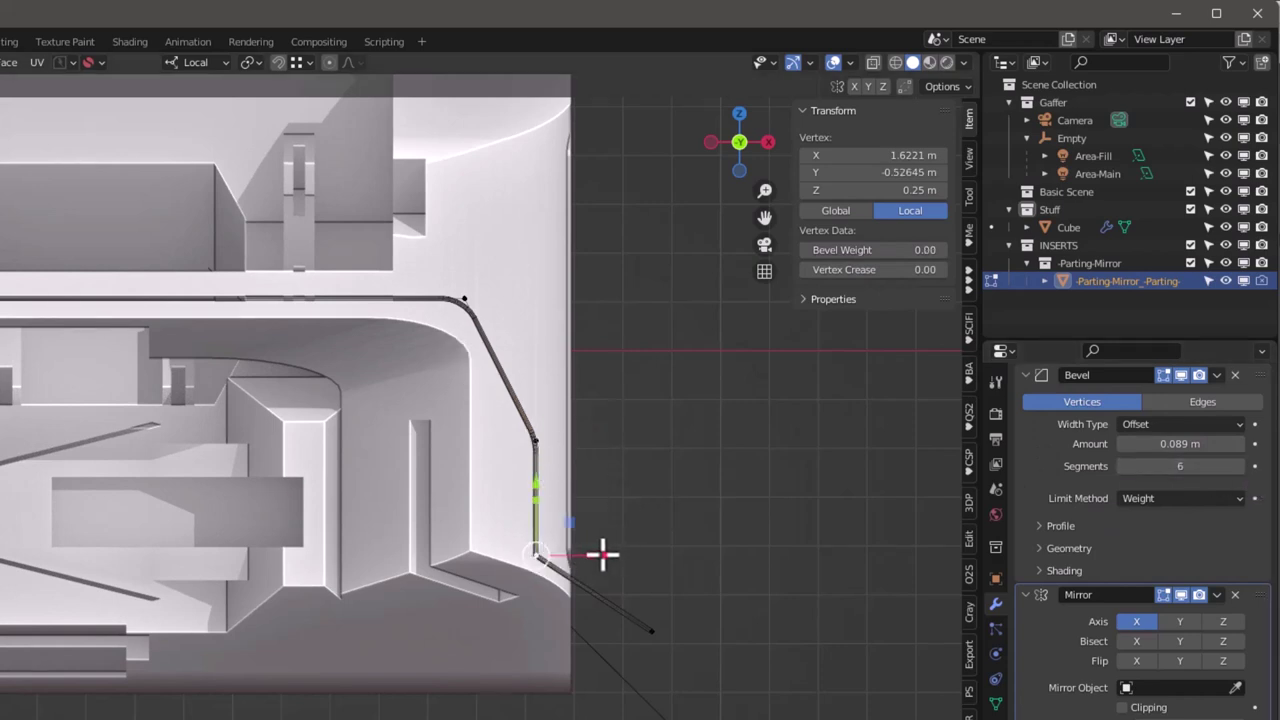
left_click(533, 438)
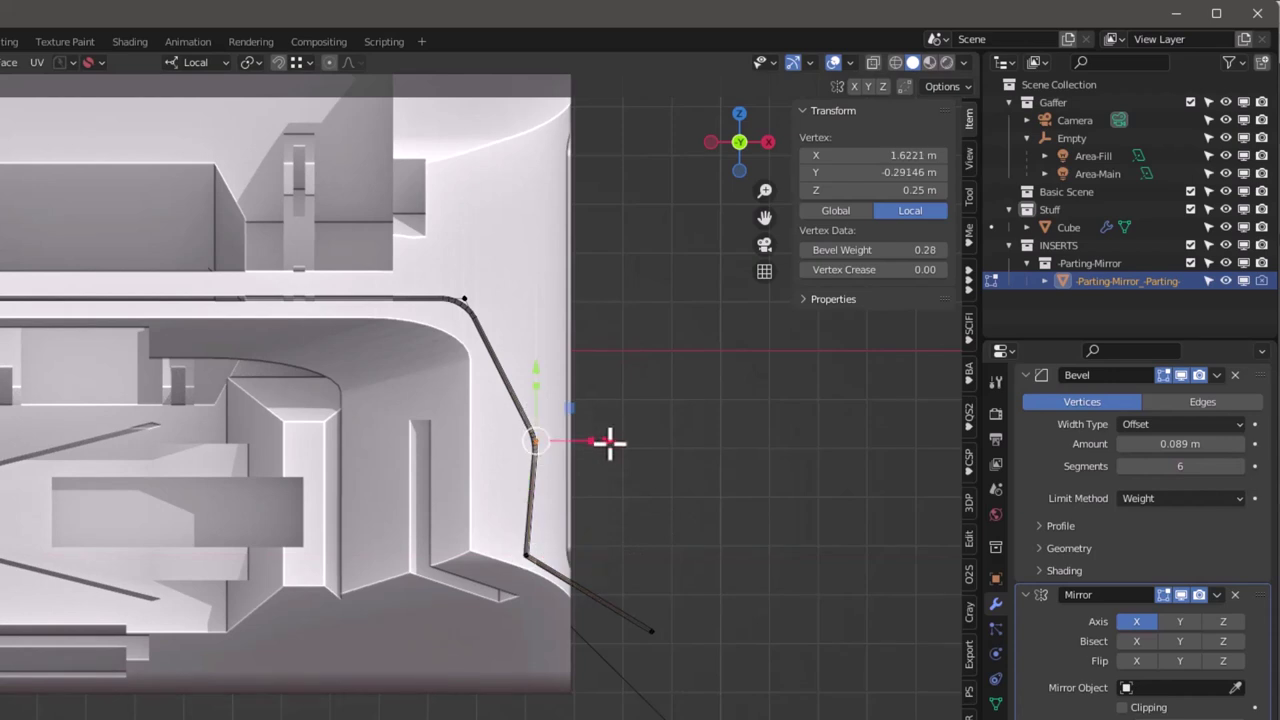
left_click_drag(609, 443, 590, 447)
Align the two vertices of the near-vertical segment in X and look up the KIT OPS Toggle VP Display add-on in the preferences.
scroll(637, 549, "up", 1)
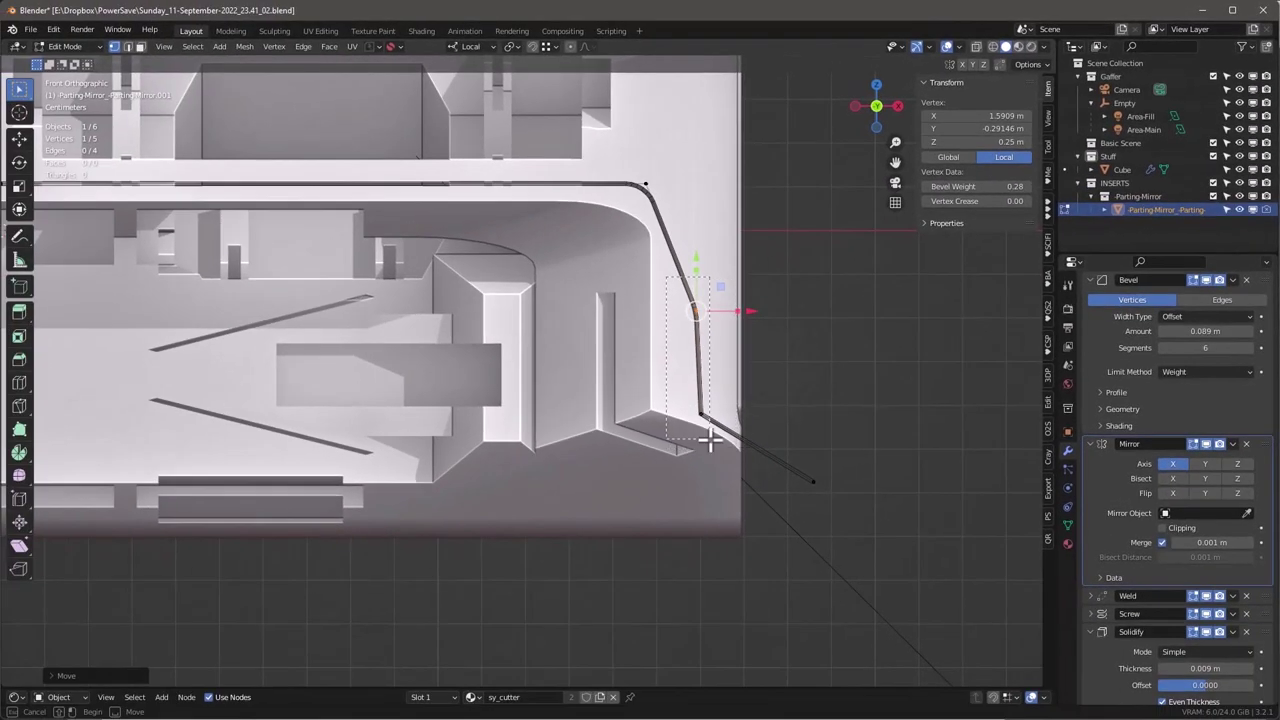
left_click(526, 592, "shift")
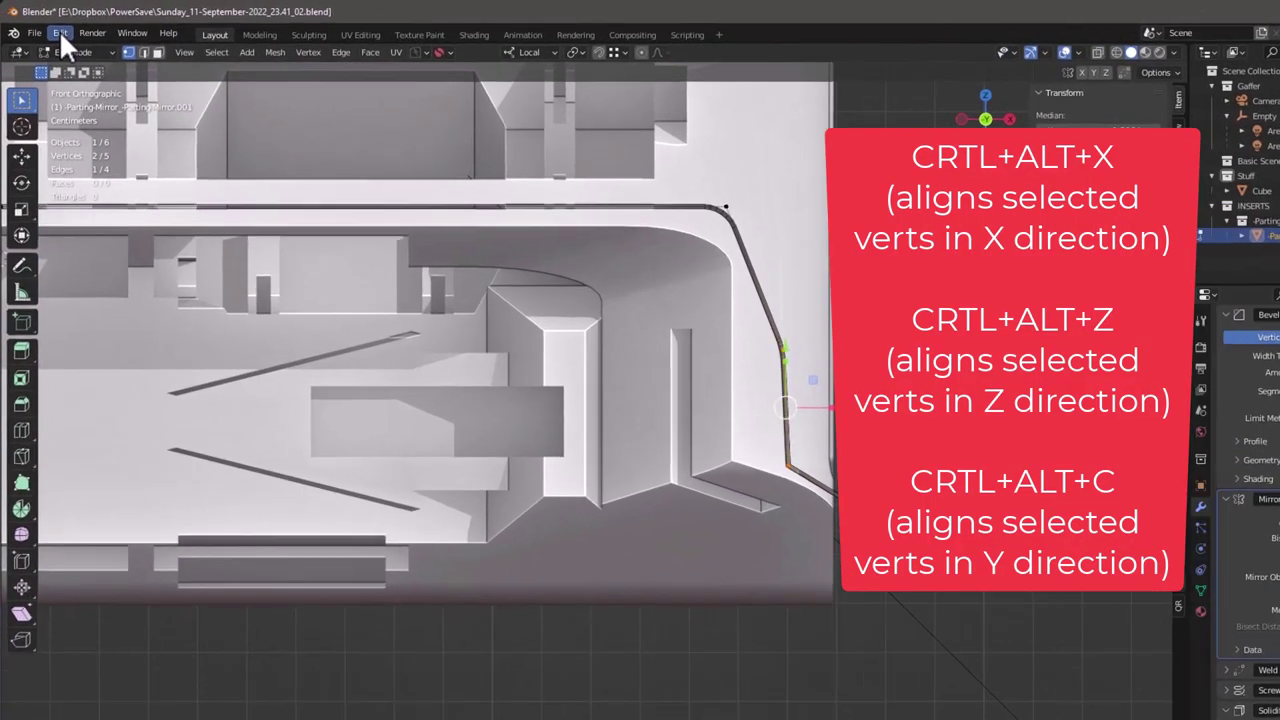
left_click(53, 30)
left_click(70, 239)
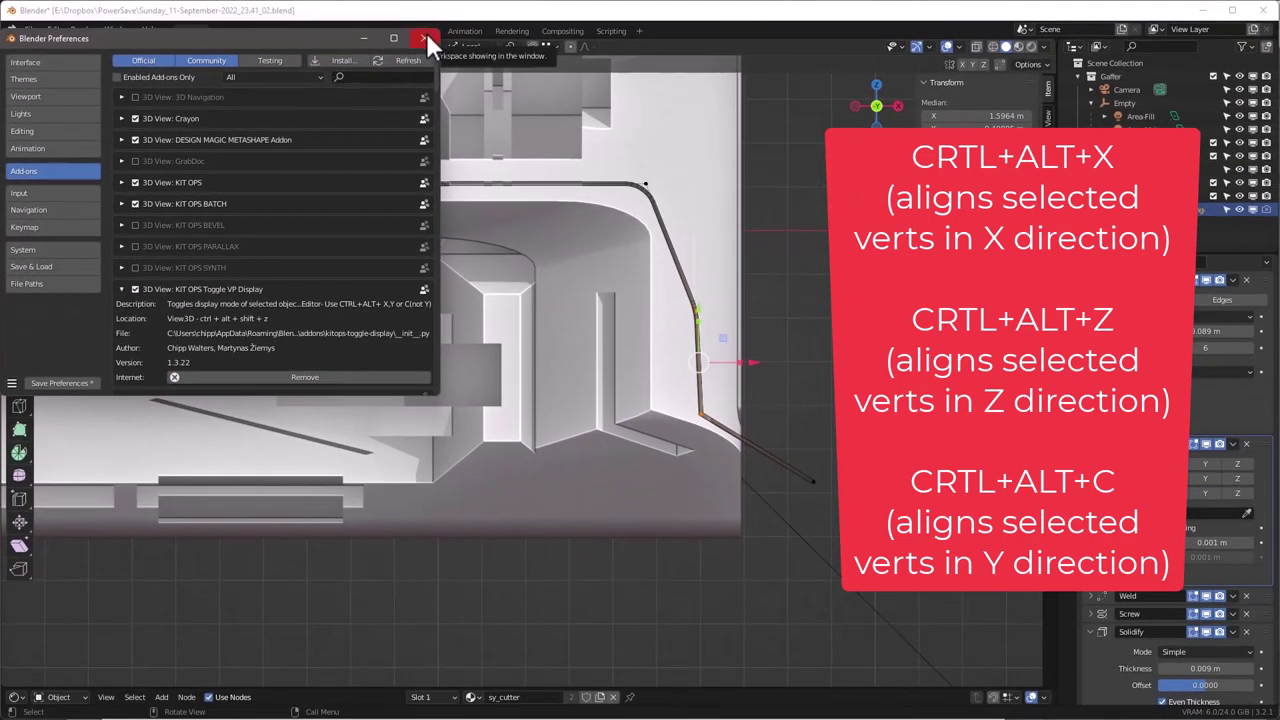
left_click(425, 38)
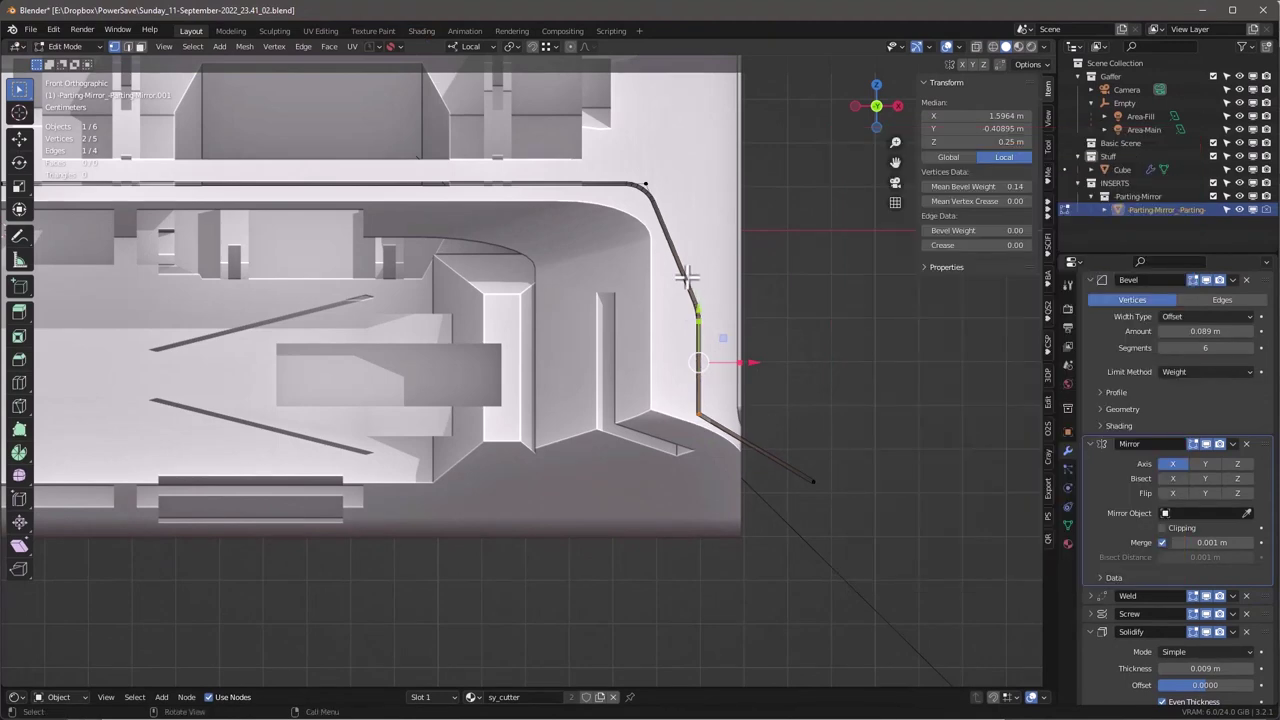
Raise the centre vertex of the horizontal parting line along Y to about 0.057 m.
scroll(796, 251, "down", 2)
left_click_drag(248, 170, 730, 232)
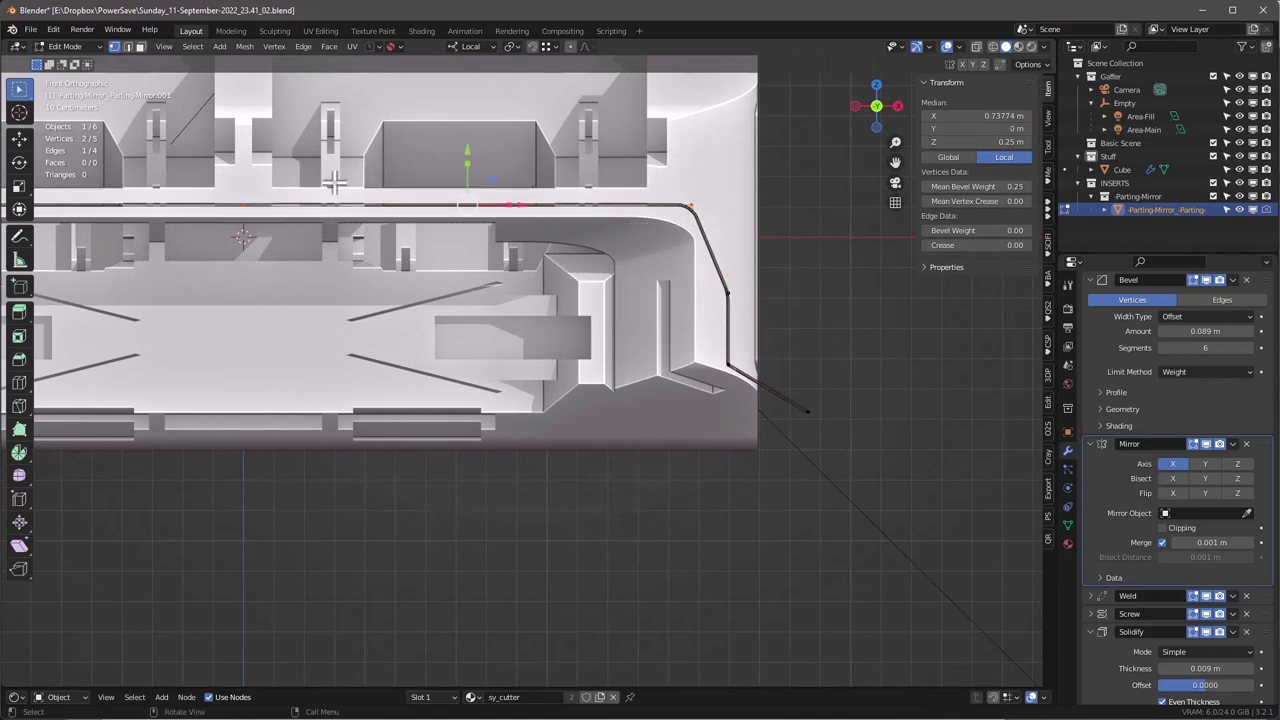
left_click(245, 205)
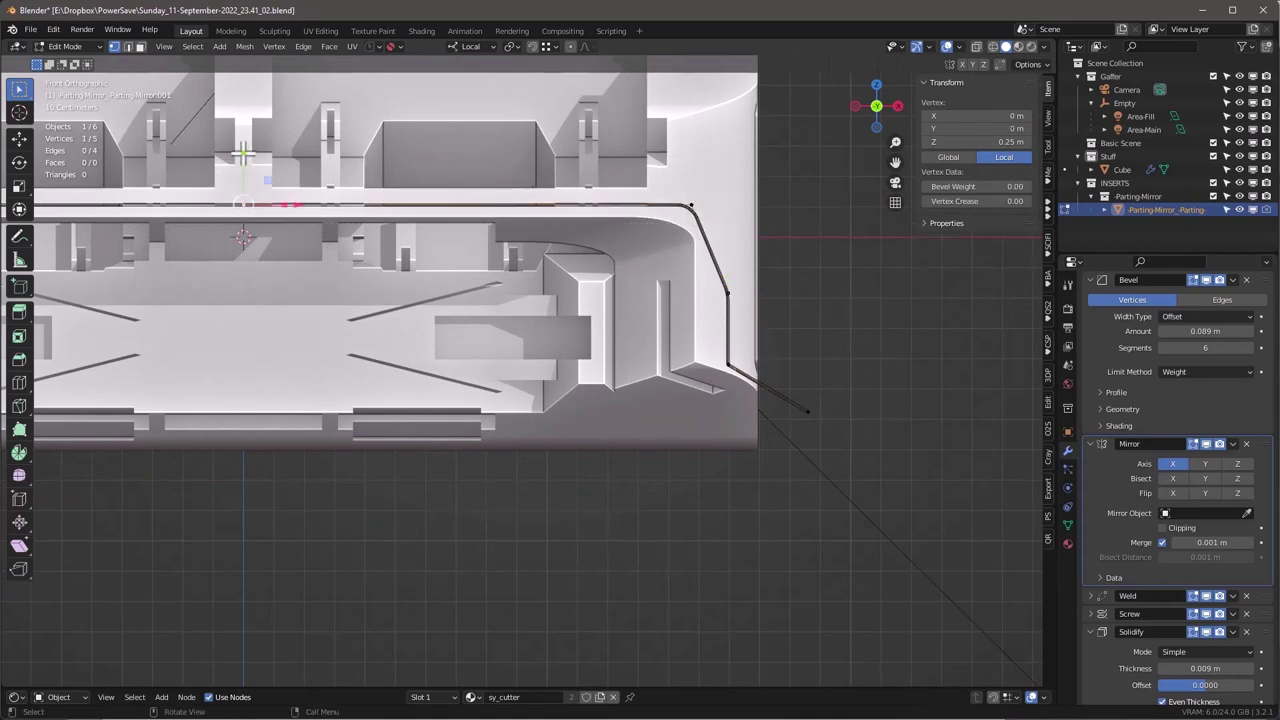
left_click_drag(242, 153, 243, 136)
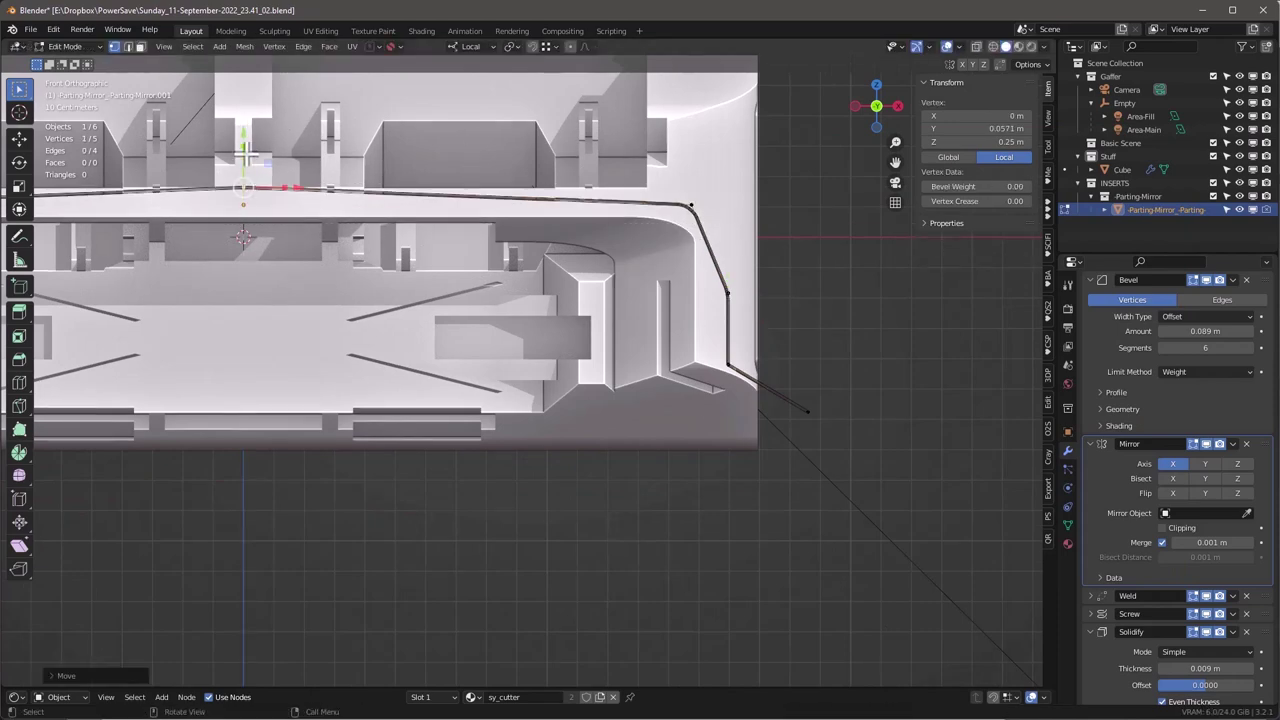
Align the horizontal line's centre and corner vertices in Y and lower both to about Y -0.018 m.
left_click(692, 204, "shift")
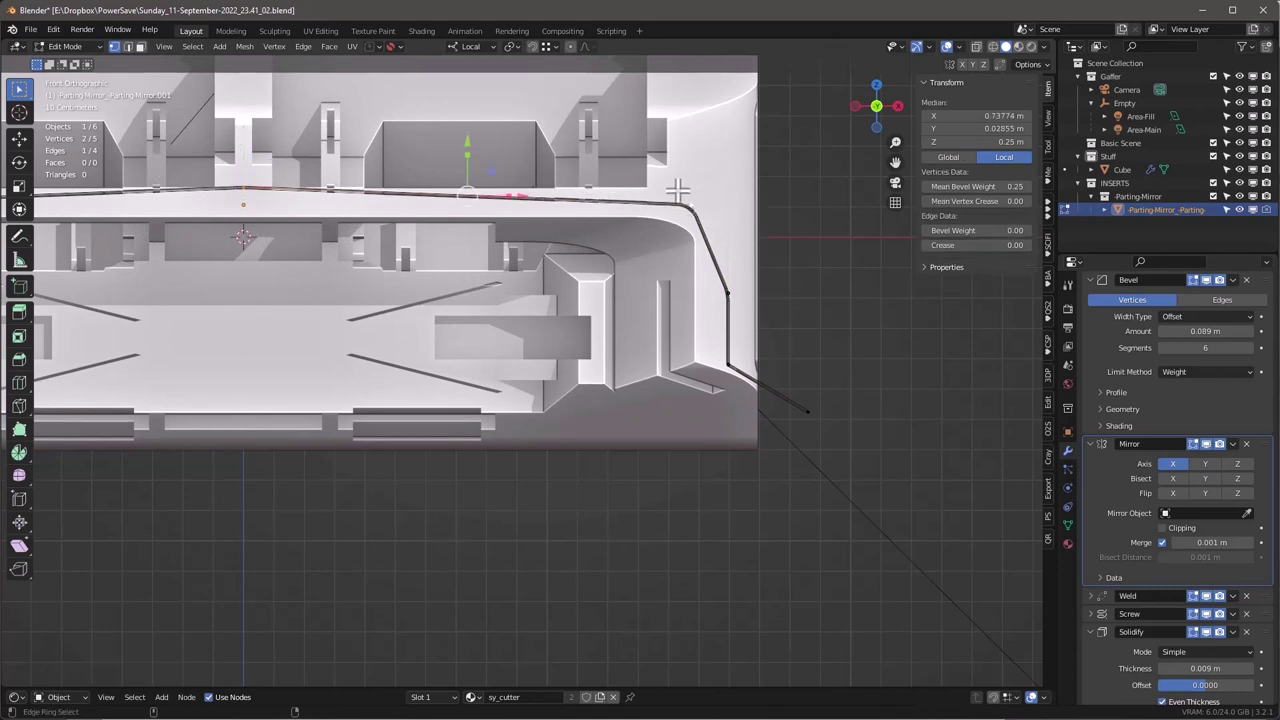
key("ctrl+alt+y")
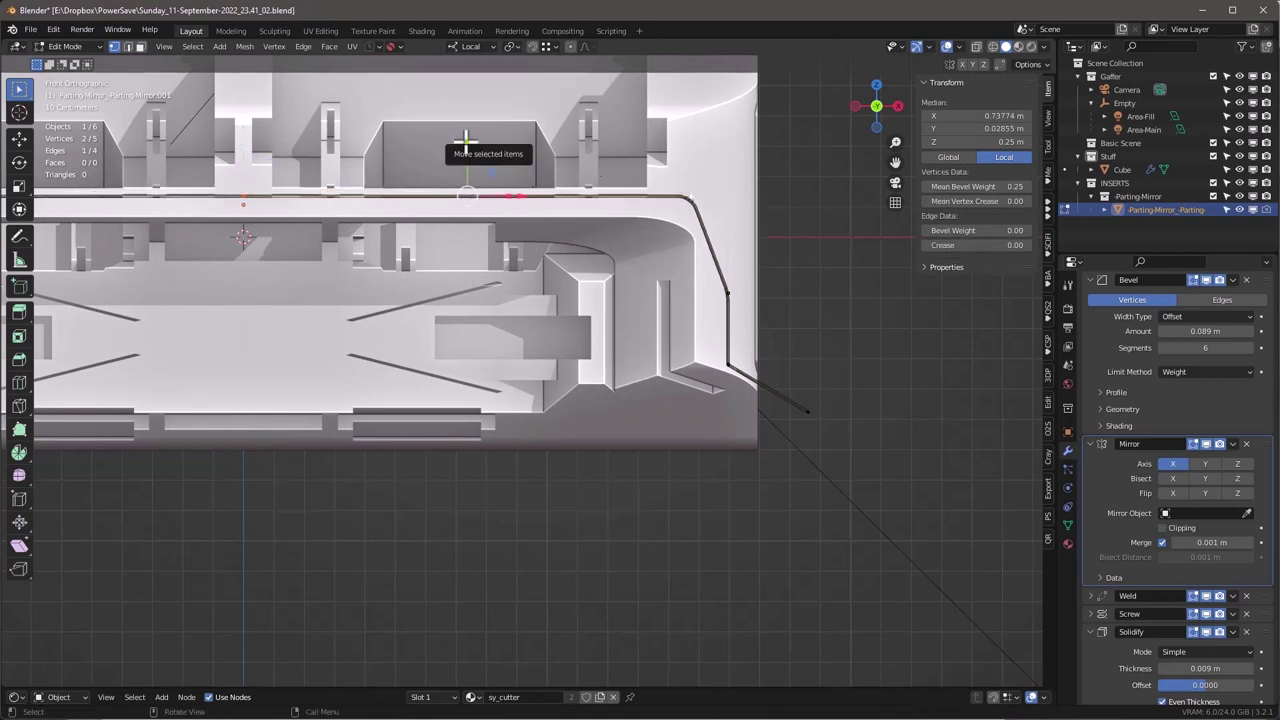
left_click_drag(464, 145, 464, 160)
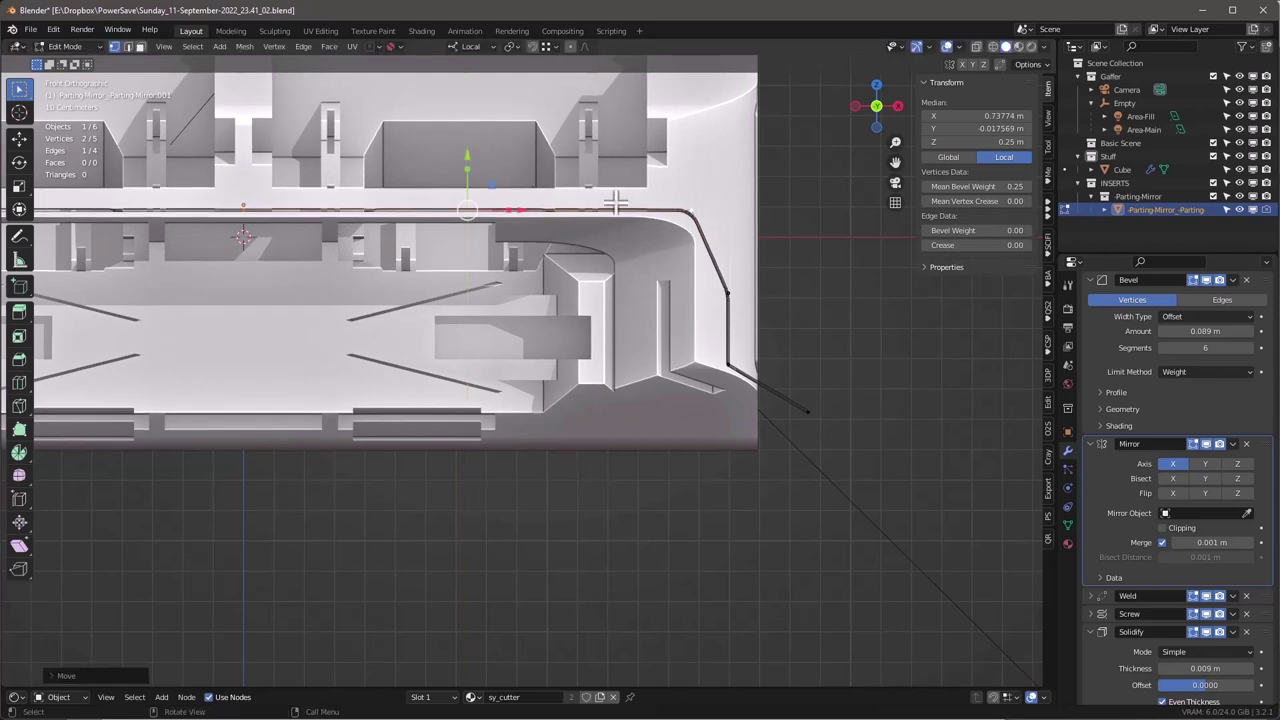
Move the corner vertex outward and the two vertices below it inward along X, making the side segment vertical at about X 1.53 m.
left_click(690, 208)
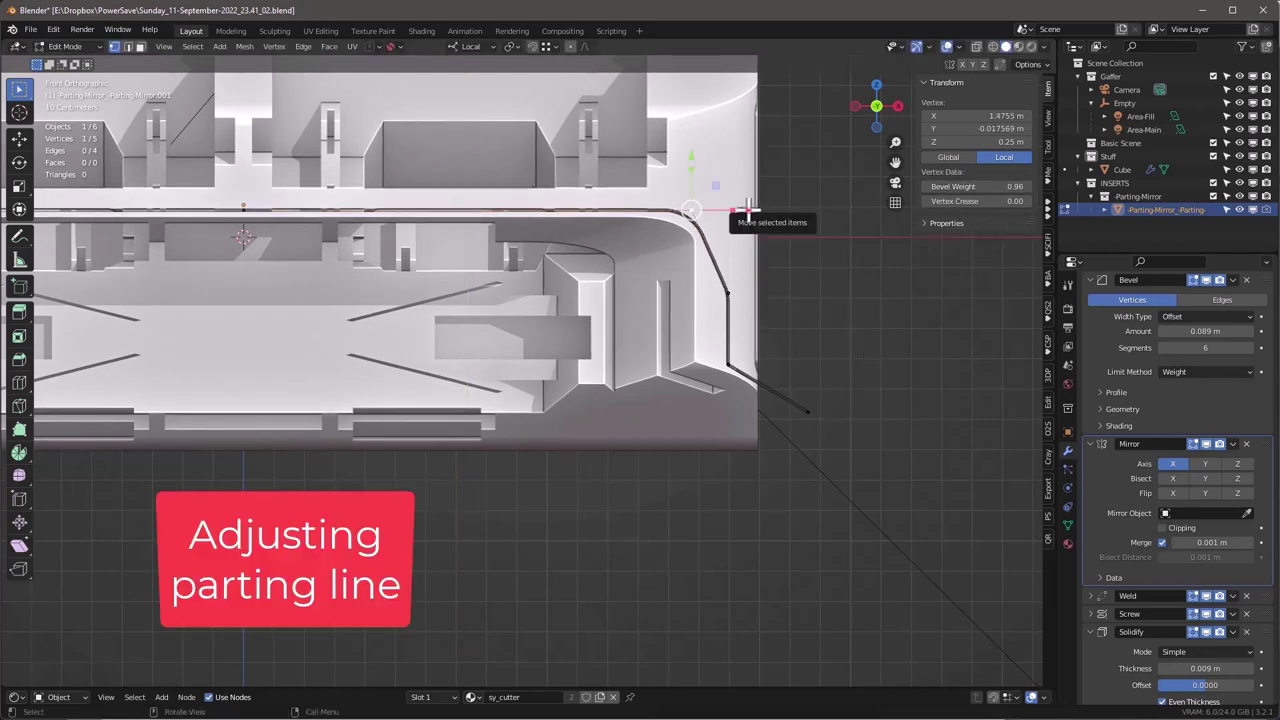
left_click_drag(737, 212, 756, 211)
left_click(731, 296)
left_click(731, 358, "shift")
left_click_drag(772, 328, 709, 293)
Dissolve the middle vertex on the insert's vertical side segment.
left_click(714, 294)
key("ctrl+x")
left_click(710, 363)
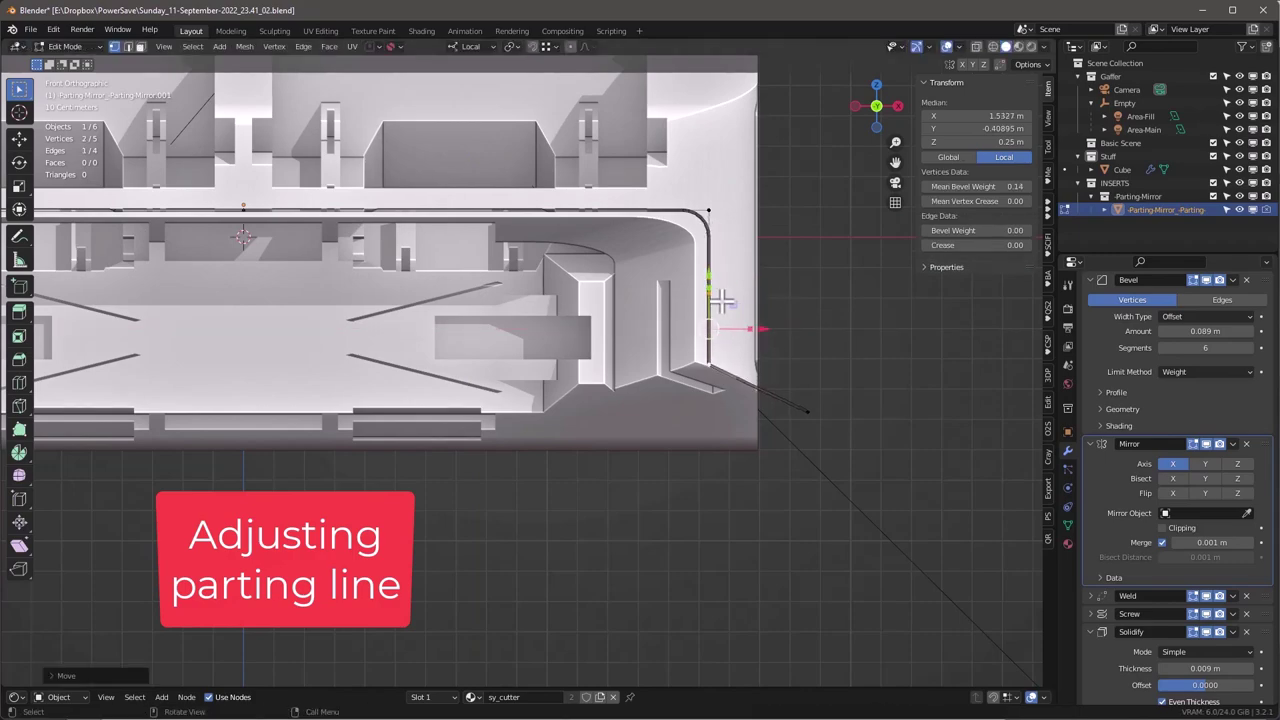
Move the end vertex to about X 1.88 m, Y -0.63 m, and lower the diagonal end segment's two vertices slightly along Y.
left_click(806, 411)
left_click_drag(808, 411, 815, 395)
middle_click_drag(815, 394, 761, 271)
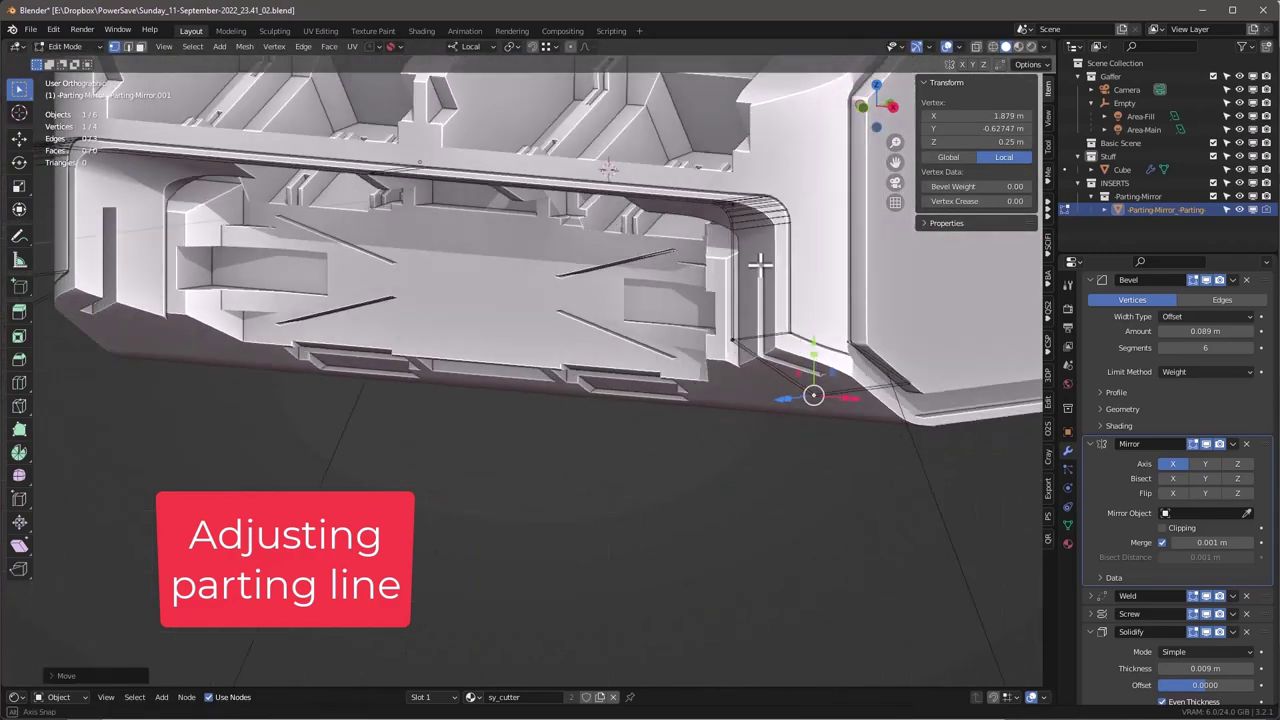
key("KP_1")
left_click_drag(700, 337, 824, 420)
left_click_drag(763, 318, 768, 344)
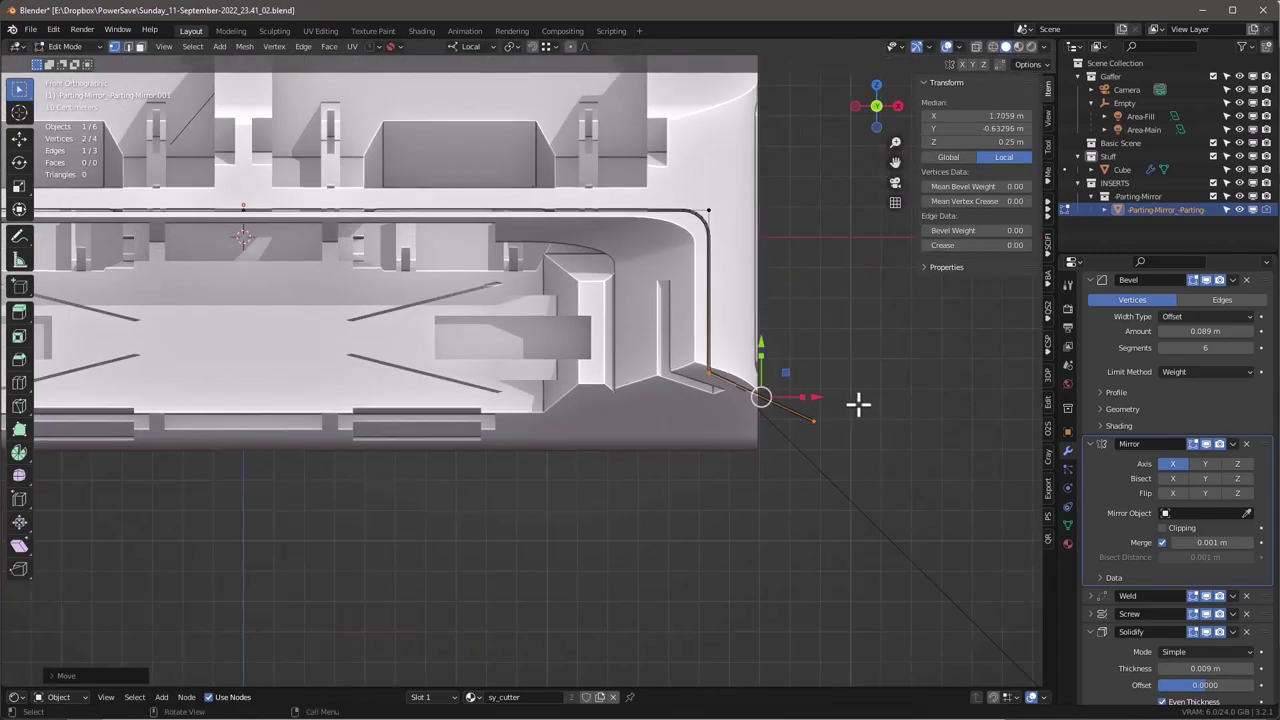
Leave mesh editing and set the insert's Solidify thickness to 0.006 m.
key("Tab")
scroll(760, 349, "down", 3)
middle_click_drag(836, 244, 851, 430)
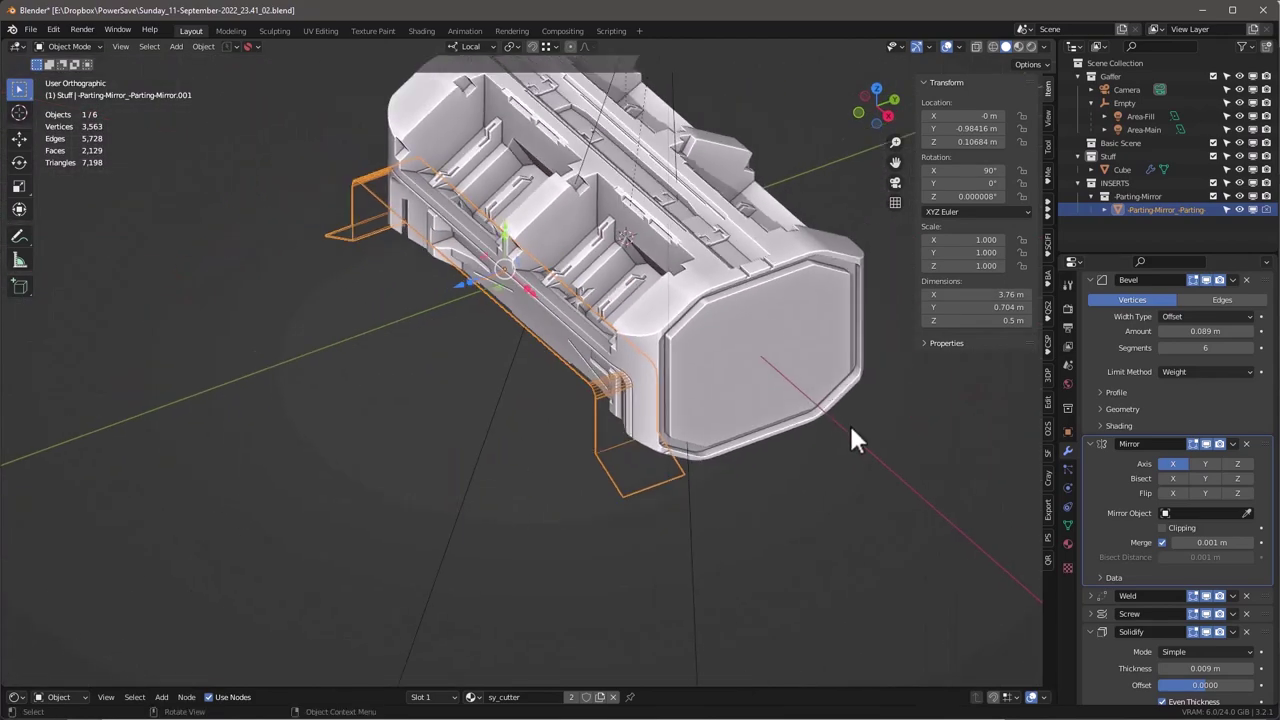
middle_click_drag(958, 545, 757, 337)
scroll(708, 280, "up", 5)
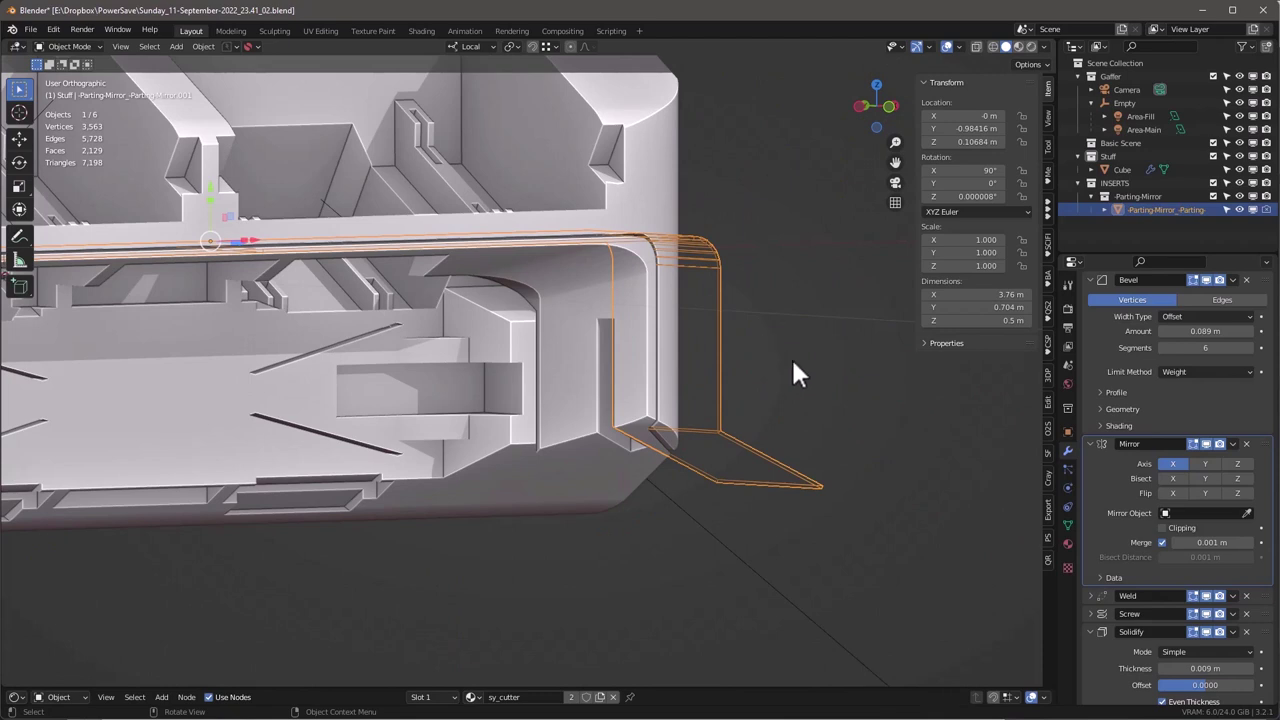
scroll(1182, 563, "down", 3)
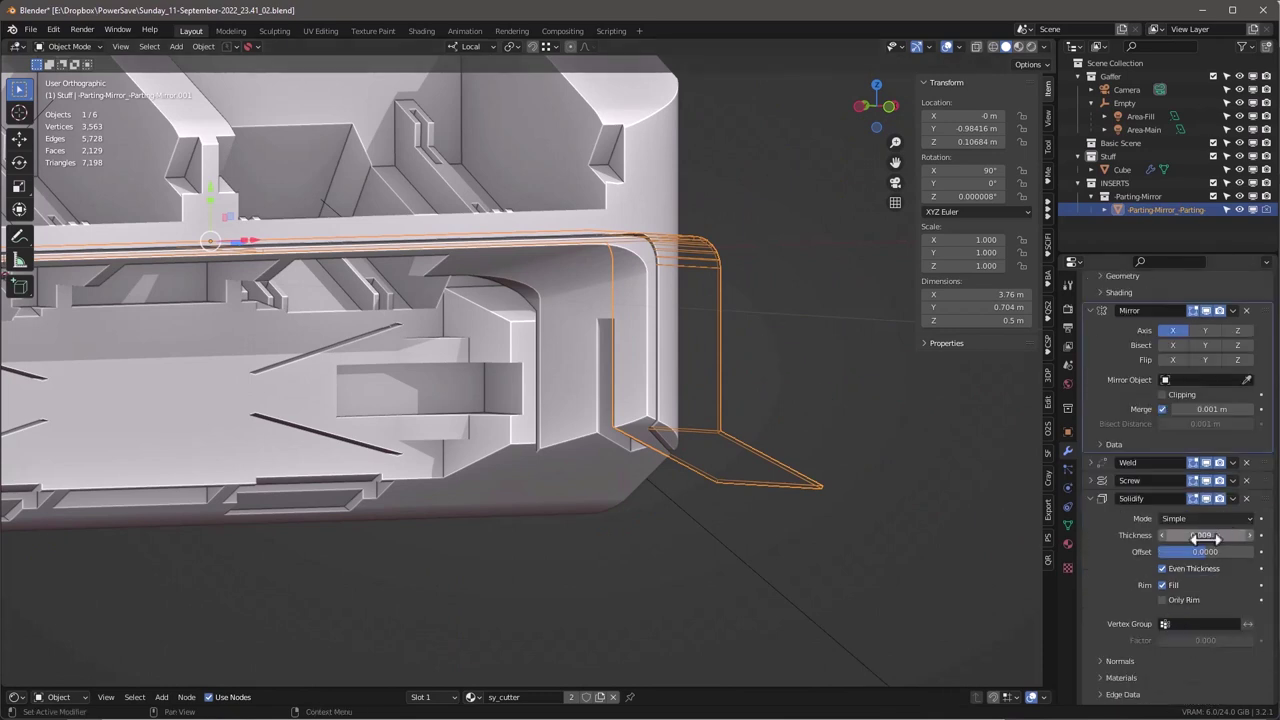
mouse_move(1205, 535)
left_mouse_down()
mouse_move(1245, 535)
mouse_move(1200, 535)
left_mouse_up()
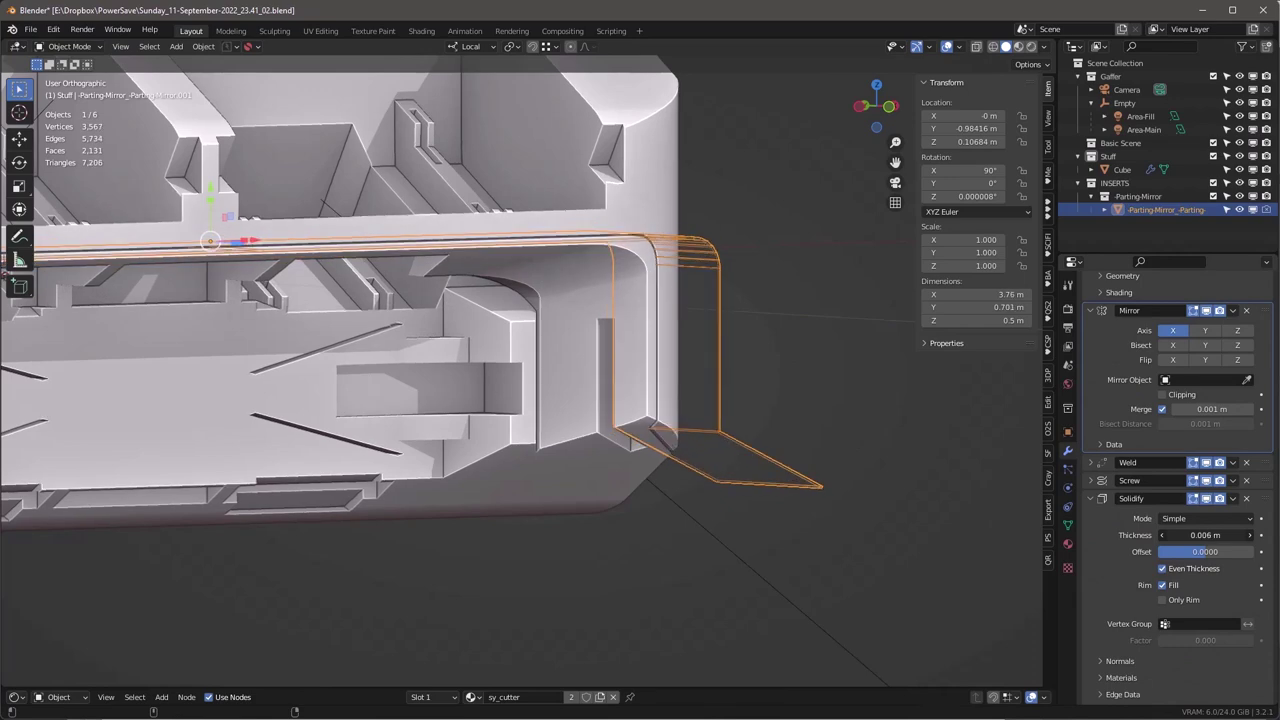
Scale the insert to about 4.67 along its local Z and move it along Y to about -0.06 m to span the body's depth.
middle_click_drag(900, 434, 632, 352)
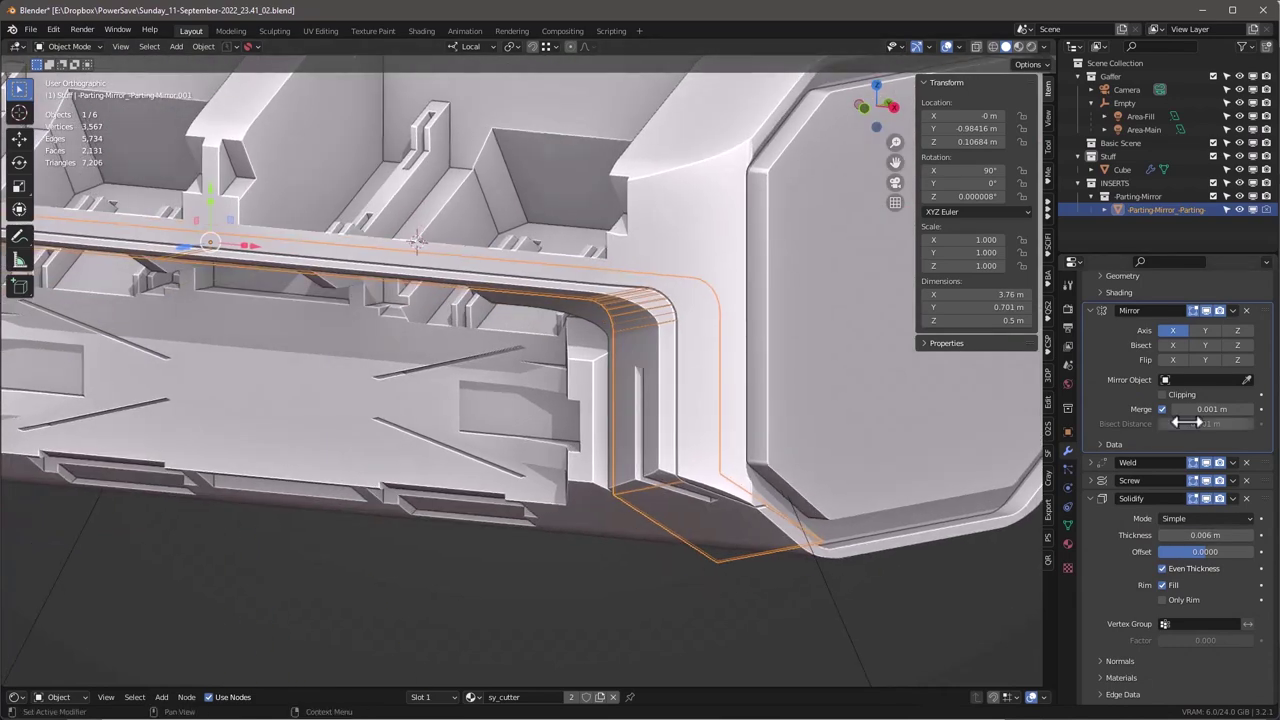
left_click(1090, 480)
left_click(1090, 480)
scroll(597, 385, "down", 3)
middle_click_drag(595, 381, 592, 408)
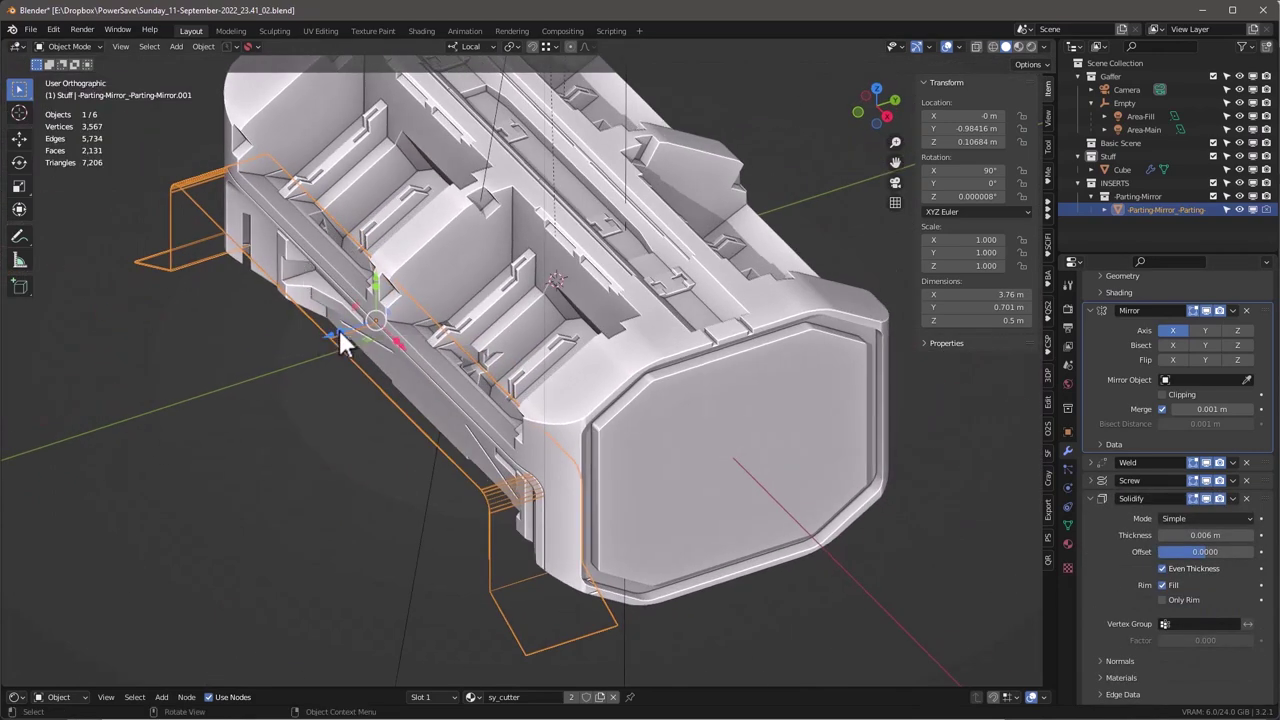
left_click_drag(337, 334, 196, 365)
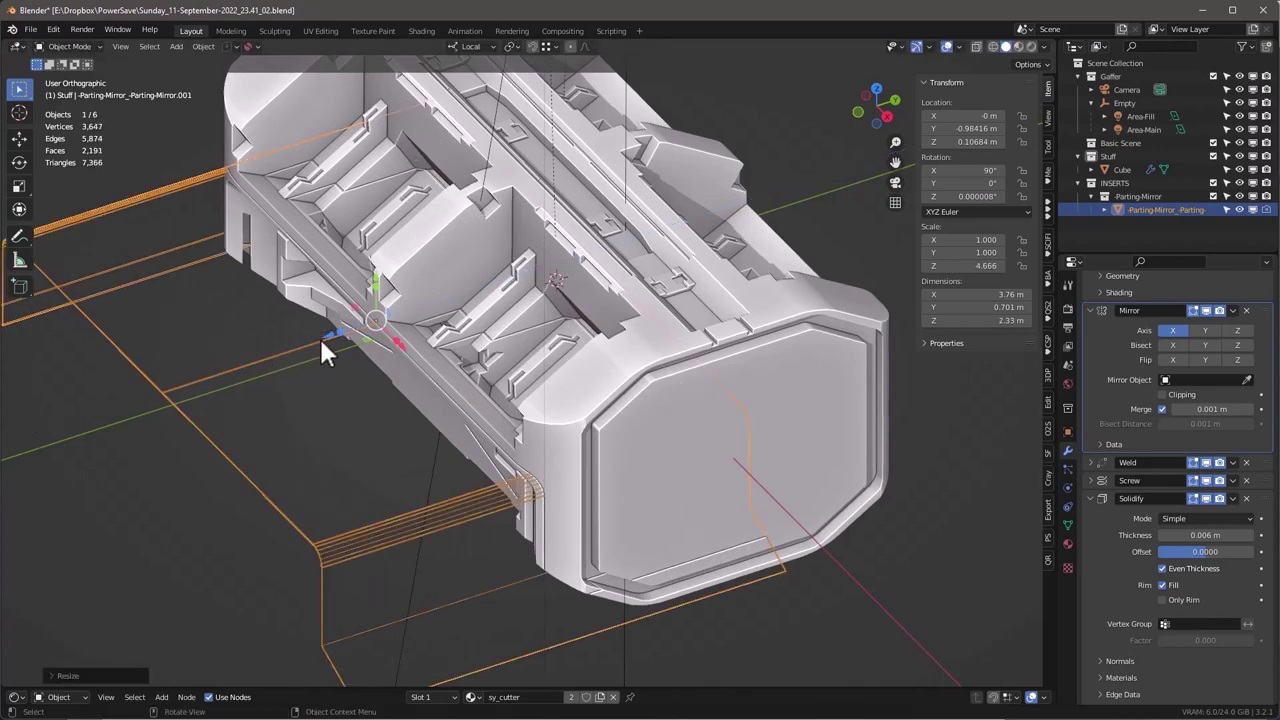
left_click_drag(322, 345, 503, 286)
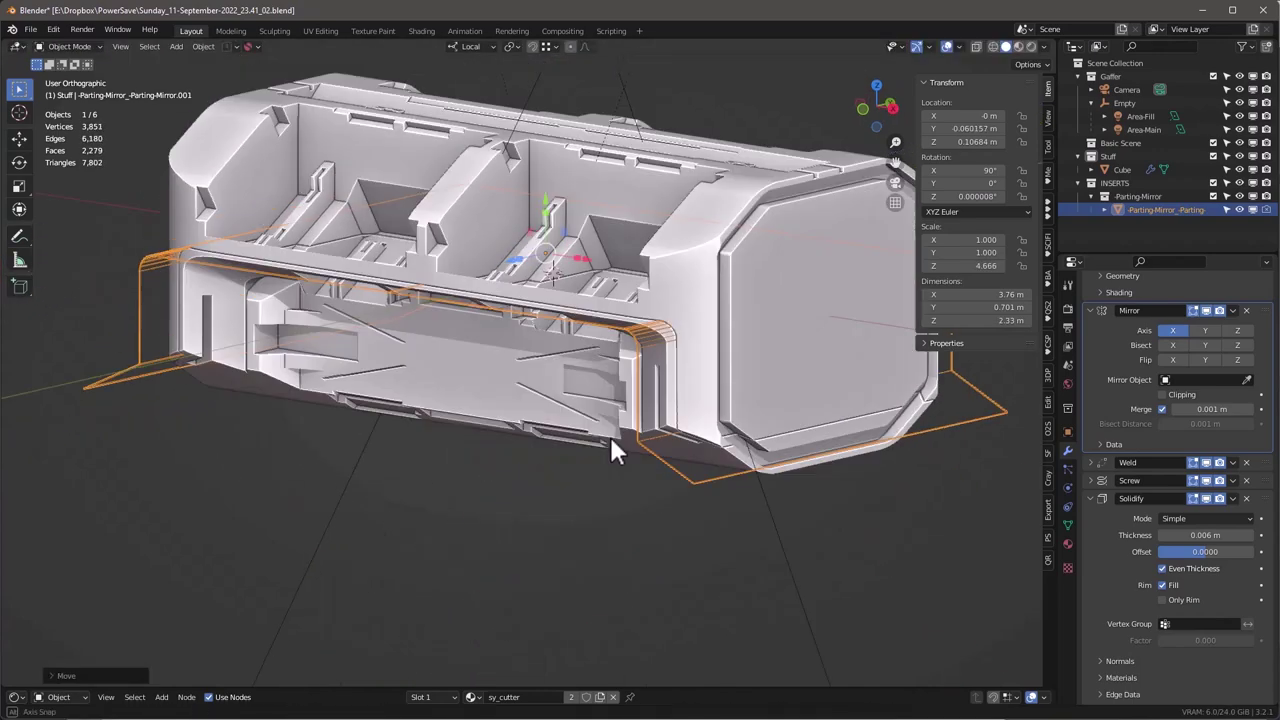
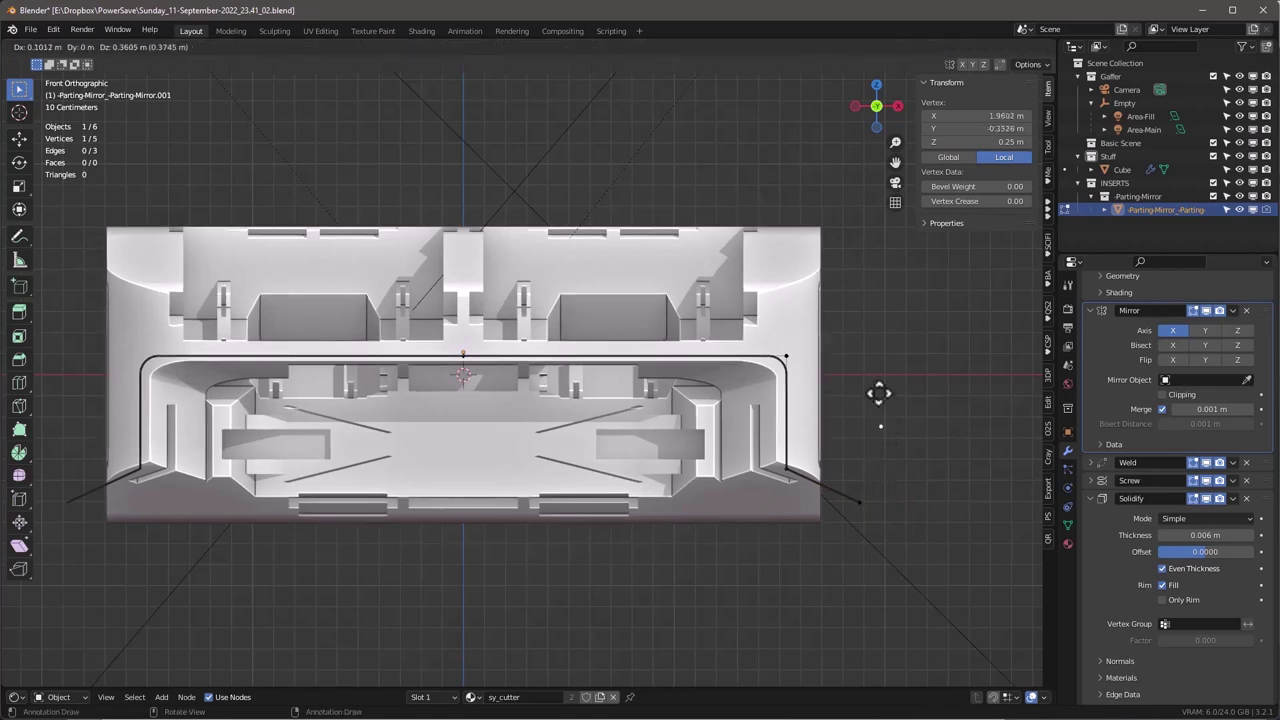
In front view, duplicate the insert's end vertex to just above the body's upper corner and extrude it three times, down and outward past the end.
left_click(773, 222)
middle_click_drag(705, 175, 746, 210)
key("e")
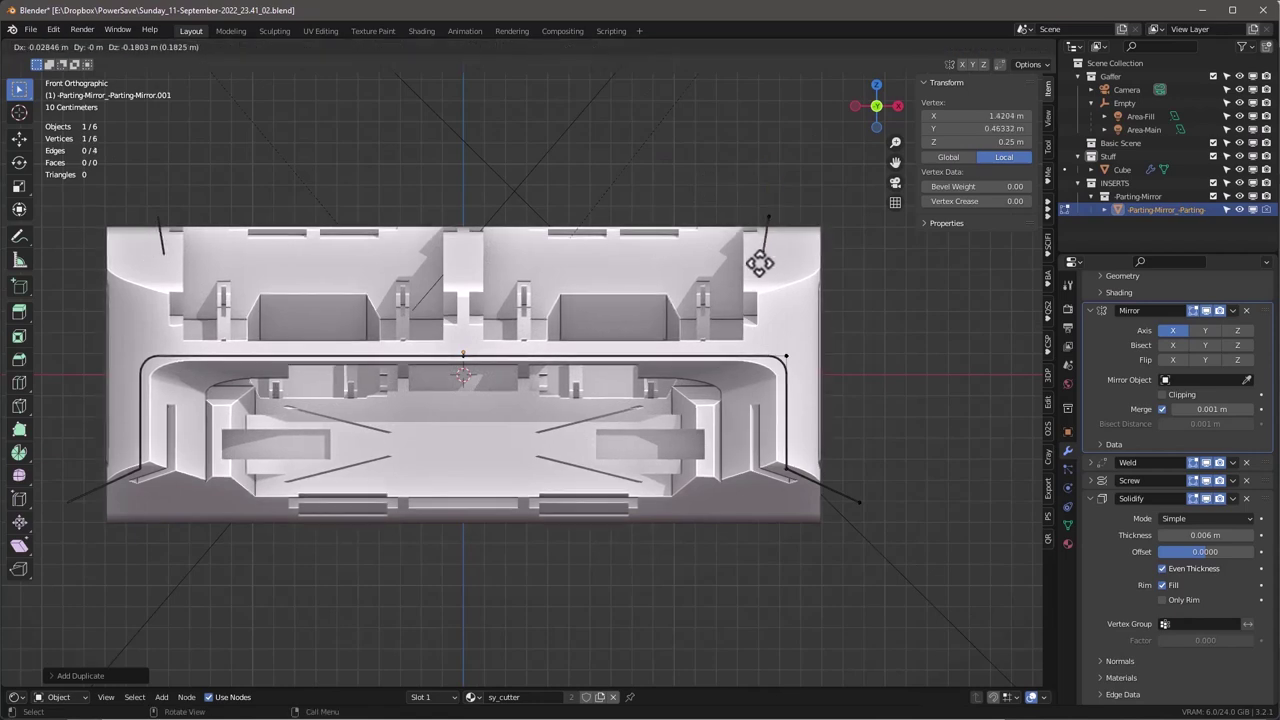
left_click(763, 257)
key("e")
left_click(828, 284)
key("e")
left_click(927, 277)
Align the new line's outer two vertices in Y and its upper two vertices in X.
left_click_drag(791, 252, 938, 298)
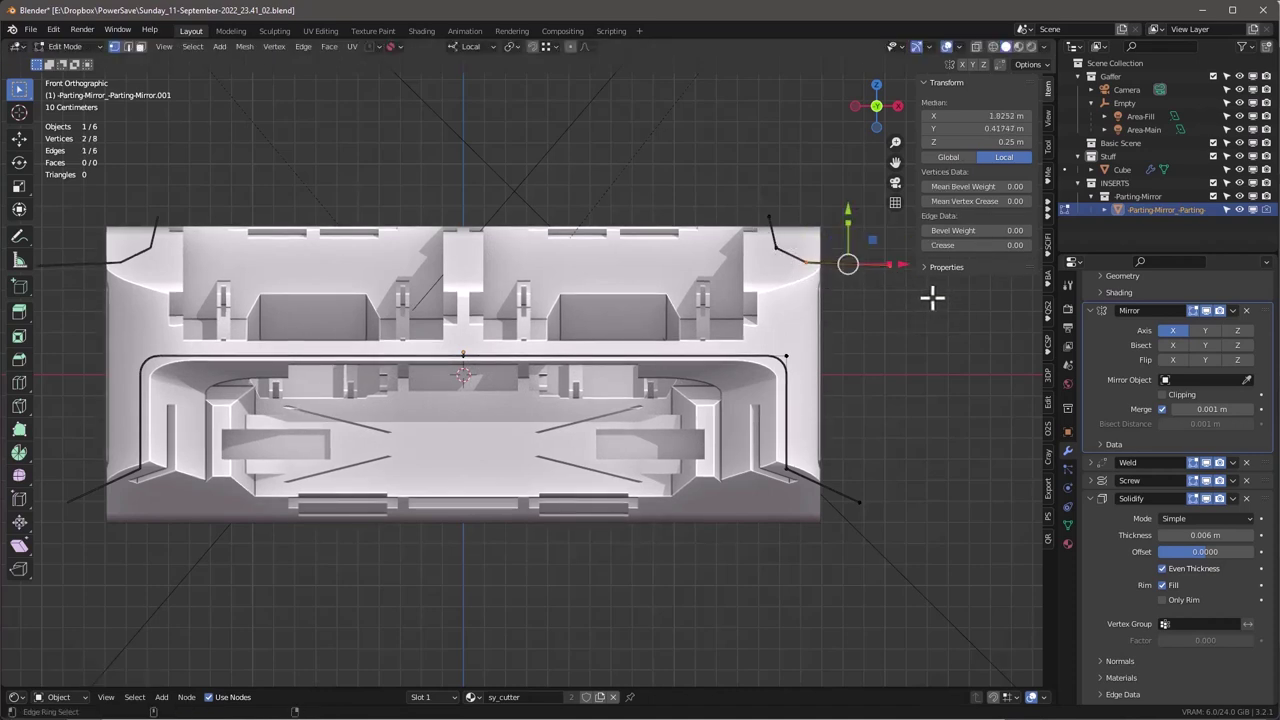
left_click_drag(755, 212, 786, 264)
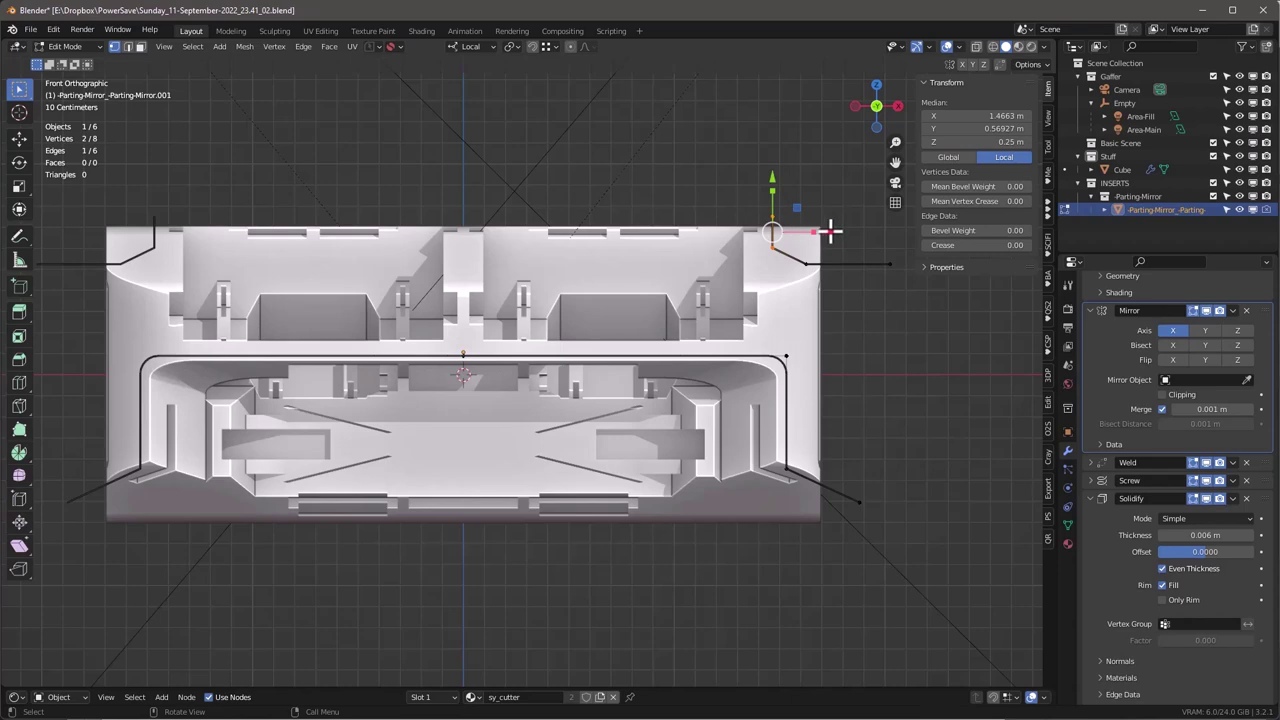
Raise the new line's outer horizontal segment along Y to about 0.52 m, checking the cut around the body's end.
left_click(866, 285)
left_click_drag(847, 222, 846, 208)
middle_click_drag(828, 380, 725, 375)
scroll(723, 323, "down", 3)
scroll(789, 312, "up", 2)
middle_click_drag(789, 313, 717, 413)
middle_click_drag(515, 374, 663, 392)
left_click_drag(559, 320, 560, 309)
middle_click_drag(600, 388, 748, 404)
scroll(490, 369, "up", 5)
middle_click_drag(492, 368, 545, 362, "alt")
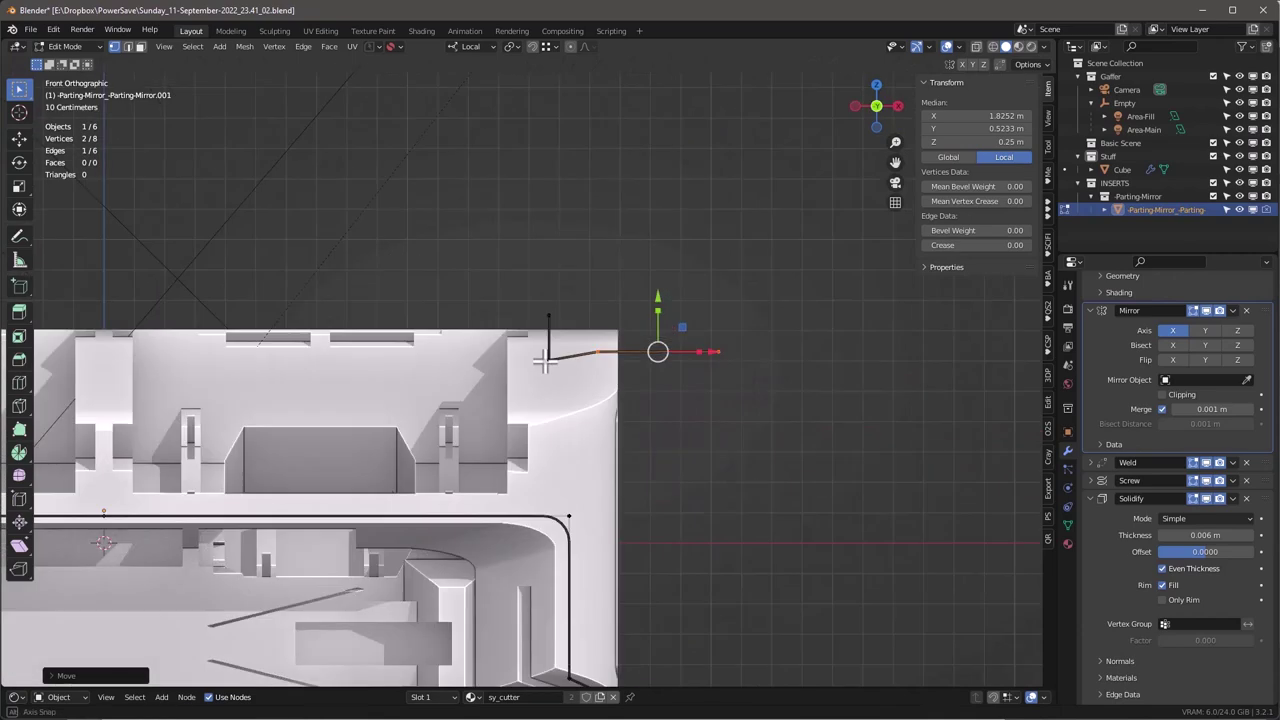
Lower the new line's inner corner vertex along Y to about 0.39 m.
scroll(542, 364, "up", 3)
left_click(558, 353)
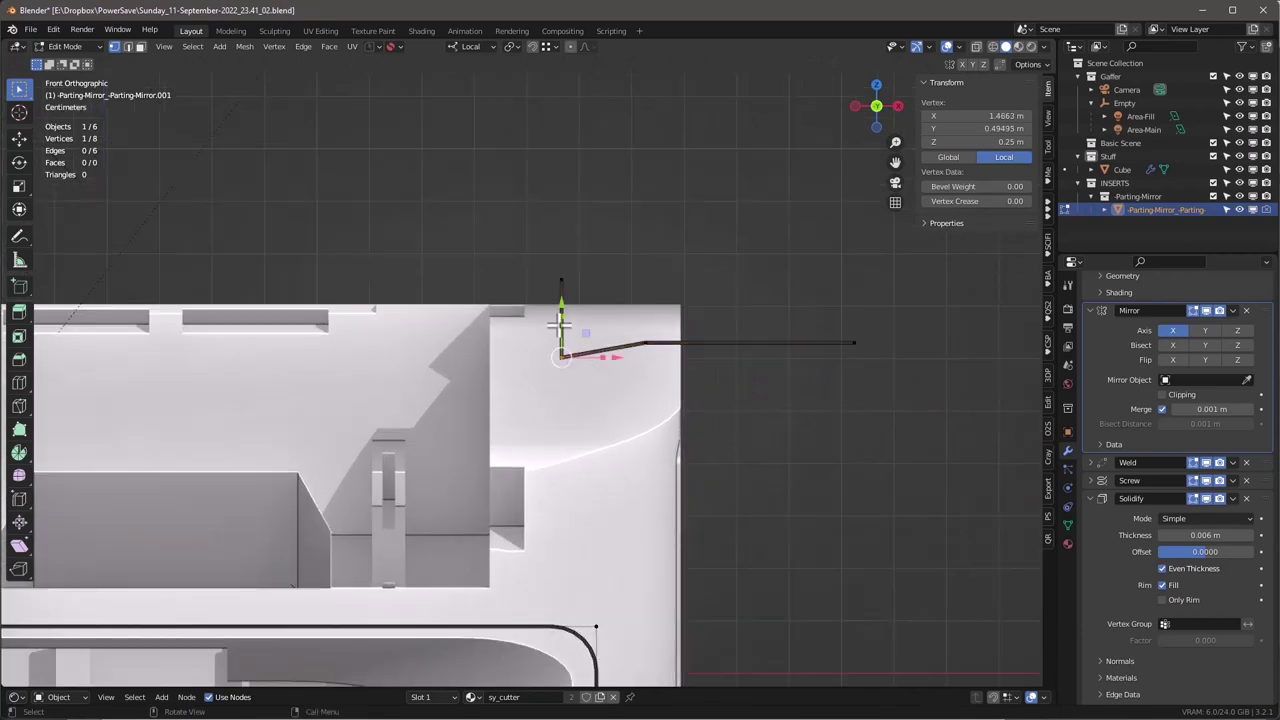
left_click_drag(560, 318, 560, 320)
Set a bevel weight of 0.50 to round the new line's bend and inspect the cut around the body's end.
left_click(551, 370)
left_click(645, 343)
left_click_drag(983, 187, 1010, 187)
left_click(575, 421)
scroll(731, 399, "down", 4)
middle_click_drag(774, 498, 794, 242, "shift")
middle_click_drag(838, 424, 910, 404)
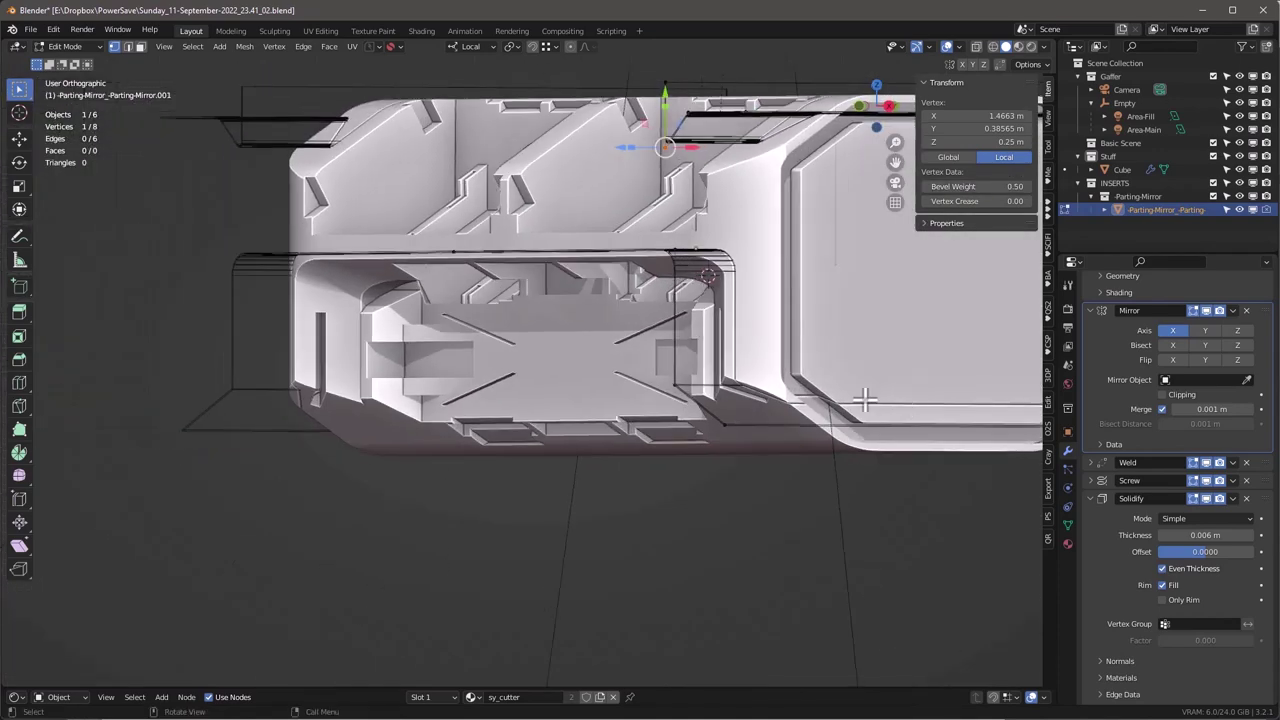
Lower the two vertices of the parting line's lower outer segment along Y to a median of about -0.78 m.
middle_click_drag(778, 409, 871, 409)
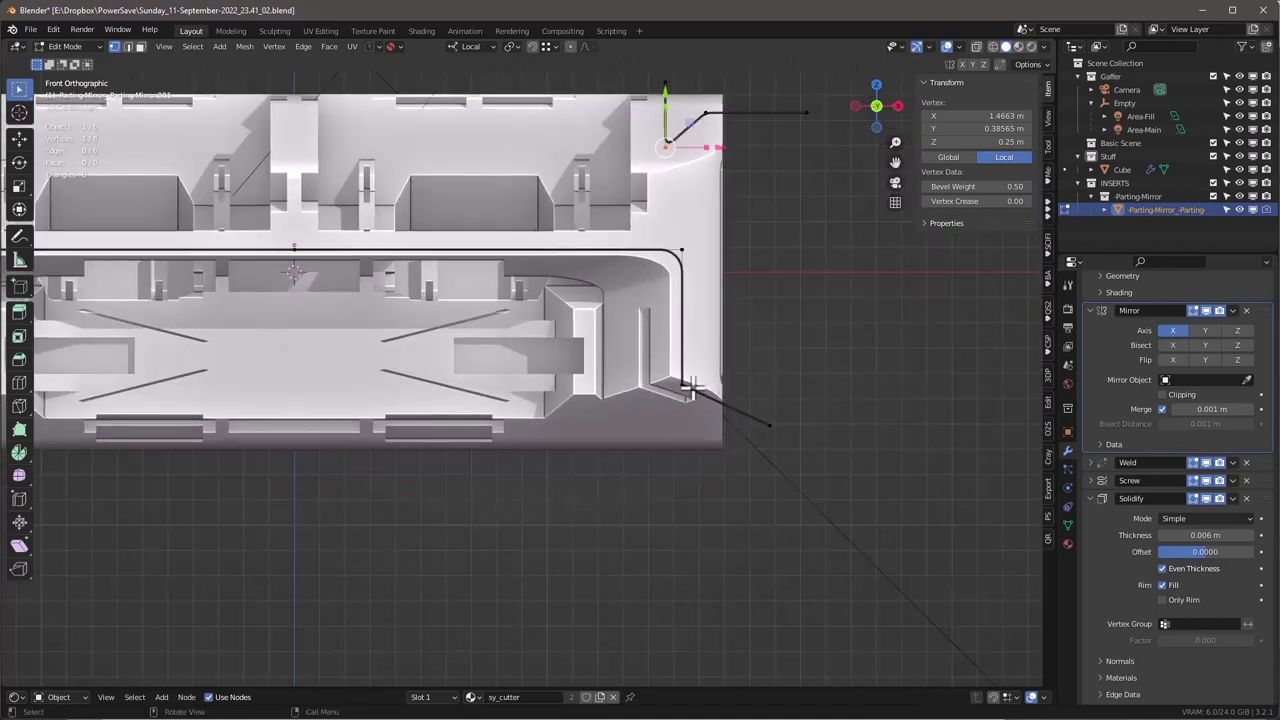
left_click_drag(669, 373, 790, 459)
middle_click_drag(849, 423, 707, 438)
left_click_drag(660, 353, 660, 386)
left_click(656, 414)
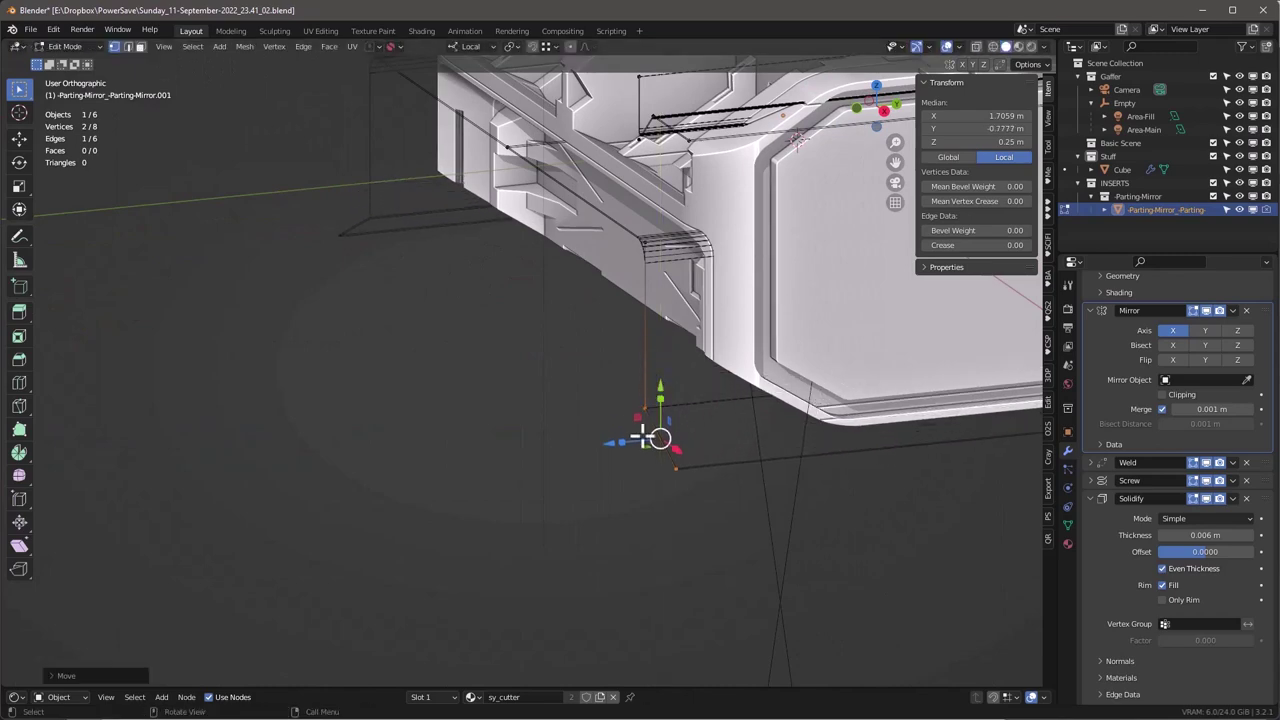
Delete the outermost vertex of the parting line's lower segment.
key("KP_1")
scroll(749, 386, "down", 3)
scroll(749, 386, "up", 3)
left_click(704, 459)
right_click(705, 457)
Raise the lower end vertex of the parting line along local Y to shorten the vertical segment.
left_click(706, 455)
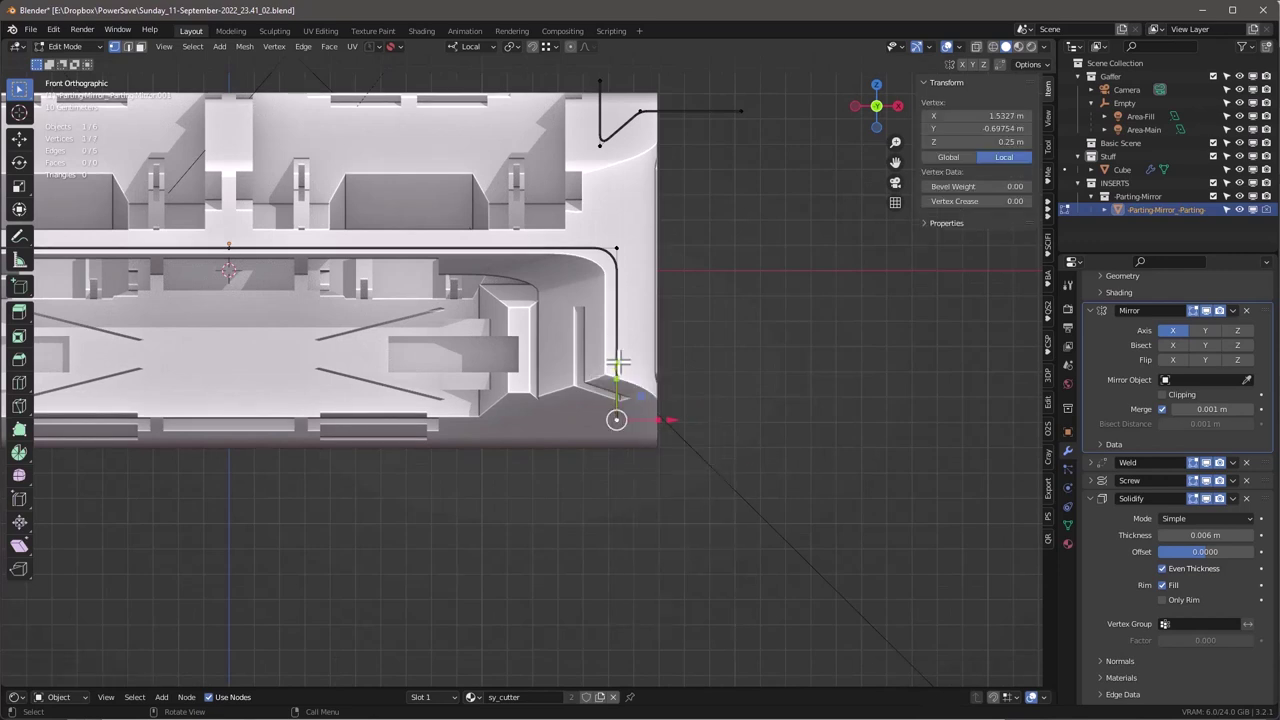
key("g")
key("y")
key("y")
left_click_drag(617, 312, 617, 314)
Extrude the line diagonally inward and then straight down at X about 1.18 m, and lower its outer corner vertex slightly along Y.
key("e")
left_click(486, 479)
left_click_drag(485, 479, 532, 421)
left_click(572, 500, "ctrl")
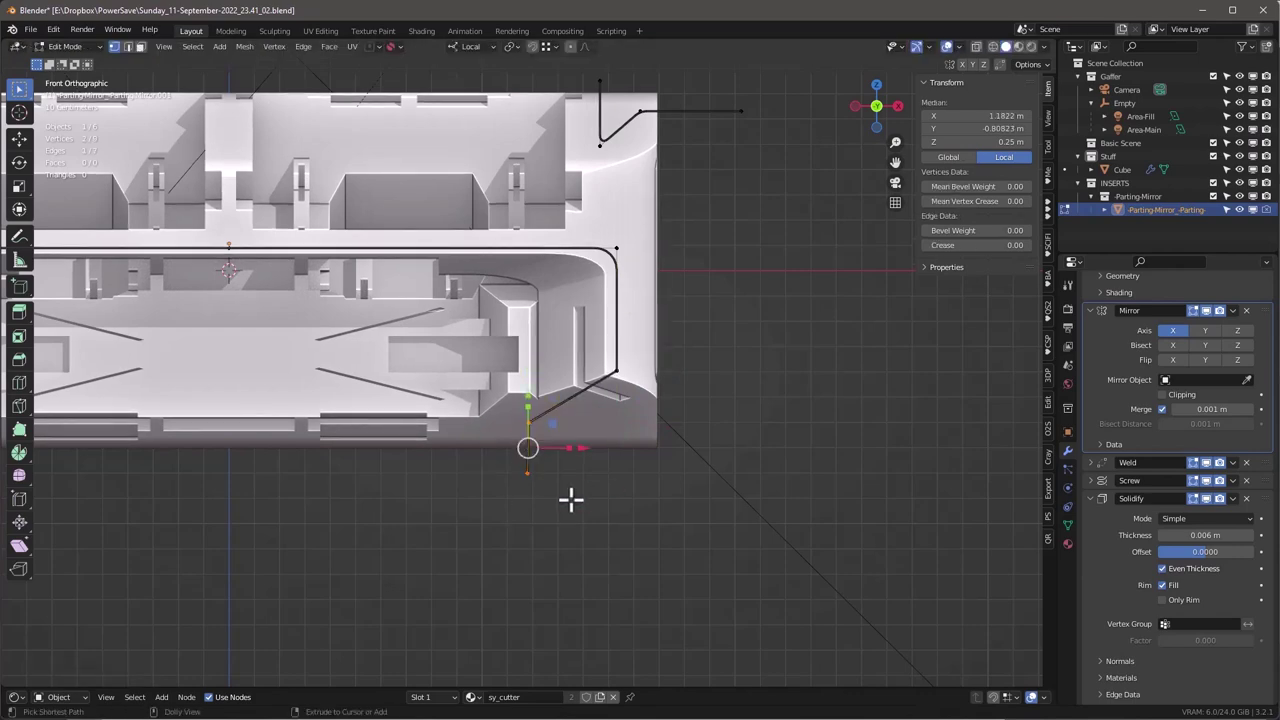
left_click(617, 371)
left_click_drag(618, 318, 620, 338)
Set a bevel weight of 0.59 on the bend at X 1.18 m, leave mesh editing and inspect the cut on the body.
middle_click_drag(580, 405, 605, 396)
scroll(518, 424, "up", 2)
left_click(531, 421)
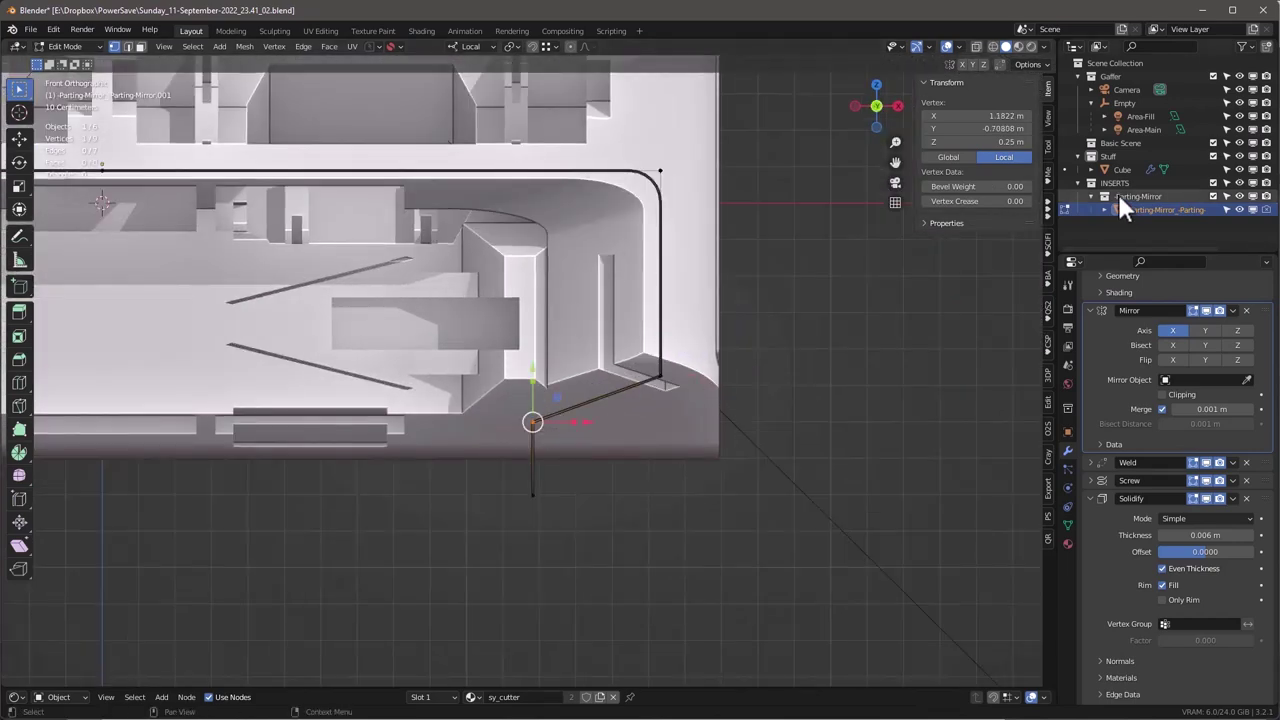
left_click_drag(972, 186, 1119, 186)
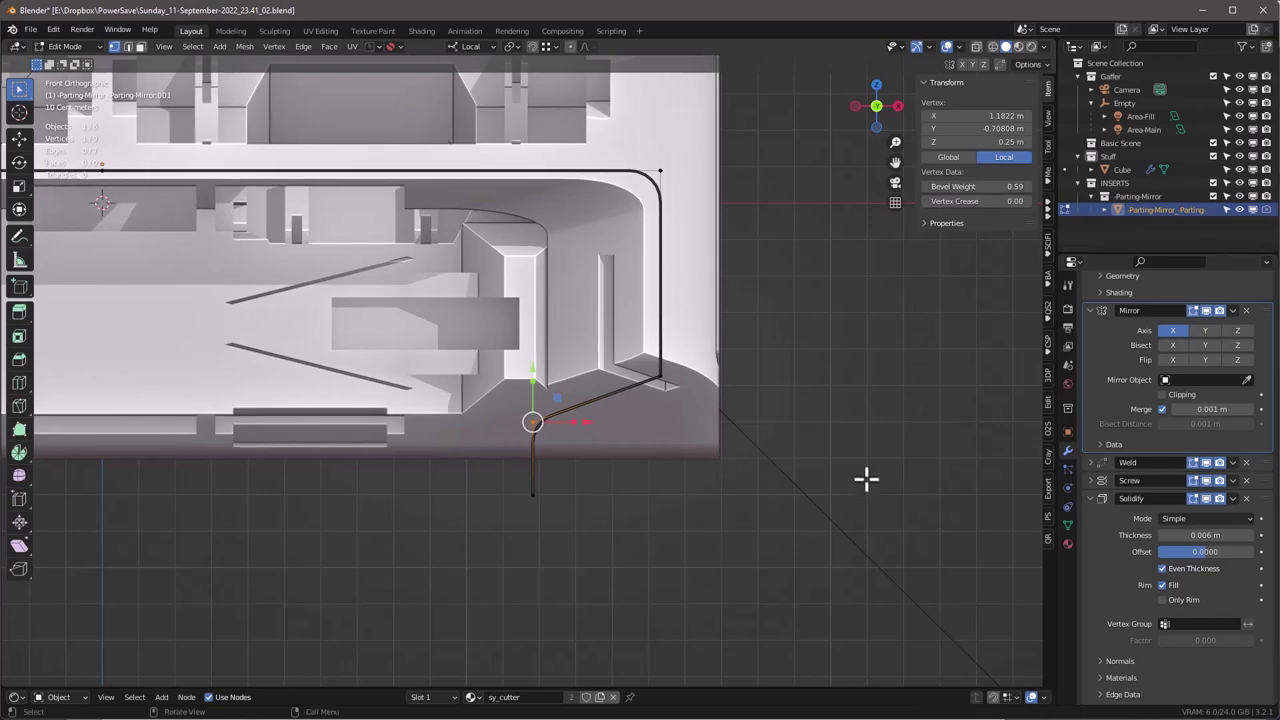
scroll(838, 495, "down", 5)
middle_click_drag(838, 472, 689, 375)
key("Tab")
scroll(677, 422, "up", 3)
Place the mx_latchdoor1 insert from the MA-Objects-Complex pack on the crate body's octagonal end face using face snapping.
left_click(708, 390)
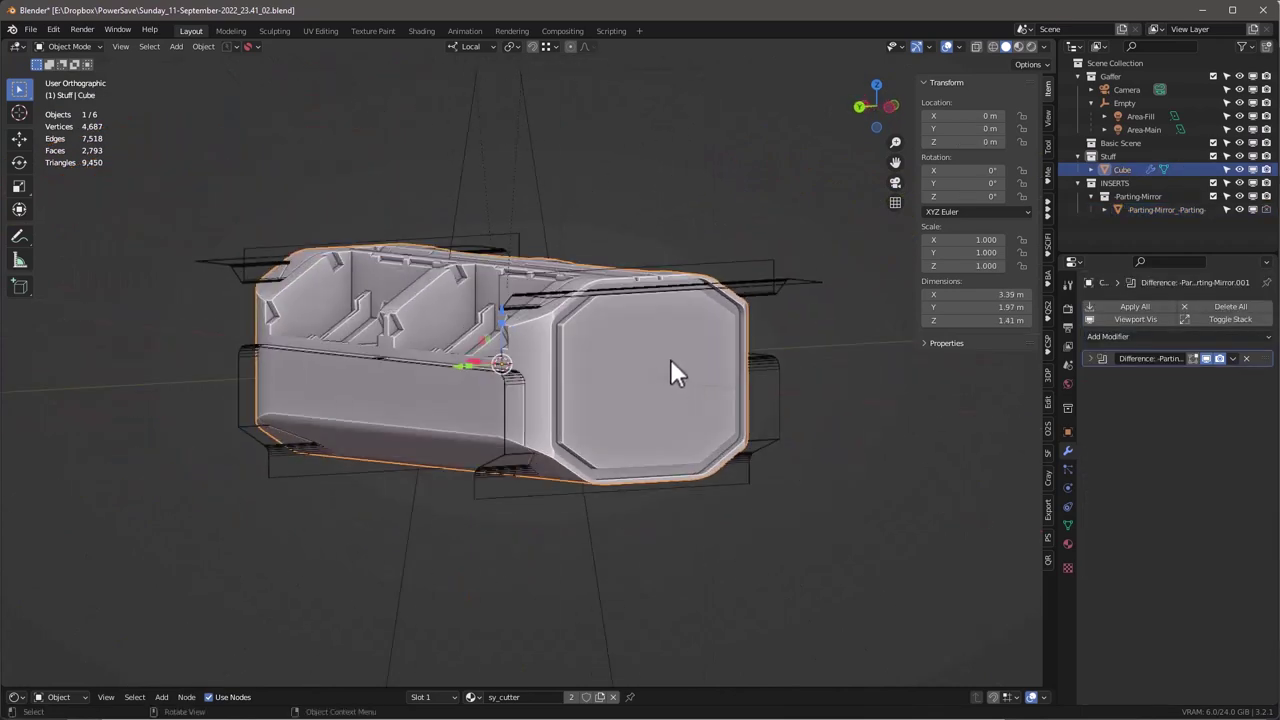
left_click(1046, 204)
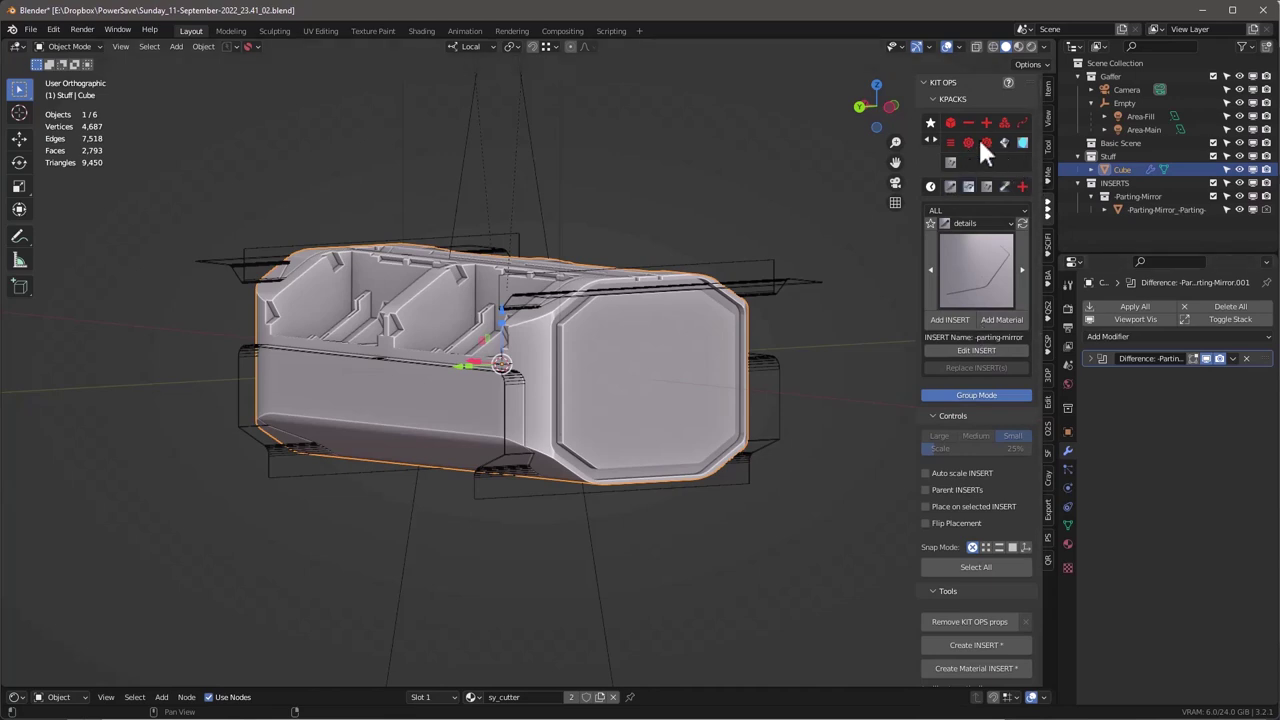
left_click(975, 223)
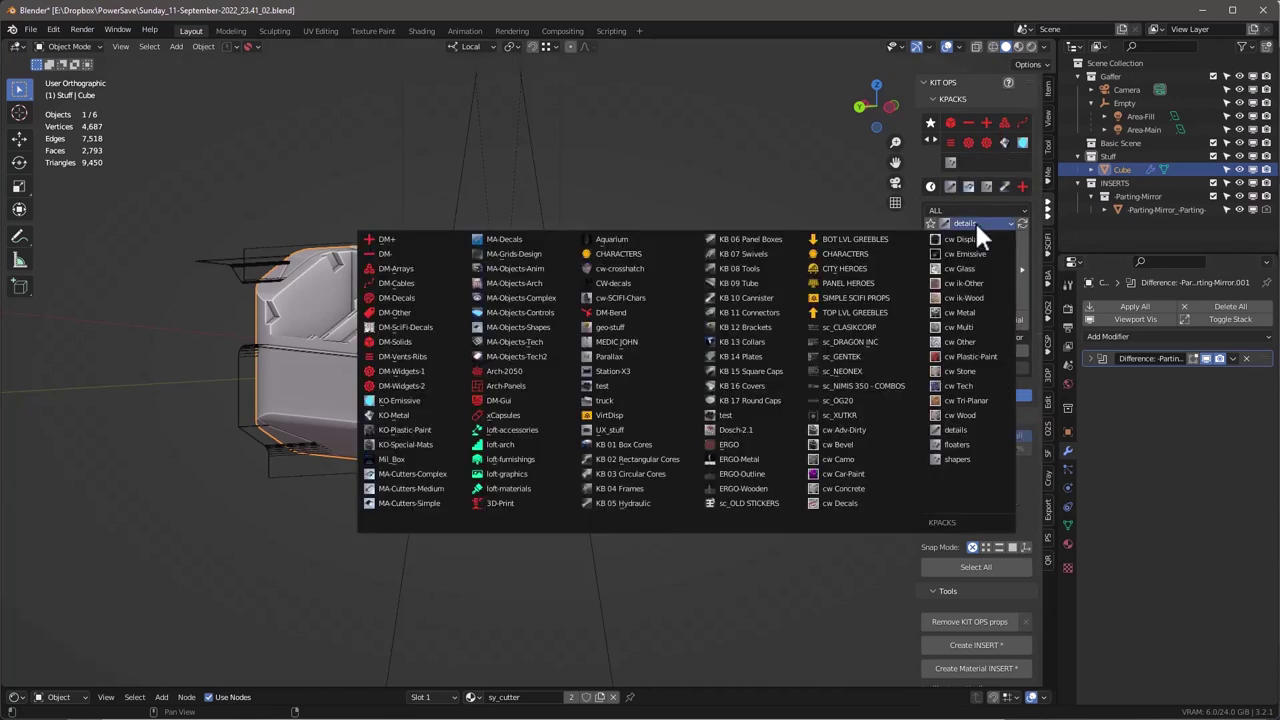
left_click(514, 298)
left_click(1003, 279)
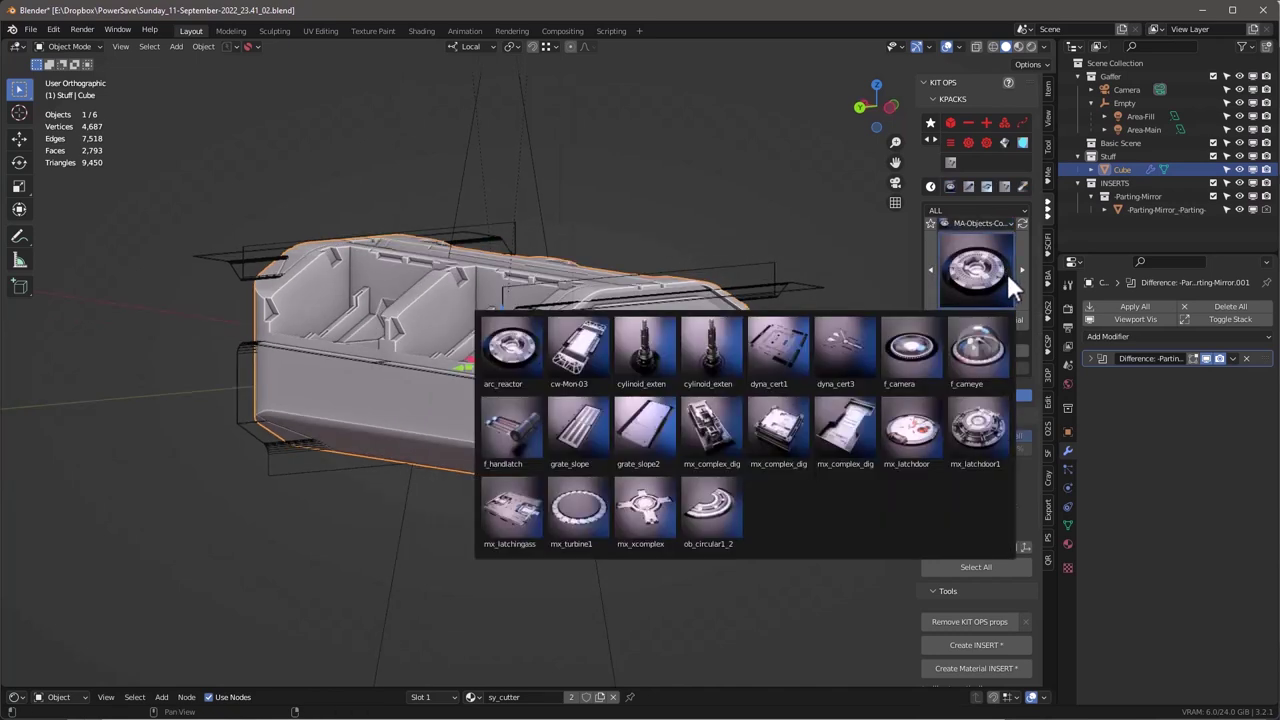
left_click(977, 434)
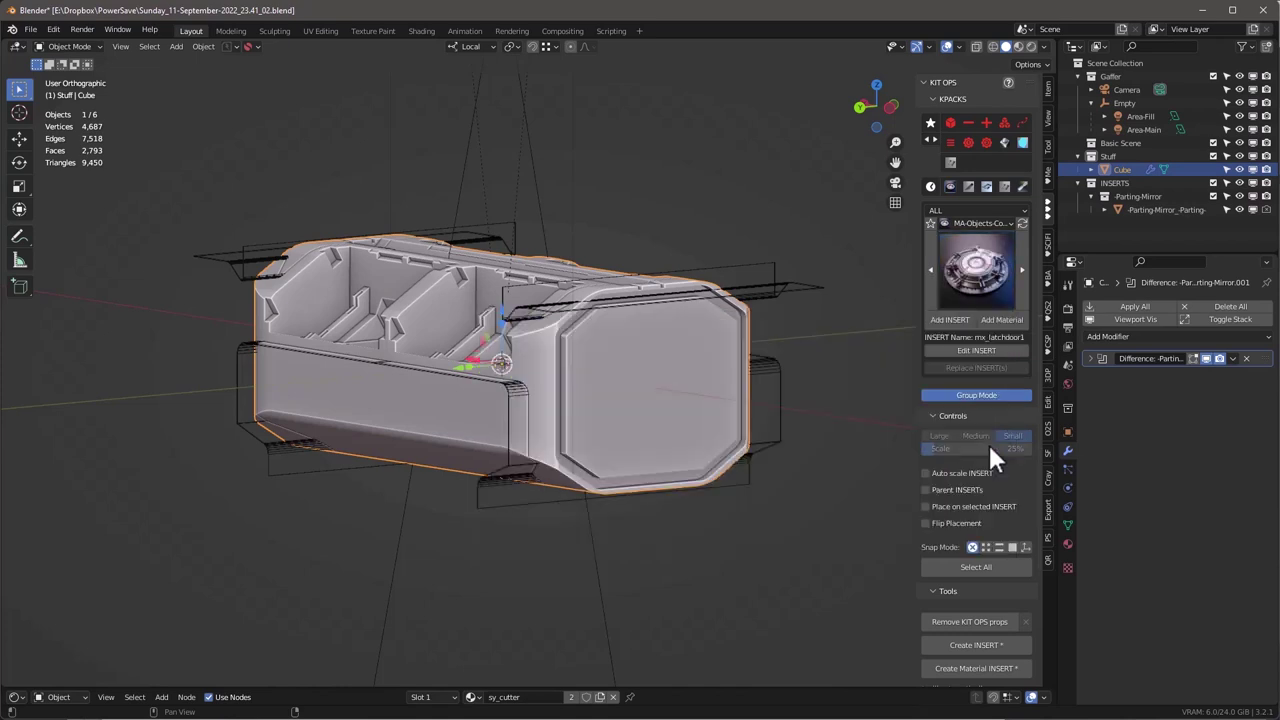
left_click(956, 321)
key("f")
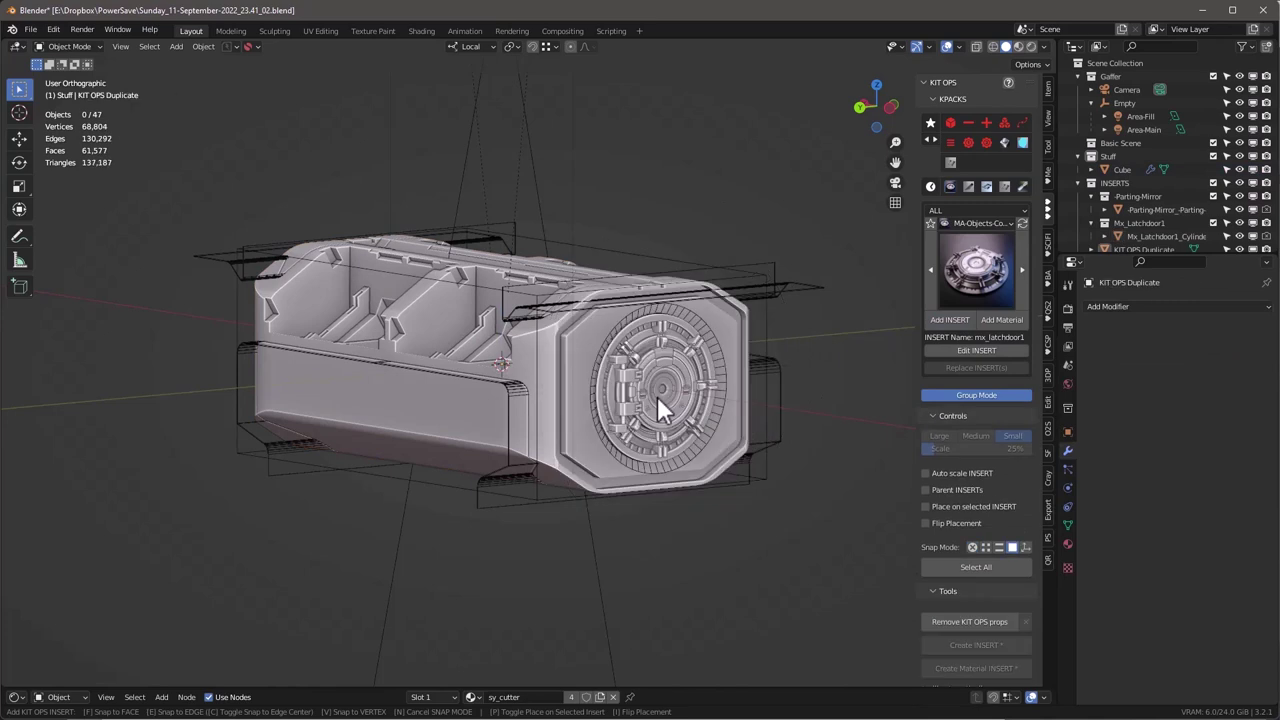
left_click(659, 393)
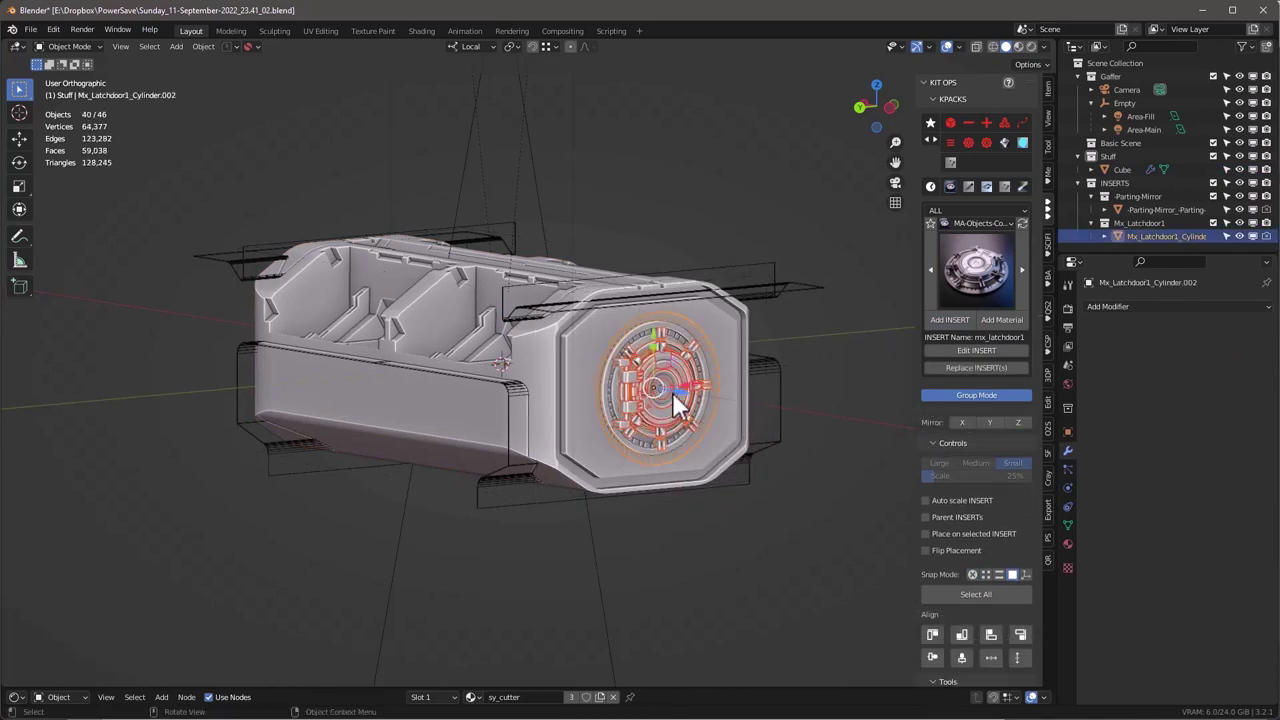
Mirror the latch door insert across X and inspect both ends in material preview with overlays hidden.
left_click(962, 421)
middle_click_drag(518, 324, 780, 230)
left_click(947, 46)
key("z")
left_click(711, 466)
mouse_move(734, 449)
middle_mouse_down()
mouse_move(509, 391)
mouse_move(542, 308)
mouse_move(603, 423)
mouse_move(560, 457)
mouse_move(640, 418)
mouse_move(596, 335)
mouse_move(568, 315)
mouse_move(443, 437)
mouse_move(644, 424)
middle_mouse_up()
middle_click_drag(598, 466, 780, 290)
scroll(752, 375, "down", 3)
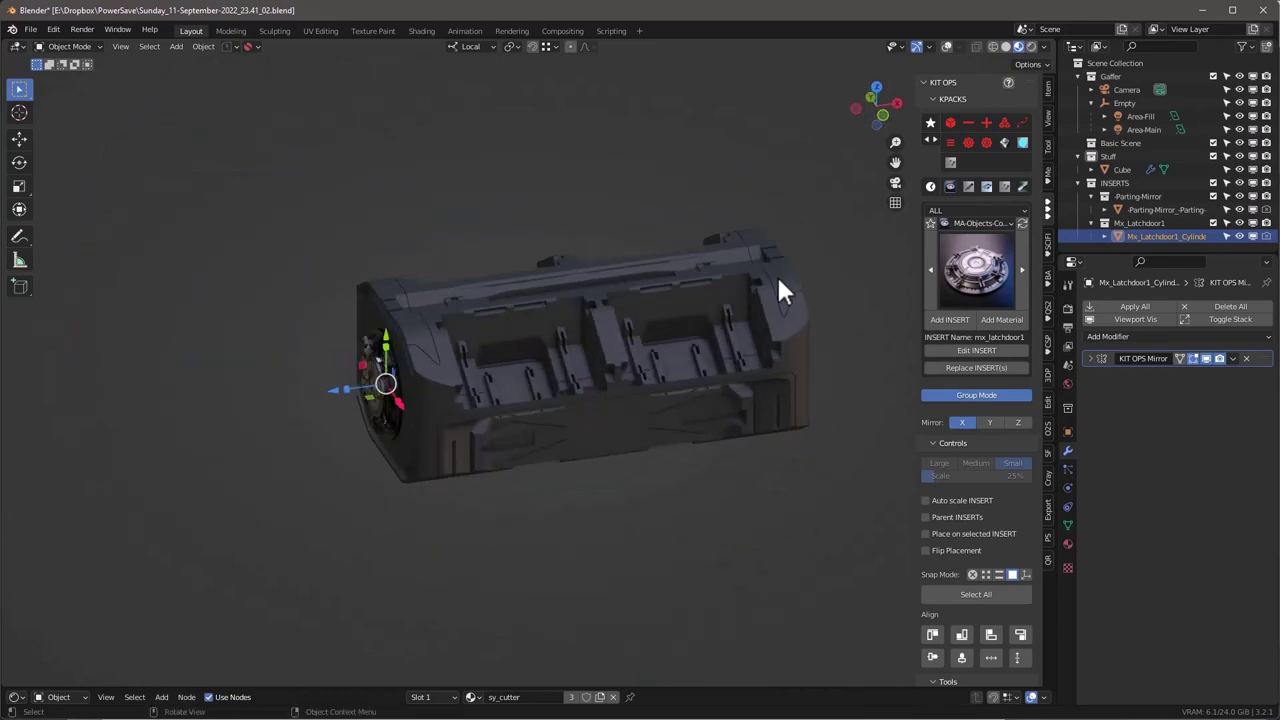
middle_click_drag(772, 375, 505, 335)
middle_click_drag(570, 392, 598, 420)
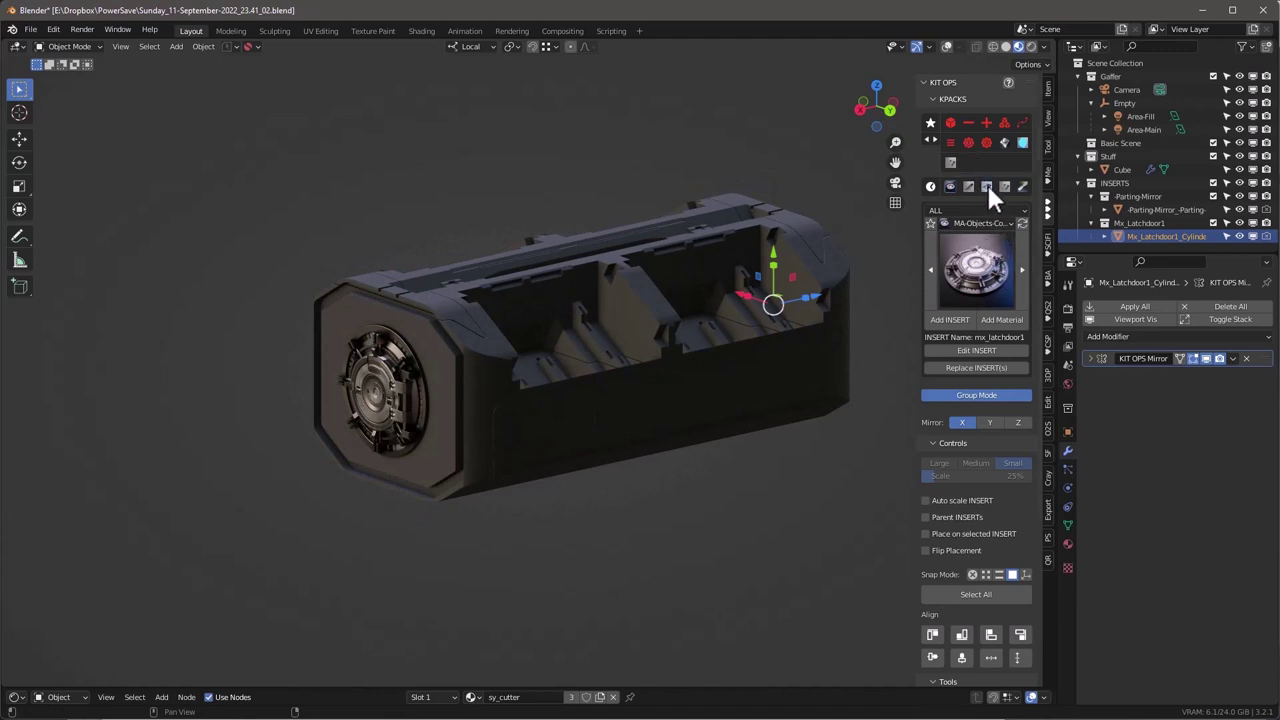
Choose the adv_cube7_2 cutter from the MA-Cutters-Medium pack.
left_click(978, 223)
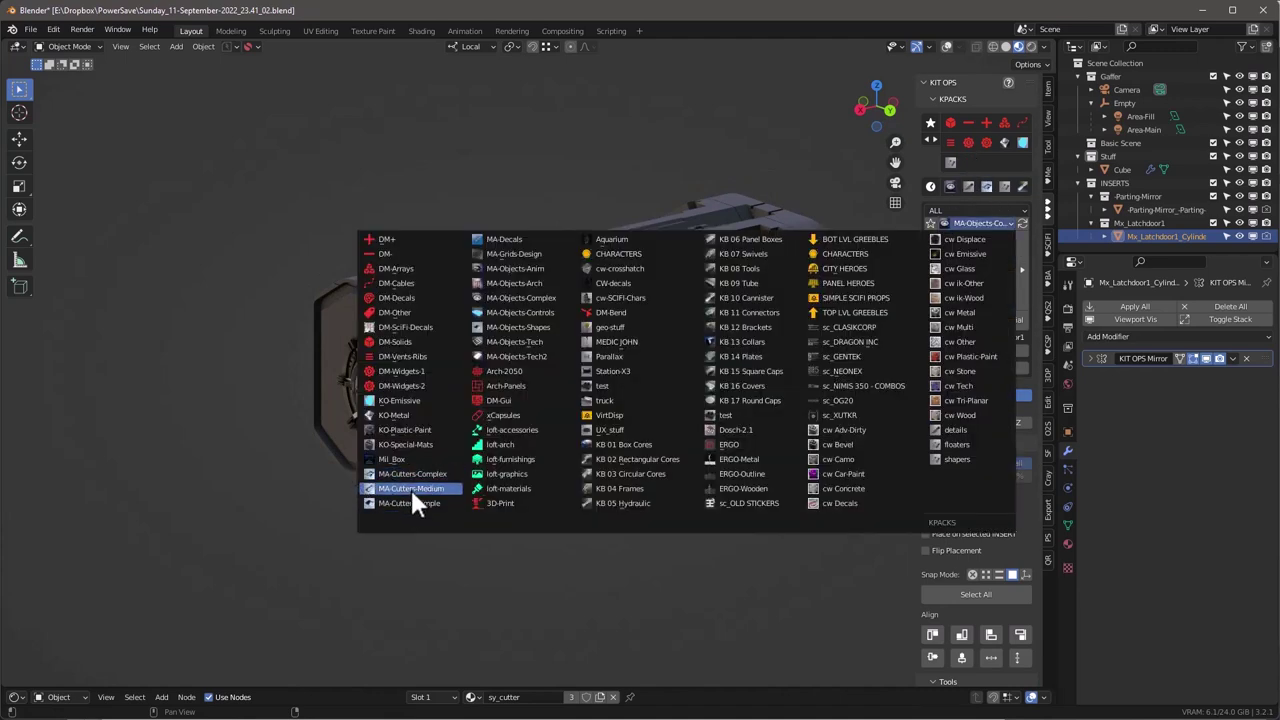
left_click(410, 488)
middle_click_drag(715, 378, 842, 331)
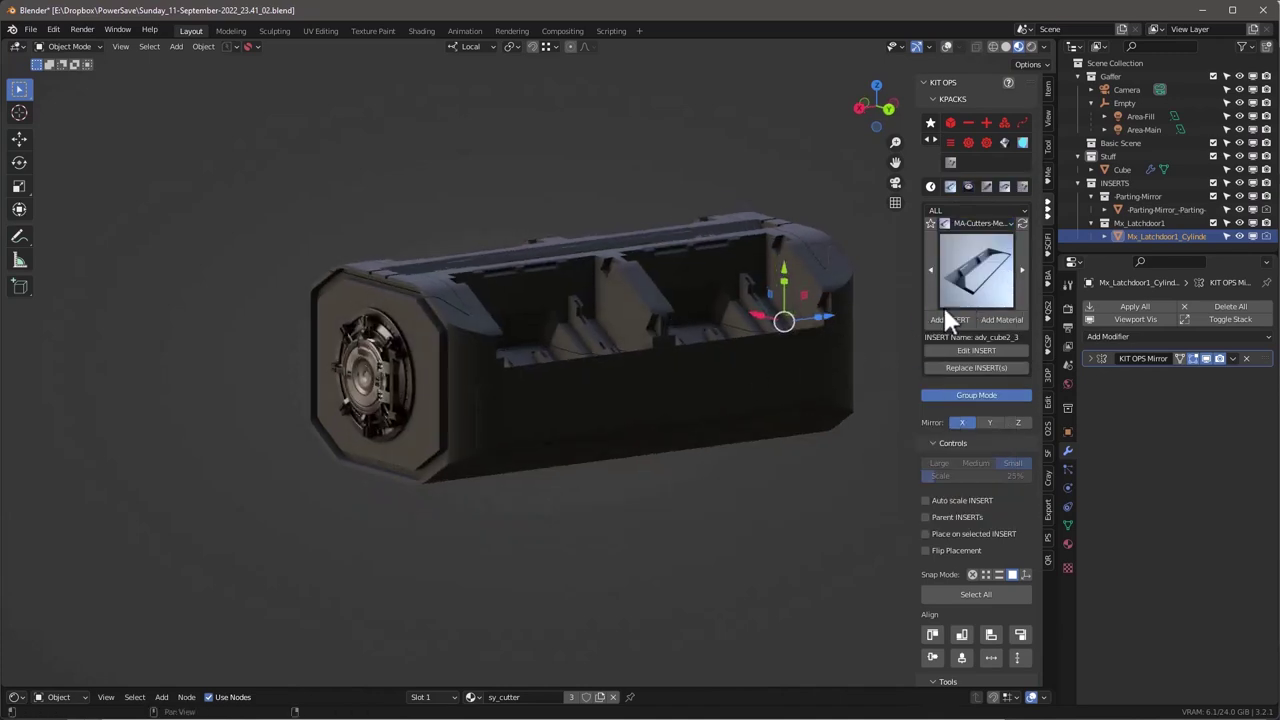
left_click(981, 275)
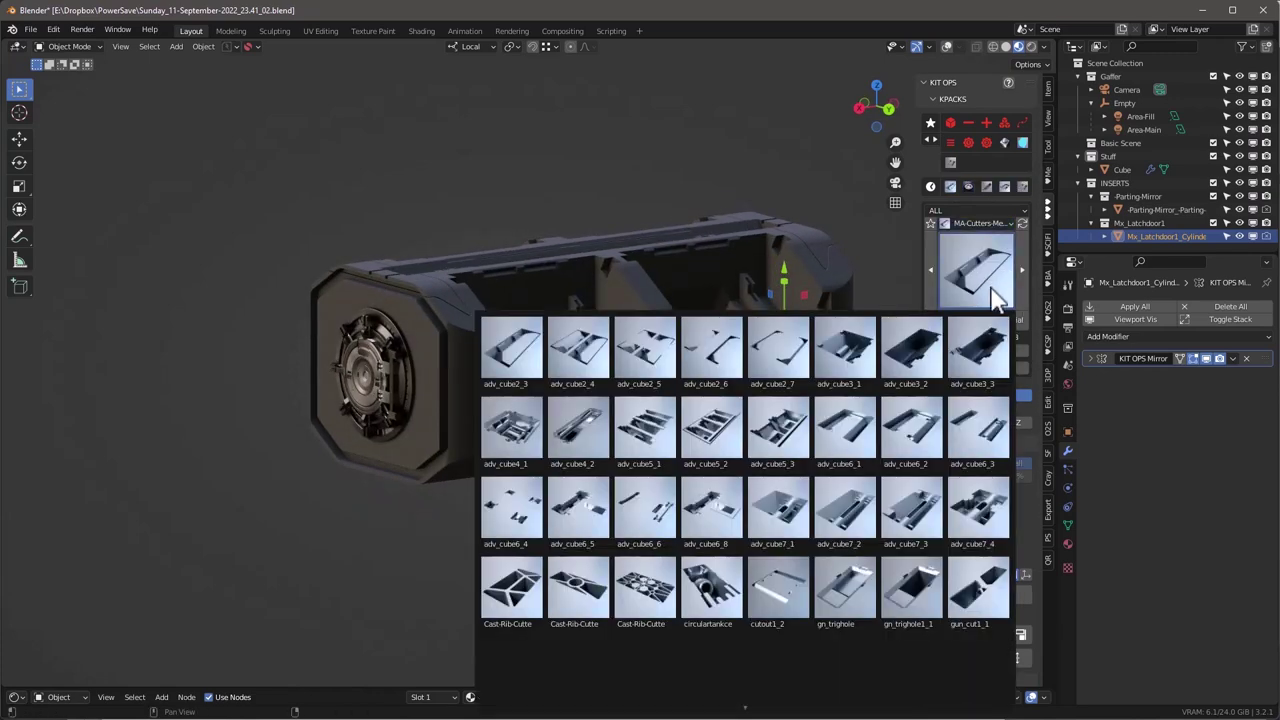
left_click(845, 510)
middle_click_drag(621, 364, 652, 374)
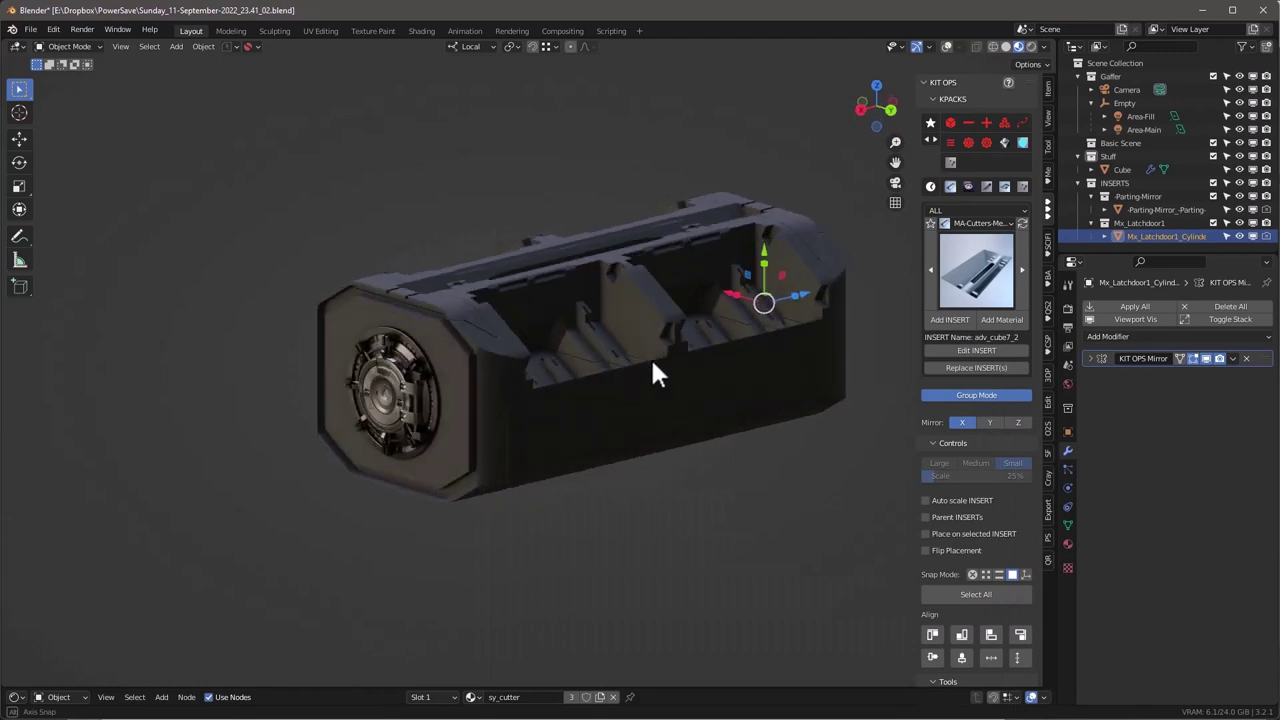
Place the adv_cube7_2 cutter upright near the end of the body's long side panel, with snapping off and rotated a quarter turn.
left_click(654, 394)
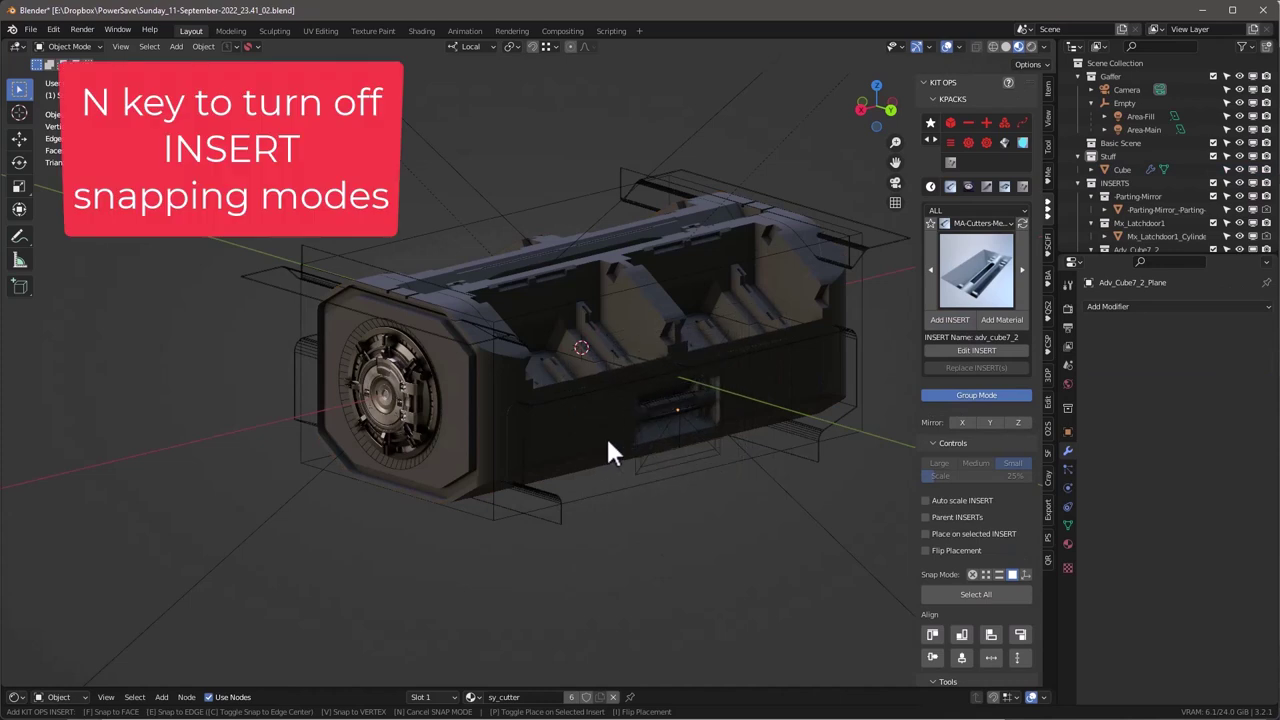
key("n")
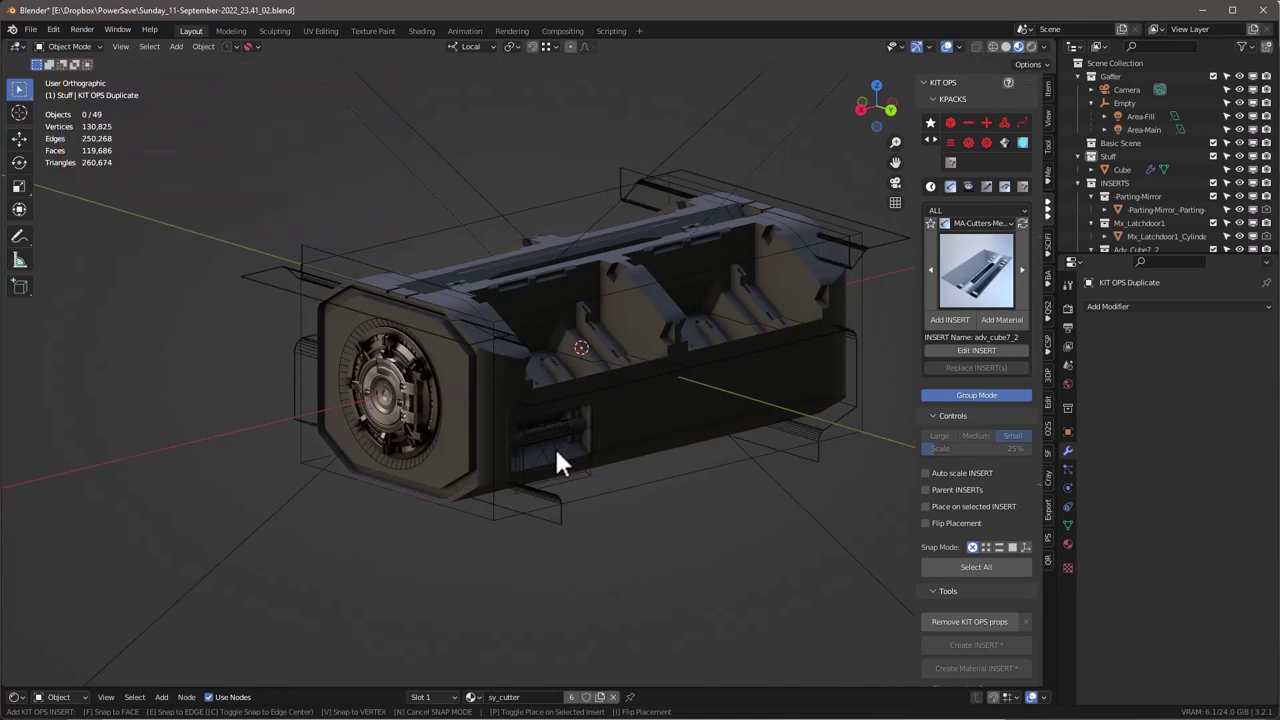
scroll(557, 450, "down", 2, "alt")
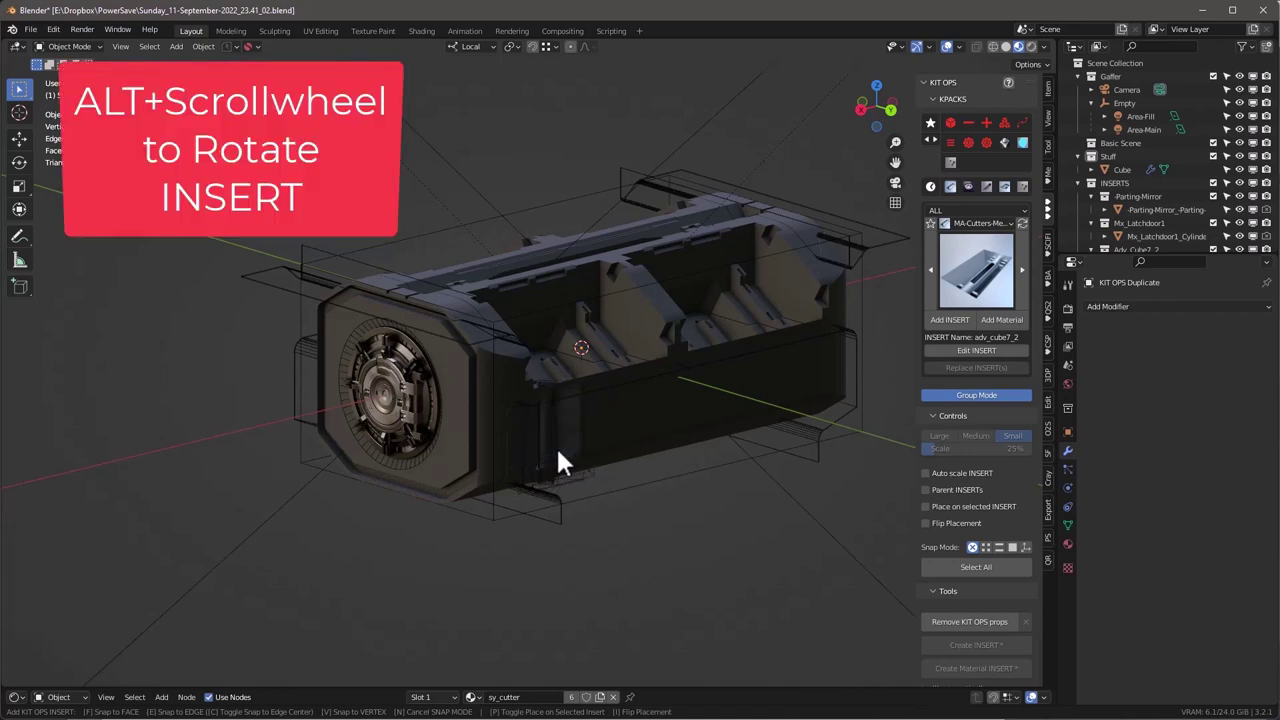
scroll(557, 450, "down", 1, "alt")
left_click(545, 468)
scroll(589, 447, "up", 5)
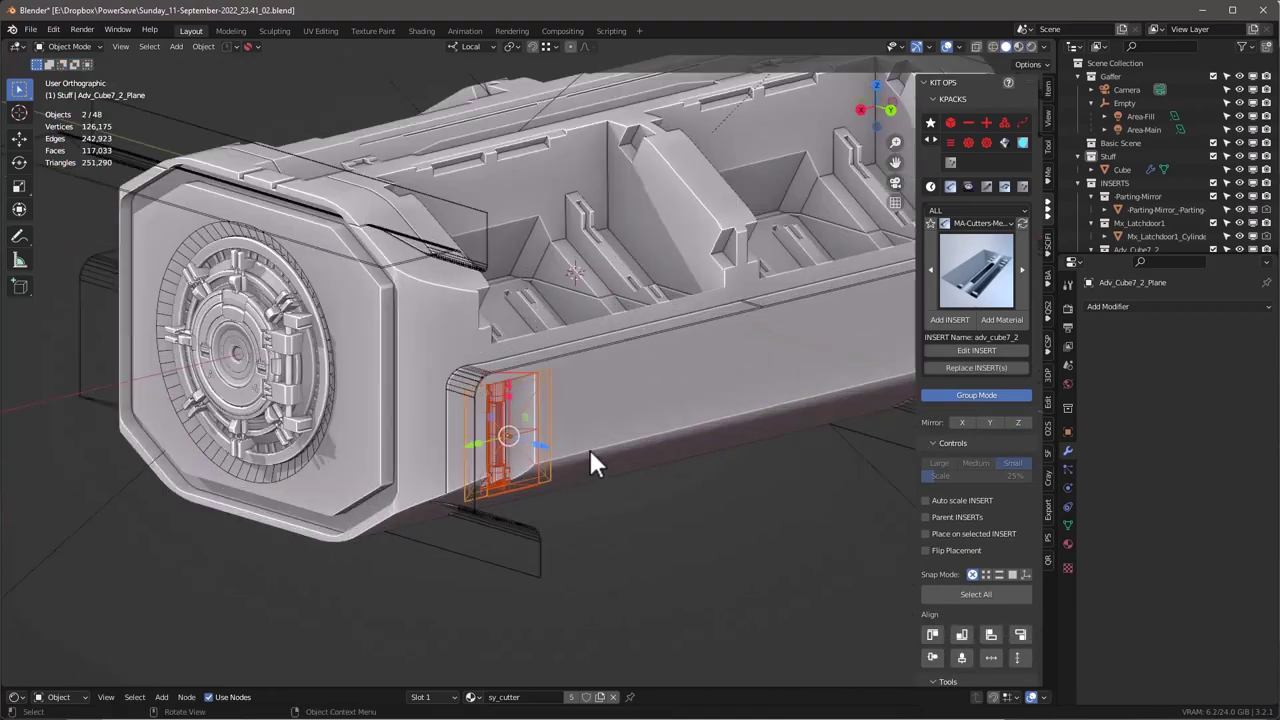
Raise the cutter along its local X and adjust its height to fit within the side panel outline.
middle_click_drag(560, 415, 500, 400, "alt")
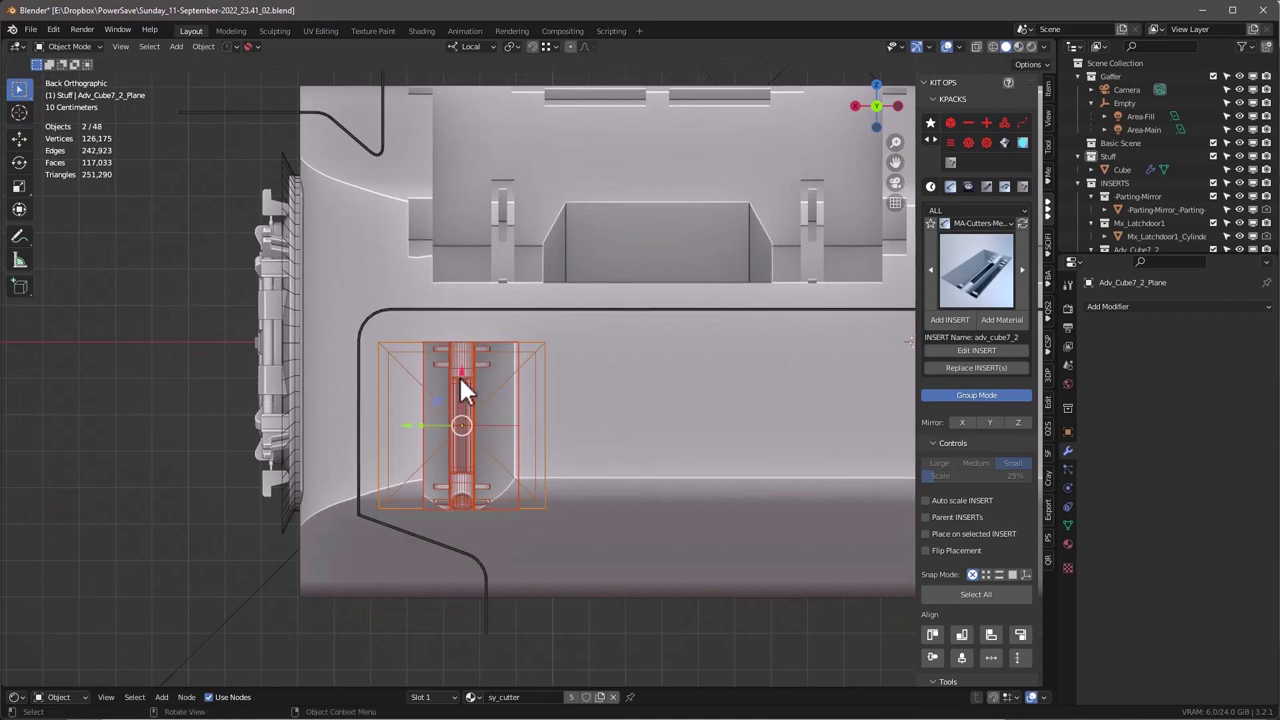
key("g")
key("x")
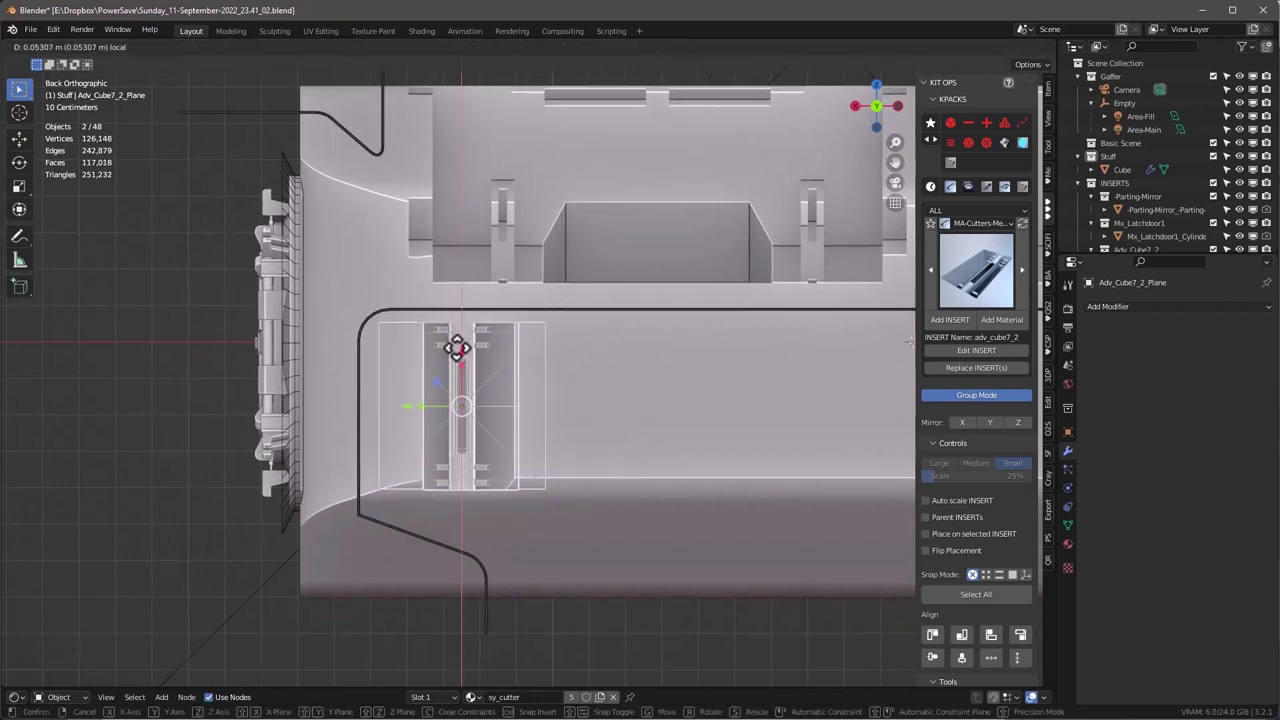
left_click(457, 360)
key("s")
key("z")
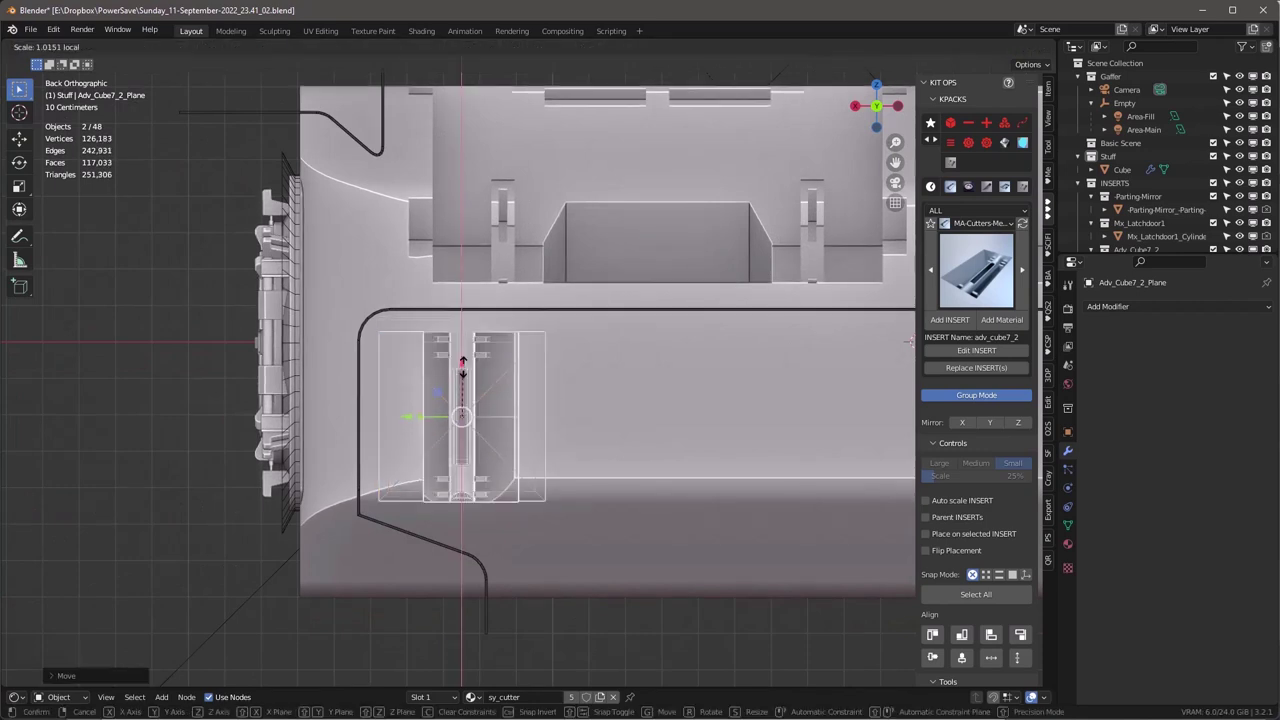
left_click(463, 364)
scroll(460, 363, "down", 5)
mouse_move(459, 363)
middle_mouse_down()
mouse_move(540, 394)
mouse_move(538, 382)
mouse_move(476, 376)
middle_mouse_up()
scroll(538, 382, "up", 4)
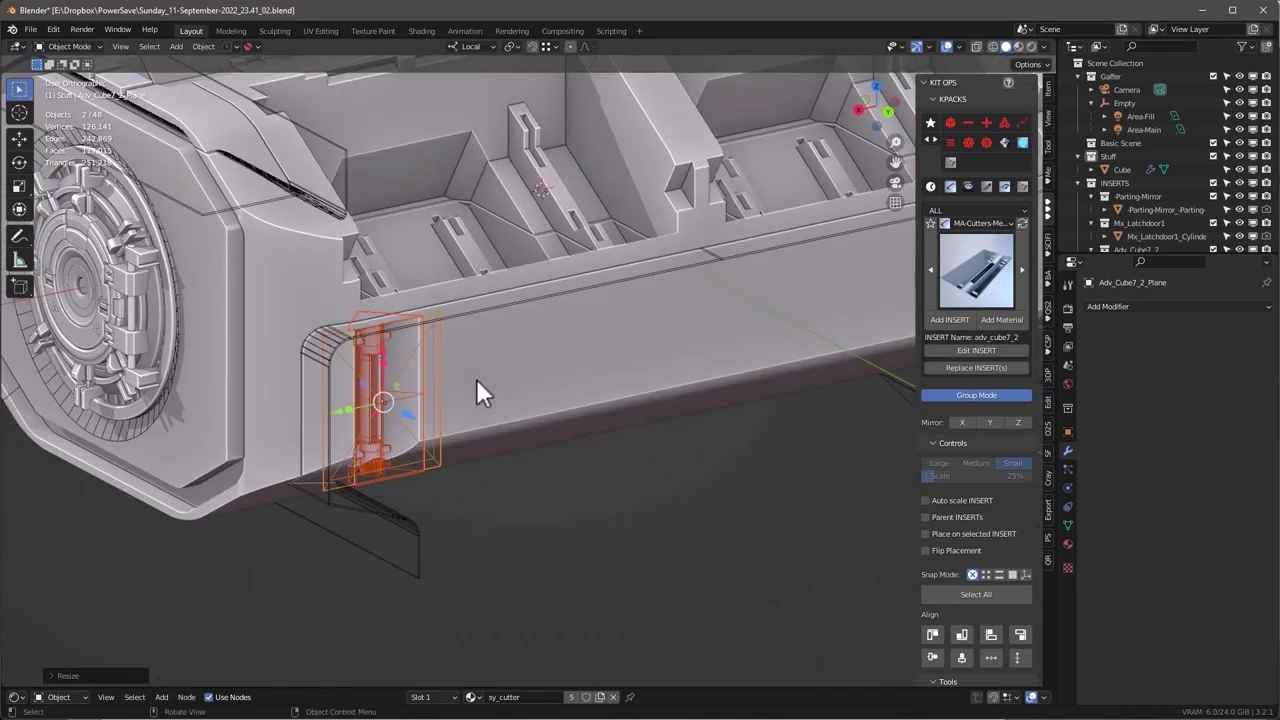
Duplicate the cutter along local Y by about 0.45 m toward the middle of the side panel.
key("shift+d")
key("y")
key("y")
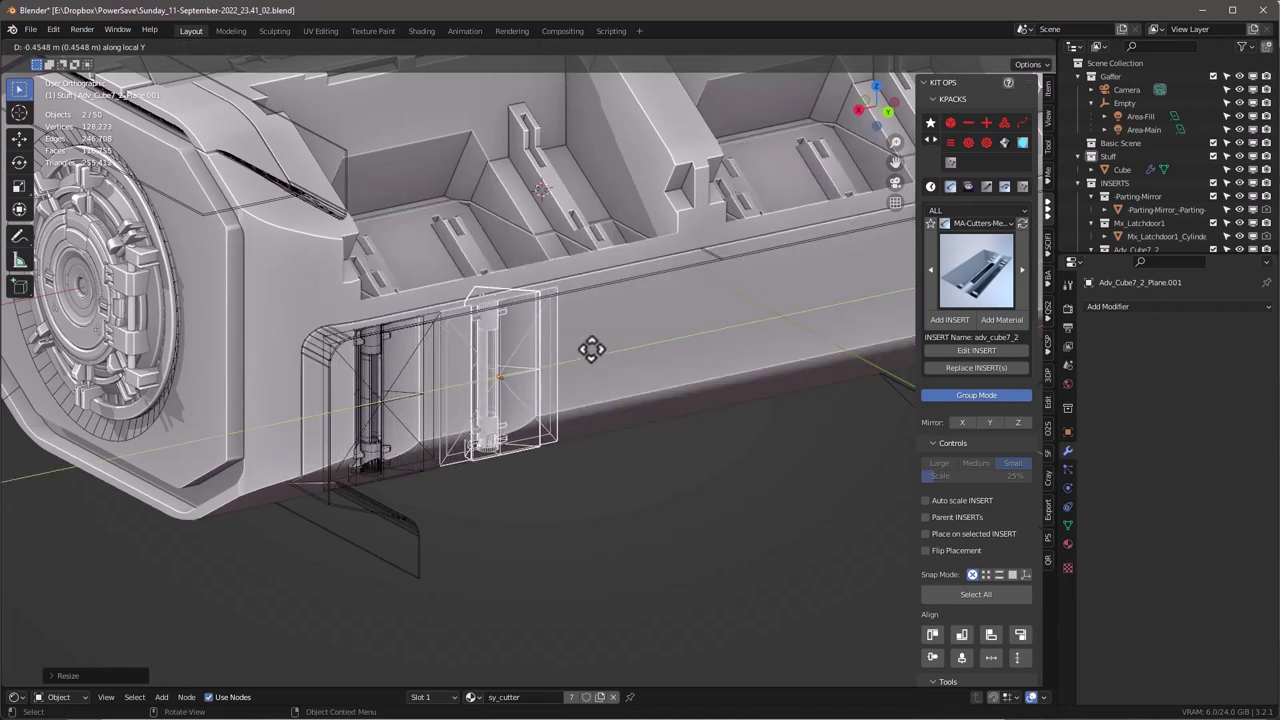
left_click(590, 348)
scroll(570, 338, "down", 3)
middle_click_drag(568, 336, 600, 318)
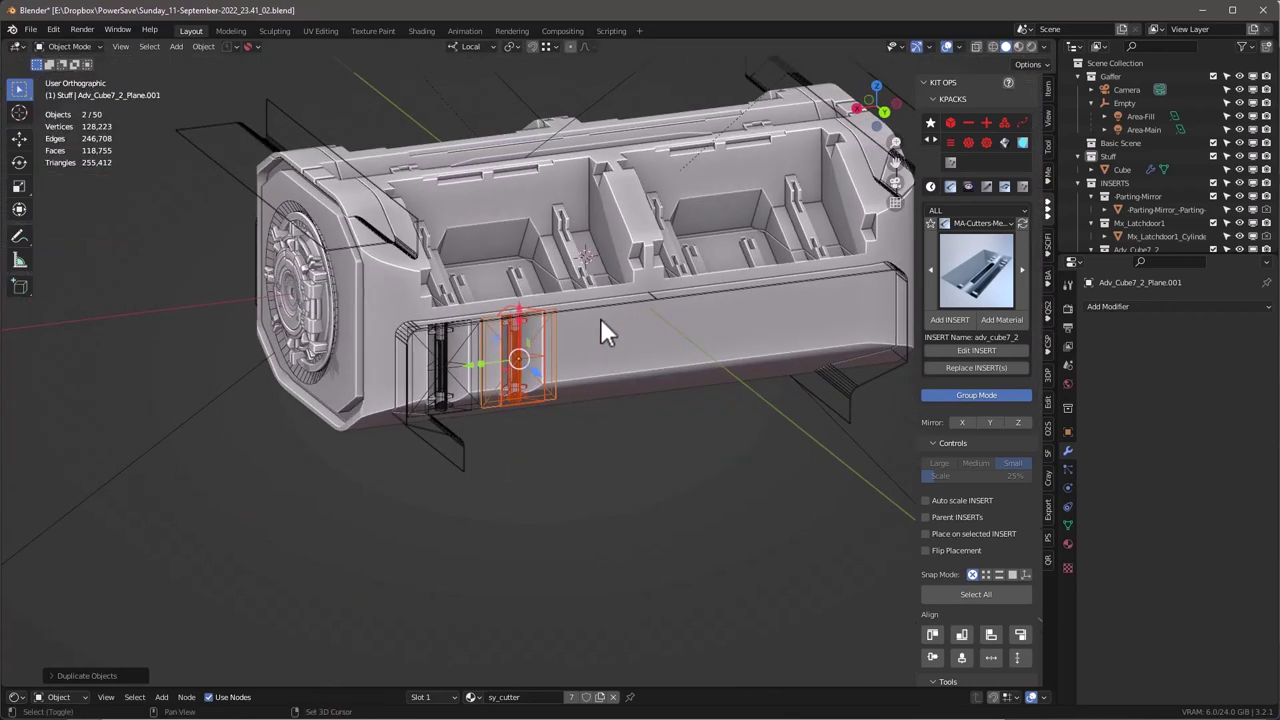
Repeat the duplication five times to form a row of seven evenly spaced cutters along the side panel.
key("shift+r")
key("shift+r")
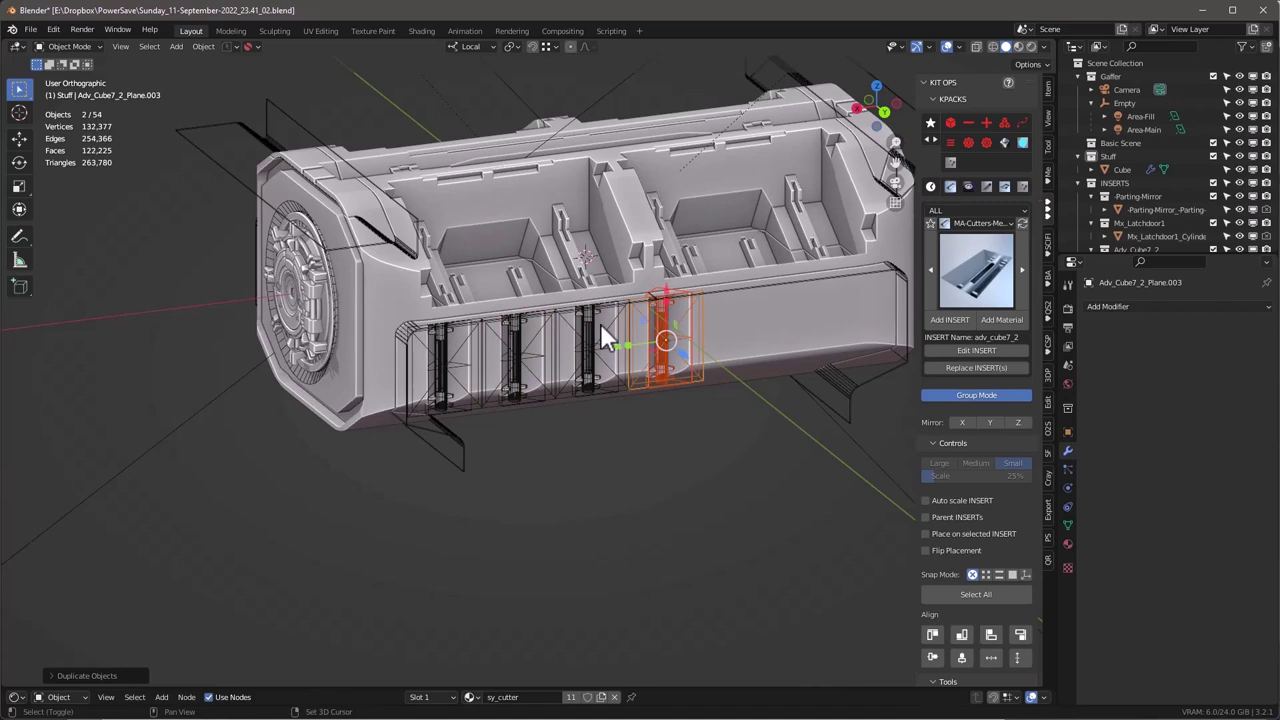
key("shift+r")
key("shift+r")
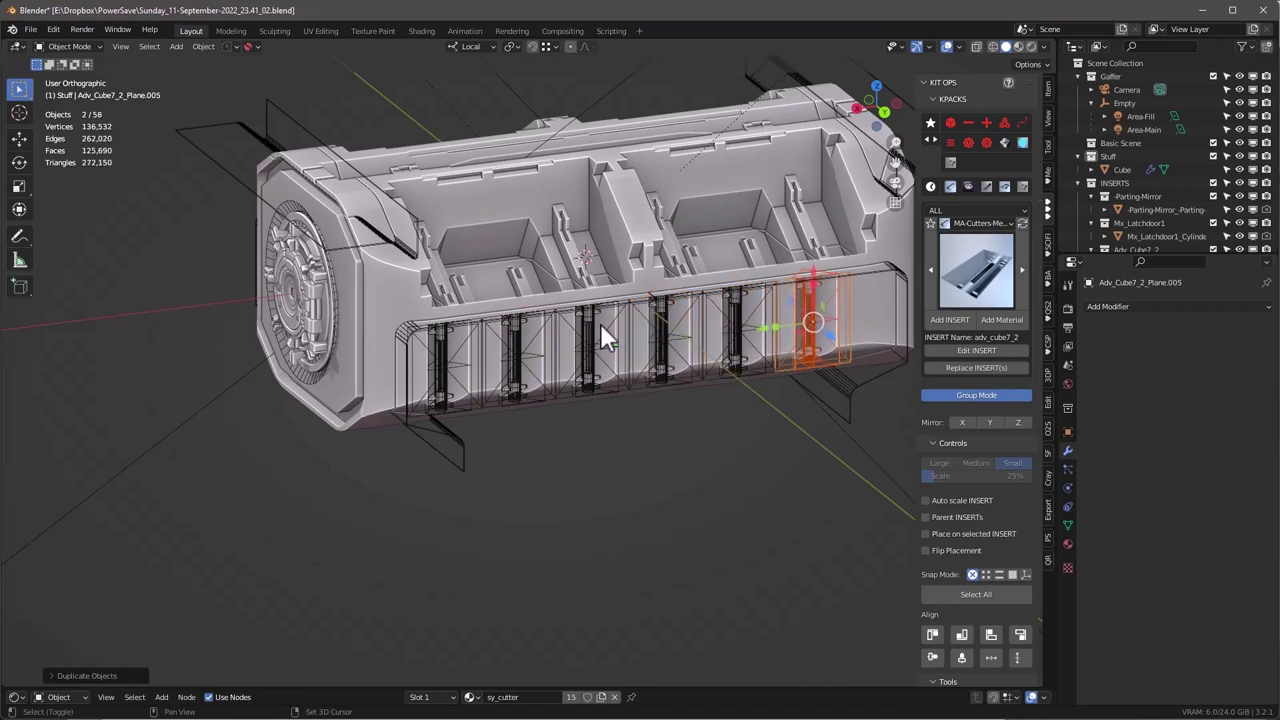
key("shift+r")
mouse_move(600, 323)
middle_mouse_down()
mouse_move(561, 324)
mouse_move(591, 326)
middle_mouse_up()
scroll(1160, 225, "down", 3)
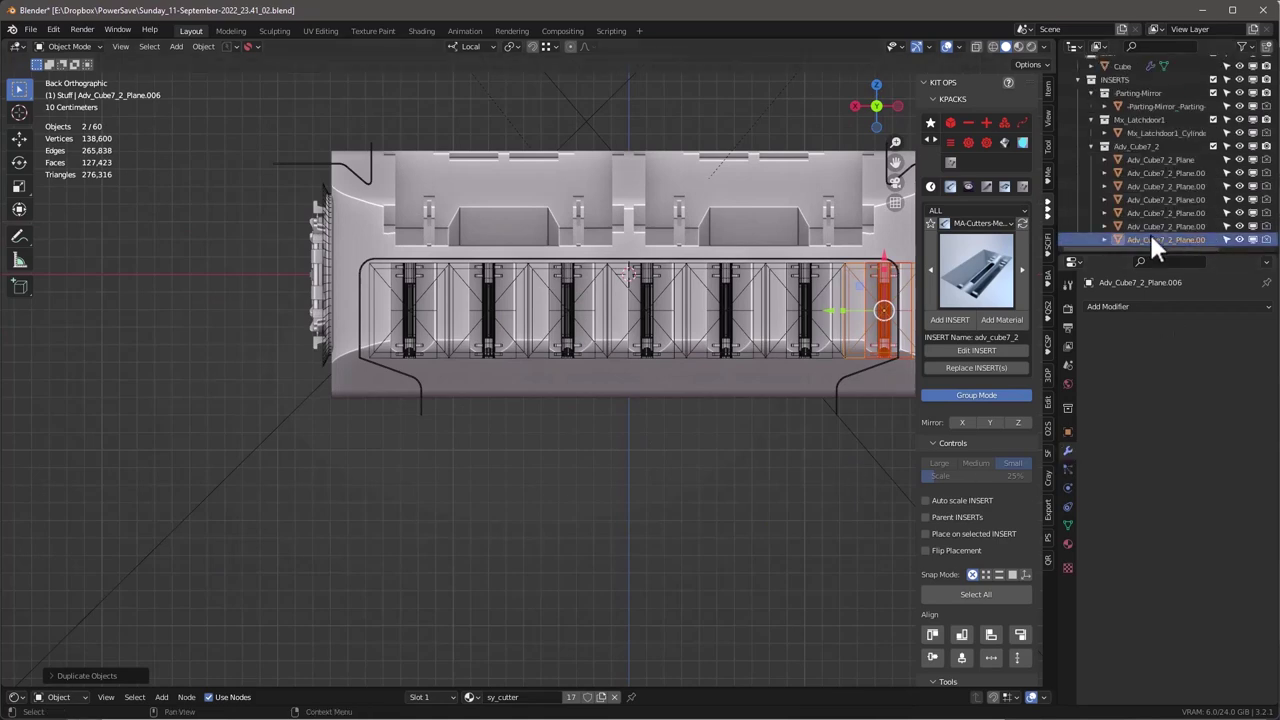
Select all seven side-panel cutters and shift the row about 0.1 m along local Y toward the centre of the panel.
left_click(1145, 160, "shift")
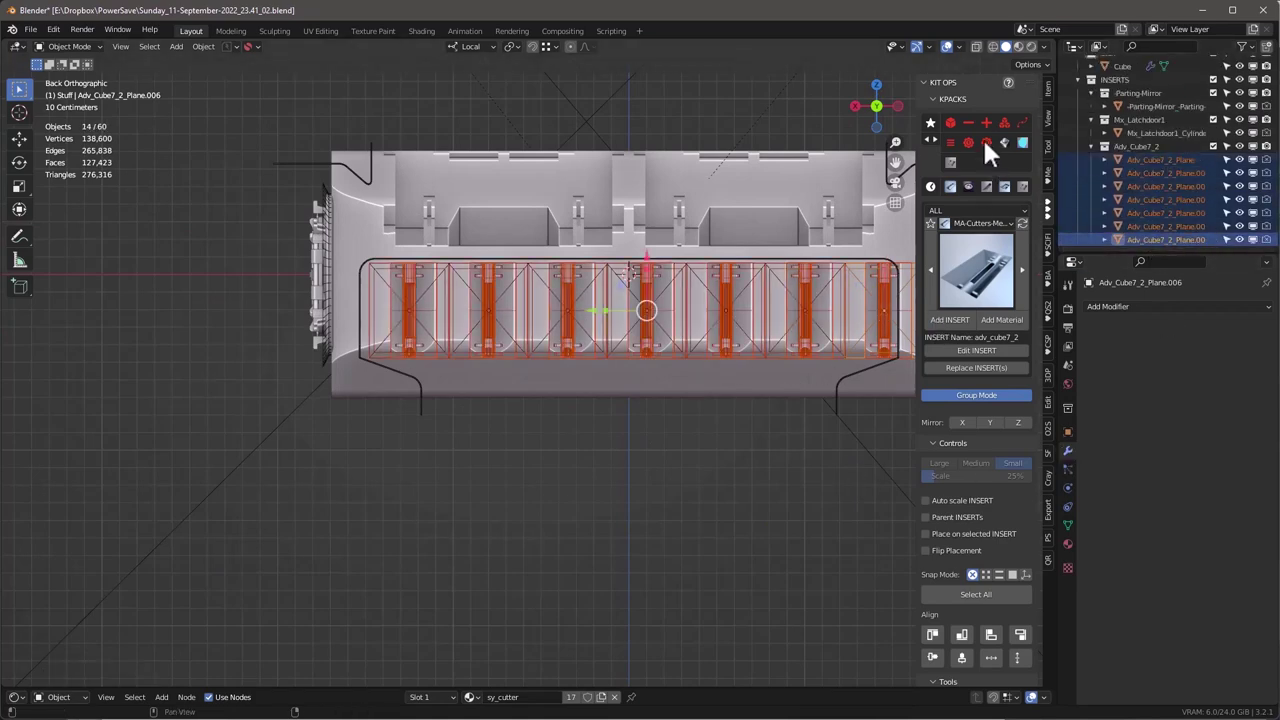
scroll(640, 330, "up", 4)
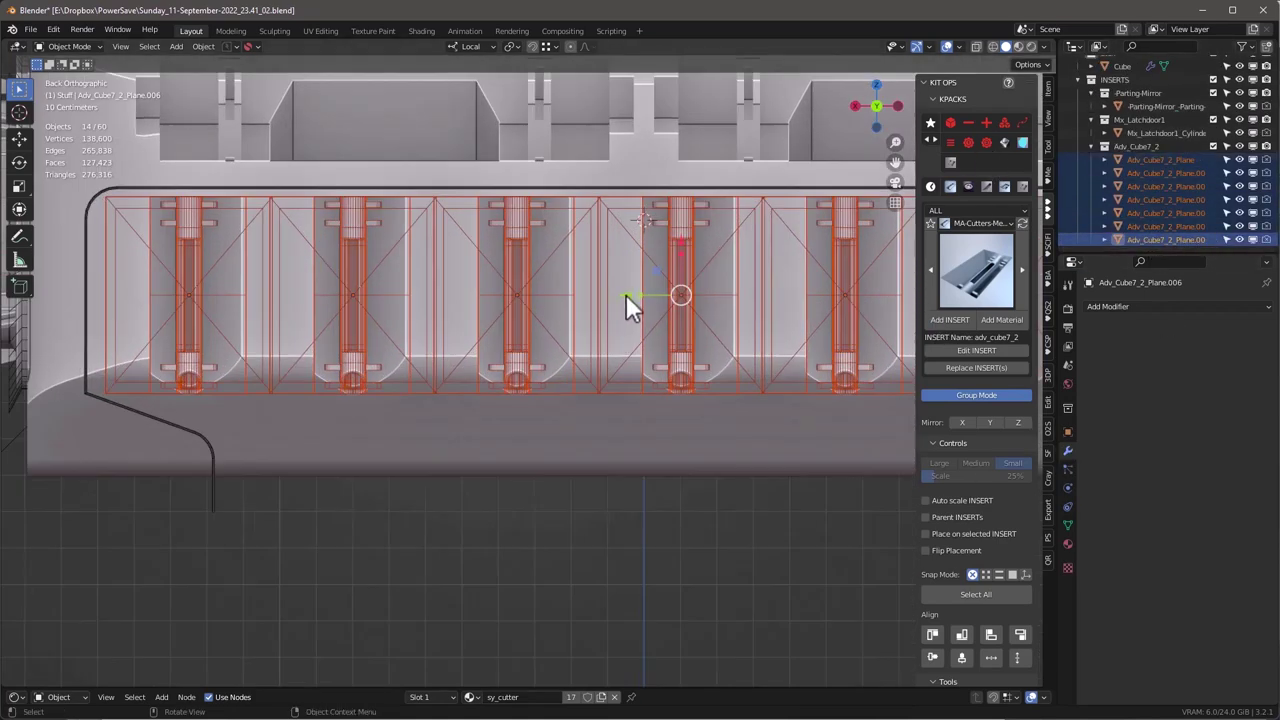
key("g")
key("y")
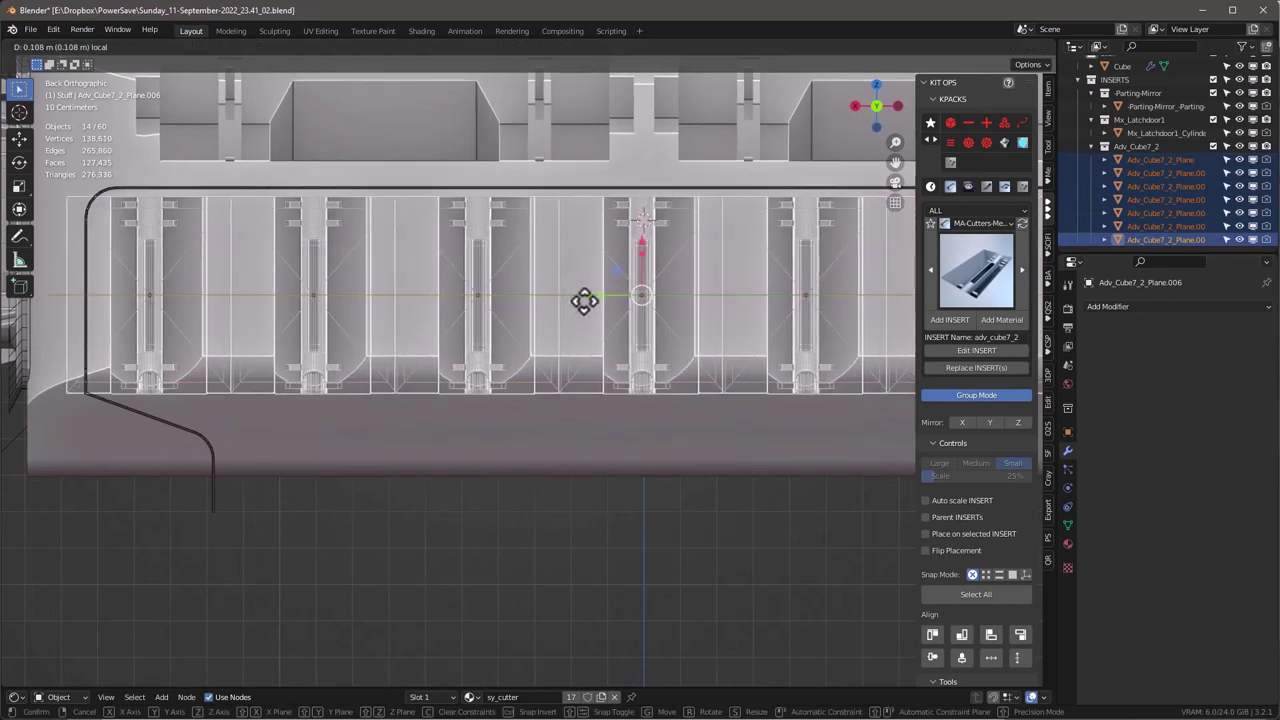
left_click(563, 355)
scroll(560, 352, "down", 4)
left_click(569, 451)
middle_click_drag(540, 450, 585, 468)
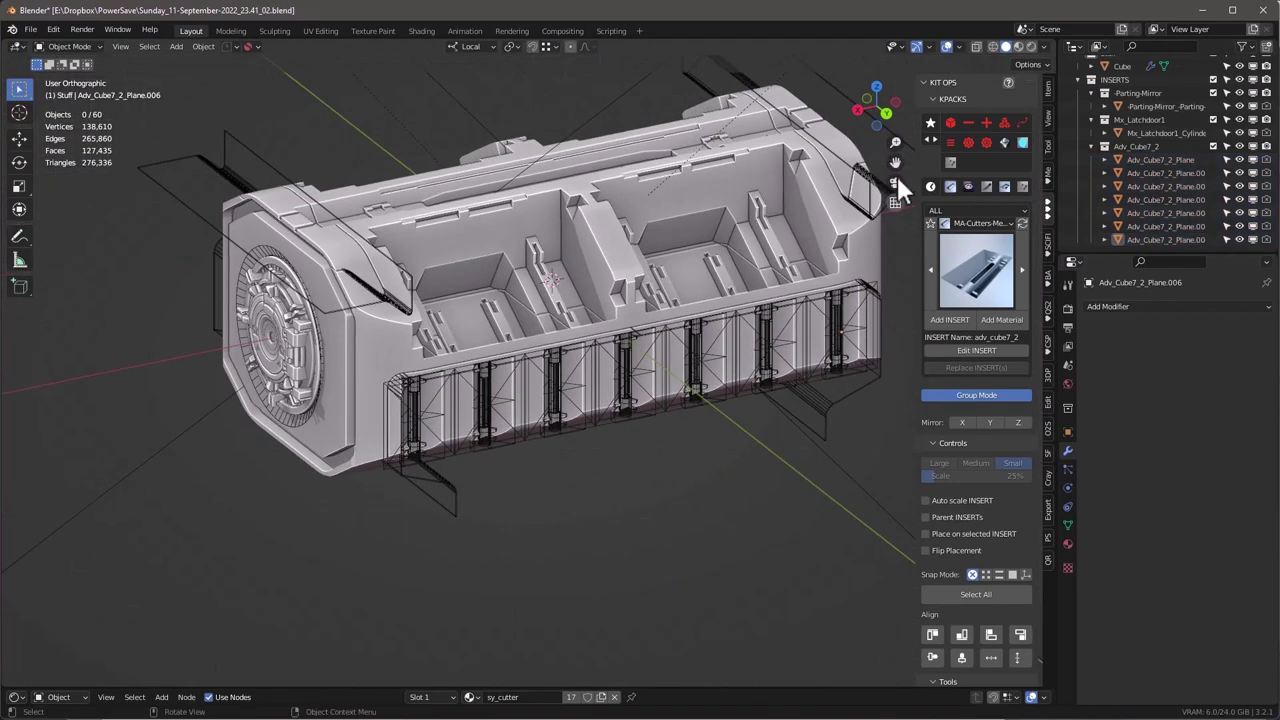
Reduce the viewport display of the seven side-panel cutters to their simple outlines.
left_click(1150, 159)
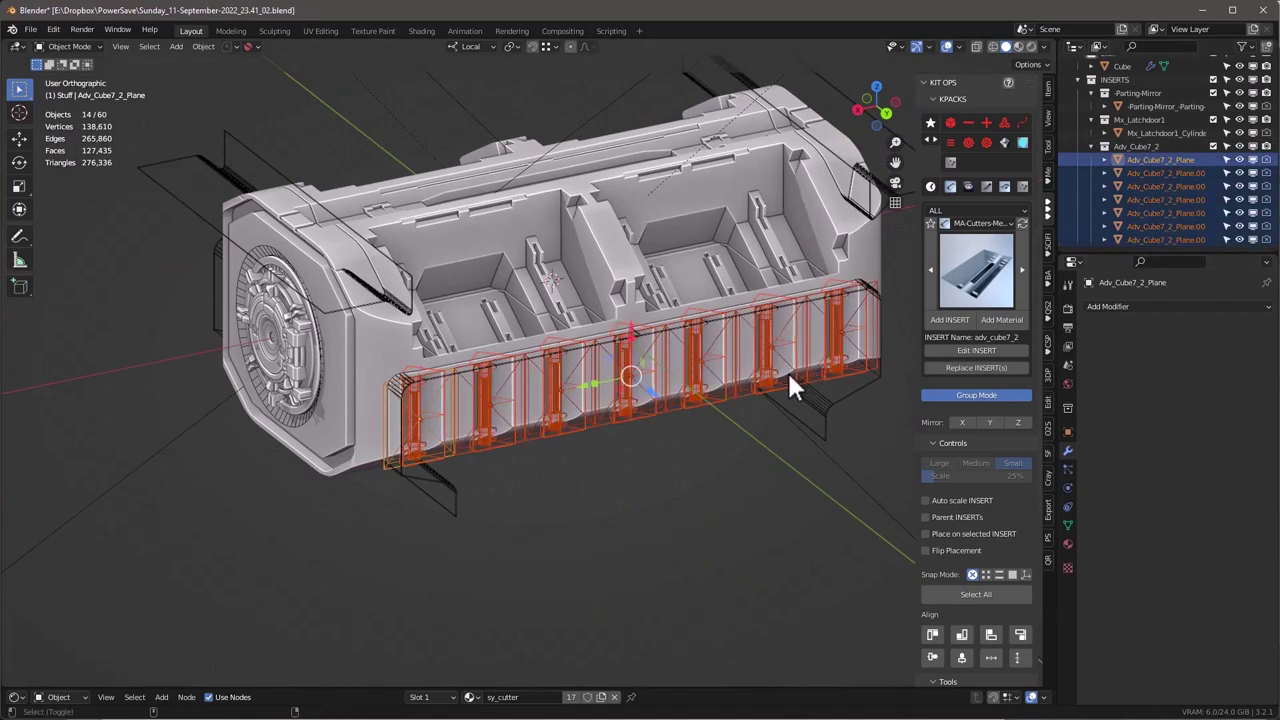
key("ctrl+z")
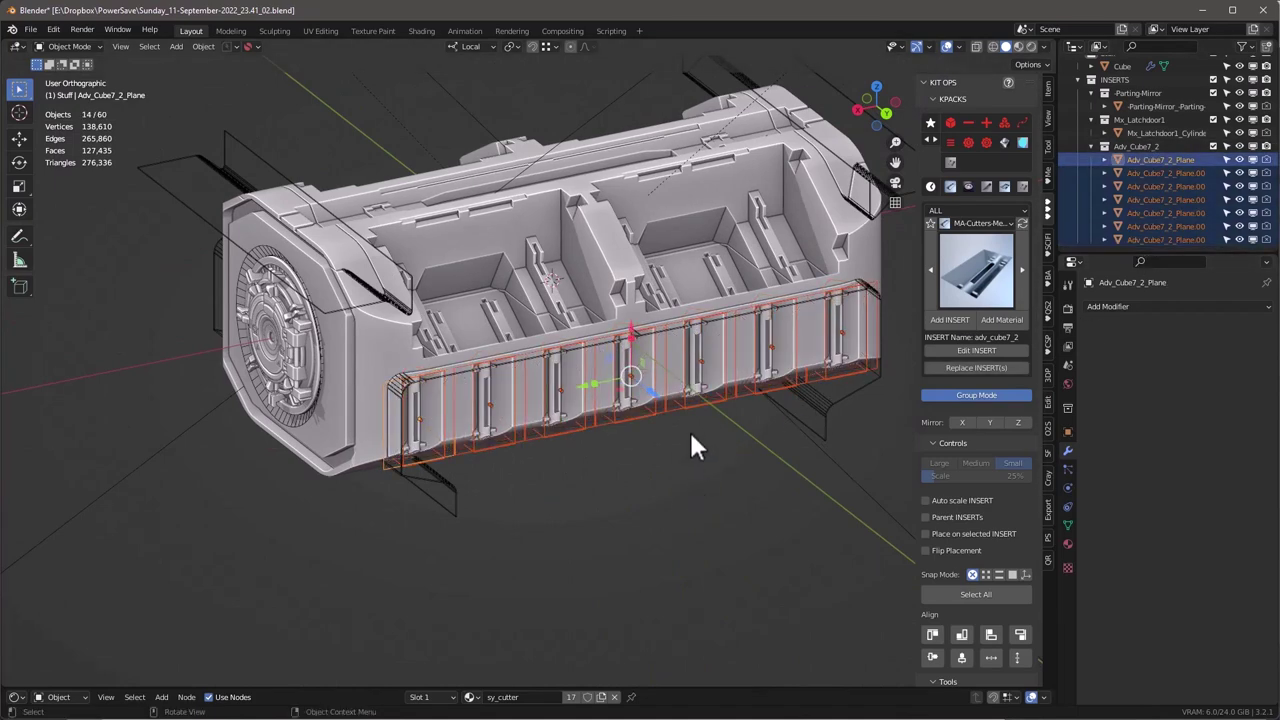
left_click(816, 94)
mouse_move(690, 252)
middle_mouse_down()
mouse_move(626, 186)
mouse_move(703, 240)
middle_mouse_up()
scroll(705, 243, "up", 2)
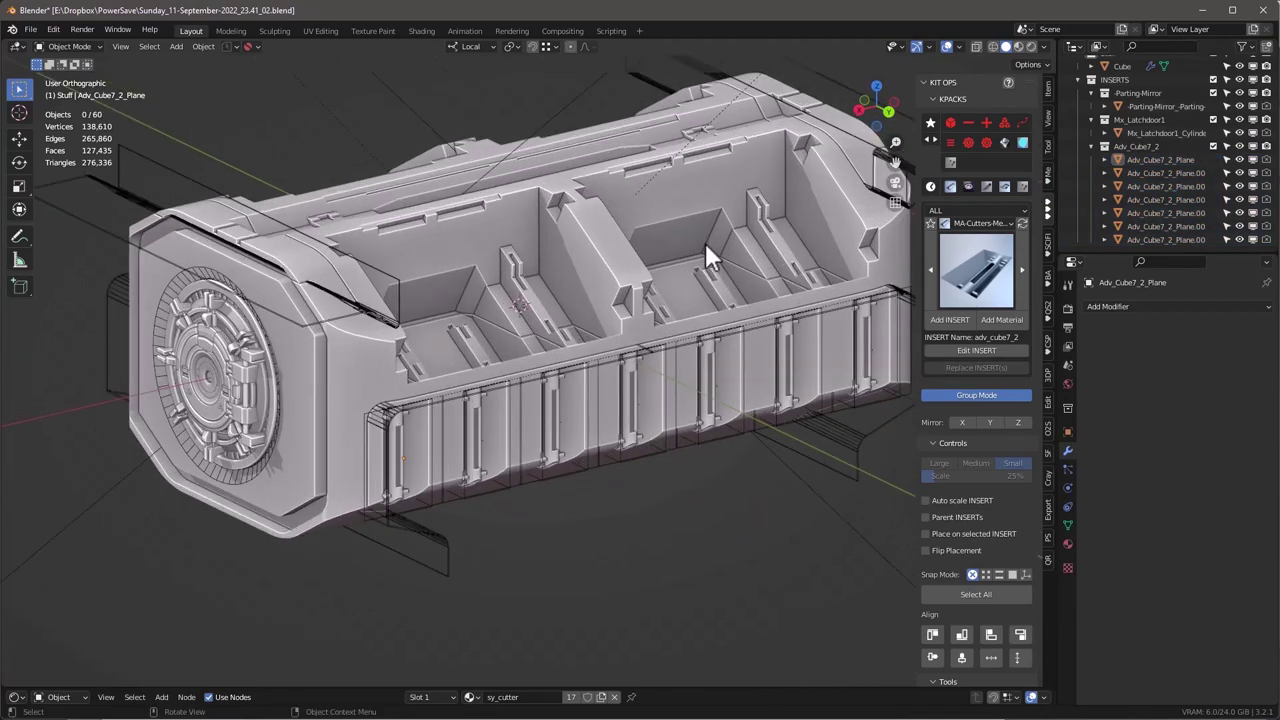
Save the blend file under its current name.
scroll(702, 256, "down", 2)
middle_click_drag(322, 363, 392, 279)
scroll(654, 290, "down", 2)
mouse_move(654, 288)
middle_mouse_down()
mouse_move(474, 237)
mouse_move(664, 282)
middle_mouse_up()
key("ctrl+s")
scroll(697, 318, "up", 2)
mouse_move(702, 350)
middle_mouse_down()
mouse_move(706, 327)
mouse_move(706, 374)
middle_mouse_up()
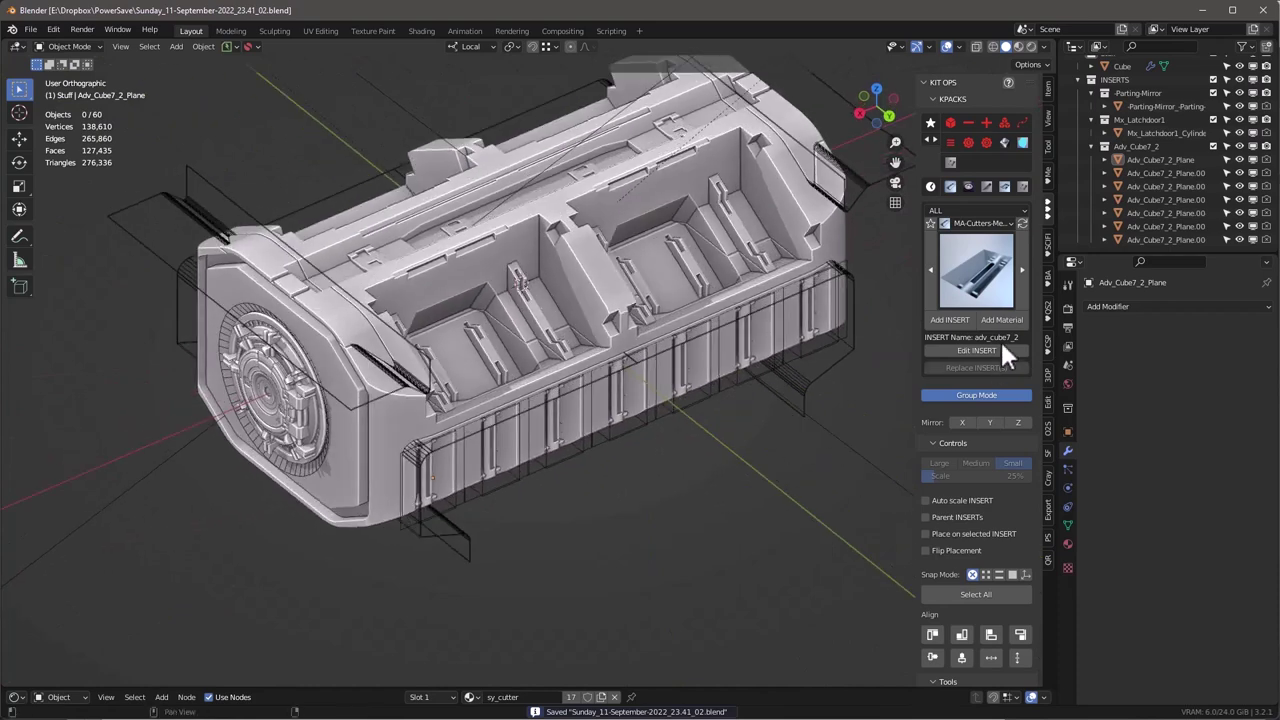
Browse the inserts in the DM solids, minus, plus, arrays, cables and vents-ribs KPACKS.
left_click(948, 120)
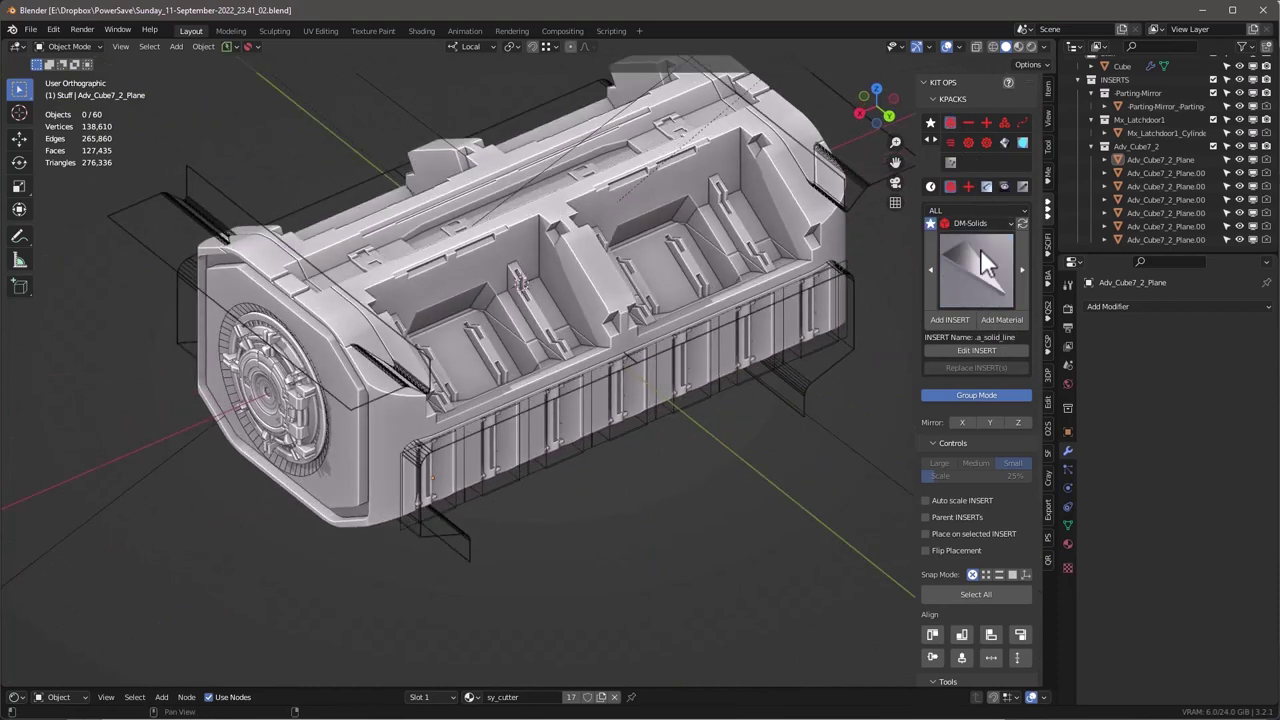
left_click(978, 258)
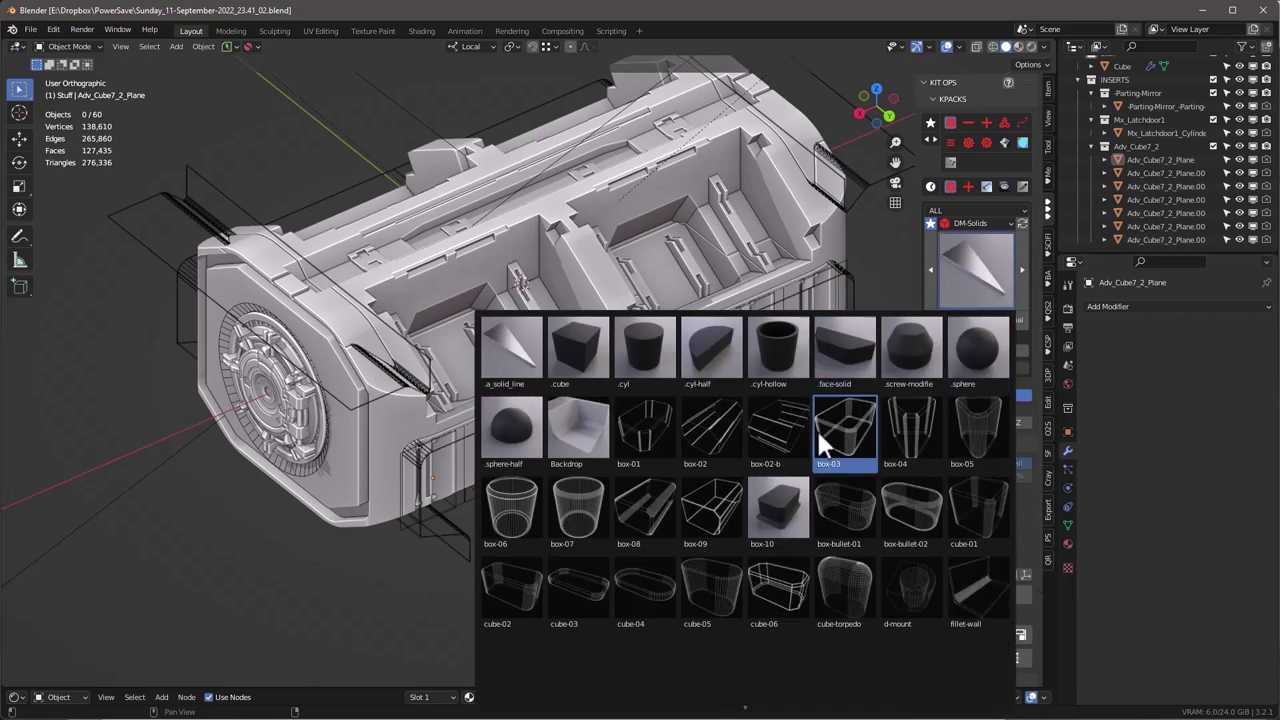
left_click(967, 121)
left_click(984, 280)
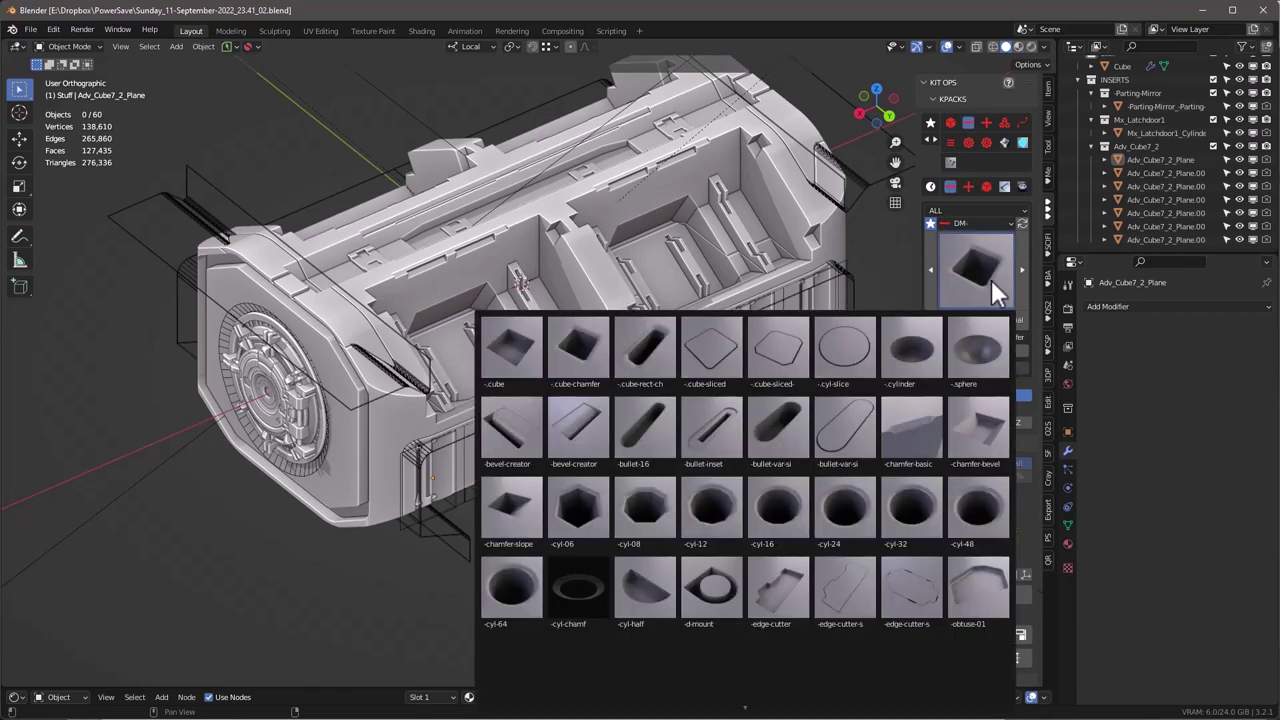
left_click(985, 121)
left_click(988, 265)
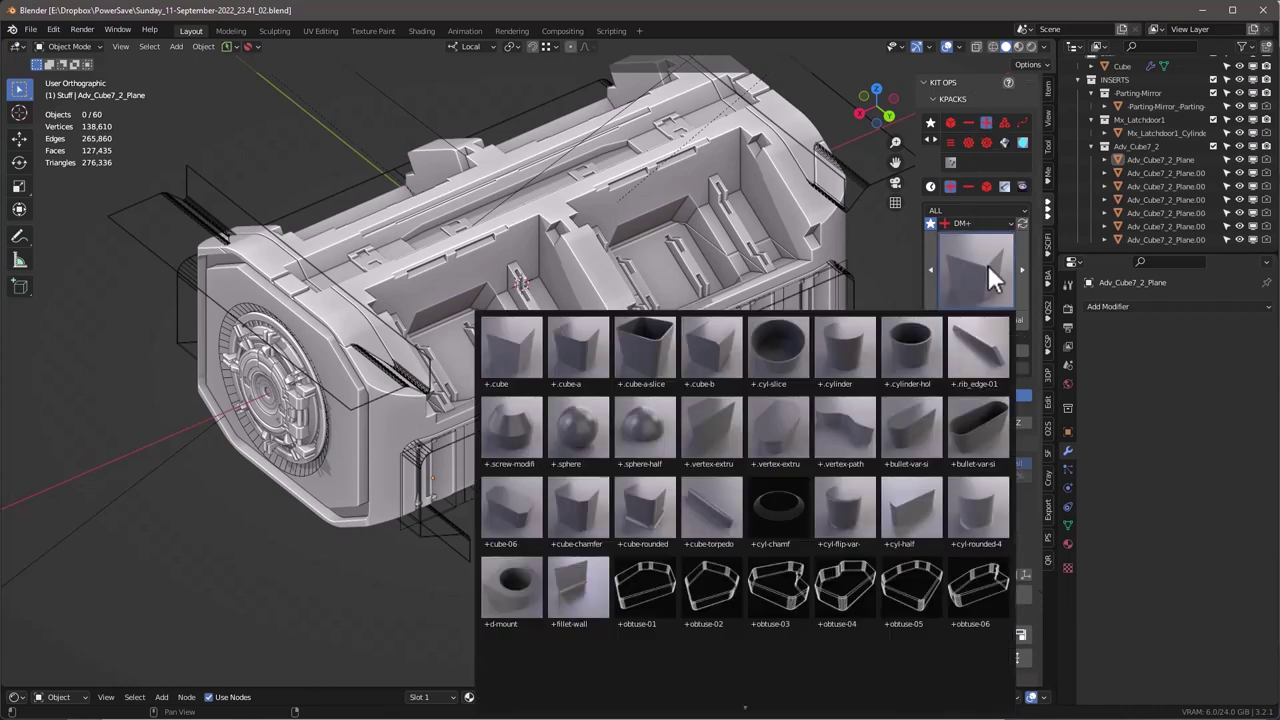
left_click(1005, 122)
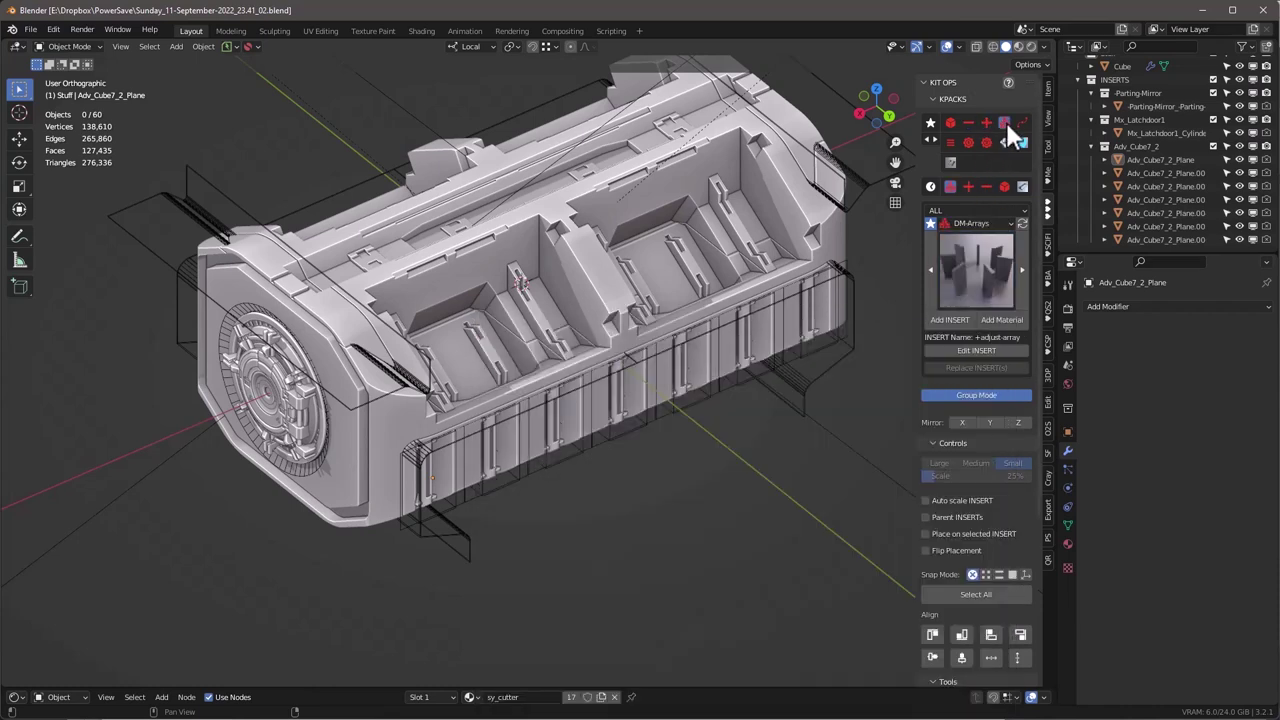
left_click(973, 275)
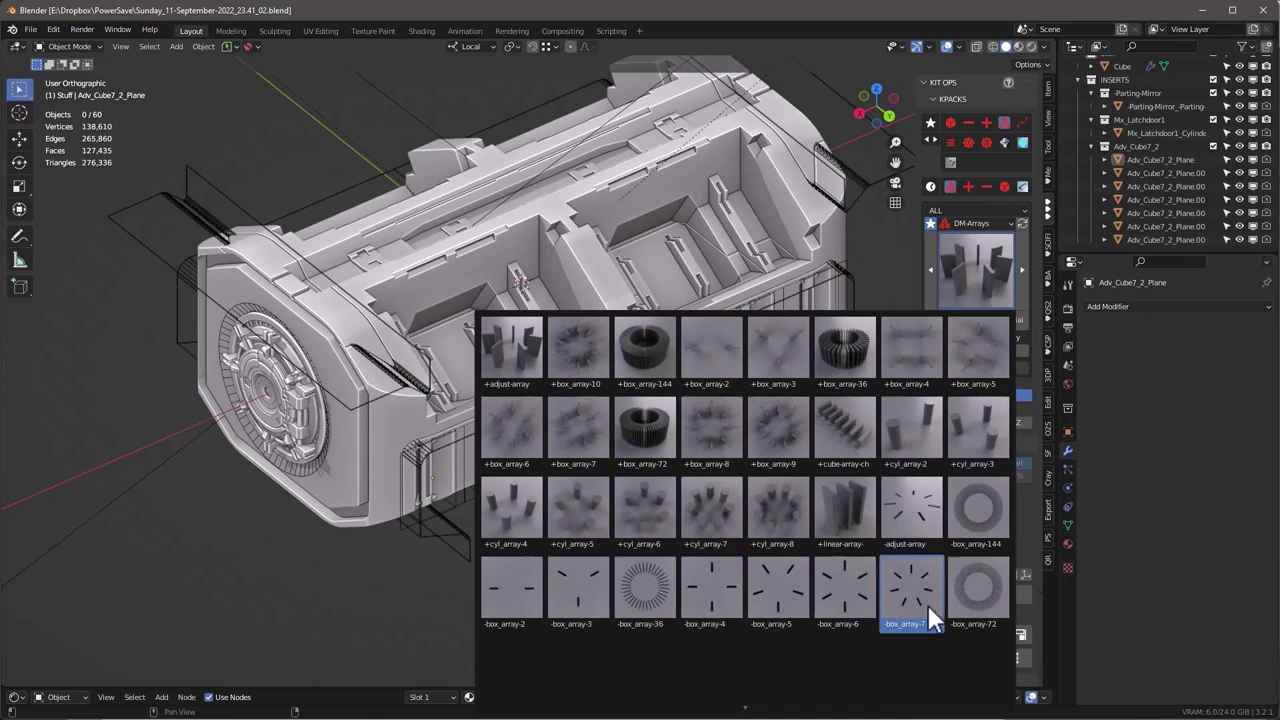
mouse_move(746, 712)
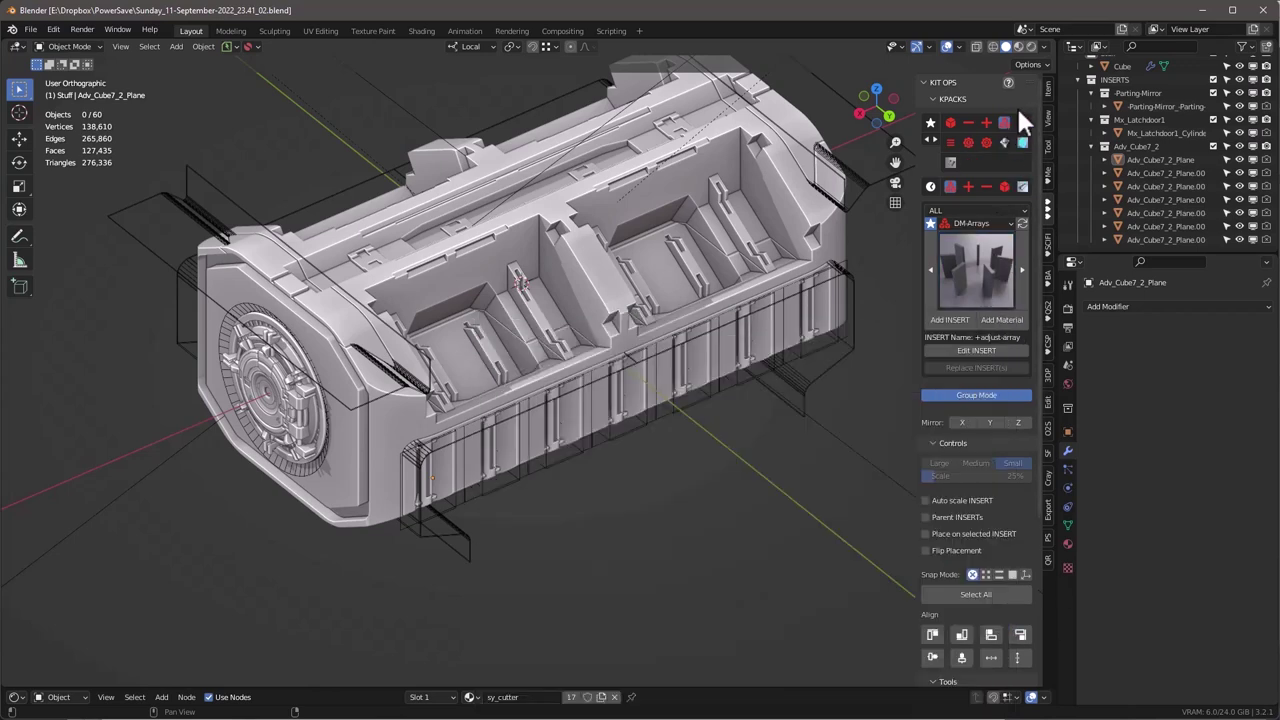
left_click(1024, 117)
left_click(990, 272)
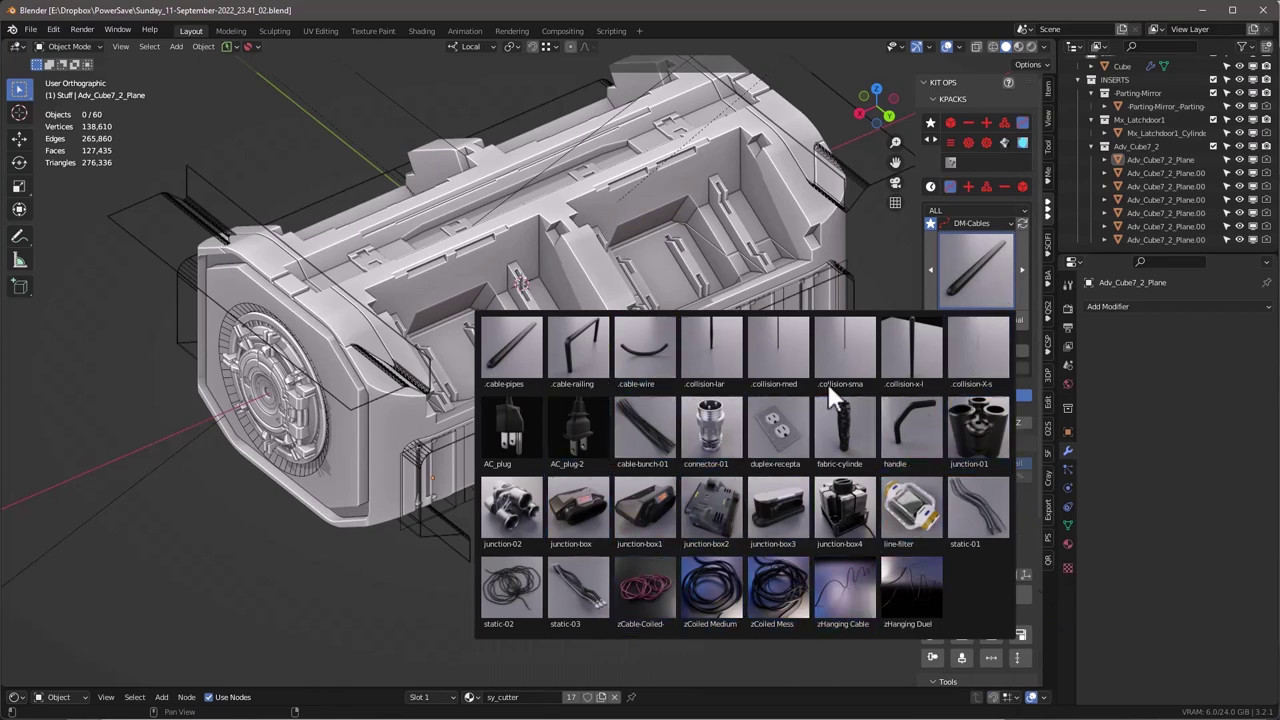
left_click(949, 140)
left_click(988, 282)
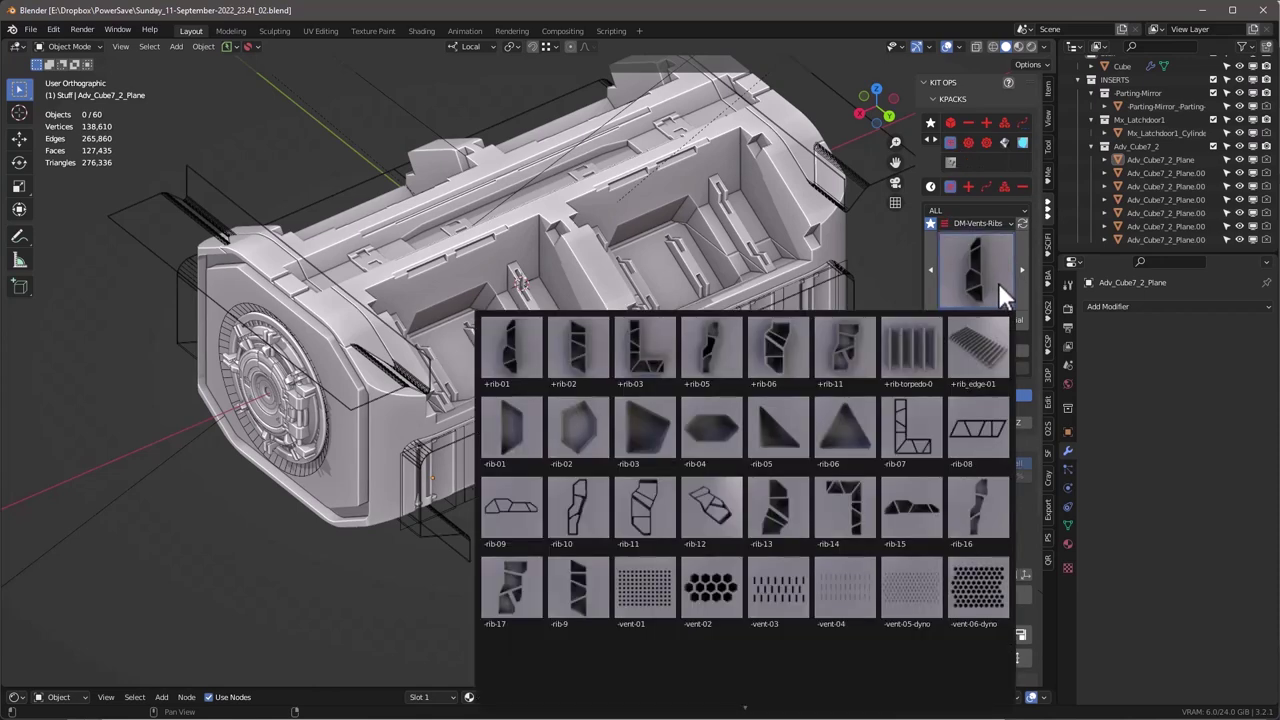
left_click(970, 262)
left_click(980, 251)
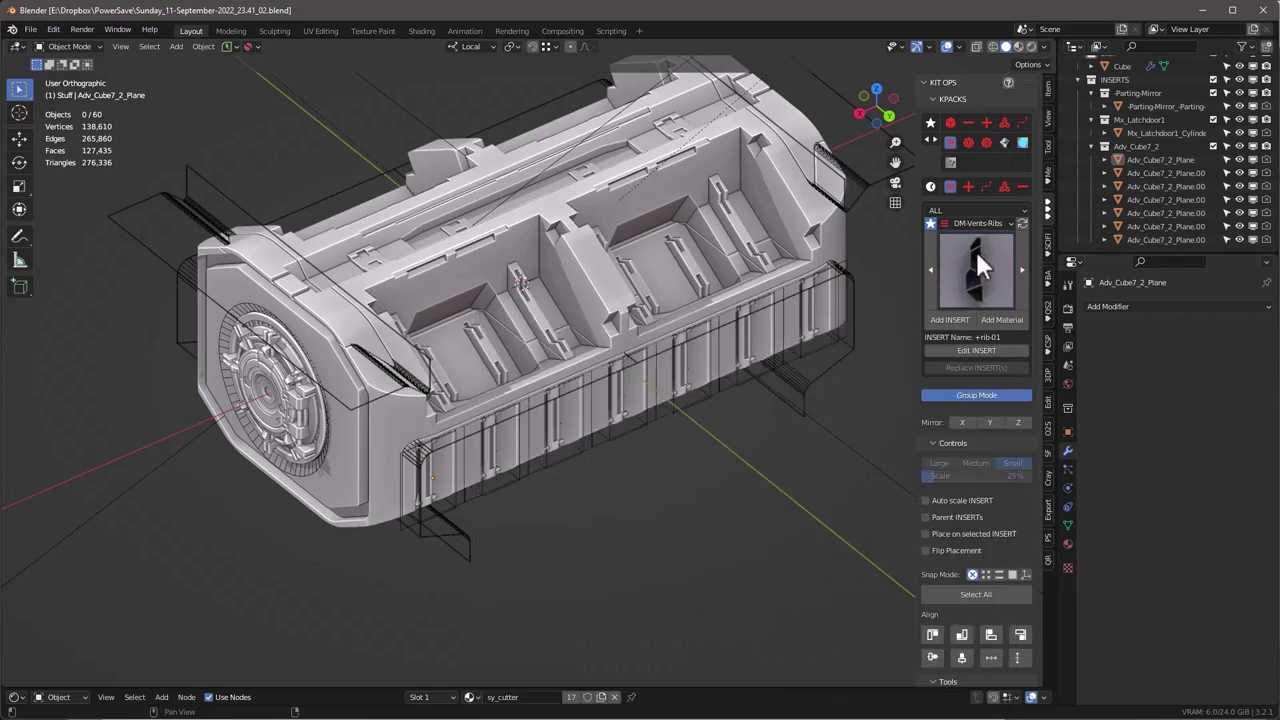
Choose the -blivet-05 insert from the DM-Widgets-1 KPACK.
left_click(968, 142)
left_click(987, 142)
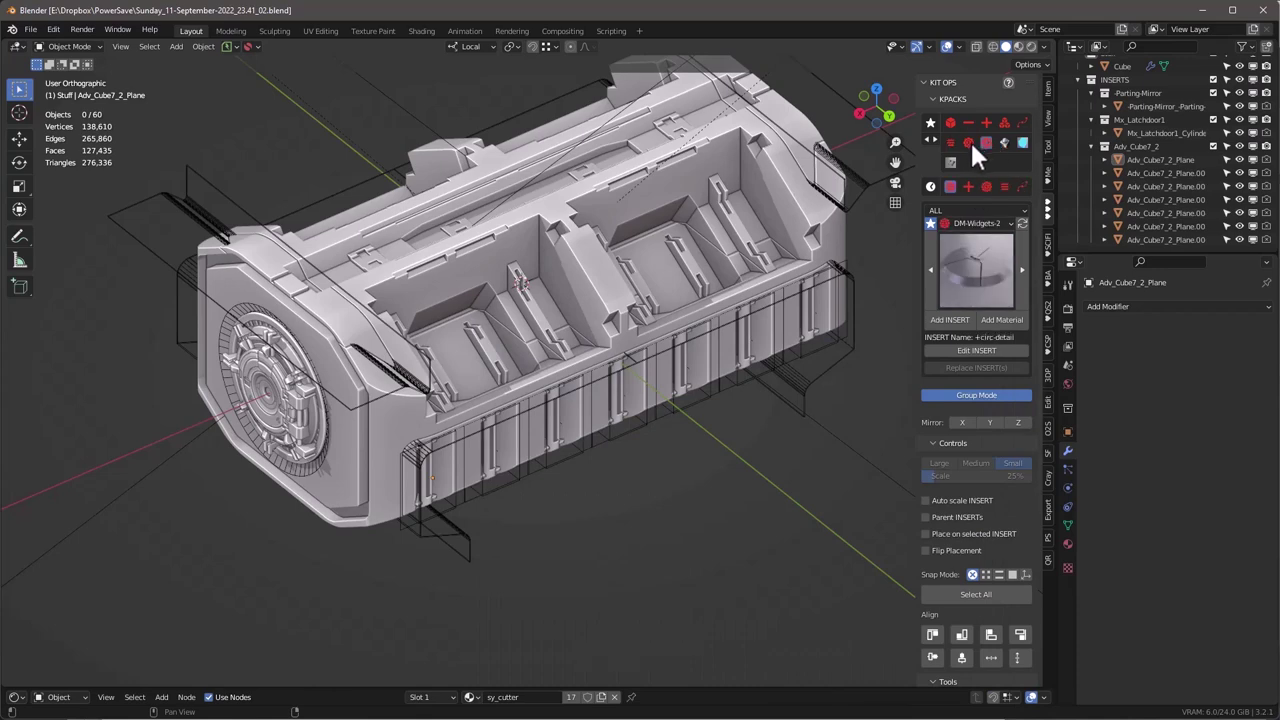
left_click(968, 142)
middle_click_drag(566, 366, 584, 348)
left_click(967, 262)
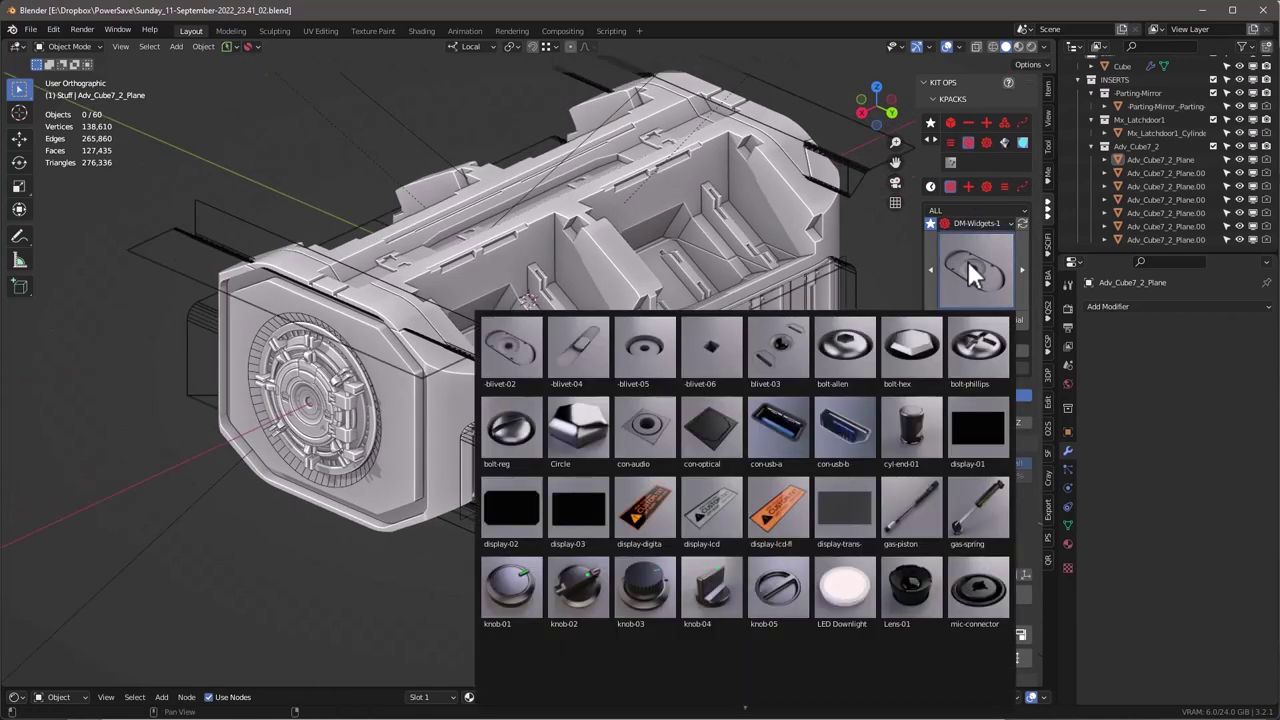
left_click(647, 346)
middle_click_drag(520, 429, 605, 315)
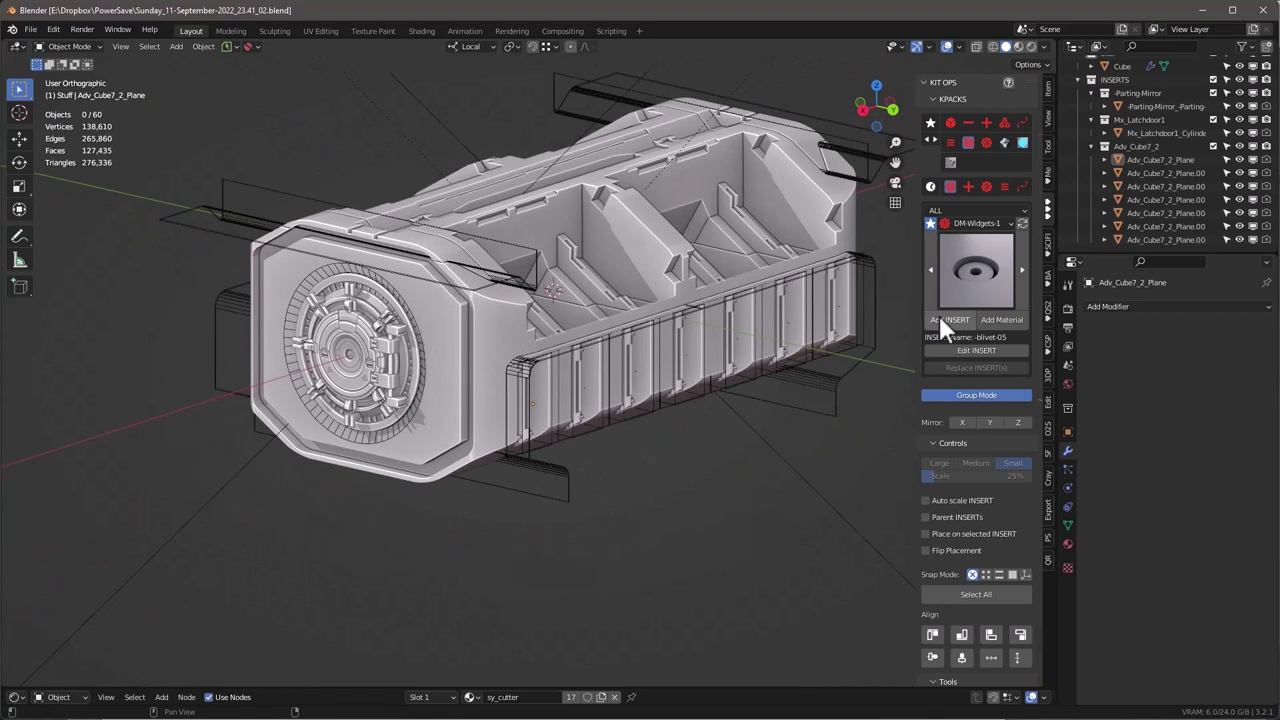
Add the blivet to the crate body, scaled down, at the upper and lower corners of the end panel beside the latch door.
left_click(461, 317)
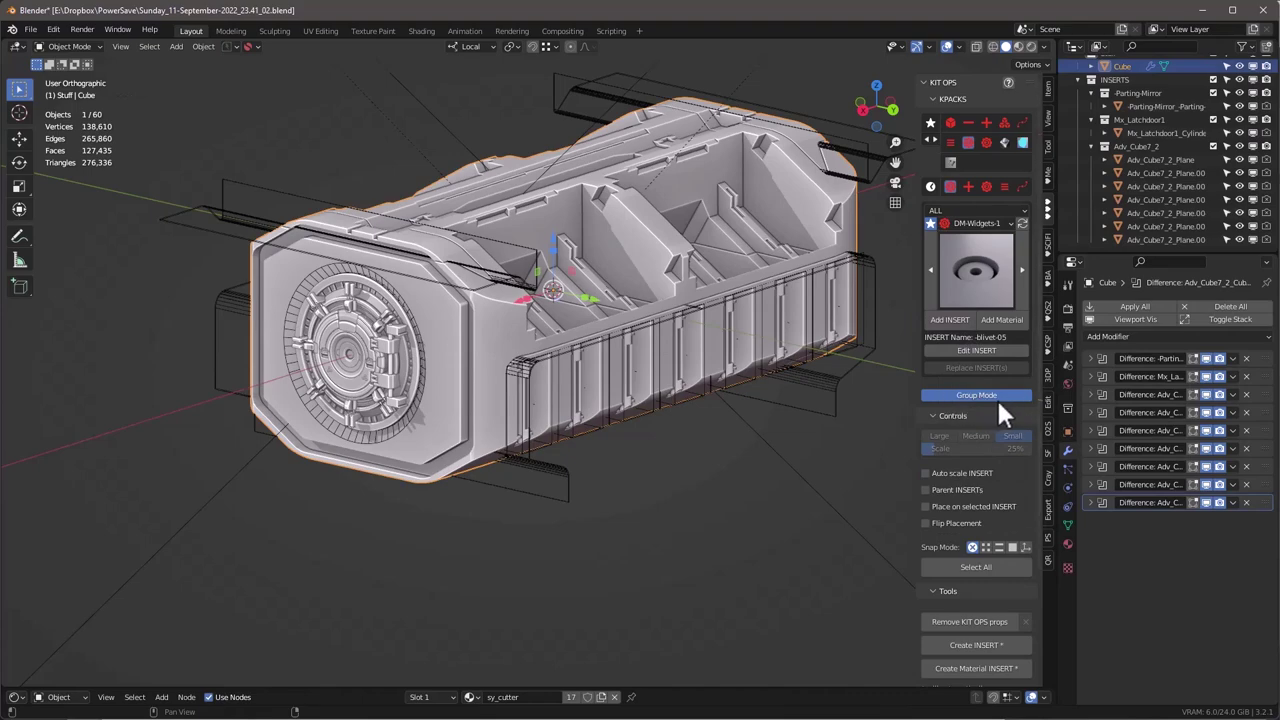
left_click(962, 316)
scroll(484, 476, "down", 20, "ctrl")
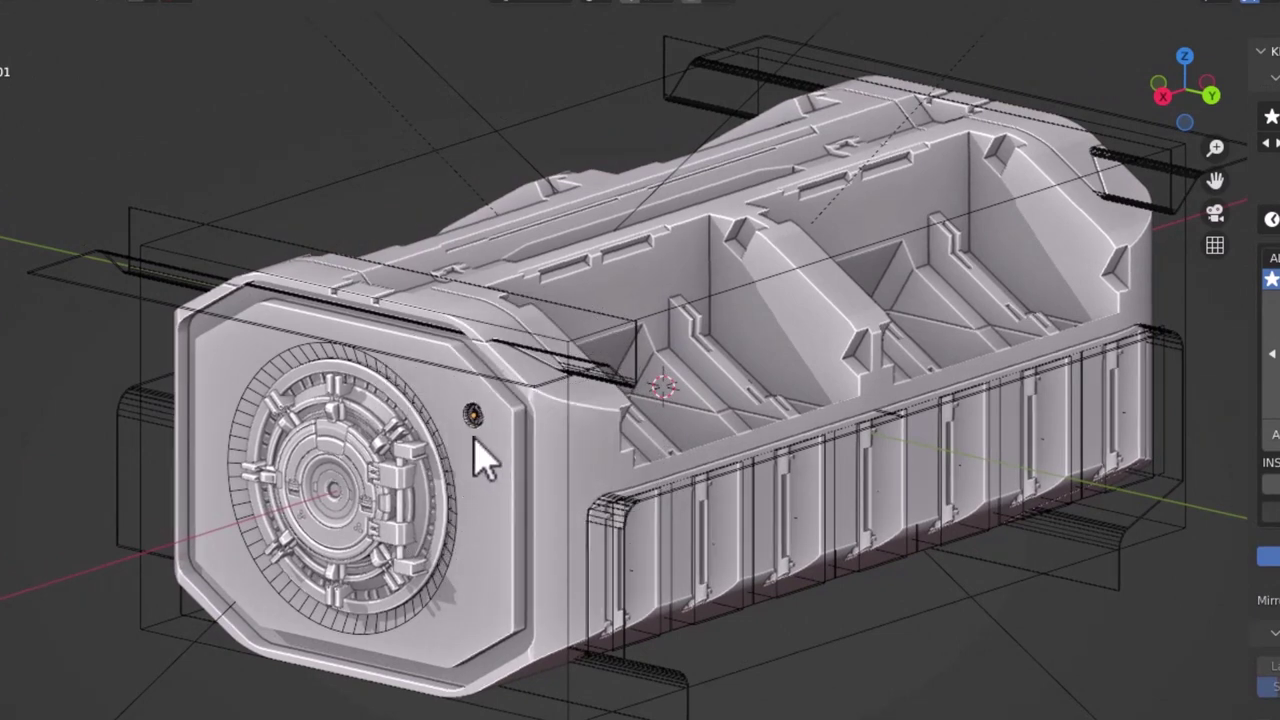
left_click(444, 390)
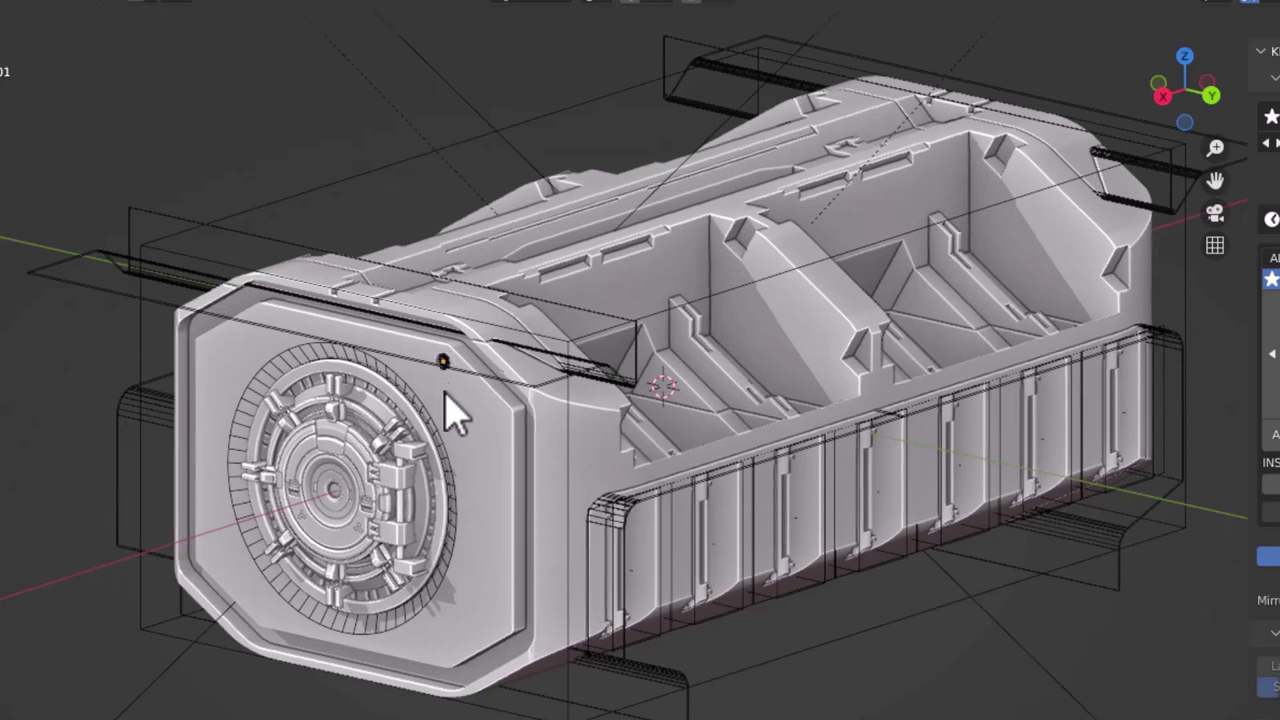
left_click(503, 645)
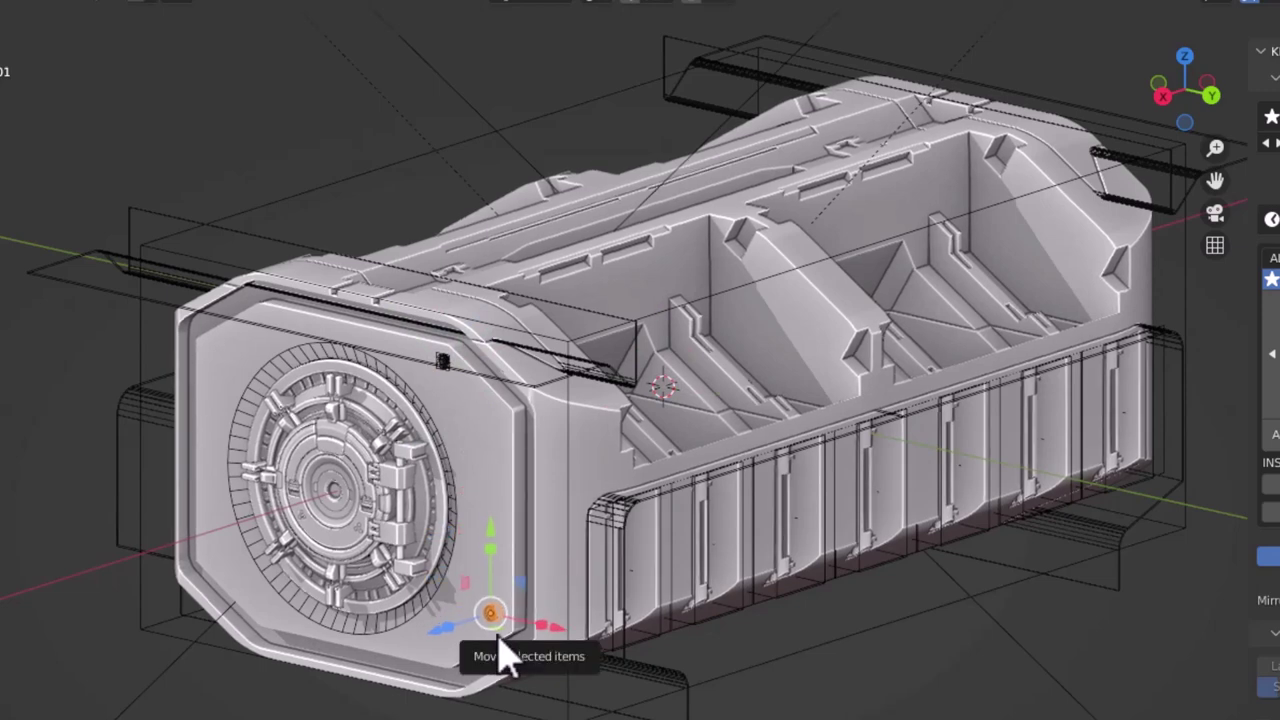
left_click(498, 638)
Place another blivet on the sloped corner shoulder between the end panel and the first compartment.
key("g")
left_click(608, 402)
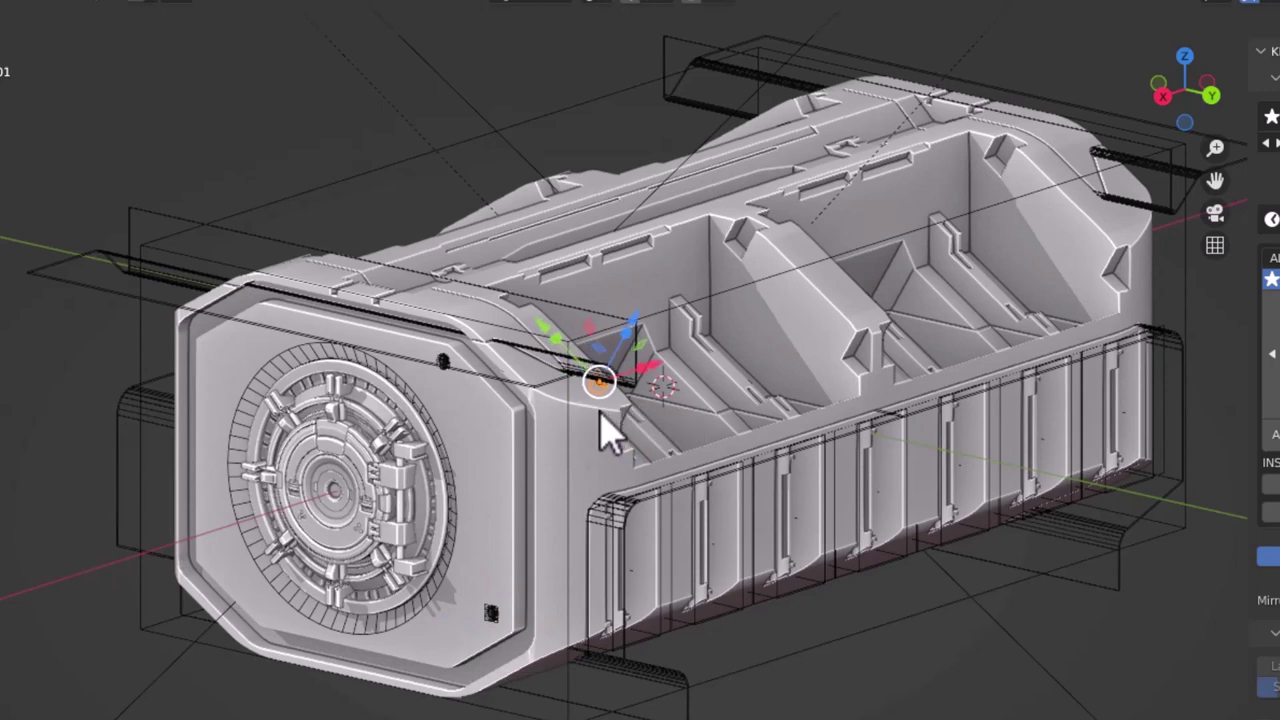
key("g")
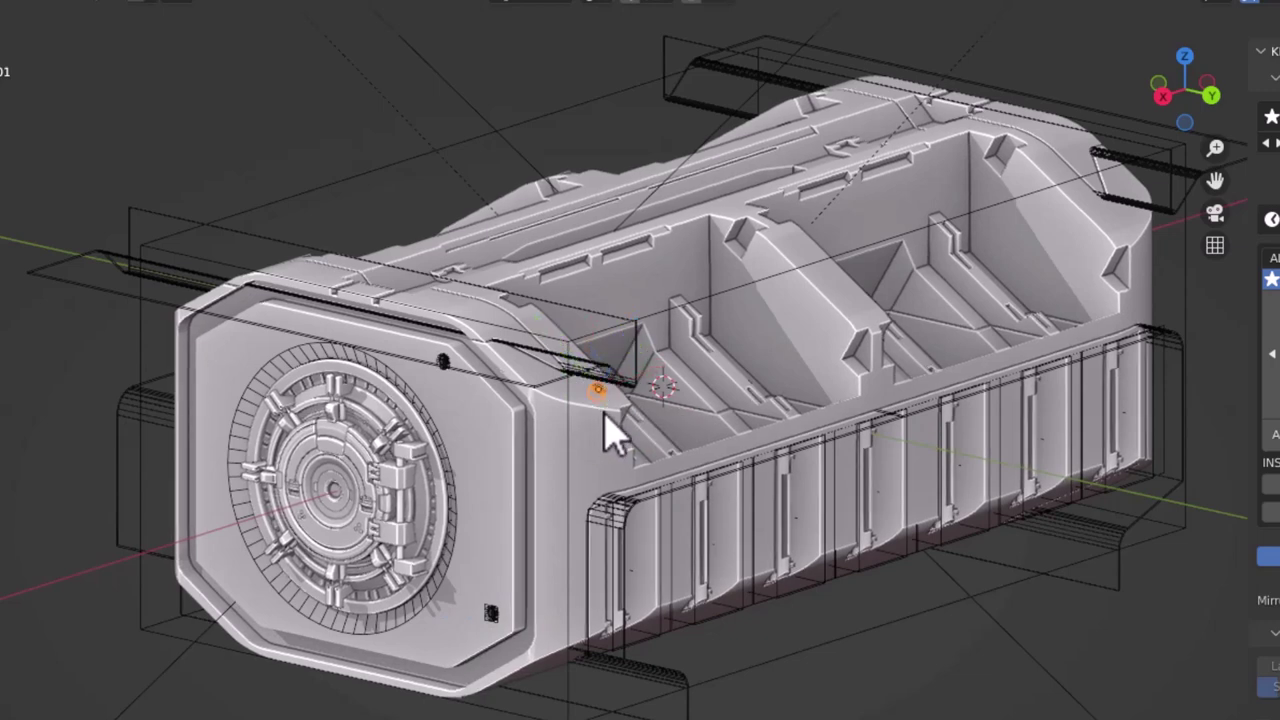
left_click(605, 412)
Place one more blivet on the divider between the compartments and one on the first compartment's back wall.
key("shift+d")
left_click(729, 196)
left_click(628, 241)
left_click(758, 334)
left_click(760, 310)
left_click(758, 300)
left_click(757, 295)
left_click(756, 291)
left_click_drag(755, 288, 763, 280)
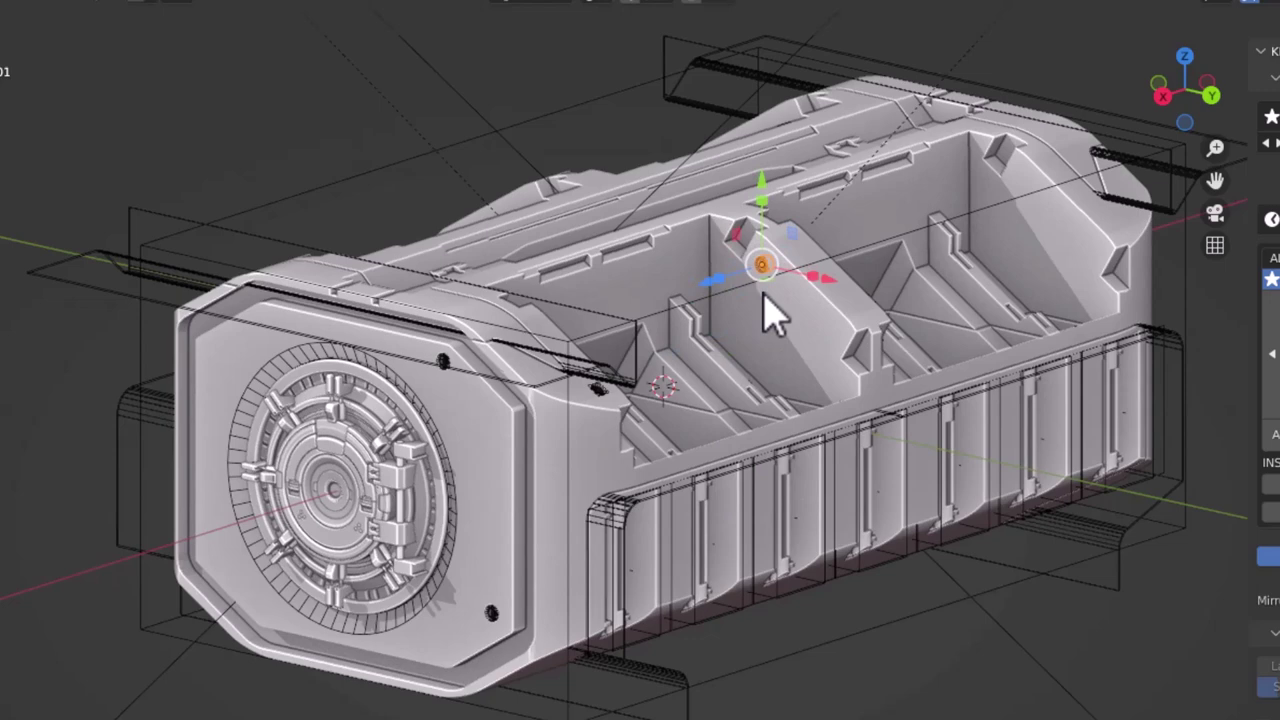
left_click(763, 292, "shift")
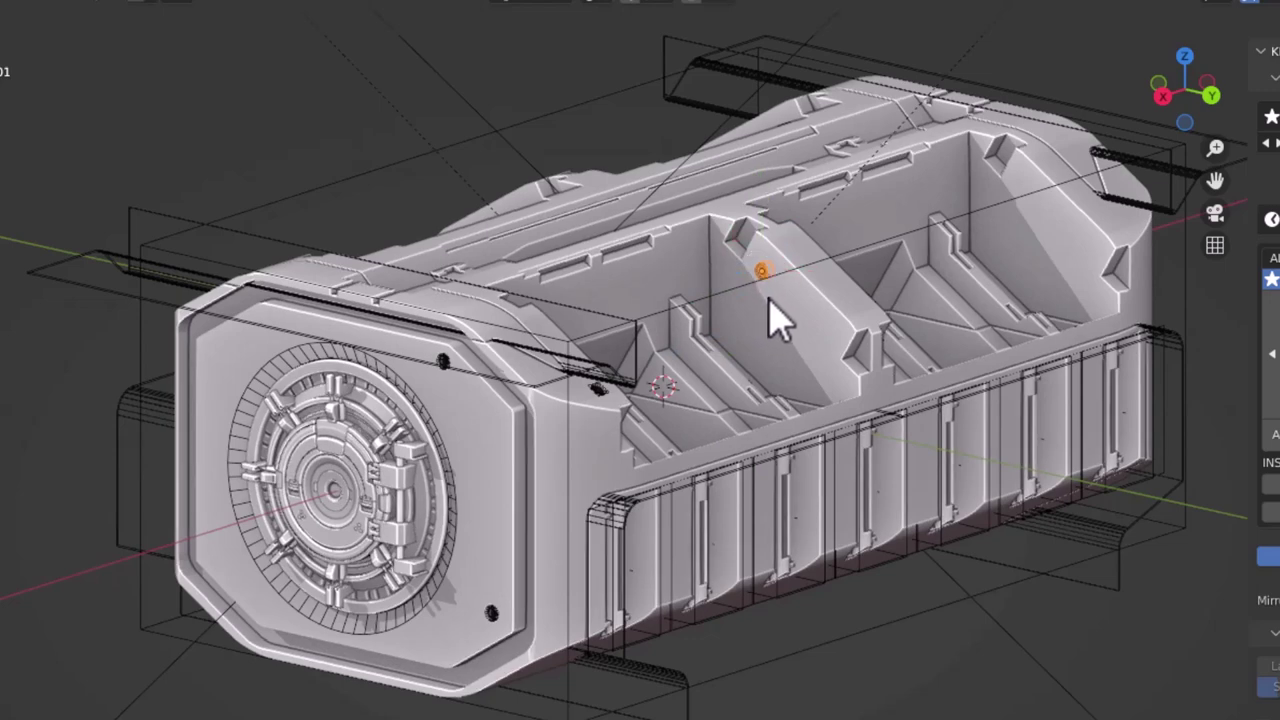
left_click(817, 342)
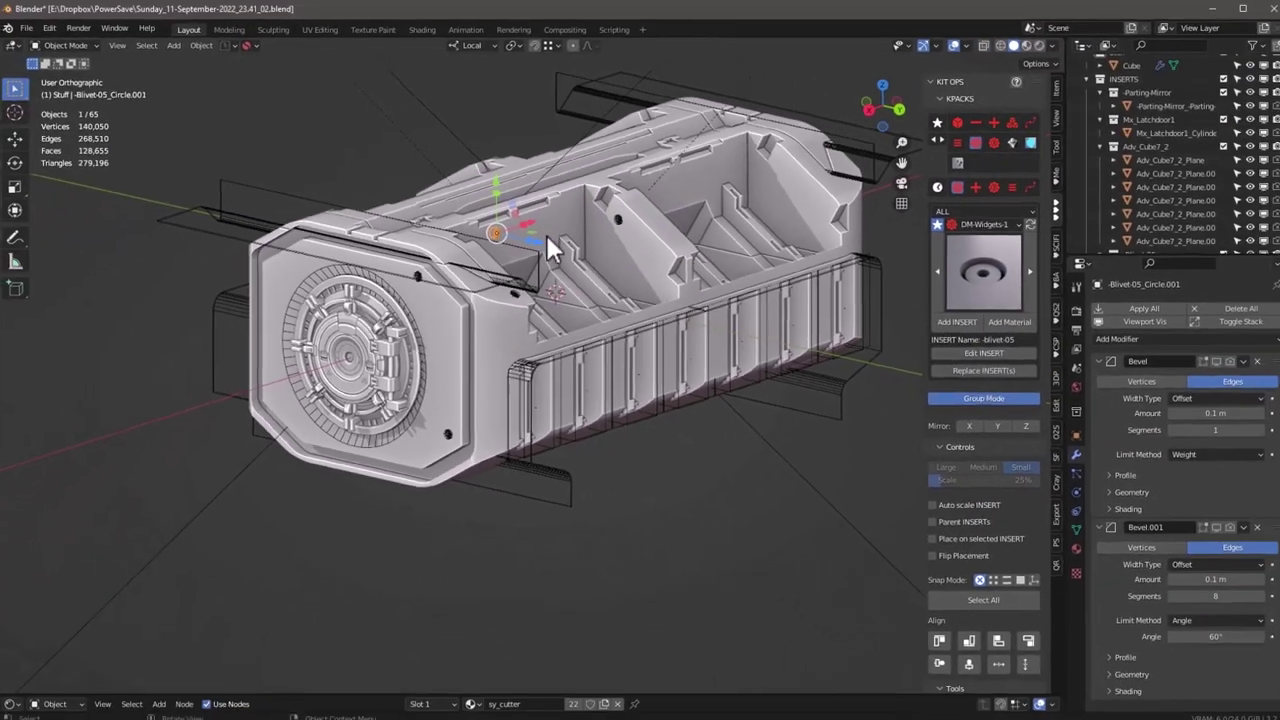
Mirror the compartment back-wall blivet across the body's X and Y axes.
middle_click_drag(636, 312, 418, 289)
middle_click_drag(412, 228, 602, 236)
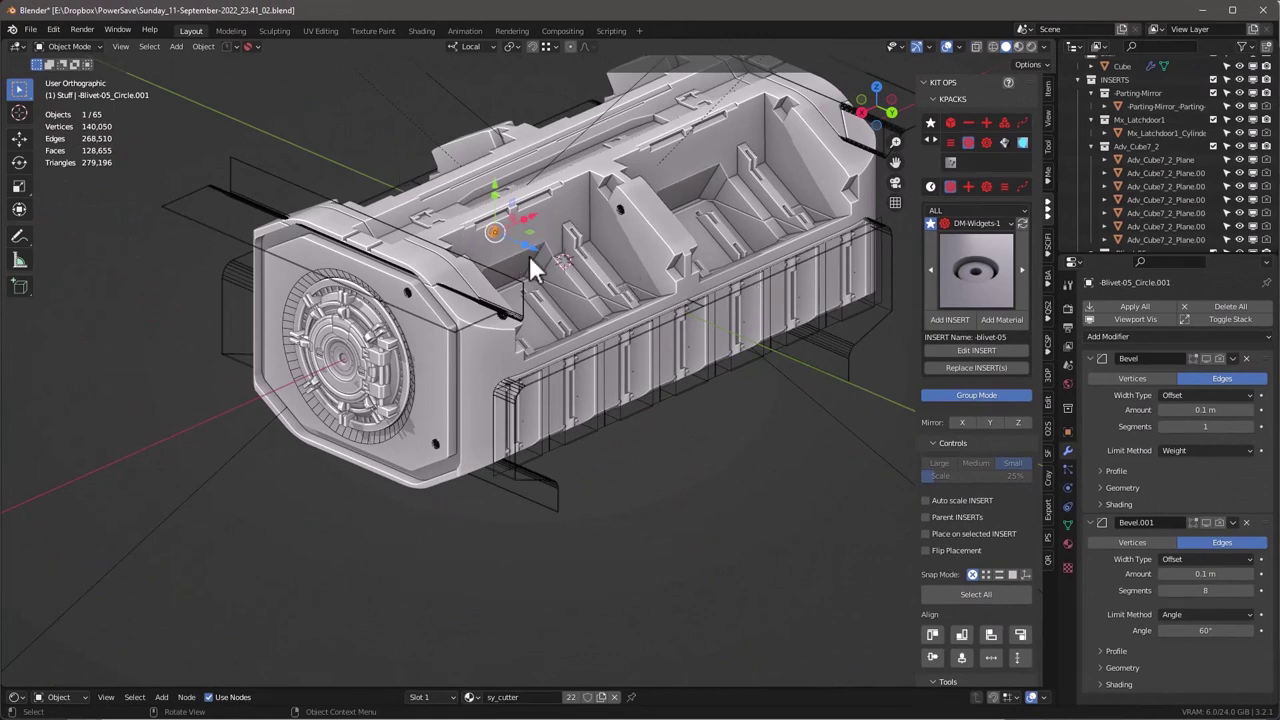
left_click(963, 422)
left_click(991, 421)
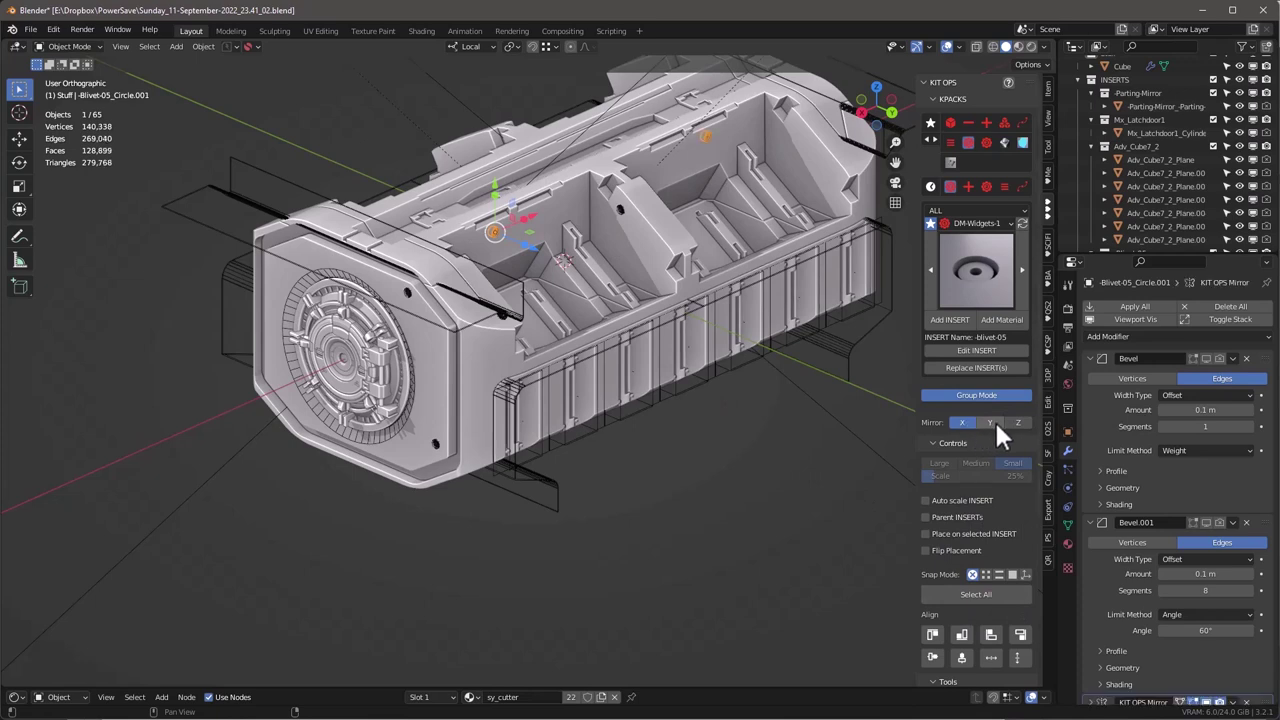
Mirror the end panel's upper-corner blivet across the body's X and Y axes.
left_click(404, 290)
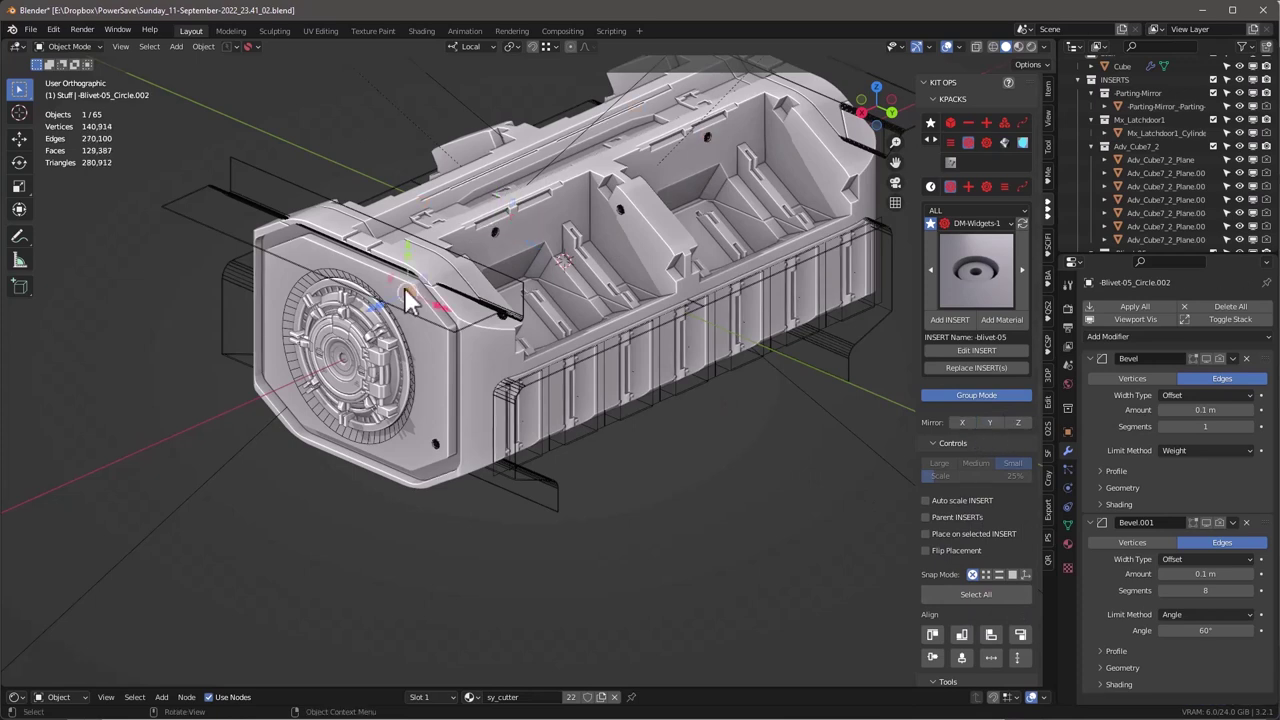
left_click(963, 421)
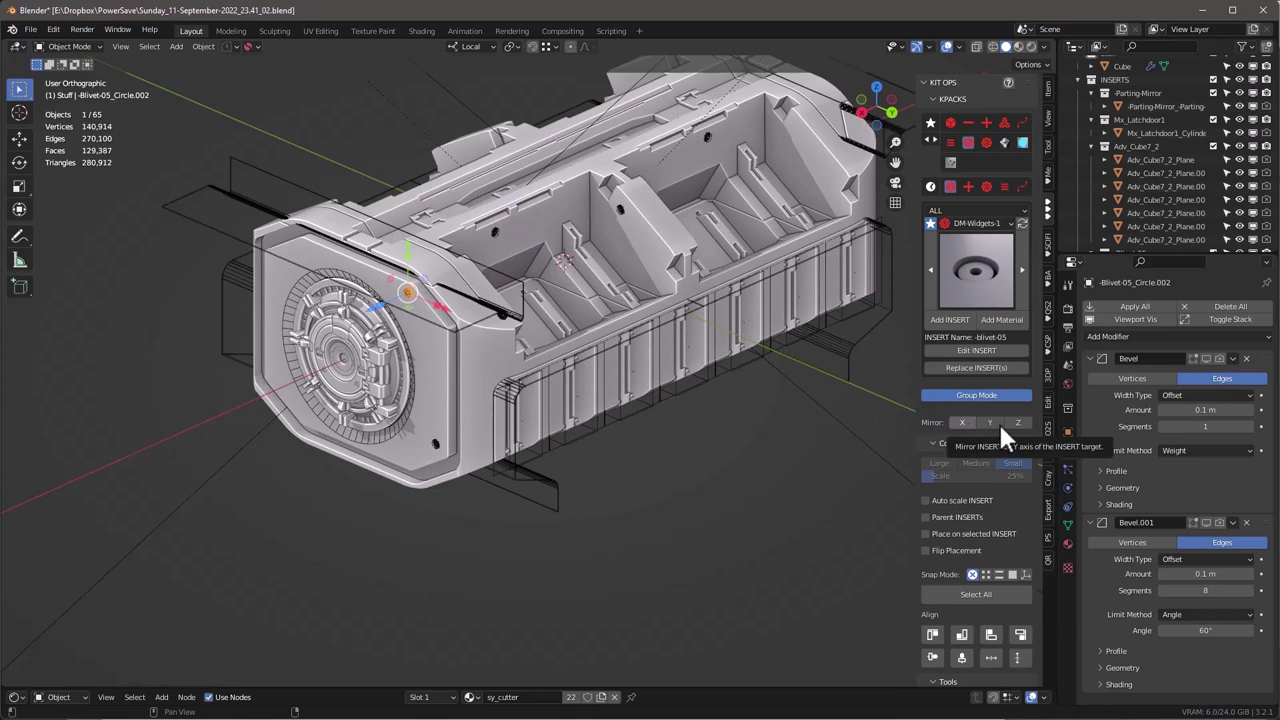
left_click(990, 422)
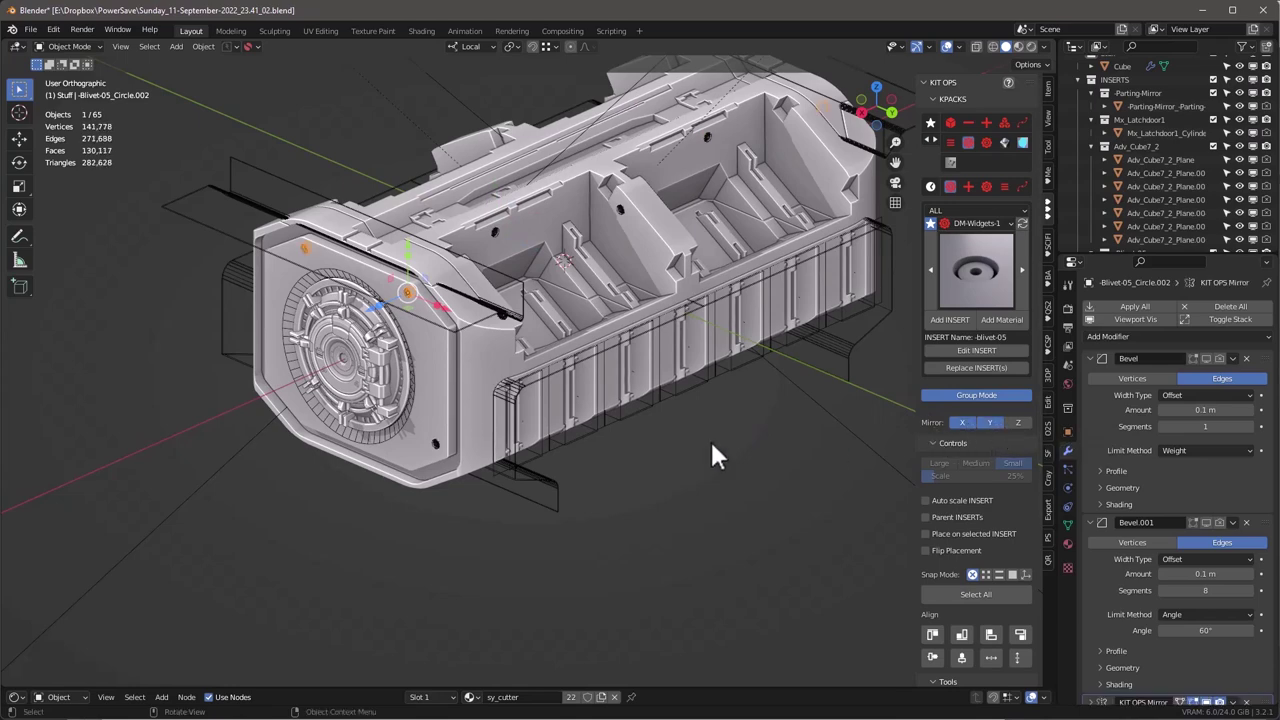
Mirror the end panel's lower-corner blivet and the compartment divider's blivet across the body's X and Y axes.
left_click(438, 442)
left_click(434, 443)
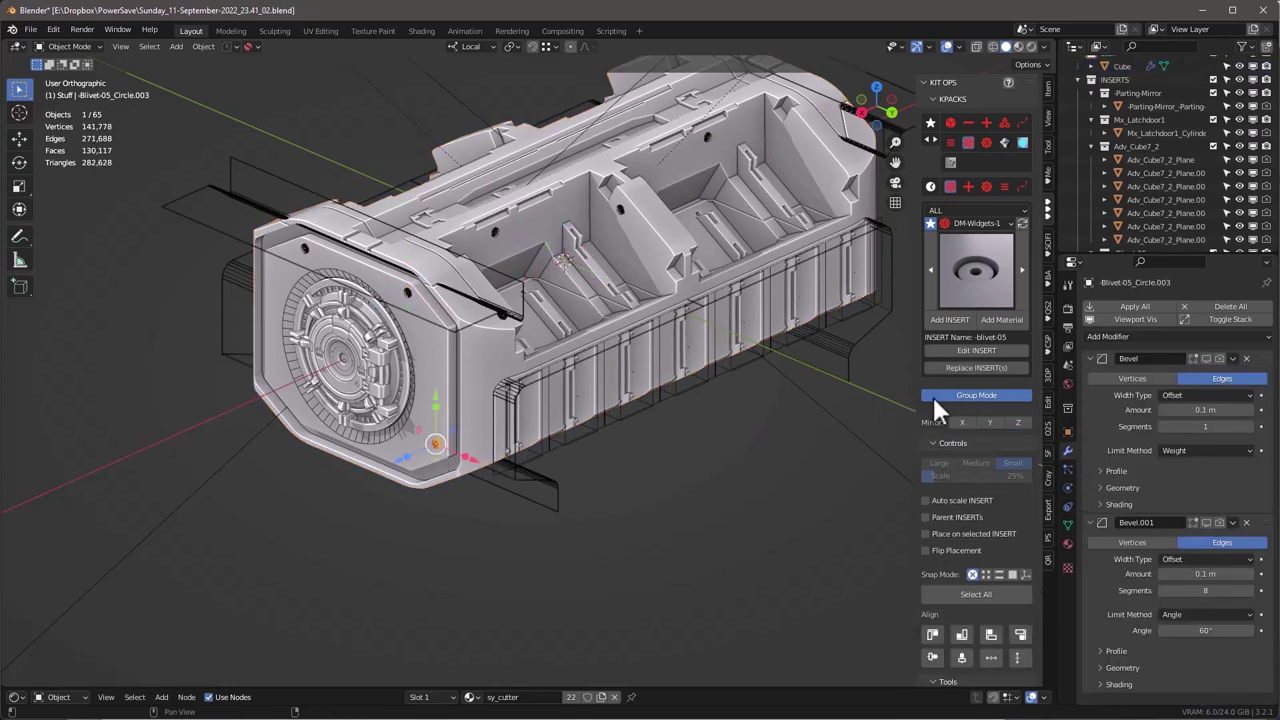
left_click(958, 422)
middle_click_drag(880, 390, 568, 351)
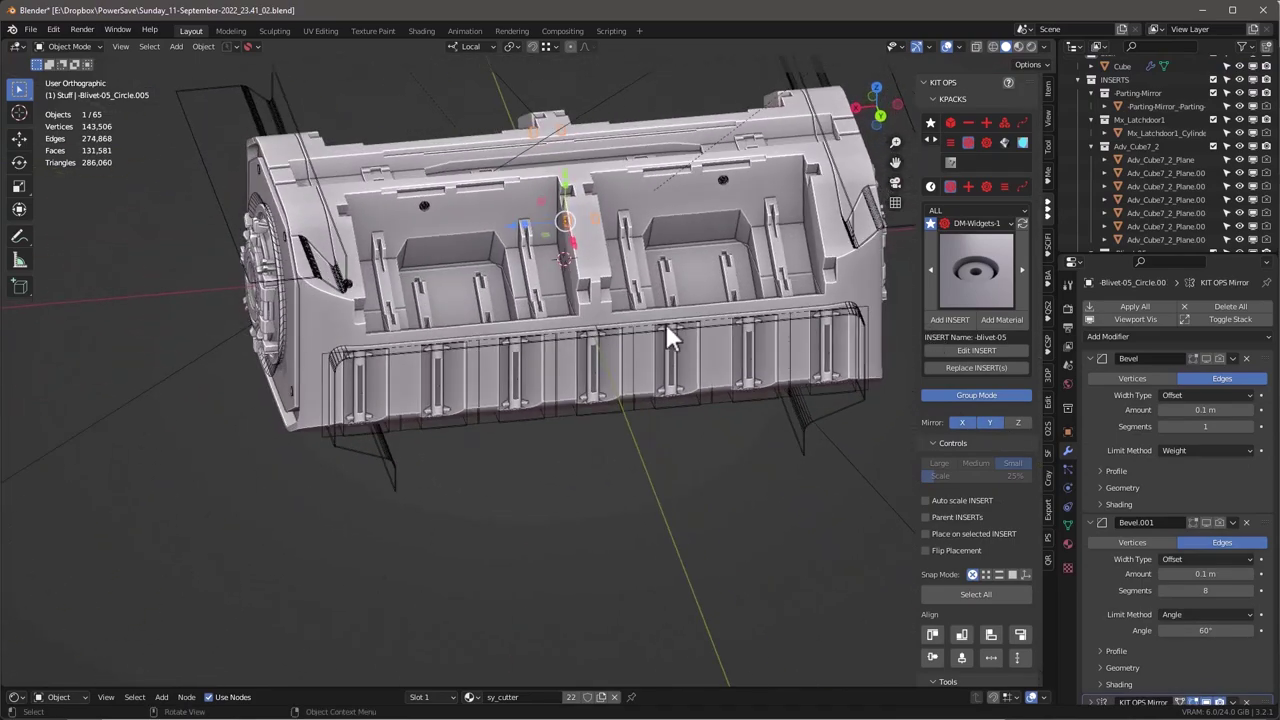
Mirror the sloped corner shoulder's blivet across the body's X axis only.
middle_click_drag(720, 180, 516, 316)
left_click(500, 280)
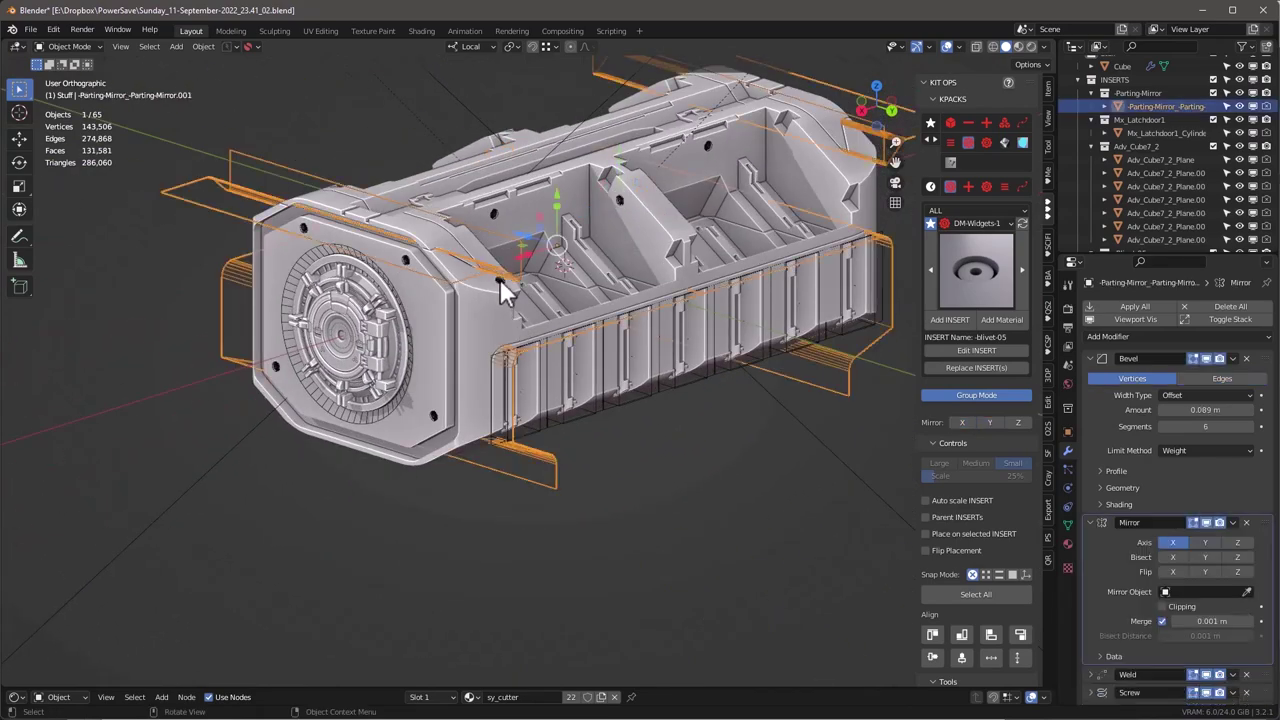
left_click(500, 280)
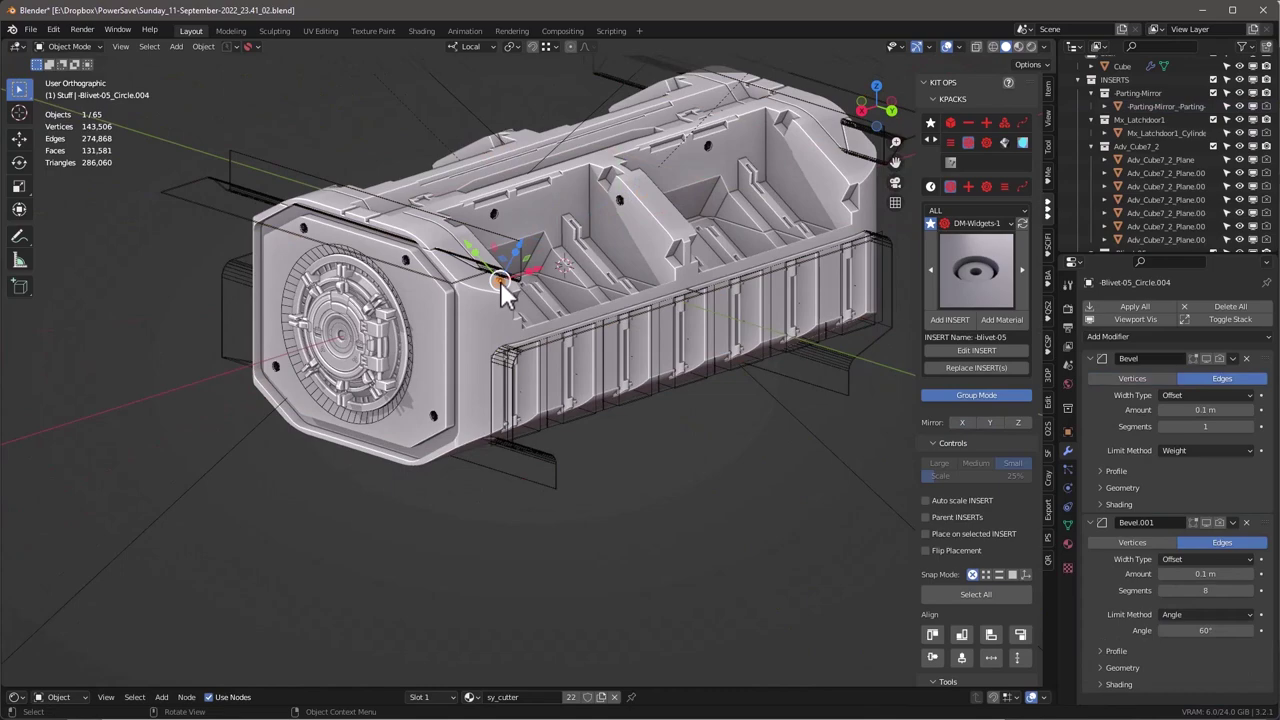
left_click(962, 422)
middle_click_drag(505, 392, 452, 314)
scroll(452, 314, "down", 2)
scroll(609, 206, "up", 3)
left_click(640, 498)
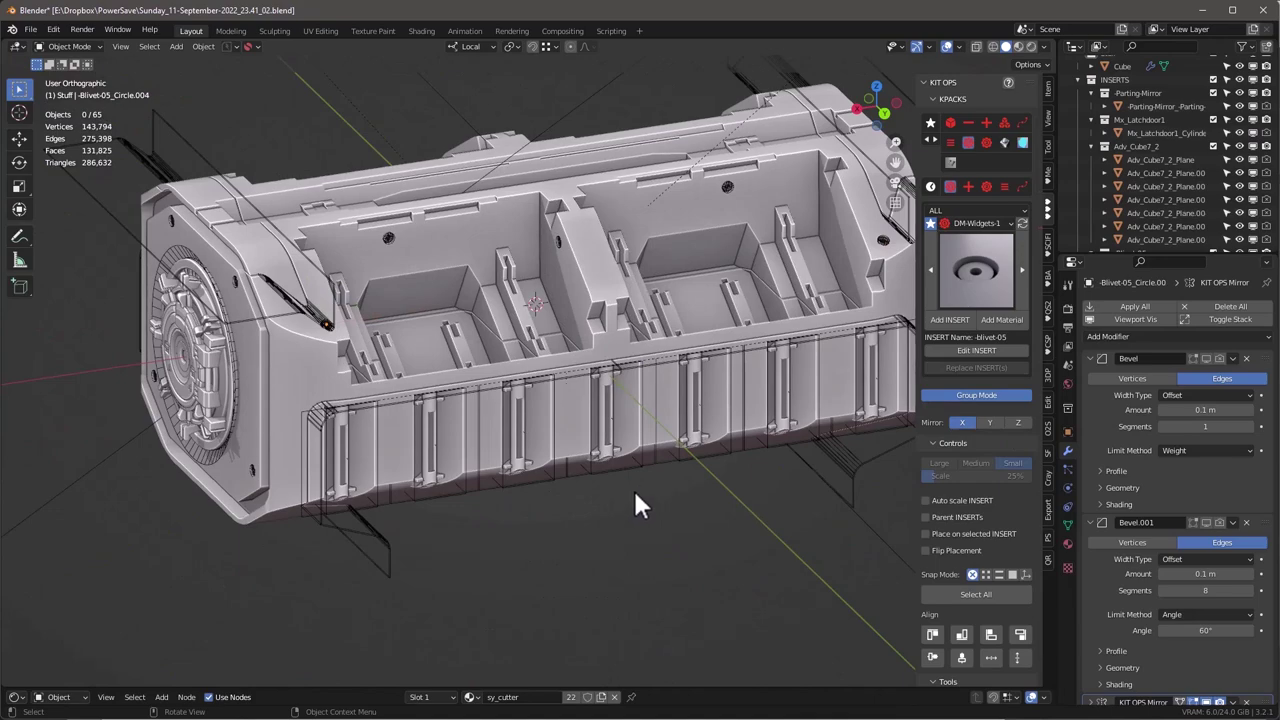
Examine the crate in Material Preview with overlays hidden, then restore solid shading and overlays.
left_click(947, 47)
middle_click_drag(742, 228, 622, 272)
key("z")
mouse_move(654, 517)
middle_mouse_down()
mouse_move(571, 451)
mouse_move(560, 506)
mouse_move(652, 482)
middle_mouse_up()
scroll(652, 468, "down", 1)
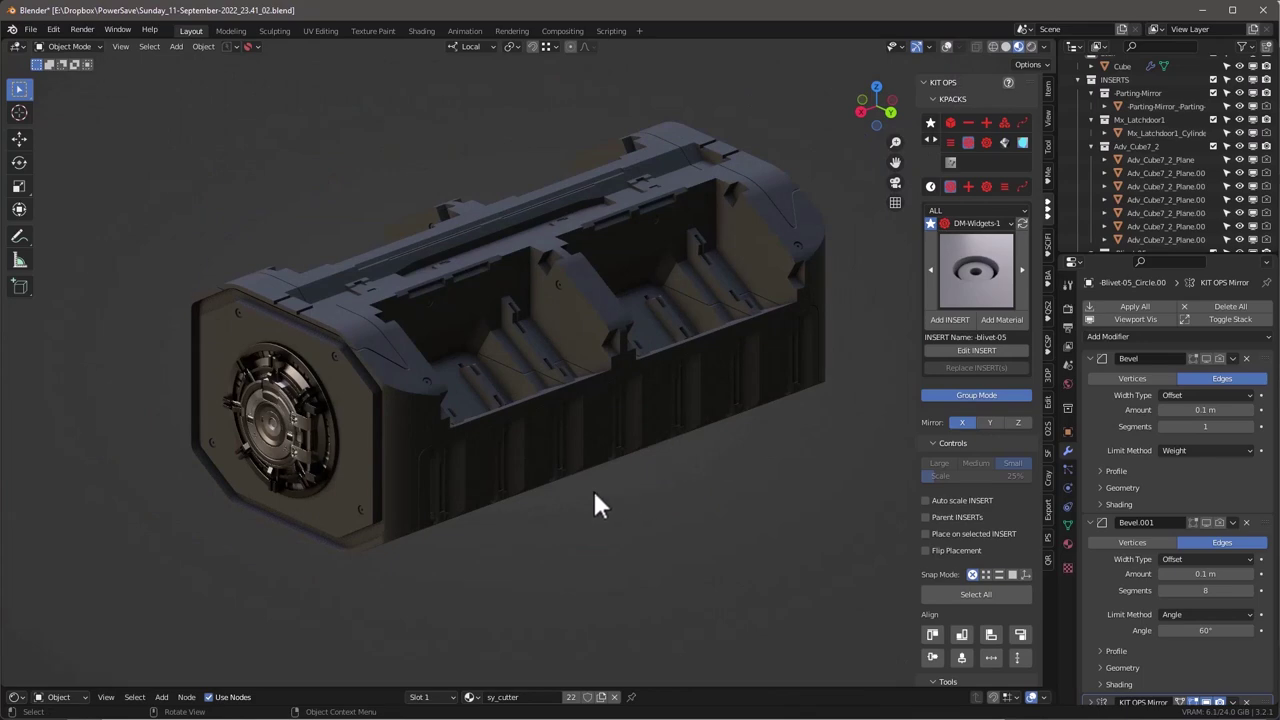
key("z")
middle_click_drag(732, 458, 697, 390)
left_click(960, 45)
Assign the KO-Metal sy_steel_mat material to the end panel's upper-corner blivet.
middle_click_drag(700, 271, 351, 341)
scroll(360, 345, "up", 5)
left_click(385, 345)
scroll(415, 351, "down", 4)
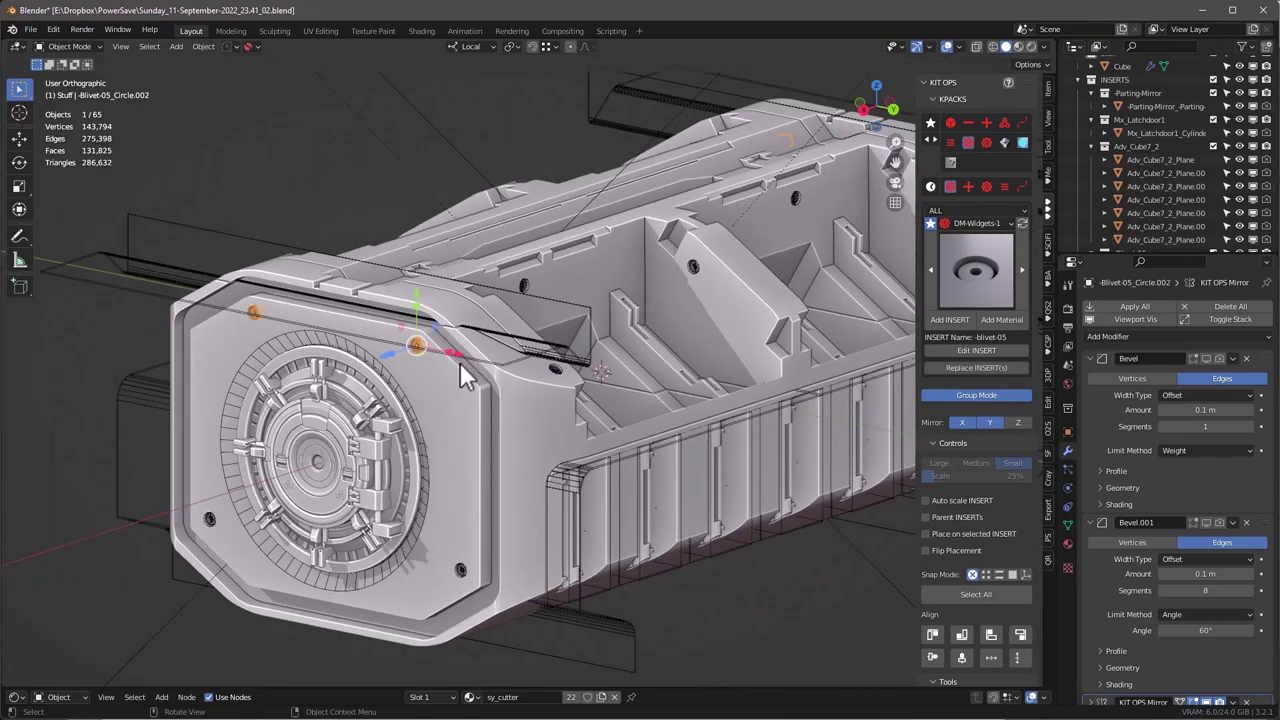
scroll(430, 374, "up", 1)
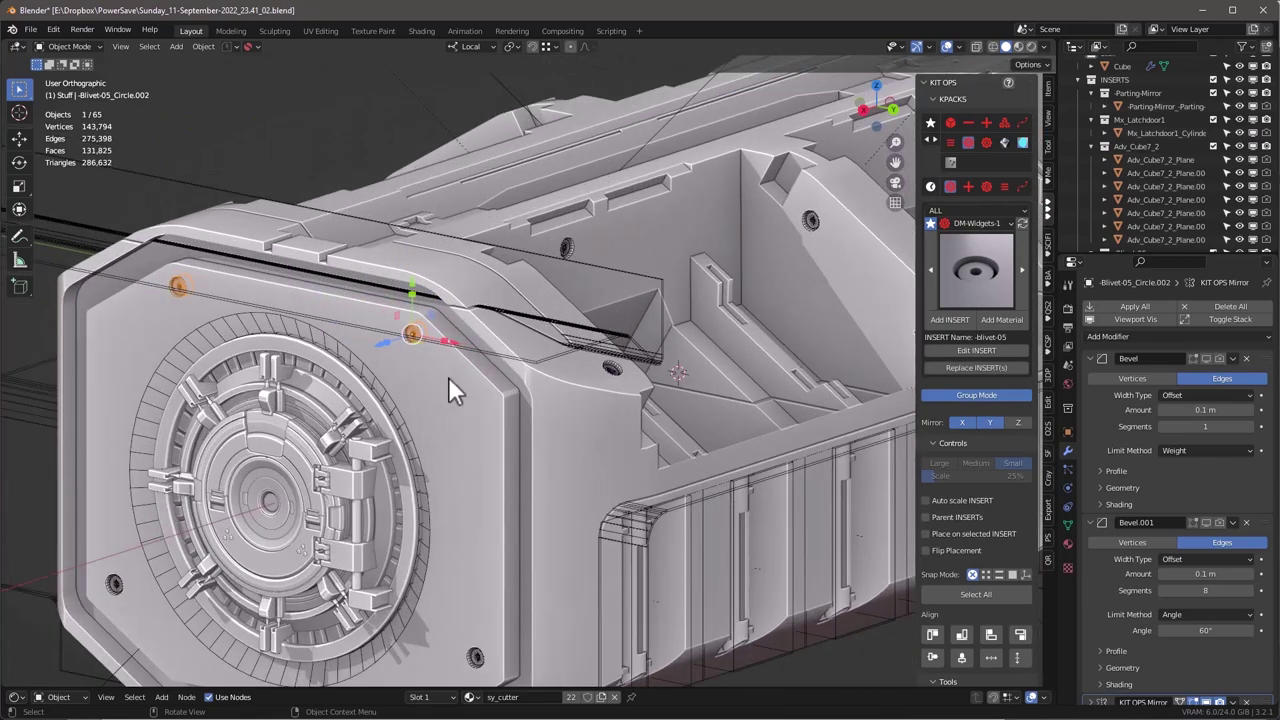
left_click(982, 223)
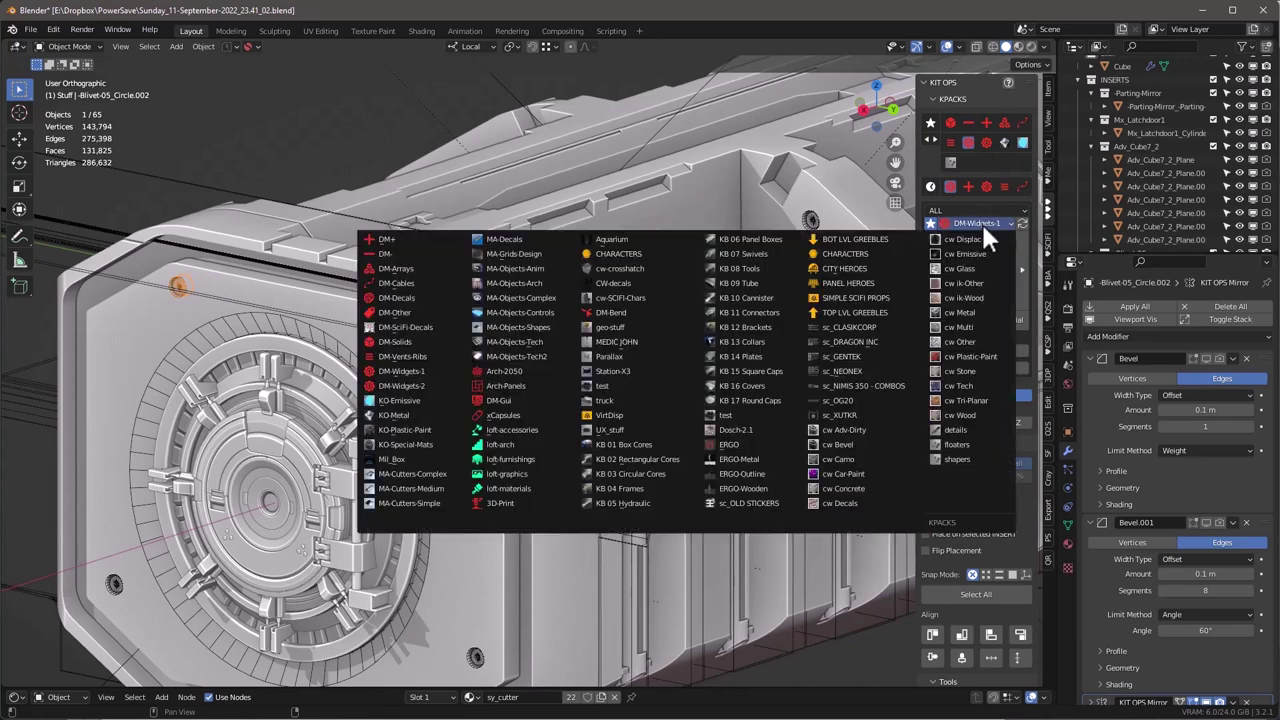
left_click(390, 414)
left_click(973, 268)
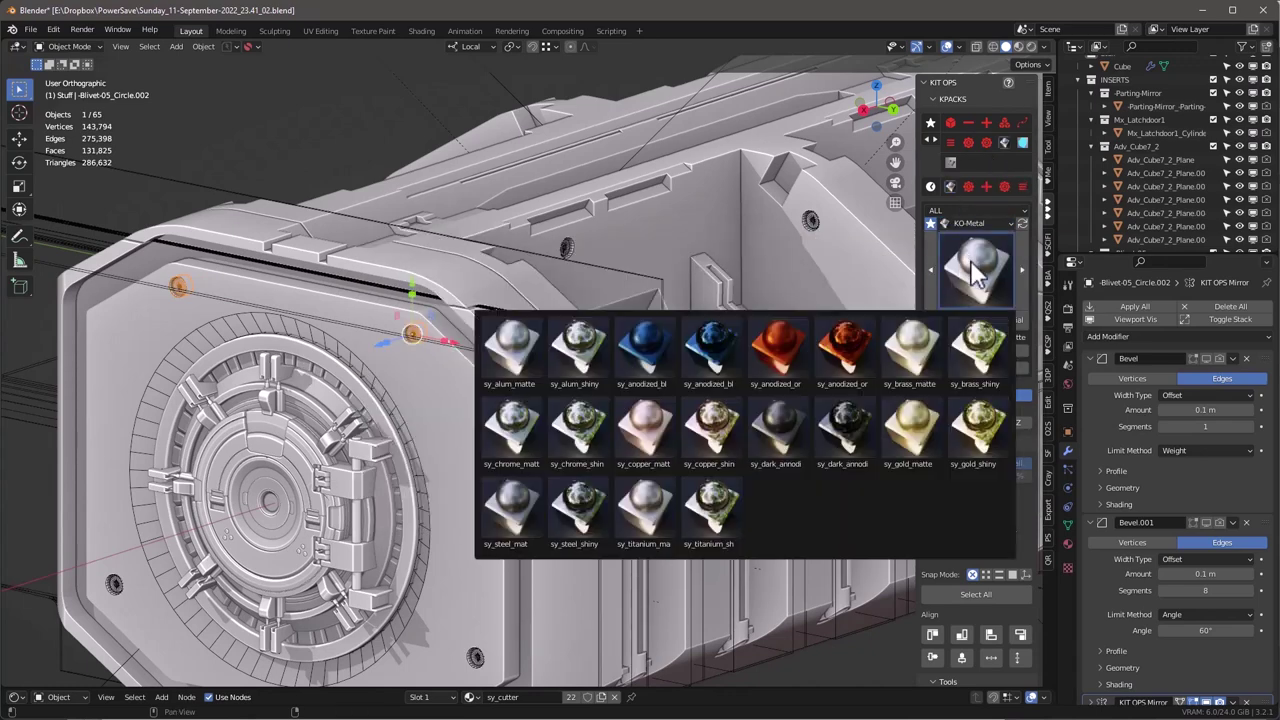
left_click(512, 520)
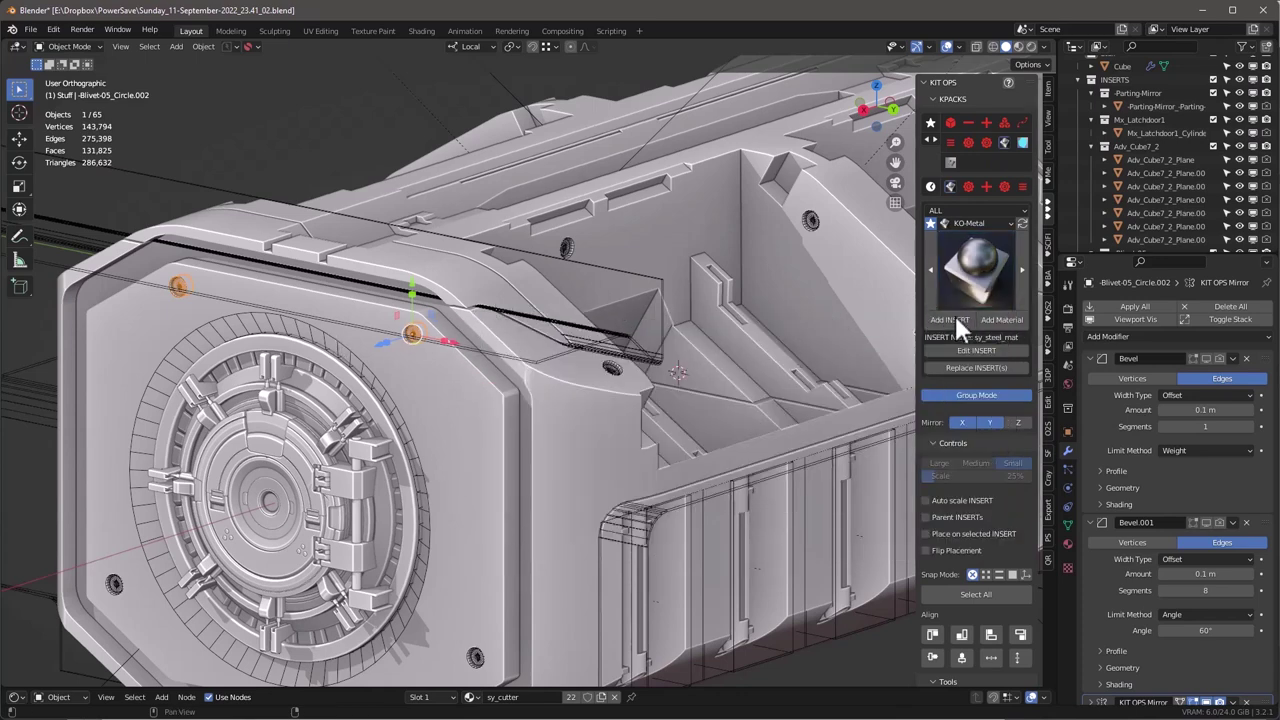
left_click(1006, 319)
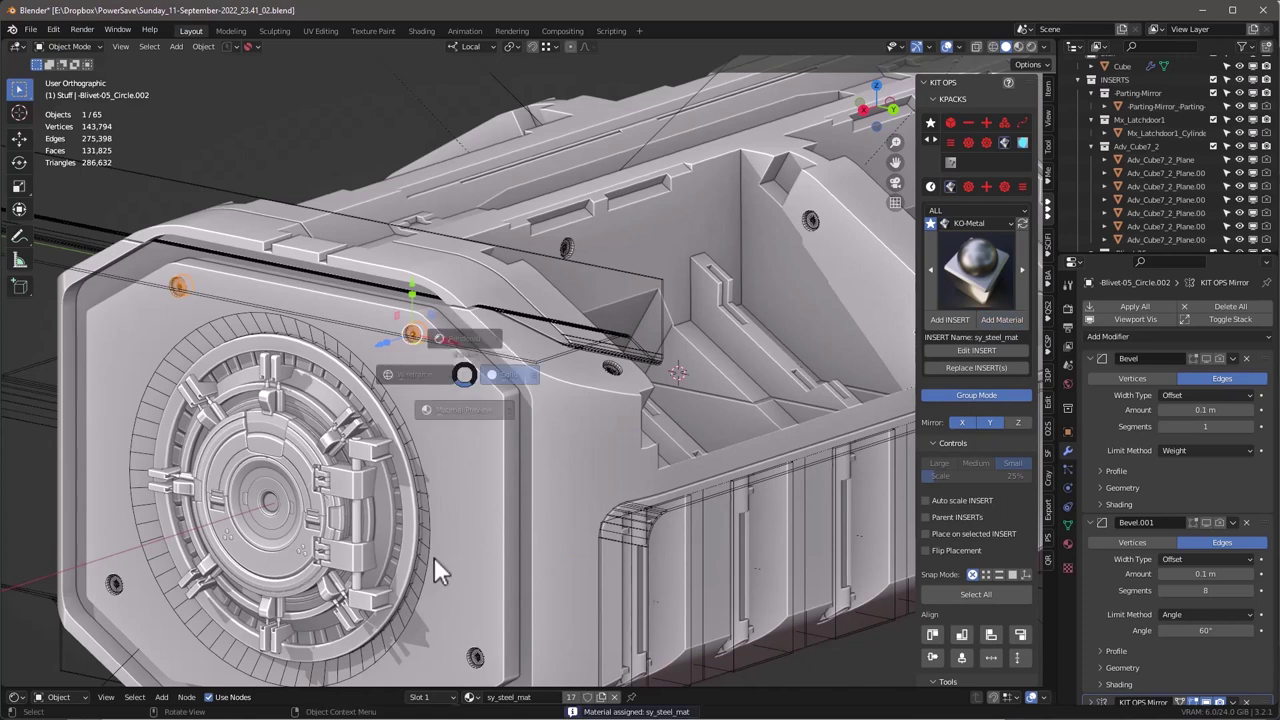
Switch the viewport to Material Preview and check the end panel's blivets with overlays temporarily hidden.
key("z")
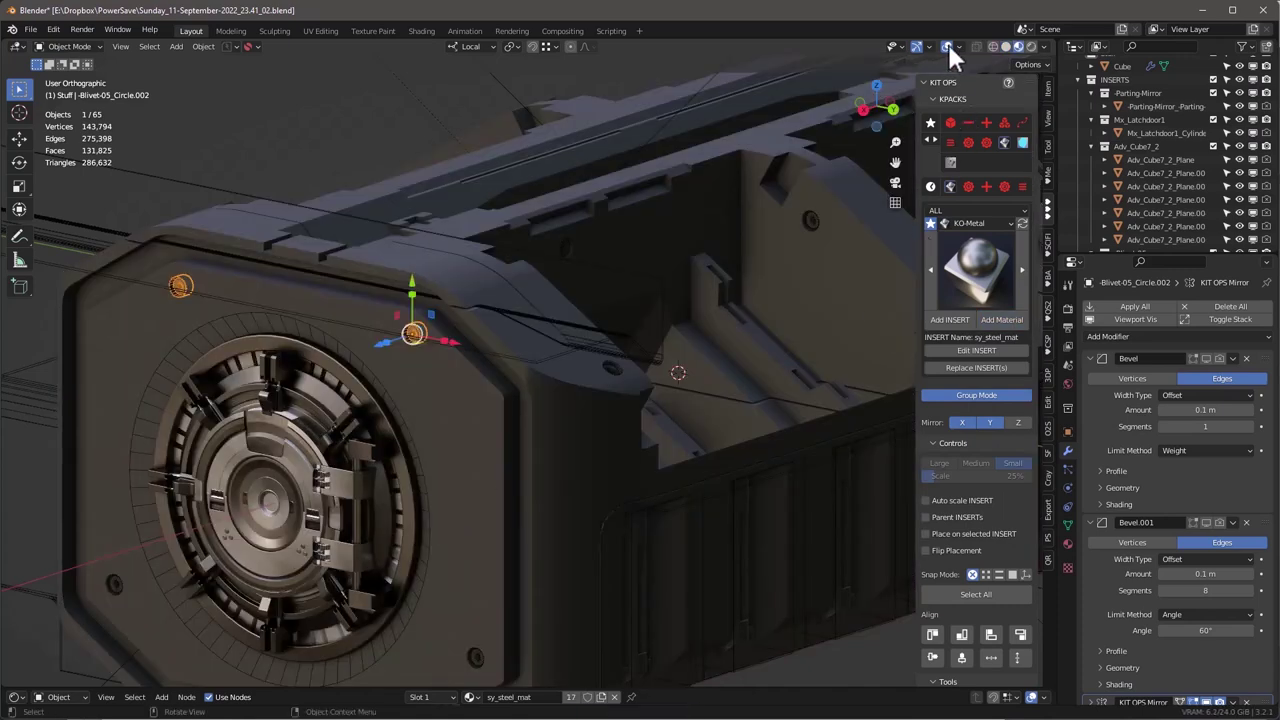
mouse_move(691, 200)
middle_mouse_down()
mouse_move(423, 371)
mouse_move(476, 333)
mouse_move(640, 393)
middle_mouse_up()
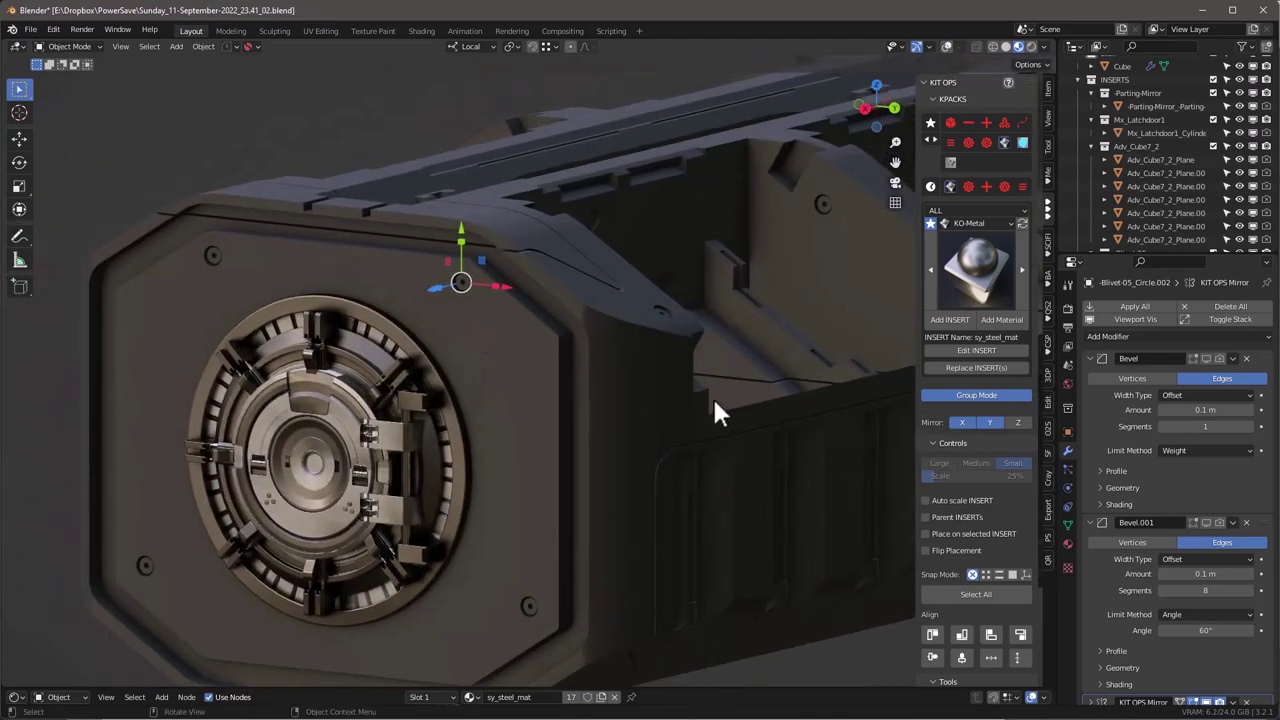
left_click(945, 46)
Add a second material slot to the crate body and assign sy_steel_mat to it.
left_click(513, 426)
left_click(1066, 543)
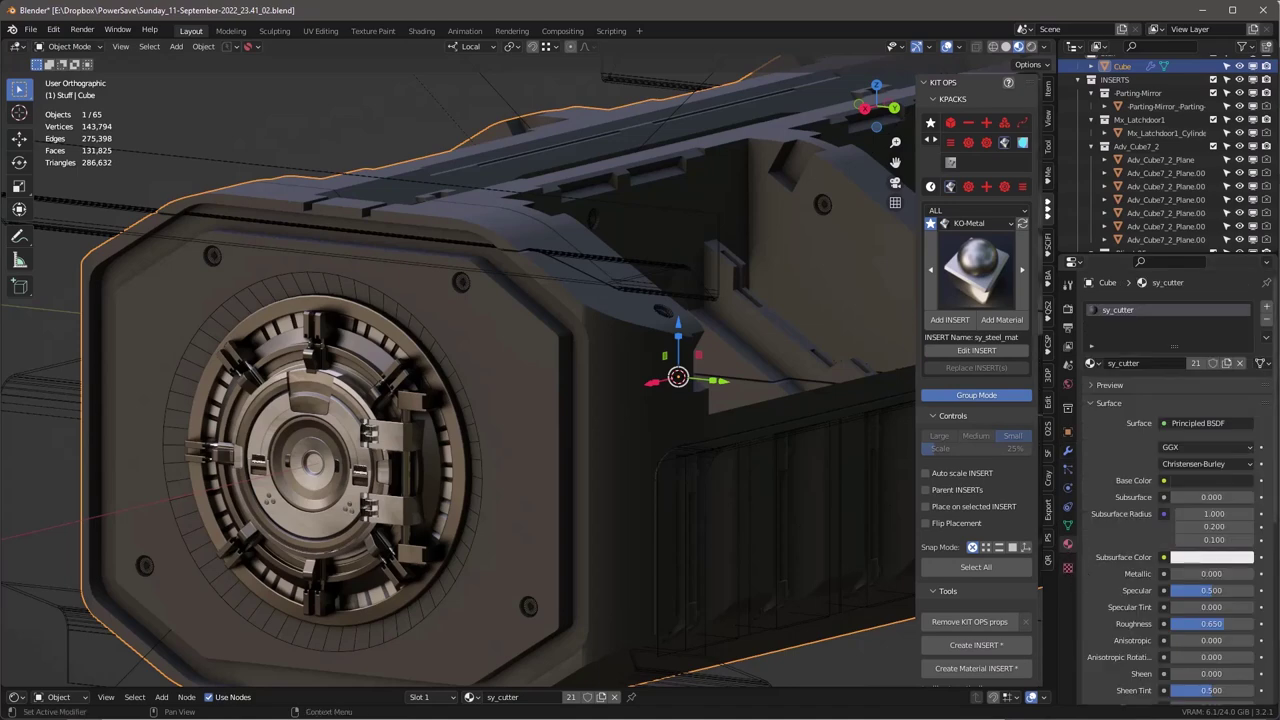
left_click(1267, 307)
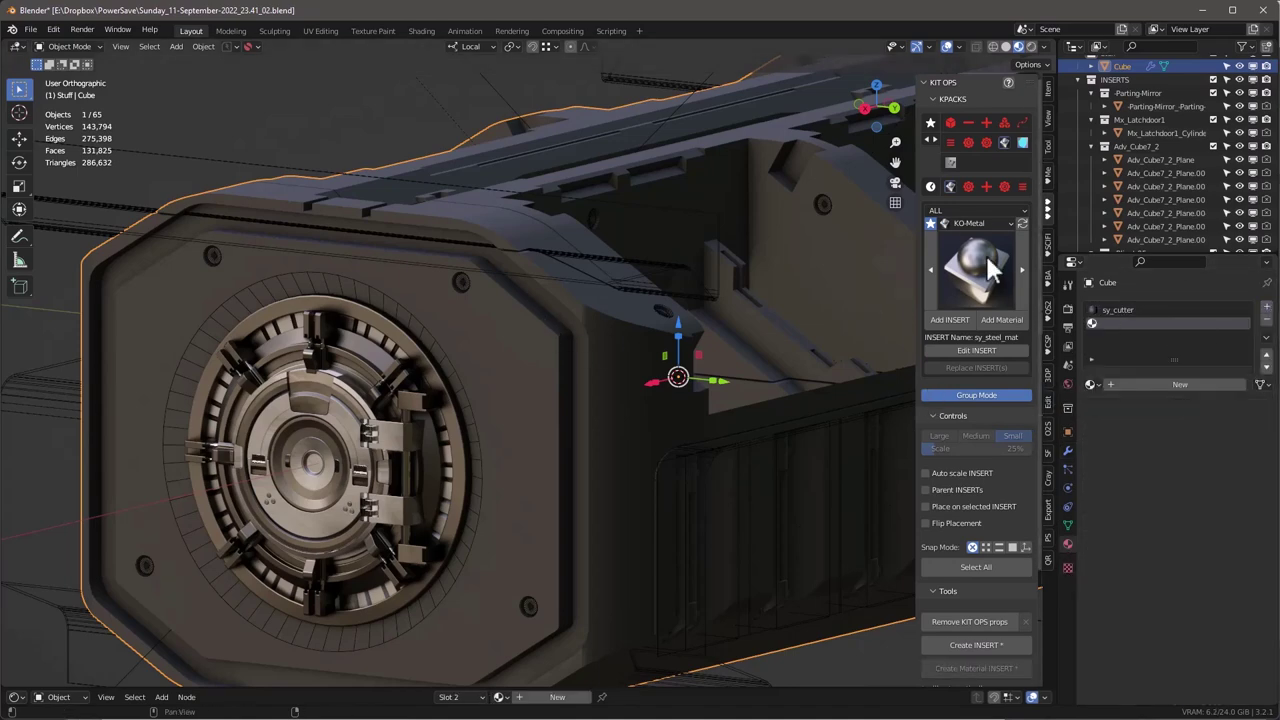
left_click(1001, 318)
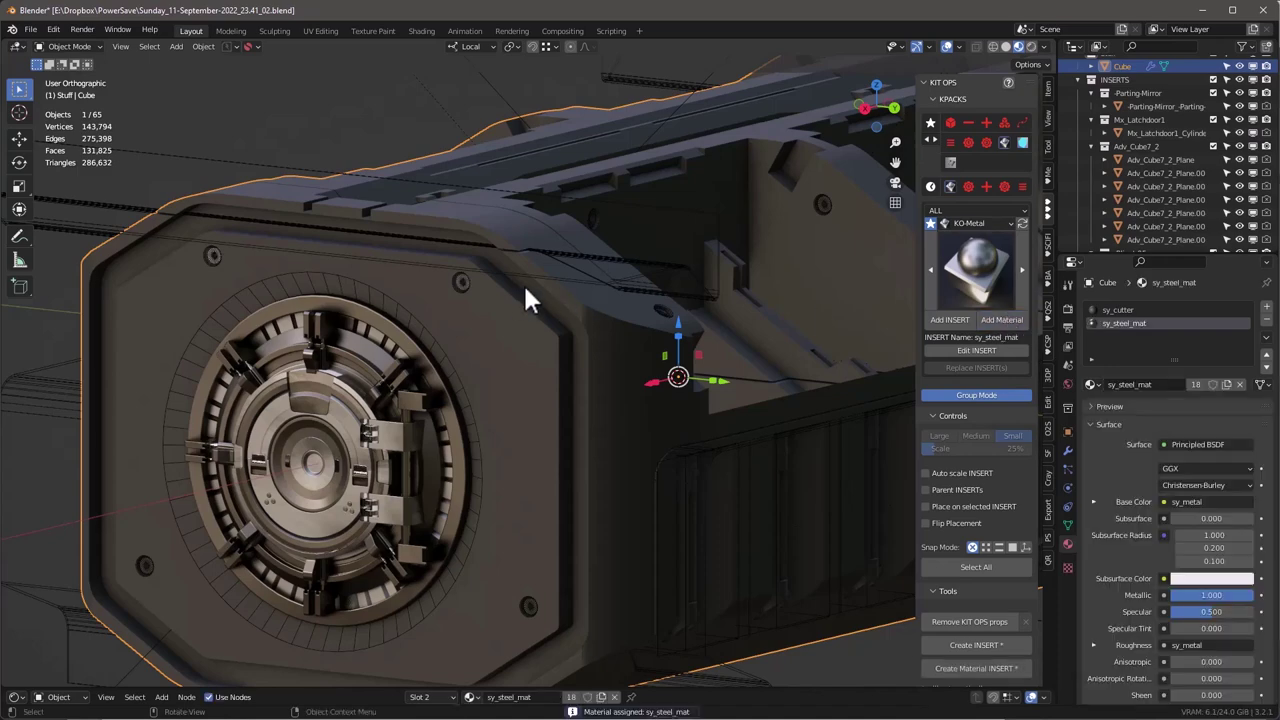
left_click(946, 46)
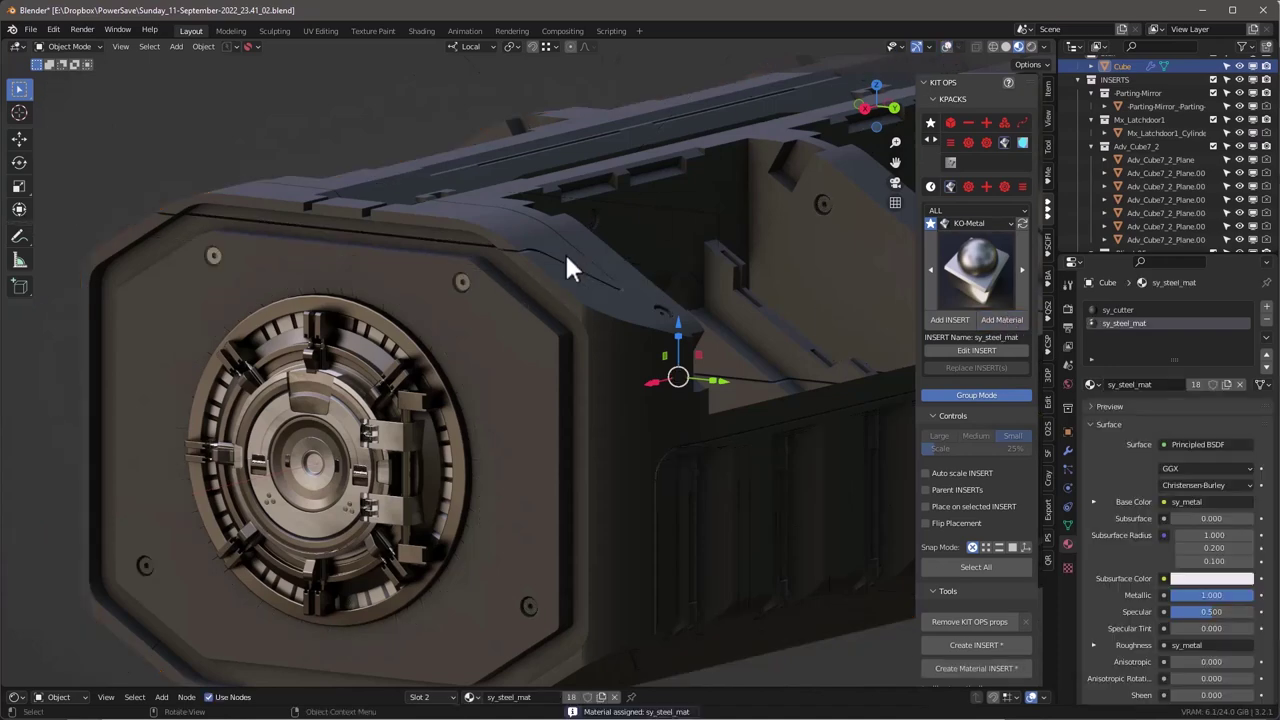
scroll(530, 243, "down", 1)
scroll(480, 290, "up", 2)
middle_click_drag(433, 268, 362, 283)
scroll(345, 280, "up", 2)
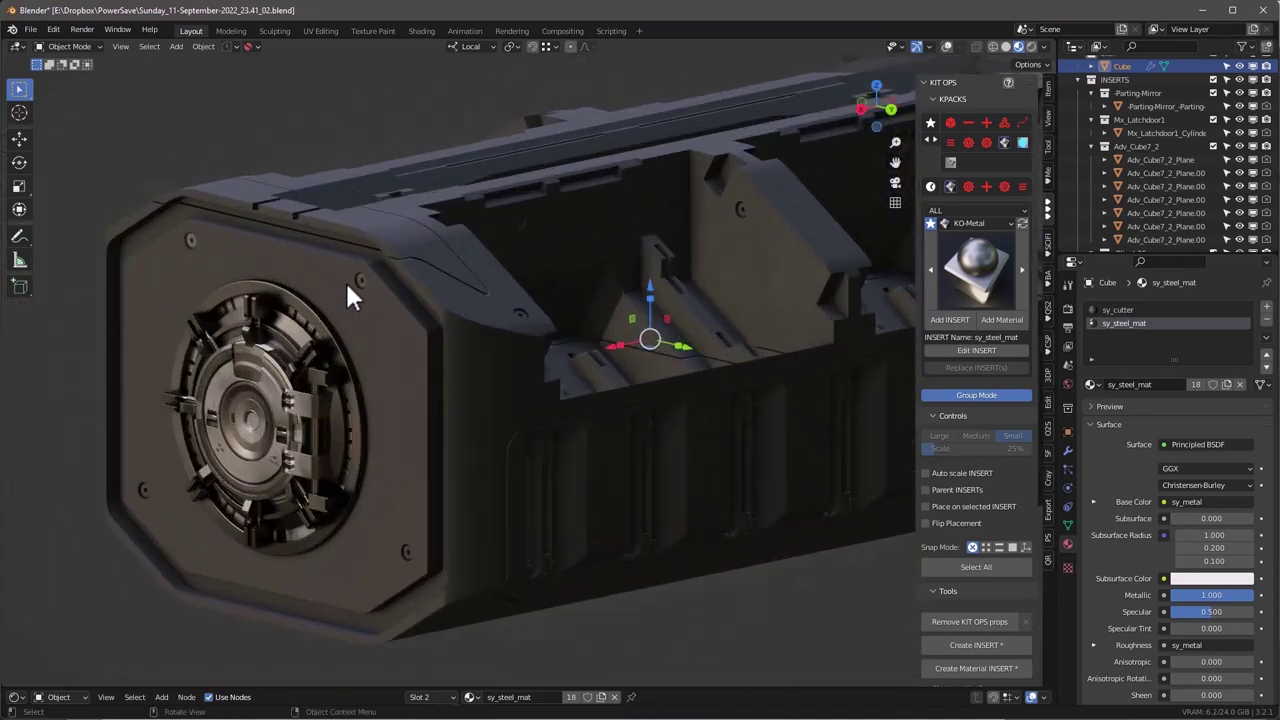
left_click(945, 44)
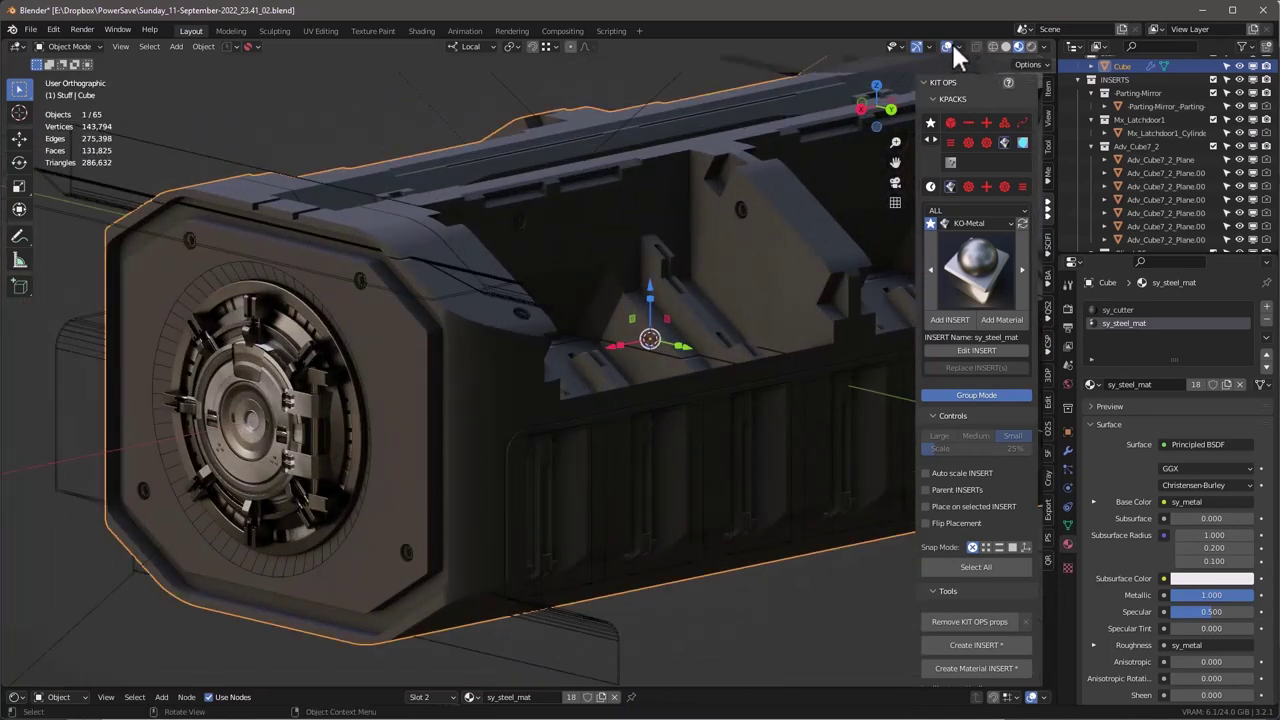
Turn off Group Mode and assign sy_steel_mat to the latch door's circular cutter alone.
key("KP_5")
left_click(325, 281)
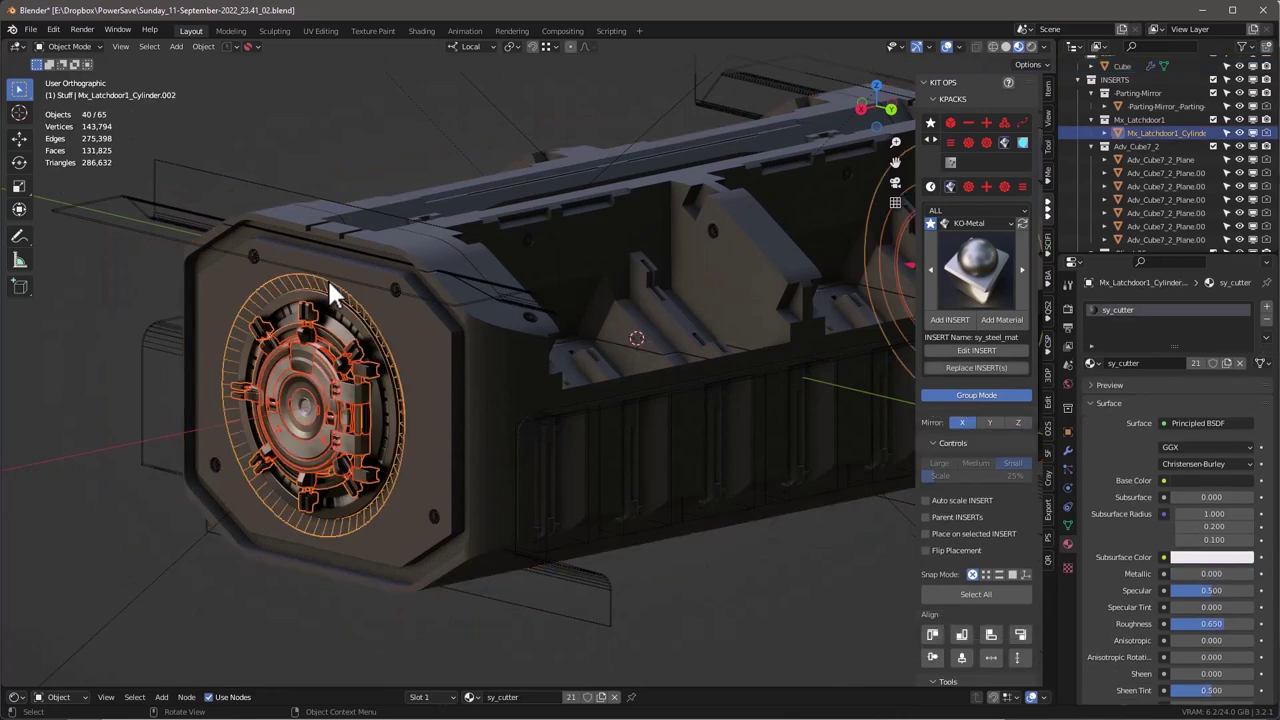
middle_click_drag(634, 363, 433, 348)
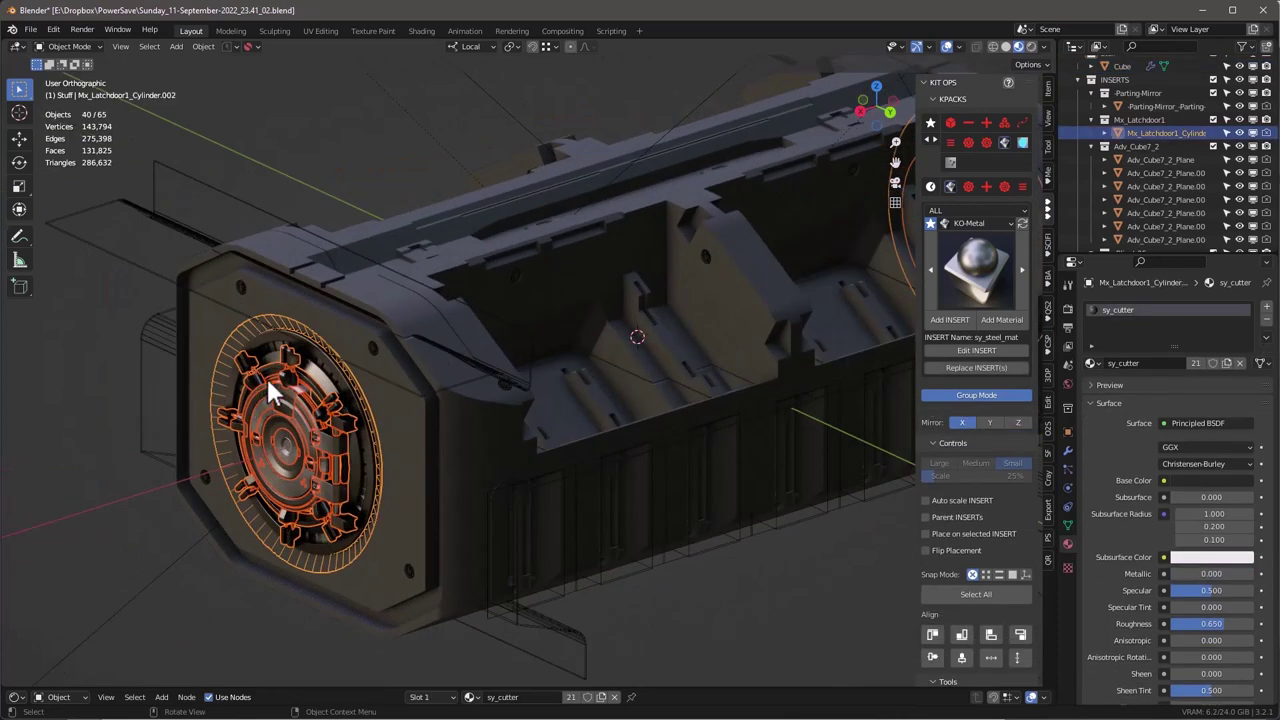
scroll(258, 387, "up", 2)
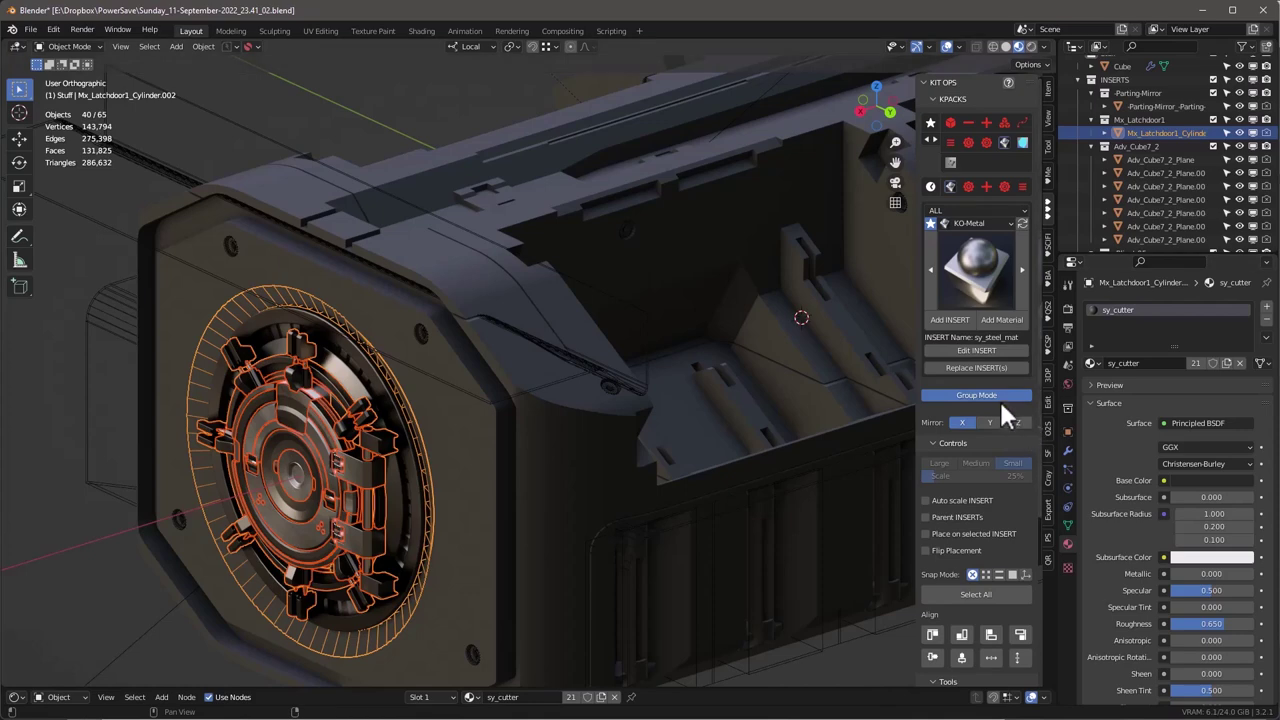
left_click(331, 307)
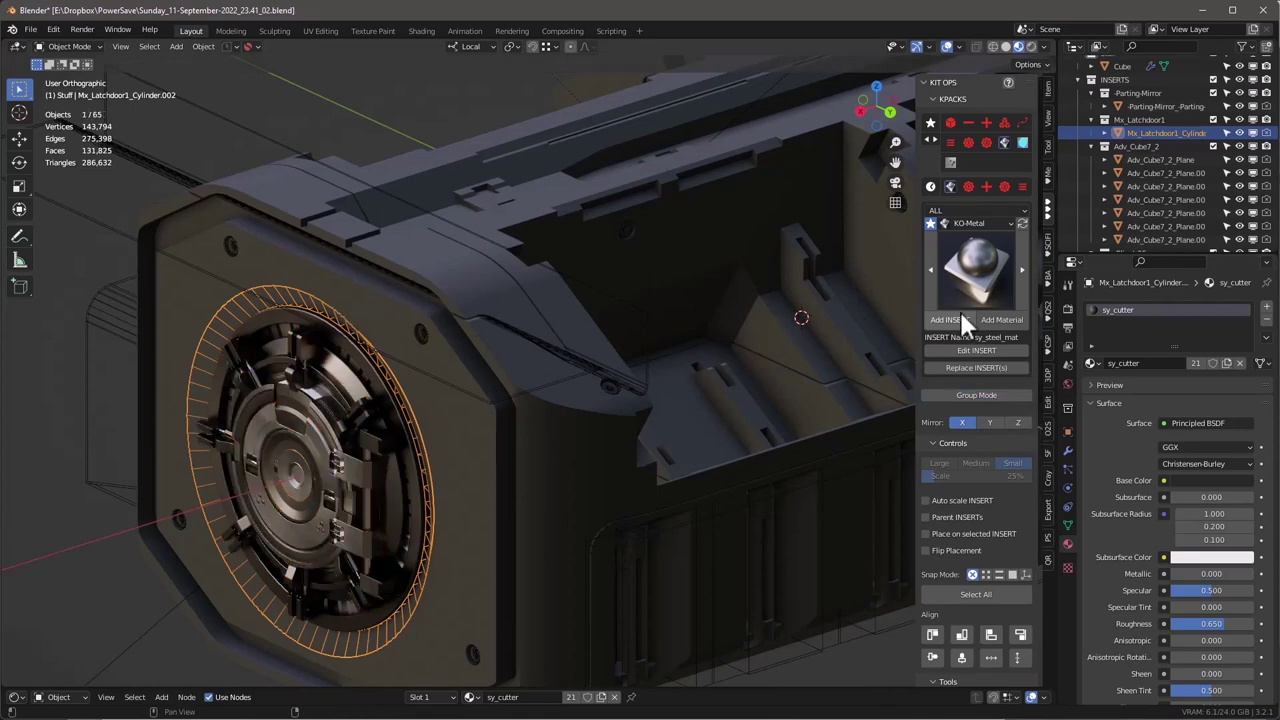
left_click(1000, 319)
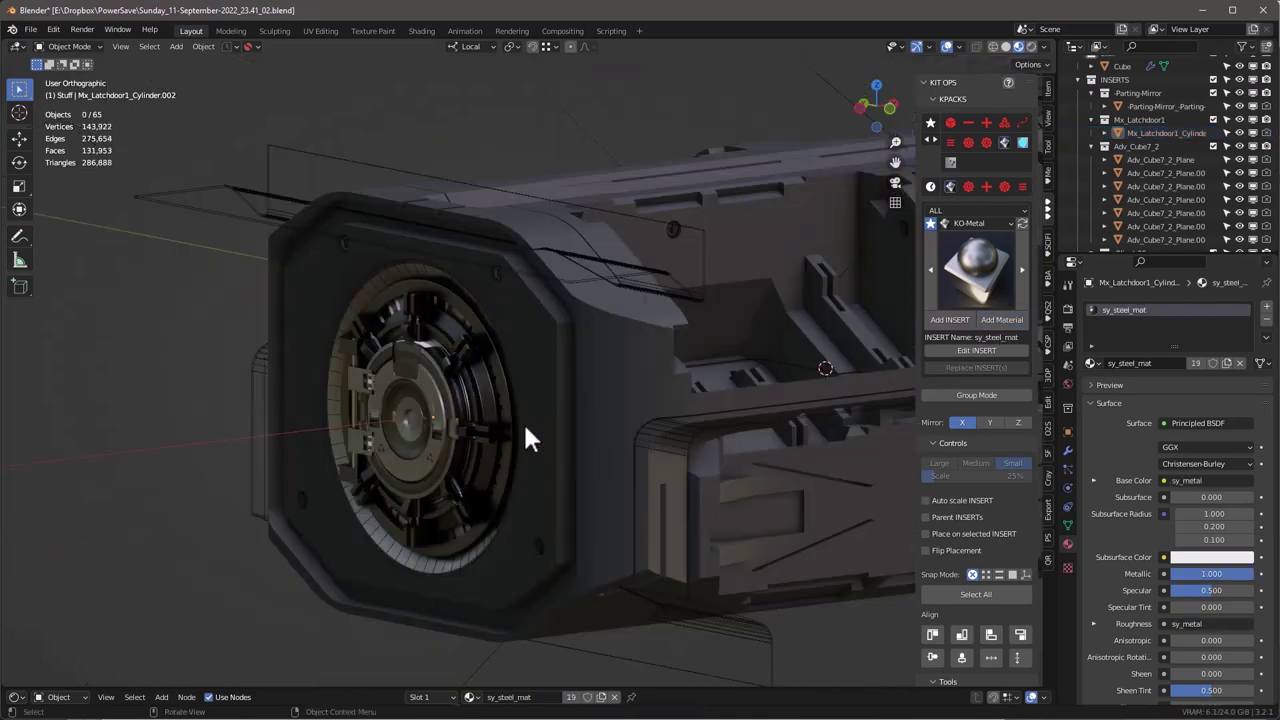
middle_click_drag(530, 440, 385, 345)
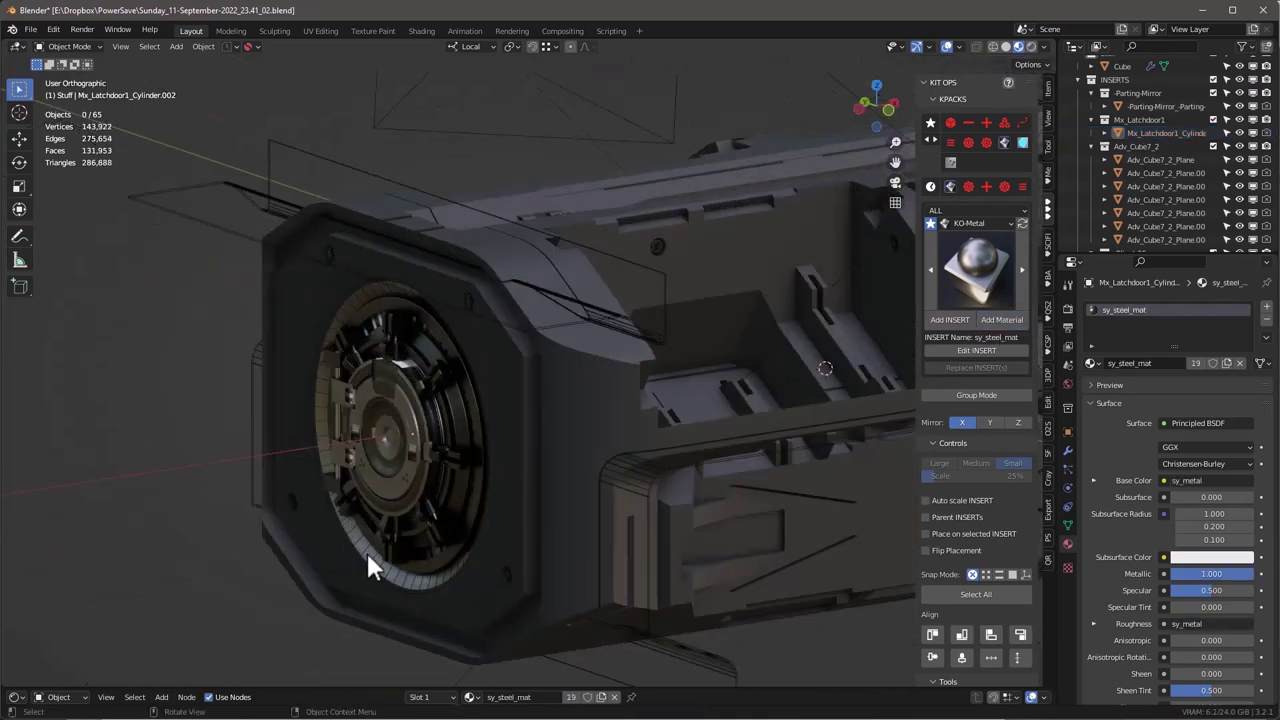
Replace the crate body's sy_cutter material with the KO-Metal dark anodized matte material (sy_dark_annodized_matte).
middle_click_drag(447, 397, 651, 449)
scroll(583, 423, "up", 2)
middle_click_drag(613, 382, 544, 473)
middle_click_drag(670, 500, 617, 526)
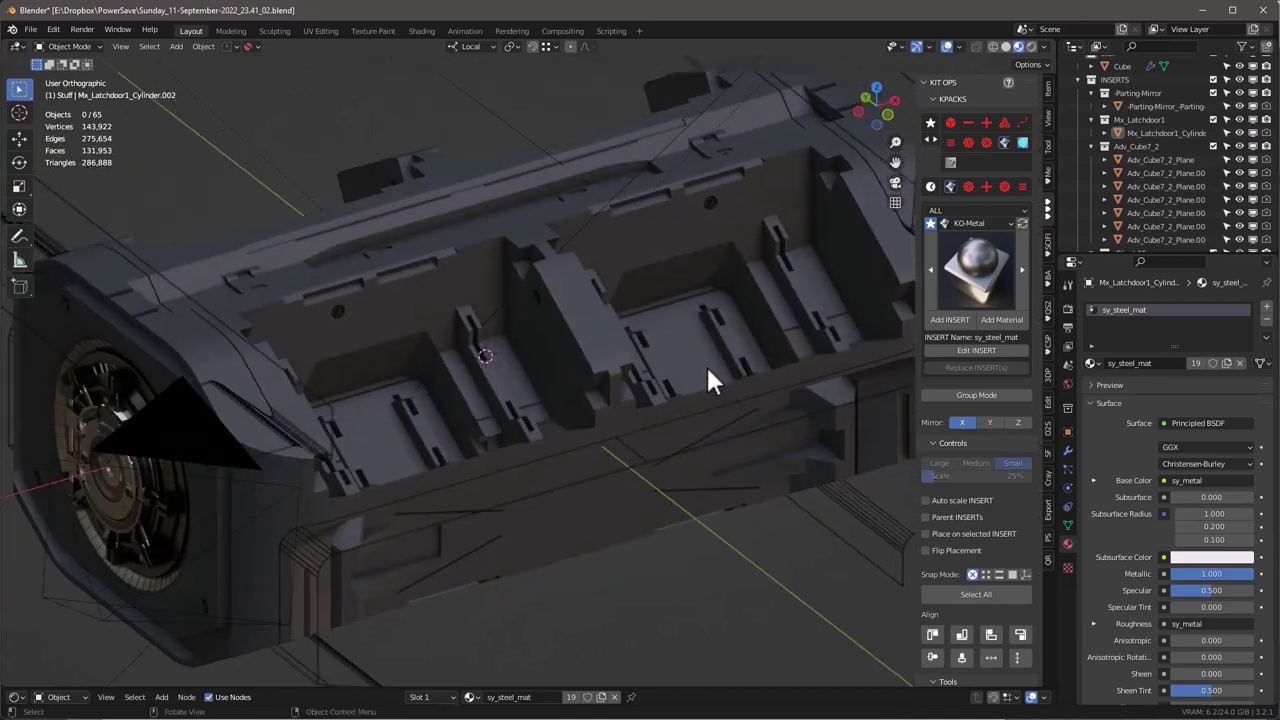
middle_click_drag(619, 399, 645, 395)
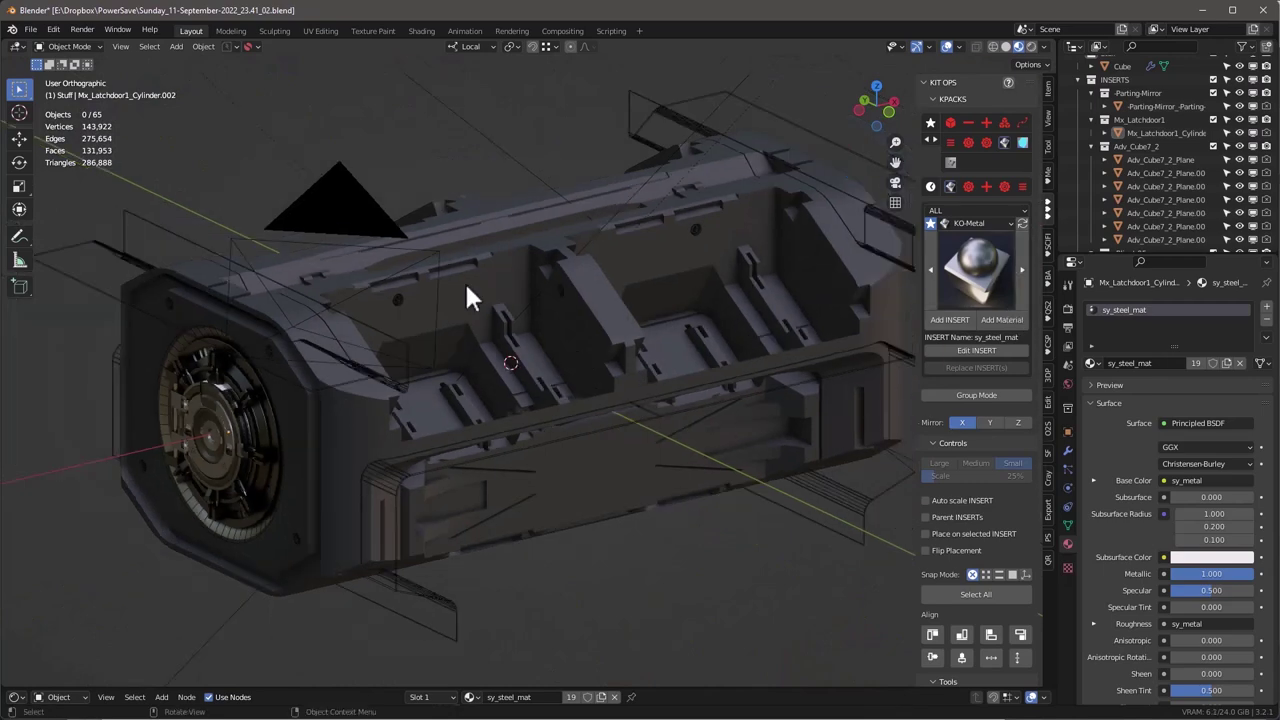
left_click(536, 236)
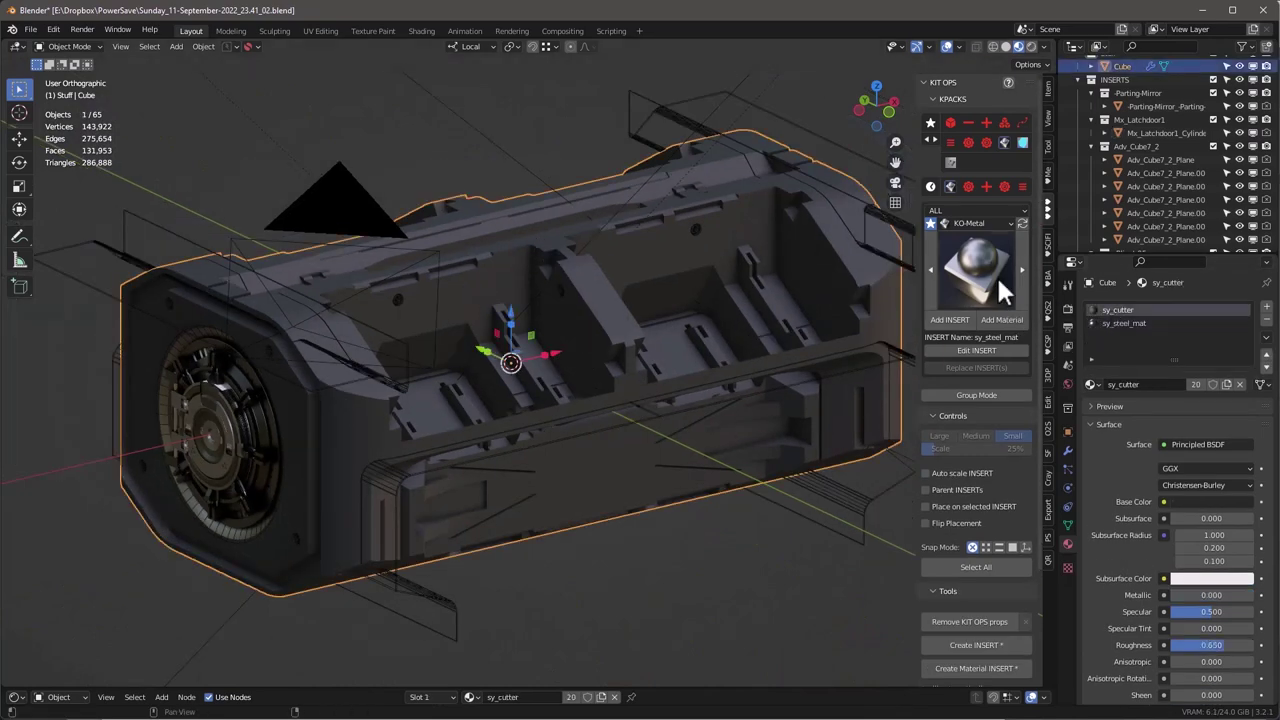
left_click(1006, 280)
left_click(795, 410)
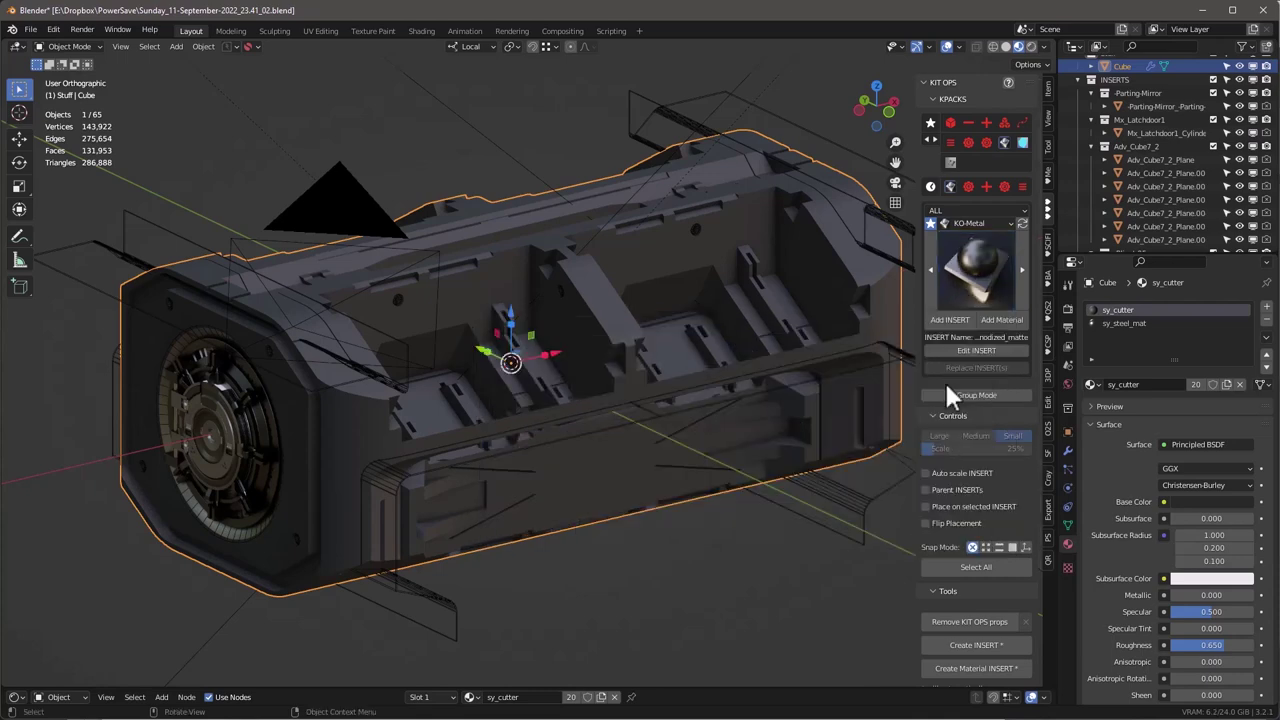
left_click(1002, 317)
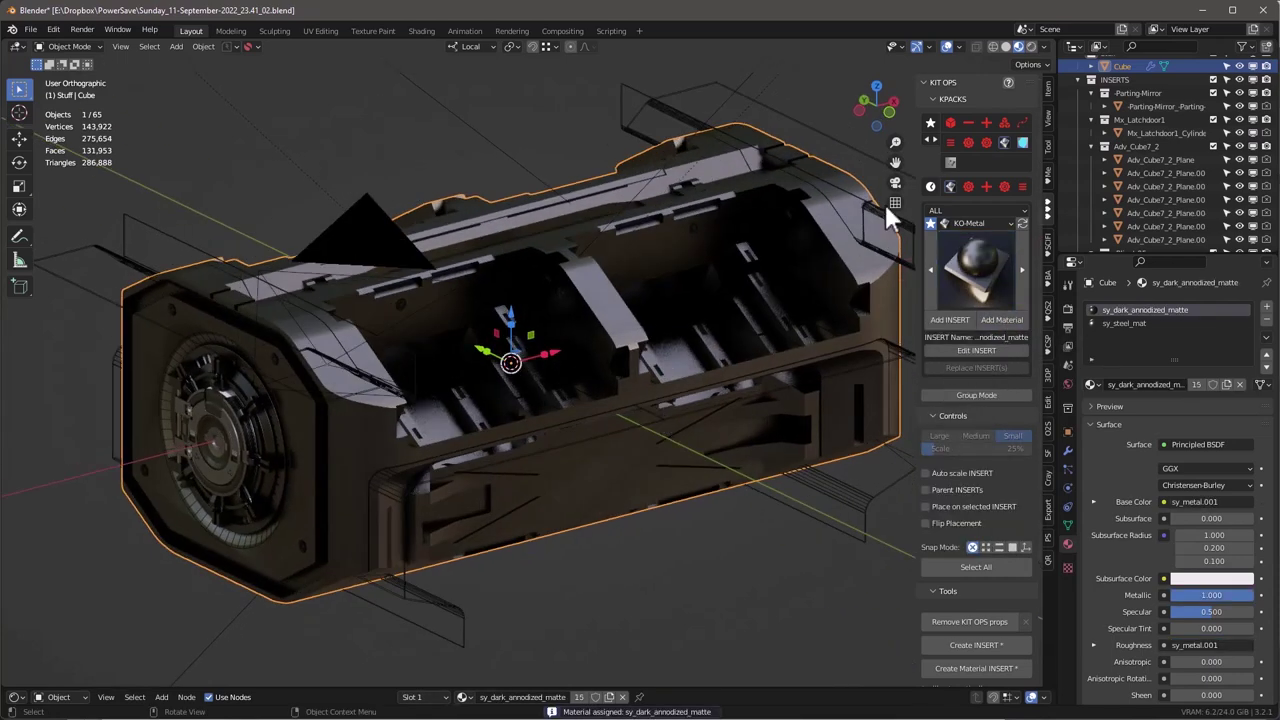
scroll(592, 266, "down", 3)
scroll(596, 265, "up", 2)
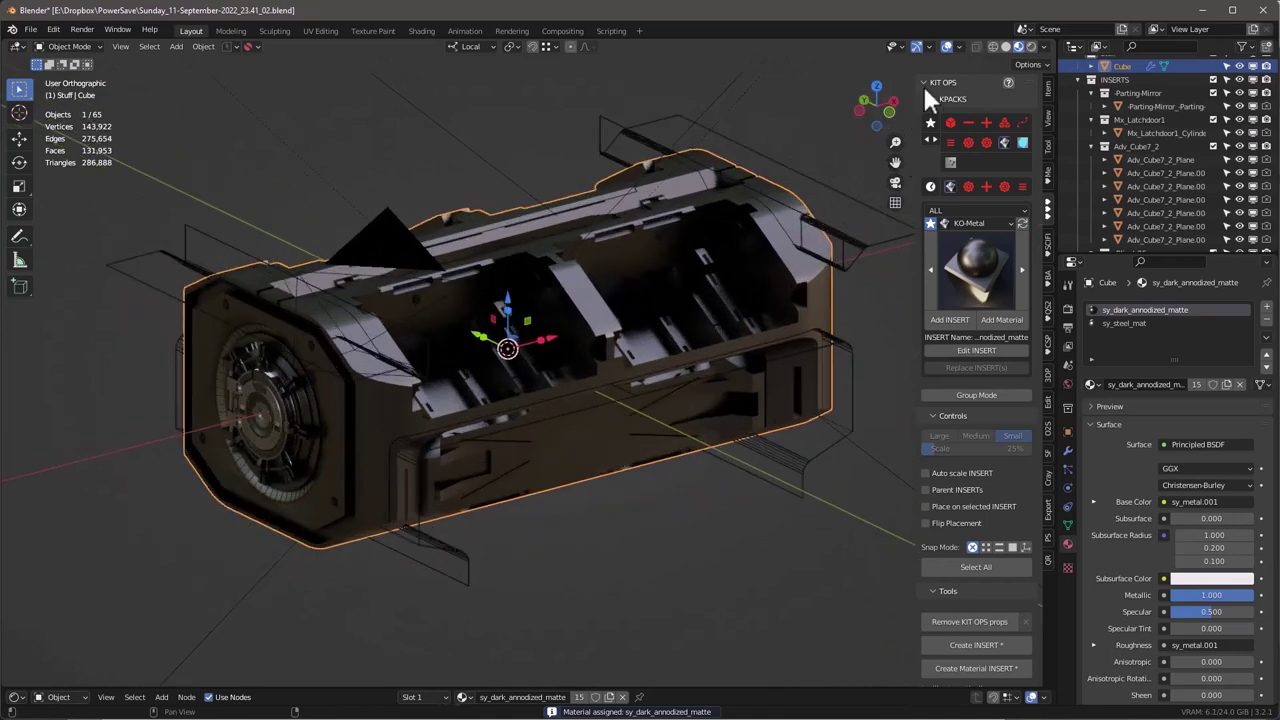
left_click(947, 47)
scroll(1110, 145, "up", 1)
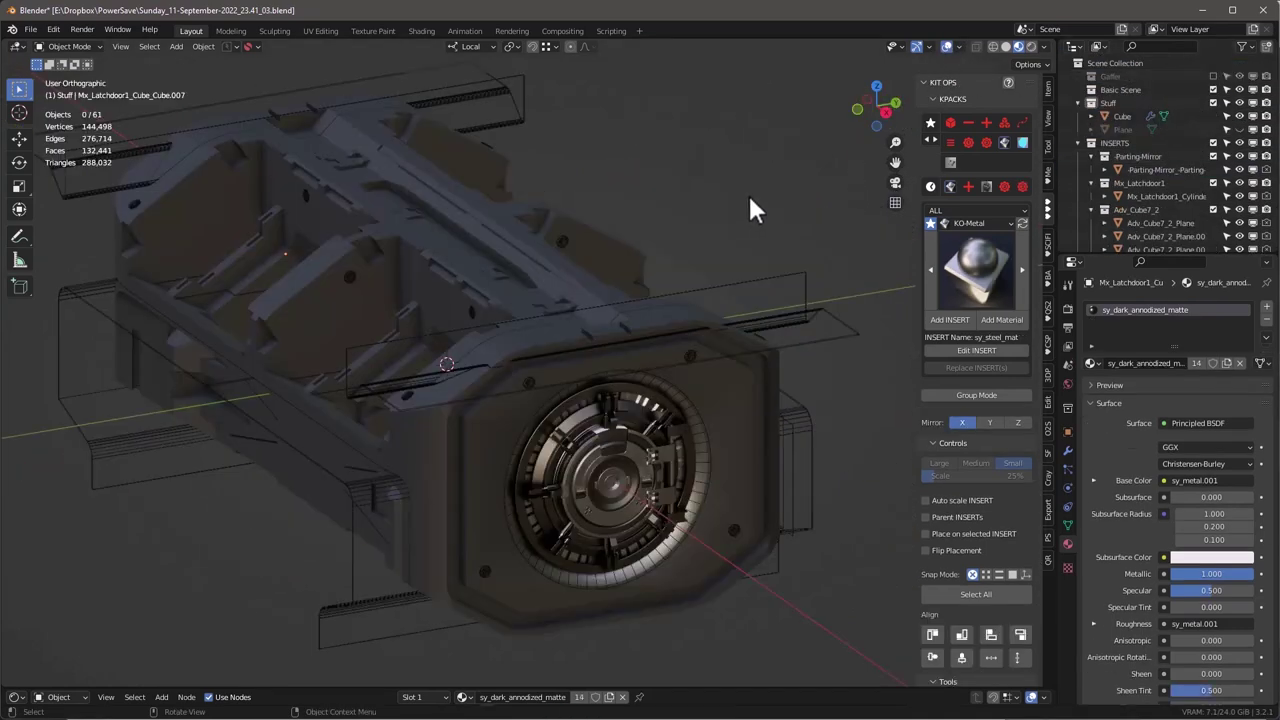
Turn on Group Mode and delete the whole latch door insert from the crate's end panel.
middle_click_drag(750, 196, 728, 232)
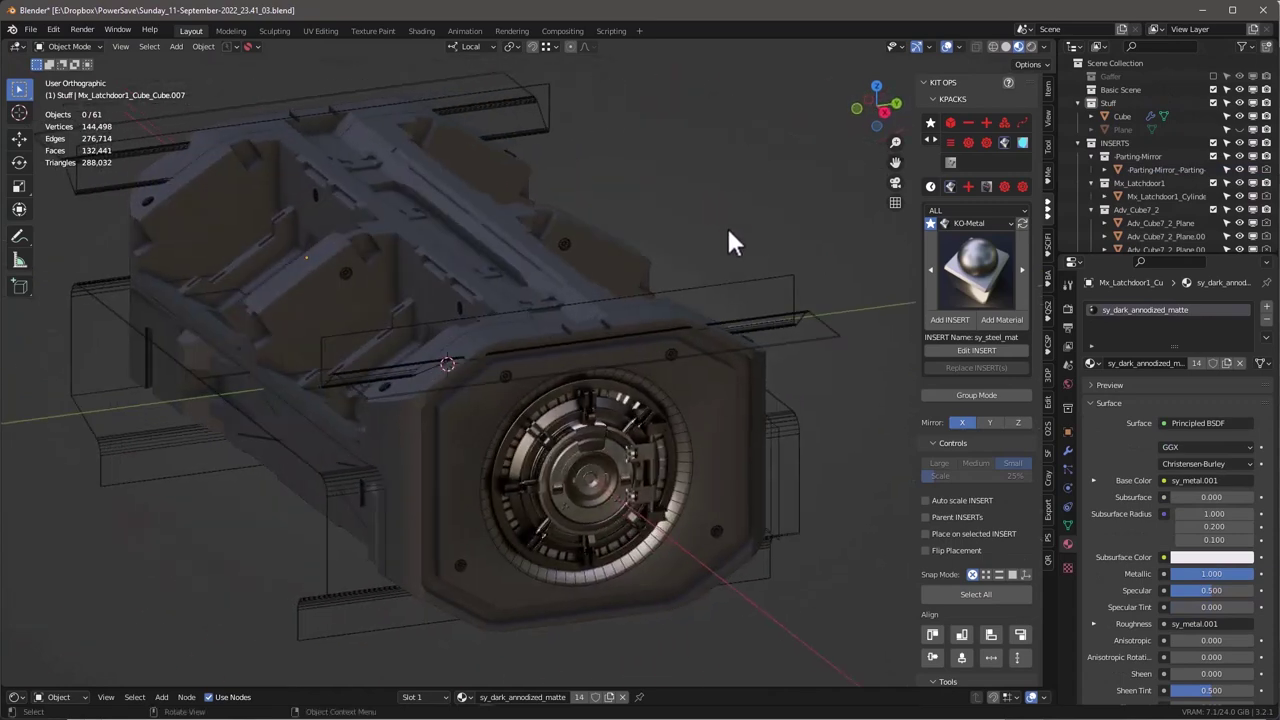
left_click(655, 392)
middle_click_drag(623, 421, 640, 425)
left_click(641, 418)
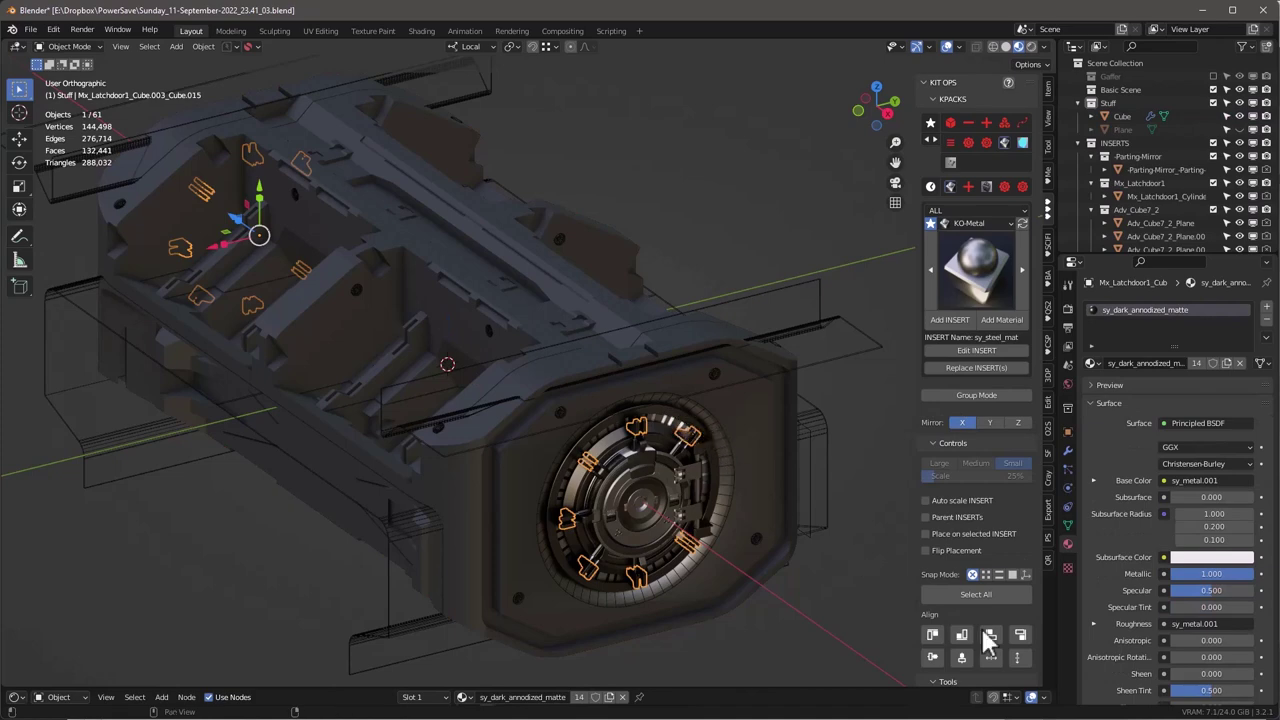
scroll(663, 405, "up", 1)
middle_click_drag(663, 405, 680, 392)
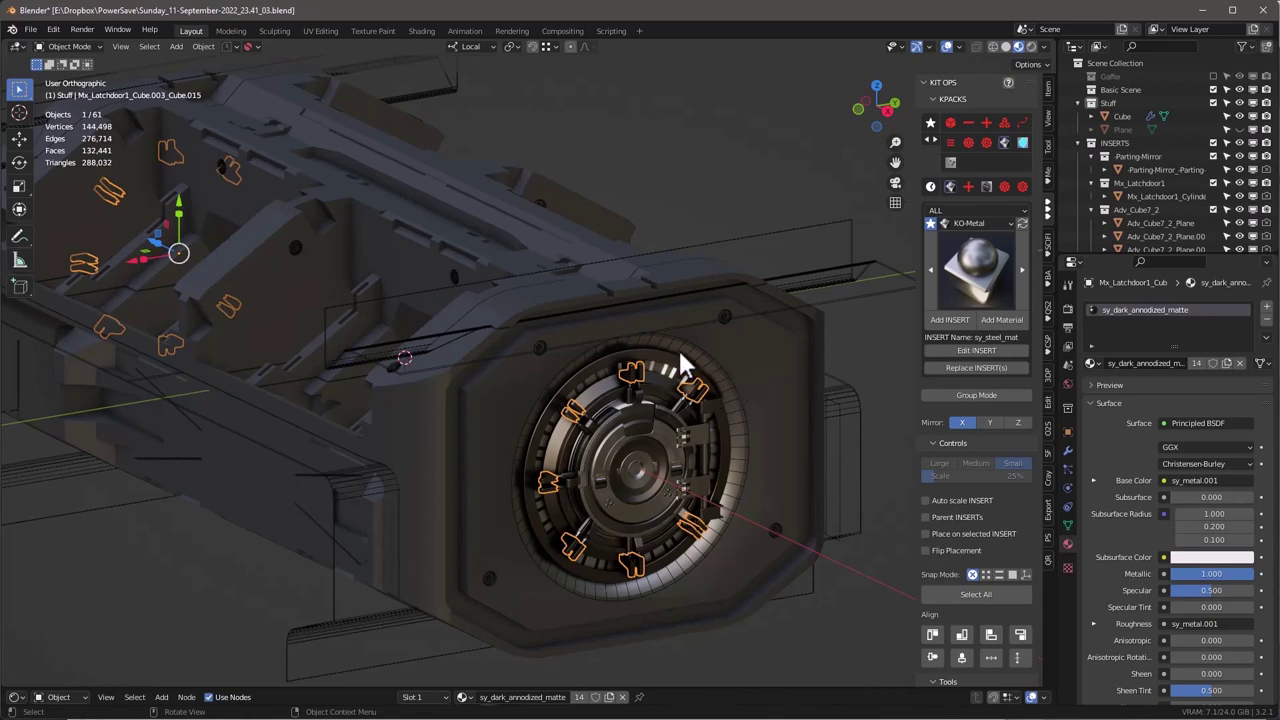
left_click(680, 360)
left_click(678, 362)
middle_click_drag(623, 400, 632, 418)
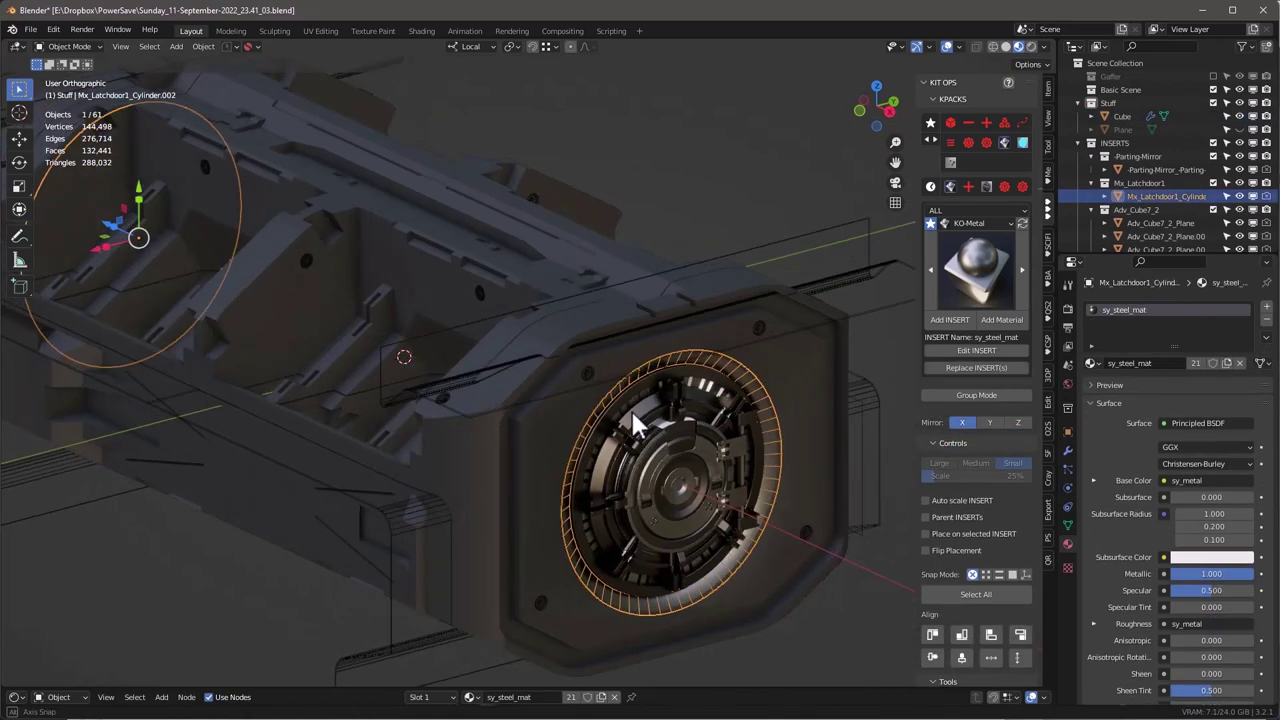
left_click(975, 394)
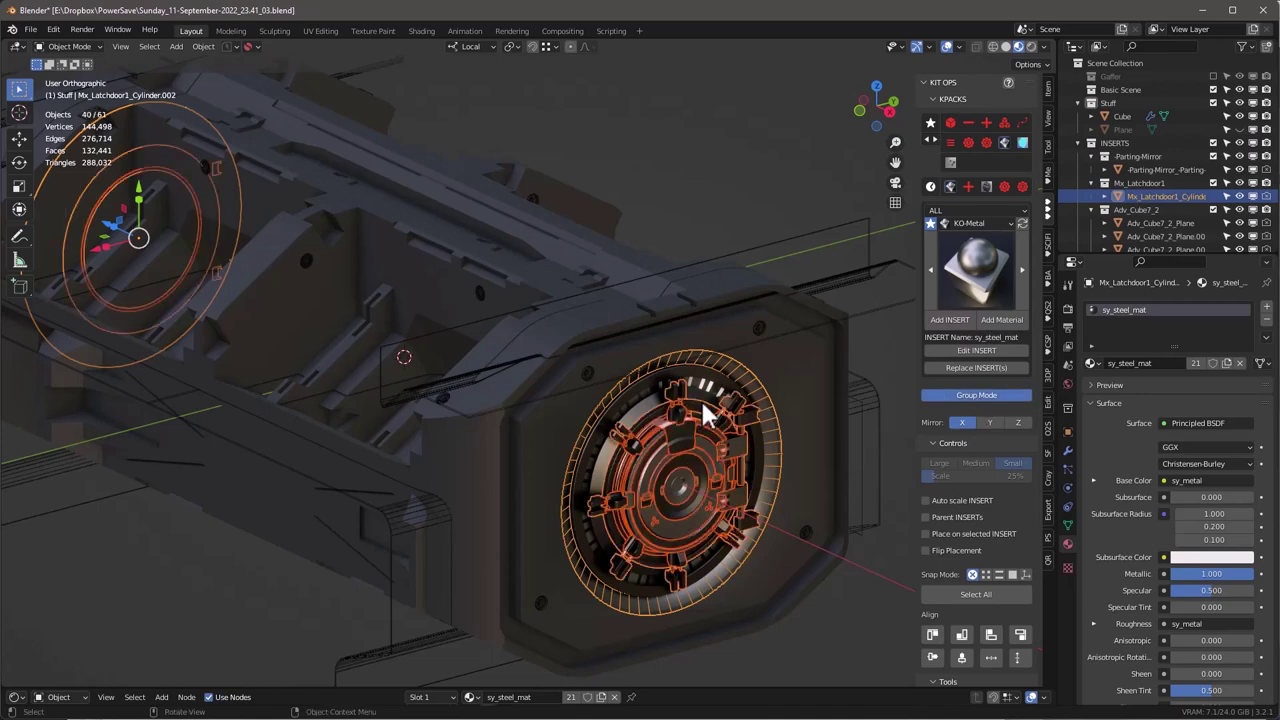
key("x")
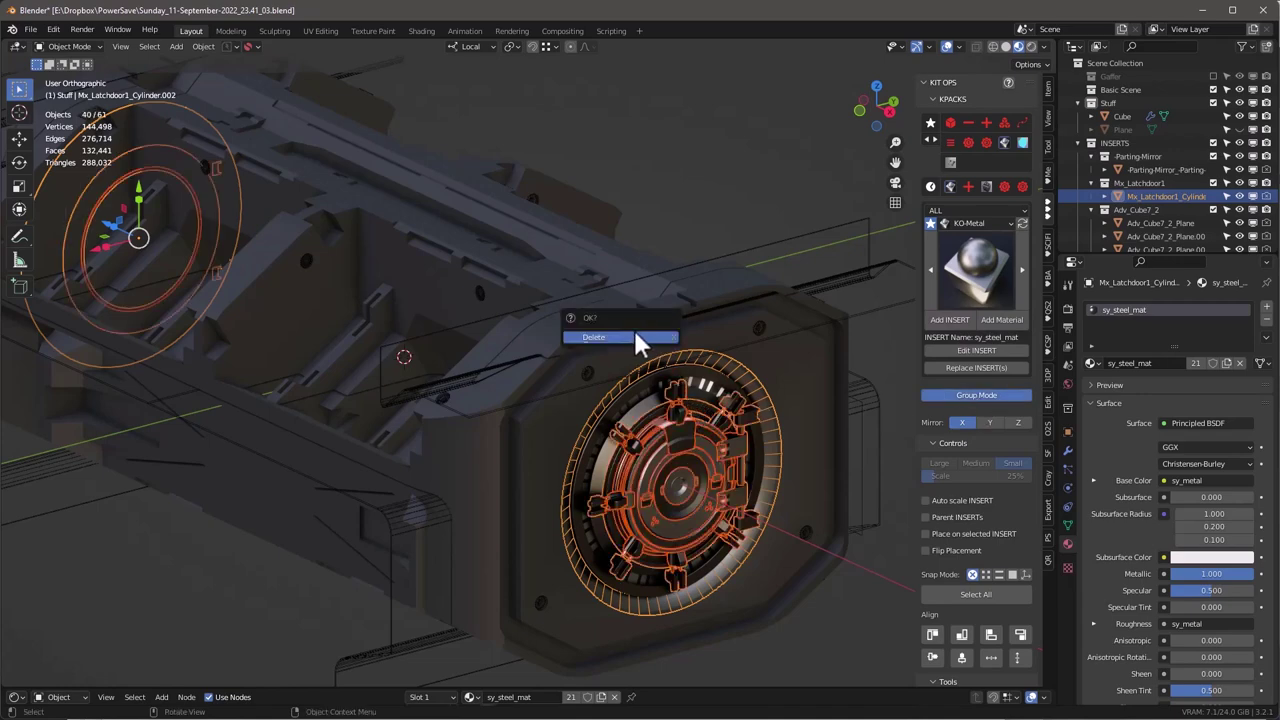
left_click(634, 338)
Load the Handle-A insert from the DM-Widgets-2 kit and place it, sized to fit, on the crate's end panel.
mouse_move(664, 380)
middle_mouse_down()
mouse_move(666, 398)
mouse_move(671, 387)
middle_mouse_up()
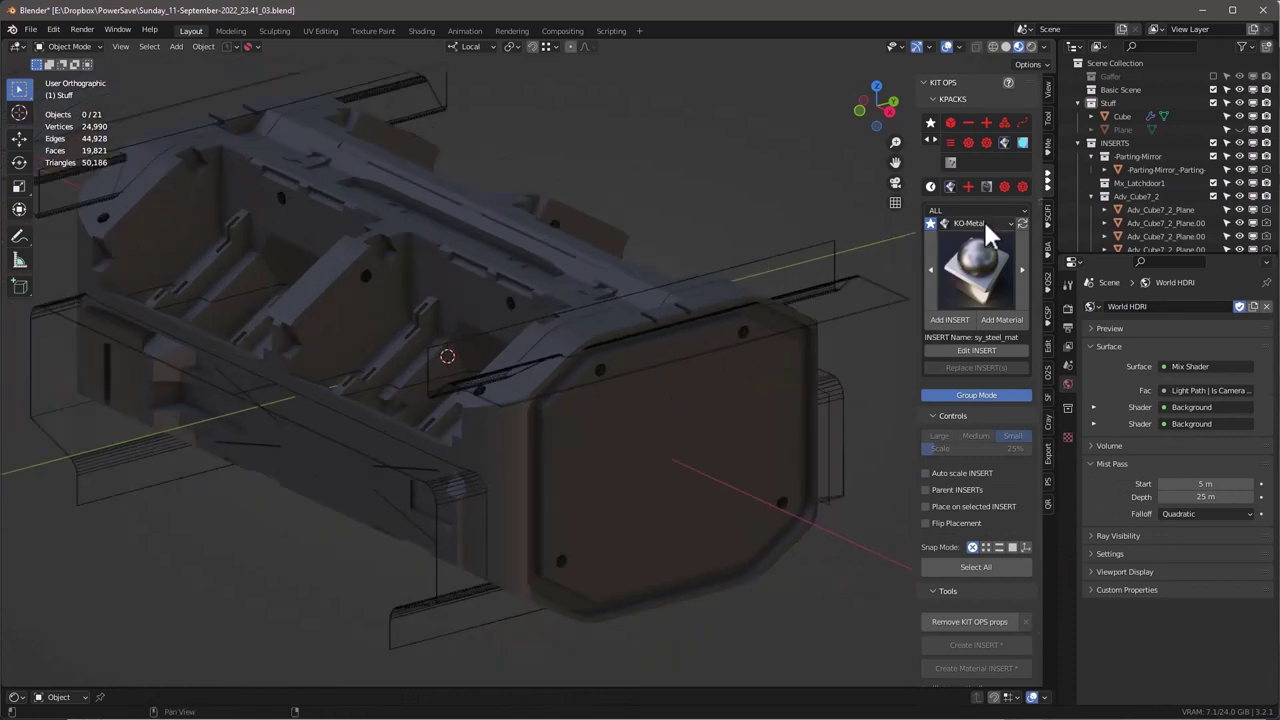
left_click(986, 145)
left_click(994, 262)
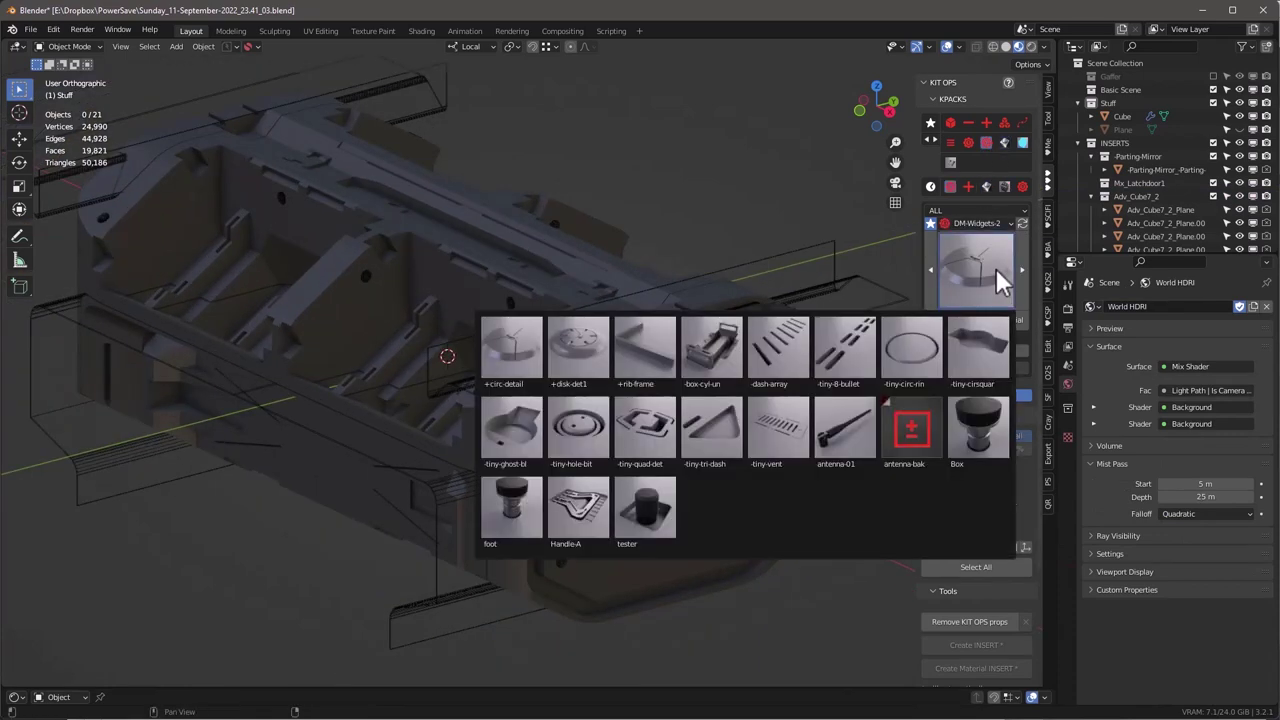
left_click(592, 500)
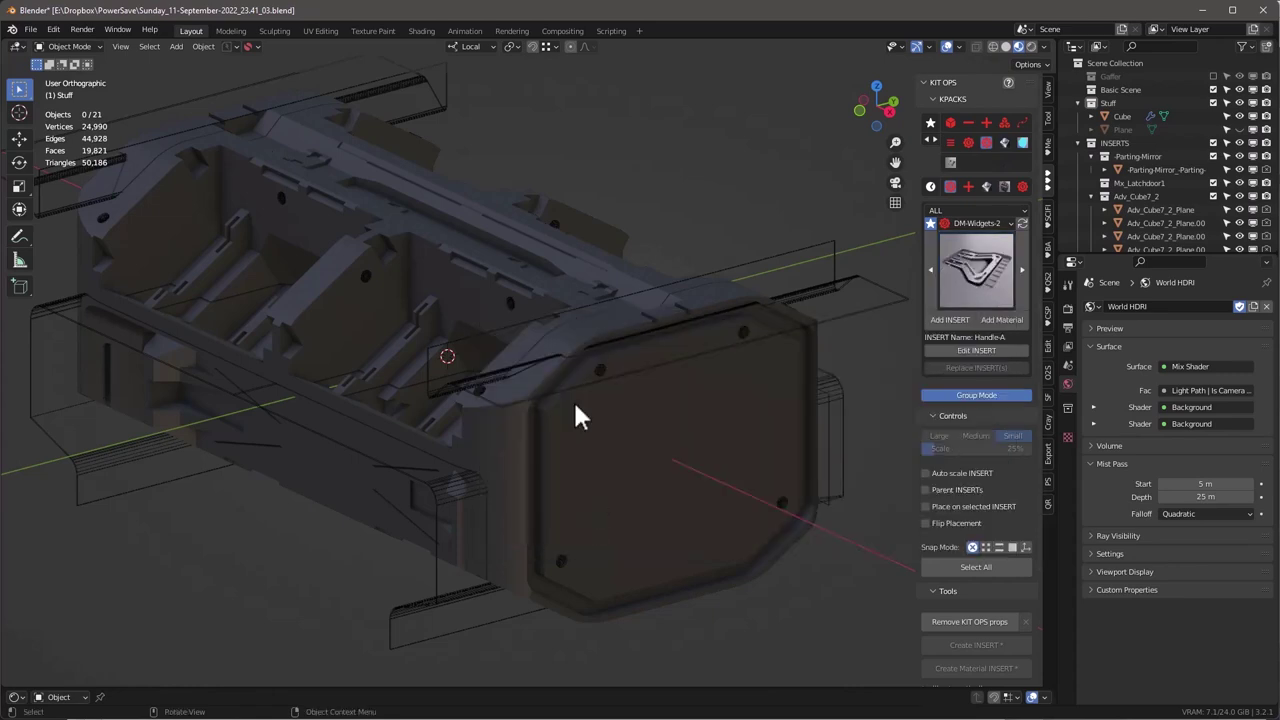
scroll(594, 395, "down", 1)
middle_click_drag(595, 405, 708, 391)
left_click(708, 391)
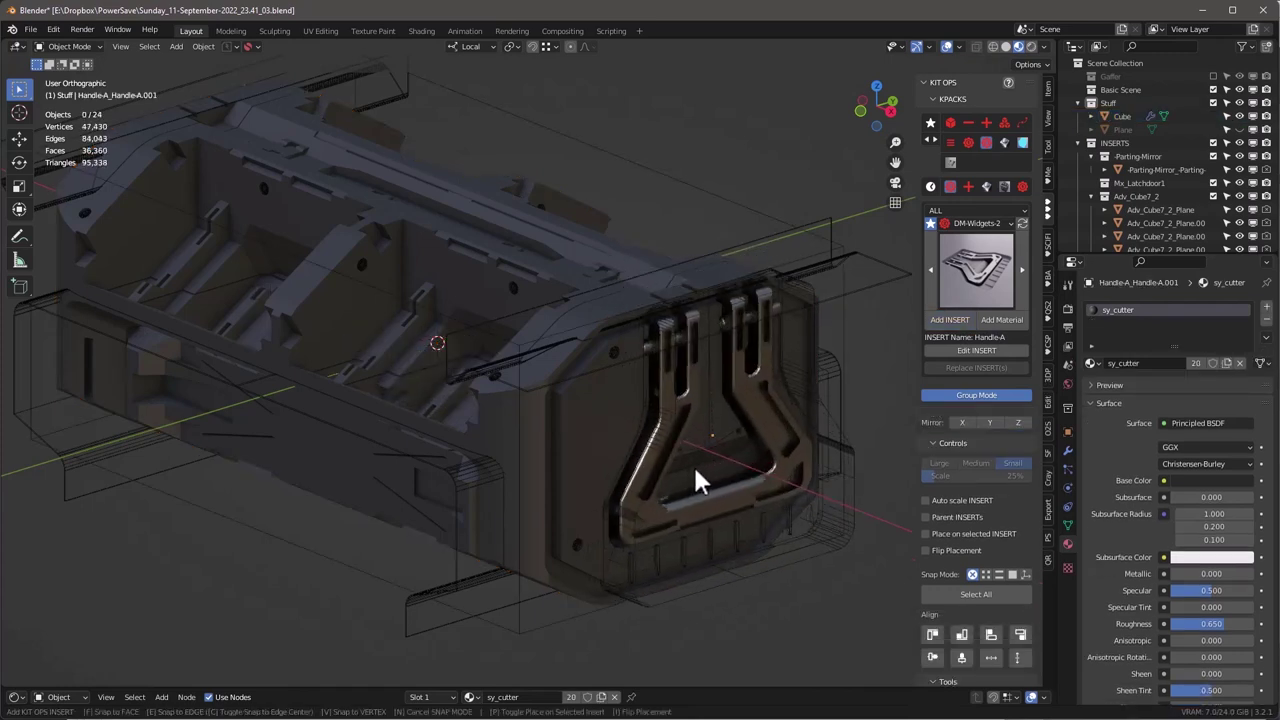
scroll(673, 456, "up", 5)
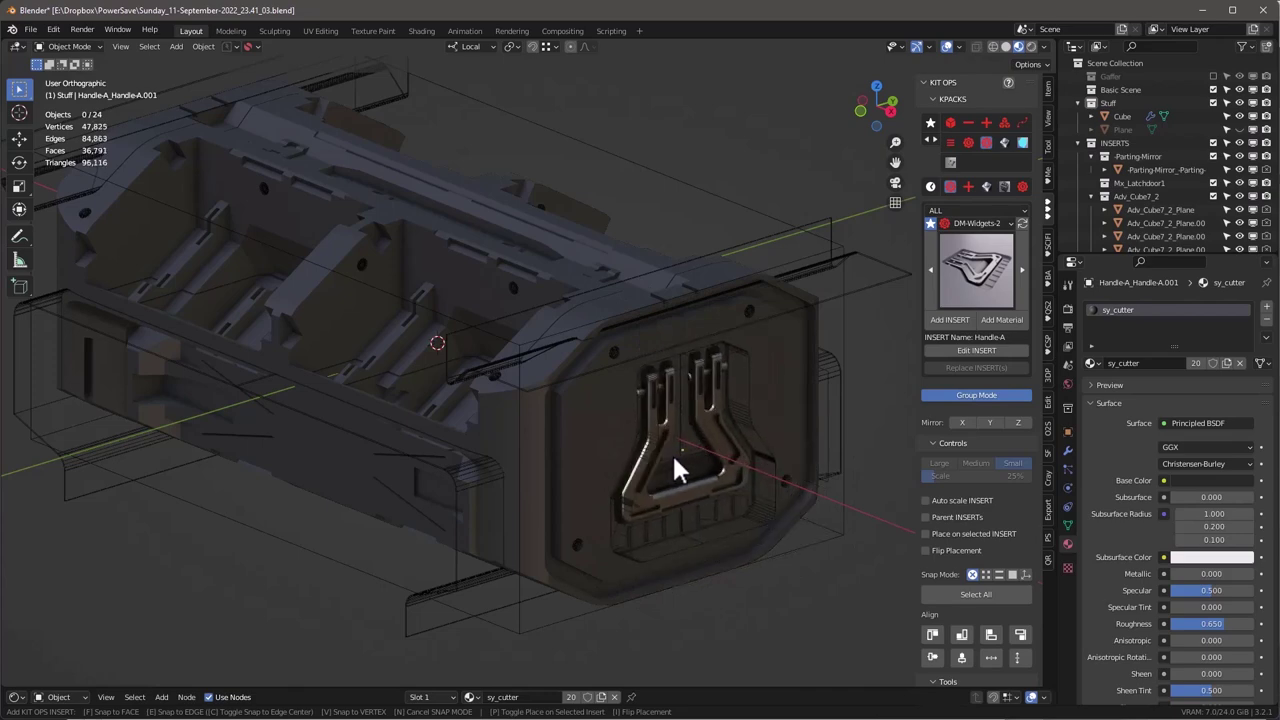
left_click(685, 469)
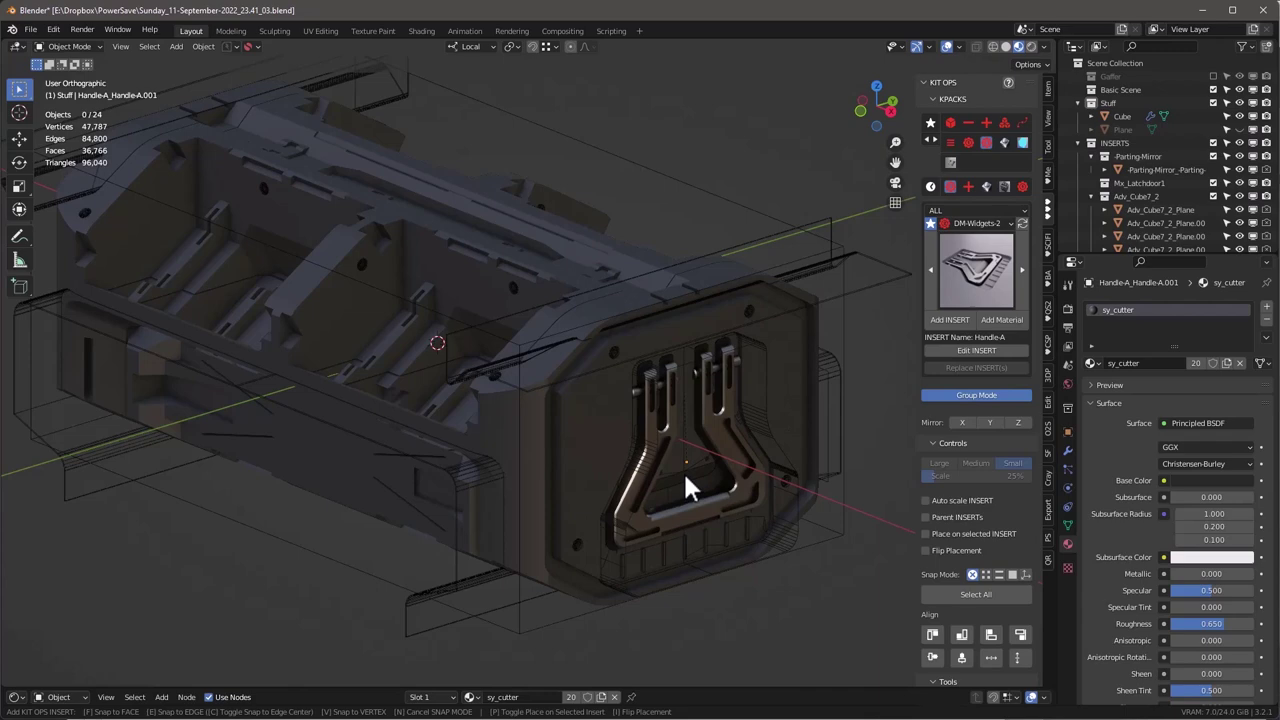
left_click(683, 470)
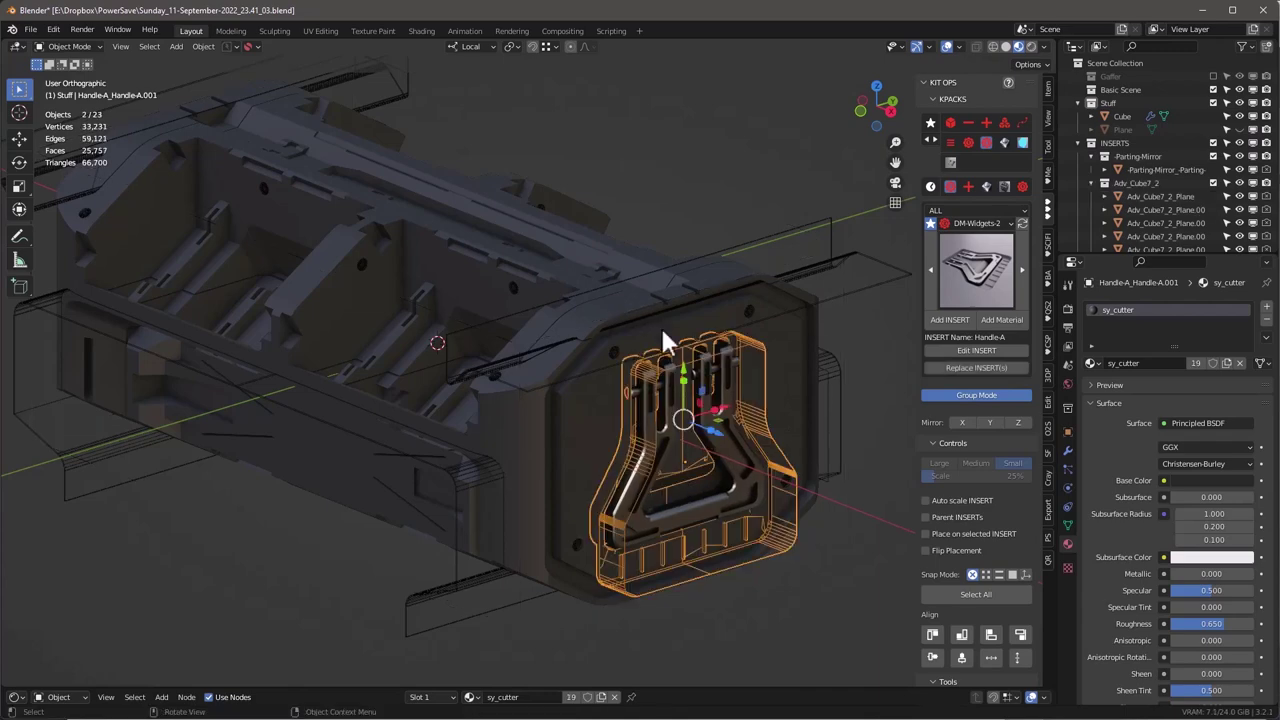
Align the handle horizontally along the Y axis and vertically within the crate's bounds.
middle_click_drag(674, 335, 697, 414)
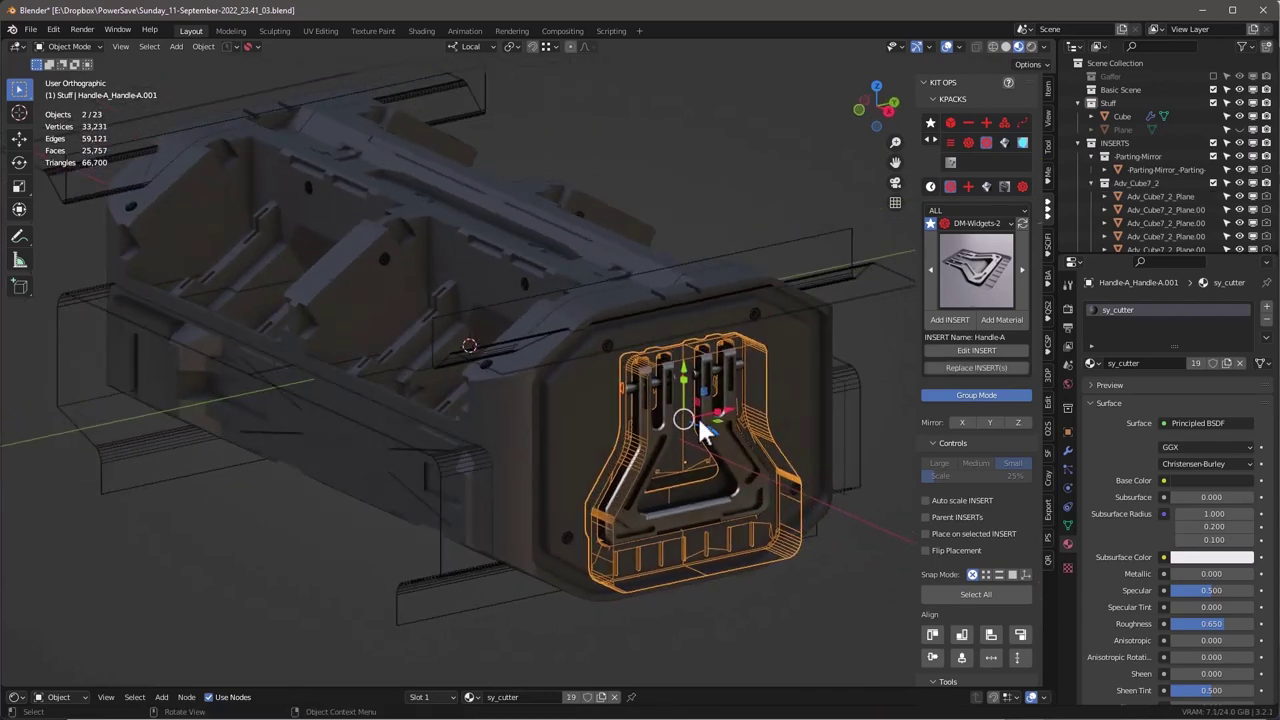
left_click(933, 658)
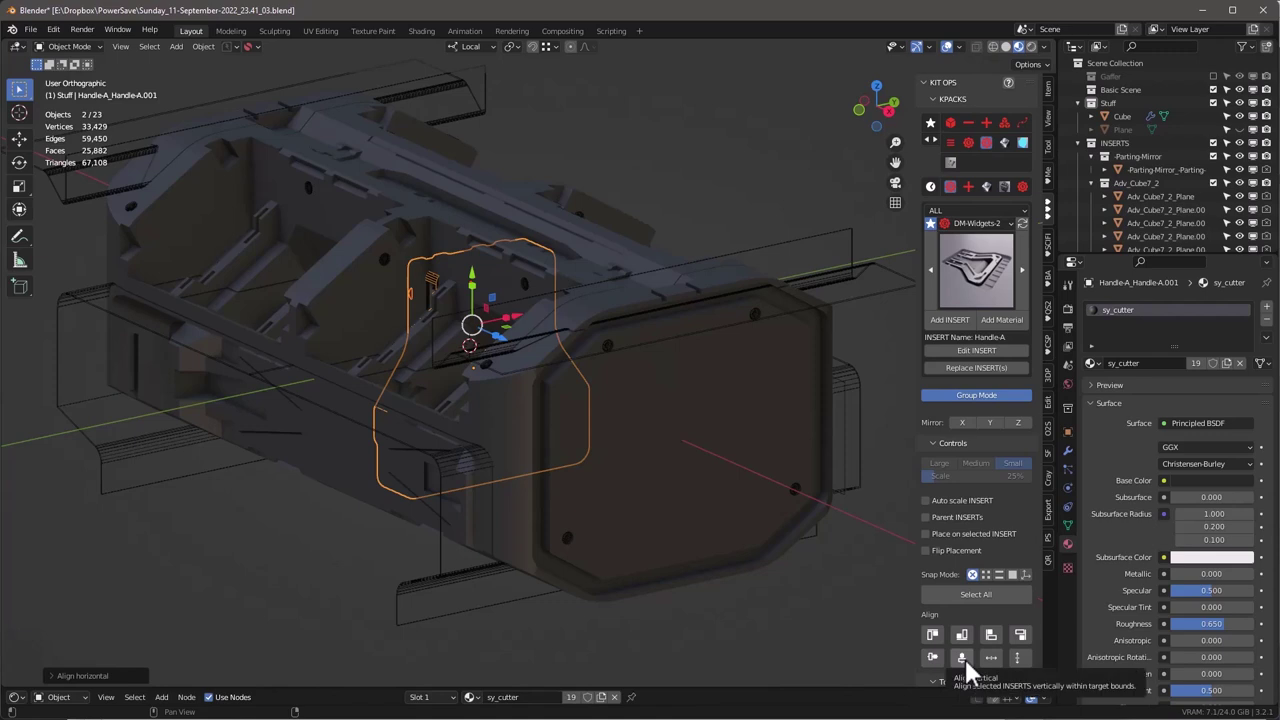
left_click(50, 677)
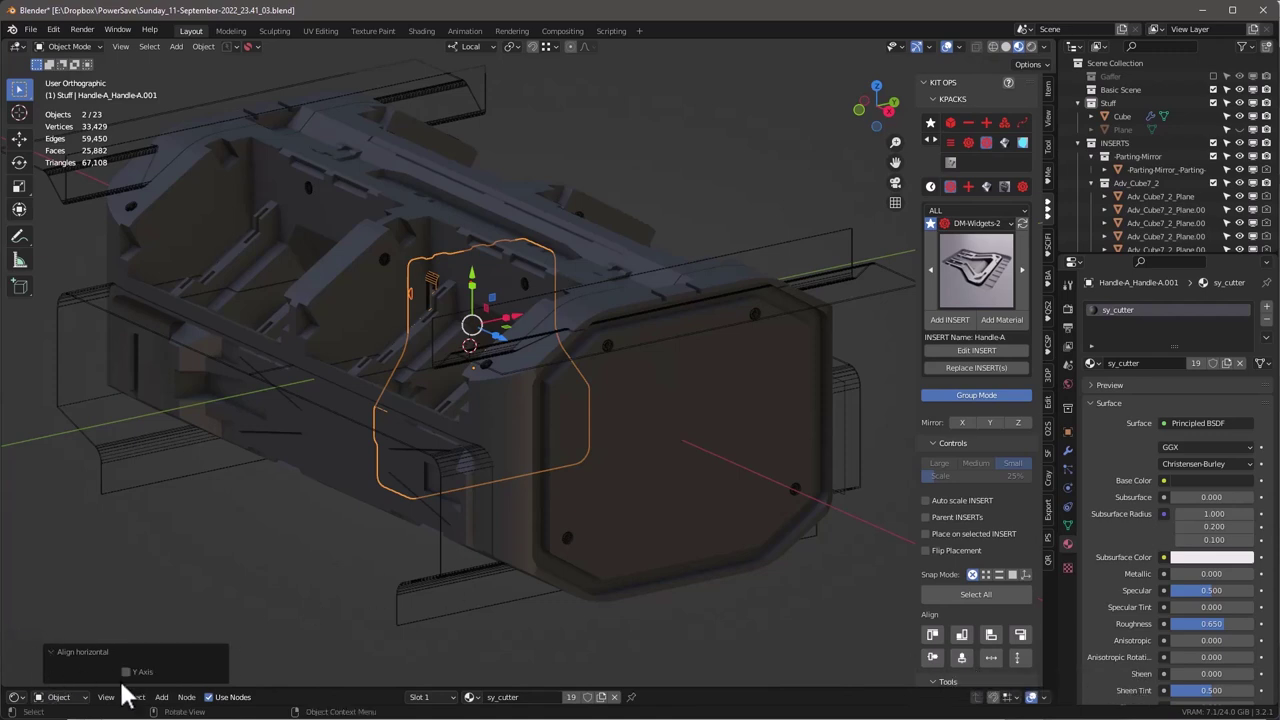
left_click(125, 672)
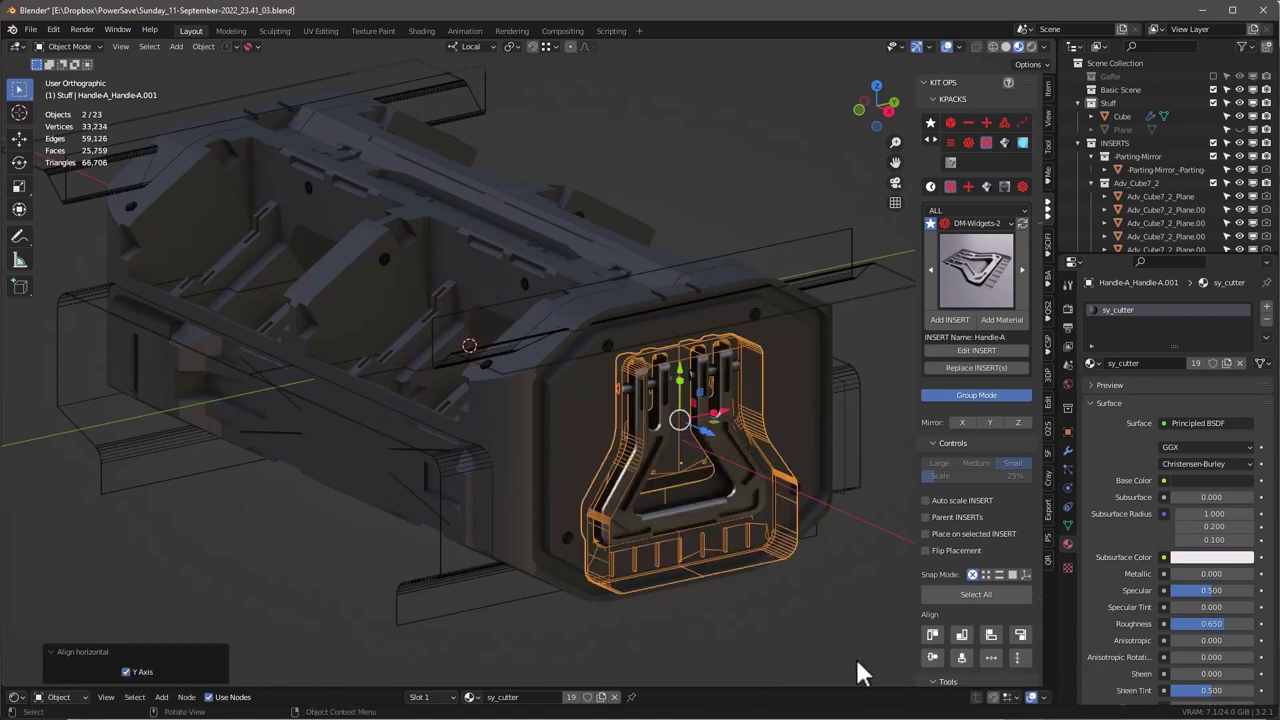
left_click(959, 656)
Mirror the handle across the X axis to the crate's opposite end.
middle_click_drag(600, 345, 706, 356, "alt")
scroll(728, 352, "down", 3)
scroll(730, 353, "up", 1)
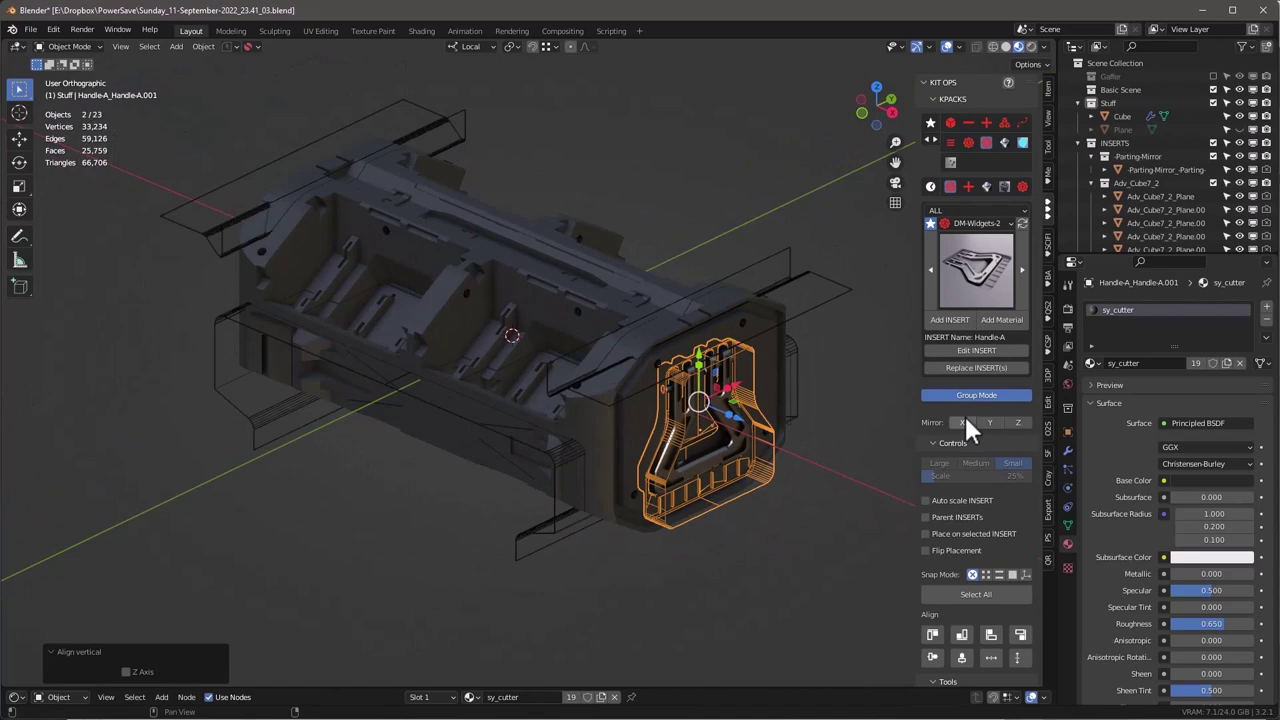
left_click(963, 423)
middle_click_drag(860, 390, 675, 422)
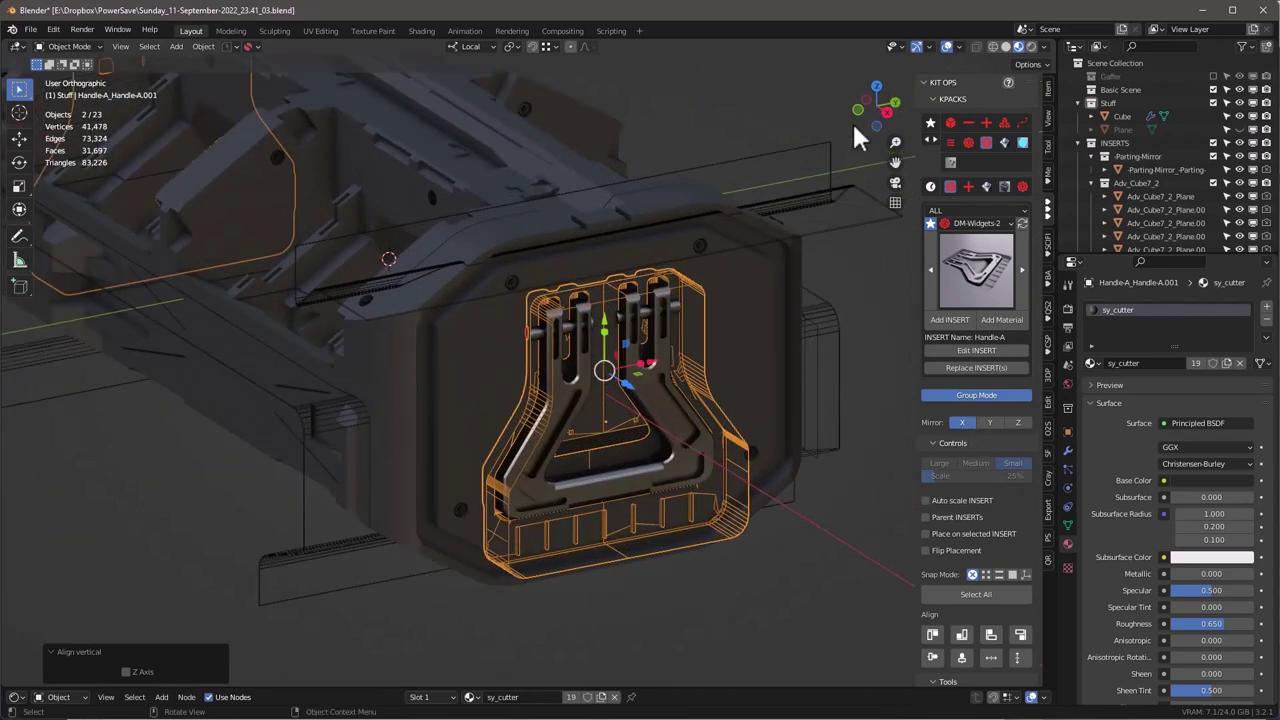
Hide the viewport overlays and examine the crate's mirrored handles, sides and interior from several angles.
left_click(947, 46)
middle_click_drag(800, 220, 204, 497)
scroll(204, 497, "down", 3)
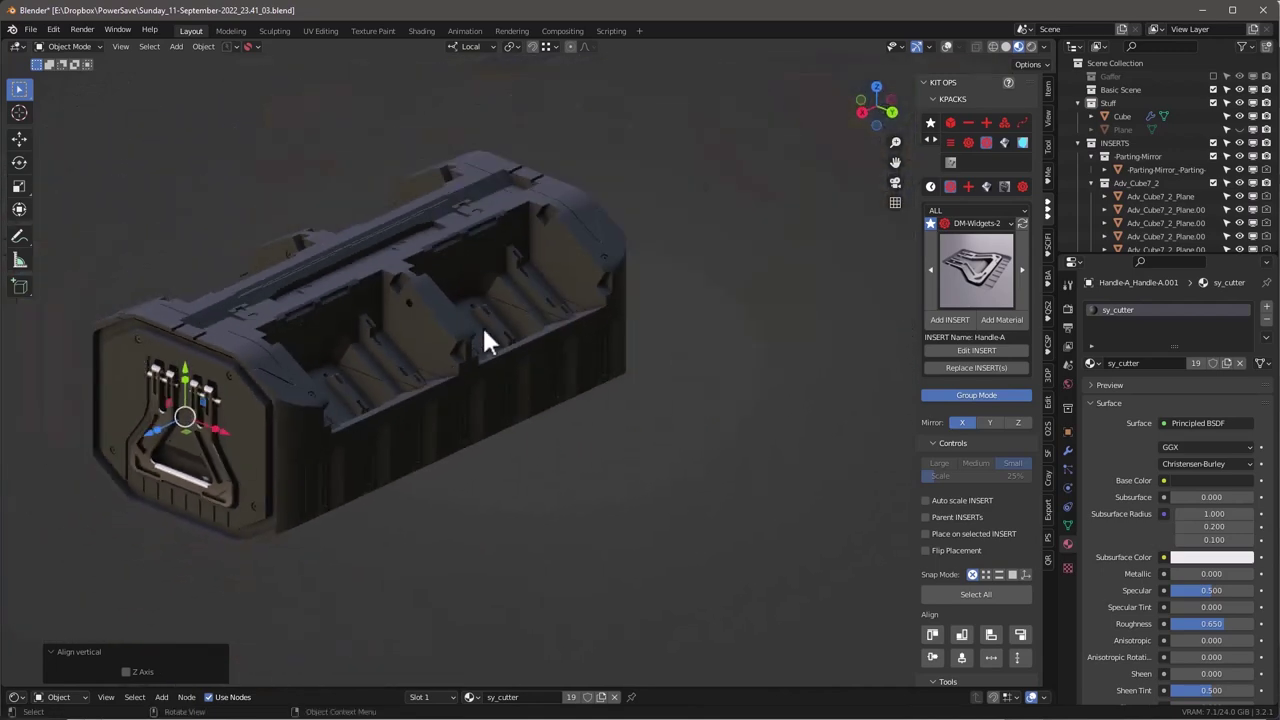
middle_click_drag(448, 361, 448, 351)
middle_click_drag(569, 421, 318, 408)
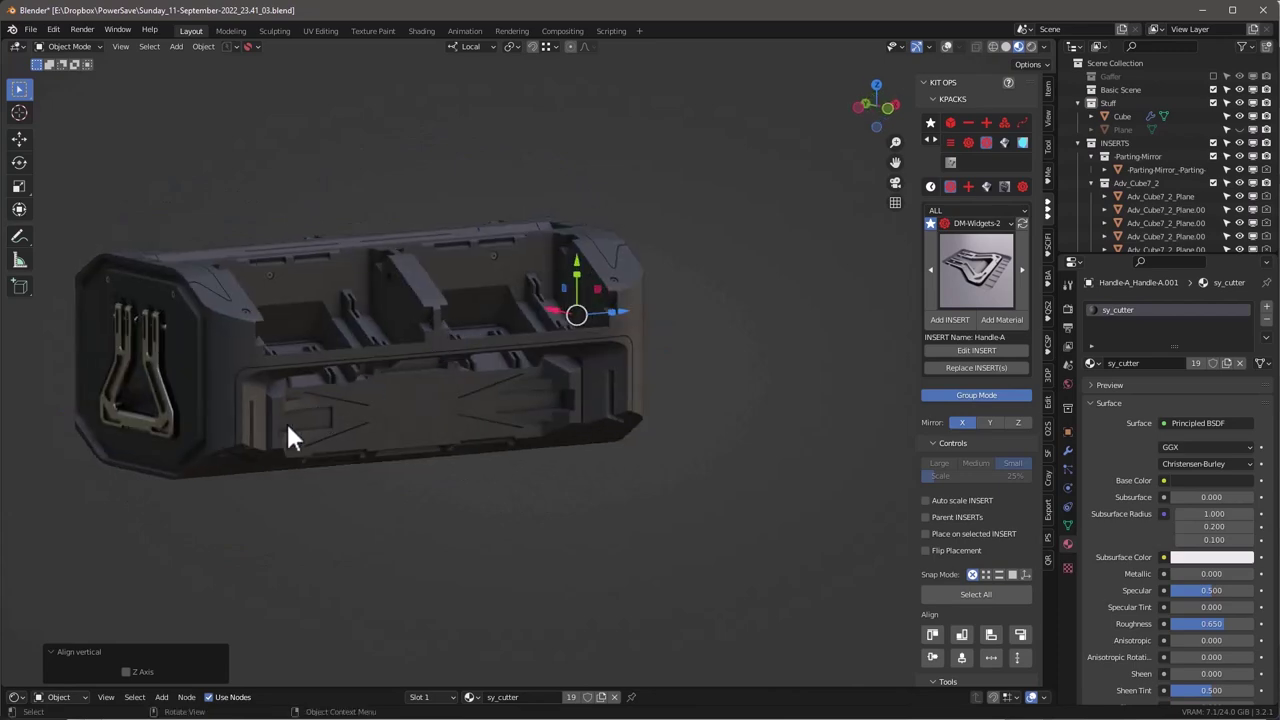
middle_click_drag(427, 425, 550, 440)
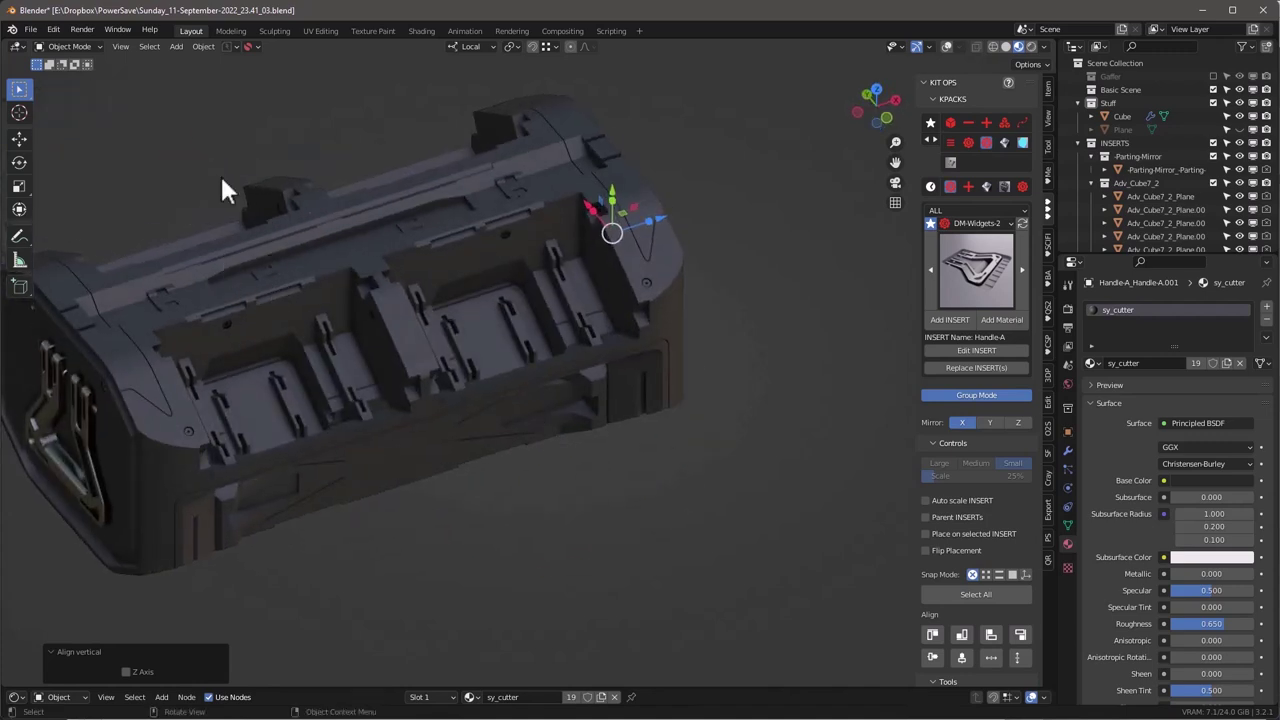
Examine the finished crate up close and as a whole in Rendered shading with the Gaffer lights enabled.
middle_click_drag(356, 308, 471, 317)
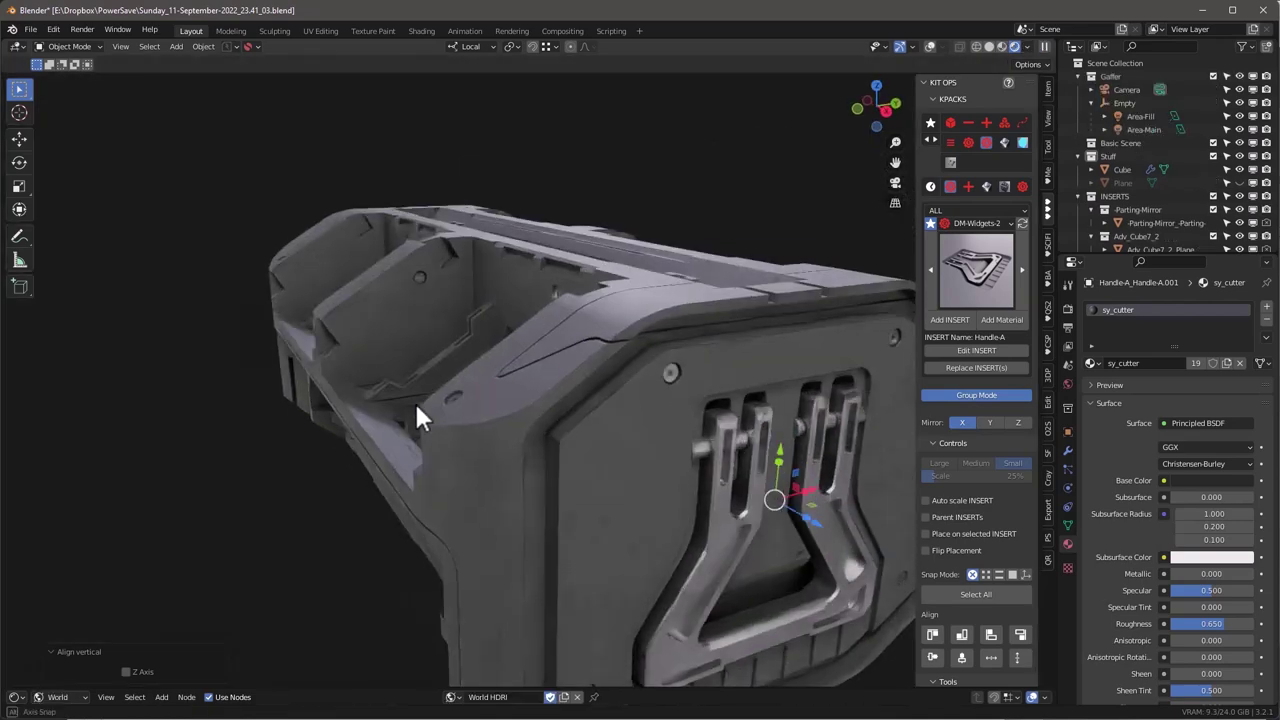
mouse_move(415, 402)
middle_mouse_down()
mouse_move(545, 422)
mouse_move(601, 398)
mouse_move(591, 394)
mouse_move(566, 441)
mouse_move(520, 428)
mouse_move(571, 405)
mouse_move(550, 370)
mouse_move(561, 410)
mouse_move(537, 443)
mouse_move(354, 409)
mouse_move(289, 410)
mouse_move(254, 428)
mouse_move(343, 463)
mouse_move(529, 414)
mouse_move(531, 434)
mouse_move(563, 434)
mouse_move(520, 414)
middle_mouse_up()
scroll(563, 440, "up", 4)
scroll(528, 415, "down", 3)
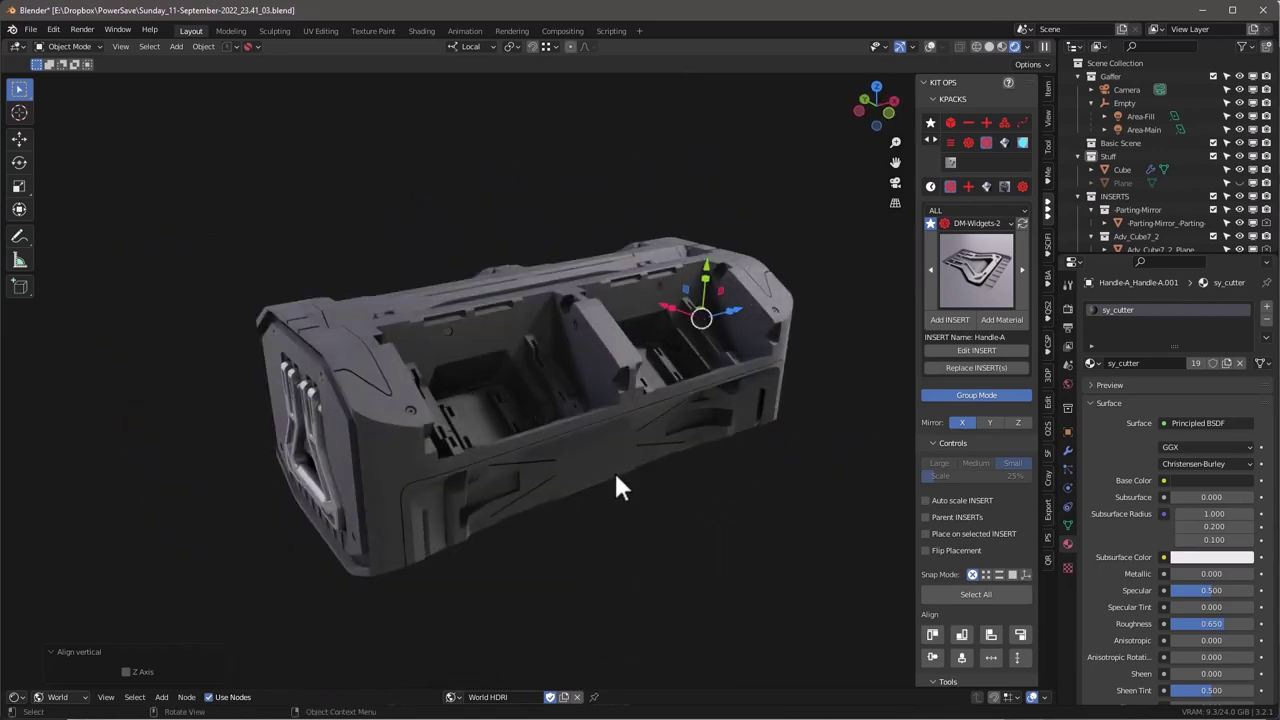
middle_click_drag(616, 476, 617, 441)
scroll(631, 457, "up", 2)
scroll(629, 457, "down", 2)
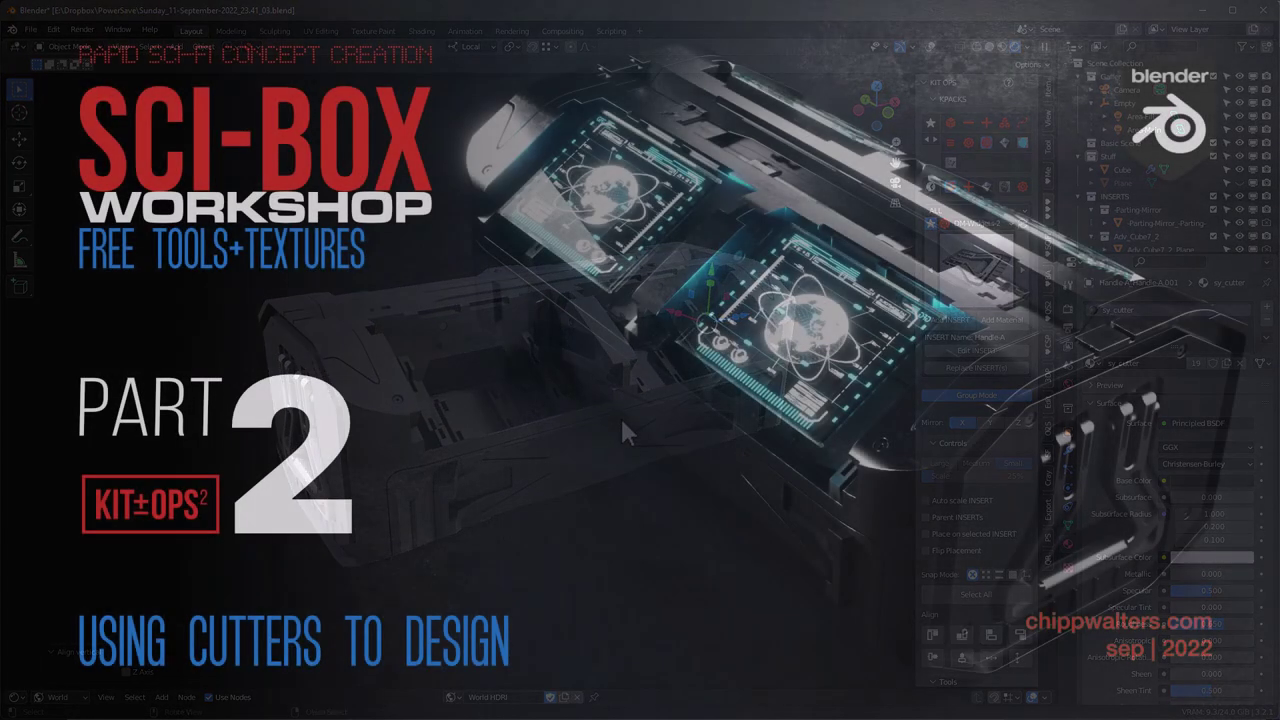